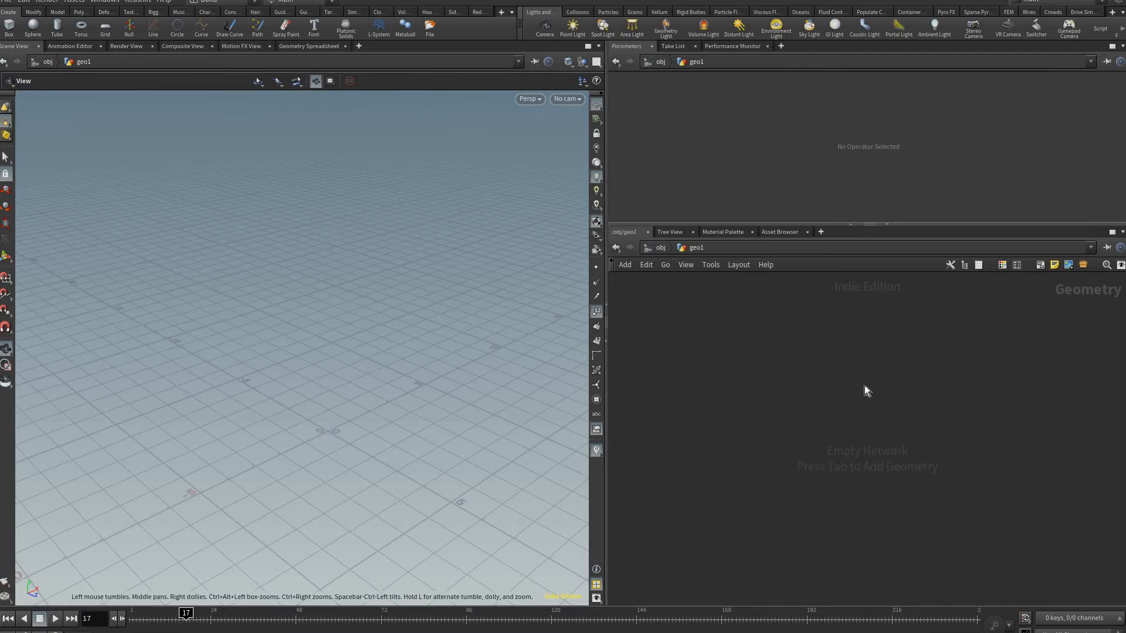
Step: Add a Grid node to the empty geo1 network and hide the point numbers in the viewport
key("Tab")
type("grid")
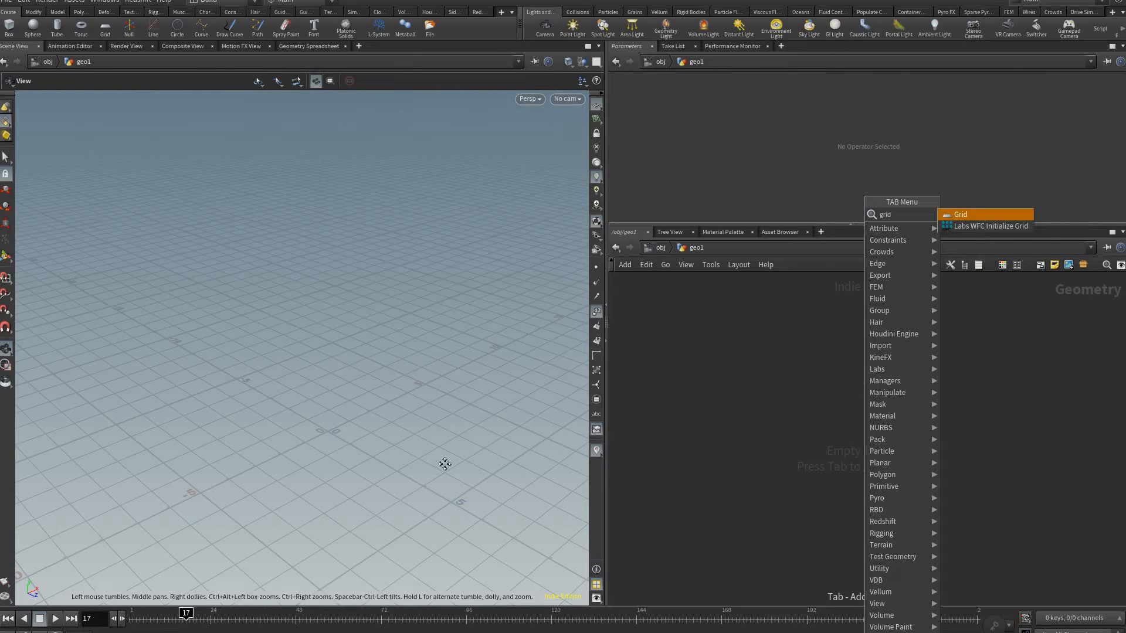
key("Return")
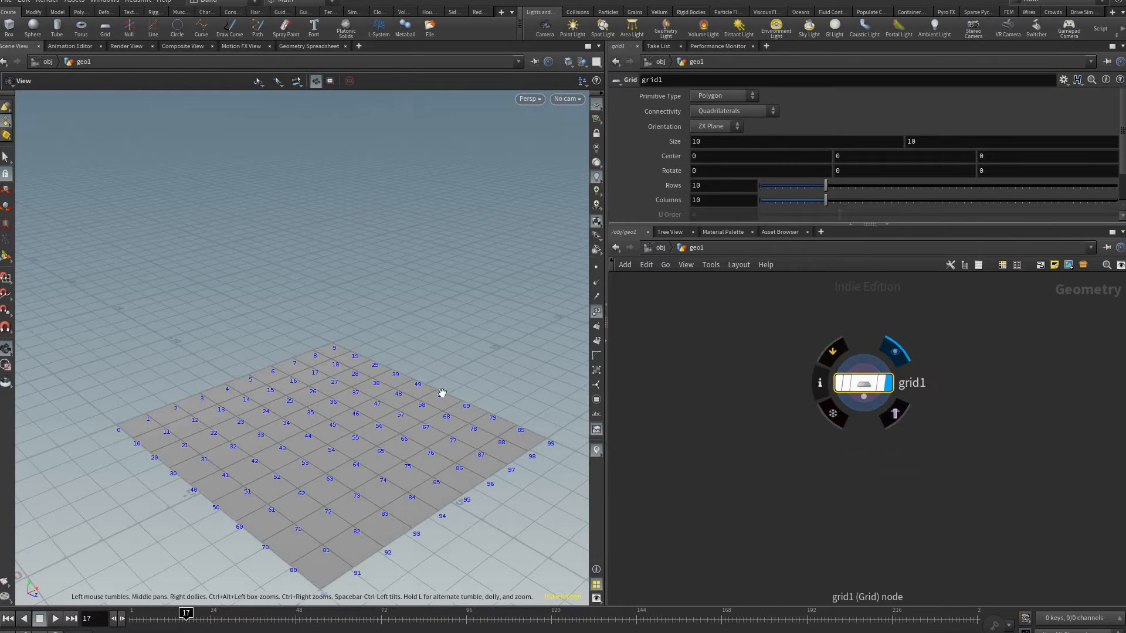
scroll(462, 424, "up", 2)
left_click(596, 311)
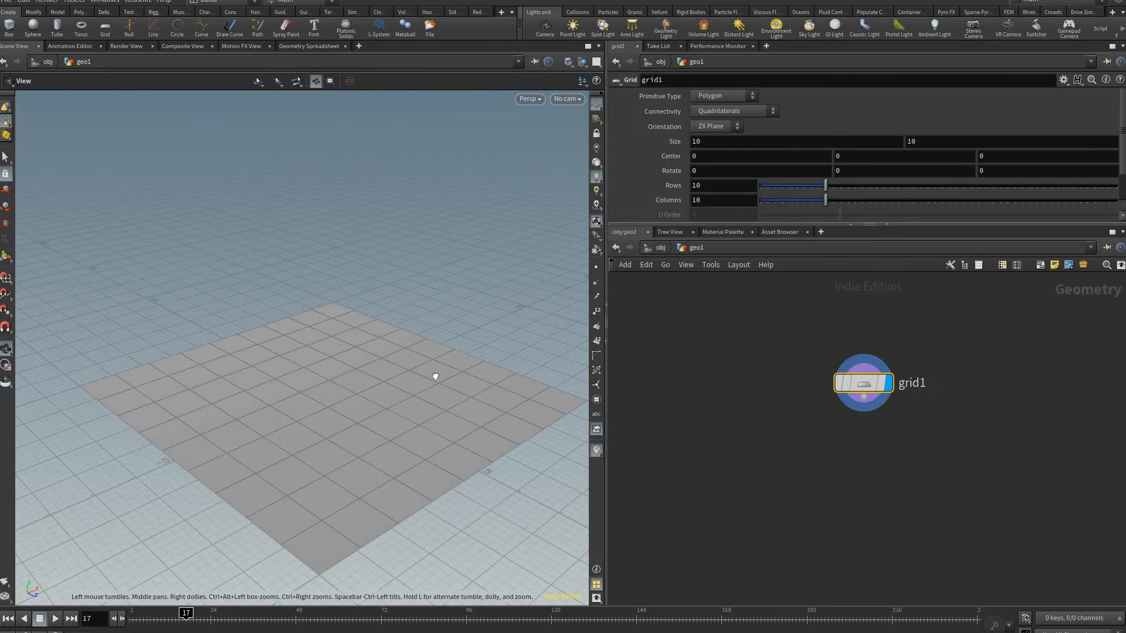
Step: Set the grid's rows and columns to 5 each
left_click_drag(432, 374, 511, 399)
left_click_drag(695, 197, 720, 198)
left_click(721, 200)
key("shift+Tab")
type("5")
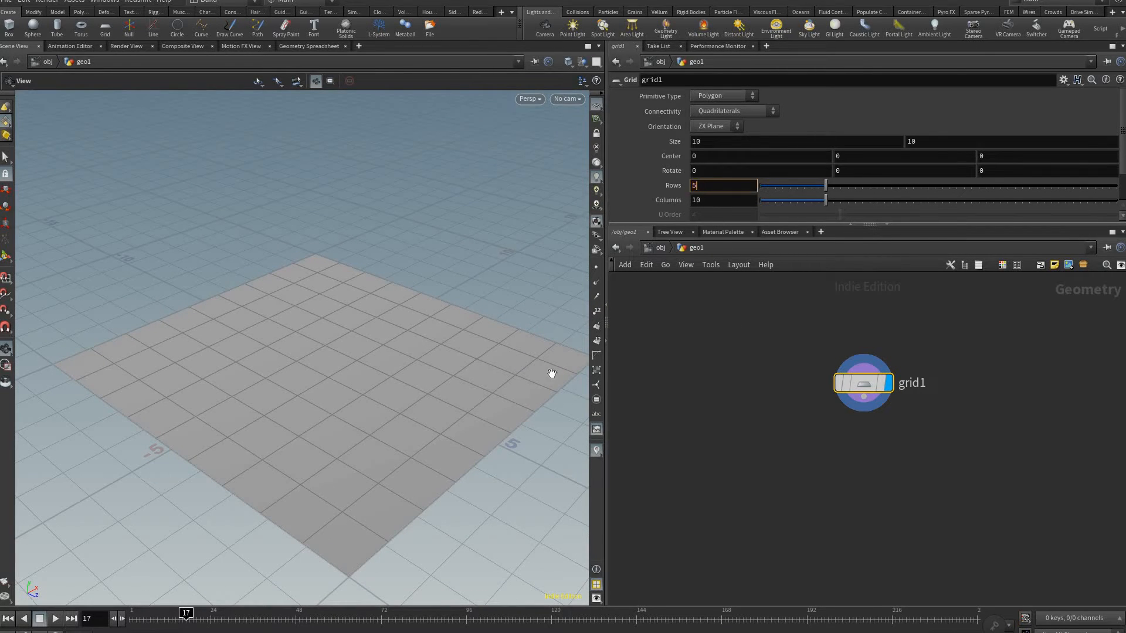
key("Tab")
type("5")
key("Return")
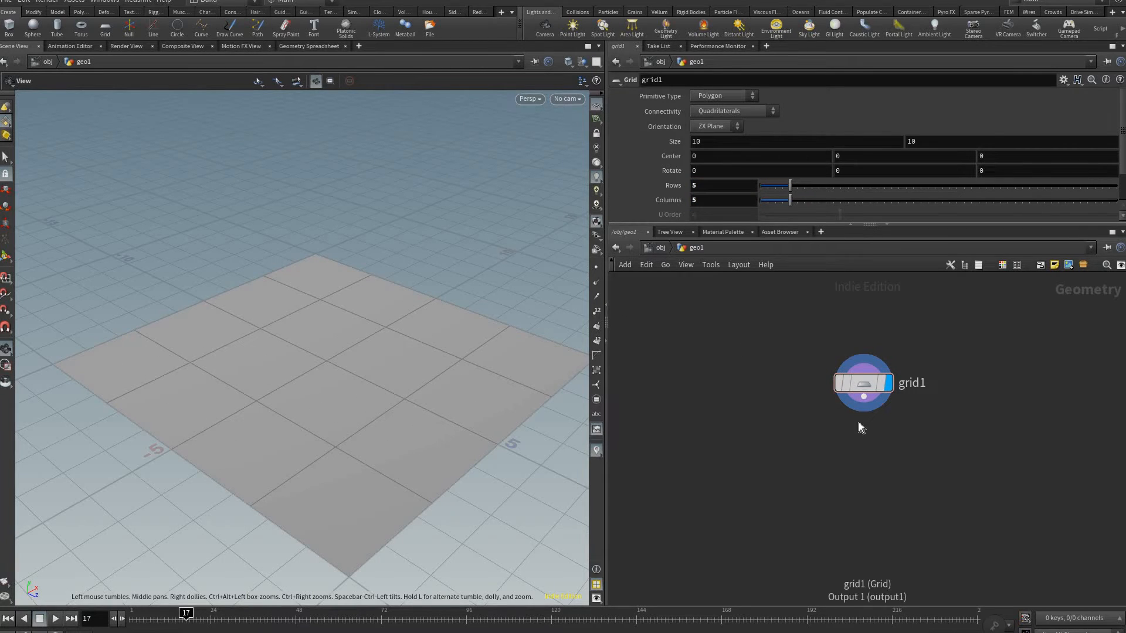
Step: Add a Sort node connected below grid1 and make it the displayed node
left_click(859, 422)
key("Tab")
type("sort")
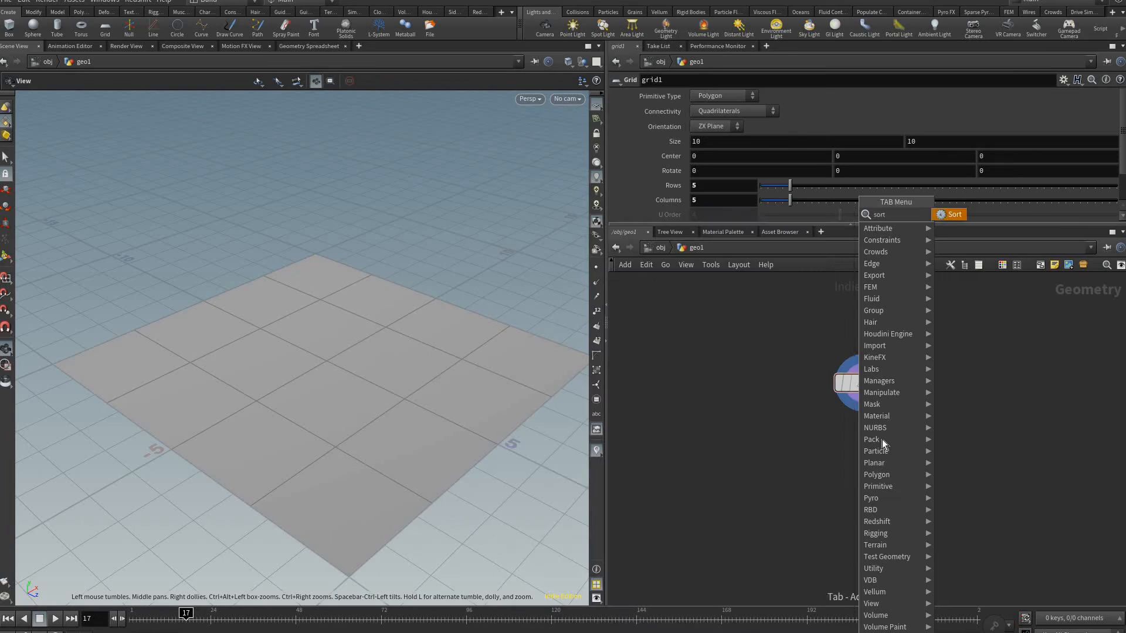
key("Return")
key("Return")
mouse_move(882, 441)
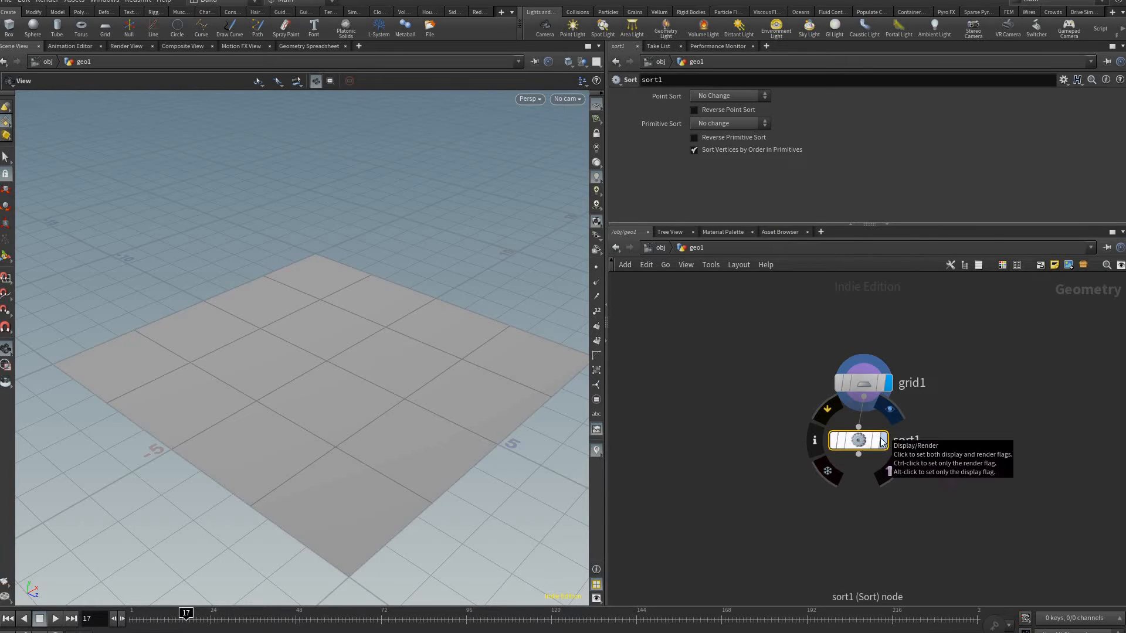
left_click(865, 424)
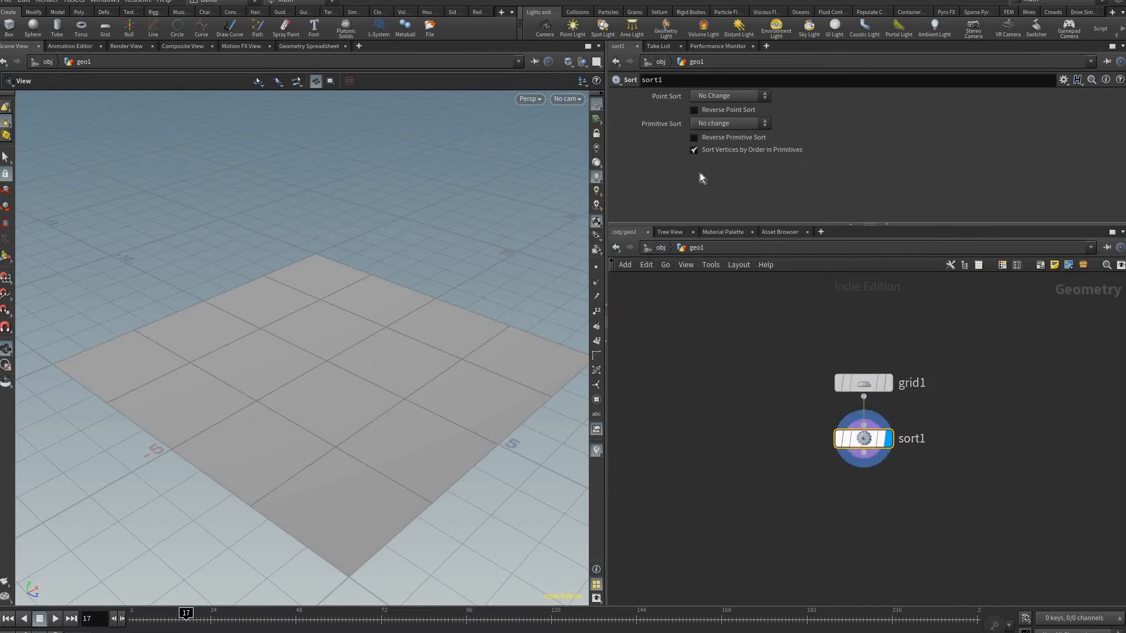
Step: Set the Sort node's point sort to Random with $F as the seed
left_click(703, 96)
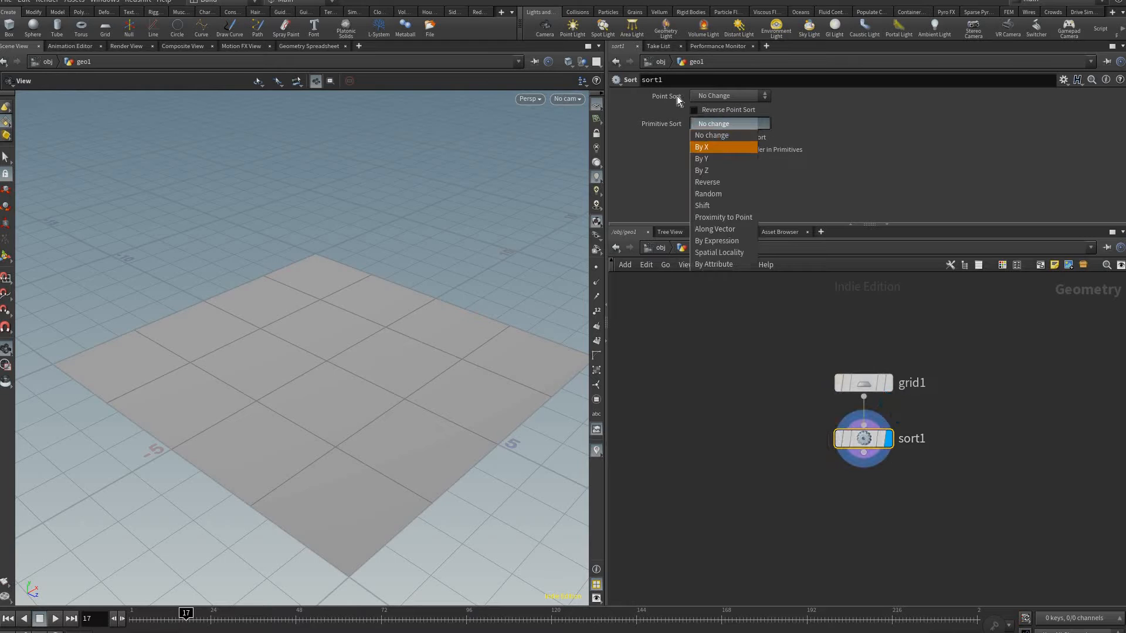
key("Escape")
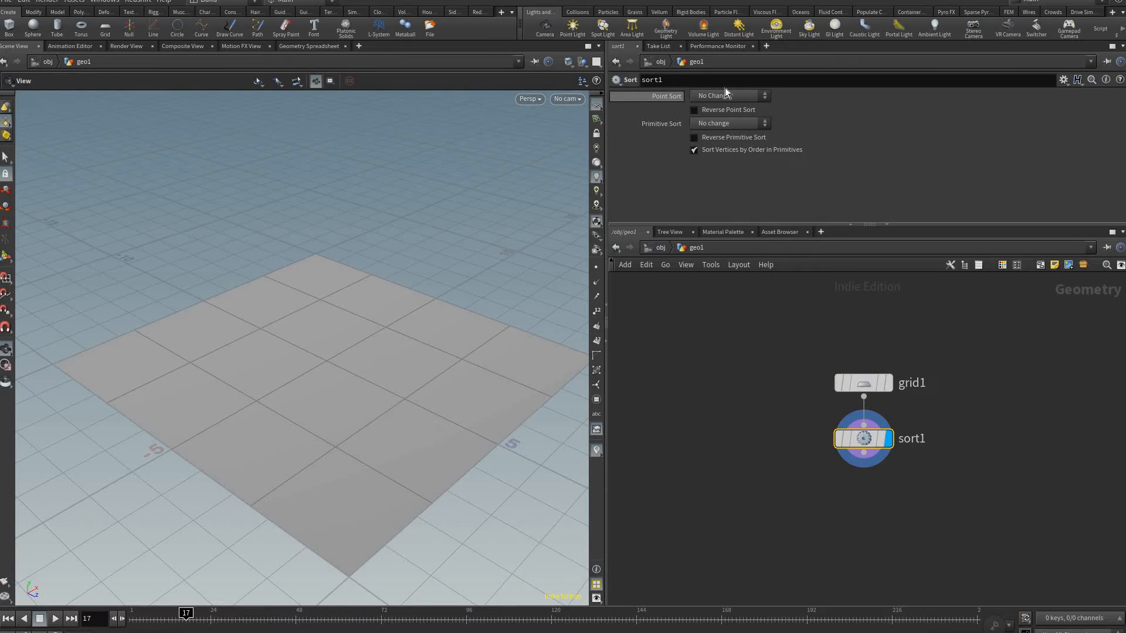
left_click(701, 98)
key("Return")
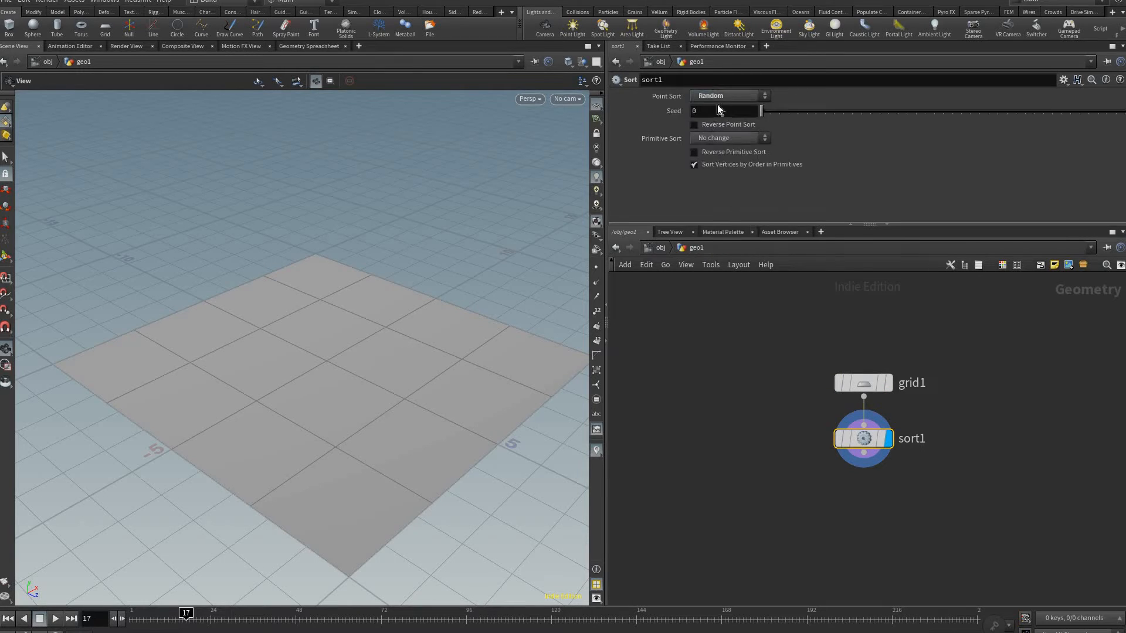
left_click(718, 106)
type("$F")
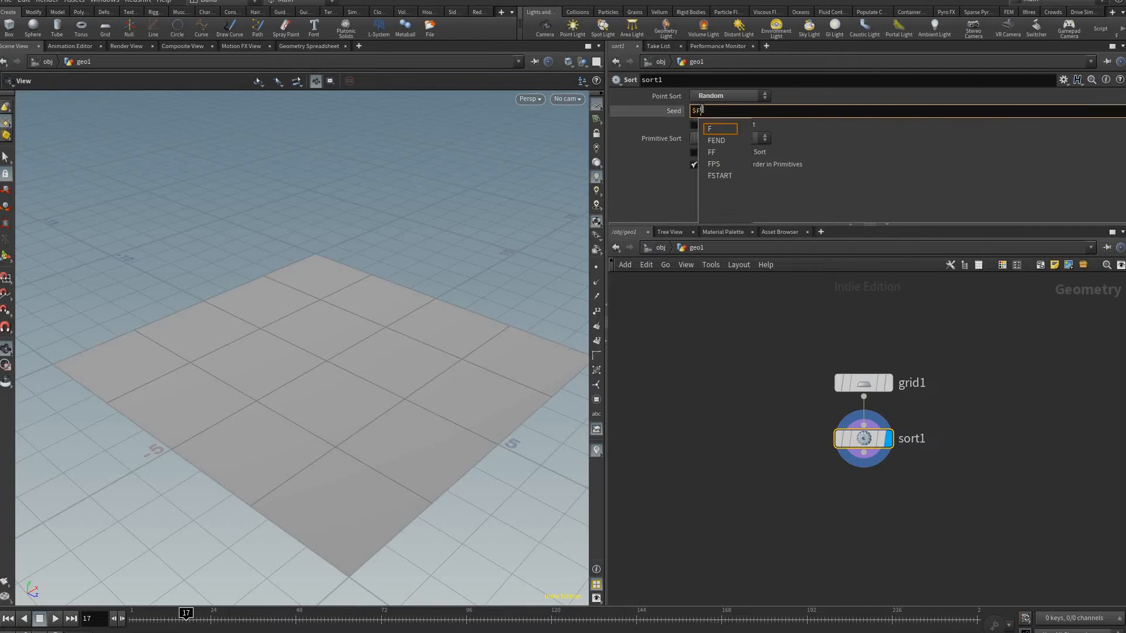
key("Return")
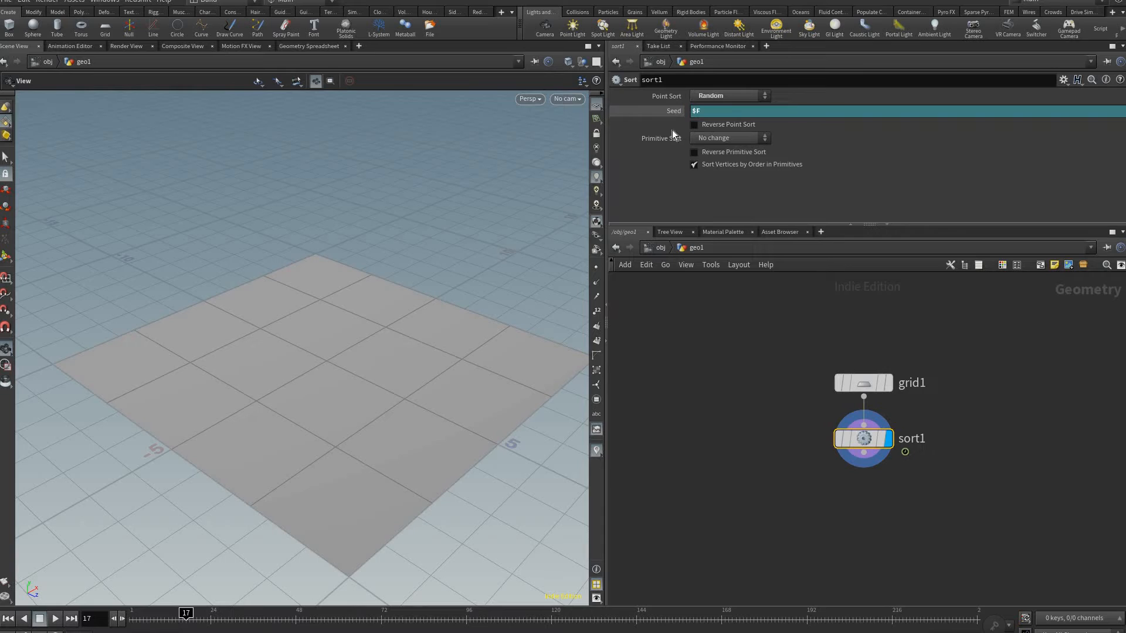
Step: Show point numbers in the viewport and step the timeline back to frame 1 to examine the random point order
left_click(187, 615)
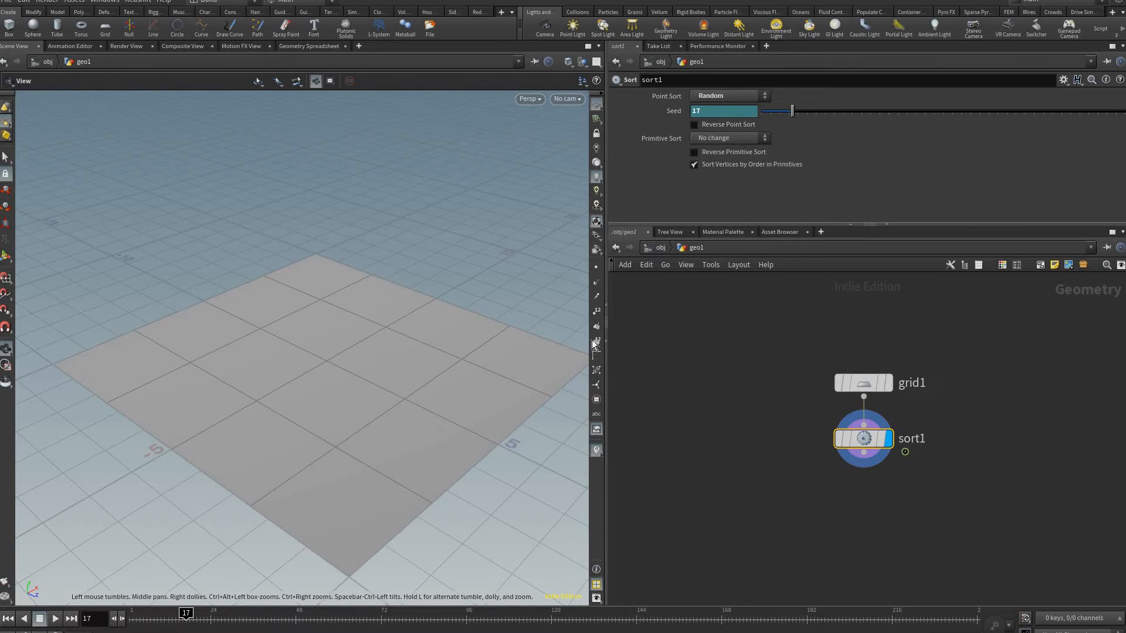
left_click(672, 112)
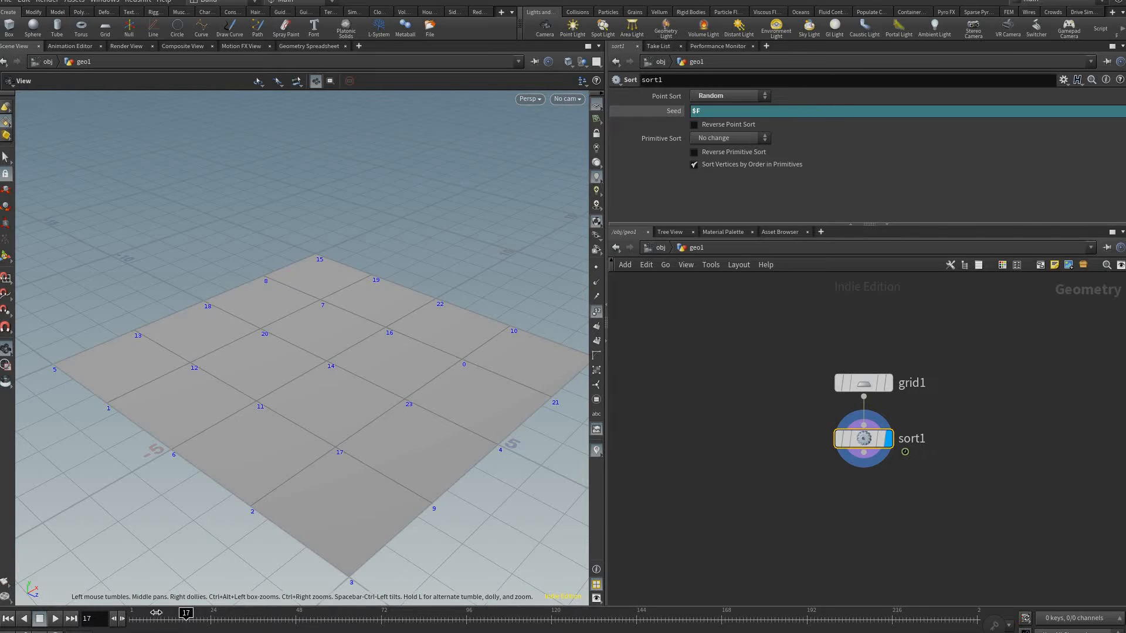
key("Left")
key("Left")
key("Left")
key("Left")
key("Left")
key("Left")
key("Left")
key("Left")
key("Left")
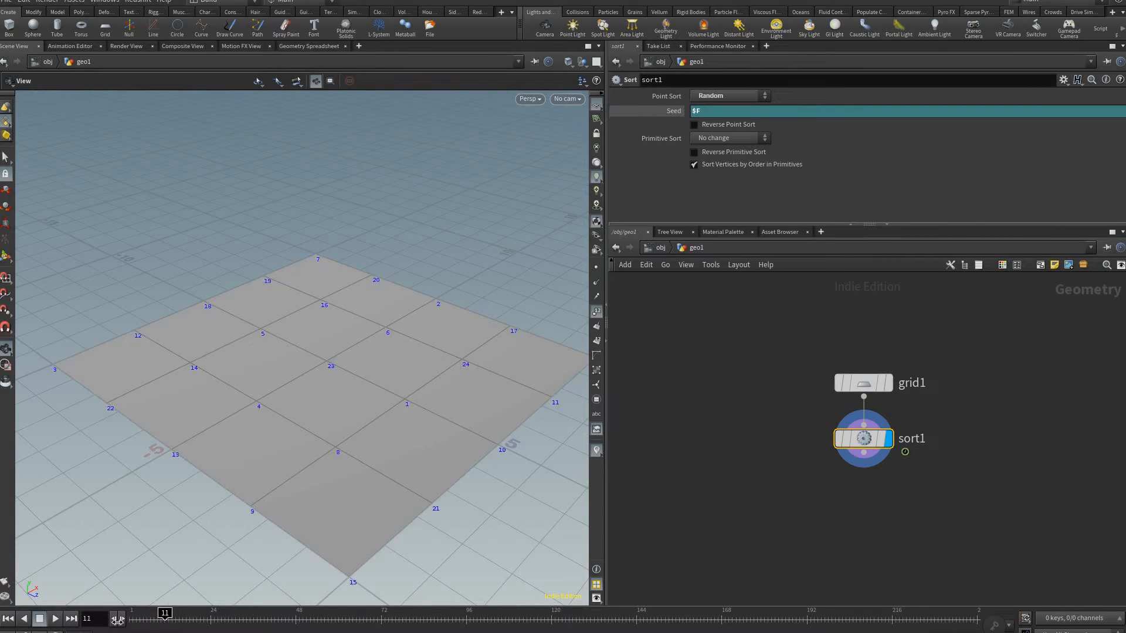
key("Left")
key("Left")
key("Left")
key("Left")
key("Left")
key("Left")
key("Left")
key("Up")
key("ctrl+Up")
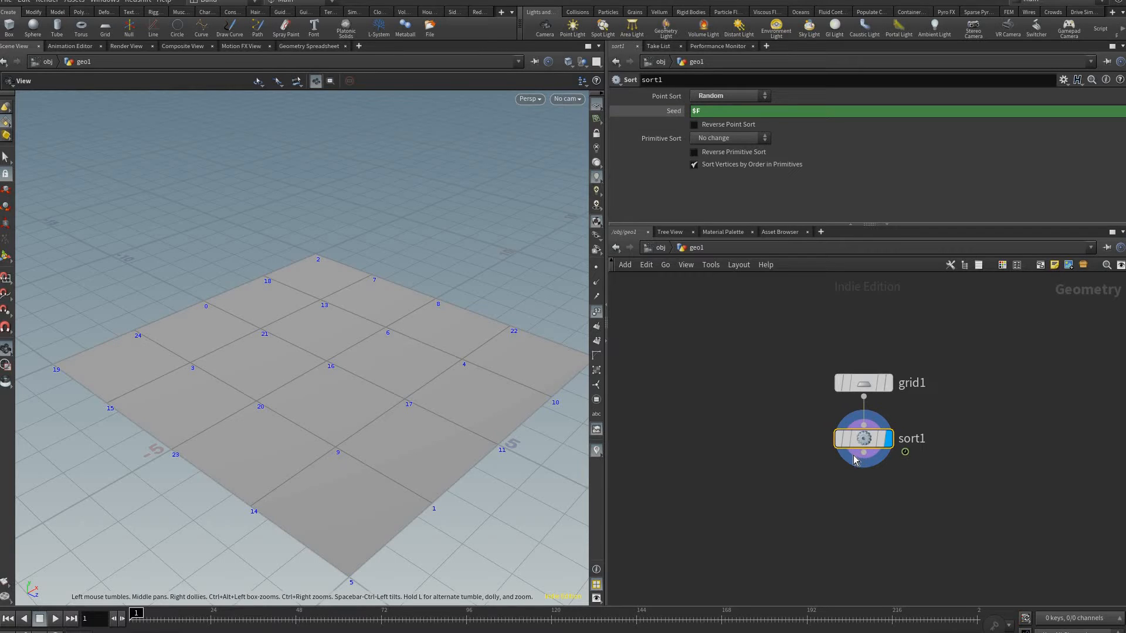
Step: Add a Group by Range node connected below sort1, align it in the chain and display it
middle_click_drag(874, 492, 844, 472)
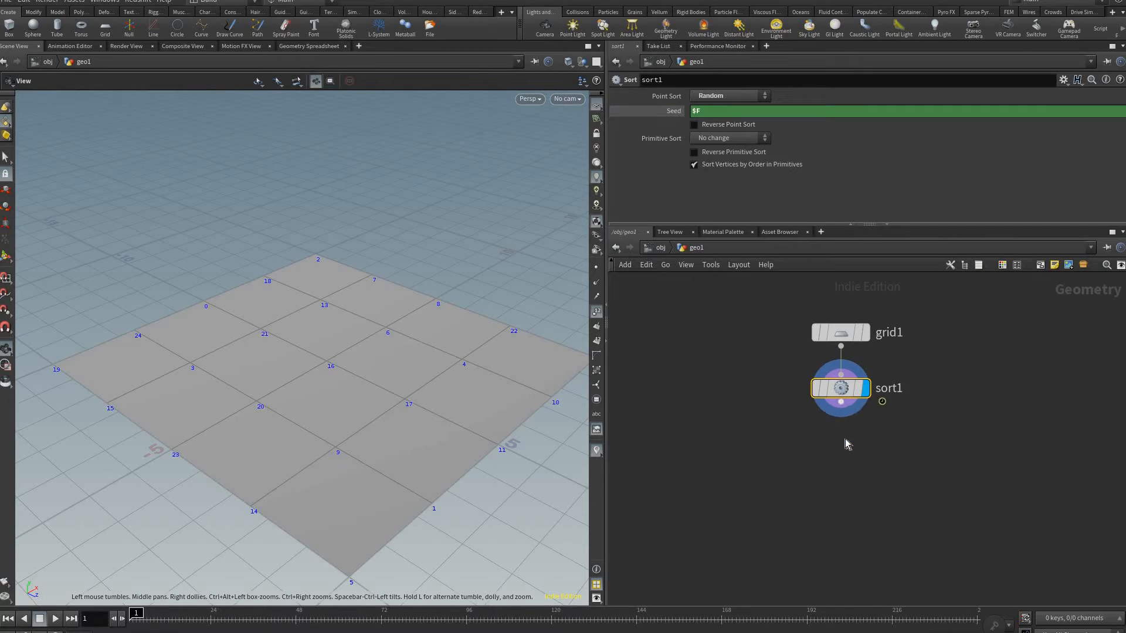
left_click(846, 441)
key("Tab")
type("group by")
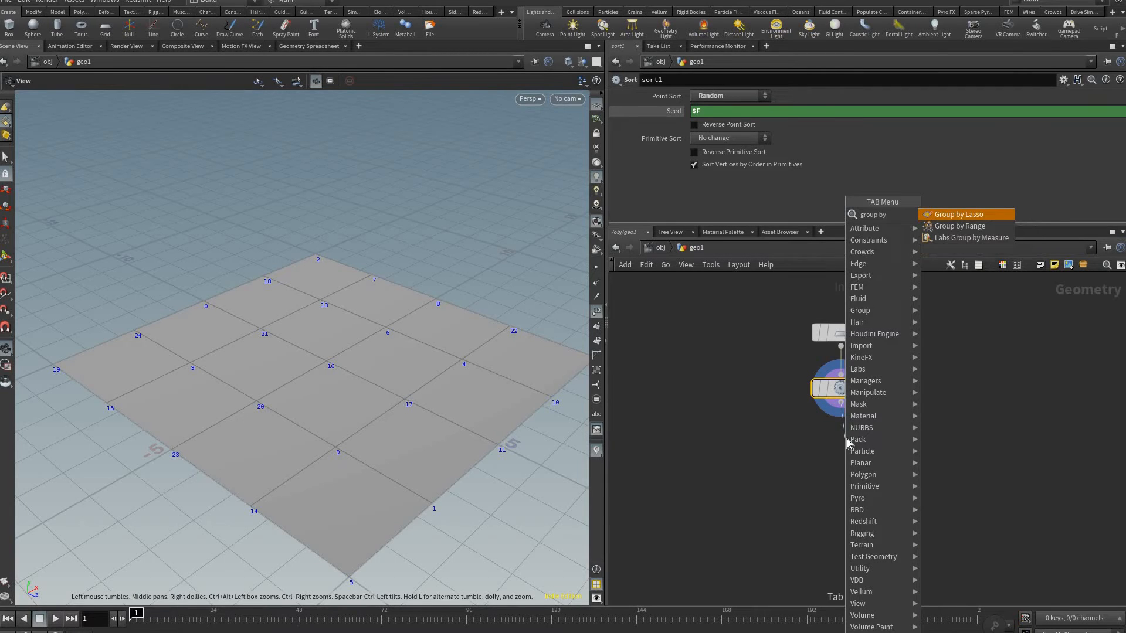
key("Down")
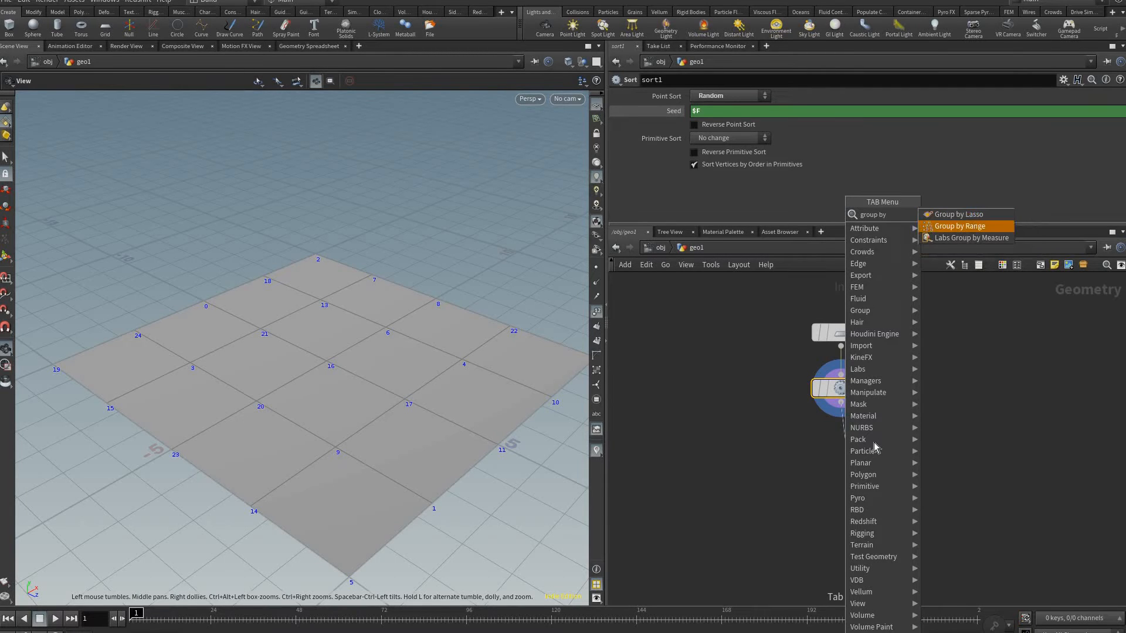
key("Return")
key("r")
left_click_drag(836, 448, 824, 448)
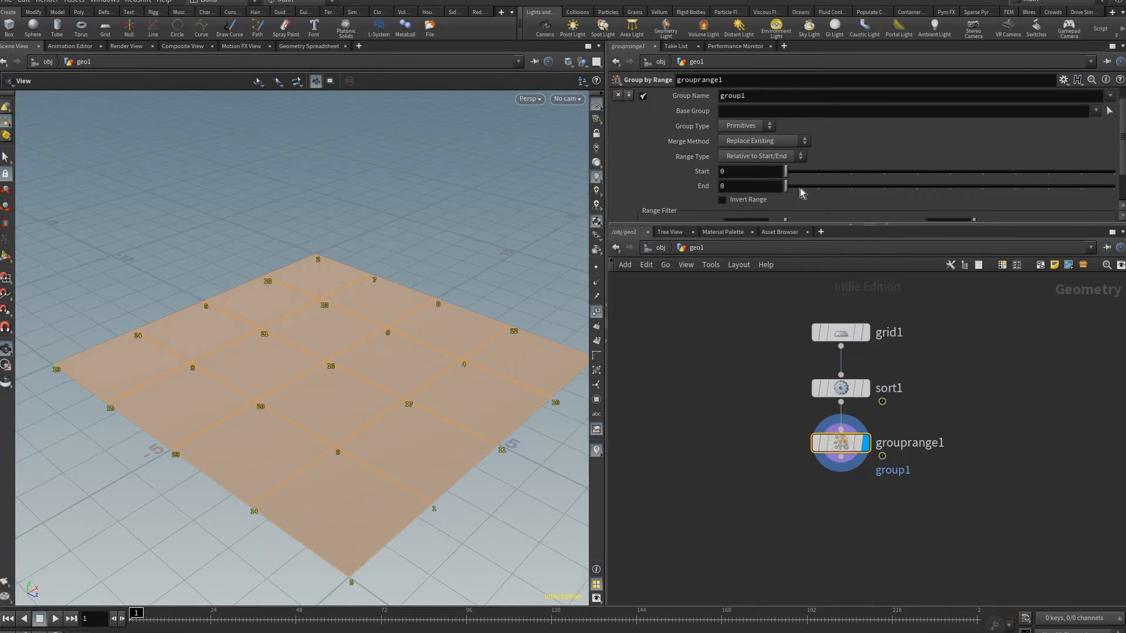
Step: Set the range group's type to Points, using a Start/End range from 0 to 1
left_click(743, 126)
left_click(740, 156)
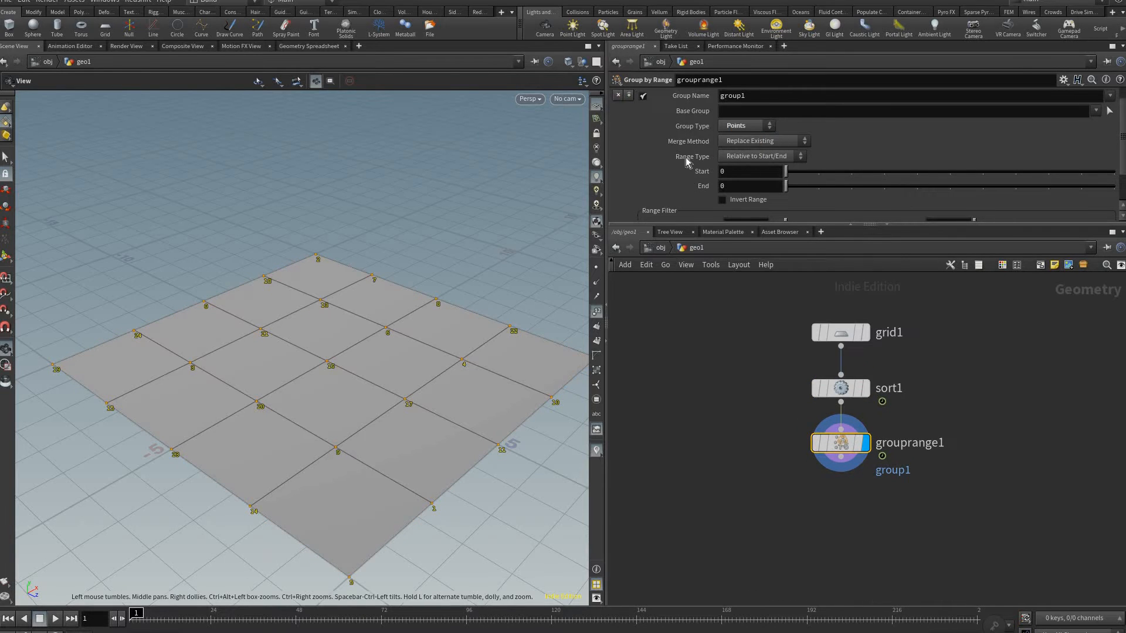
left_click(740, 156)
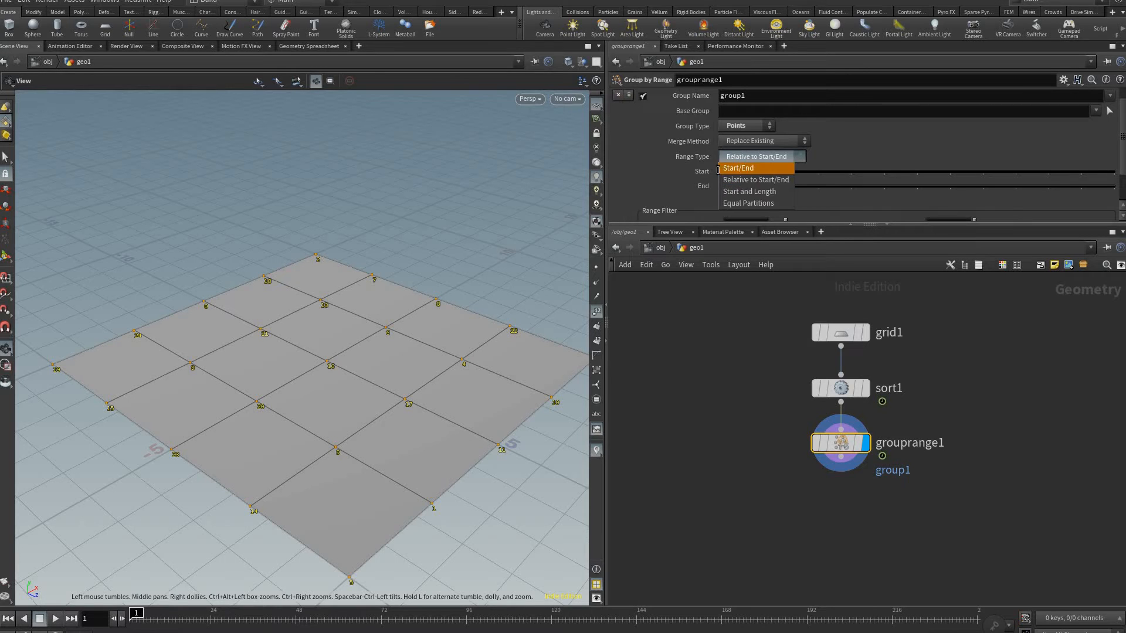
left_click(738, 168)
left_click_drag(720, 171, 809, 168)
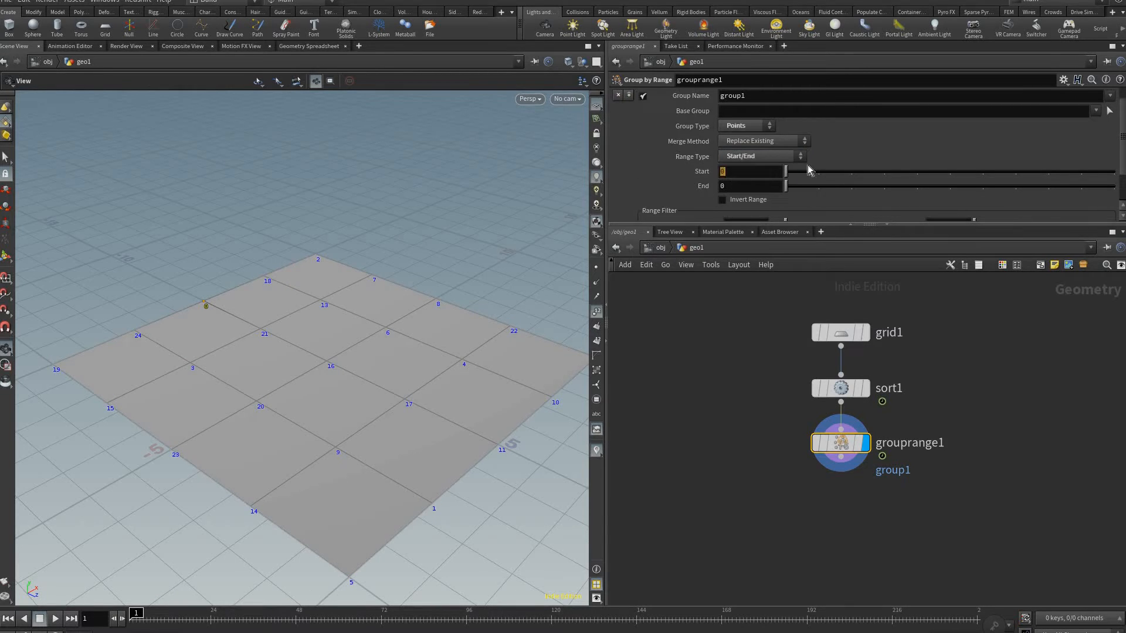
type("0")
key("Tab")
type("1")
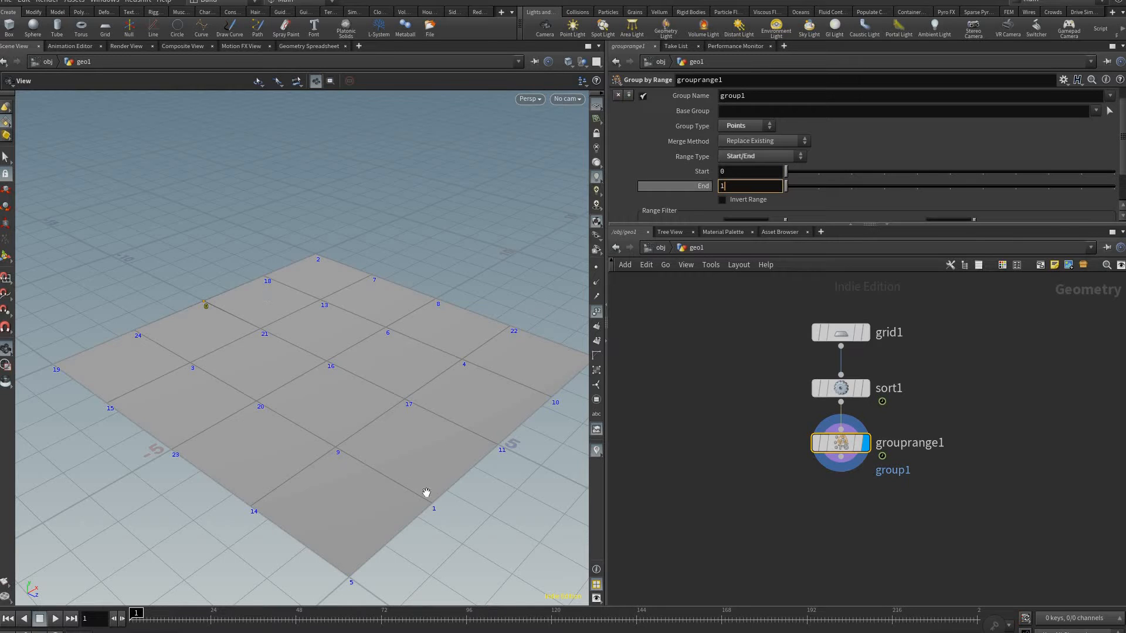
key("Return")
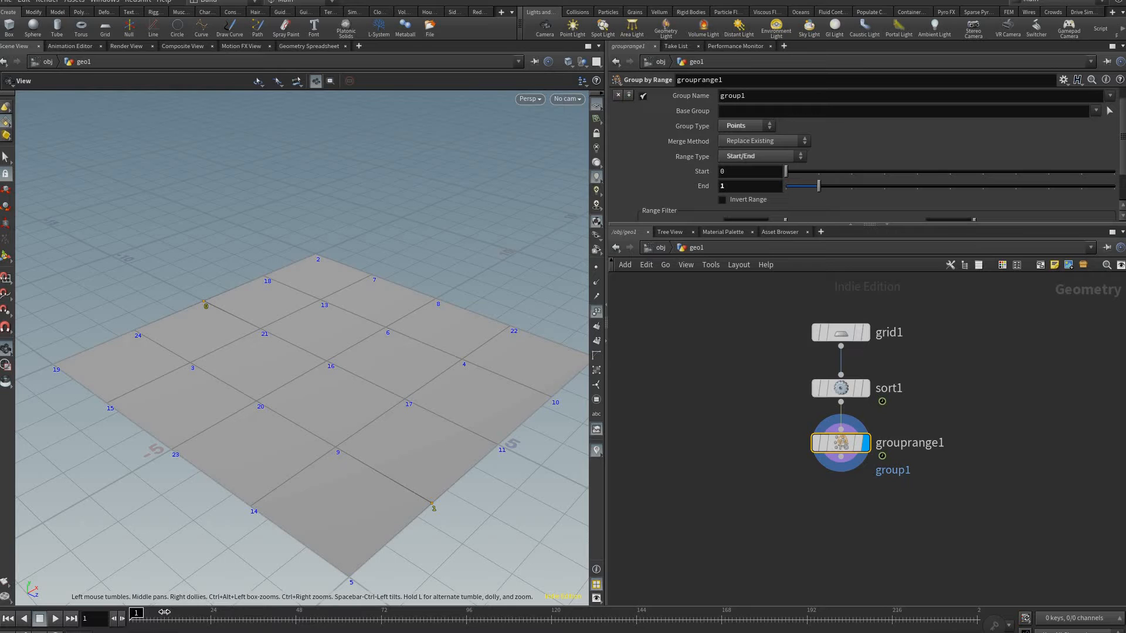
Step: Step the timeline forward and back to frame 1 to examine which points fall in the group on each frame
key("Up")
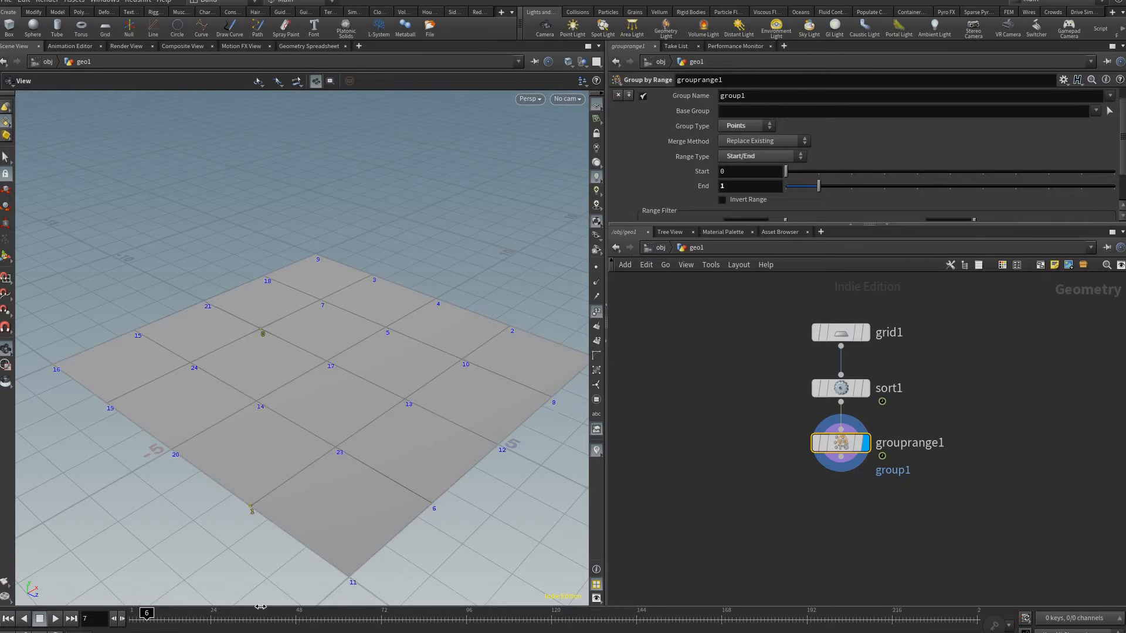
key("Right")
key("Right")
key("Right")
key("Right")
key("Right")
key("Right")
key("Right")
key("Right")
key("Right")
key("Right")
key("Right")
key("Right")
key("Right")
key("Right")
key("Right")
key("Right")
key("Right")
key("Right")
key("Left")
key("Left")
key("Left")
key("Left")
key("Left")
key("Left")
key("Left")
key("Left")
key("Left")
key("Left")
key("Left")
key("Left")
key("Left")
key("Left")
key("Left")
key("Left")
key("Left")
key("Left")
key("Left")
key("Left")
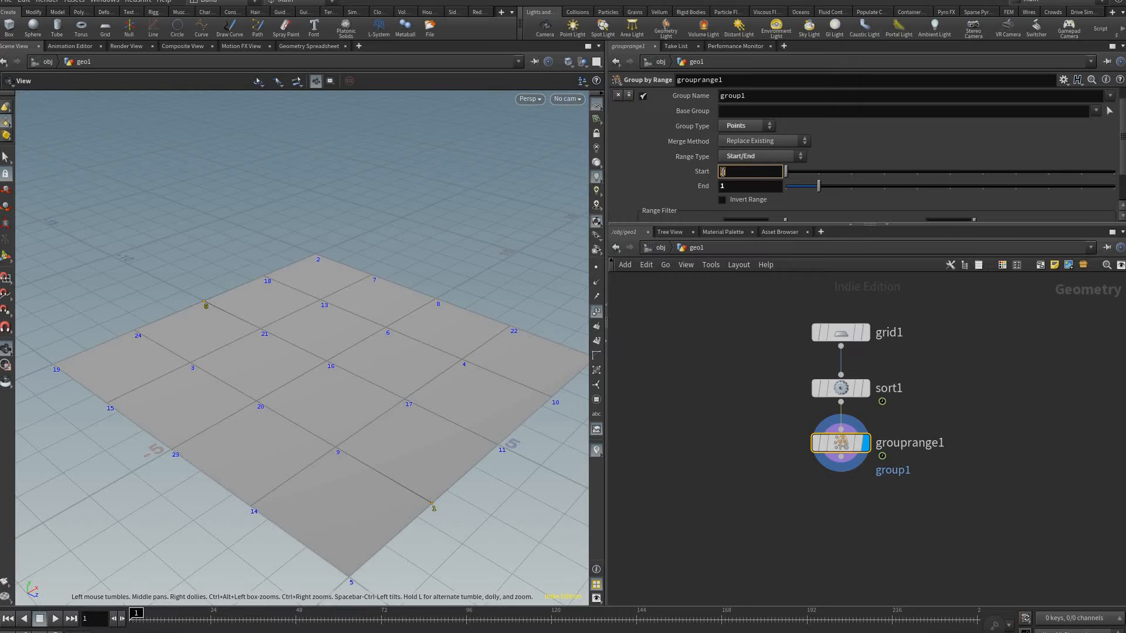
Step: Set the range group's Start to the expression rand($F) and show its evaluated value
type("rand")
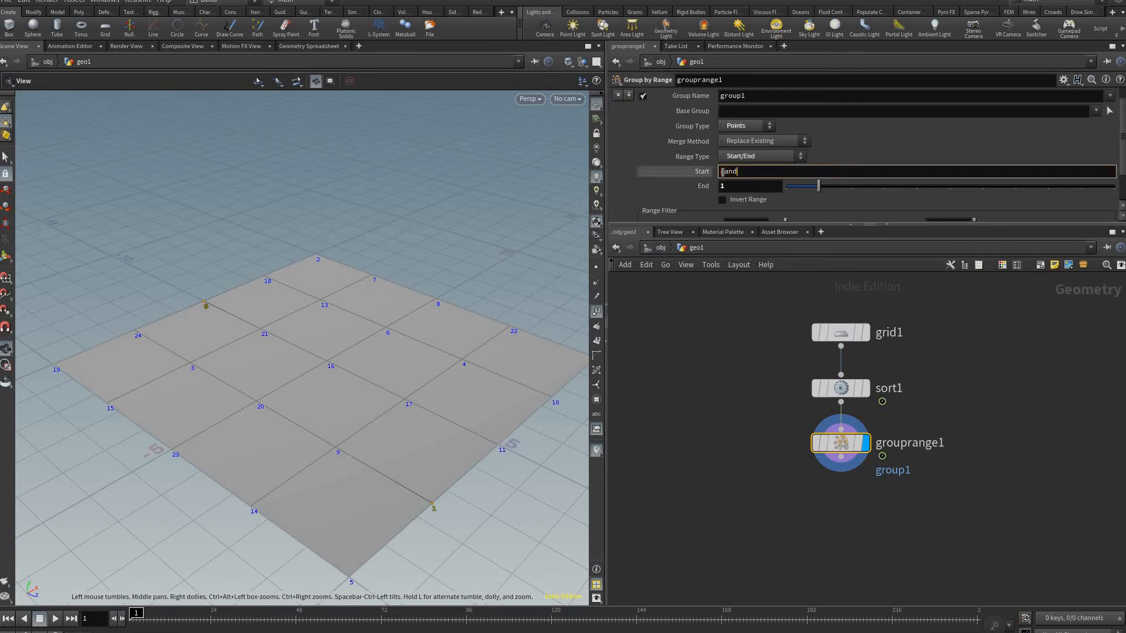
type("(")
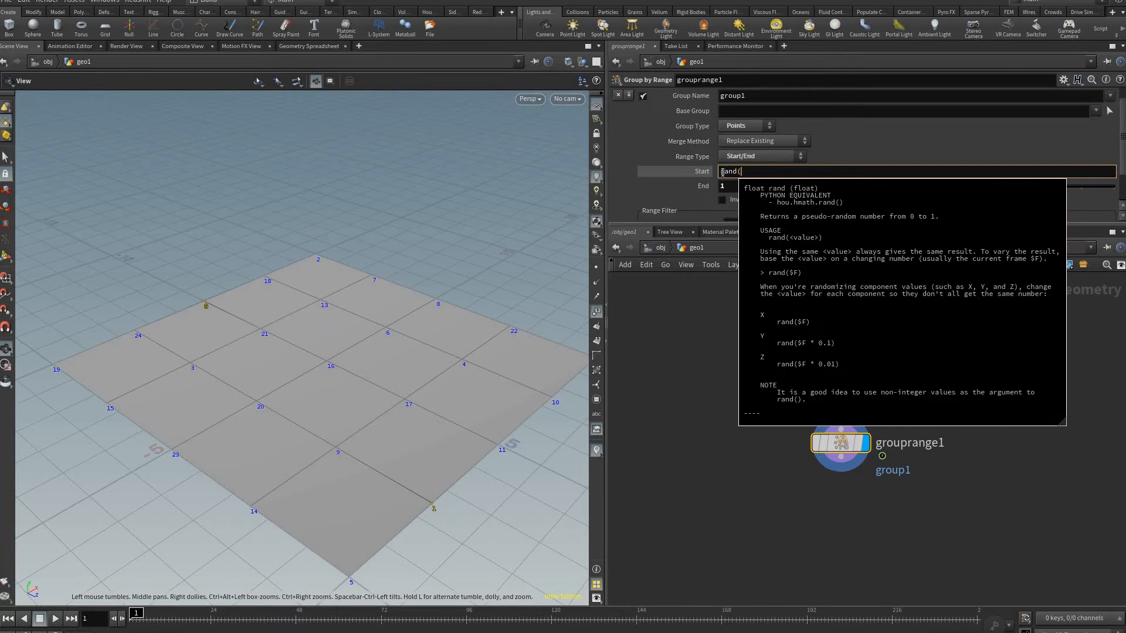
type("$F)")
key("Return")
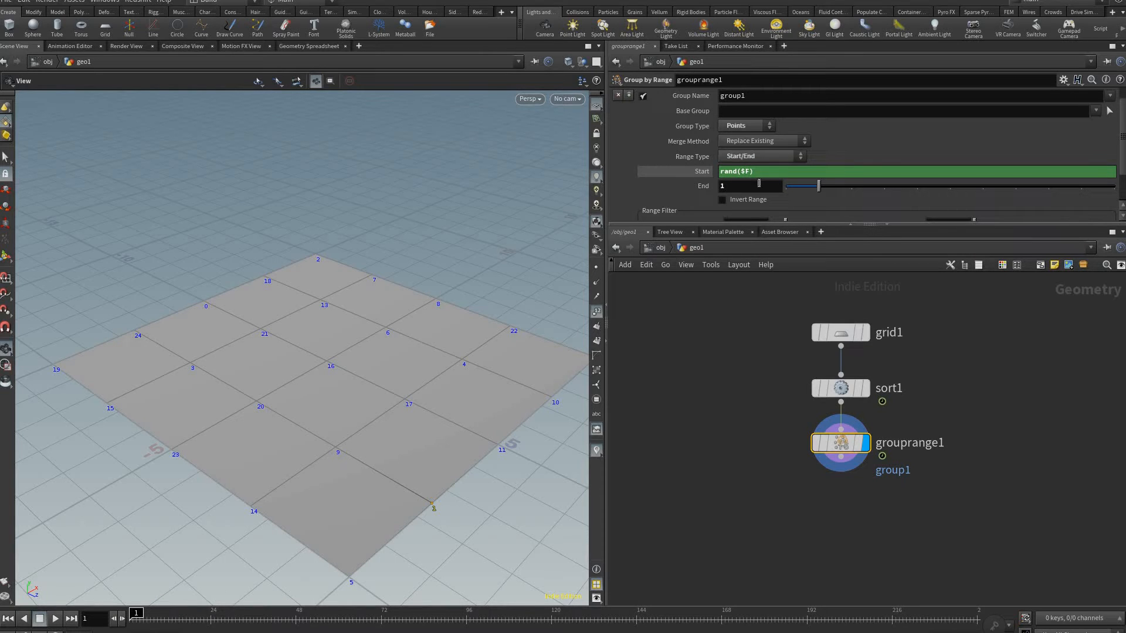
middle_click(727, 171)
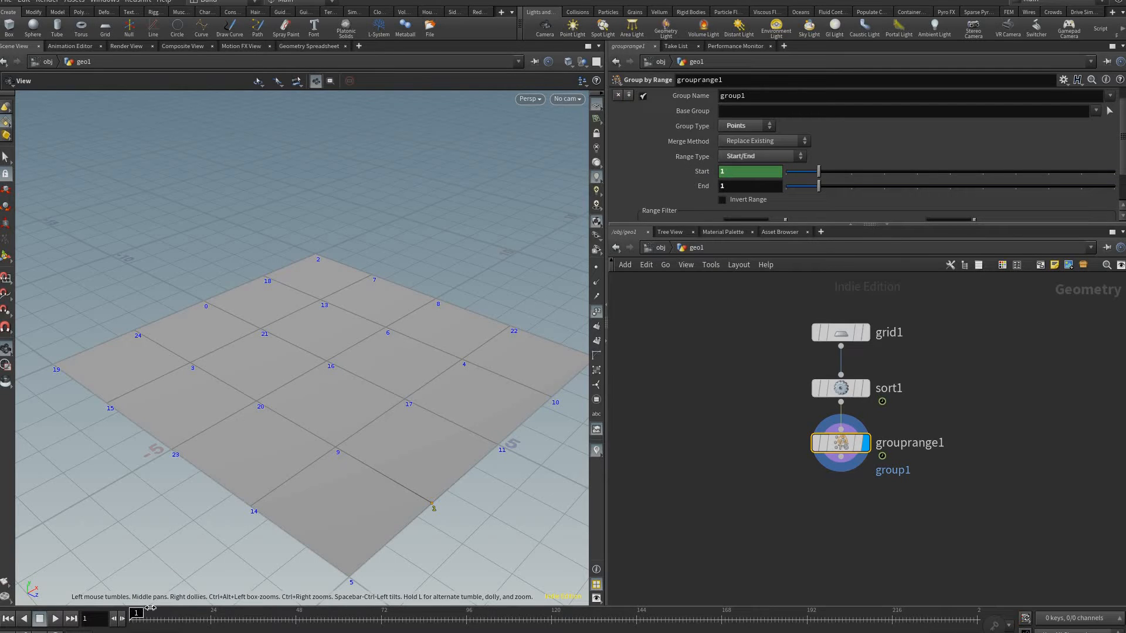
Step: Step the timeline forward to frame 13 to examine how the Start value and the grouped points vary
key("Right")
key("Right")
key("Right")
key("Right")
key("Right")
key("Right")
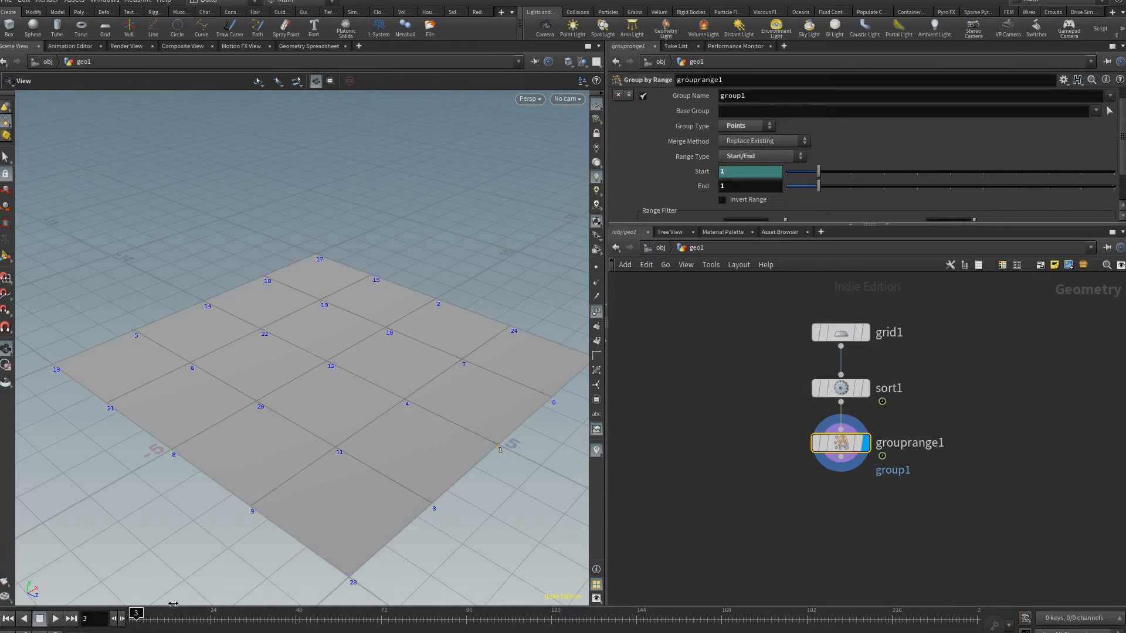
key("Right")
key("Right")
key("Right")
key("Right")
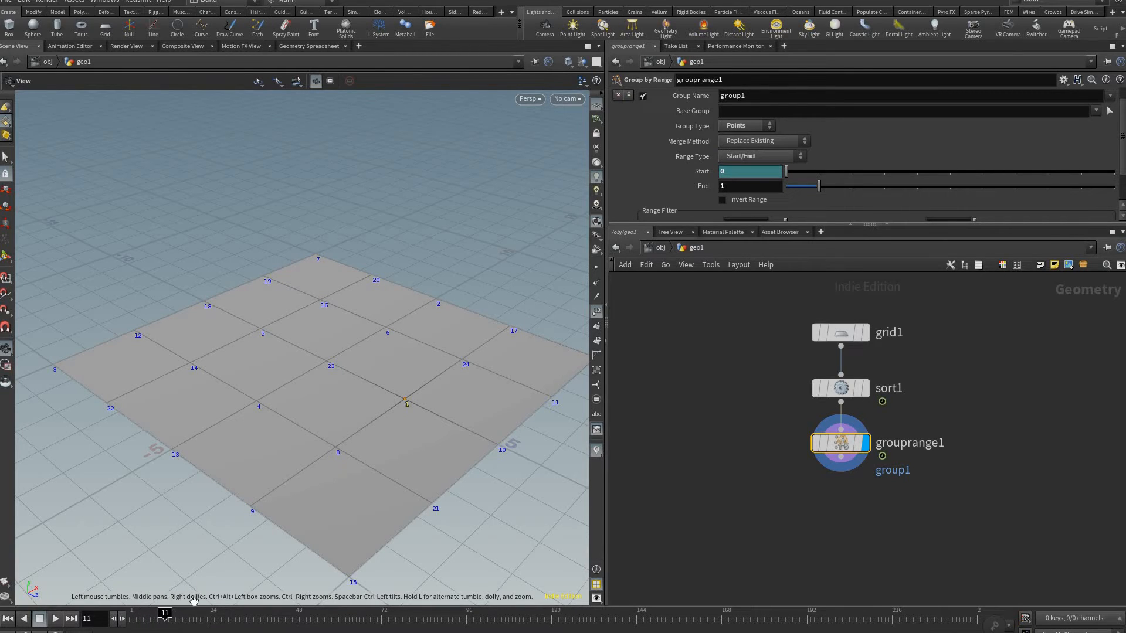
key("Right")
key("Right")
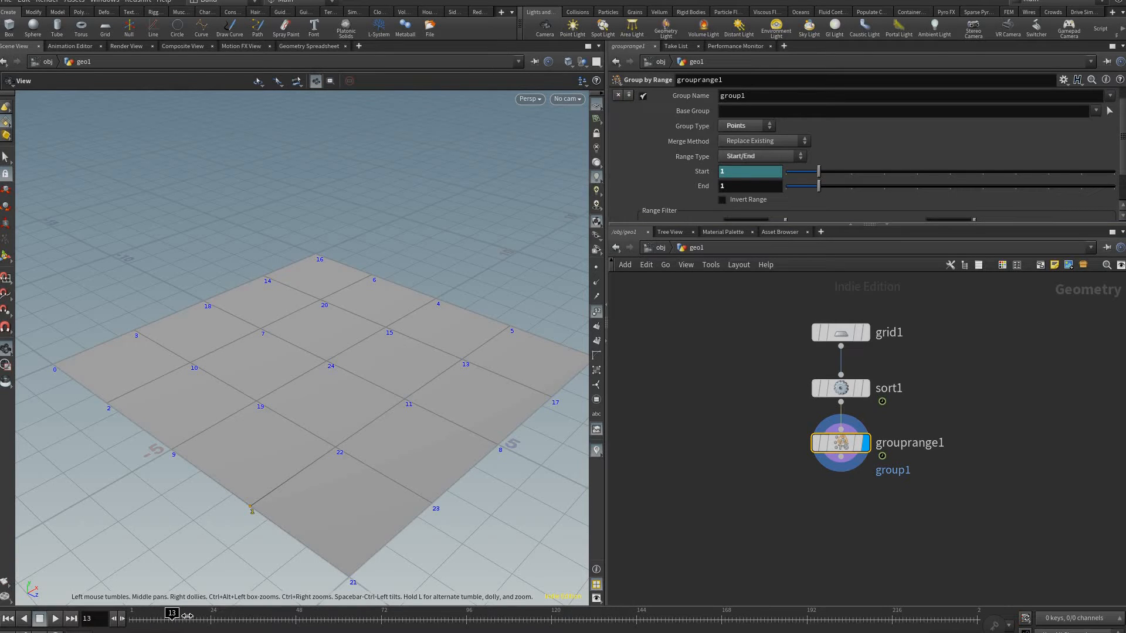
Step: Advance the timeline frame by frame to frame 20 to compare which points the range group picks
key("Right")
key("Right")
key("Right")
key("Right")
key("Right")
key("Right")
key("Right")
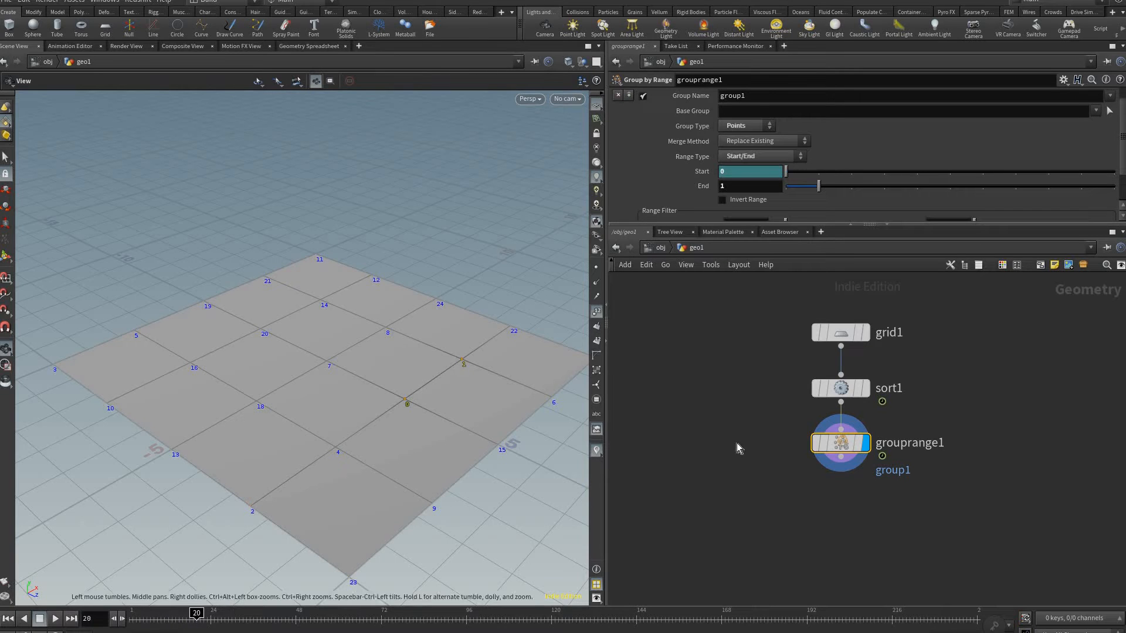
Step: Add a Group Promote node after the range group and set it to convert the group to Primitives
middle_click_drag(736, 442, 717, 425)
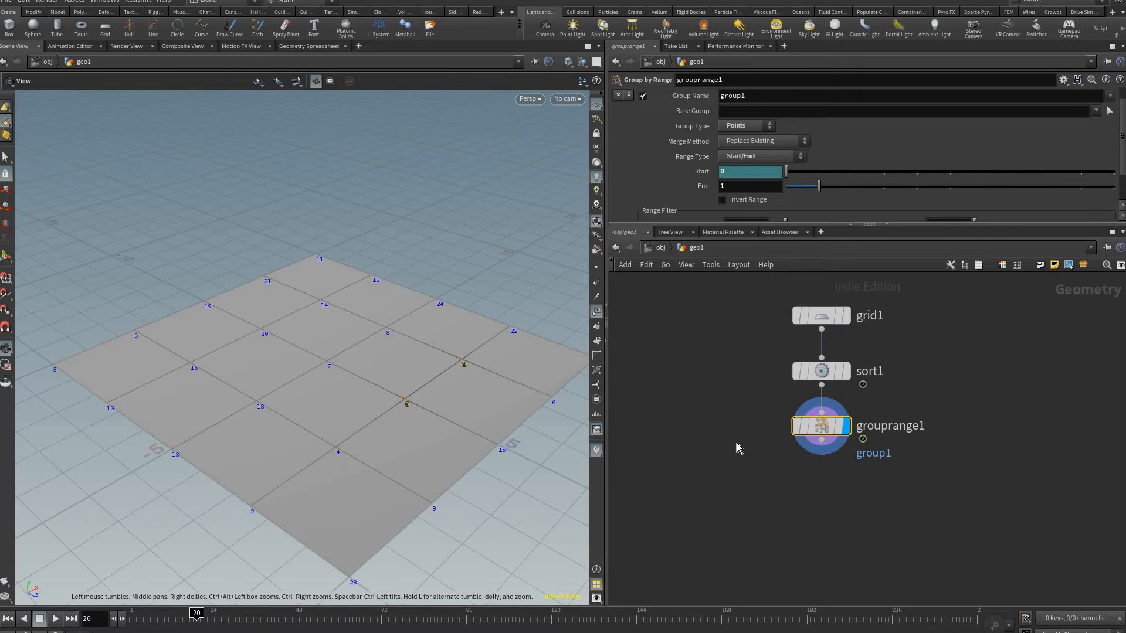
key("Tab")
type("group pro")
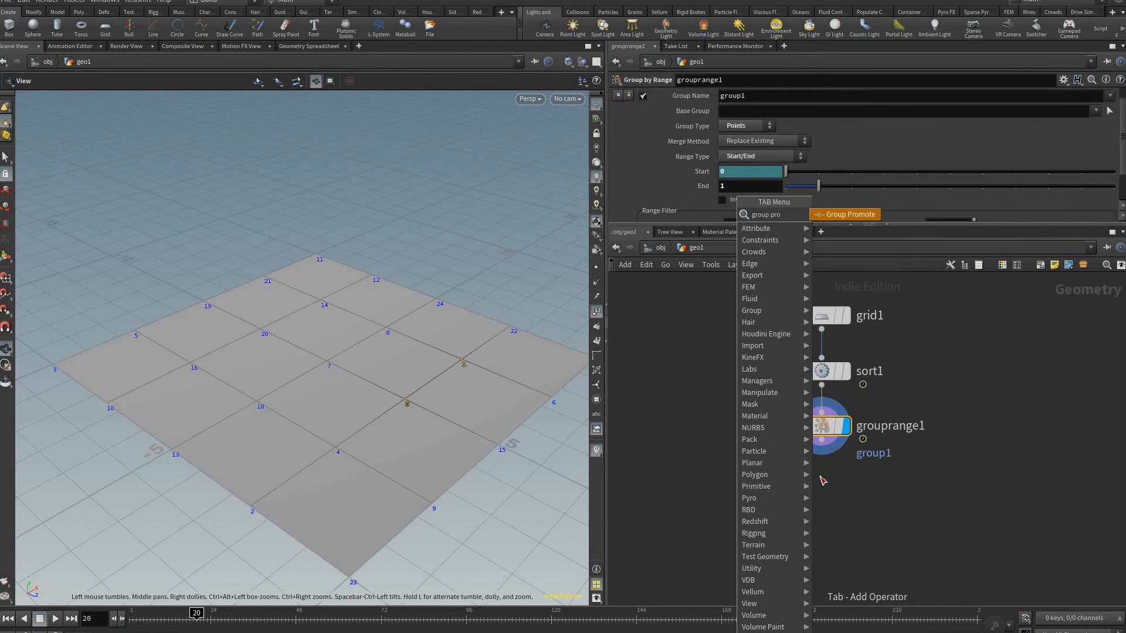
key("Return")
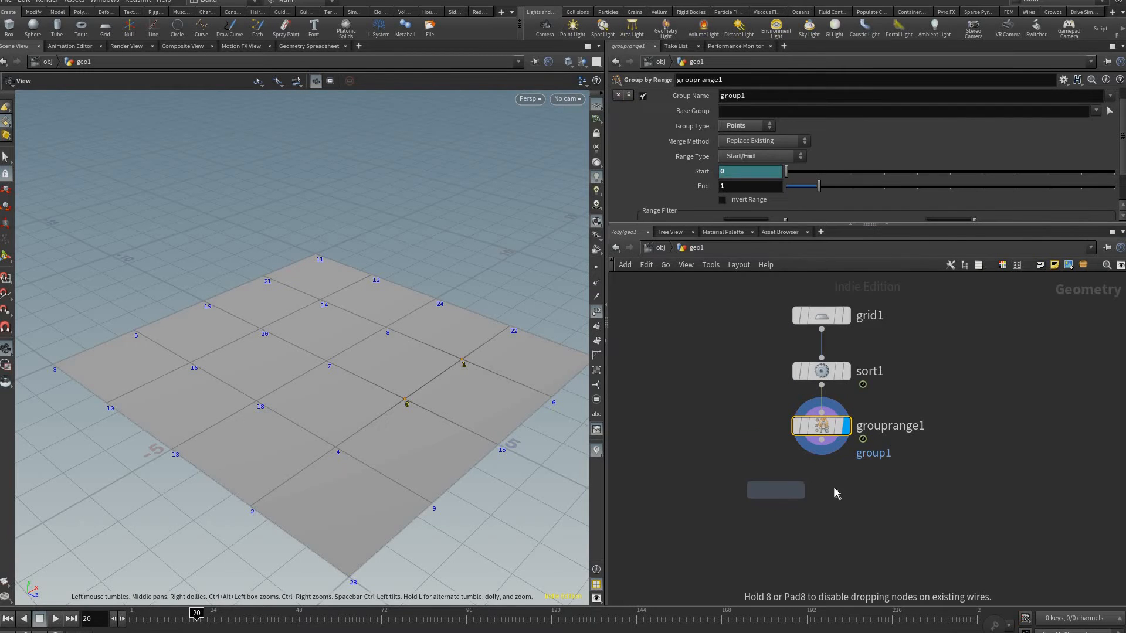
left_click(821, 493)
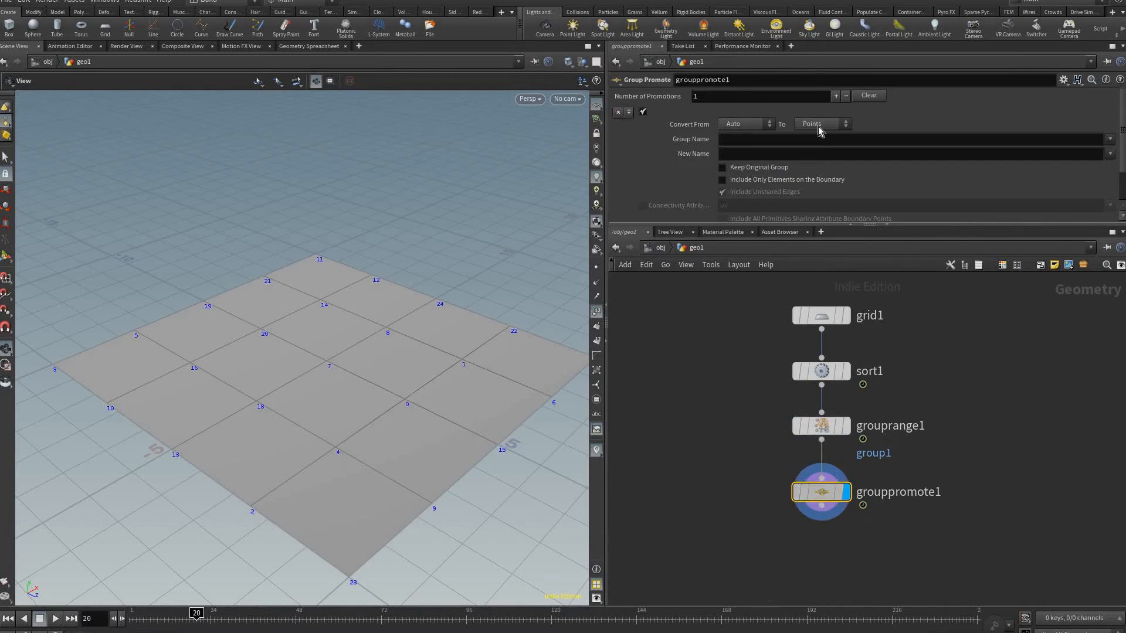
left_click(825, 126)
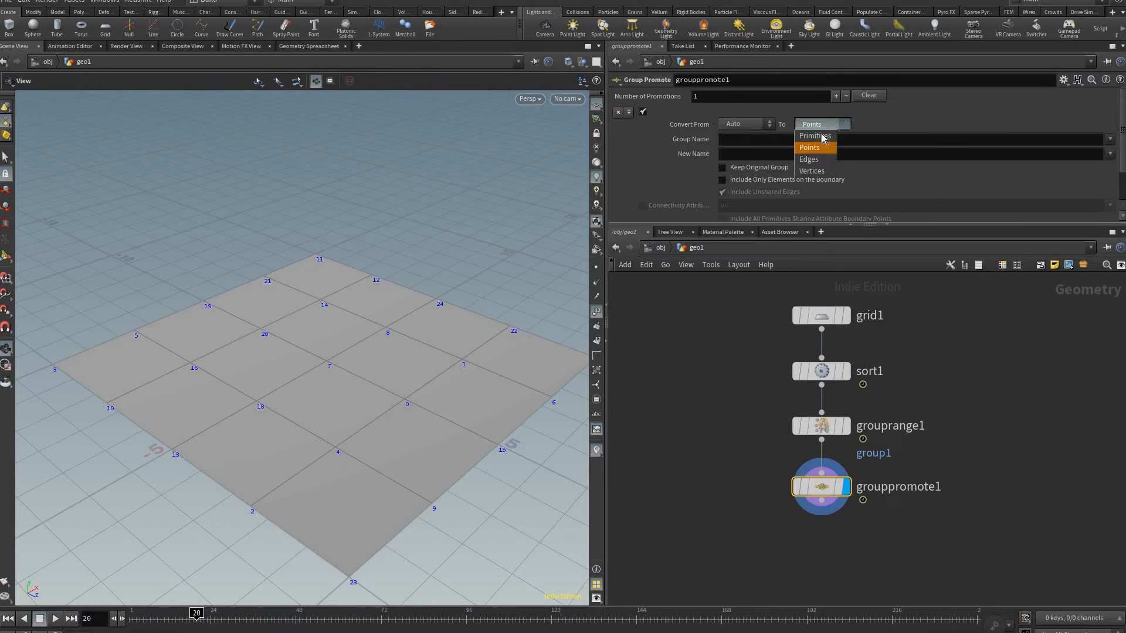
left_click(822, 135)
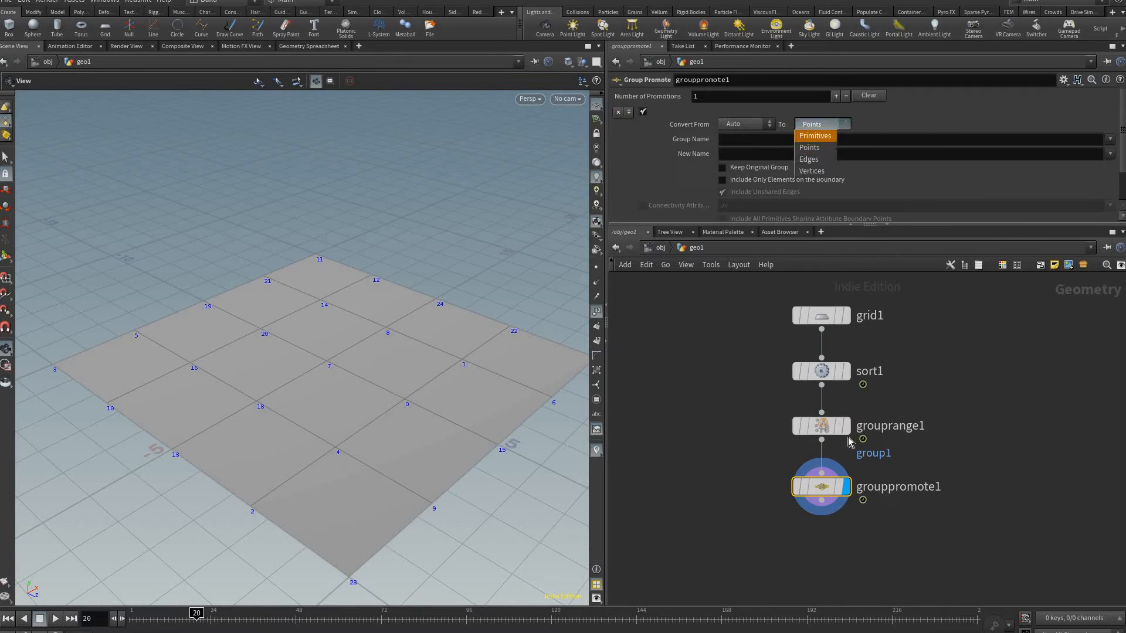
Step: Rename the range group node's output group as blastme
left_click(821, 426)
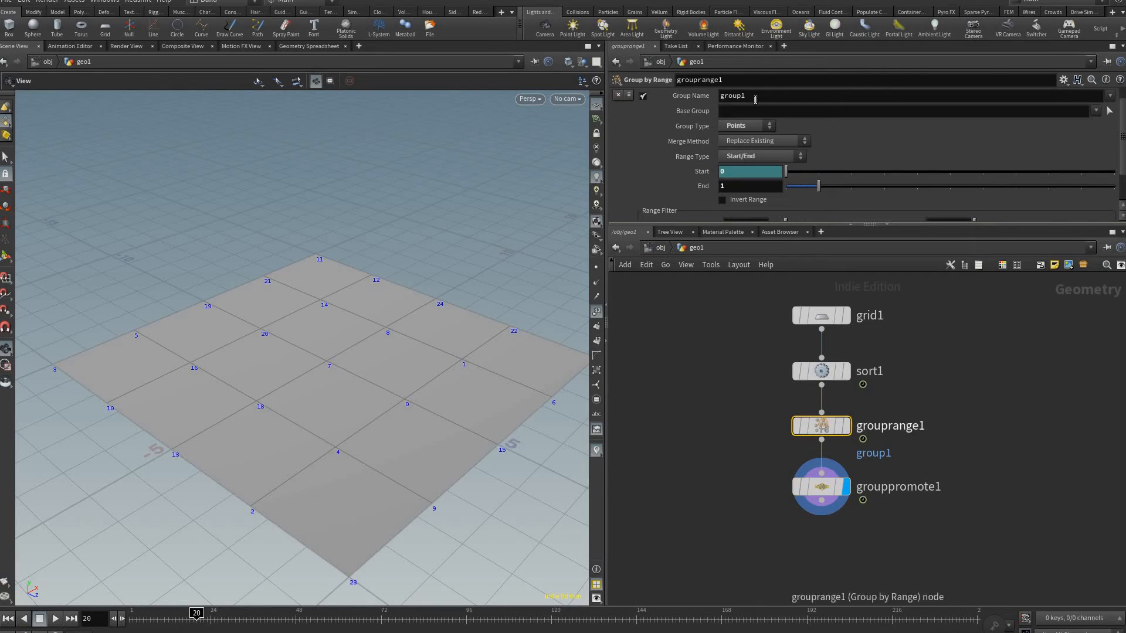
left_click(755, 97)
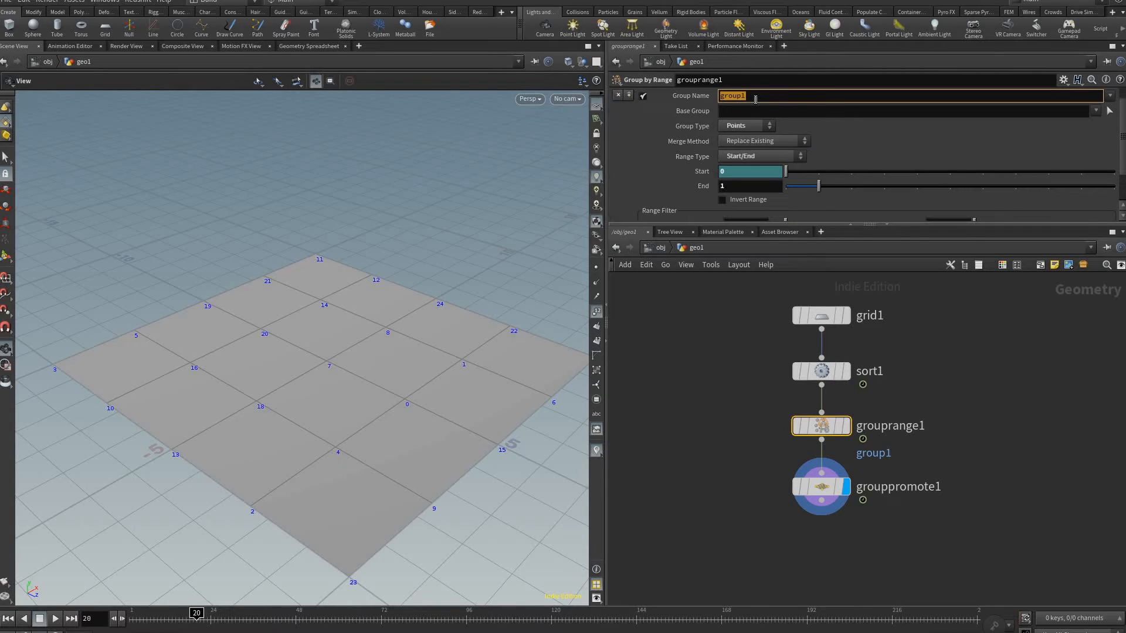
type("blastme")
key("Return")
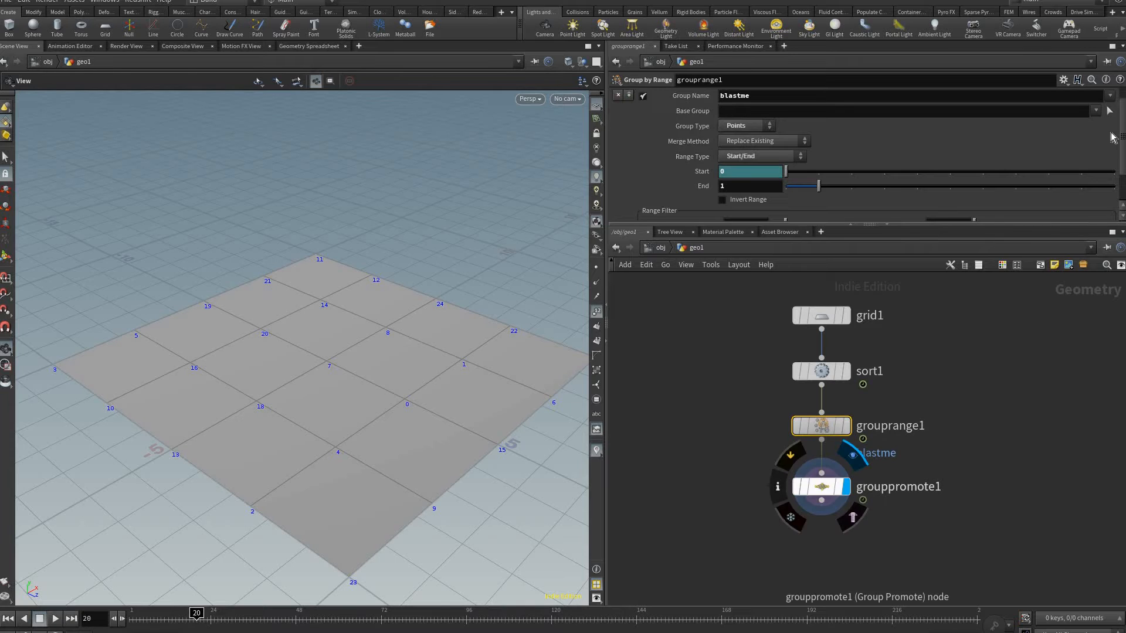
Step: Set both the Group Name and the New Name of the Group Promote node to blastme
left_click(932, 141)
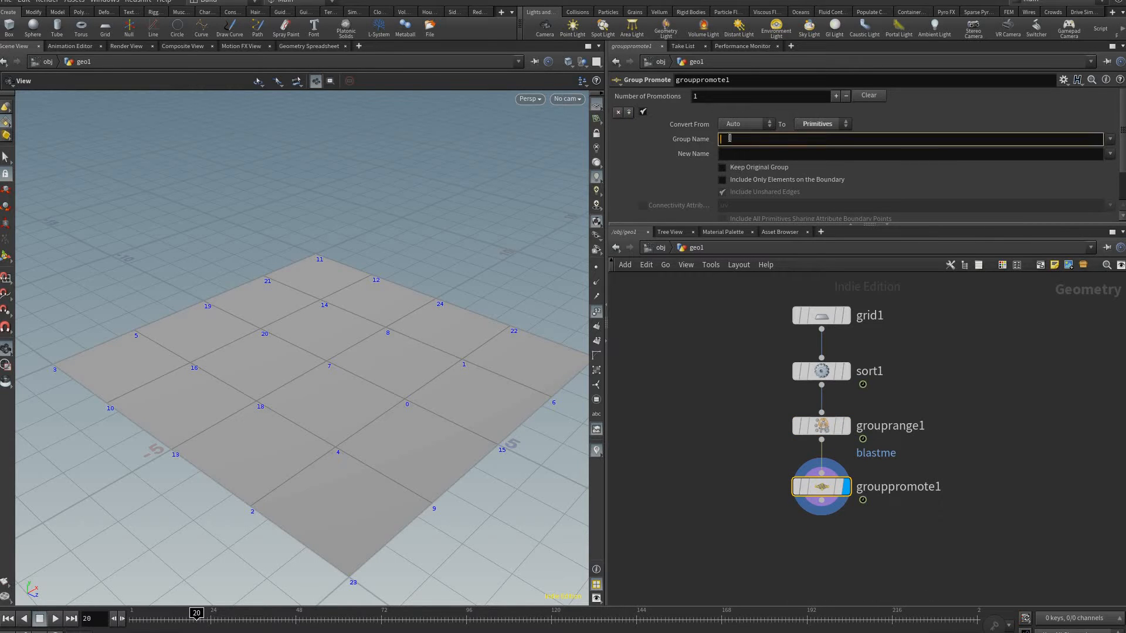
left_click(1110, 139)
left_click(1113, 157)
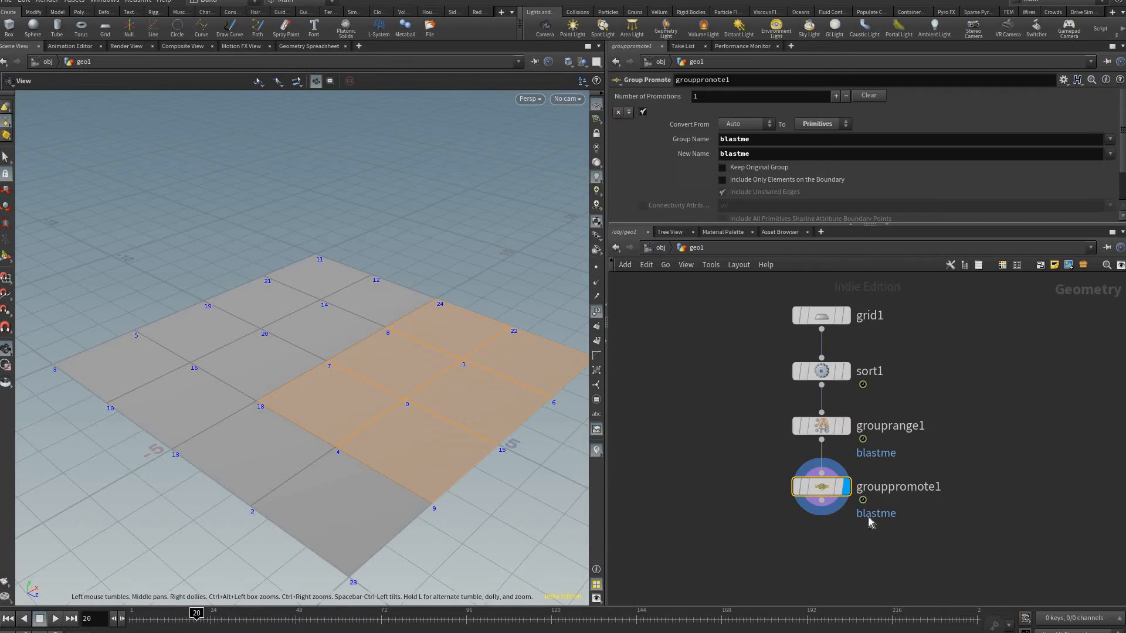
Step: Add a Blast node directly after the Group Promote node
middle_click_drag(821, 464, 827, 444)
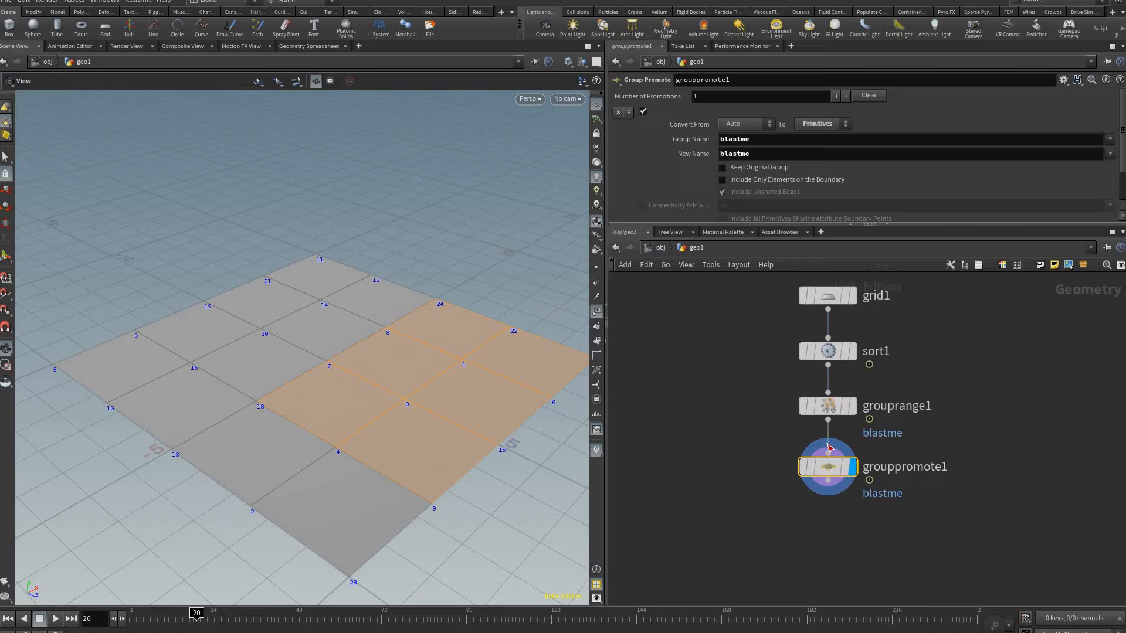
scroll(827, 484, "up", 2)
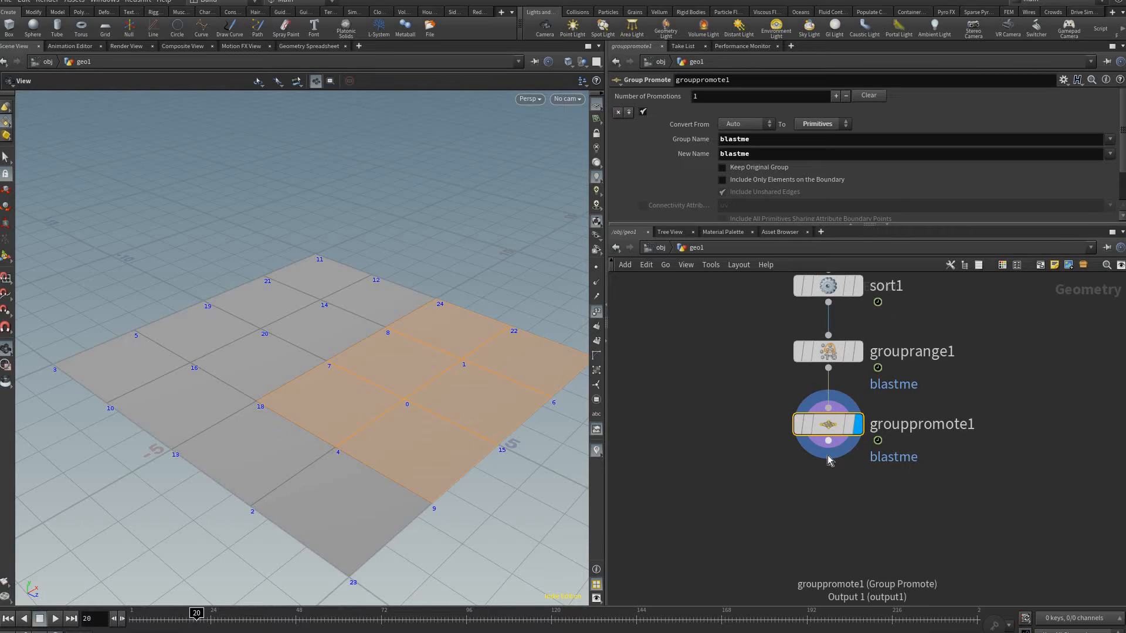
left_click(828, 459)
key("Tab")
type("bl")
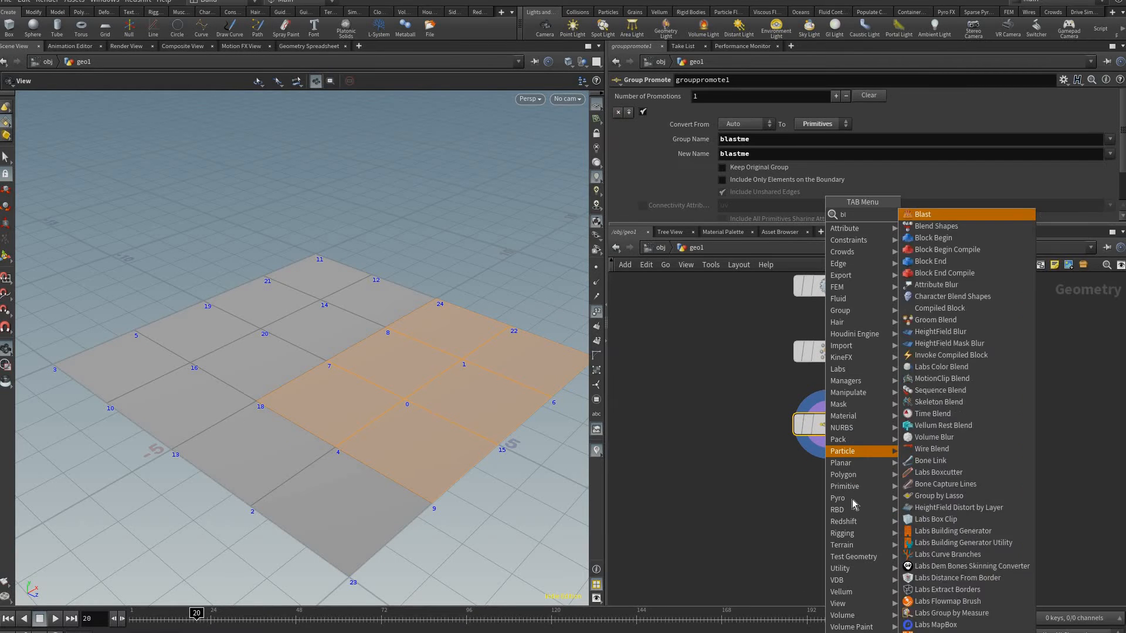
type("ast")
key("Return")
left_click(824, 497)
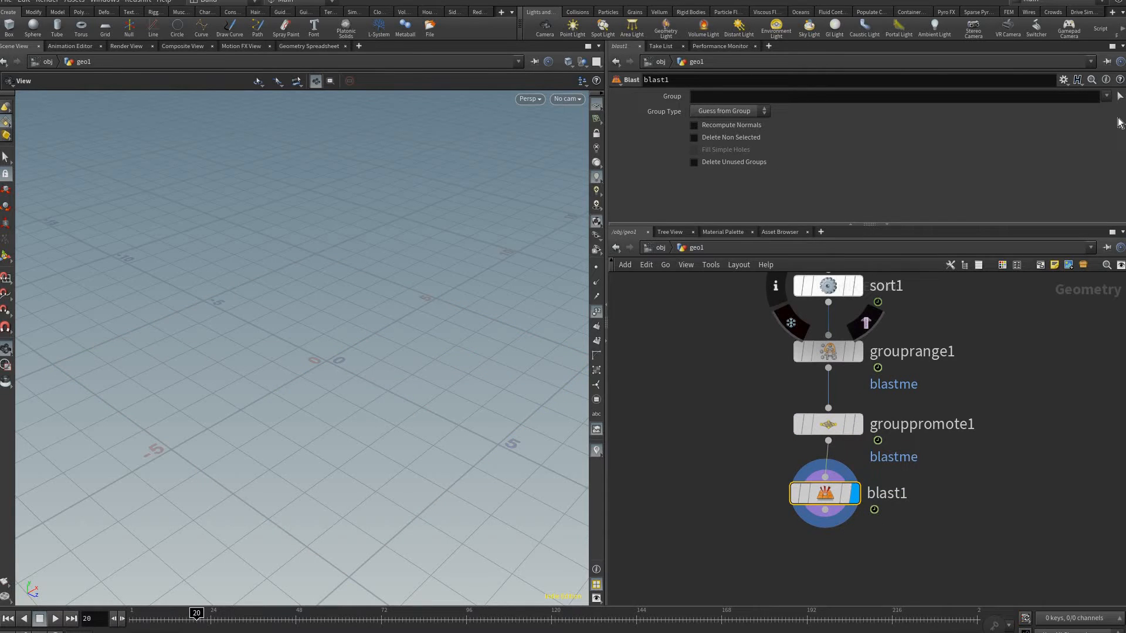
Step: Set the Blast node's group to blastme and its group type to Primitives
left_click(1106, 95)
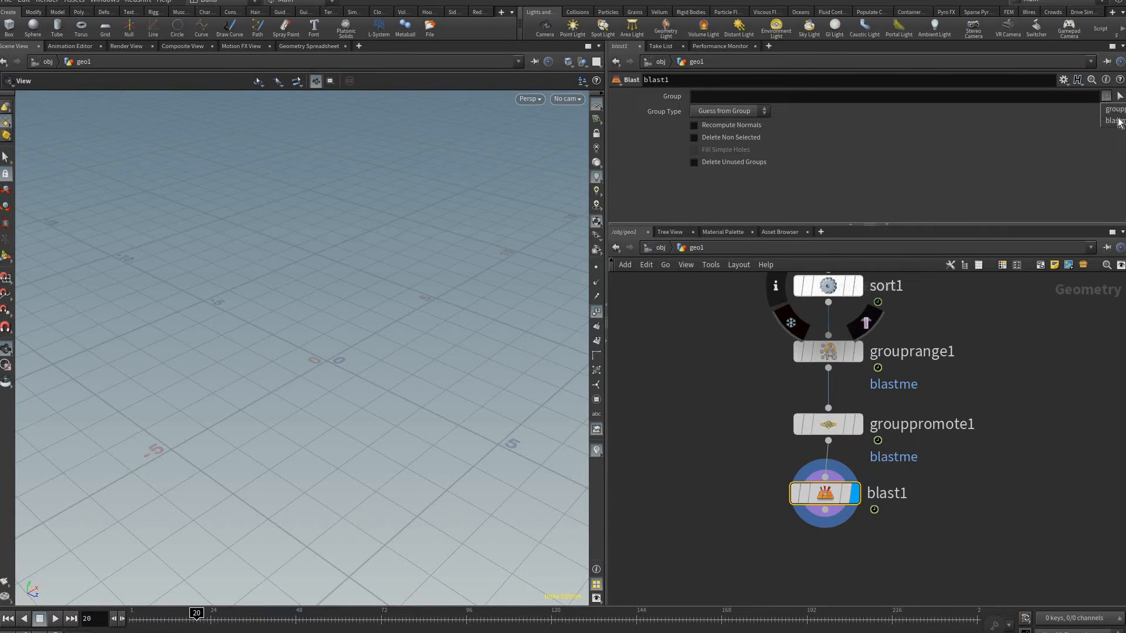
key("Return")
left_click(728, 112)
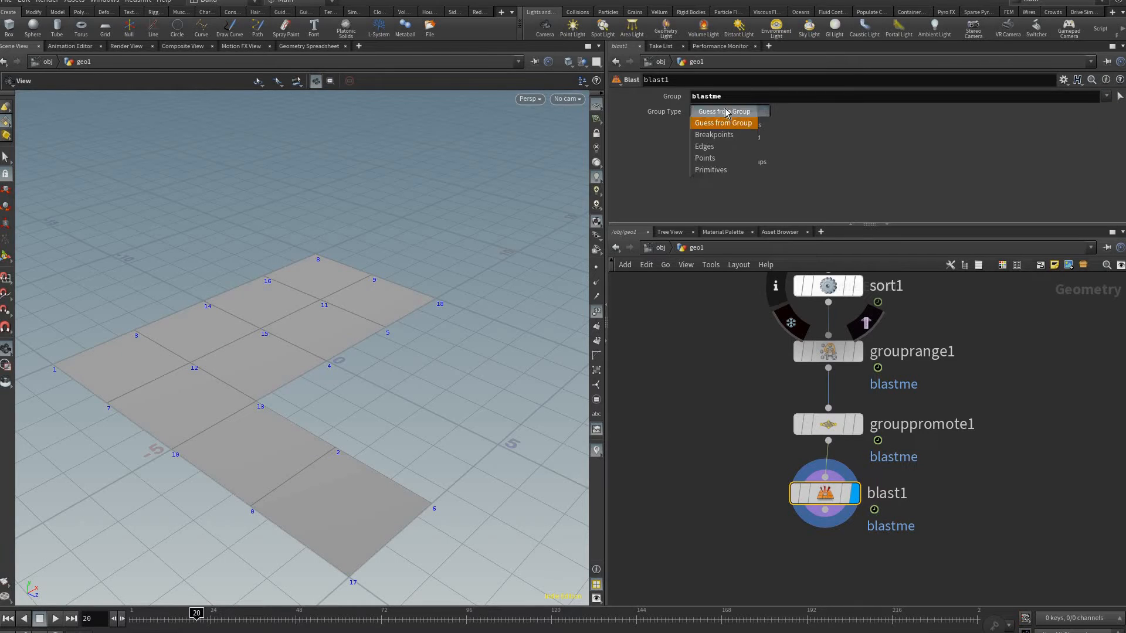
left_click(710, 169)
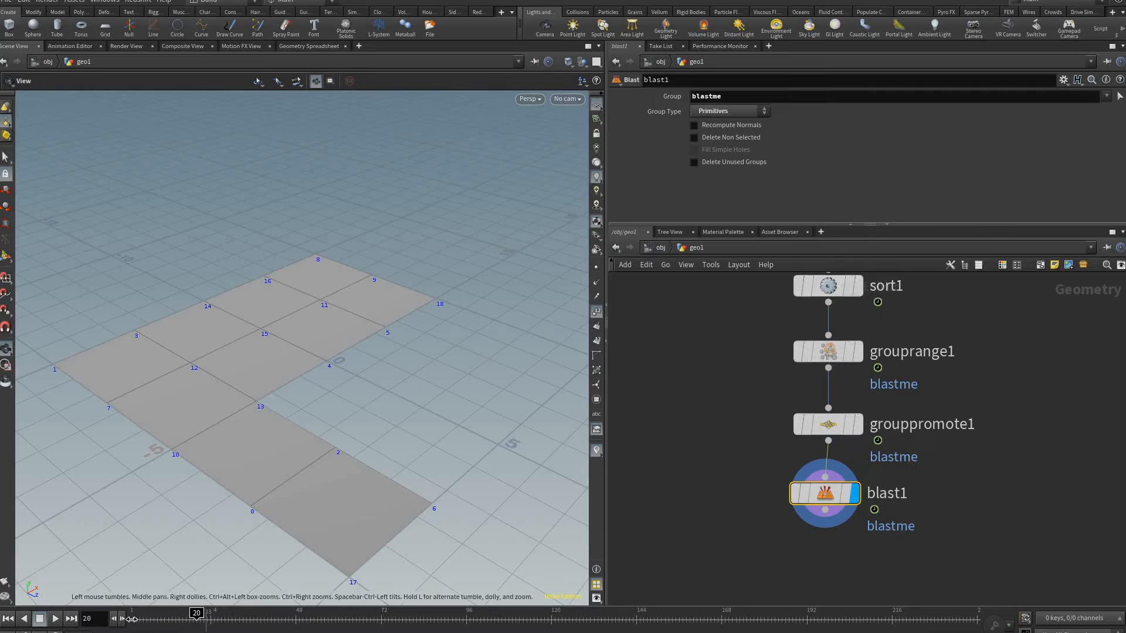
Step: Step the timeline back to frame 1 and forward to frame 16 to examine which grid faces are removed per frame
key("Left")
key("Left")
key("Left")
key("Left")
key("Left")
key("Left")
key("Left")
key("Left")
key("Left")
key("Left")
key("Left")
key("Left")
key("Left")
key("Left")
key("Left")
key("Left")
key("Left")
key("Left")
key("Left")
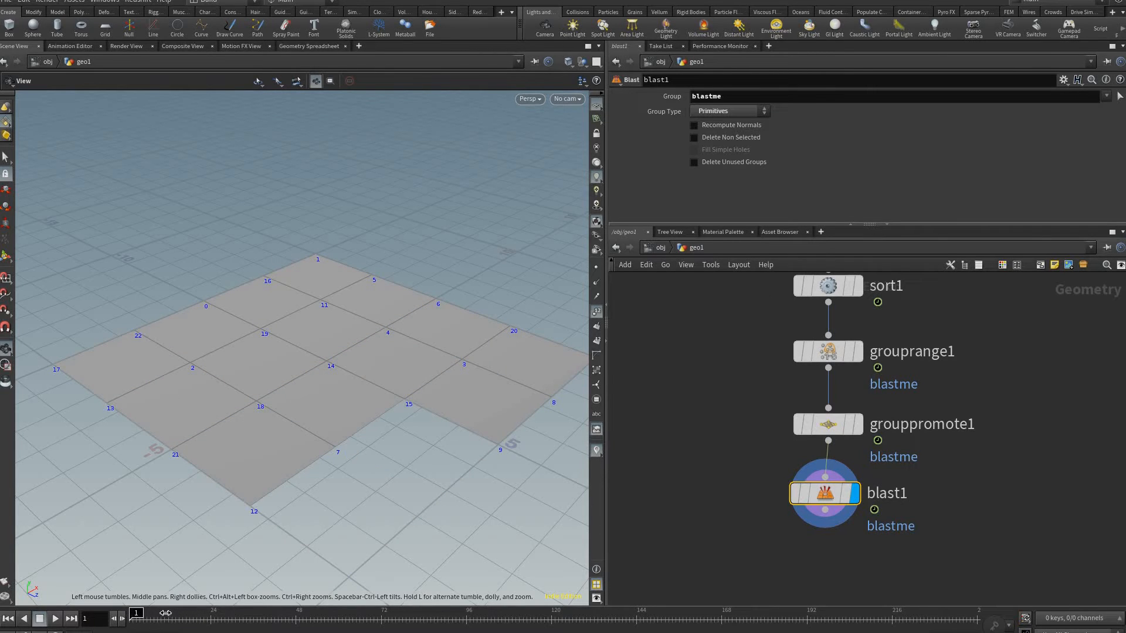
key("Right")
key("Right")
key("Right")
key("Right")
key("Right")
key("Right")
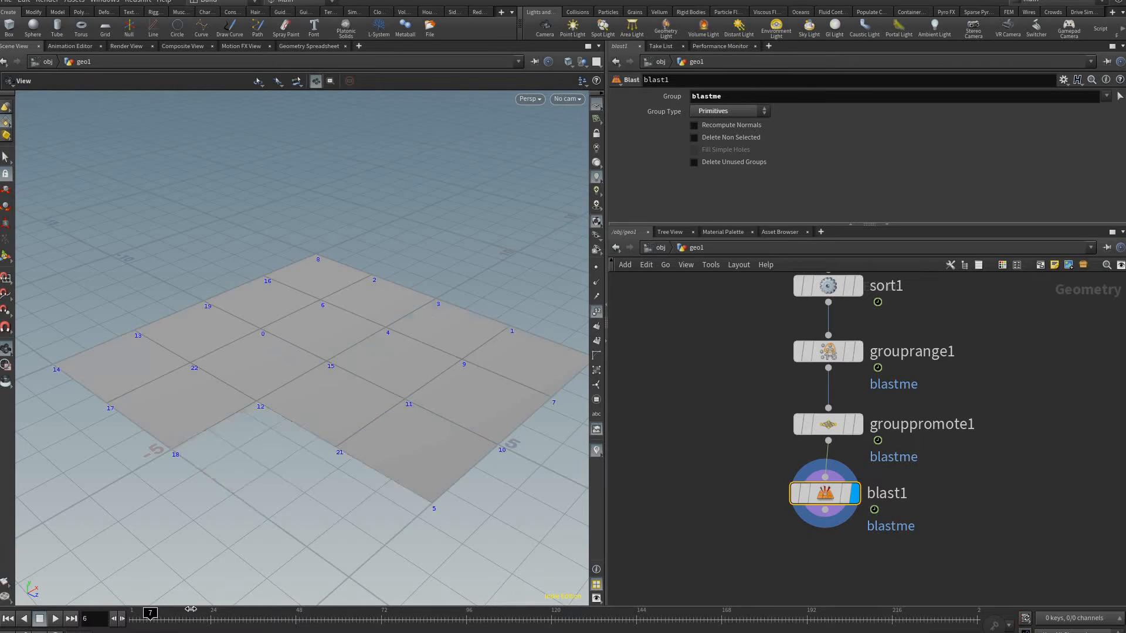
left_click_drag(191, 609, 184, 610)
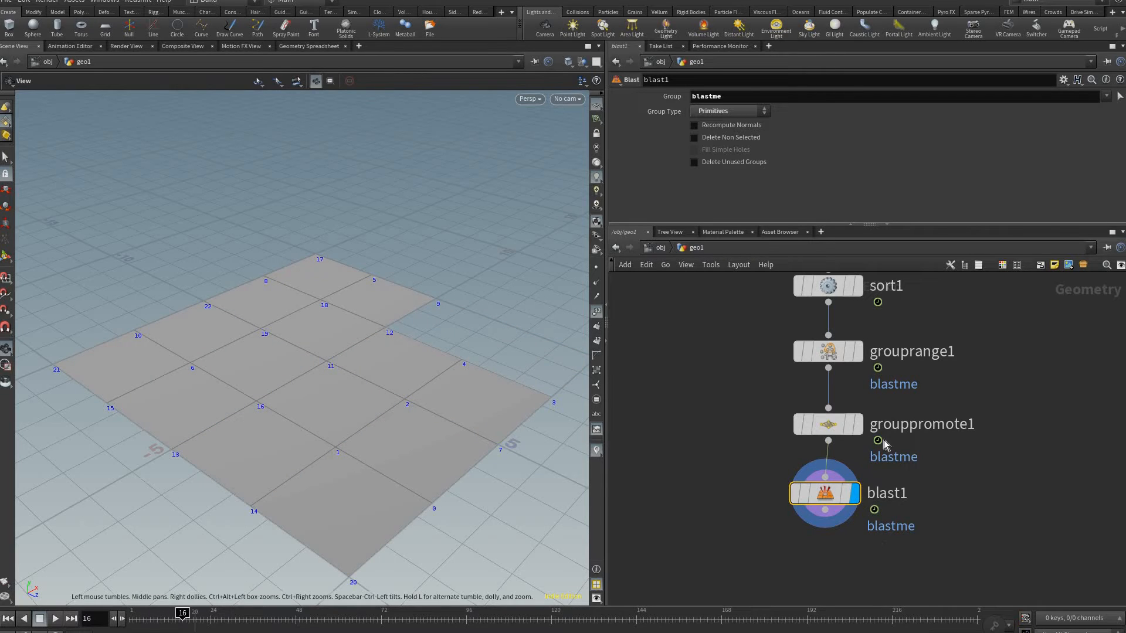
Step: Add a PolyExtrude node after the Blast node, display its result, and place it off to one side below the chain
middle_click_drag(828, 466, 854, 358)
left_click(851, 400)
key("Tab")
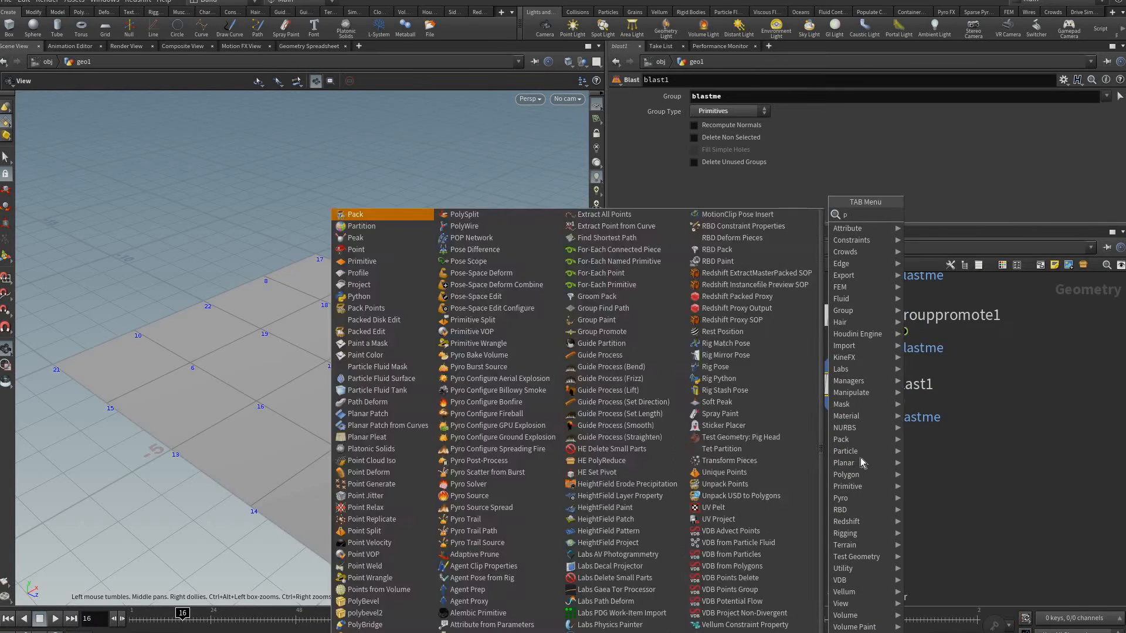
type("polyext")
key("Return")
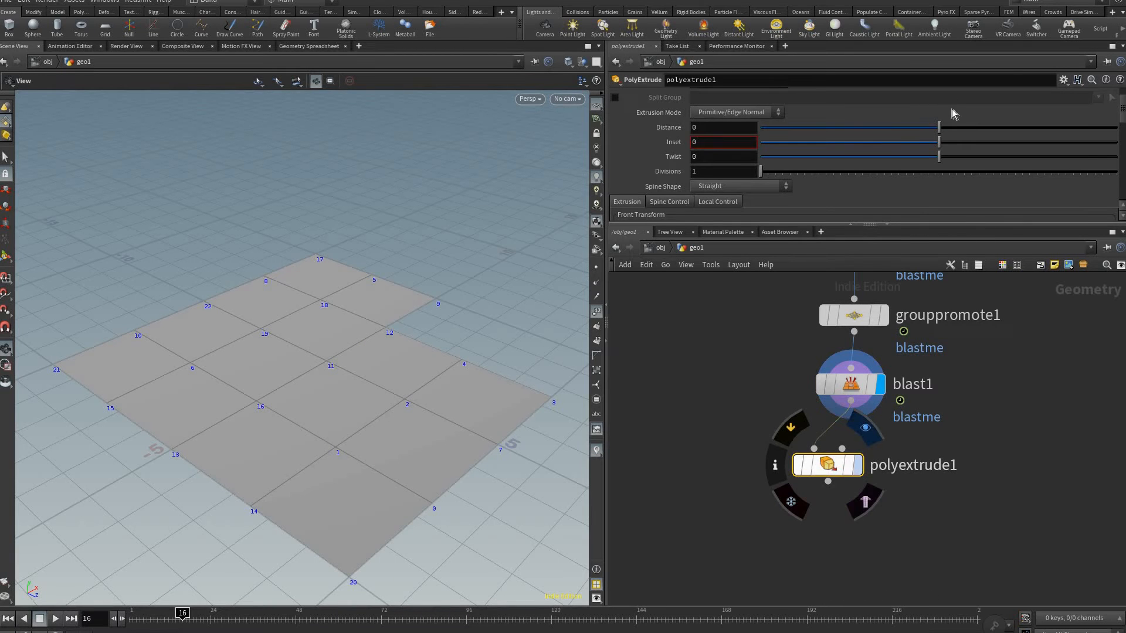
left_click(865, 428)
left_click_drag(828, 465, 738, 469)
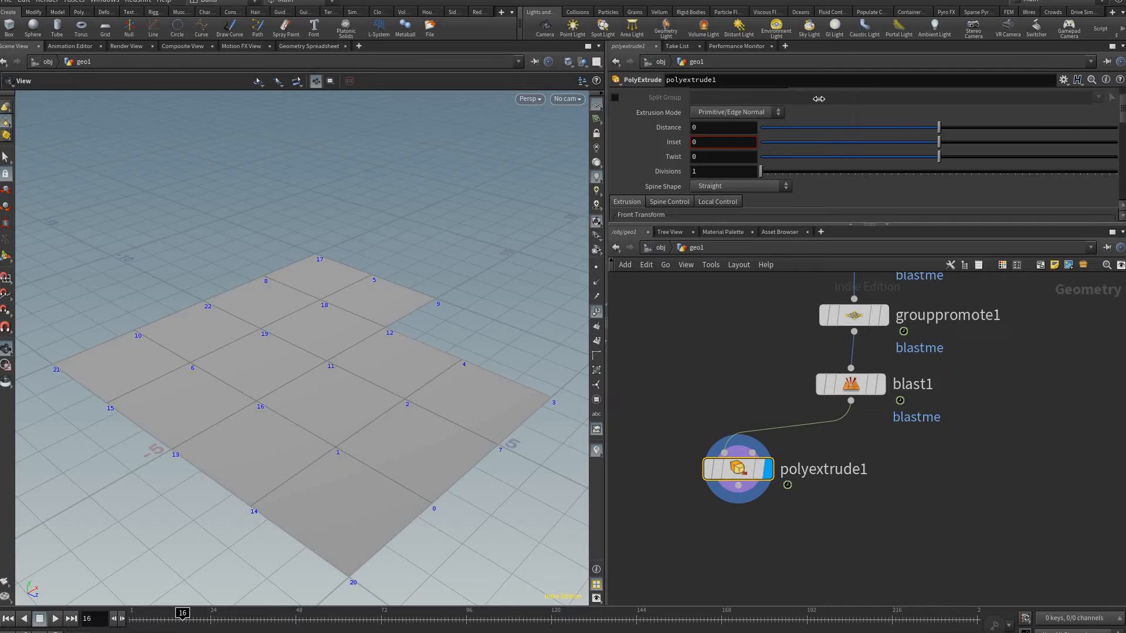
Step: Set the PolyExtrude distance to about 3.578 and turn off the point number display
left_click_drag(939, 127, 1043, 127)
middle_click_drag(733, 127, 416, 420)
scroll(455, 407, "down", 4)
left_click_drag(473, 425, 487, 361)
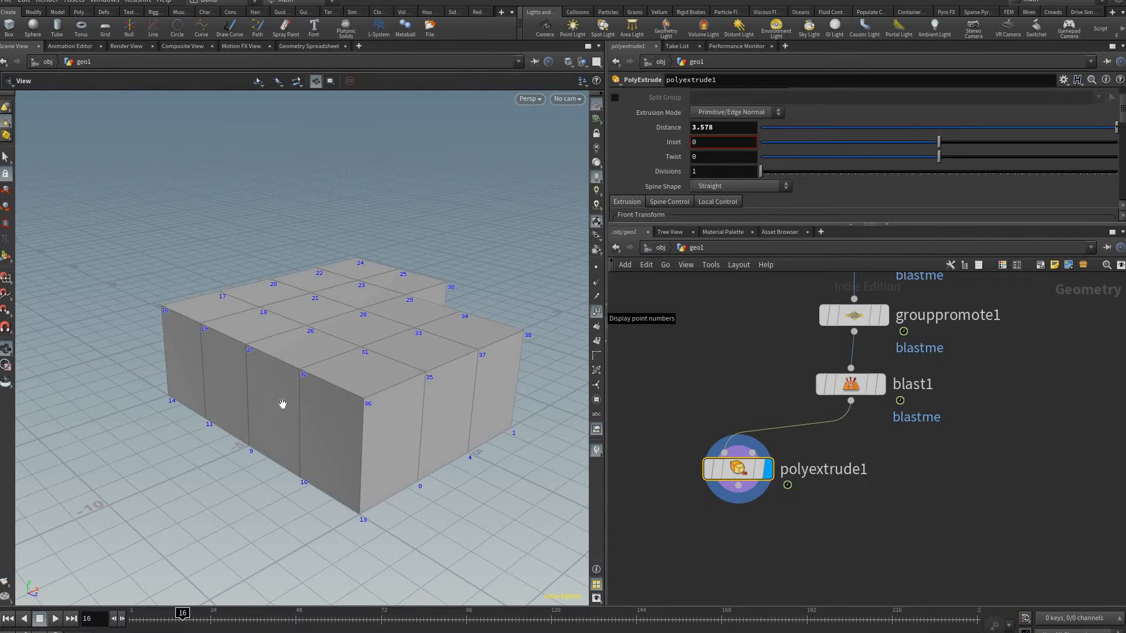
left_click(596, 311)
Step: Step the timeline back to frame 1 to examine how the extruded block shape varies between frames
left_click_drag(231, 538, 151, 608)
key("Left")
key("Left")
key("Left")
key("Left")
key("Left")
key("Left")
key("Left")
key("Left")
key("Left")
key("Left")
key("Left")
key("Left")
key("Left")
key("Left")
key("Left")
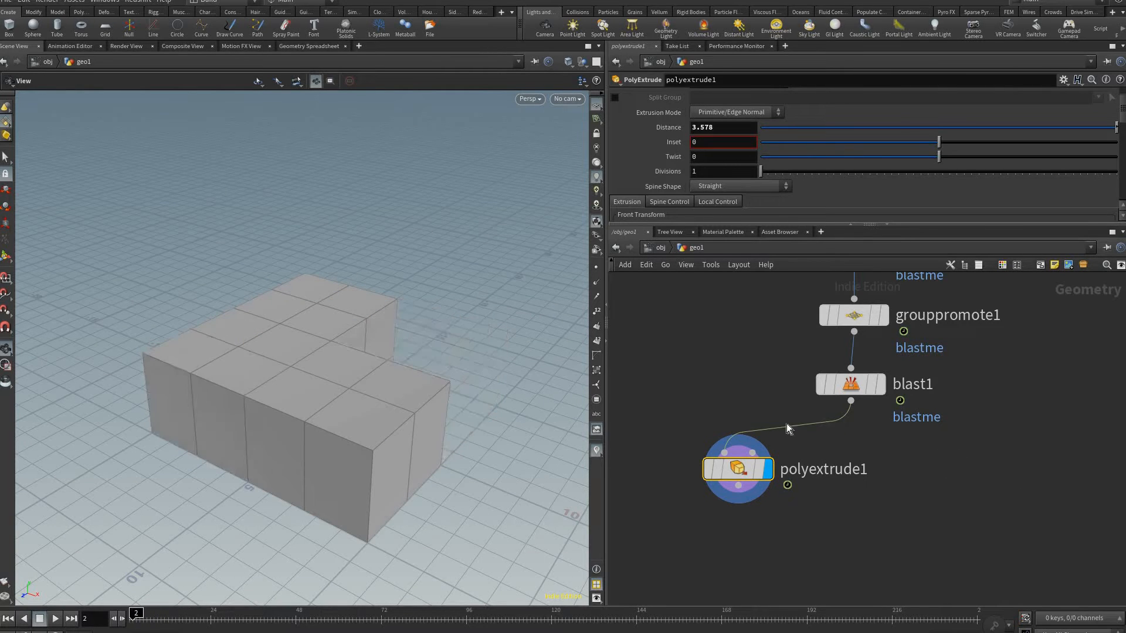
Step: Add a Merge node below the PolyExtrude node, wire the extrusion into it, and display the merged result
scroll(713, 453, "up", 2)
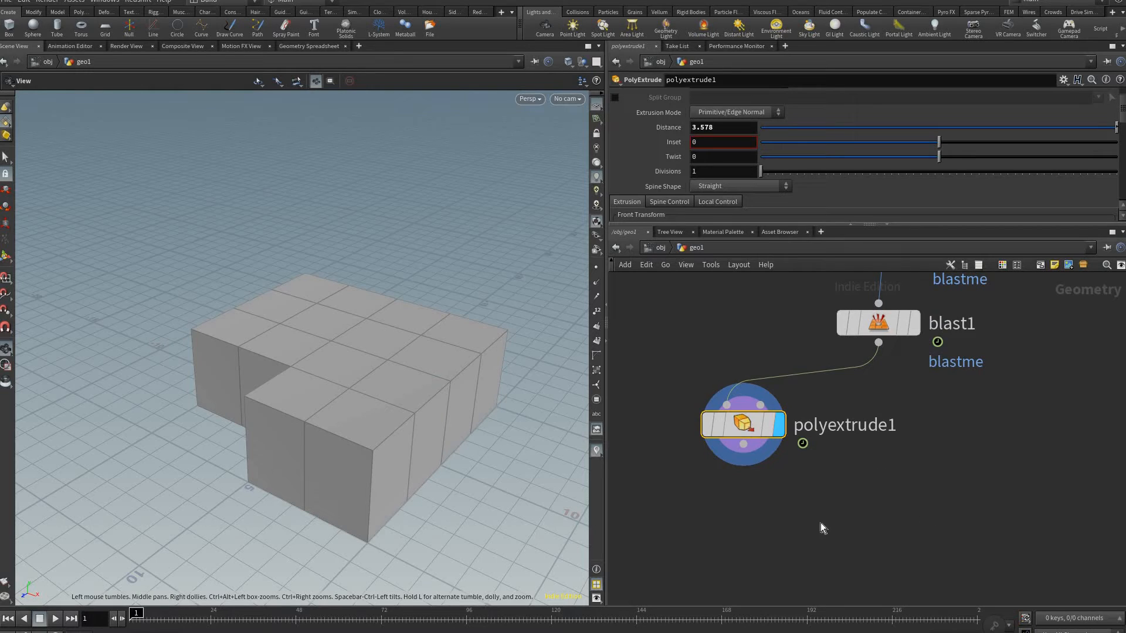
scroll(817, 510, "down", 4)
scroll(817, 508, "down", 2)
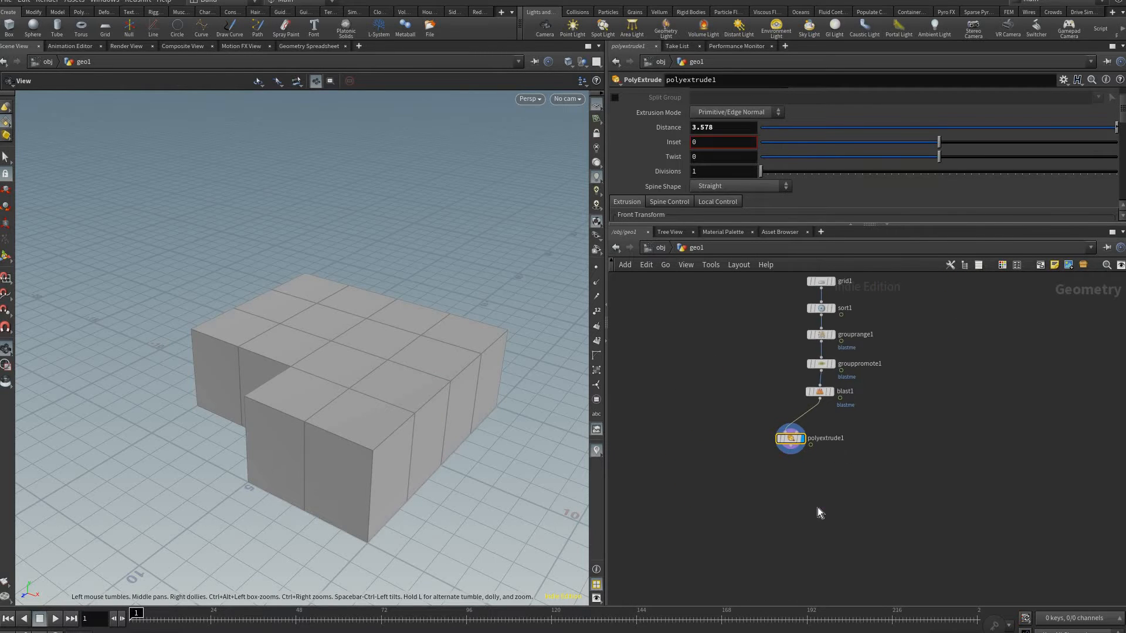
key("Tab")
type("mer")
key("Return")
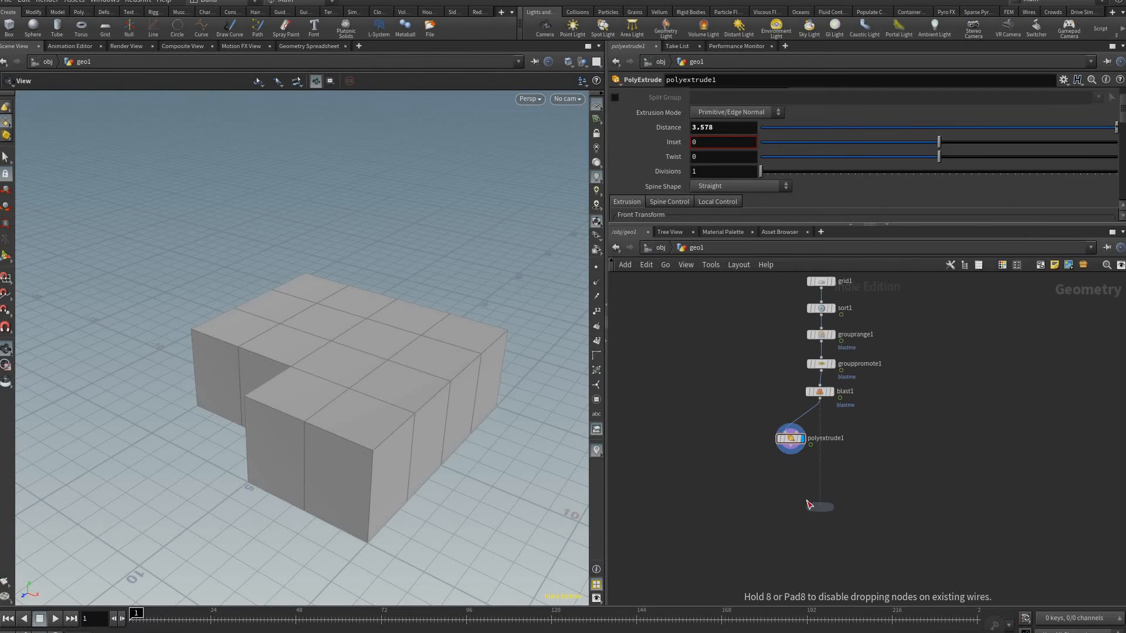
left_click(833, 577)
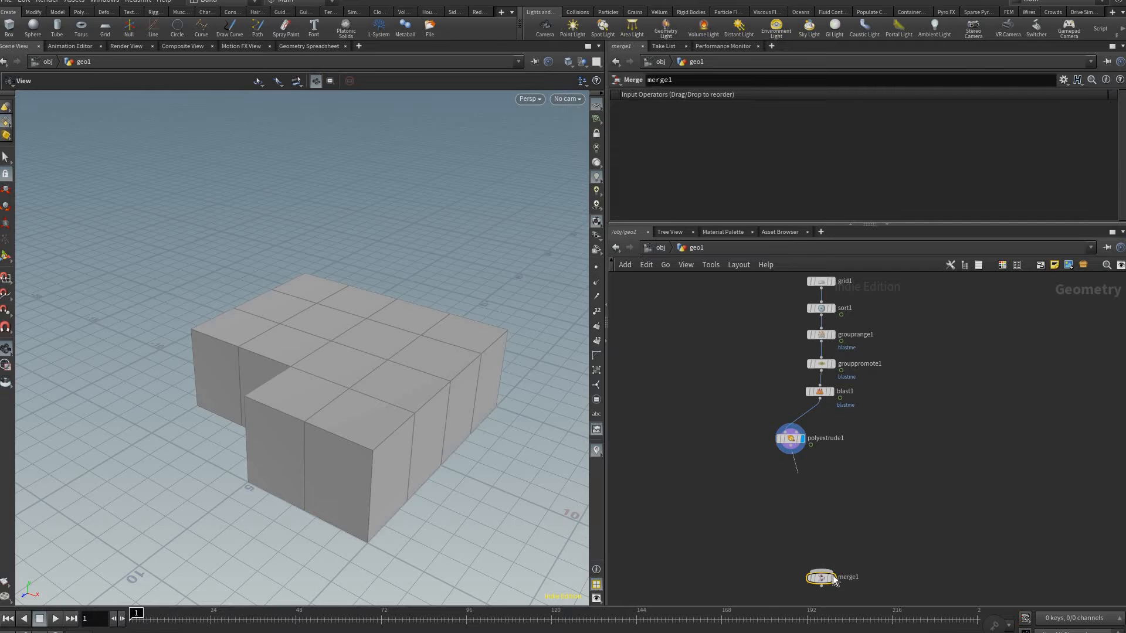
left_click_drag(821, 571, 792, 450)
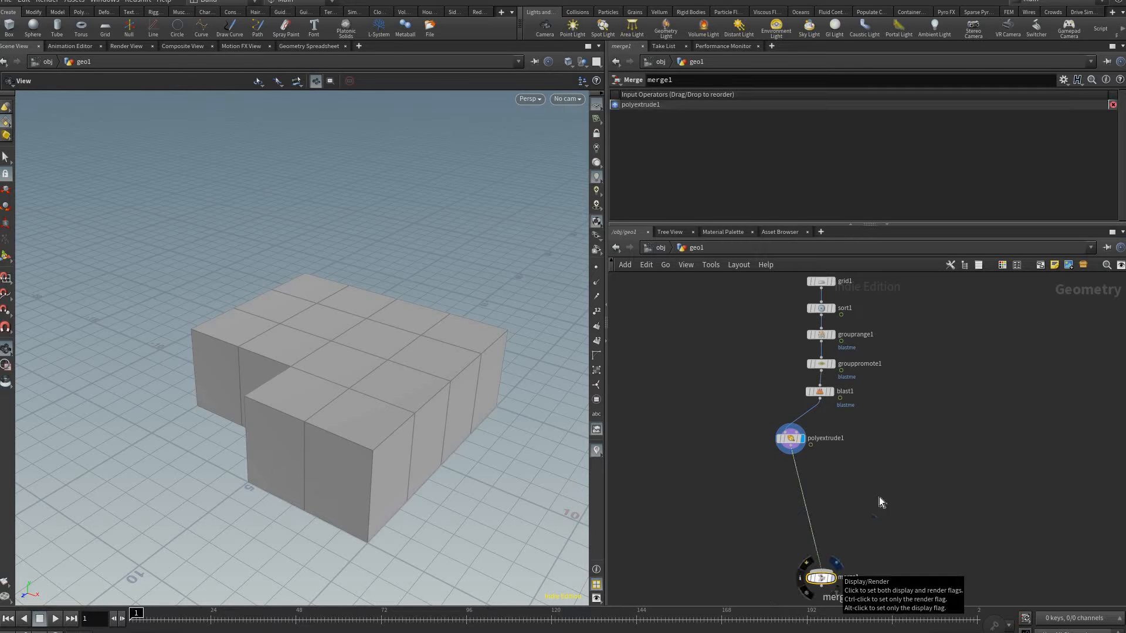
left_click(834, 579)
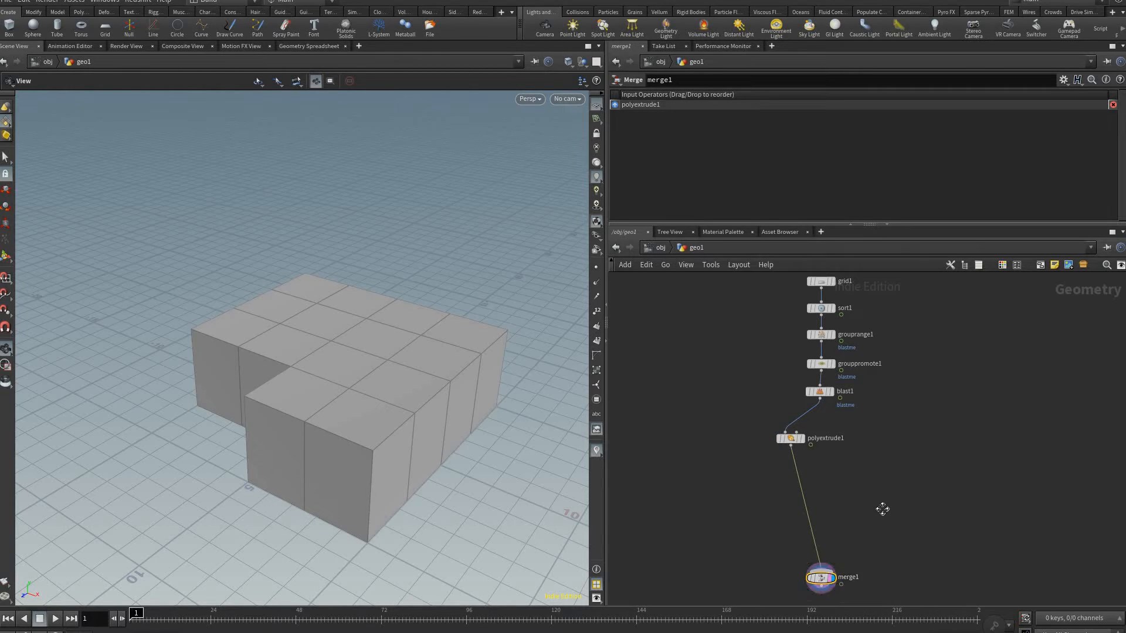
middle_click_drag(678, 375, 639, 435)
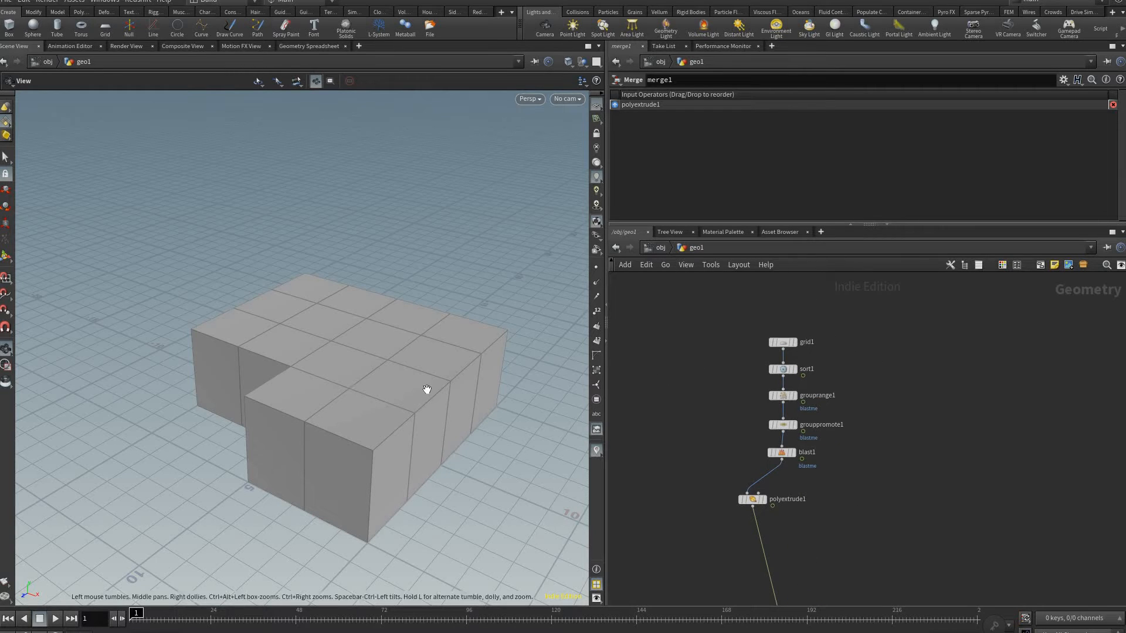
left_click_drag(440, 393, 403, 473)
scroll(343, 391, "up", 5)
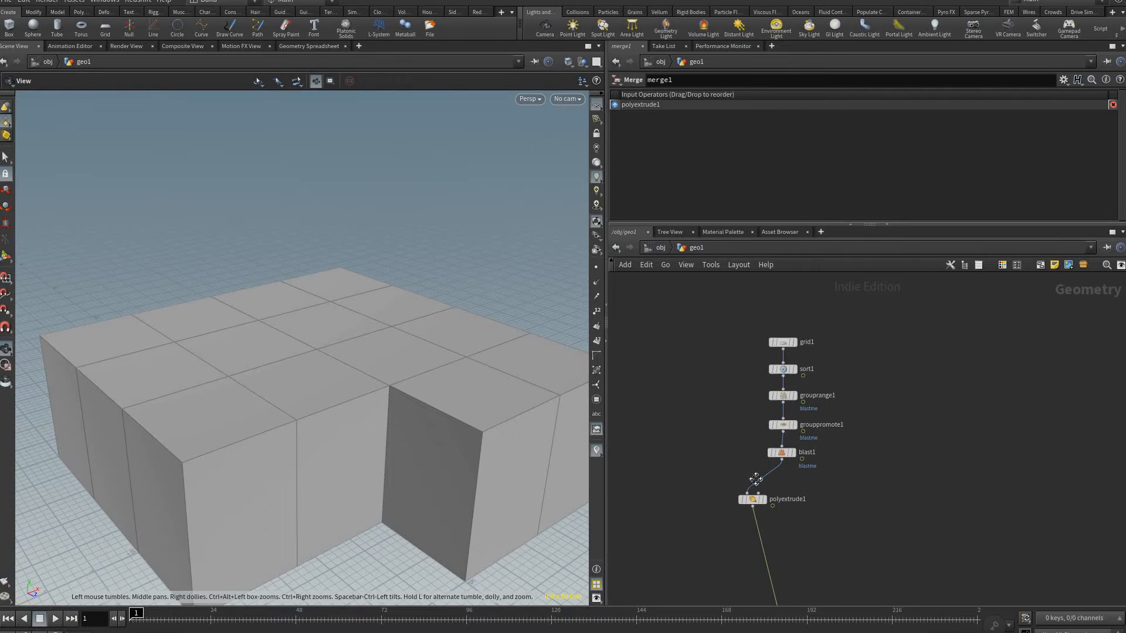
Step: Duplicate the Sort, Group Range, Group Promote and Blast nodes as a second chain beside the original
middle_click_drag(811, 363, 739, 347)
scroll(715, 340, "up", 2)
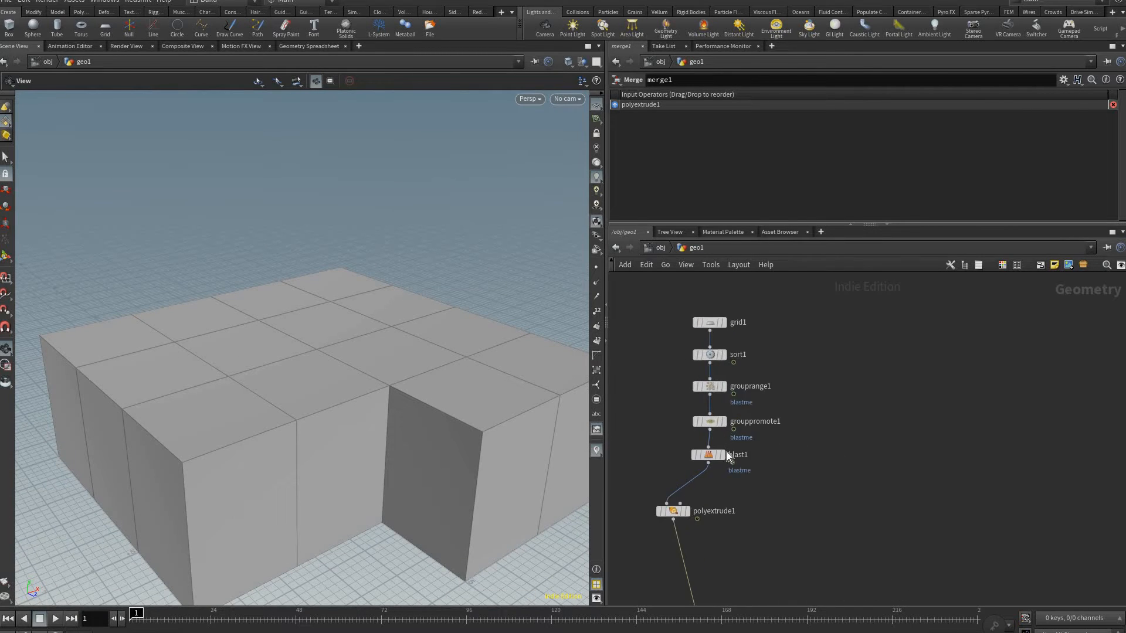
left_click_drag(669, 346, 772, 470)
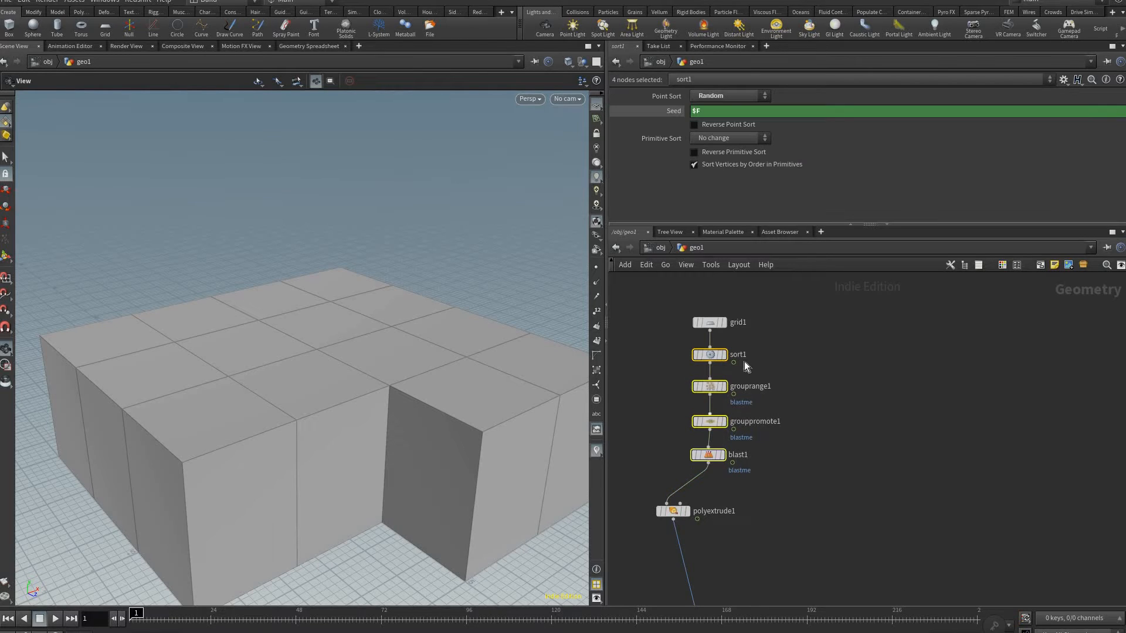
left_click_drag(709, 355, 904, 373, "alt")
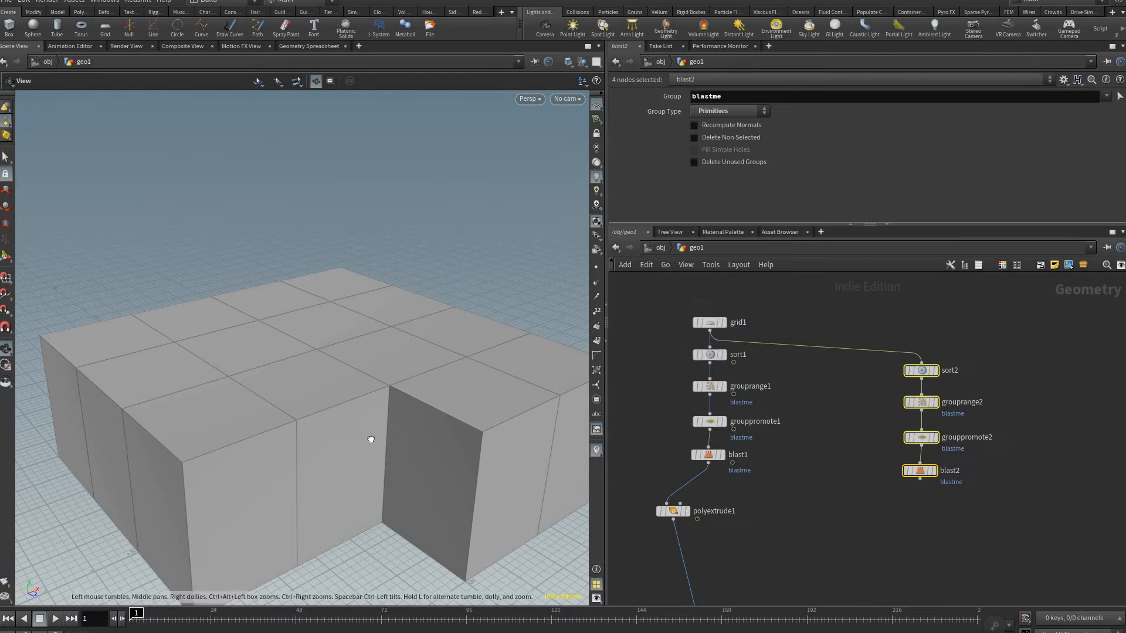
key("h")
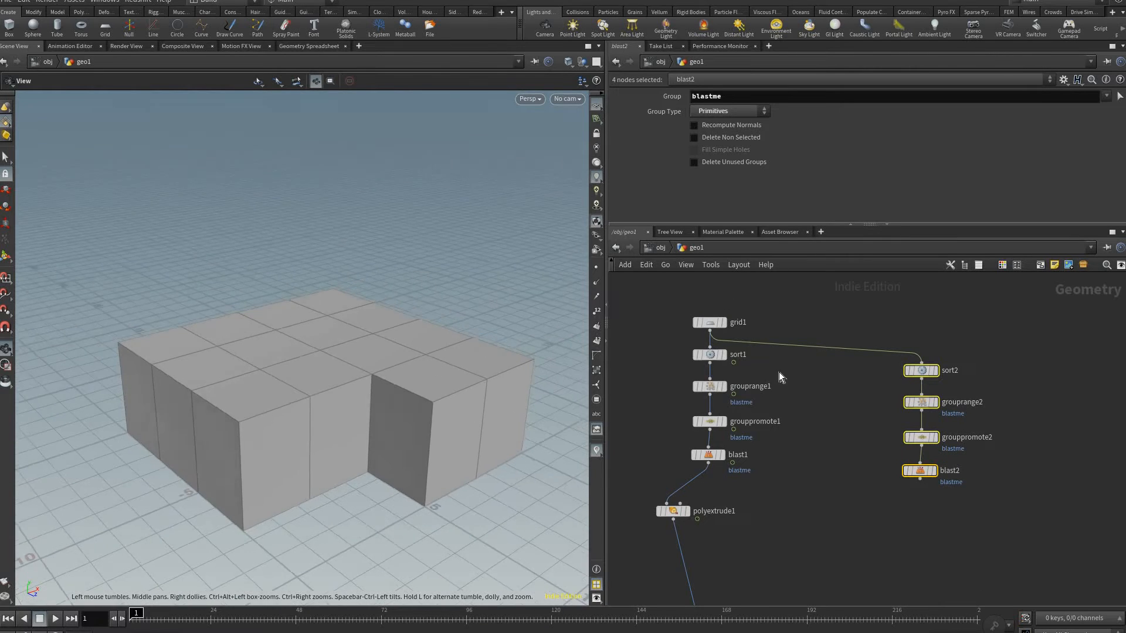
Step: Display the first Blast node's result and wire its output into the duplicated Sort node
left_click(728, 461)
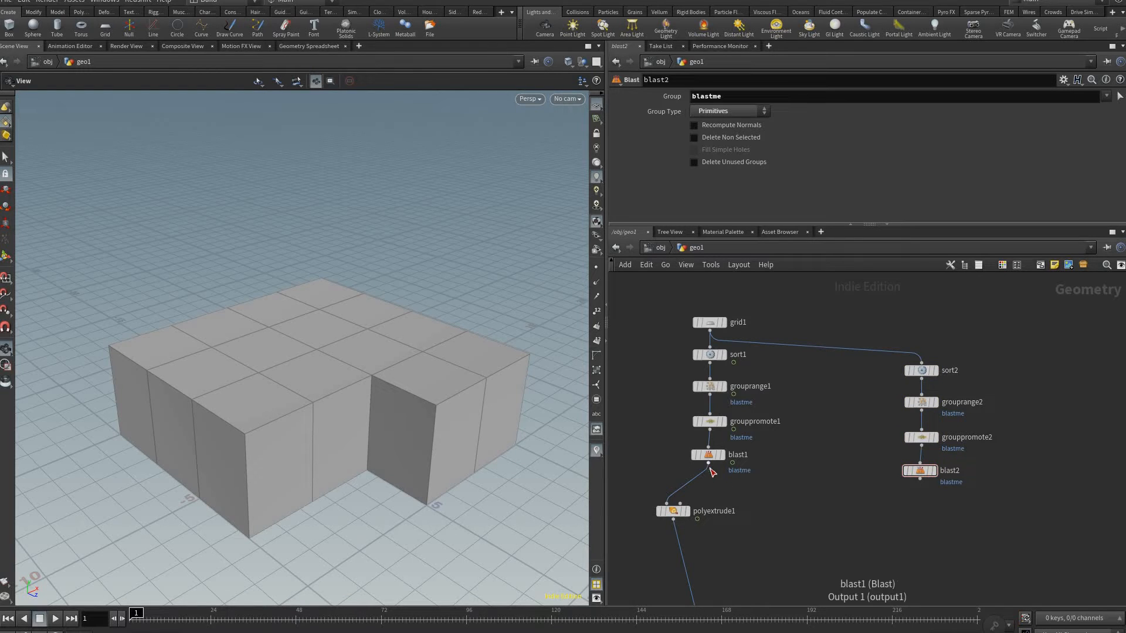
left_click(726, 437)
left_click(709, 455)
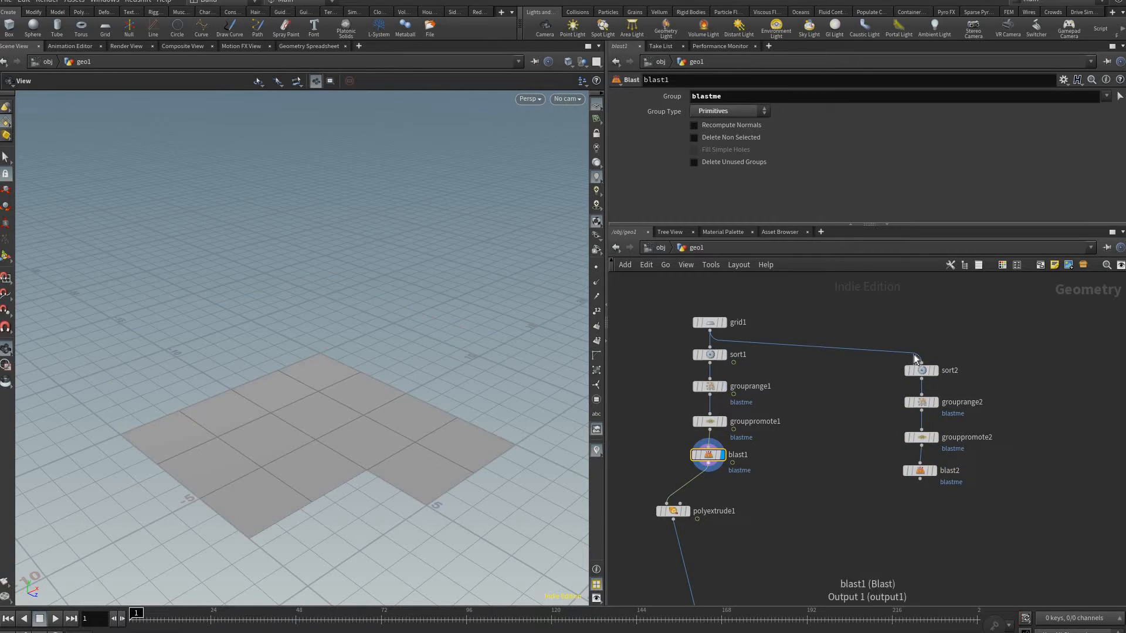
left_click(708, 463)
left_click(921, 363)
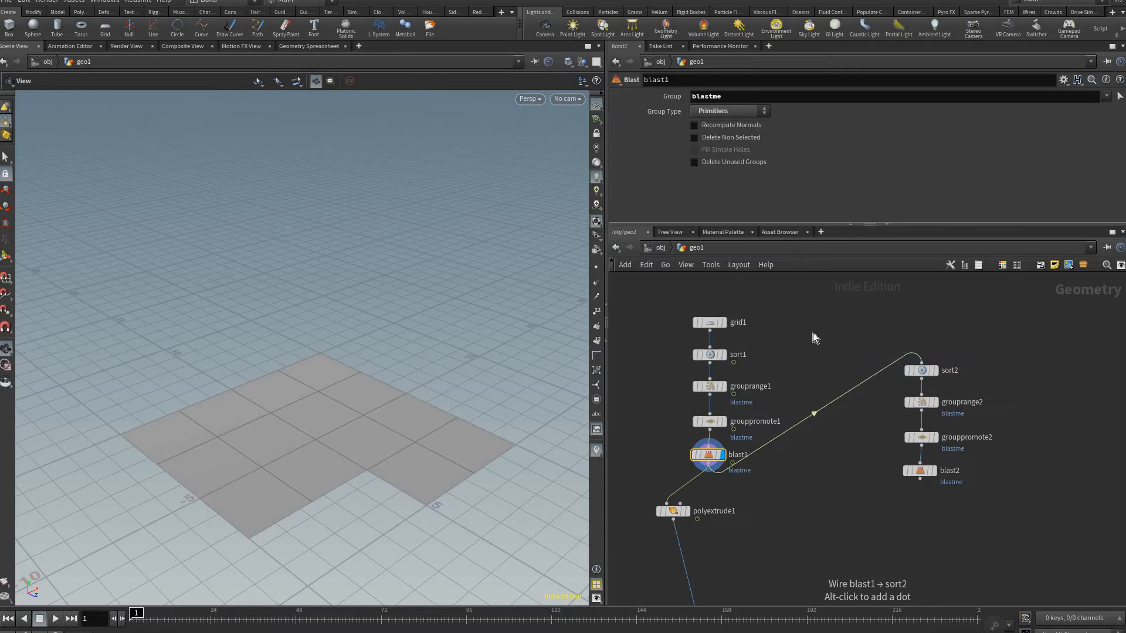
Step: Display the second Blast node's result and move the four duplicated nodes lower, below the level of the first Blast
left_click_drag(982, 349, 905, 482)
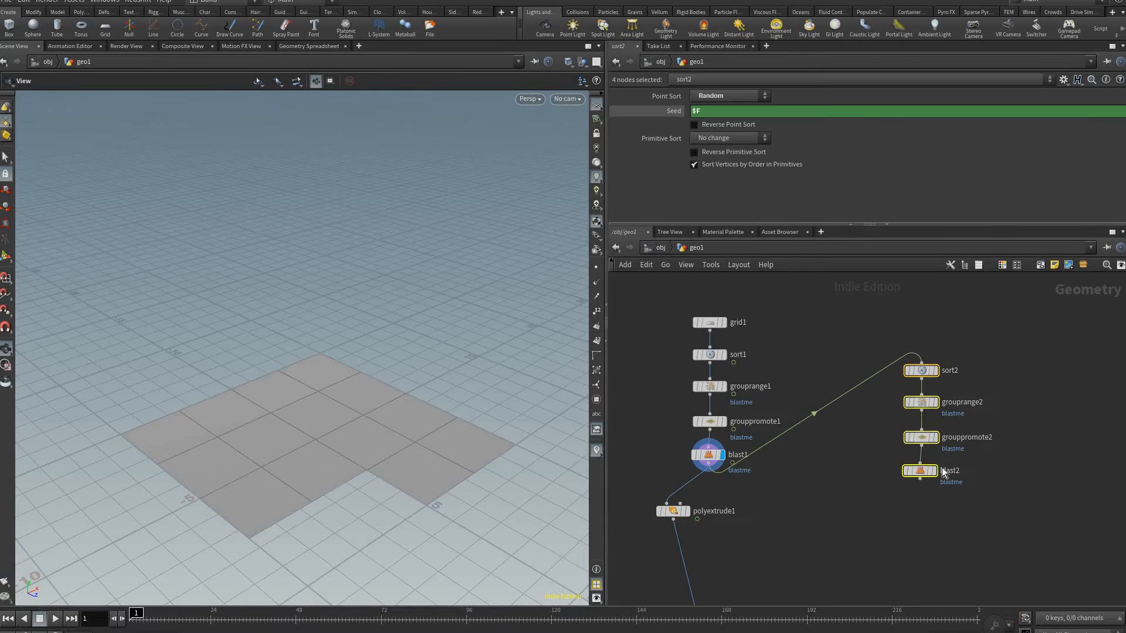
left_click_drag(802, 433, 691, 311)
left_click(968, 479)
left_click(934, 471)
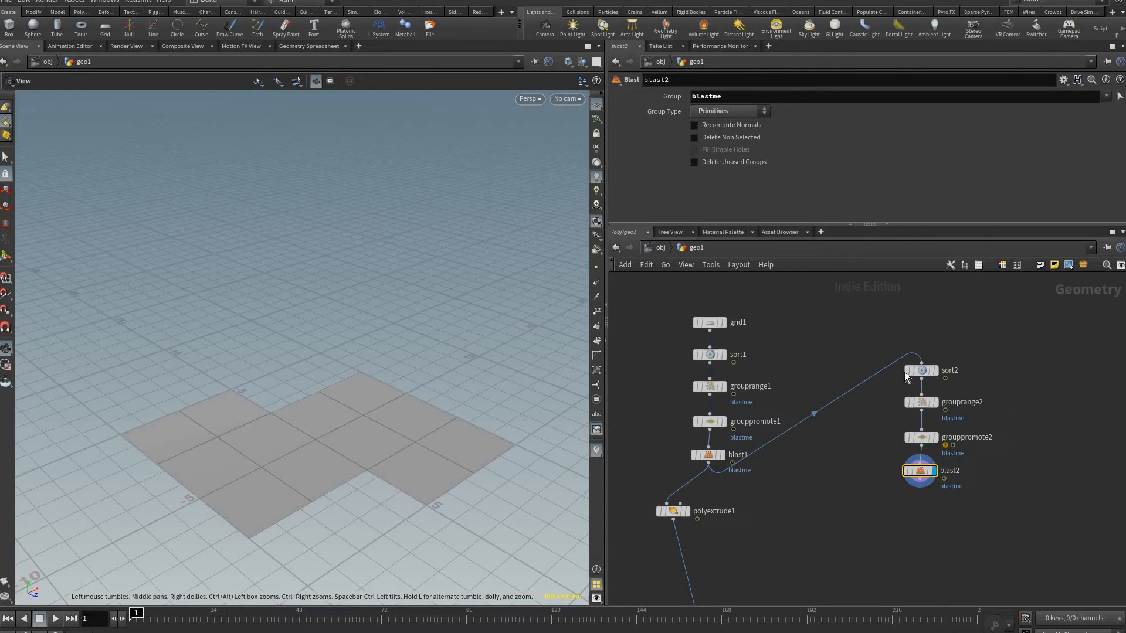
middle_click_drag(964, 448, 957, 419)
left_click_drag(988, 315, 928, 442)
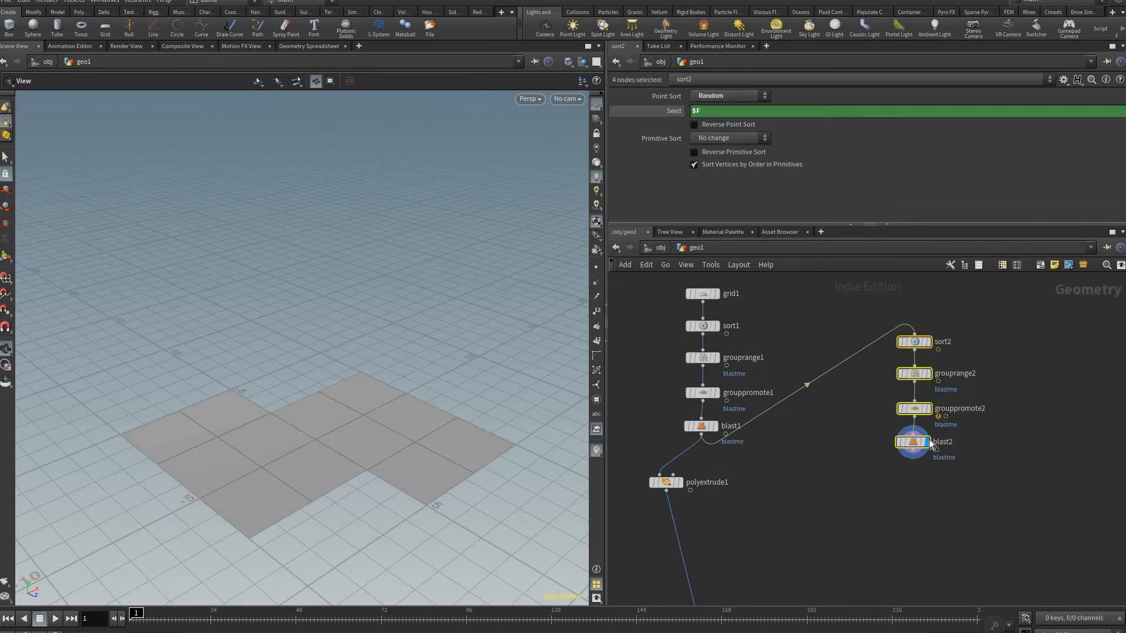
left_click_drag(914, 342, 929, 439)
left_click(928, 440)
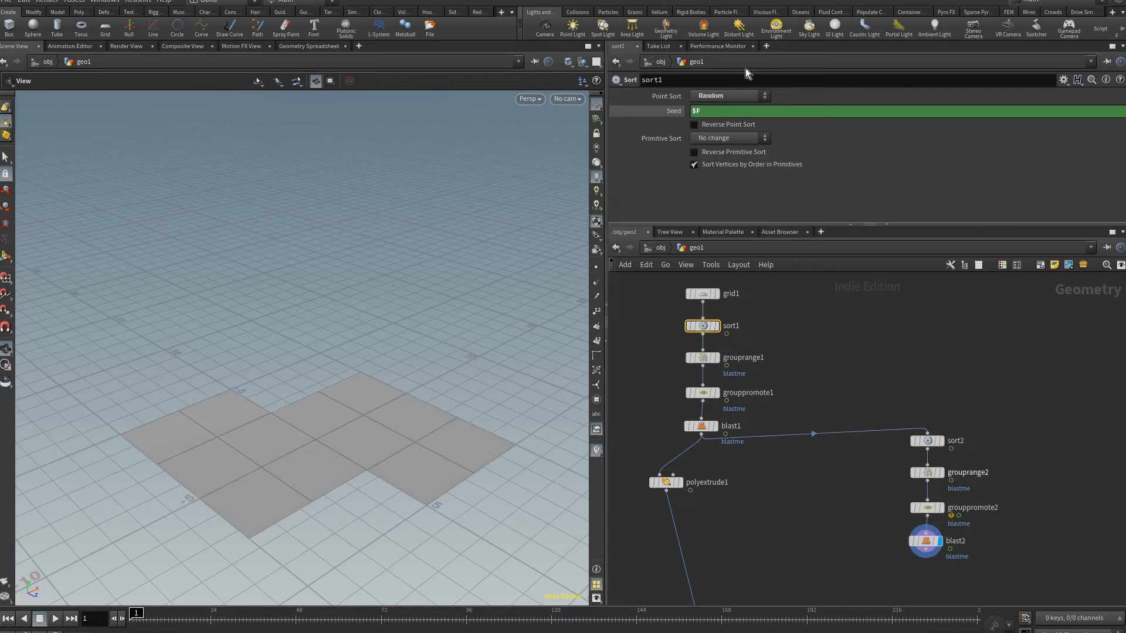
Step: Try offsetting the second Sort node's seed with the expression $F+.4 and check its evaluated value
key("Tab")
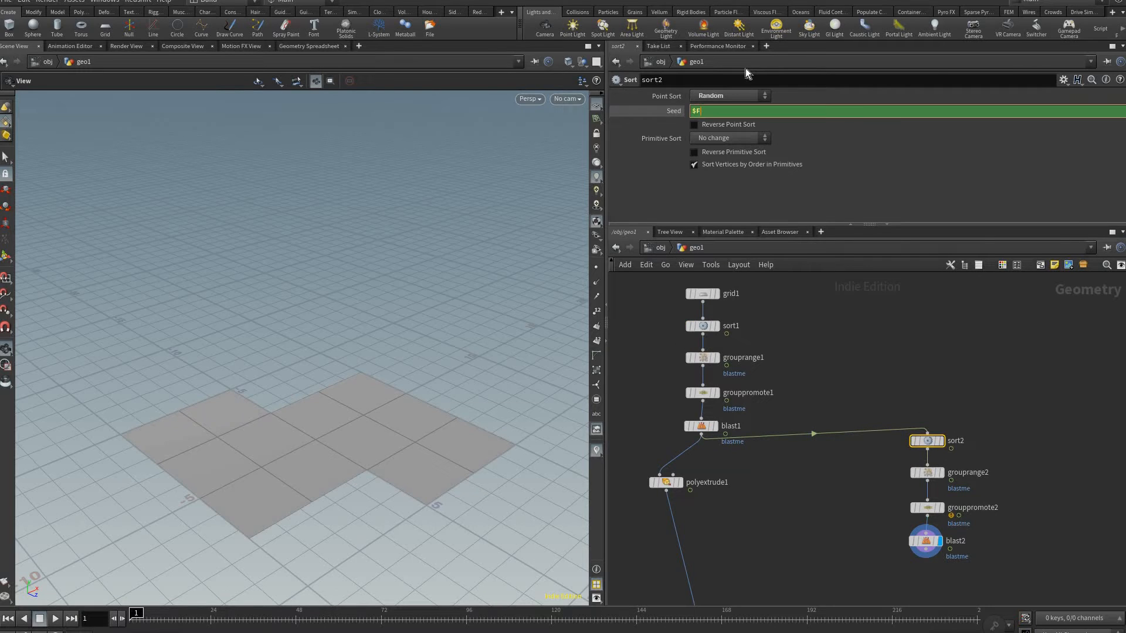
type("+.4")
key("Return")
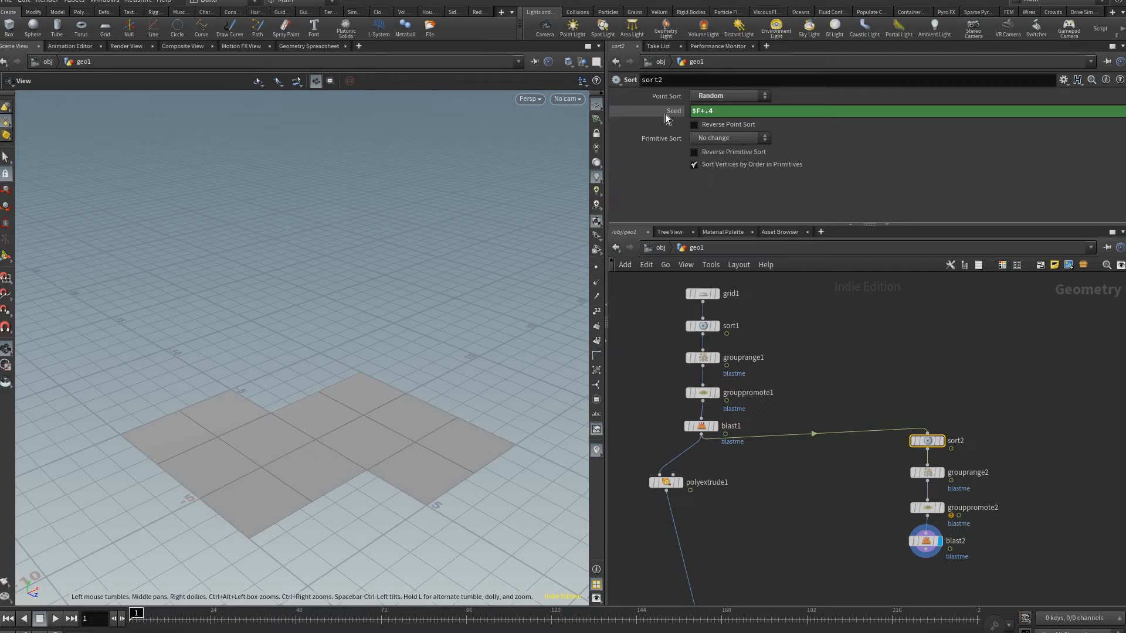
left_click(734, 114, "ctrl+shift")
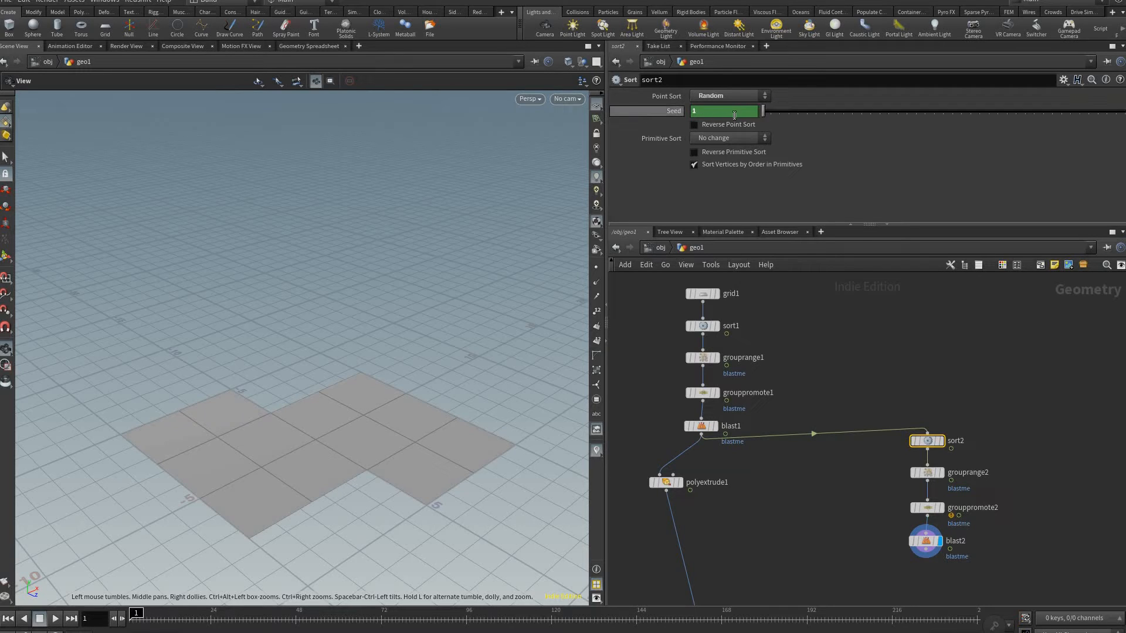
Step: Set the second Sort node's seed to $F+5, check the result on the following frames and return to frame 1
key("ctrl+z")
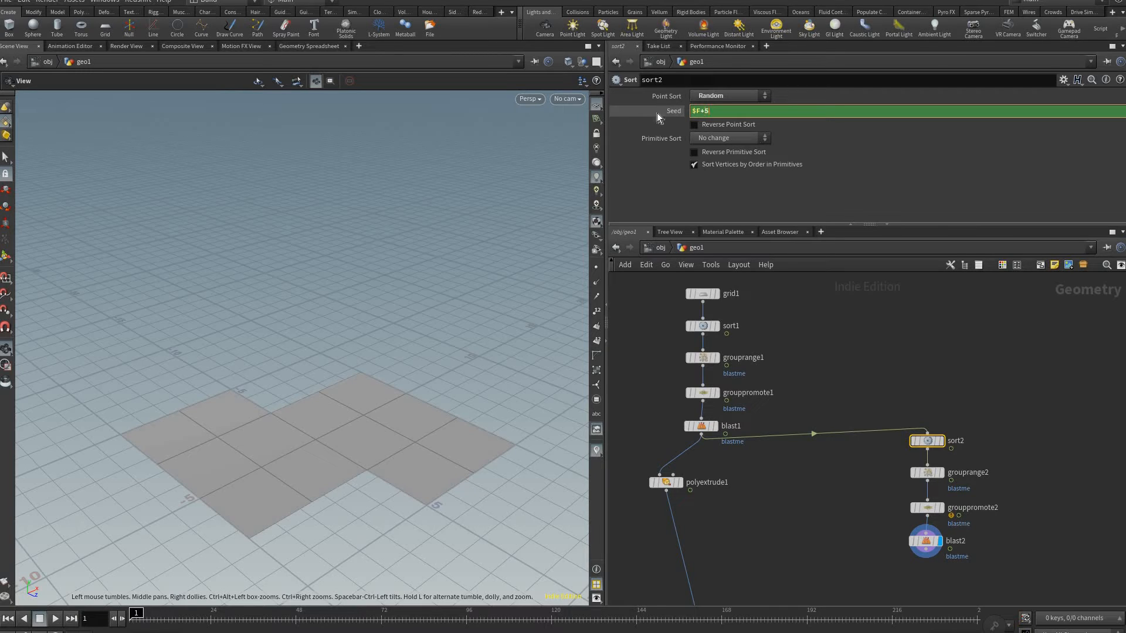
left_click(744, 114, "ctrl+shift")
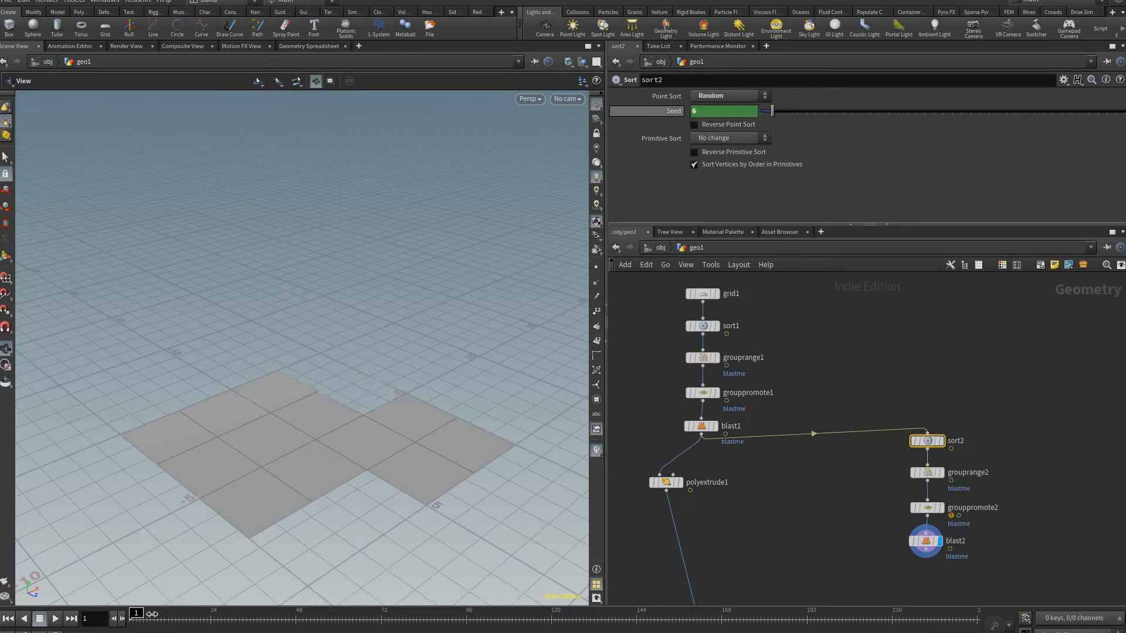
left_click(663, 111)
key("Right")
key("Right")
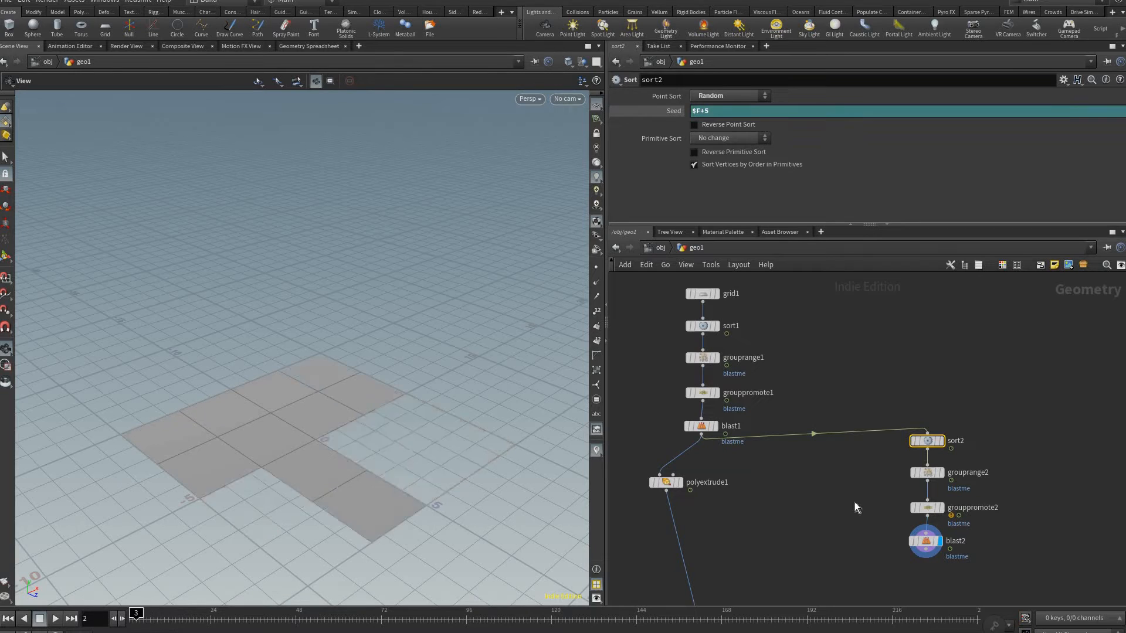
key("ctrl+Up")
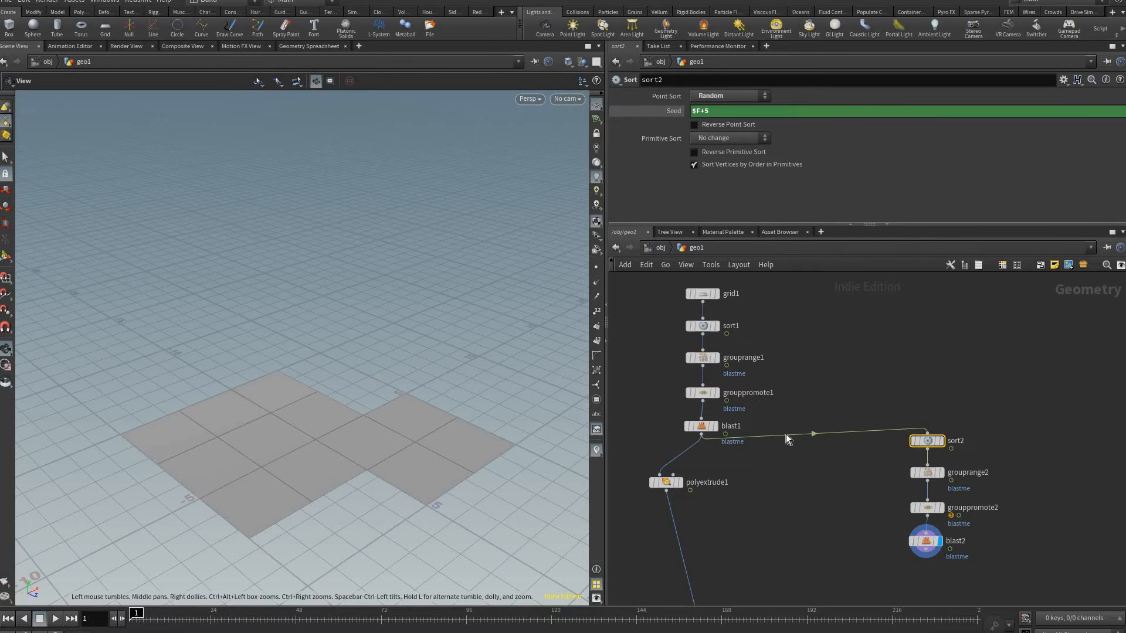
Step: Duplicate the PolyExtrude node below the second Blast, wire it into the Merge node and display the merged result
middle_click_drag(691, 494, 685, 385)
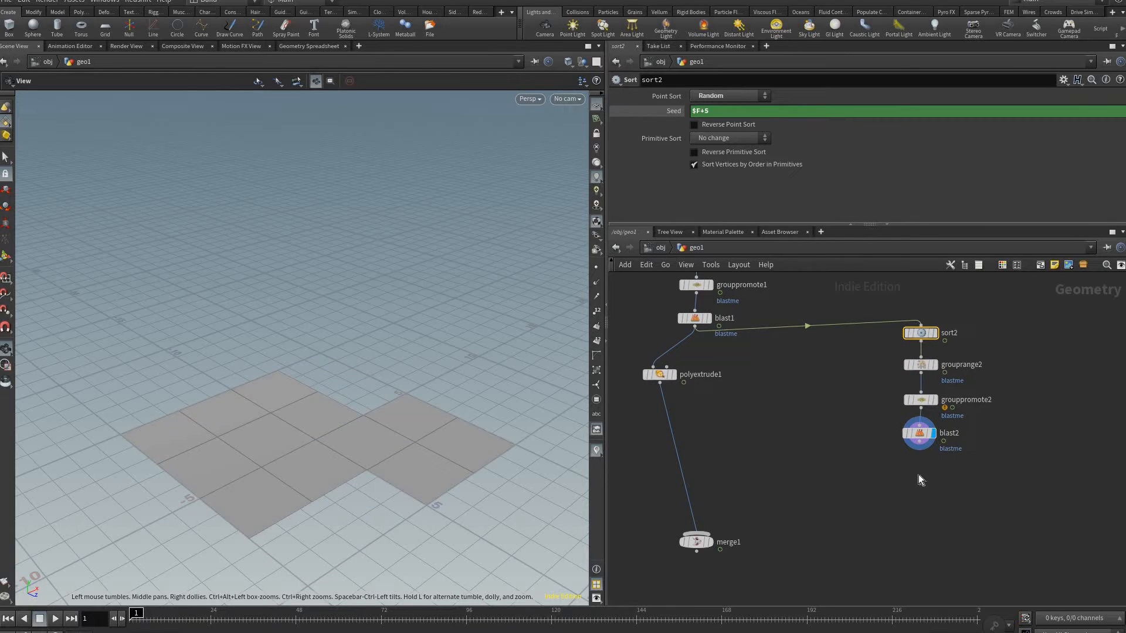
left_click_drag(674, 374, 919, 441, "alt")
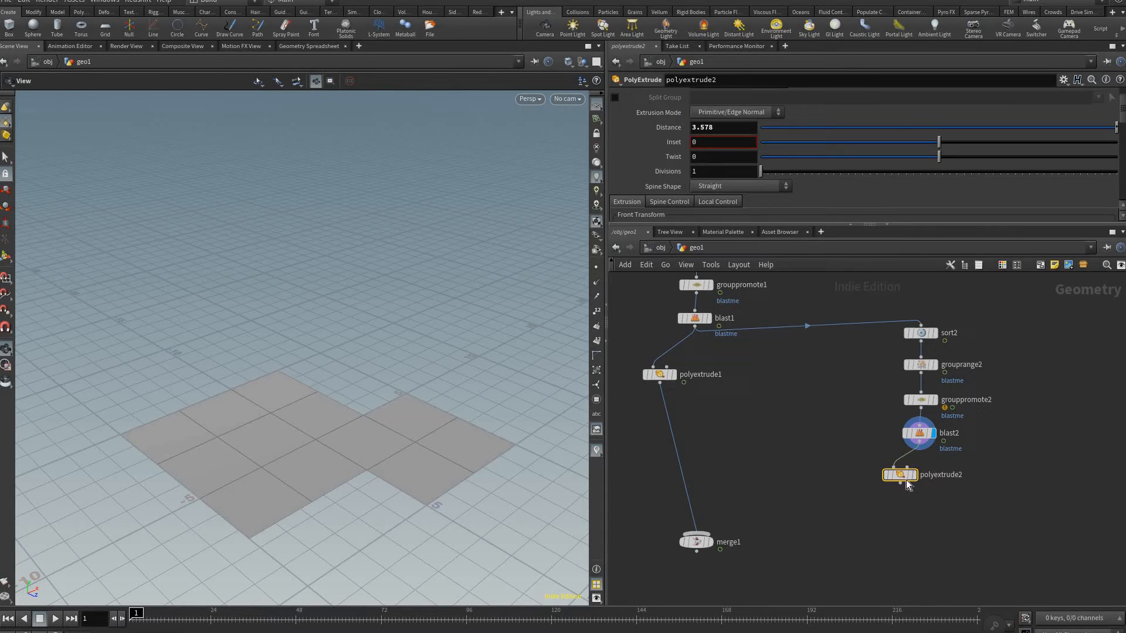
key("r")
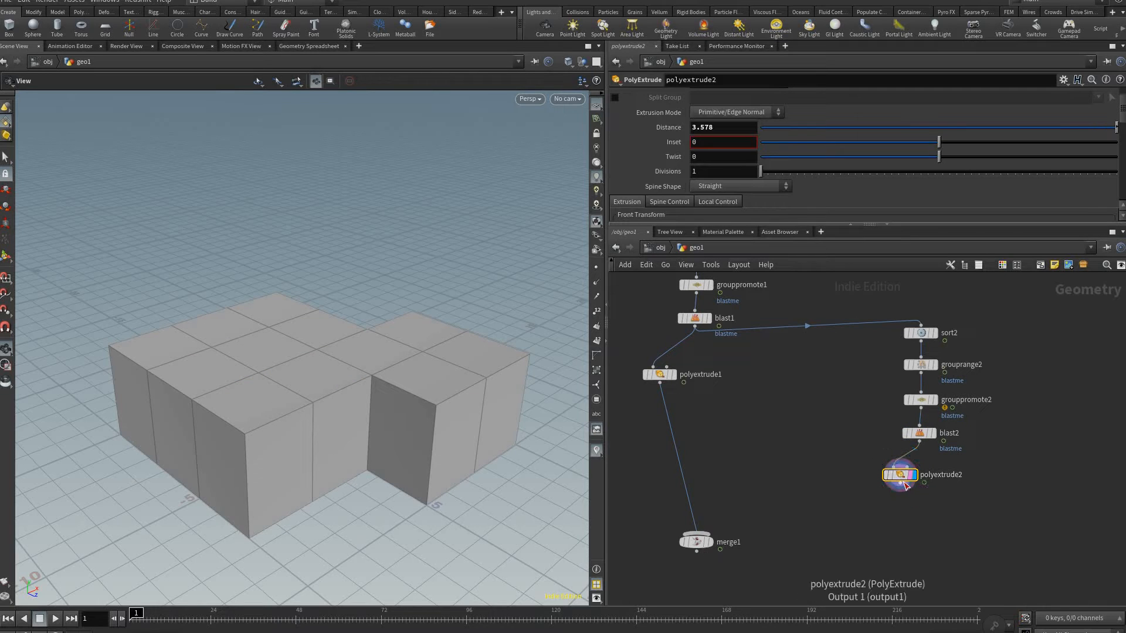
left_click_drag(901, 483, 699, 541)
left_click(710, 542)
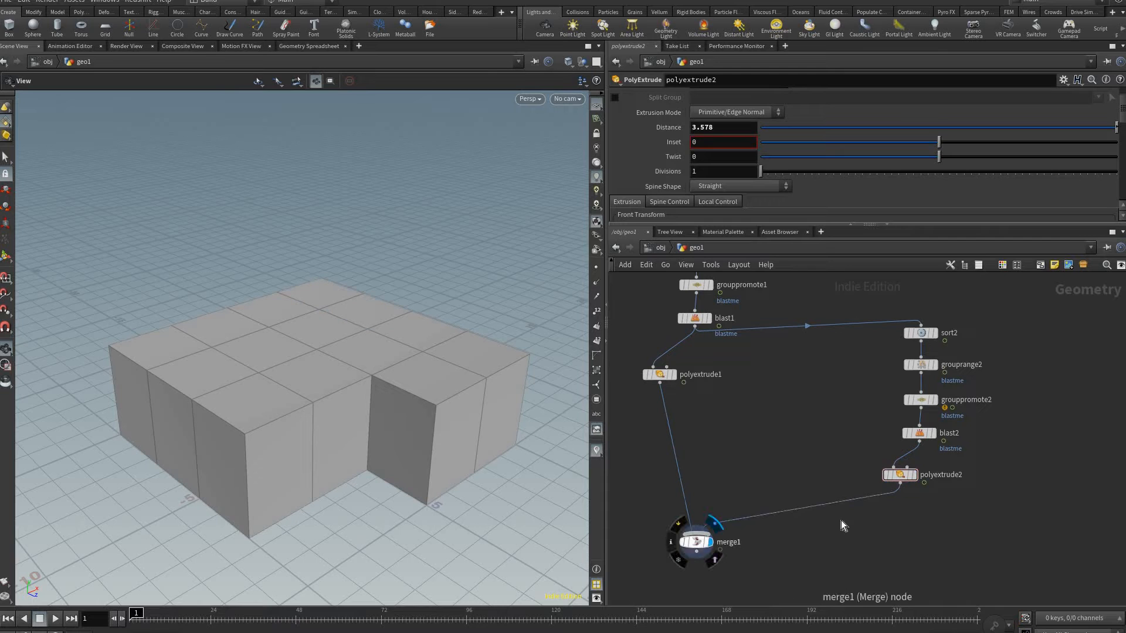
Step: Insert a Transform node between the second PolyExtrude and the Merge, and set its Y translation to 3.6
key("Tab")
type("tr")
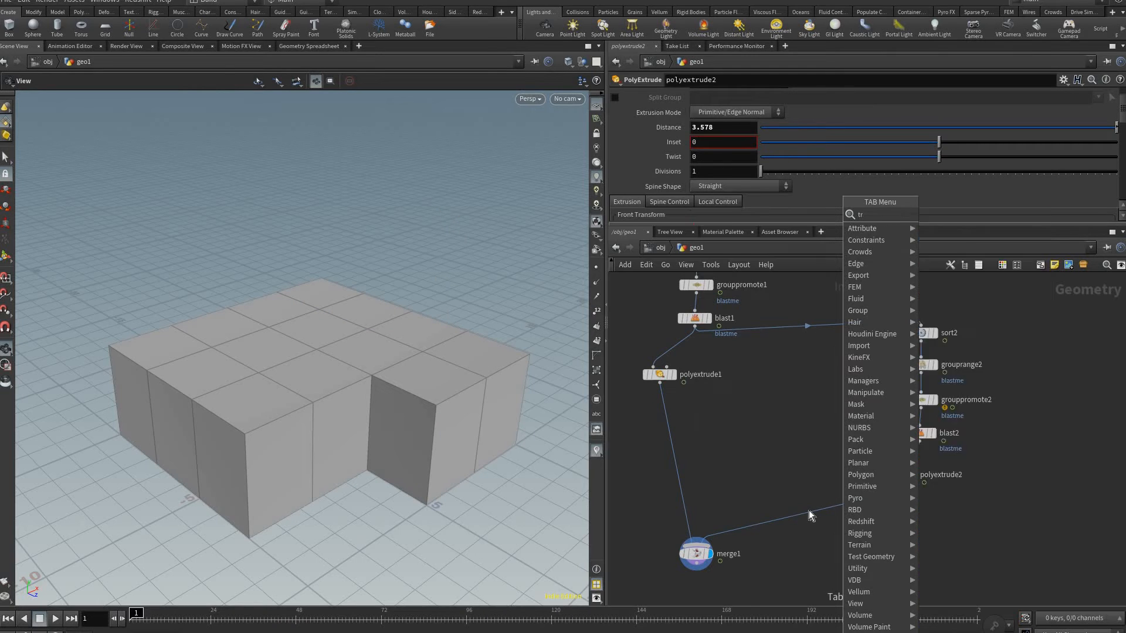
type("ansform")
key("Return")
left_click(808, 511)
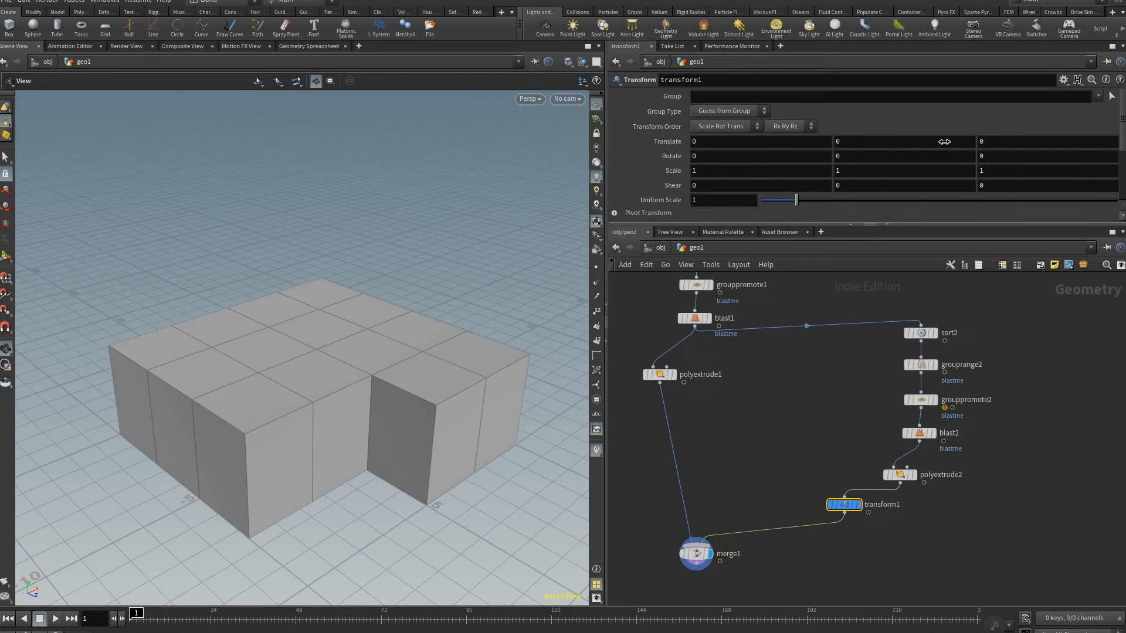
middle_click_drag(850, 144, 219, 403)
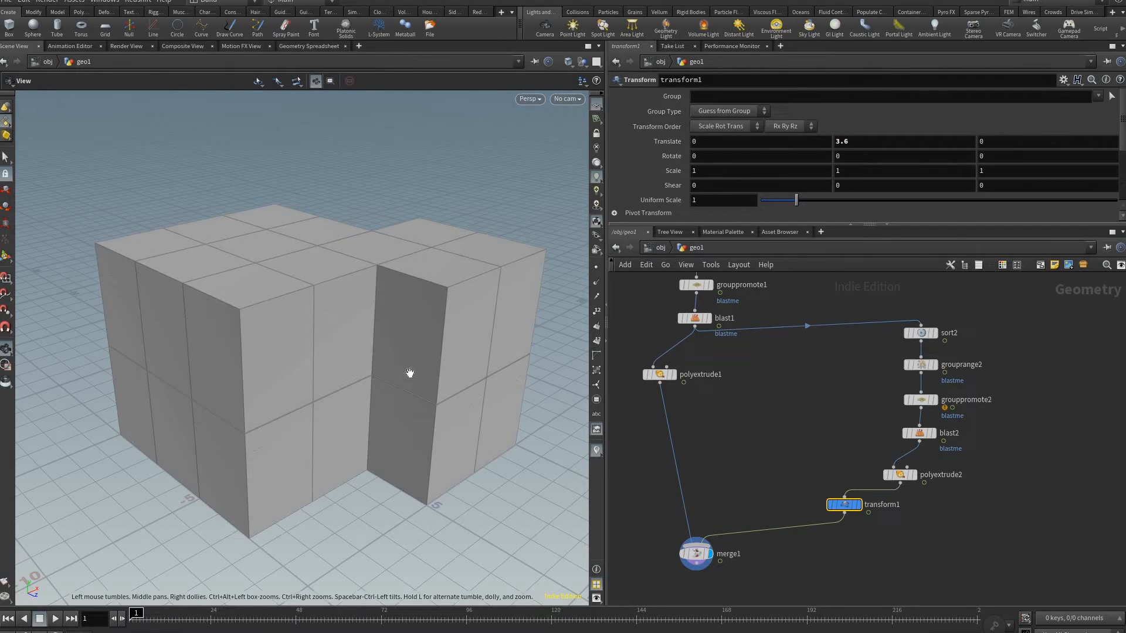
Step: Play the animation to frame 17 to examine the stacked block layers, and place the Transform node closer beneath the second PolyExtrude
left_click_drag(410, 375, 340, 413)
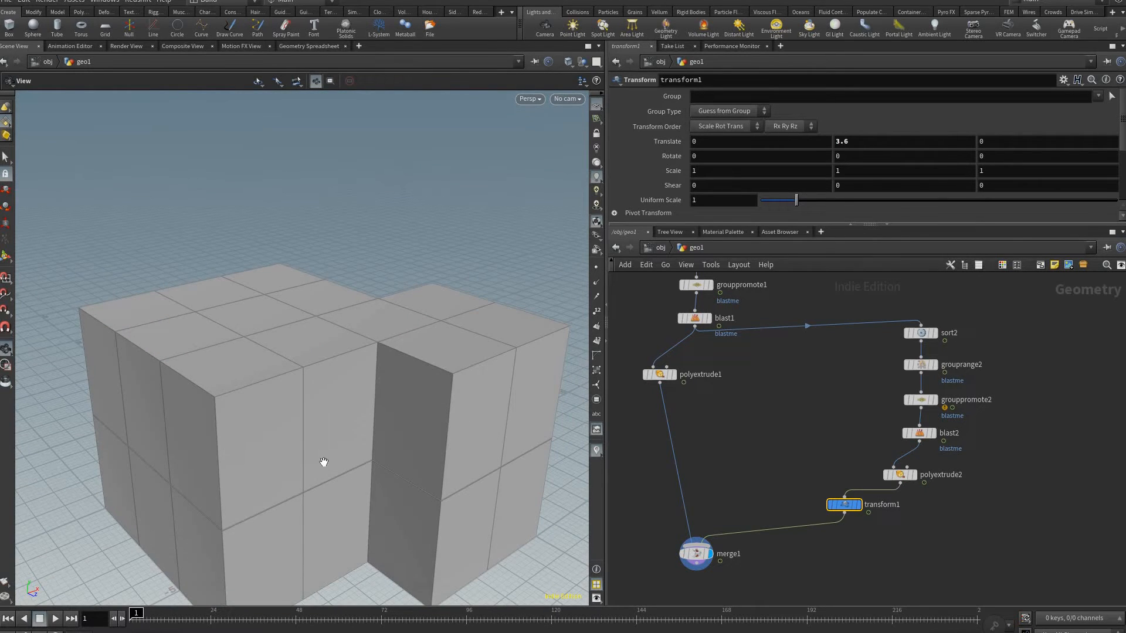
key("Up")
mouse_move(463, 460)
left_mouse_down()
mouse_move(478, 455)
mouse_move(344, 452)
mouse_move(446, 455)
left_mouse_up()
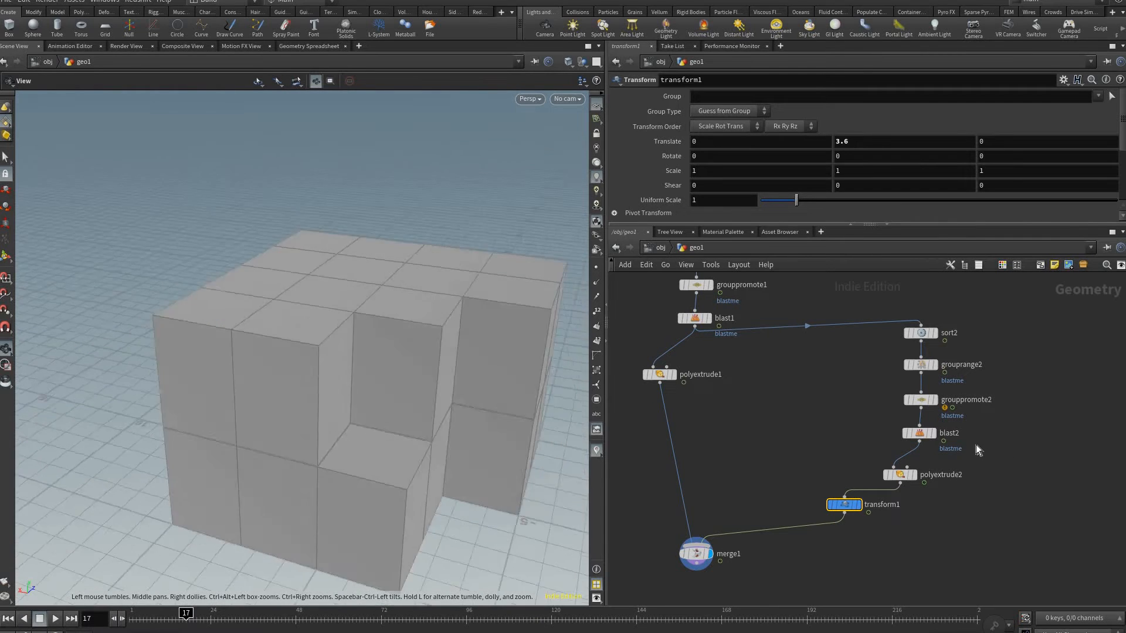
middle_click_drag(864, 531, 825, 530)
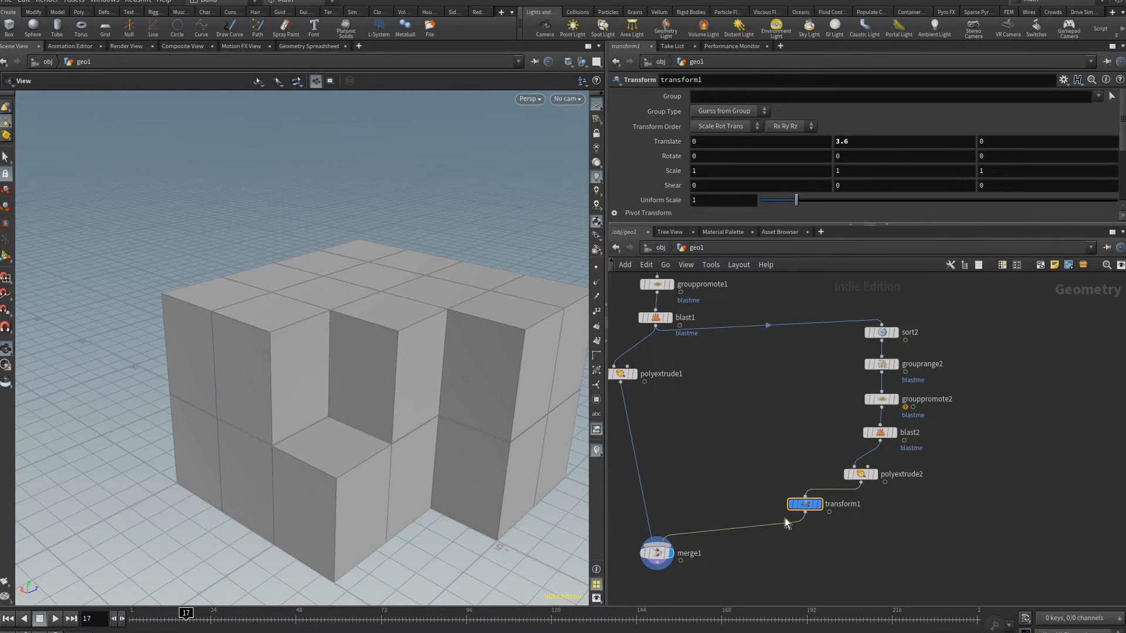
middle_click_drag(854, 486, 877, 462)
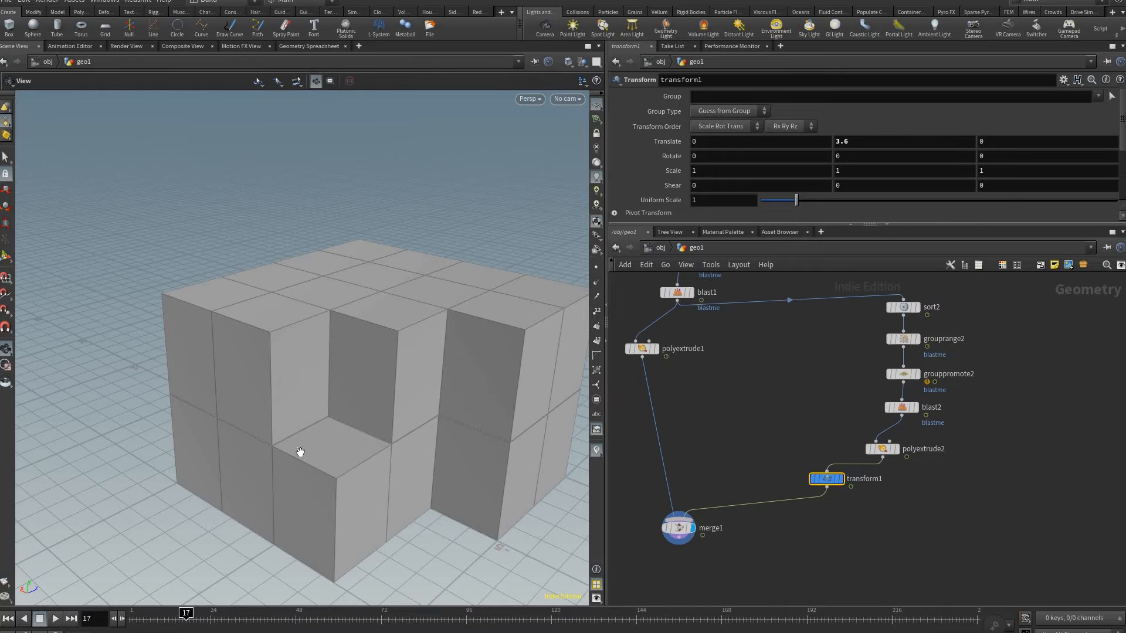
left_click_drag(842, 481, 853, 486)
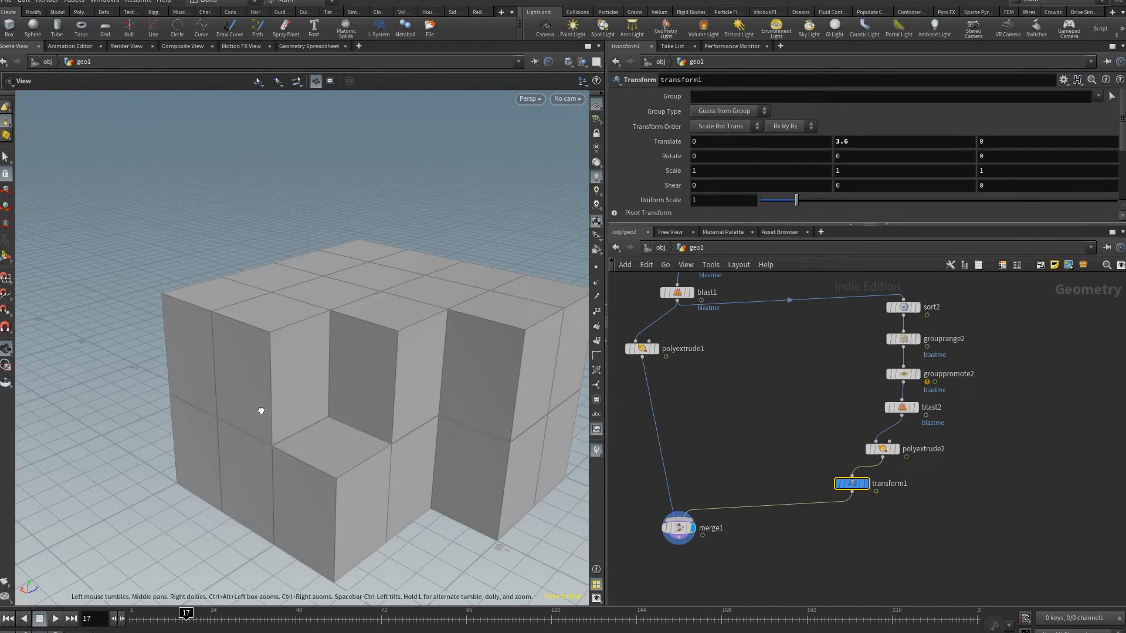
left_click_drag(259, 410, 211, 396)
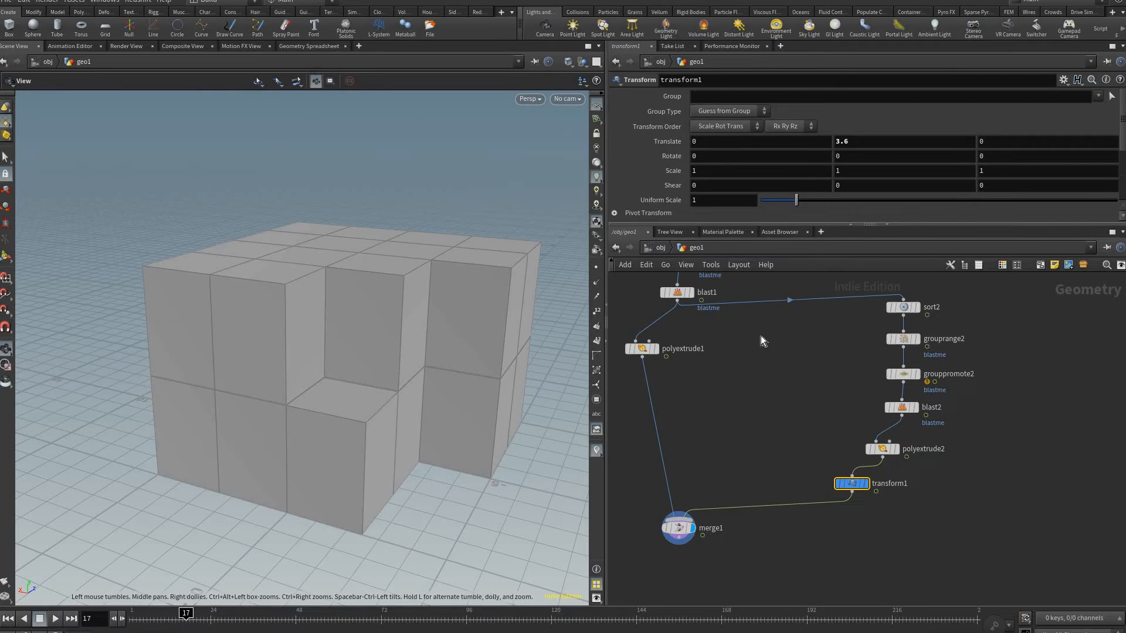
Step: Add a new PolyExtrude node branching from the first Blast node, between the two existing branches
middle_click_drag(687, 295, 697, 327)
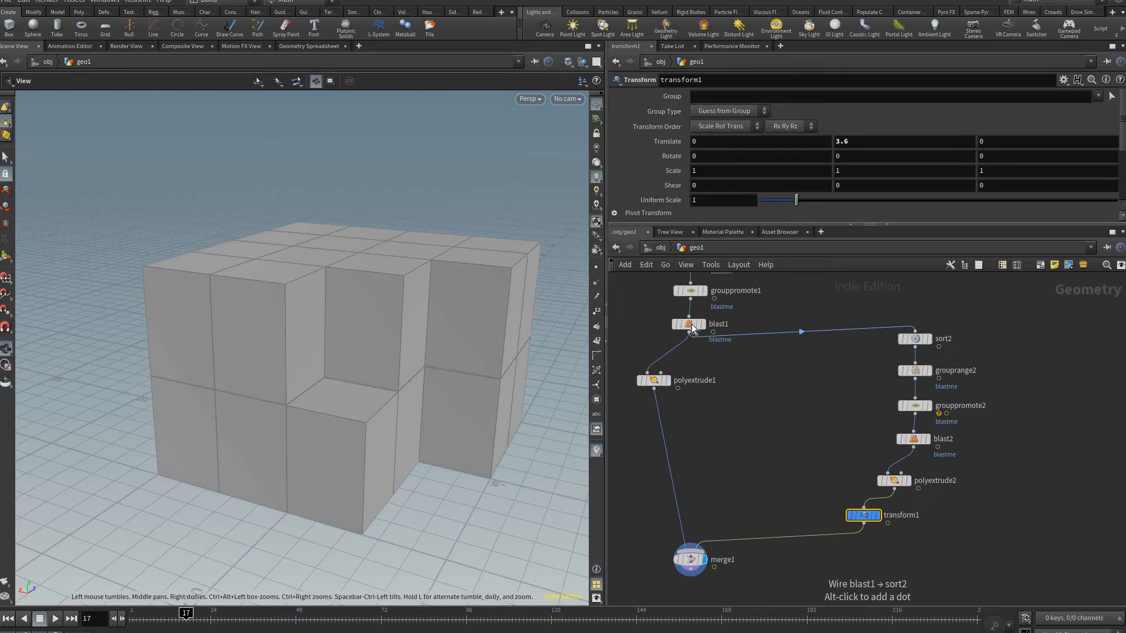
left_click(690, 326)
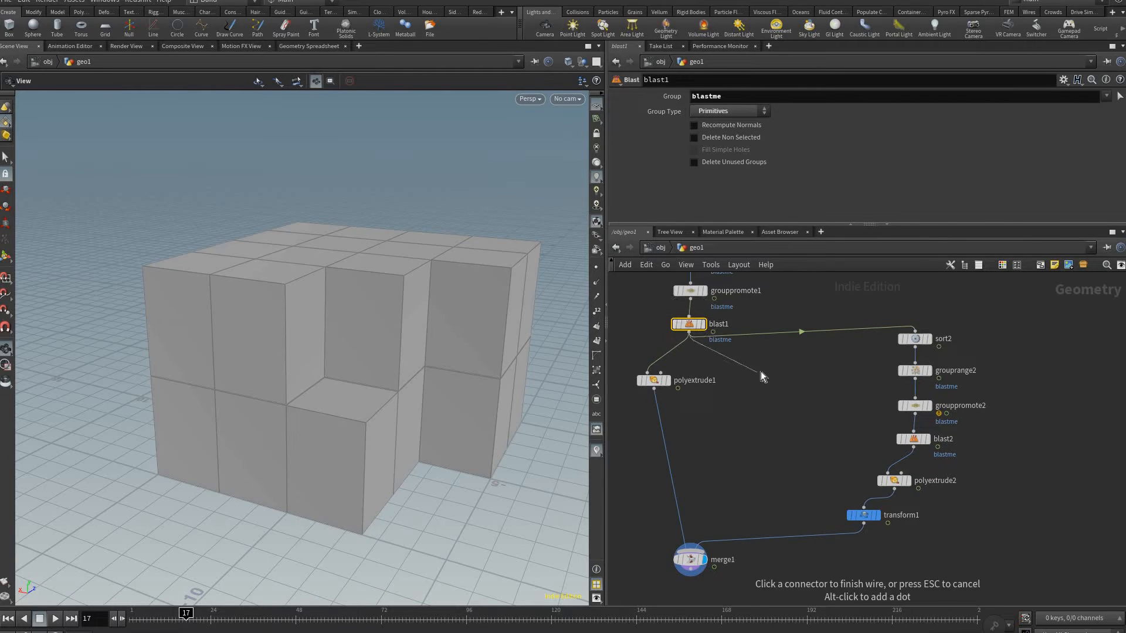
key("Tab")
type("polye")
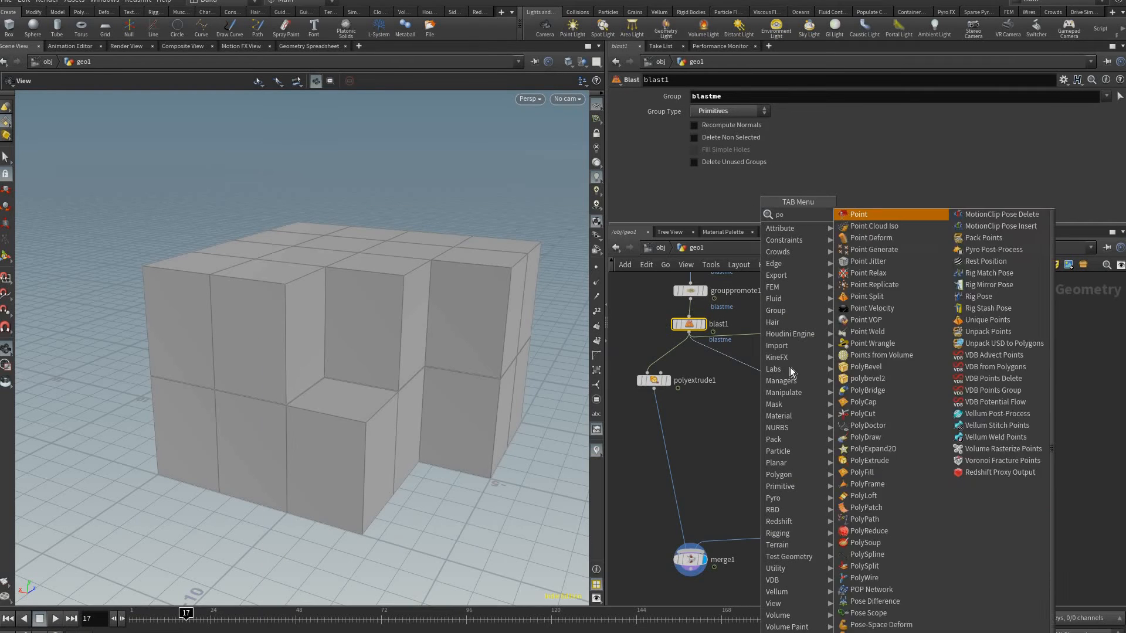
key("Return")
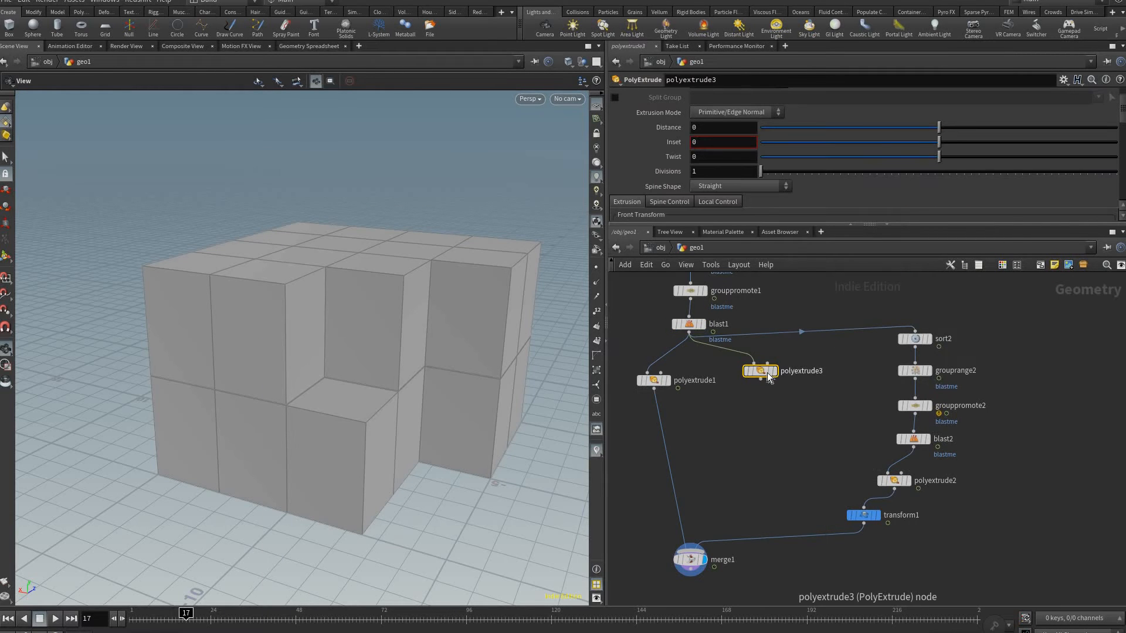
Step: Display the third PolyExtrude, turn off its side output and set its inset to about -0.199 to widen the outer border
left_click(778, 353)
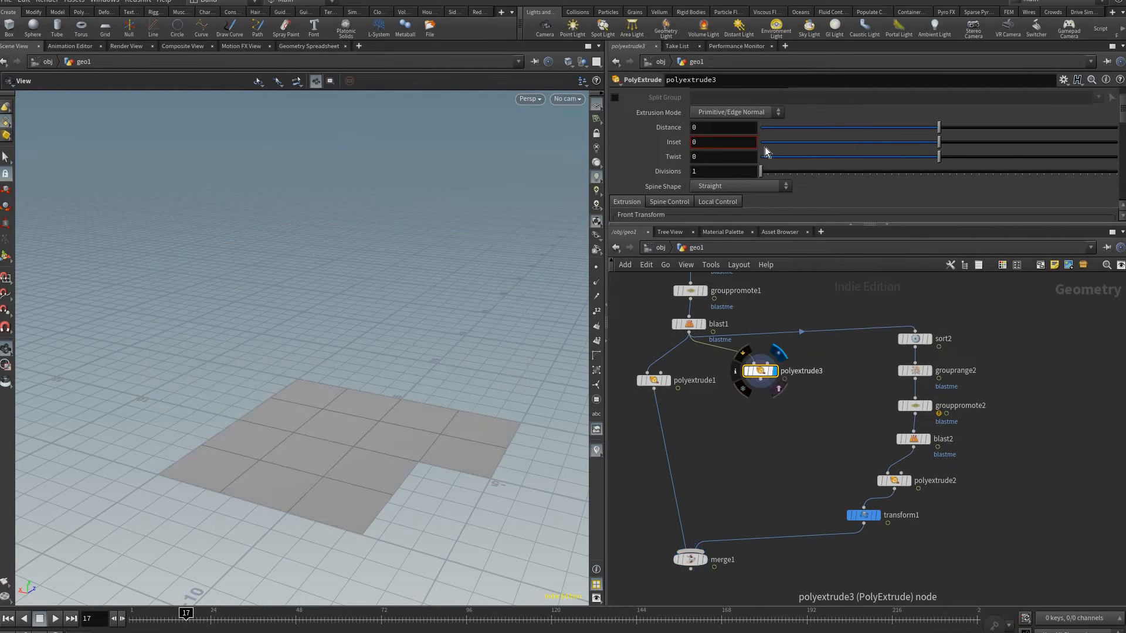
scroll(710, 184, "down", 4)
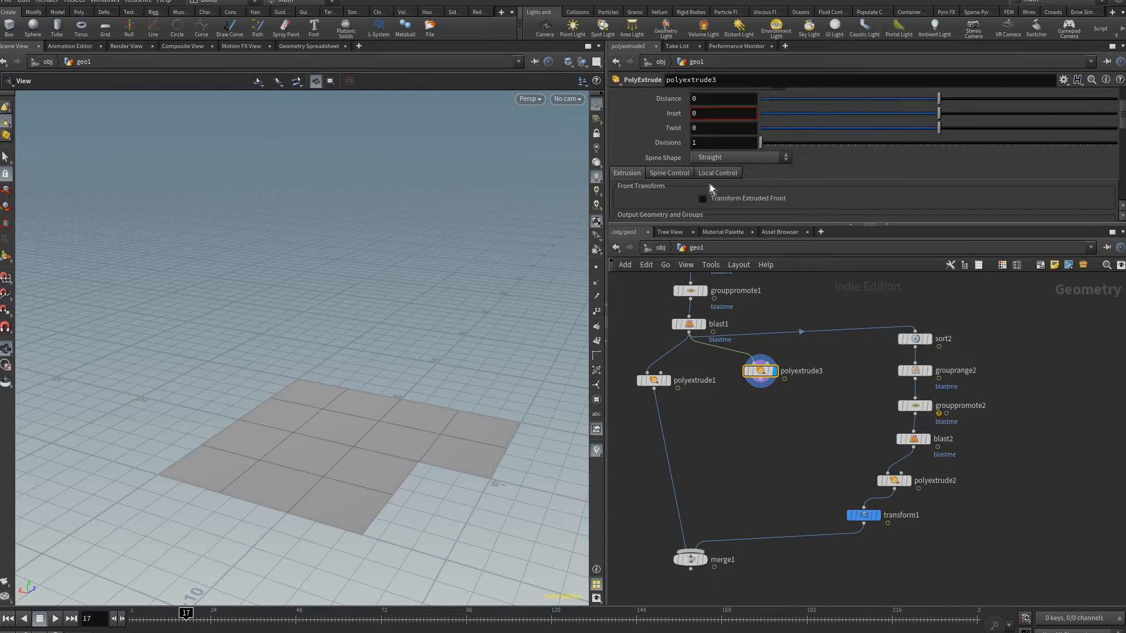
scroll(739, 185, "down", 1)
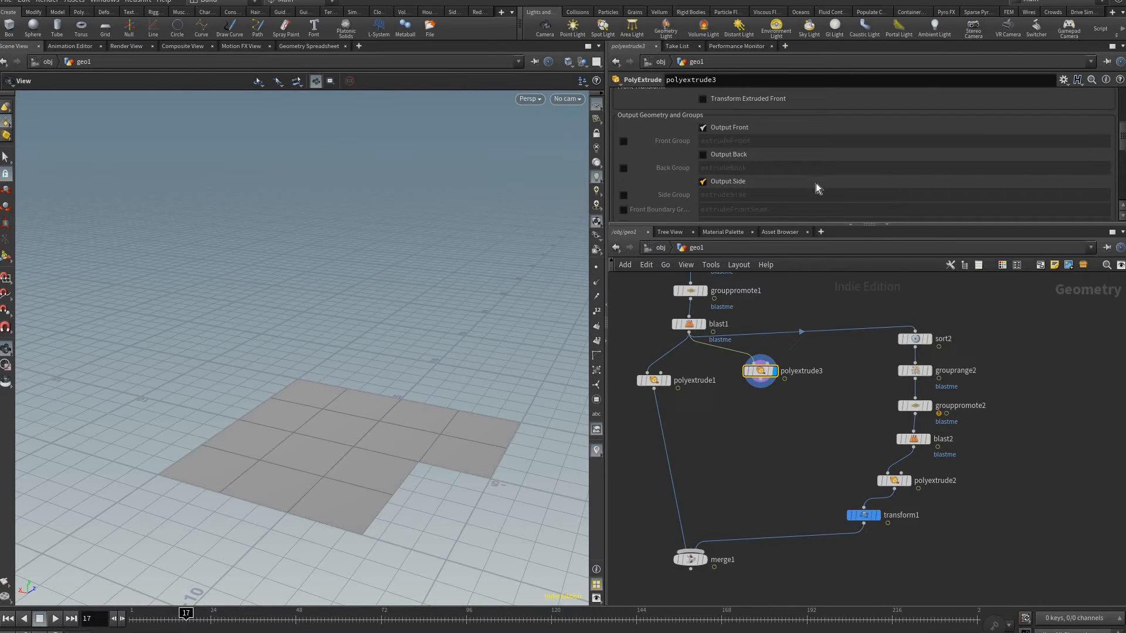
left_click(703, 181)
scroll(940, 149, "up", 6)
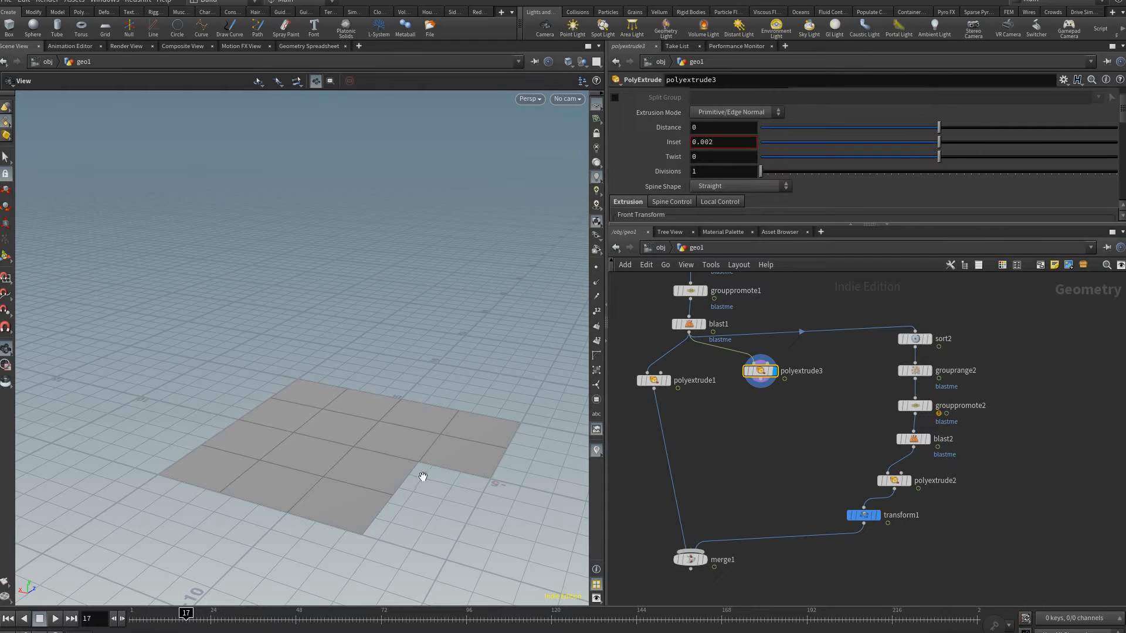
left_click_drag(939, 142, 831, 142)
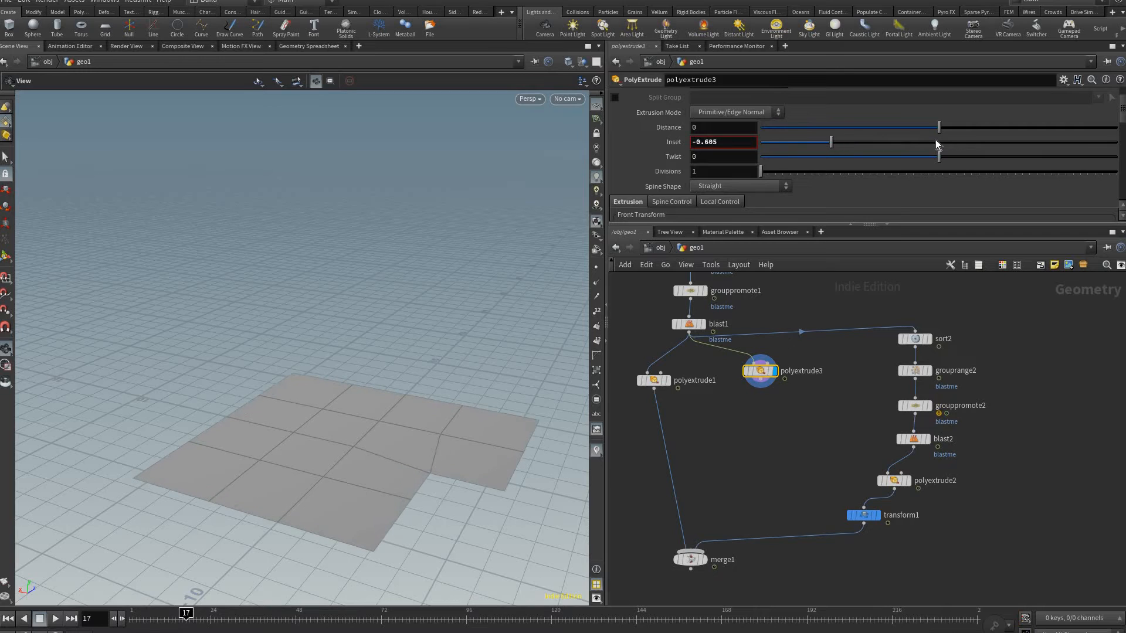
left_click(903, 142)
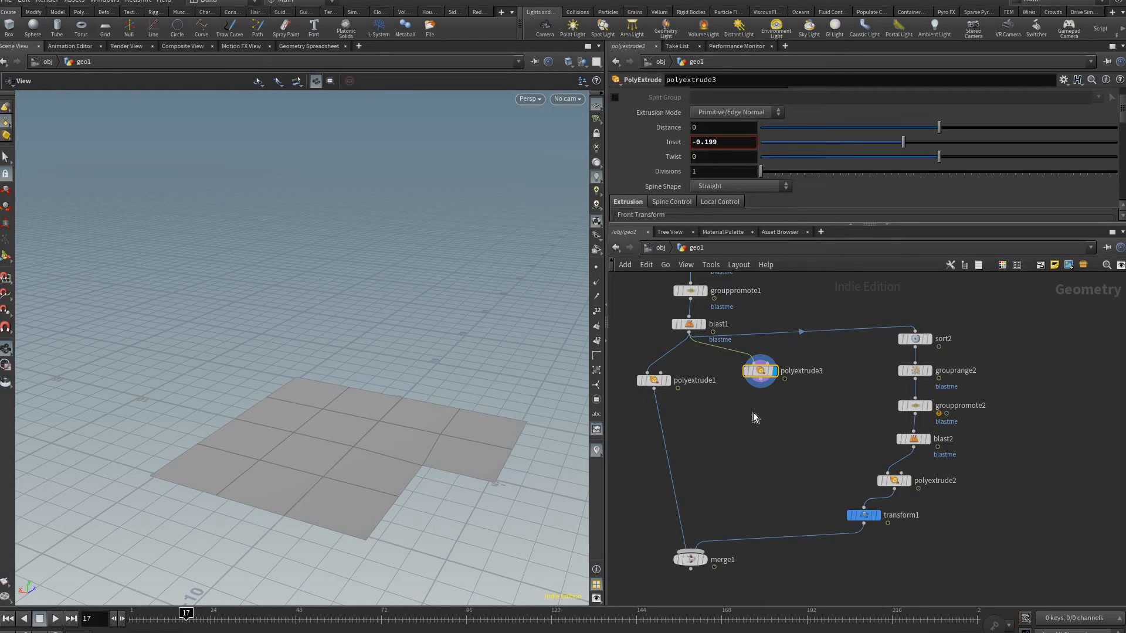
Step: Append another PolyExtrude below the third one, give it a small distance for a thin slab and enable its back output
key("Tab")
type("polyex")
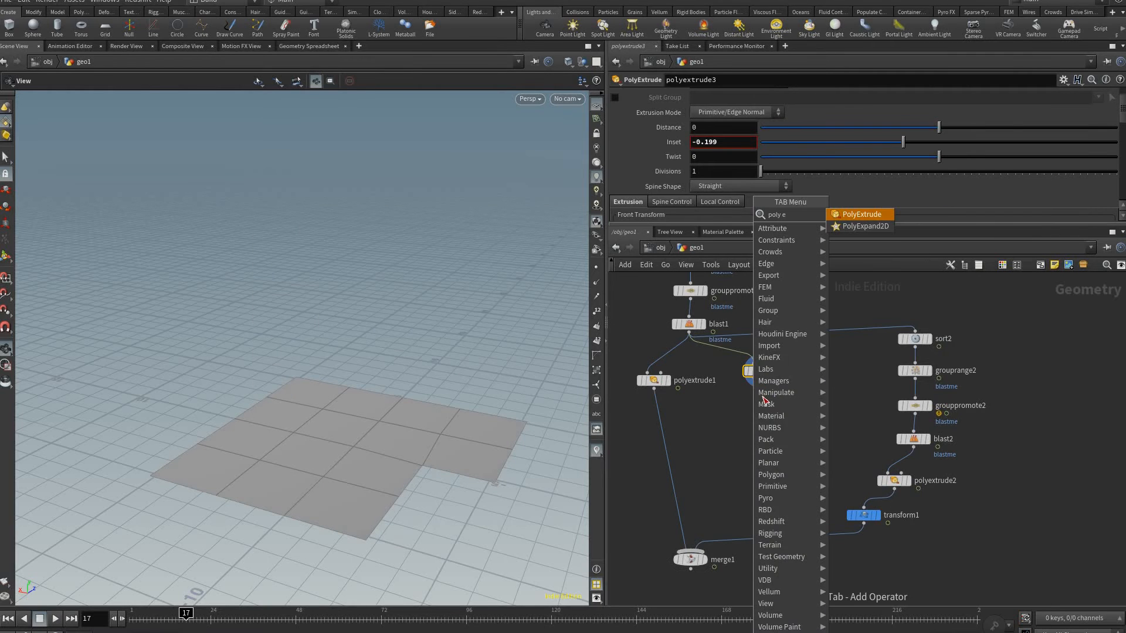
key("Return")
left_click(786, 405)
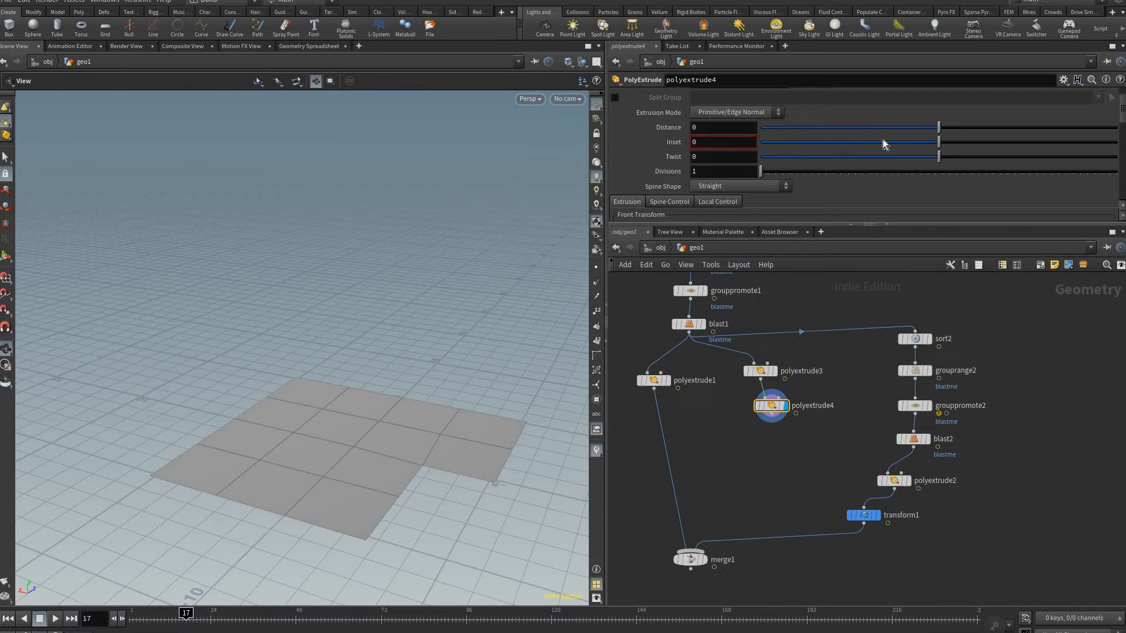
middle_click_drag(704, 128, 725, 143)
scroll(730, 183, "down", 4)
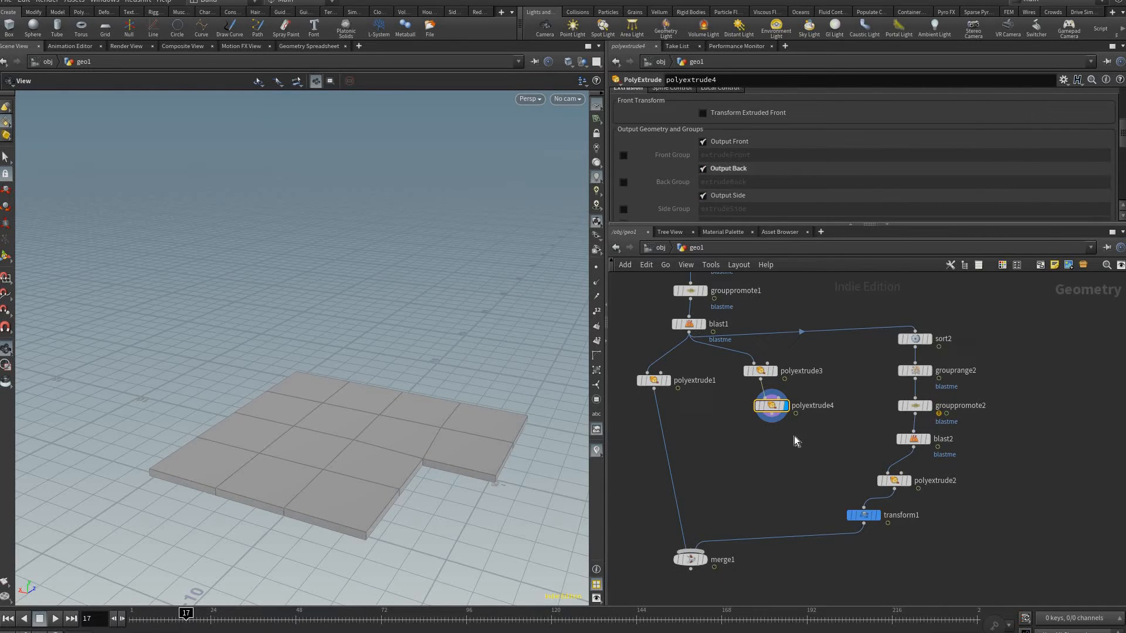
Step: Wire the thin slab's PolyExtrude into the Merge node, display the merged result and place the PolyExtrude closer to the first branch
left_click(772, 415)
left_click(692, 552)
left_click_drag(432, 474, 452, 482)
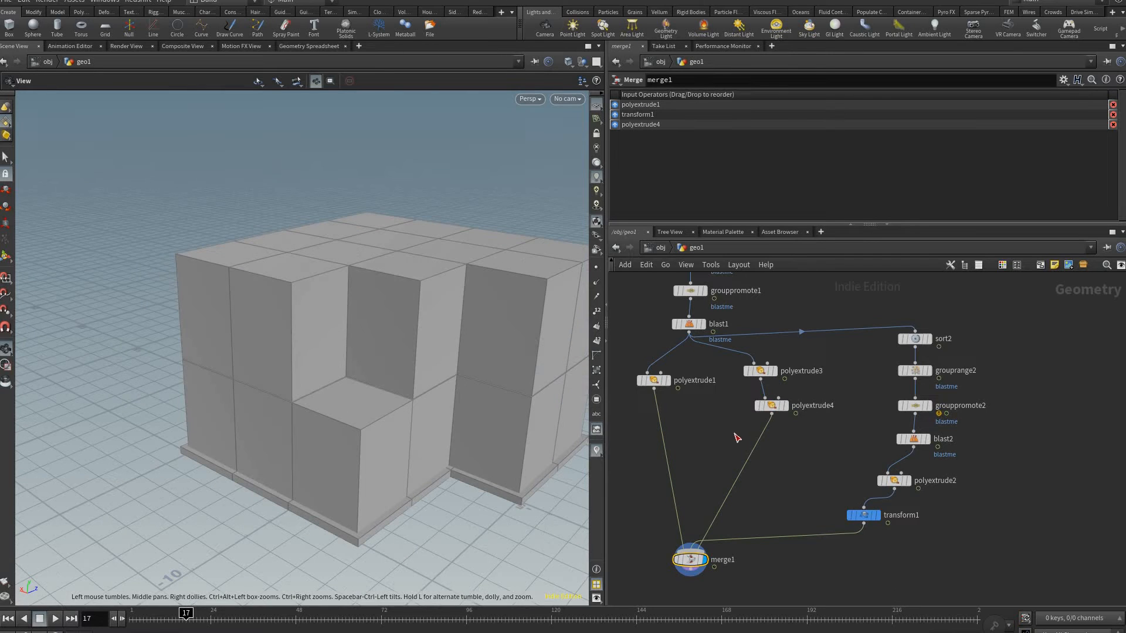
left_click_drag(772, 405, 729, 424)
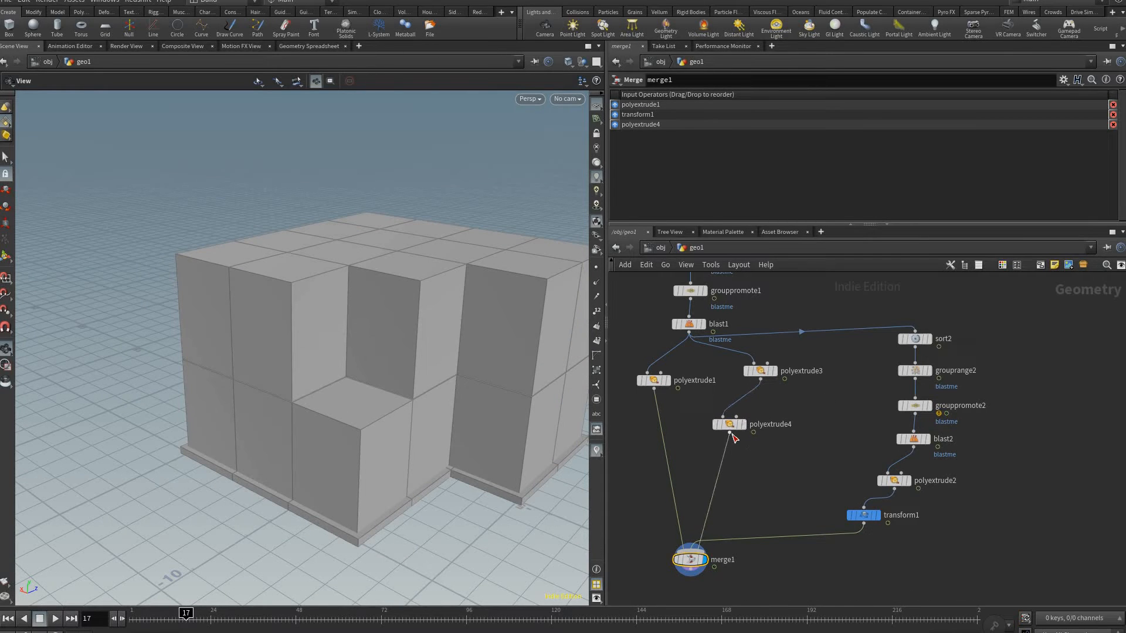
Step: Branch a Transform node from the slab's PolyExtrude, wire it into the Merge and set its Y translation to 3.4
left_click(764, 462)
left_click(764, 461)
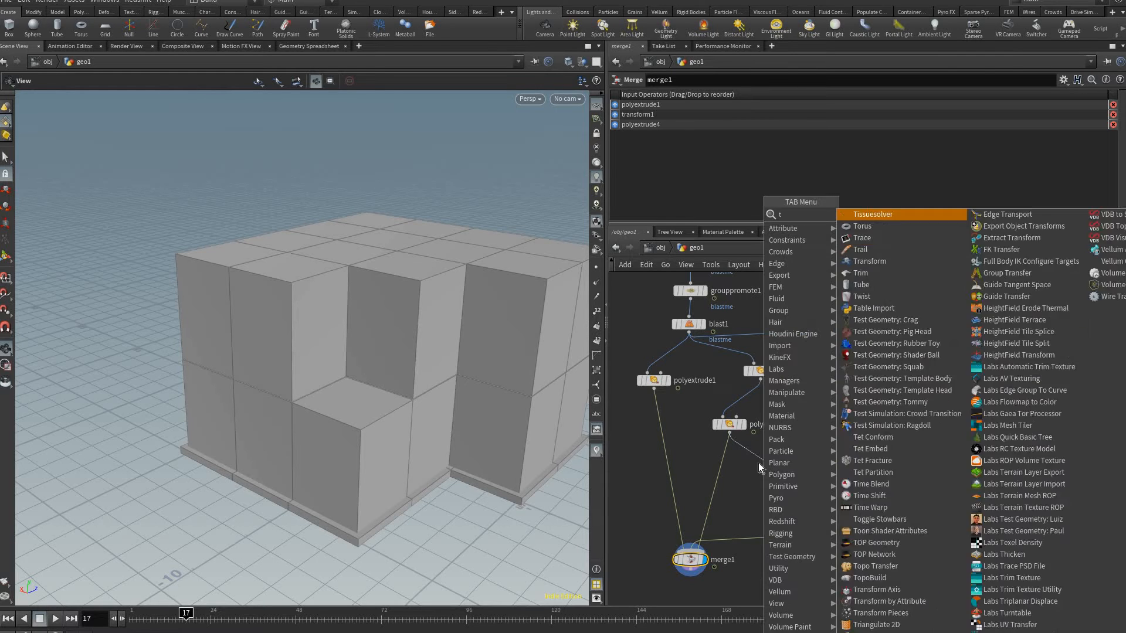
type("transform")
key("Return")
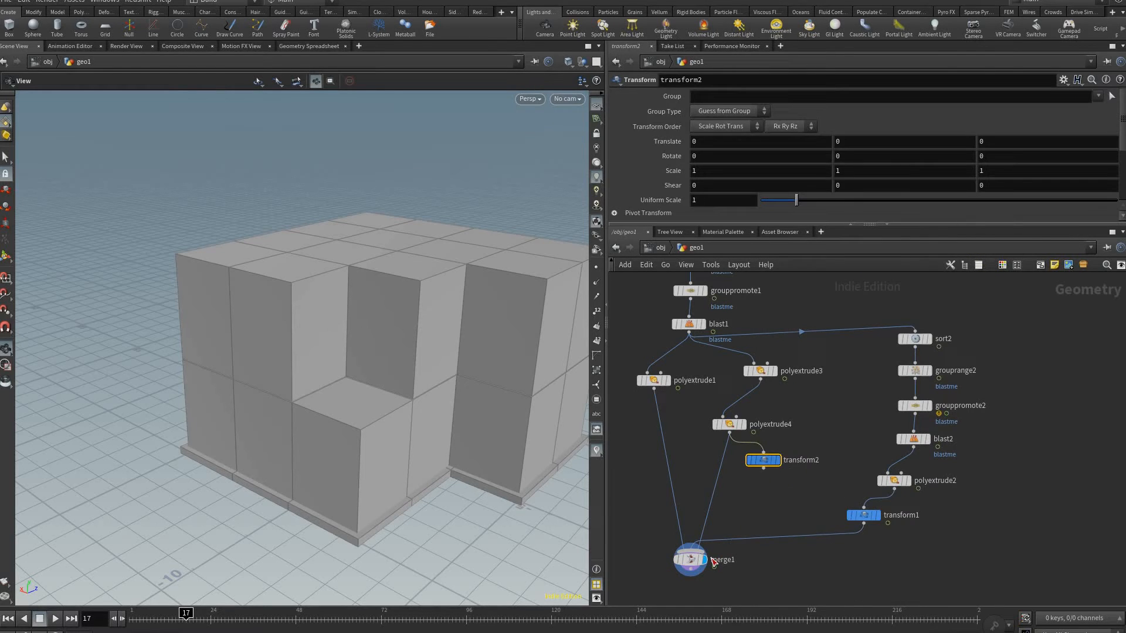
left_click_drag(780, 475, 691, 551)
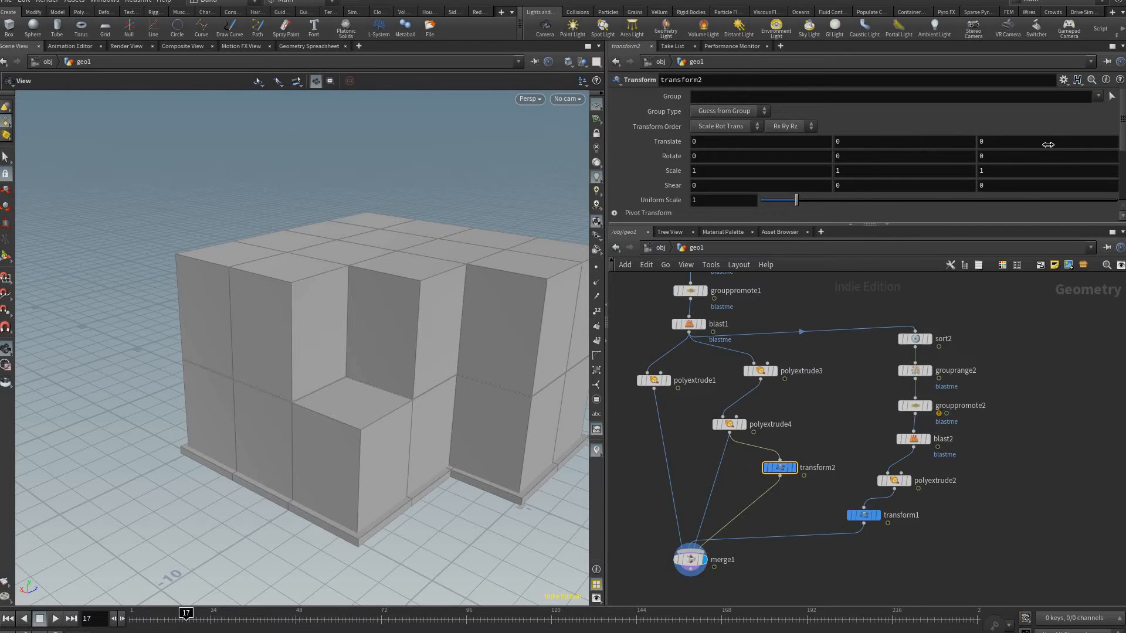
middle_click_drag(856, 141, 513, 403)
Step: Step through the frames between 17 and 7 and orbit the model to examine the ledges on the stacked block layers
left_click_drag(402, 443, 253, 623)
key("Left")
key("Left")
key("Left")
key("Left")
key("Left")
key("Left")
key("Left")
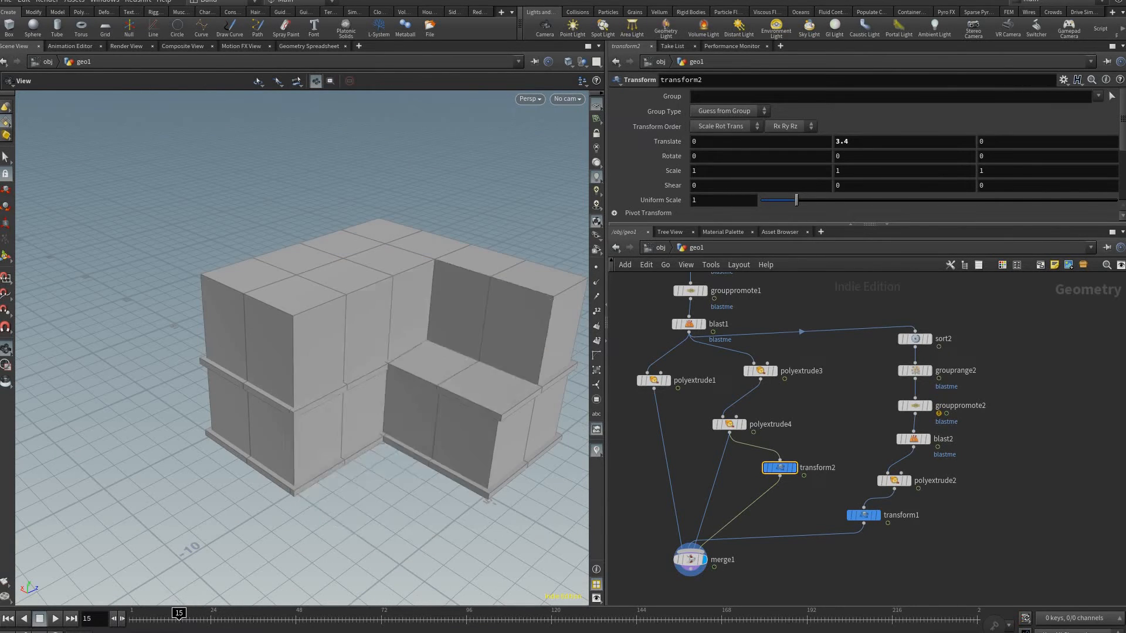
key("Left")
key("Left")
key("Left")
key("Left")
key("Left")
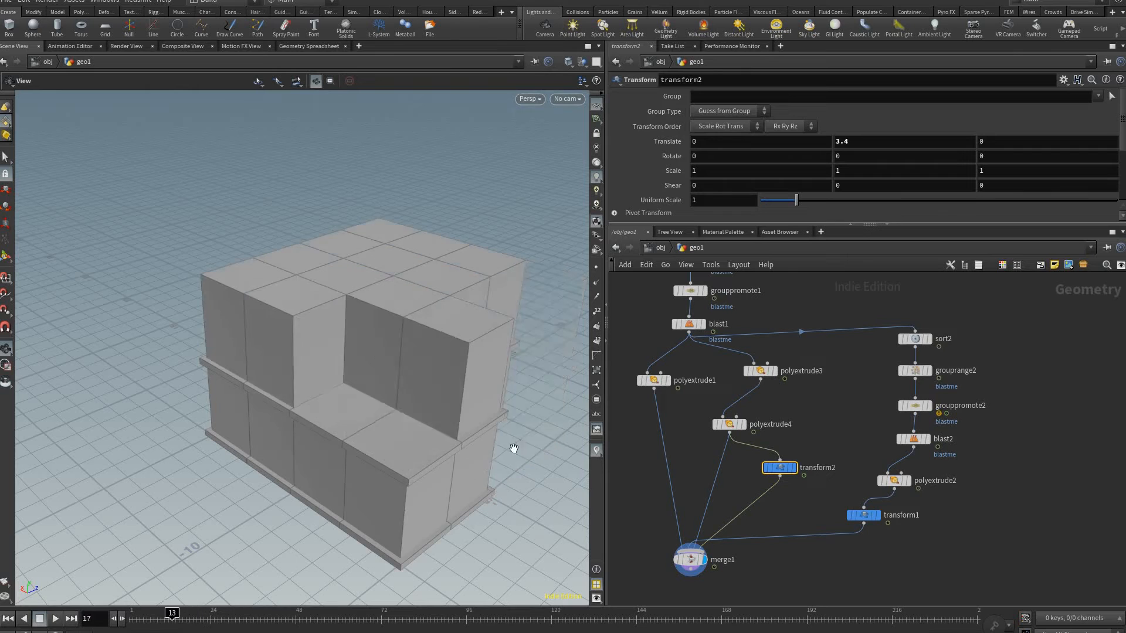
left_click_drag(407, 432, 166, 611)
left_click_drag(528, 358, 475, 365)
key("Right")
key("Right")
key("Right")
key("Right")
key("Right")
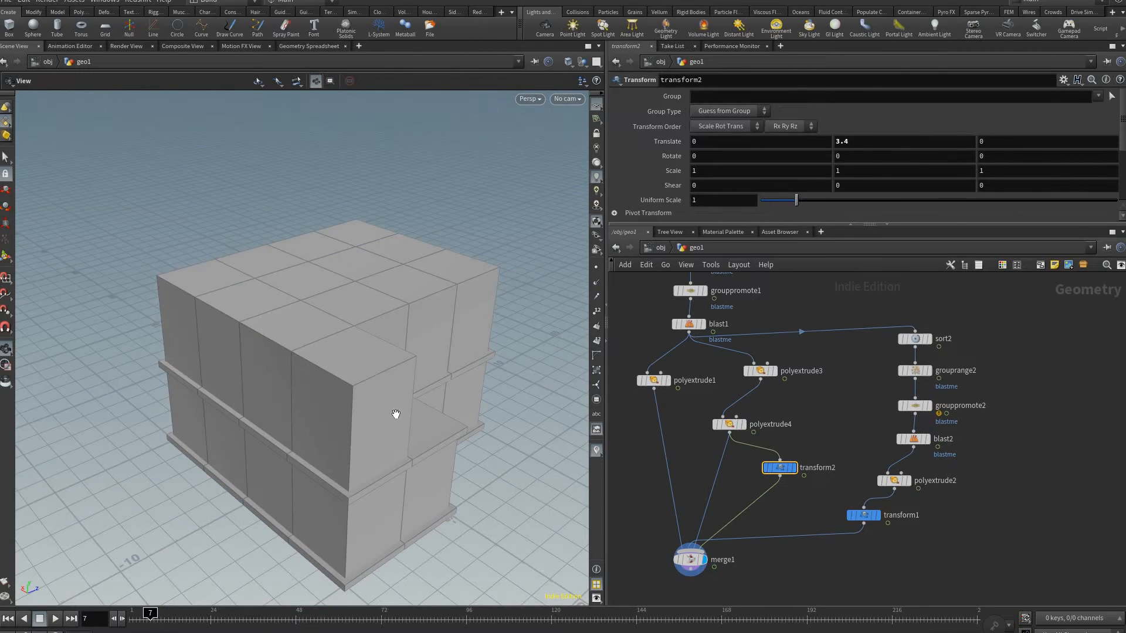
left_click_drag(380, 423, 403, 410)
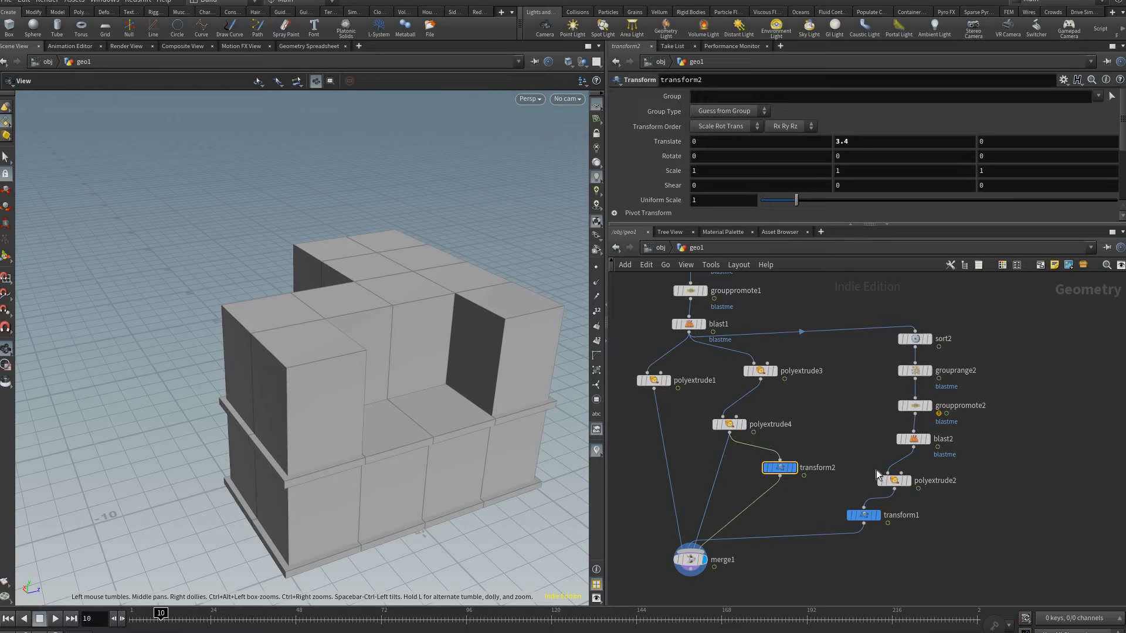
Step: Line up the second PolyExtrude and its Transform node vertically beneath the second Blast node
scroll(870, 460, "up", 2)
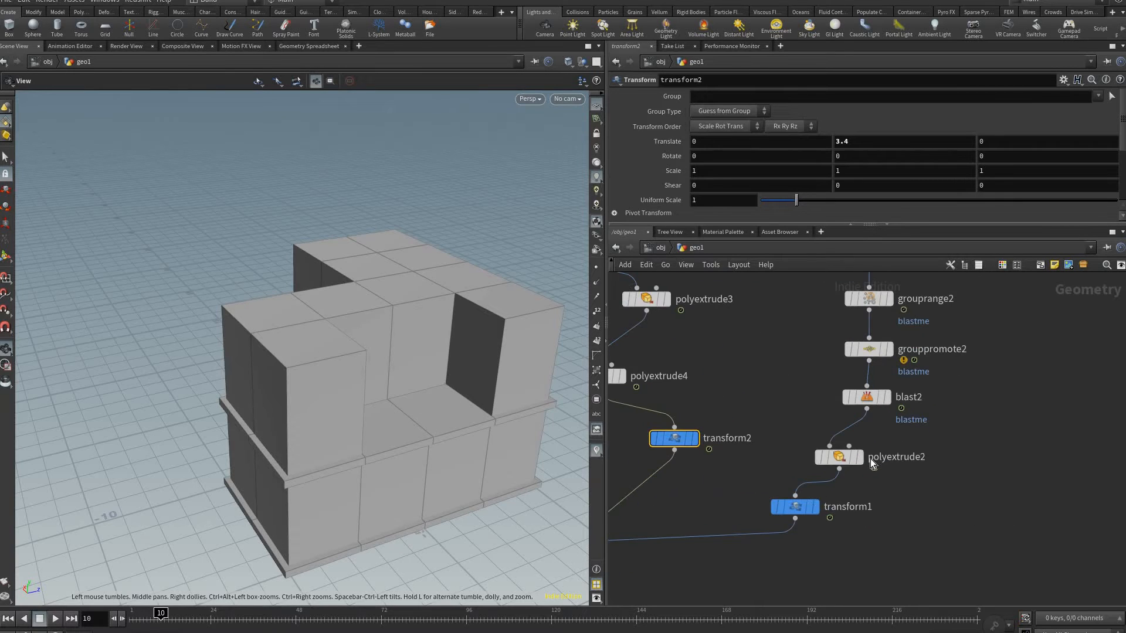
left_click_drag(797, 507, 869, 510)
left_click_drag(842, 456, 869, 456)
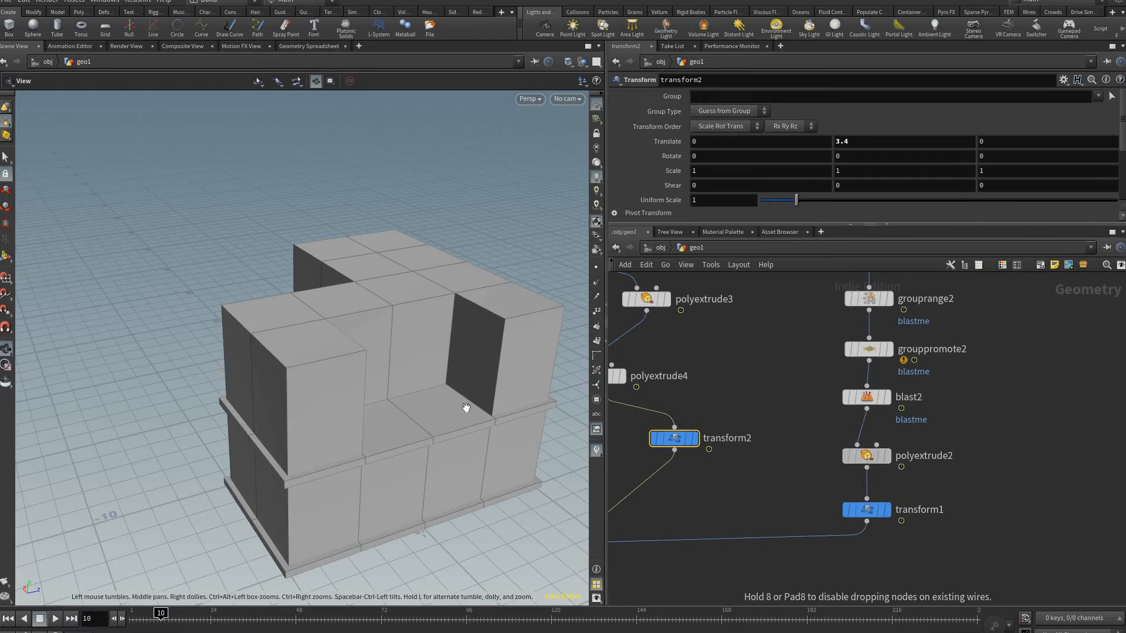
middle_click_drag(874, 427, 844, 469)
Step: Delete the second Blast node and place a Split node below the second Group Promote in its stead
mouse_move(844, 444)
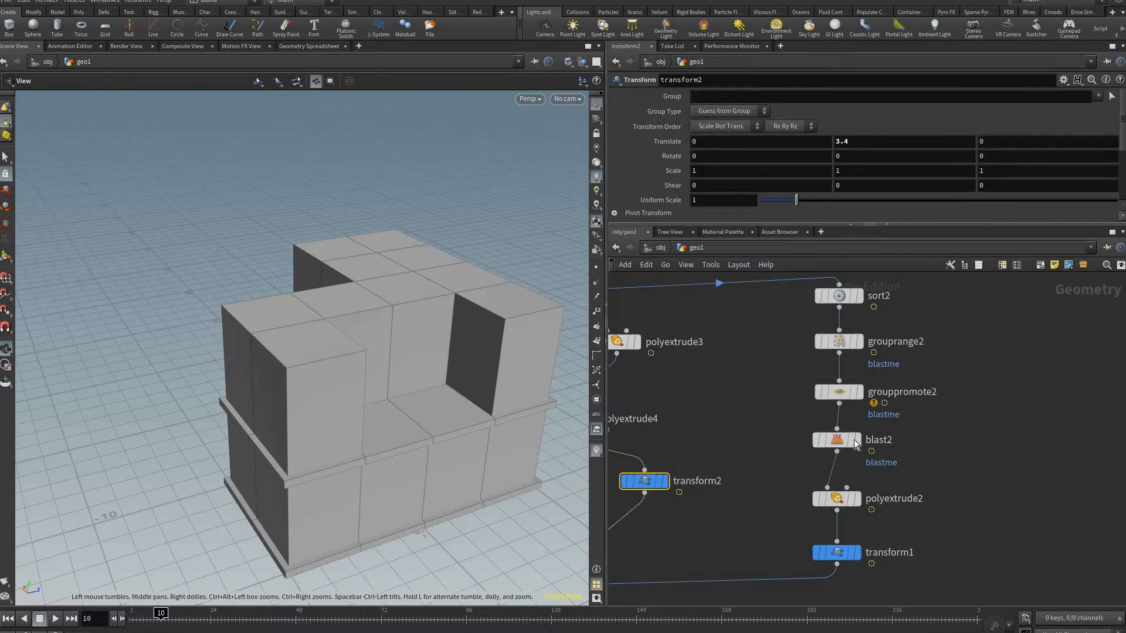
left_click(838, 443)
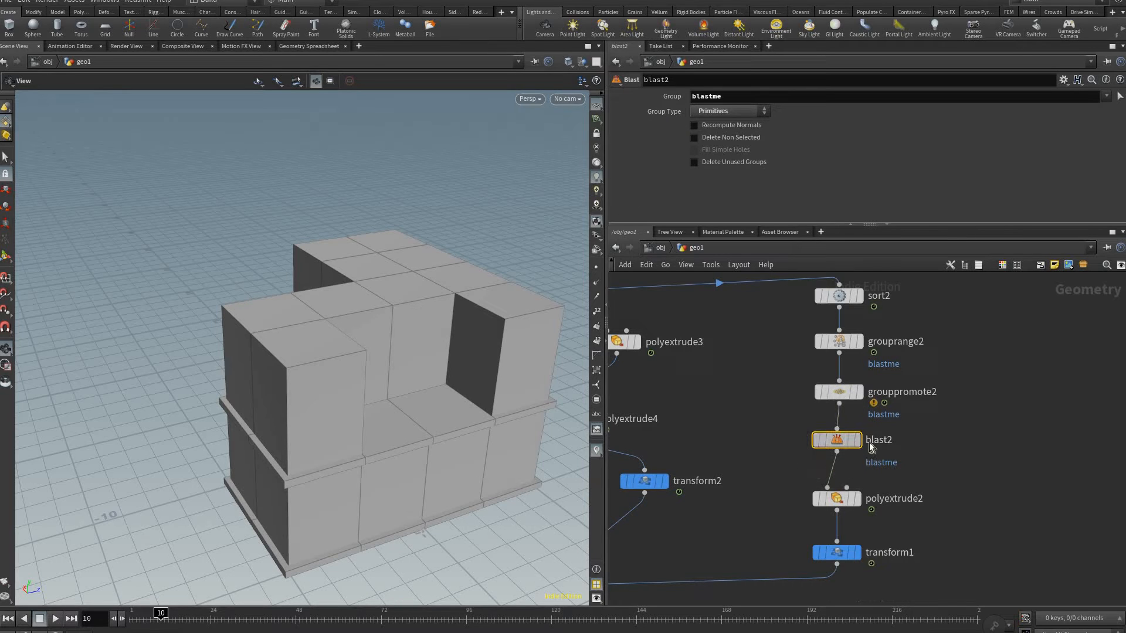
key("Delete")
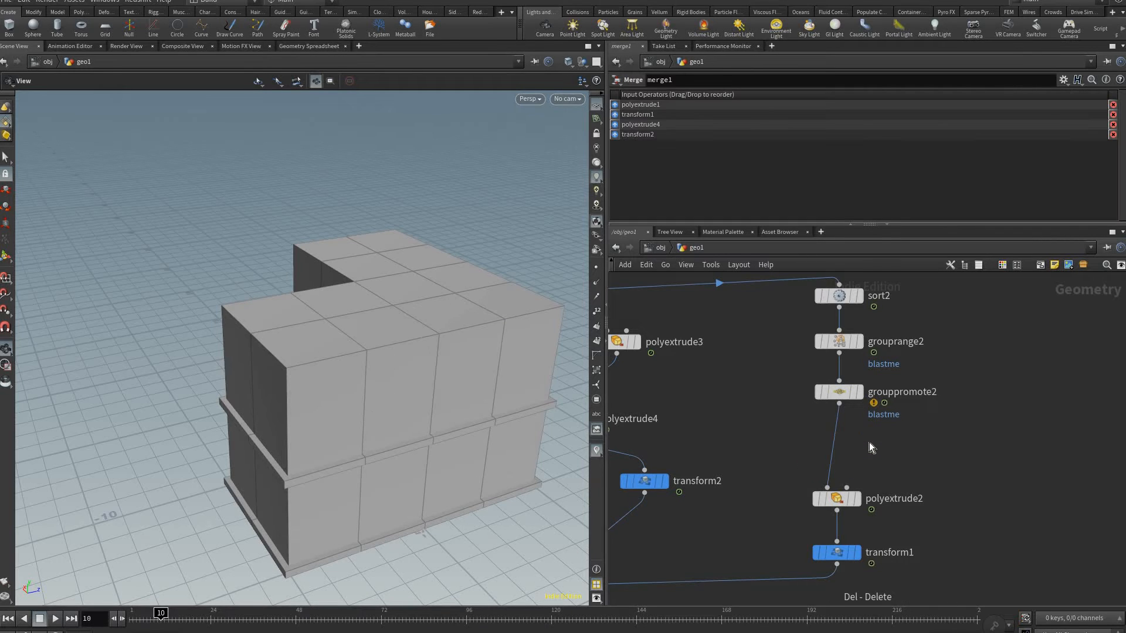
key("Tab")
type("split")
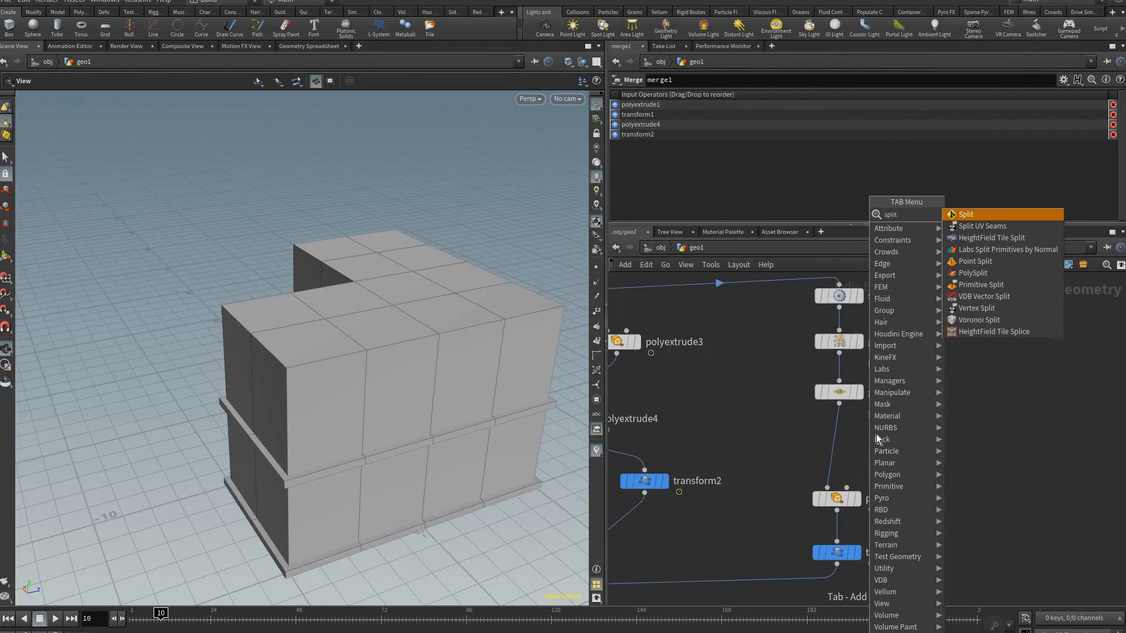
key("Return")
left_click(885, 448)
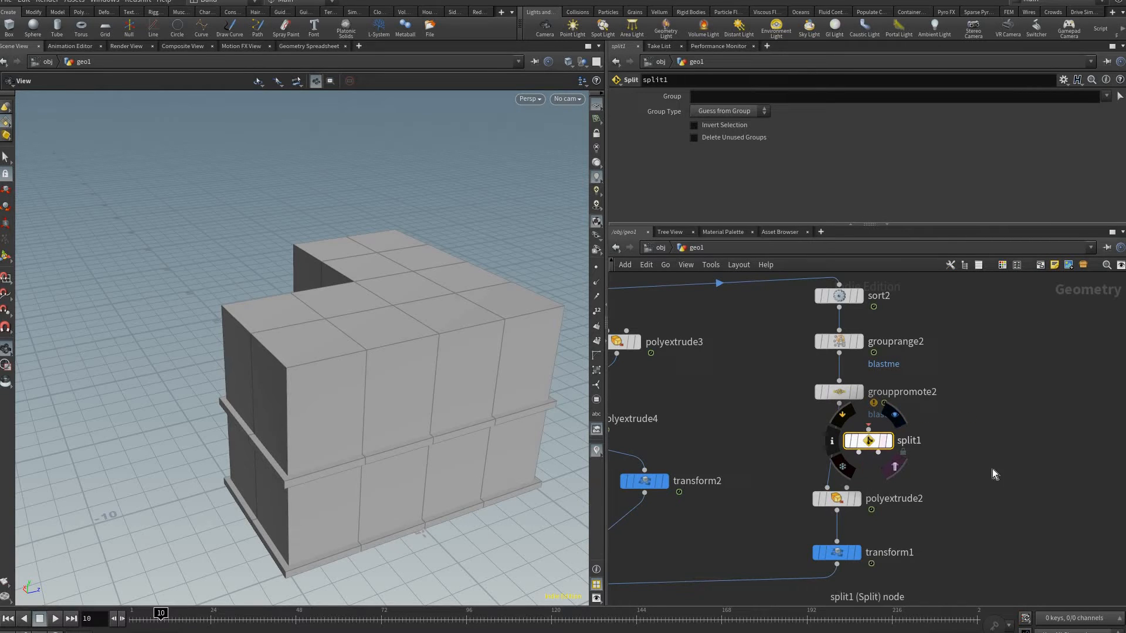
Step: Wire the Split node between the second Group Promote and the second PolyExtrude, and set its group to blastme
left_click(869, 430)
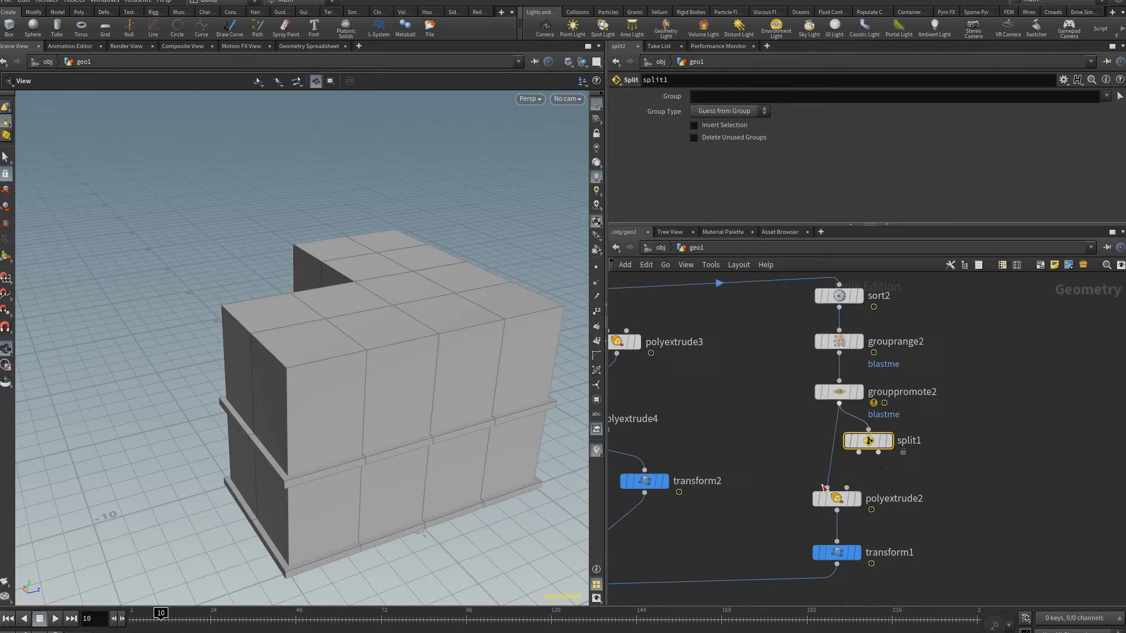
left_click(840, 404)
left_click_drag(868, 446, 846, 449)
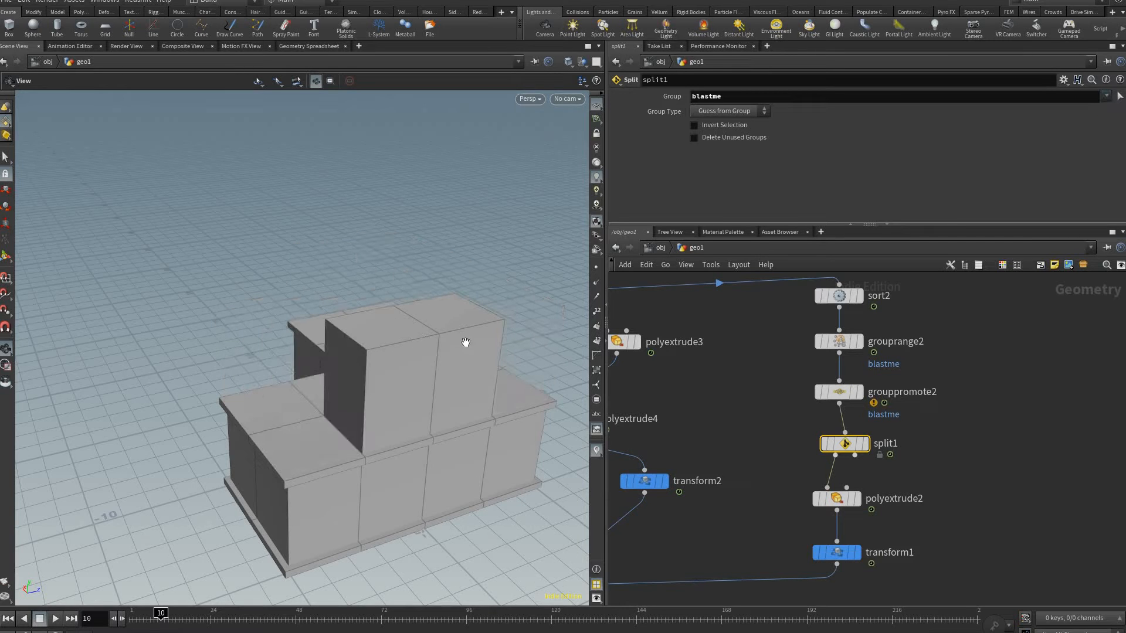
Step: Inspect the blocks and feed the Split node's non-selected output into the second PolyExtrude instead of the selected one
left_click_drag(495, 360, 448, 407)
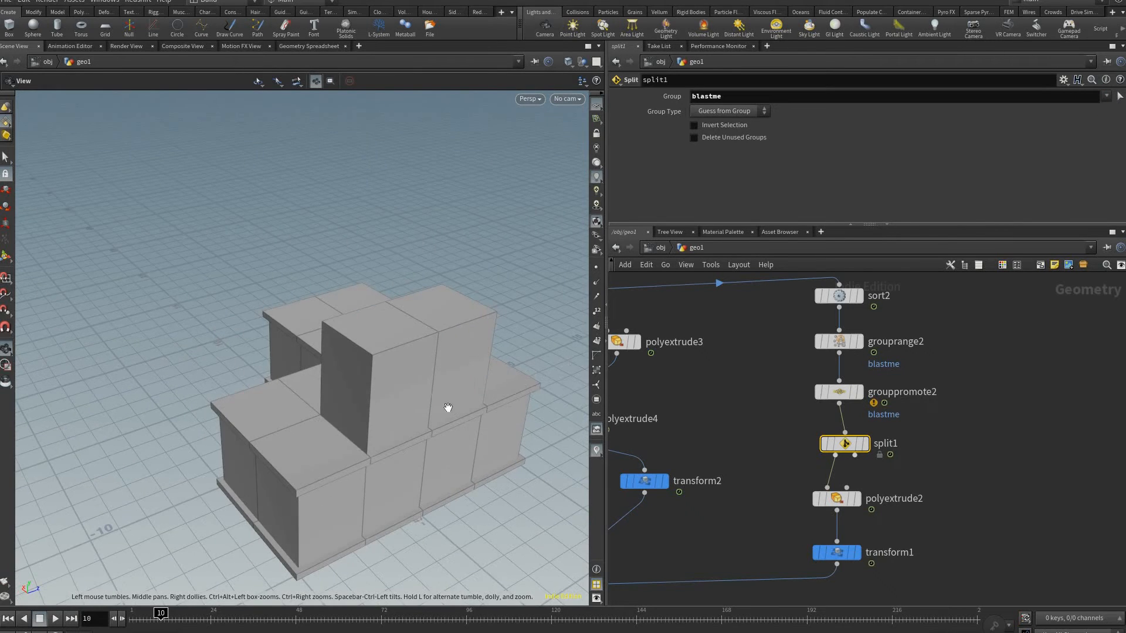
mouse_move(542, 375)
left_mouse_down()
mouse_move(472, 390)
mouse_move(425, 380)
mouse_move(441, 400)
mouse_move(510, 385)
mouse_move(477, 392)
mouse_move(389, 371)
mouse_move(422, 455)
mouse_move(939, 490)
mouse_move(868, 466)
left_mouse_up()
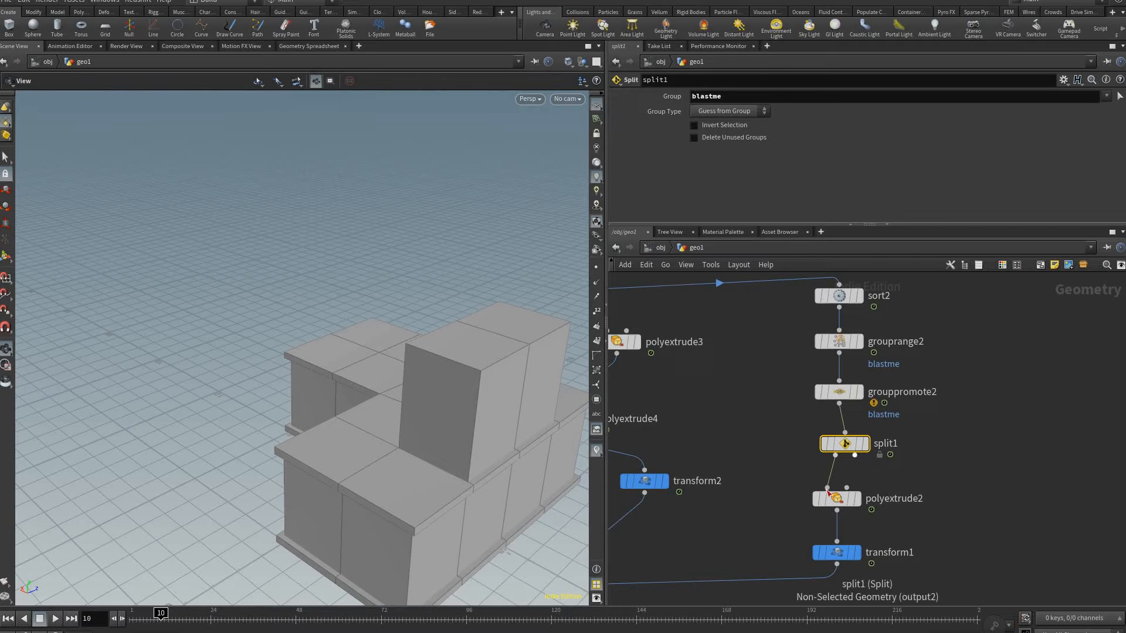
left_click(855, 455)
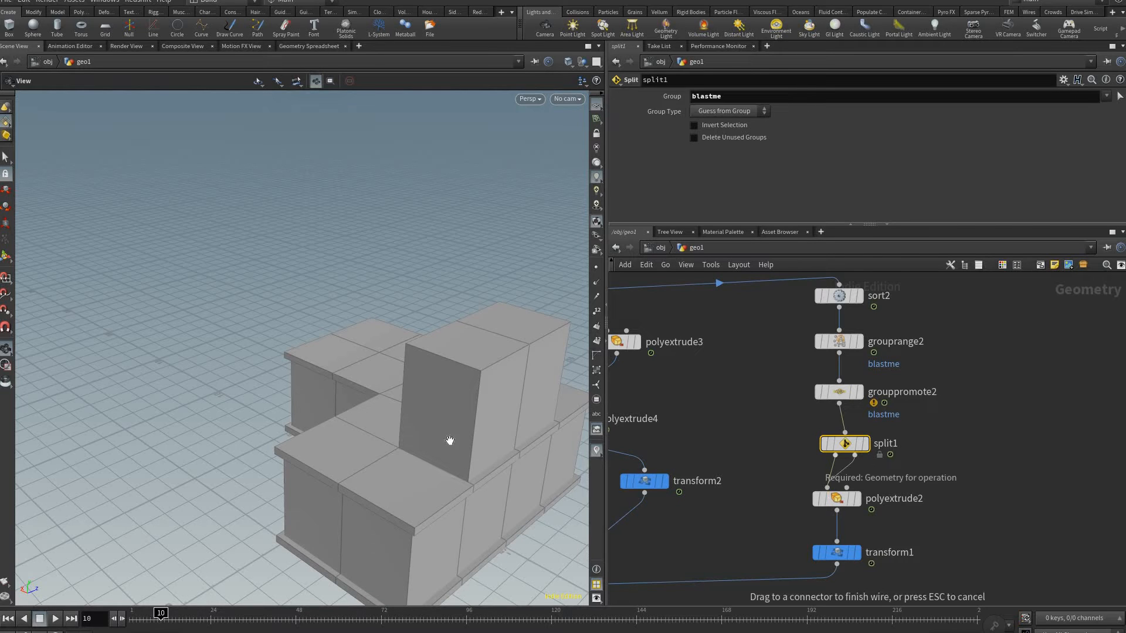
left_click(827, 486)
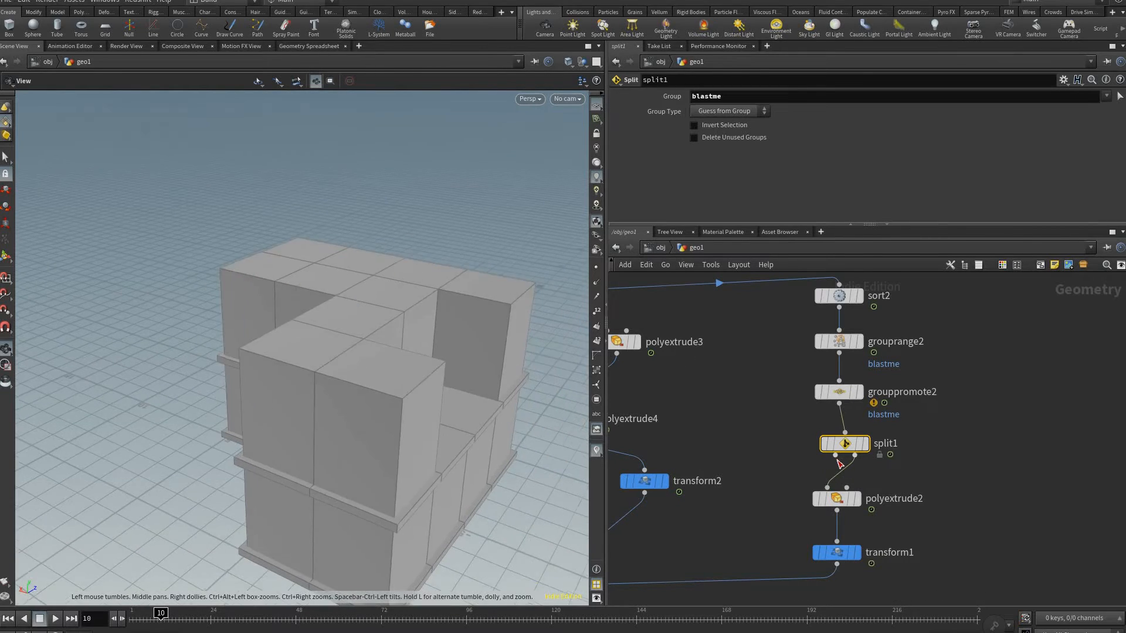
Step: Add a PolyWire node beside the Split node, fed by the Split's selected output
mouse_move(839, 465)
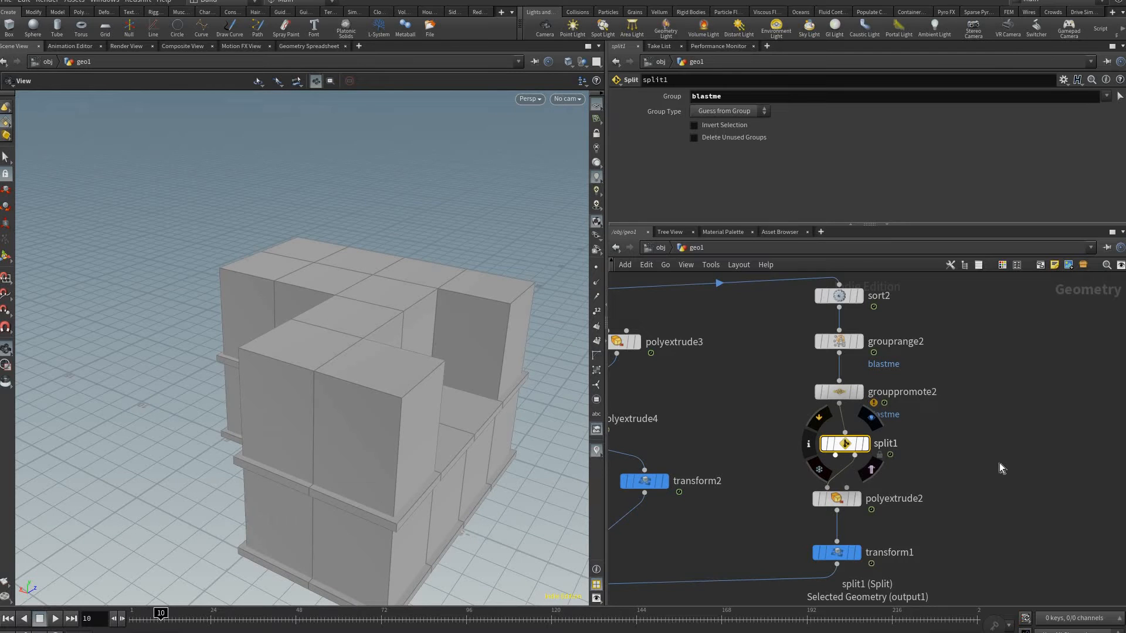
left_click(835, 456)
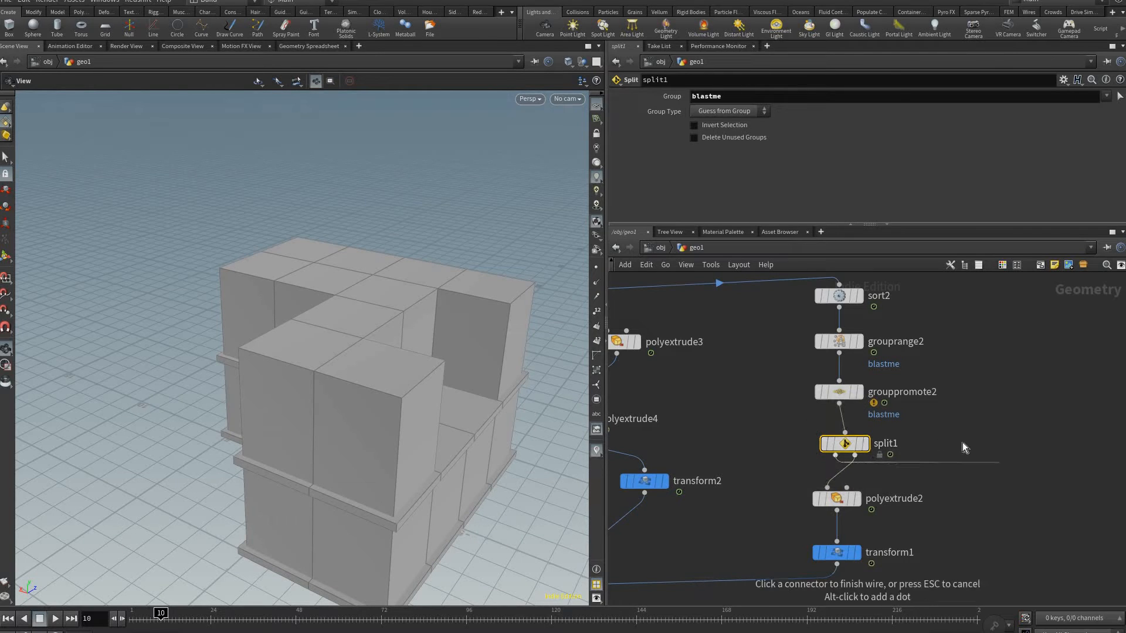
middle_click_drag(1043, 467, 962, 442)
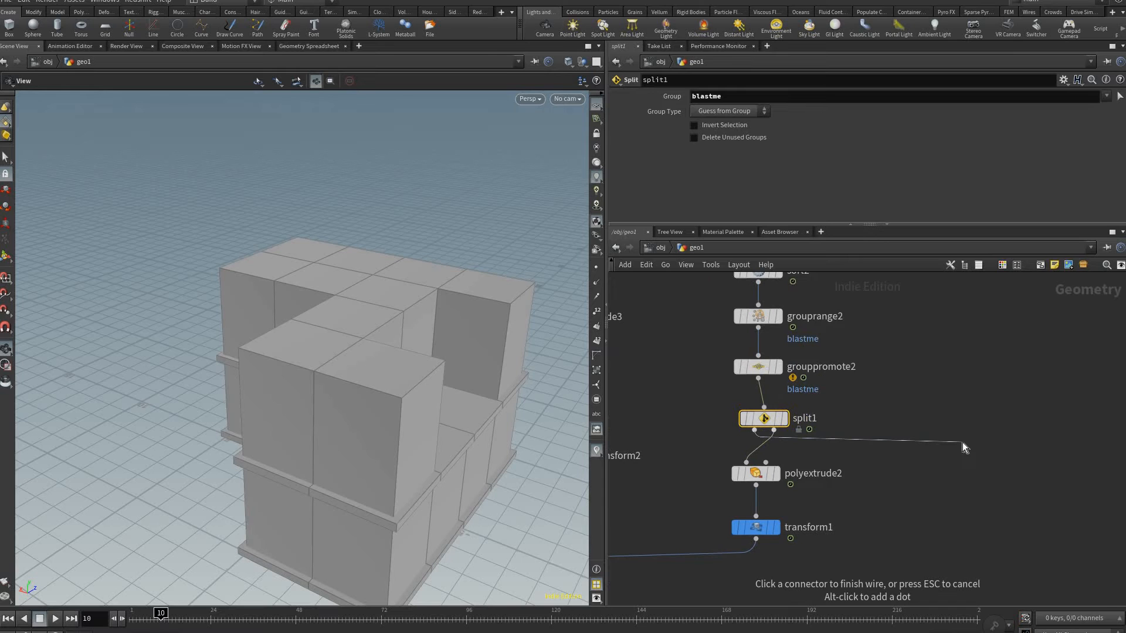
key("Tab")
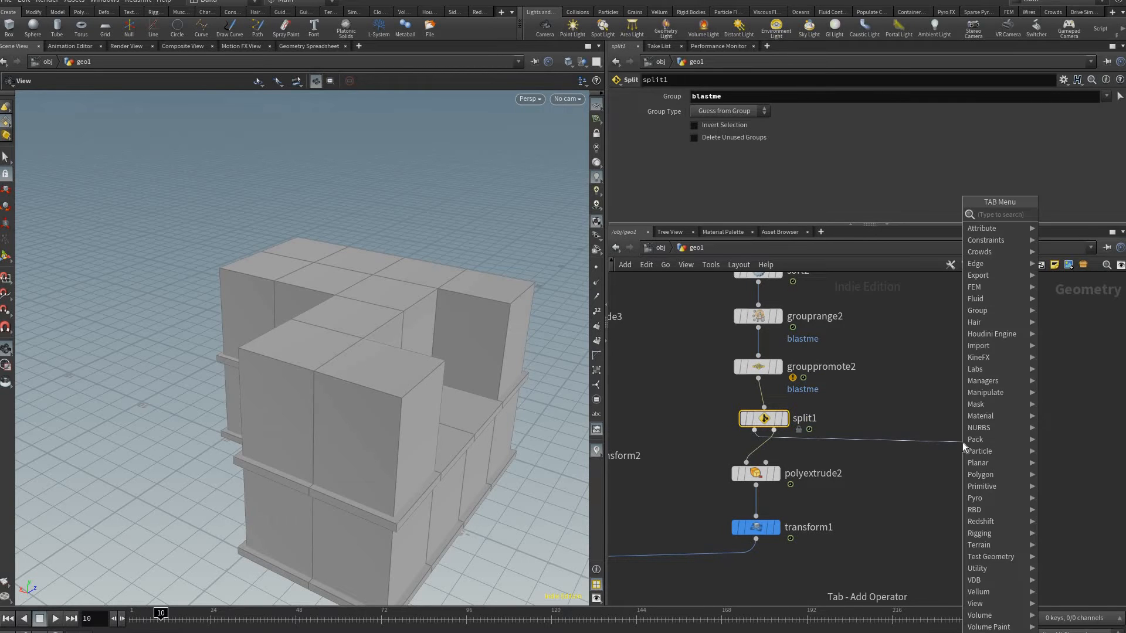
type("poly wi")
key("Return")
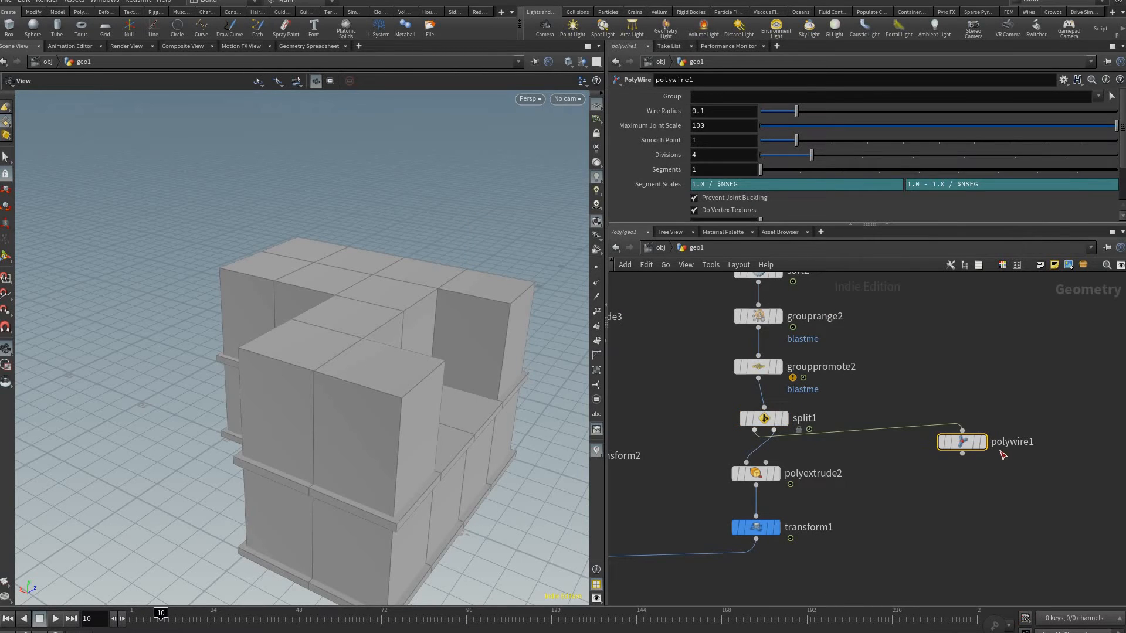
Step: Add a second Merge node that combines the PolyWire with the second PolyExtrude, moving the layer's Transform node out of the way
scroll(997, 460, "down", 3)
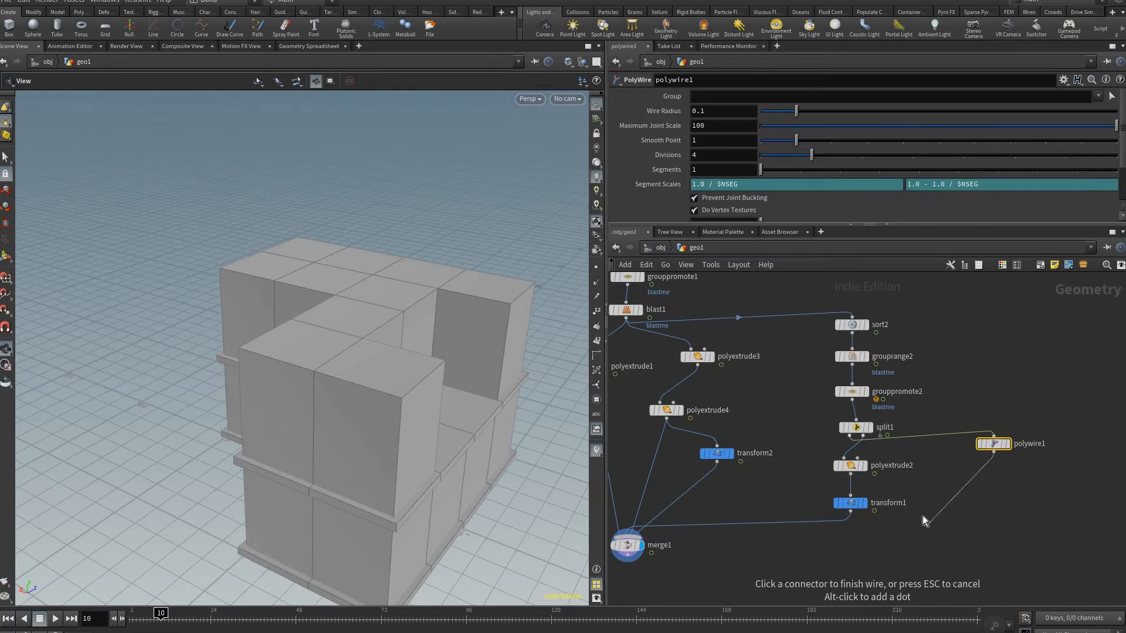
key("Tab")
type("merge")
key("Return")
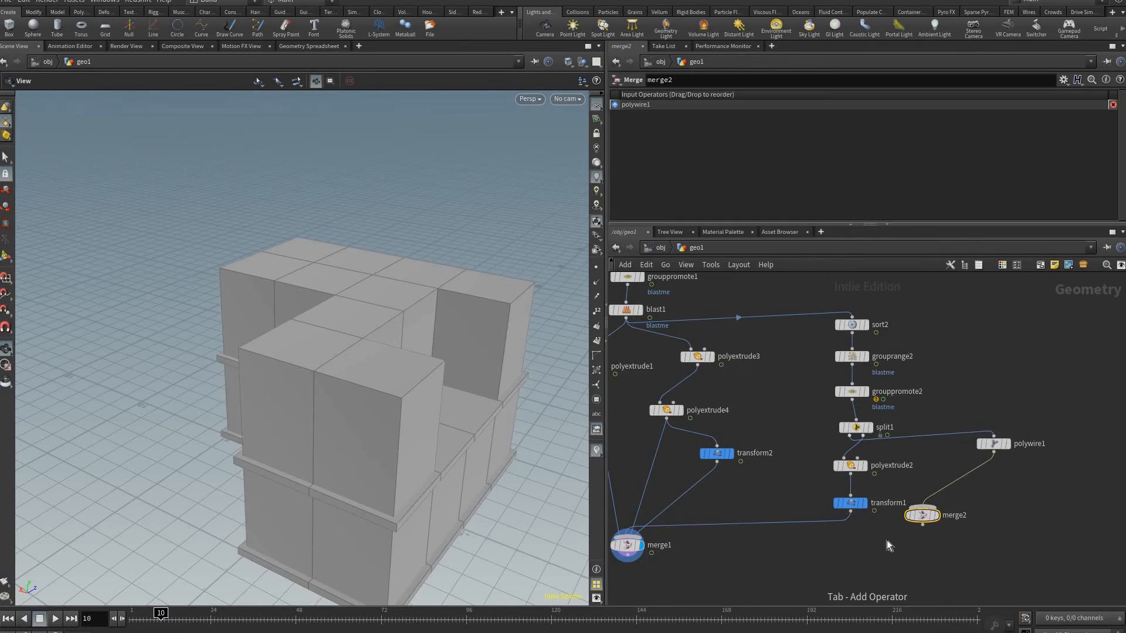
left_click(861, 565)
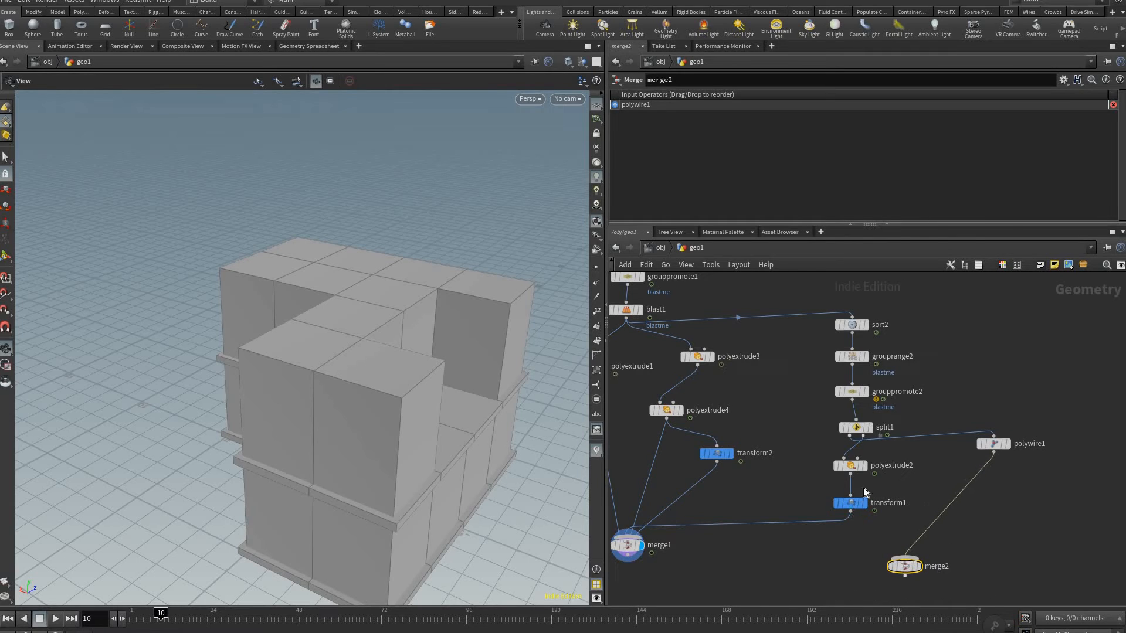
left_click_drag(853, 502, 804, 552)
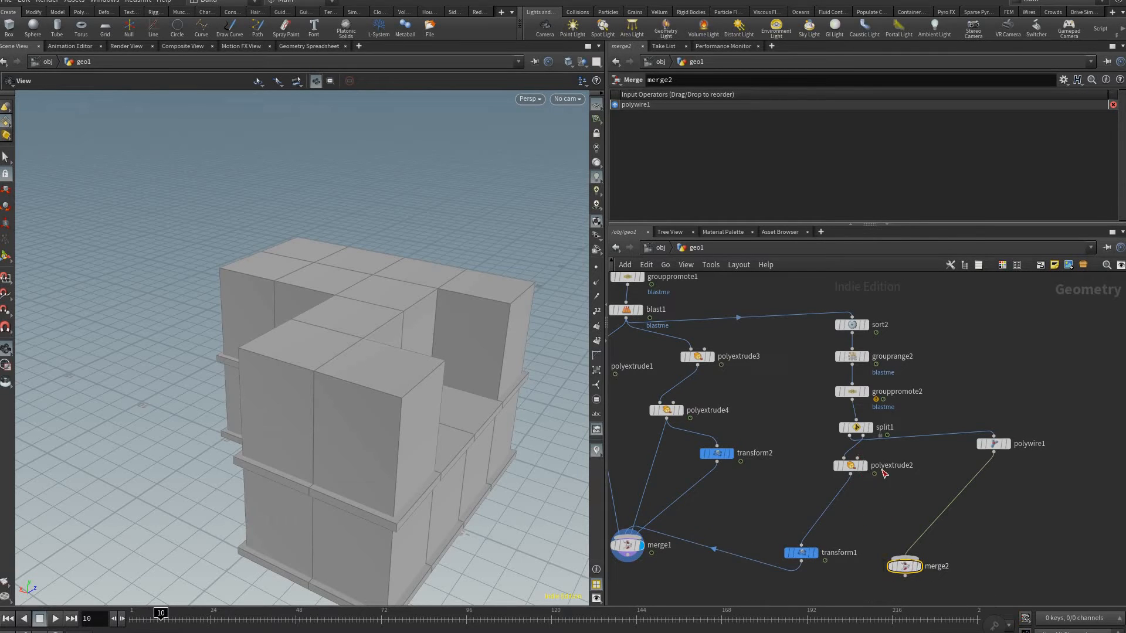
left_click_drag(850, 474, 878, 521)
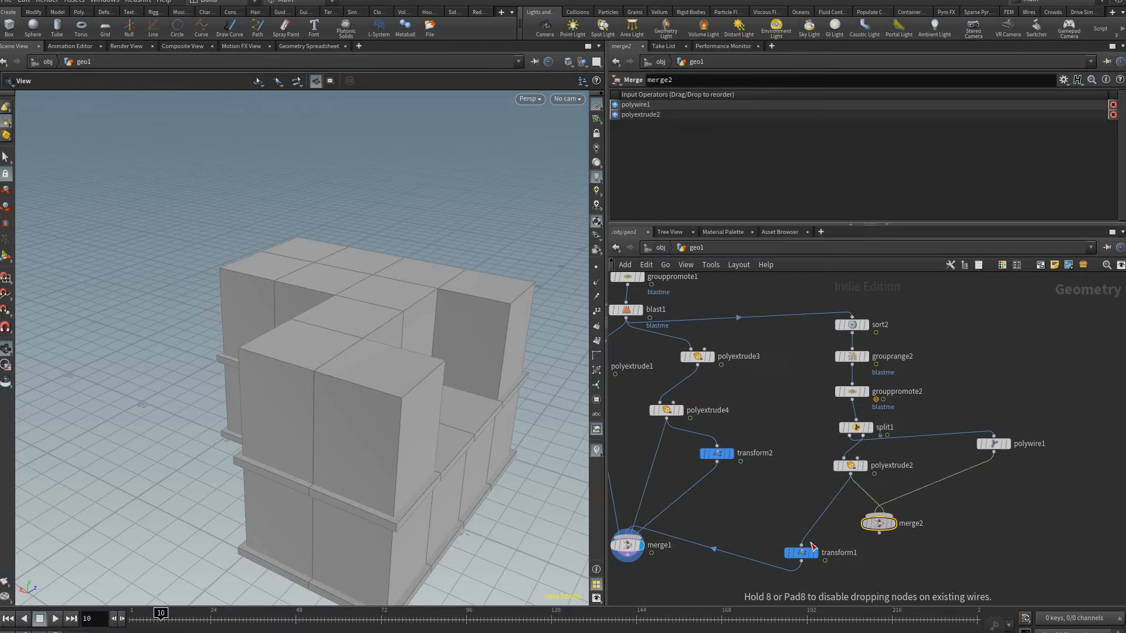
Step: Feed the second Merge into the layer's Transform node and place that Transform beneath it
left_click(878, 531)
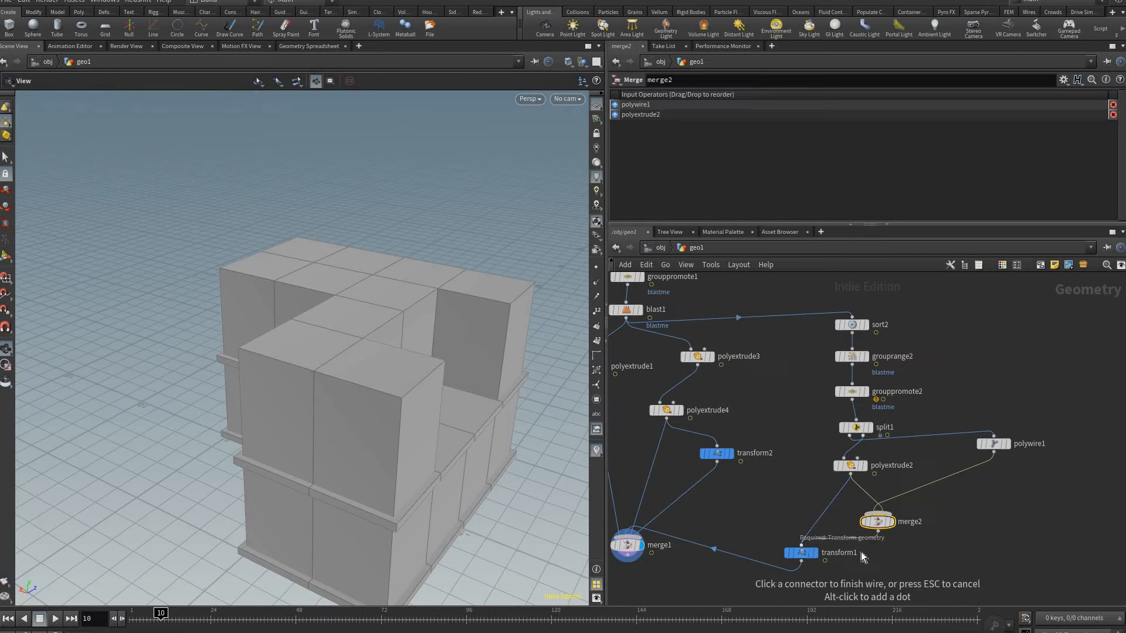
left_click(801, 546)
left_click_drag(801, 553, 856, 550)
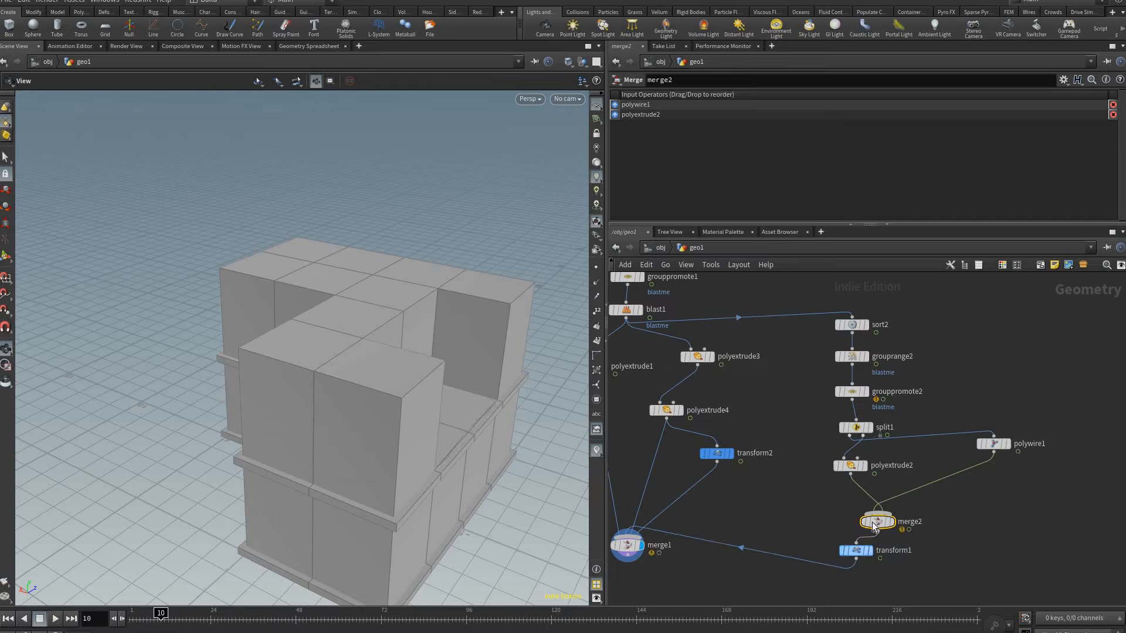
Step: Display the second Merge, its Transform and the final Merge in turn to examine where the wire frame sits on the blocks
left_click(857, 550)
left_click_drag(434, 405, 346, 382)
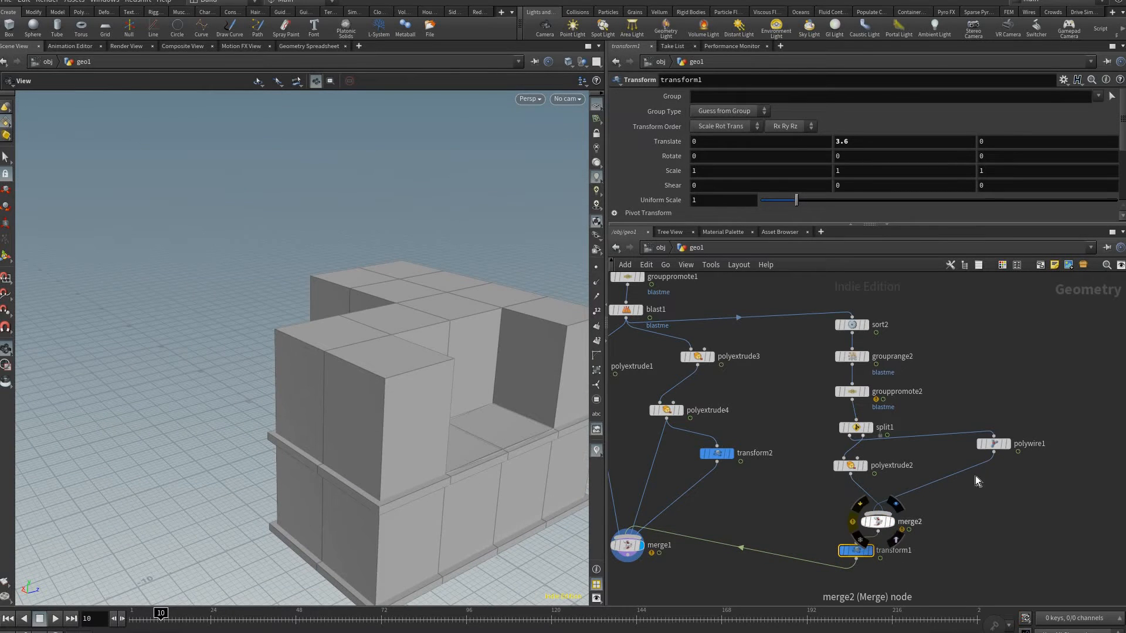
left_click(877, 522)
middle_click_drag(863, 535, 822, 530)
scroll(822, 530, "up", 3)
left_click(861, 528)
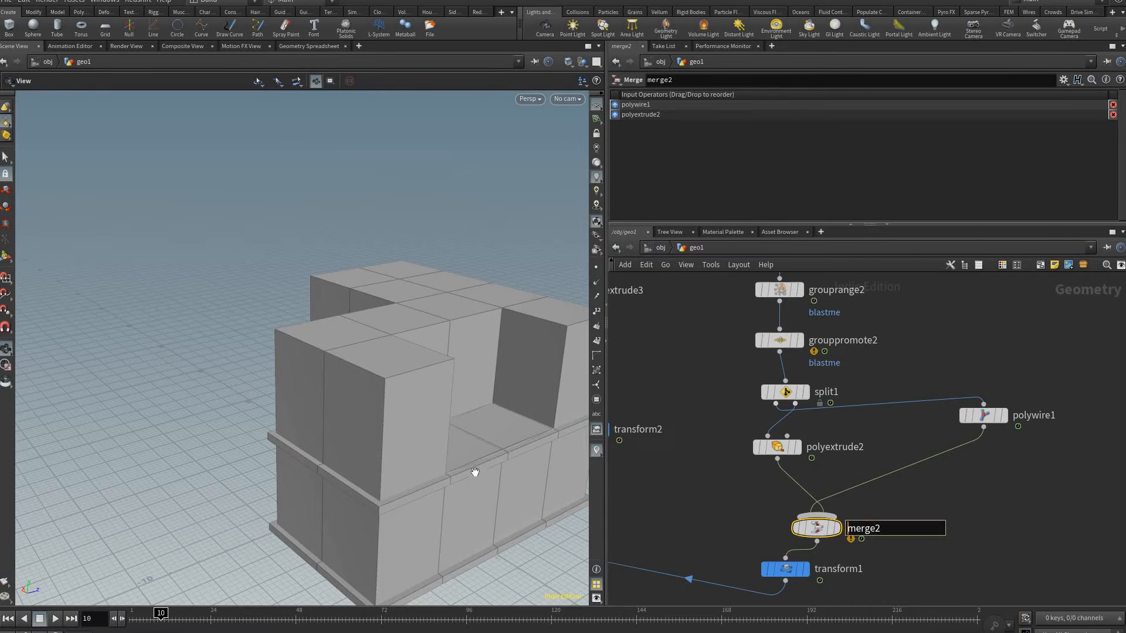
left_click(838, 528)
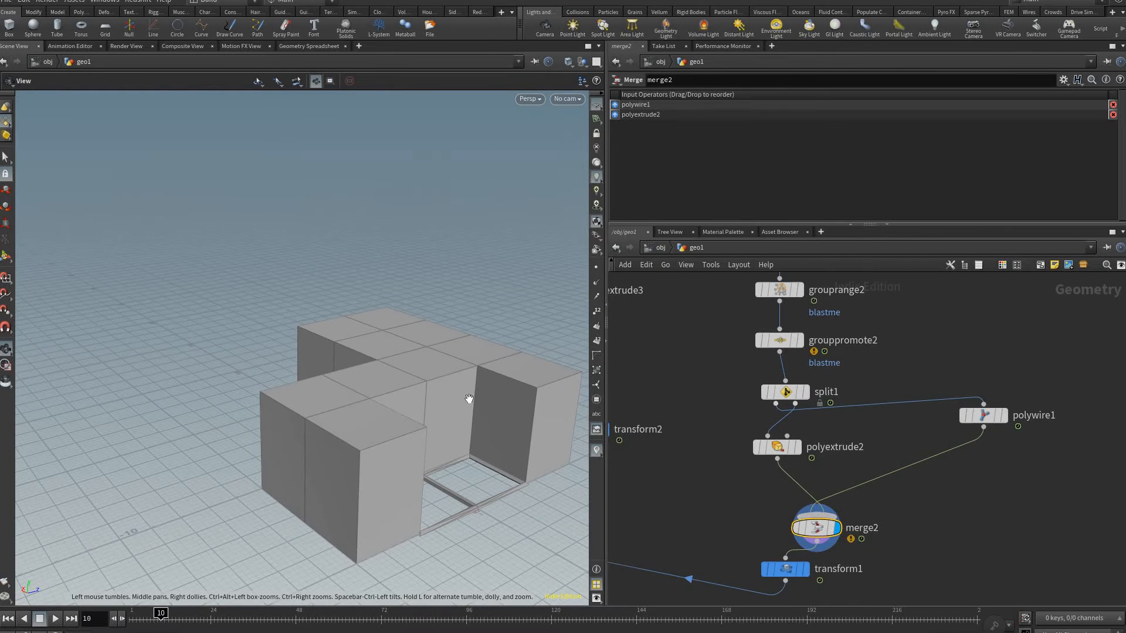
left_click(805, 570)
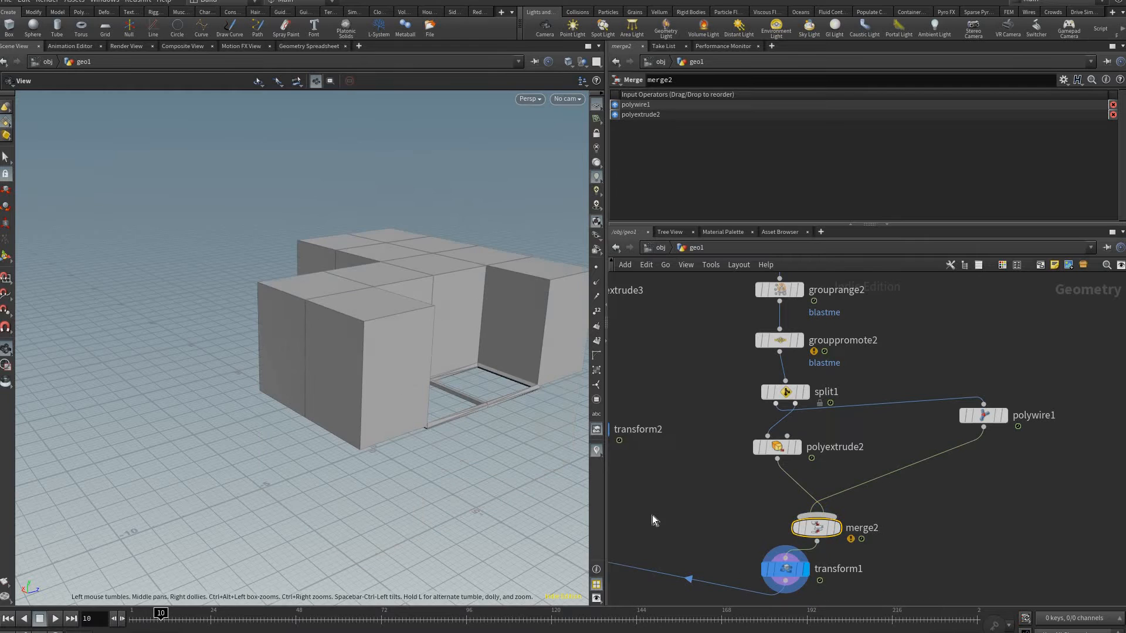
scroll(653, 519, "down", 4)
left_click(667, 516)
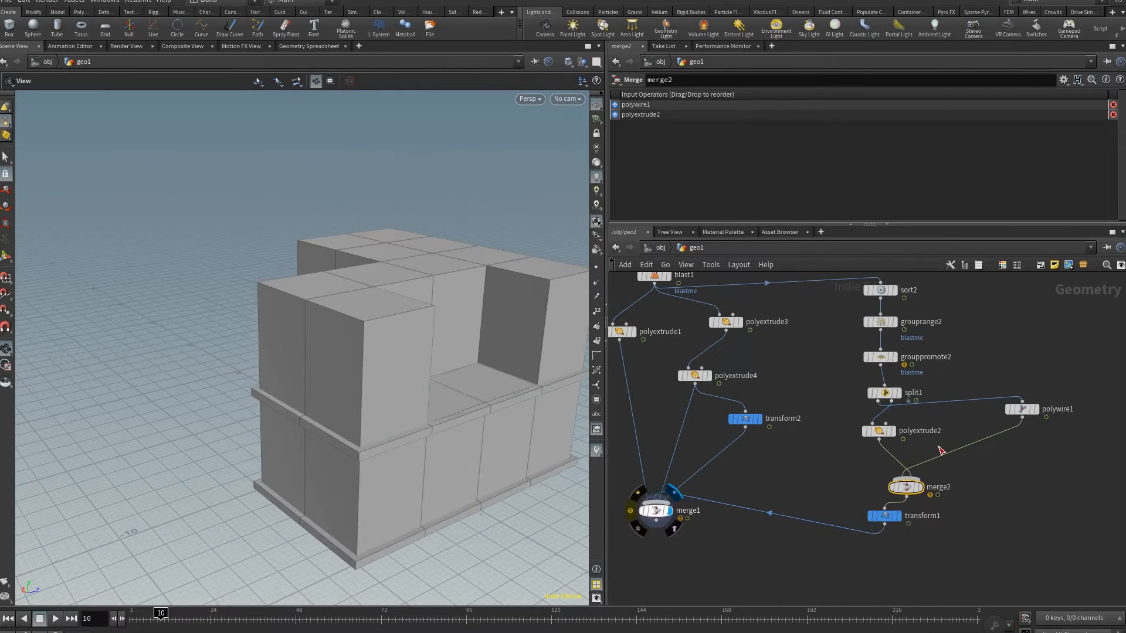
Step: Insert a new Transform node between the PolyWire and the second Merge
middle_click_drag(930, 498, 860, 522)
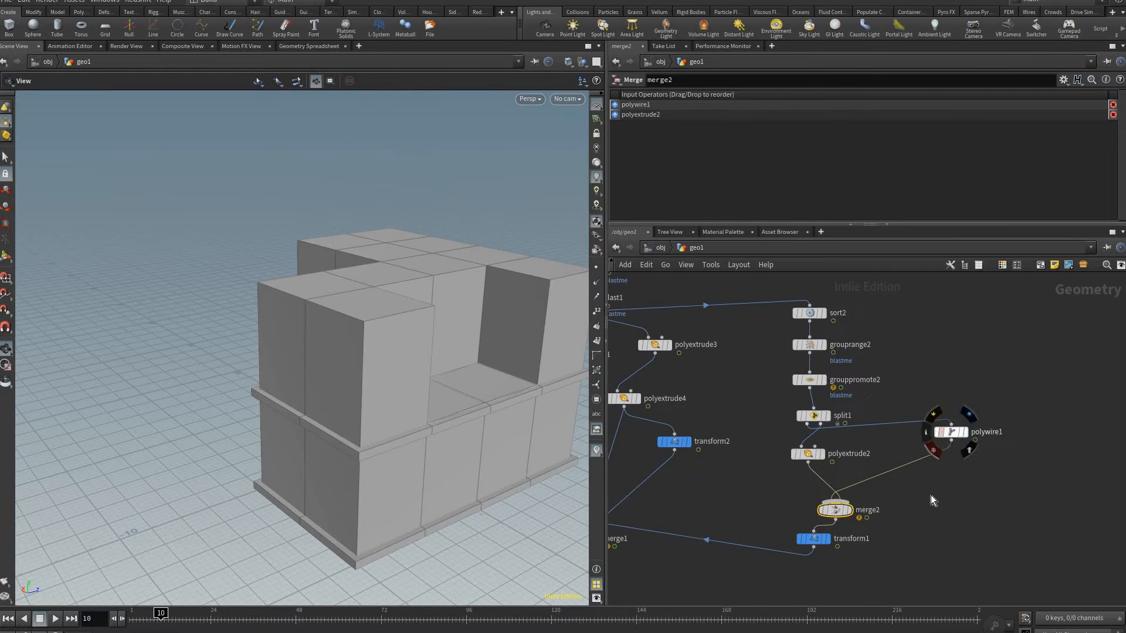
scroll(942, 447, "up", 4)
key("Tab")
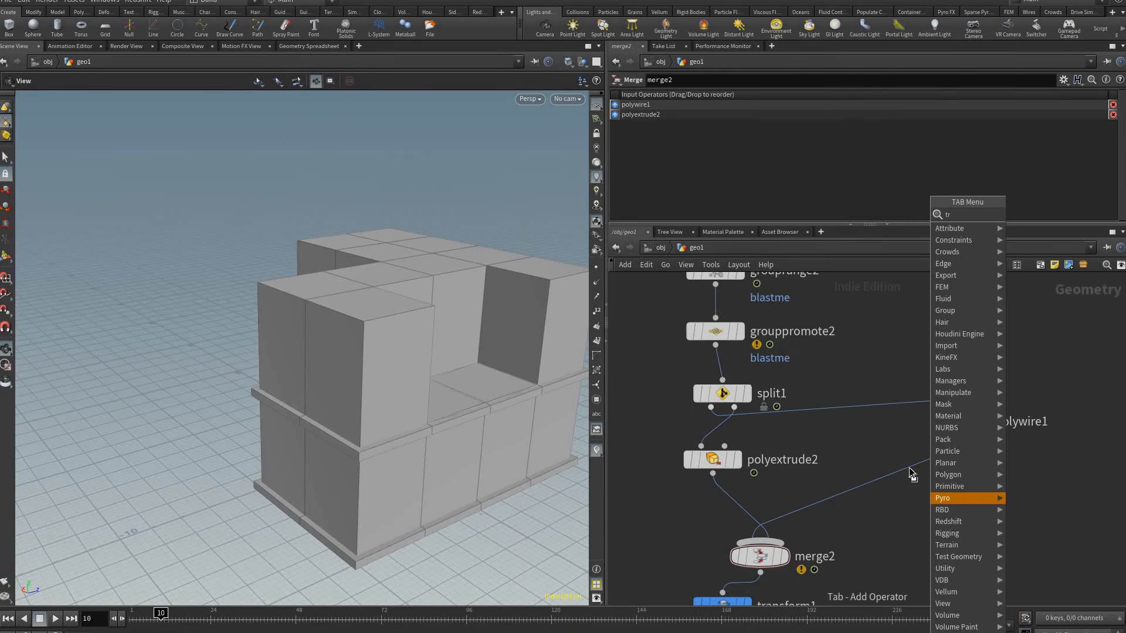
type("tra")
key("Return")
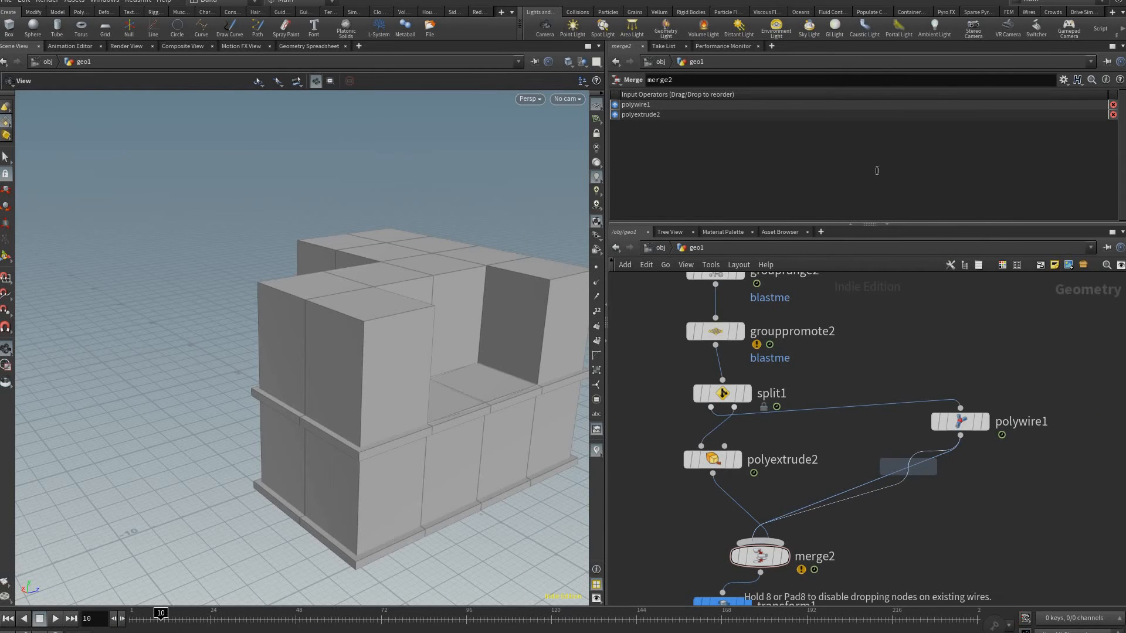
left_click(908, 468)
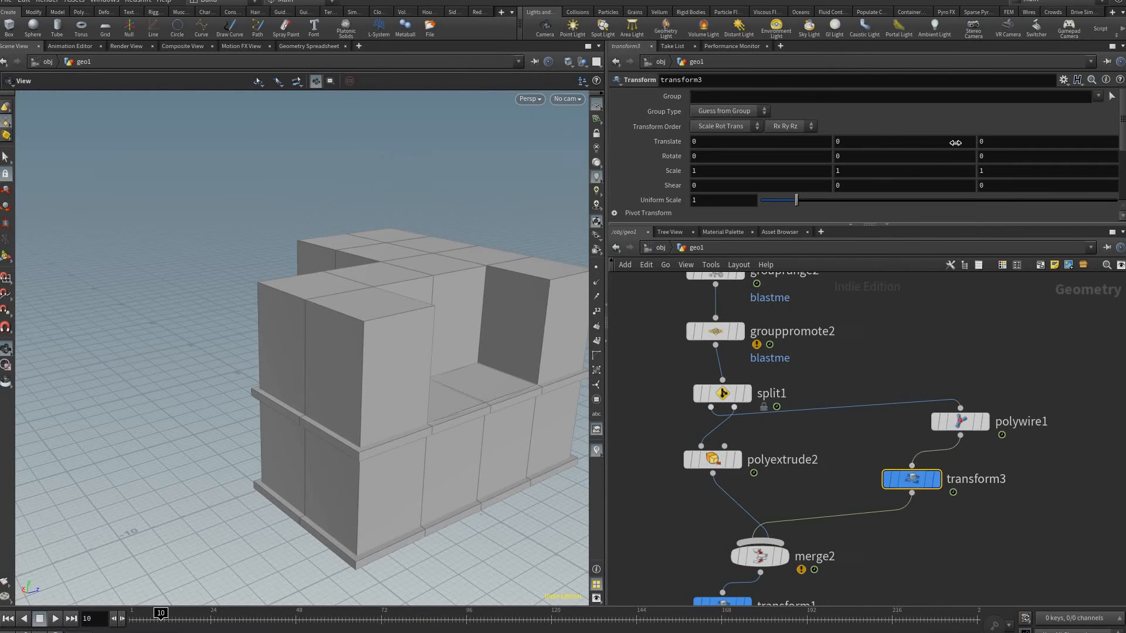
Step: Raise the wire frame by setting the new Transform's Y translation to 1.6
middle_click_drag(862, 144, 422, 413)
left_click_drag(410, 422, 444, 380)
scroll(370, 347, "up", 4)
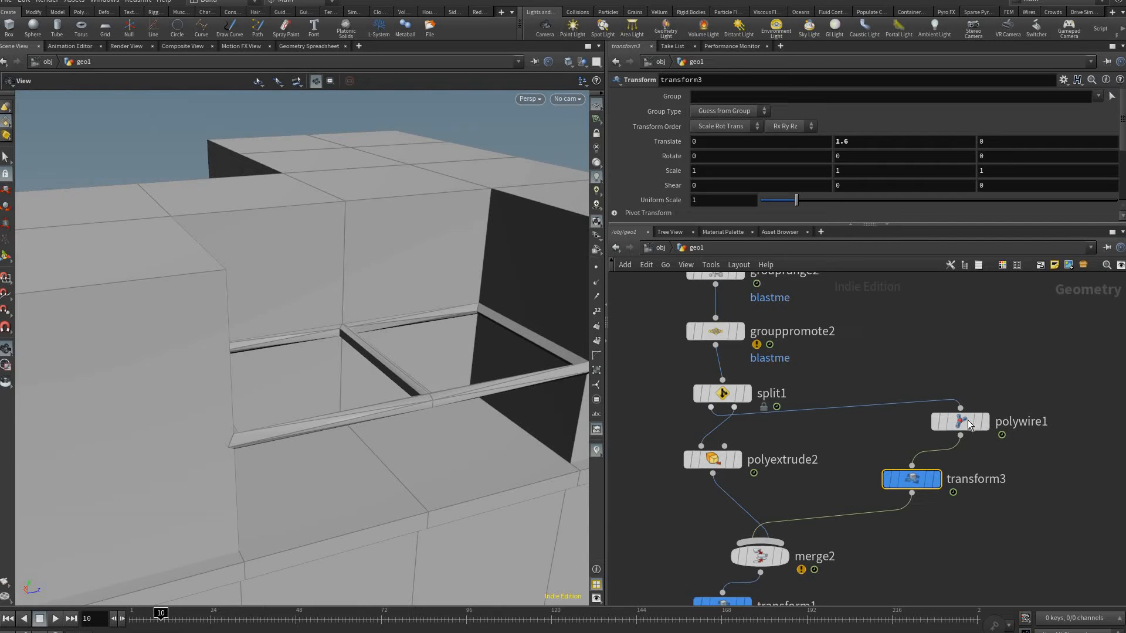
Step: Display the PolyWire result and insert a Divide node between the Split and PolyWire nodes
left_click(986, 422)
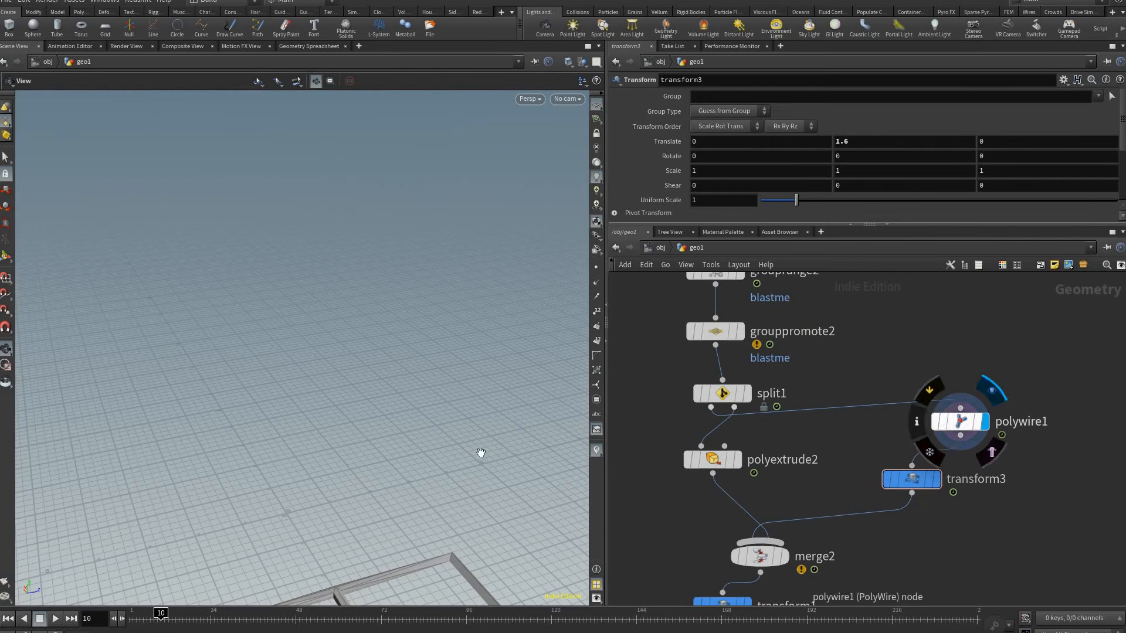
left_click(960, 422)
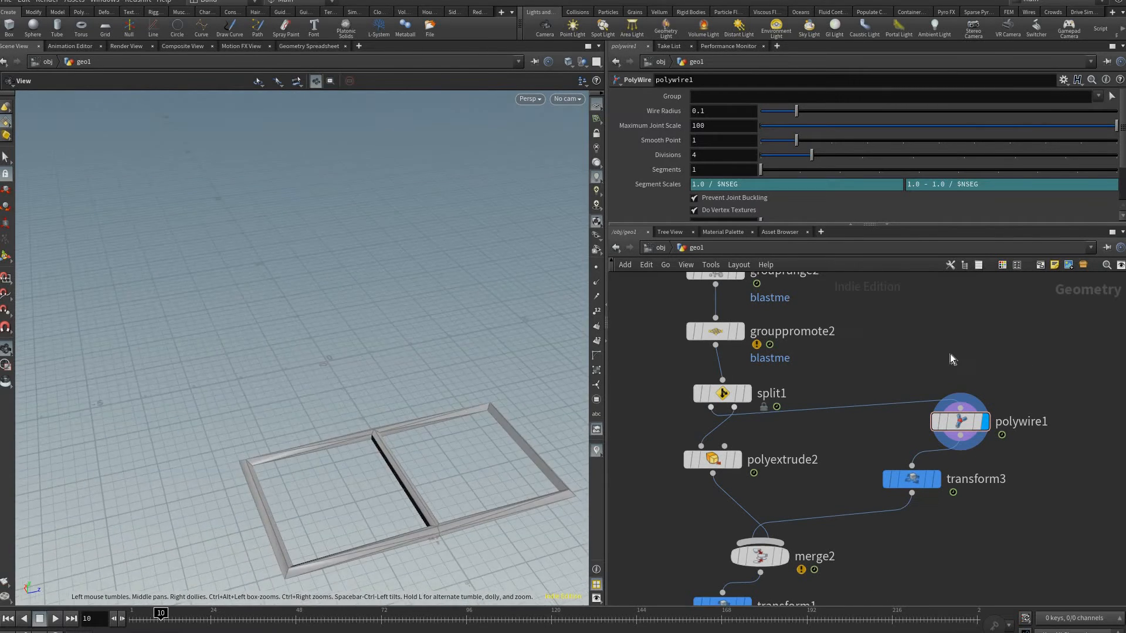
key("Tab")
type("div")
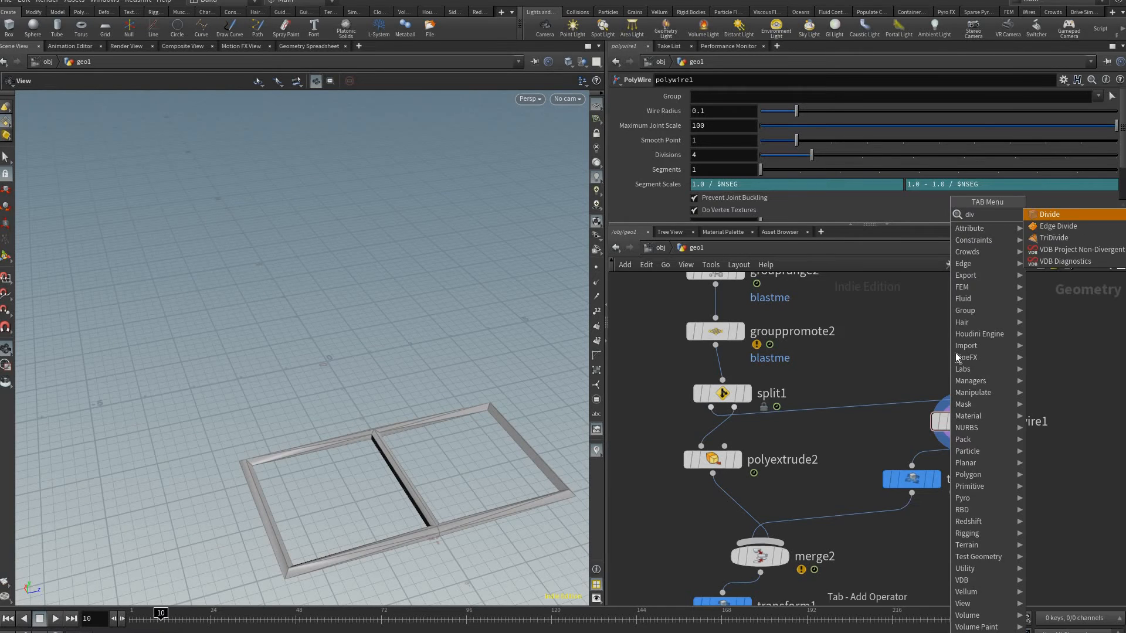
key("Return")
left_click(959, 368)
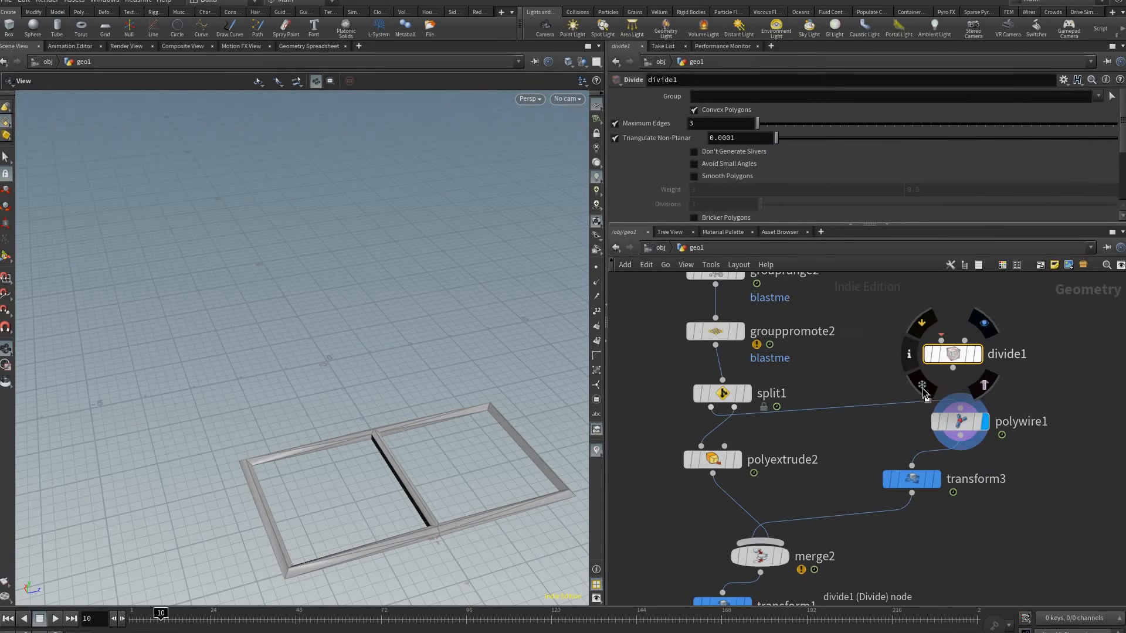
left_click_drag(952, 353, 955, 417)
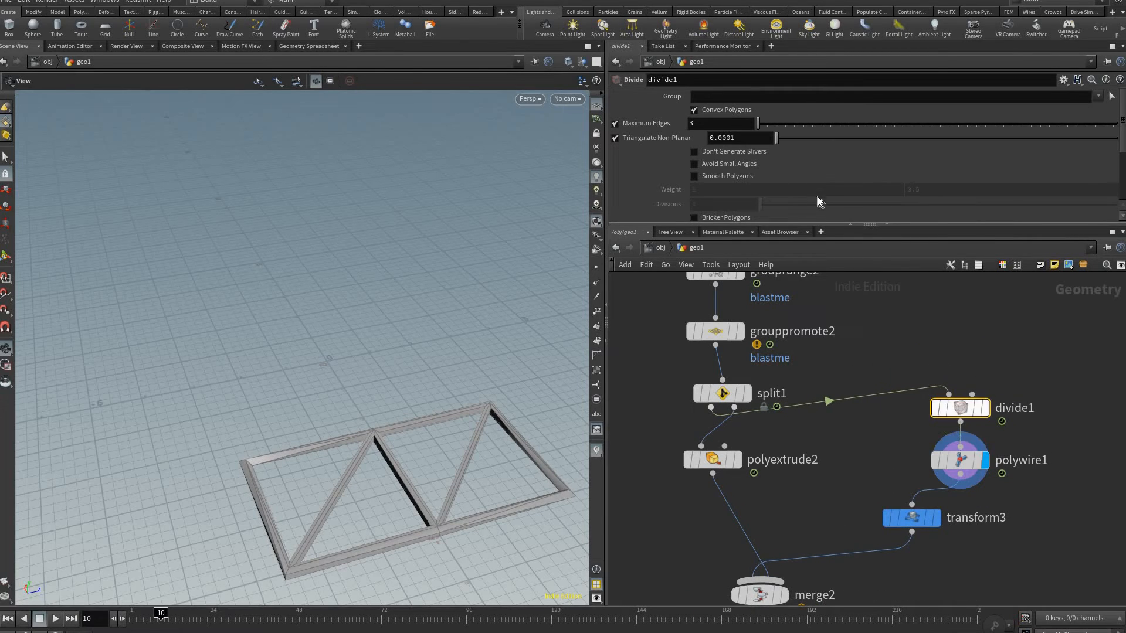
Step: Enable Remove Shared Edges on the Divide node so only the outer outline of the faces is wired
scroll(810, 201, "down", 3)
left_click(758, 189)
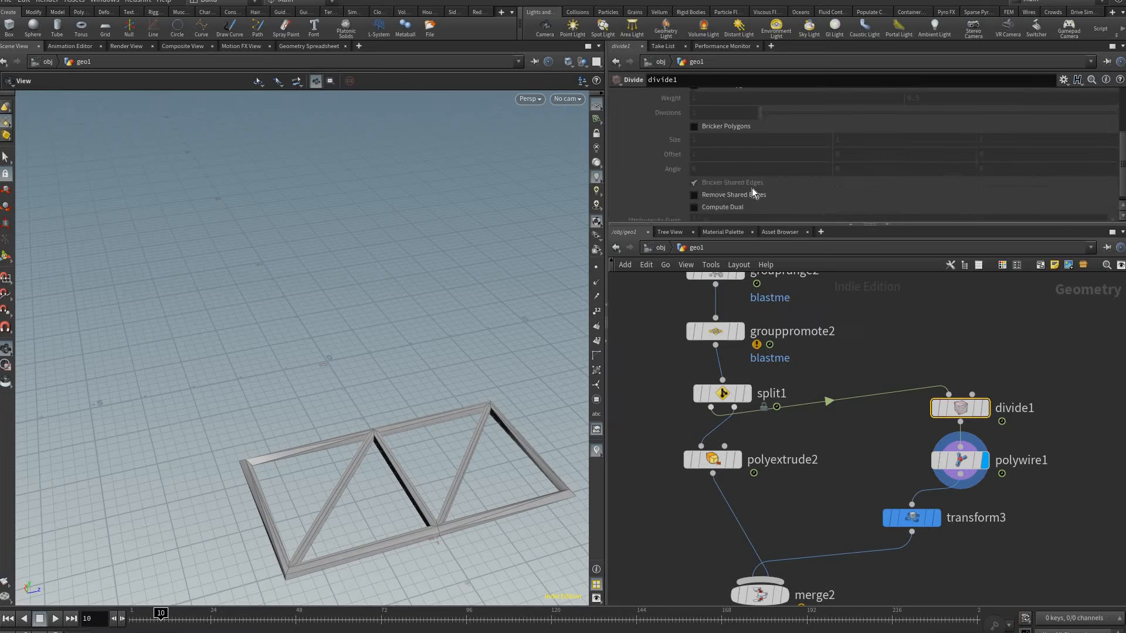
scroll(756, 188, "down", 1)
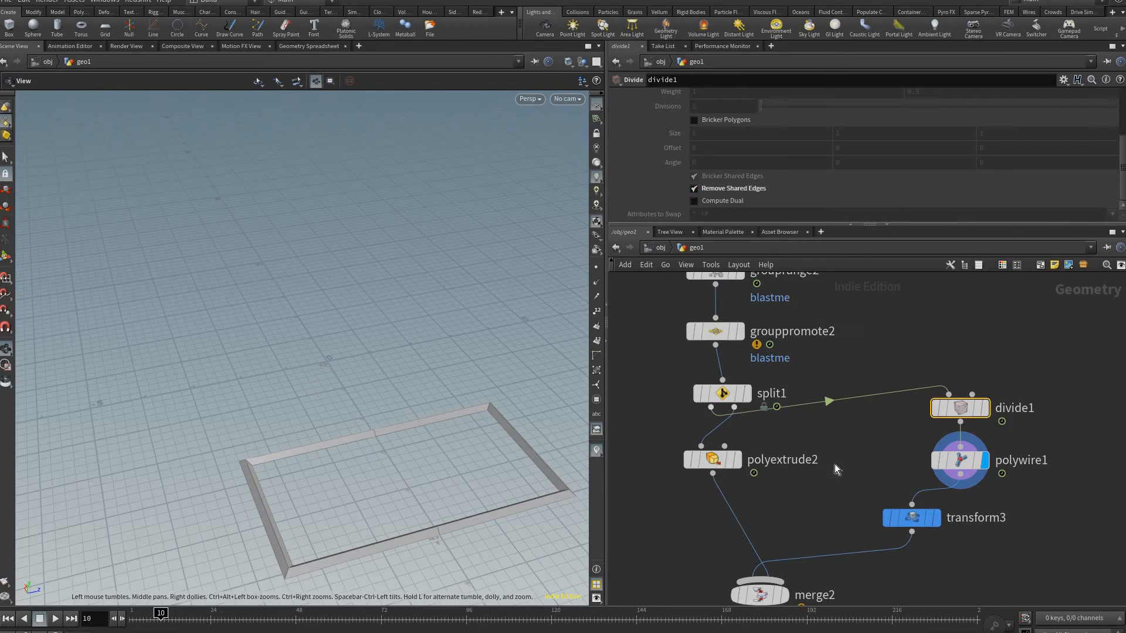
Step: Move the final Merge node further down the network and display its result
middle_click_drag(933, 541, 943, 403)
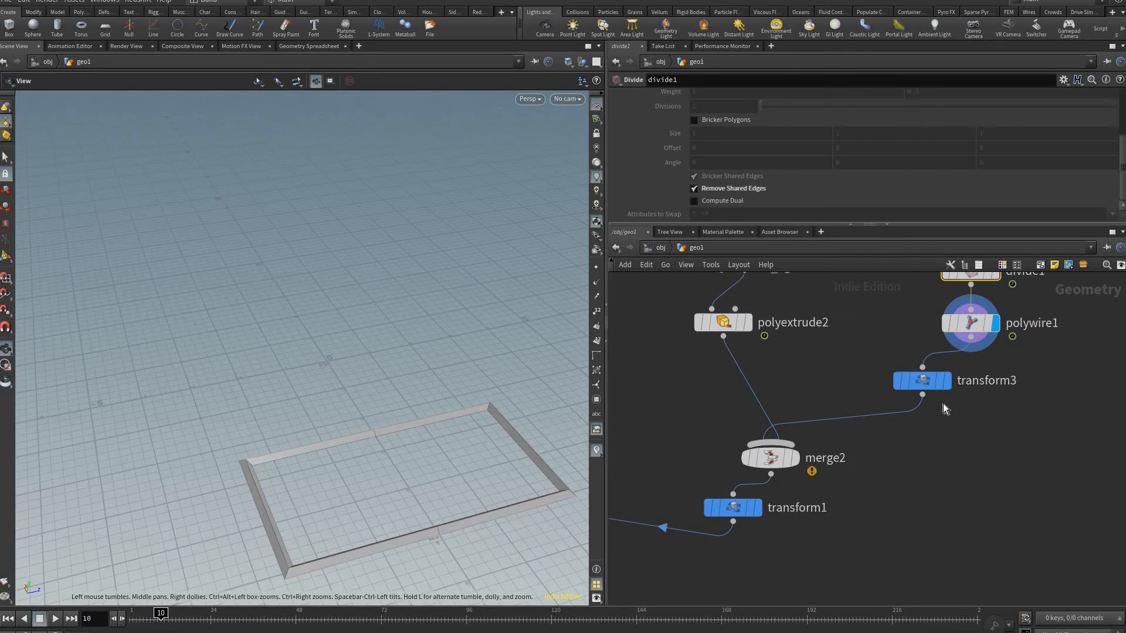
middle_click_drag(653, 482, 762, 484)
scroll(650, 537, "down", 1)
middle_click_drag(649, 538, 751, 508)
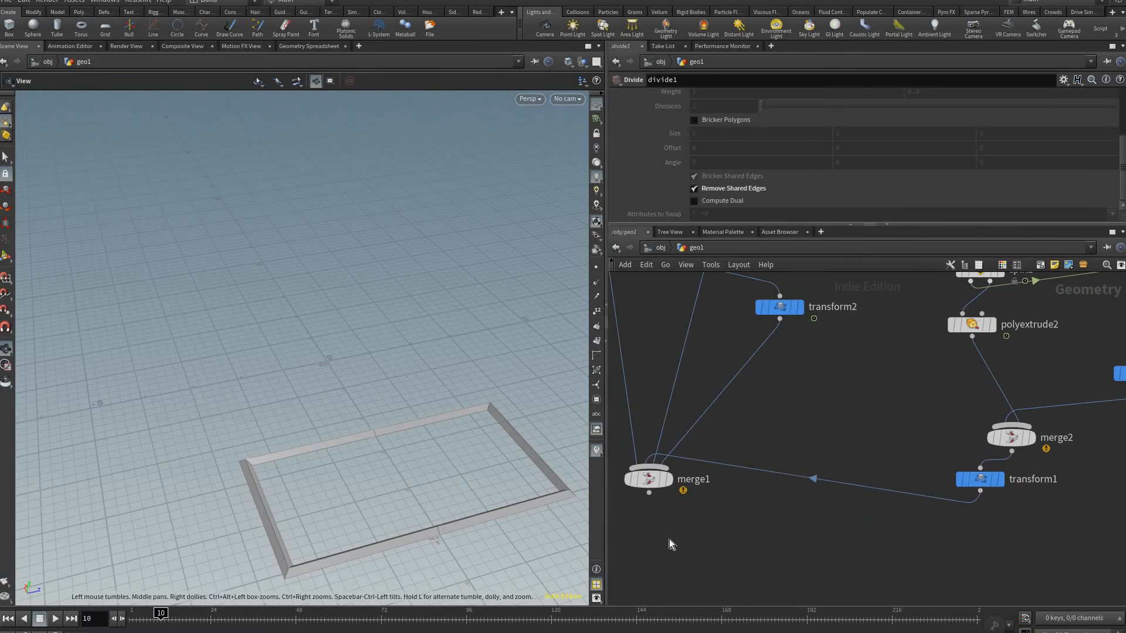
left_click_drag(648, 480, 650, 540)
left_click(675, 514)
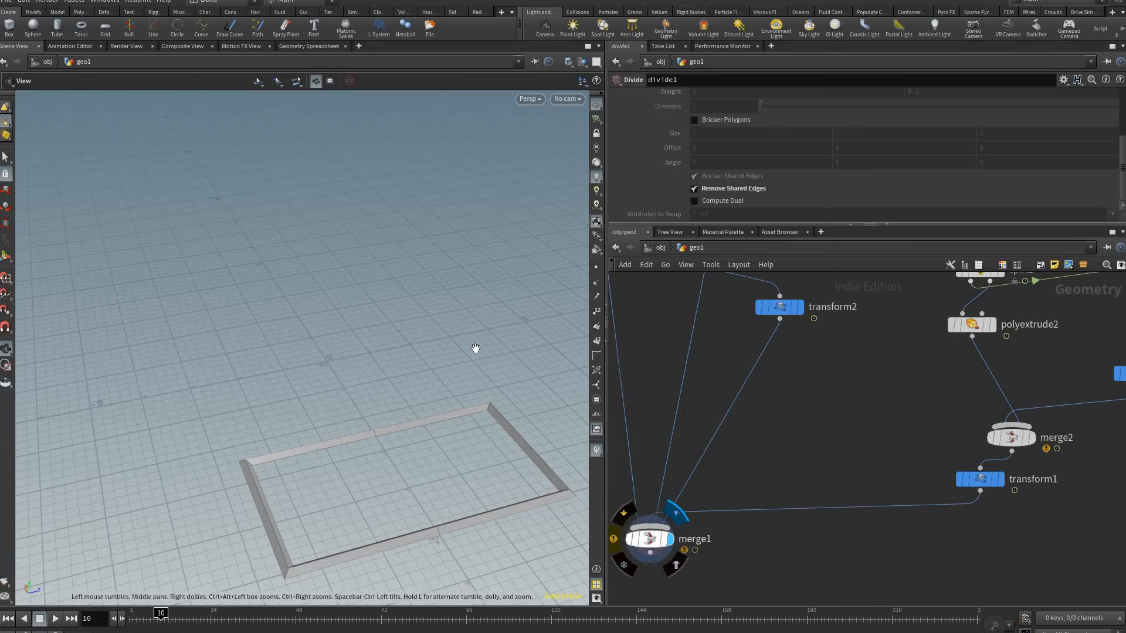
Step: Scrub the timeline to frame 29 and examine the railings around the open block areas from several angles
left_click_drag(421, 383, 292, 332)
right_click_drag(291, 332, 307, 448)
left_click_drag(307, 447, 188, 405)
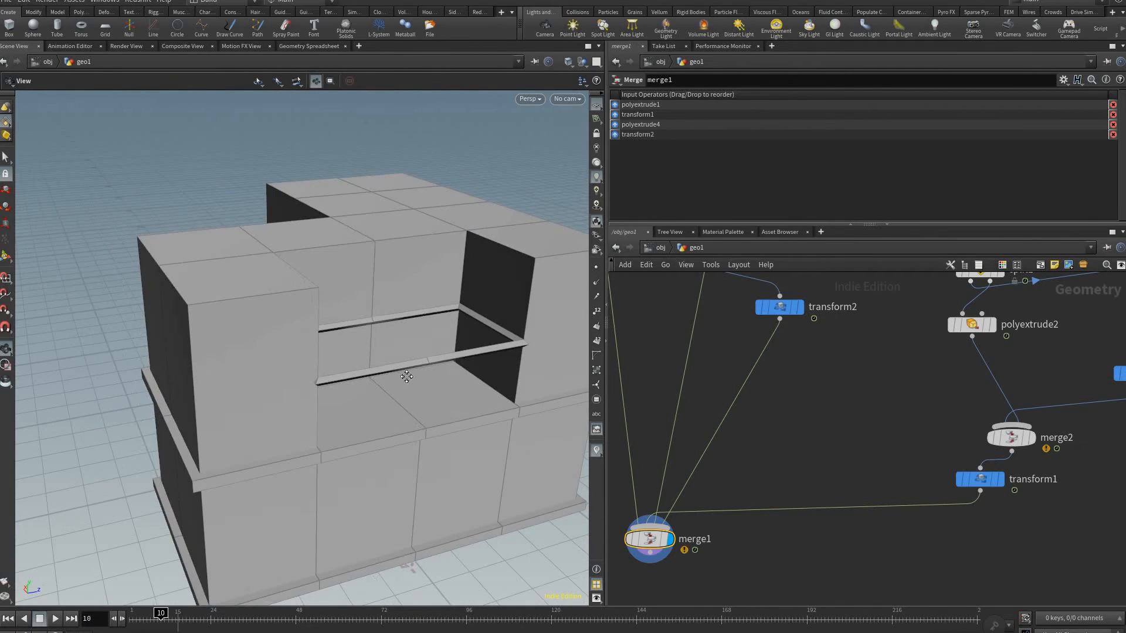
key("Up")
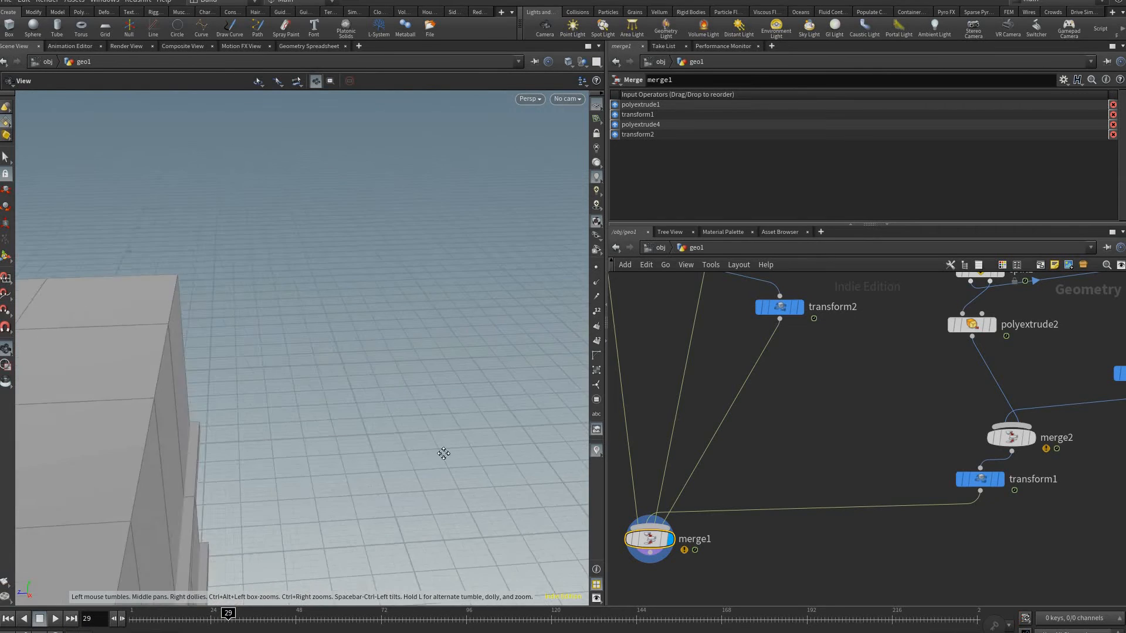
left_click_drag(385, 524, 310, 414)
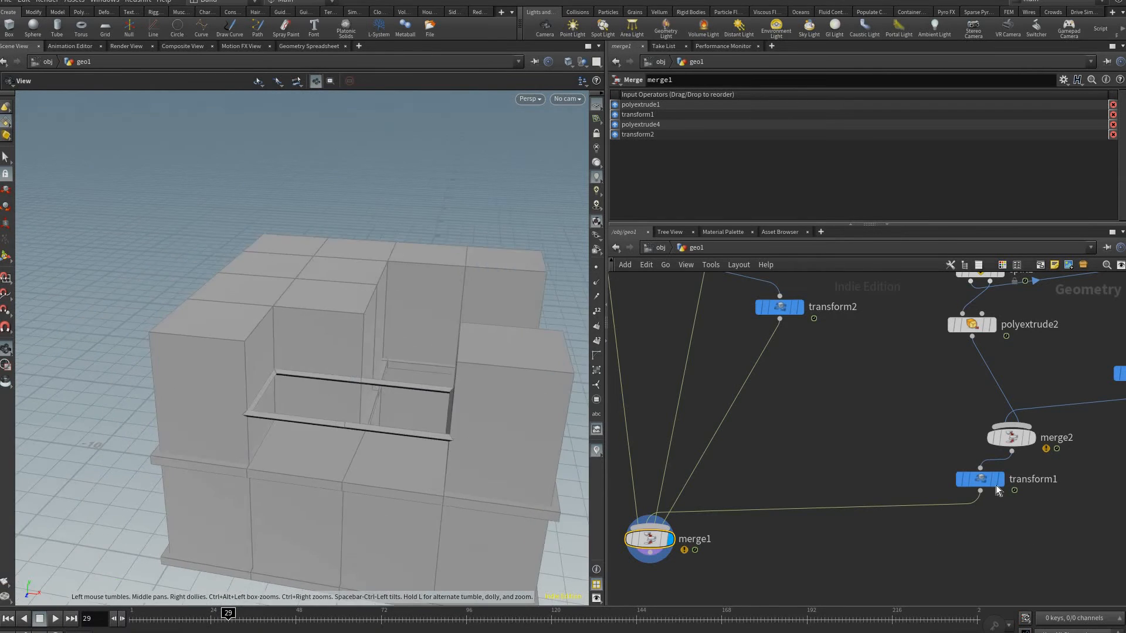
Step: Shift the Divide, PolyWire and railing Transform nodes further away from the Split node to open up space in the railing branch
left_click_drag(369, 446, 352, 408)
middle_click_drag(962, 411, 723, 432)
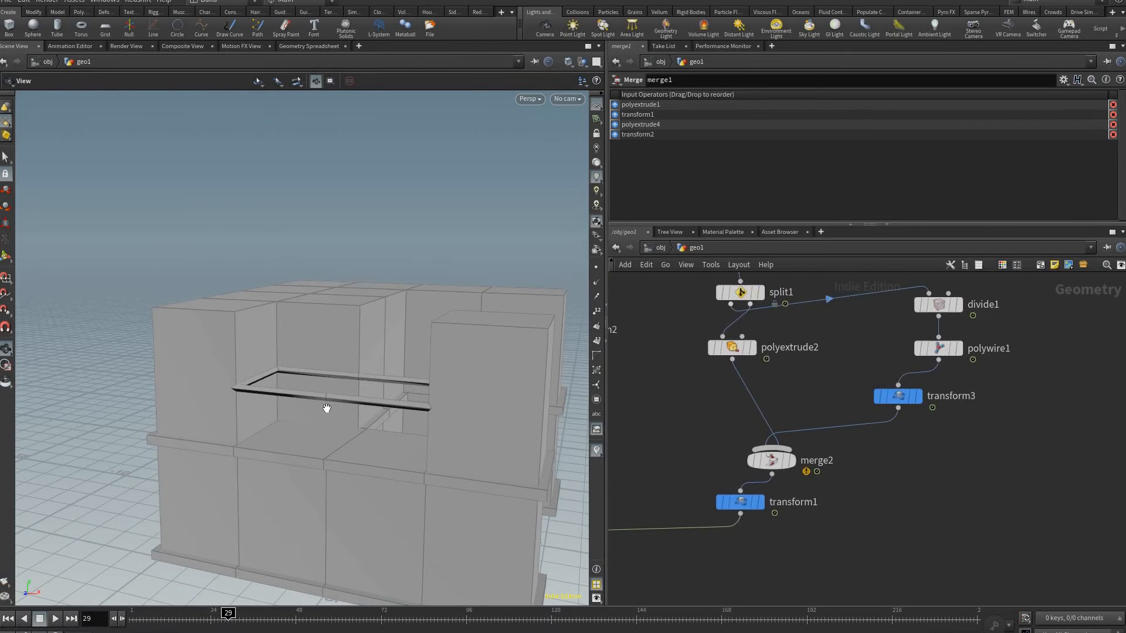
middle_click_drag(985, 353, 878, 414)
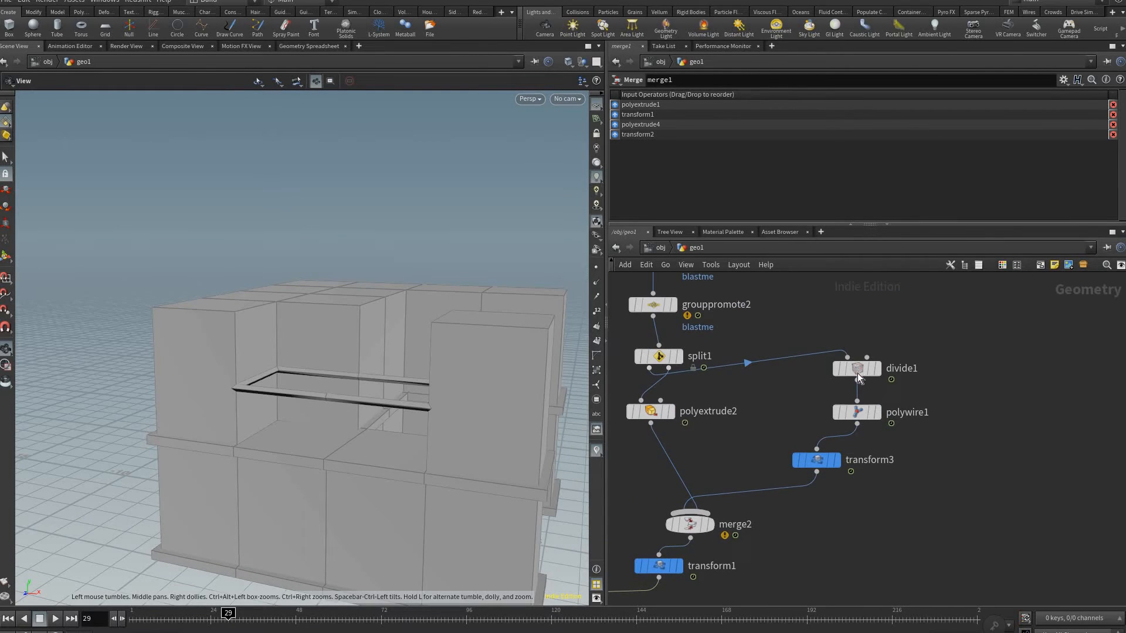
scroll(880, 413, "up", 3)
scroll(888, 469, "down", 2)
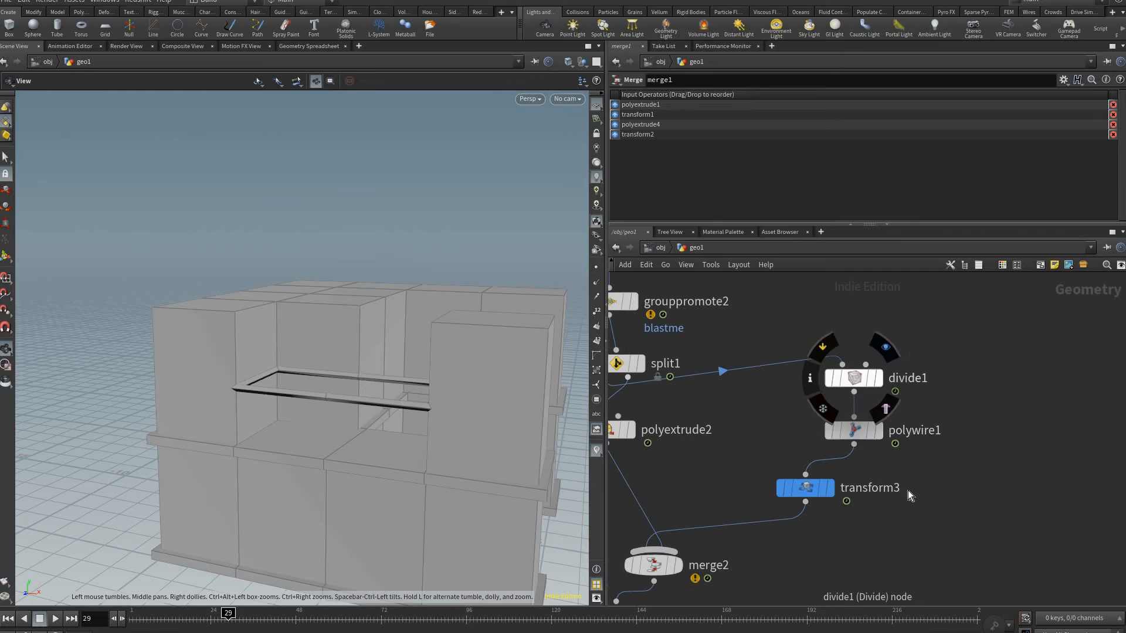
left_click_drag(854, 378, 889, 376)
left_click_drag(854, 430, 889, 430)
mouse_move(805, 488)
left_mouse_down()
mouse_move(908, 490)
mouse_move(898, 490)
left_mouse_up()
Step: Display the Divide output and the upper layer's Merge result in turn and inspect the railing position
left_click(920, 344)
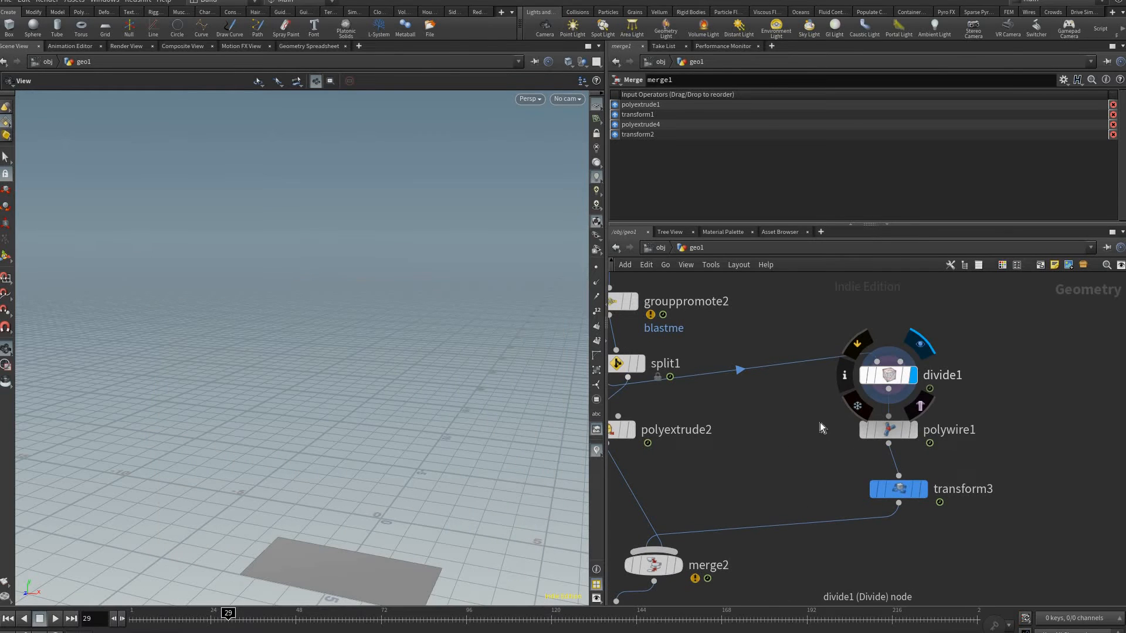
left_click(686, 535)
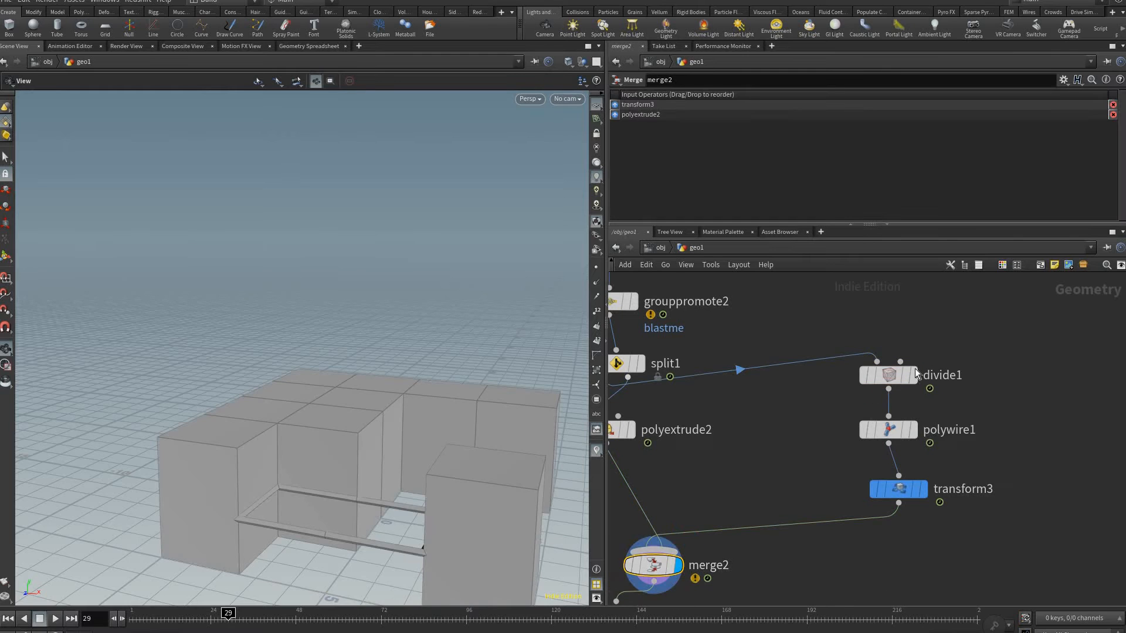
mouse_move(293, 375)
left_mouse_down()
mouse_move(363, 393)
mouse_move(366, 410)
mouse_move(358, 405)
left_mouse_up()
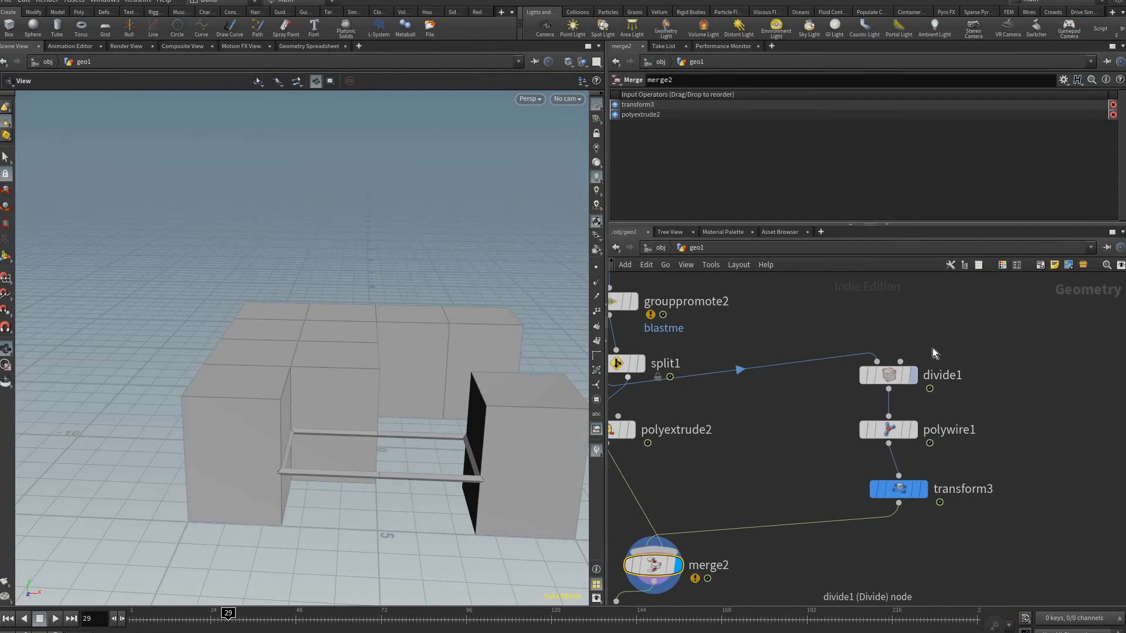
Step: Add a PolyExtrude node fed by the Divide node, display it and set its Distance to 2
key("Tab")
type("polyex")
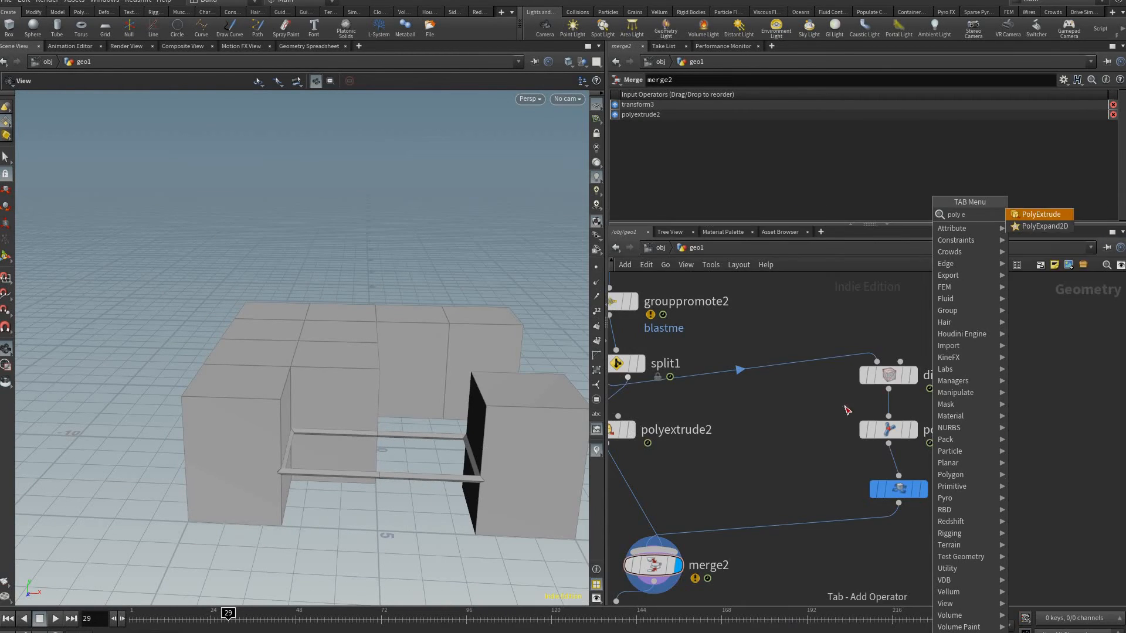
key("Return")
left_click(833, 432)
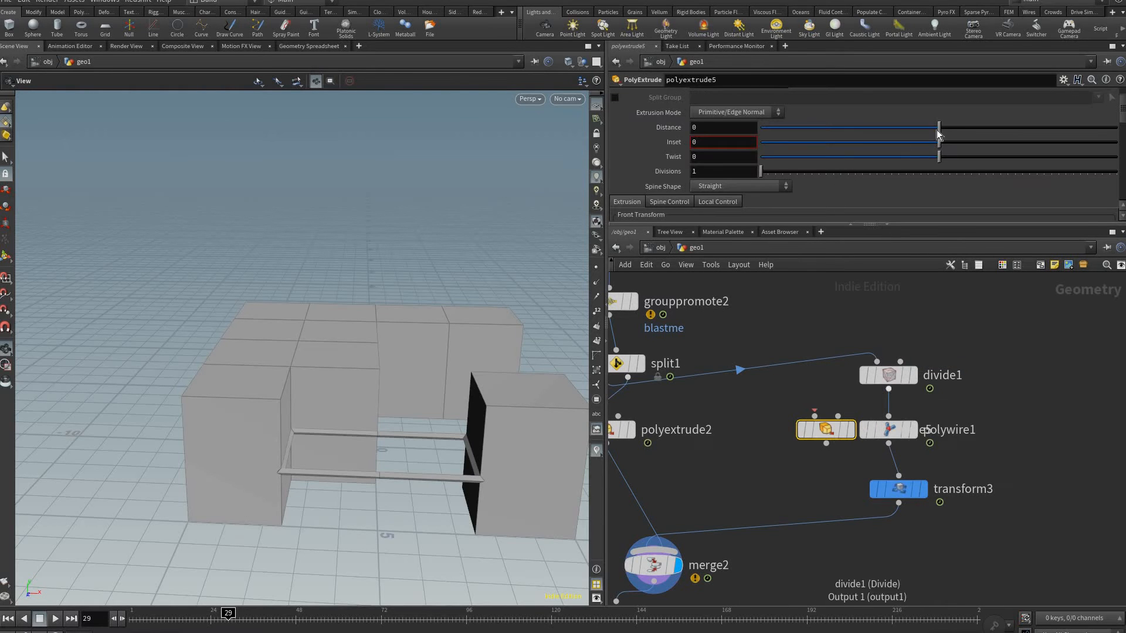
left_click_drag(889, 388, 826, 416)
left_click(850, 429)
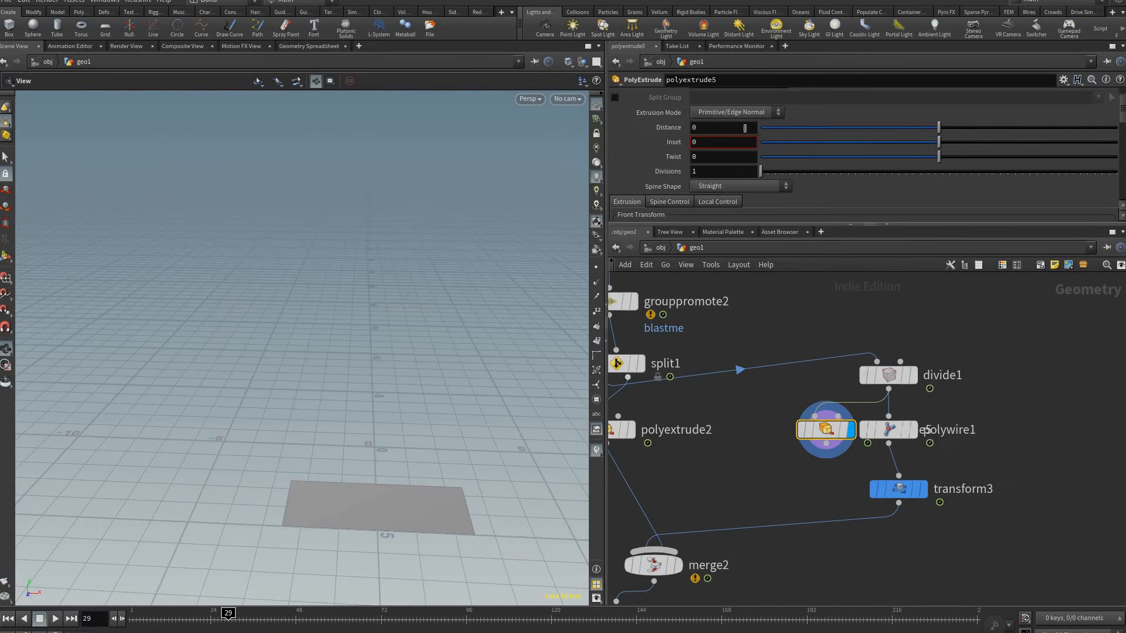
middle_click_drag(745, 128, 925, 445)
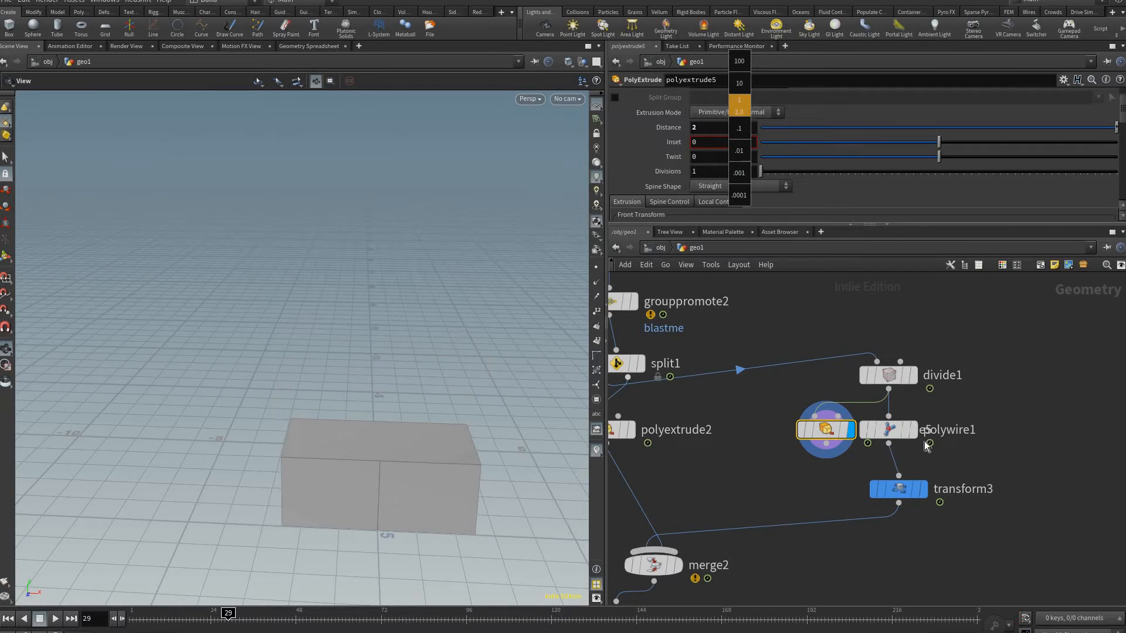
Step: Move the PolyWire node below the new PolyExtrude, connect the extrusion into it and display the wired result
left_click_drag(891, 431, 907, 486)
left_click(826, 444)
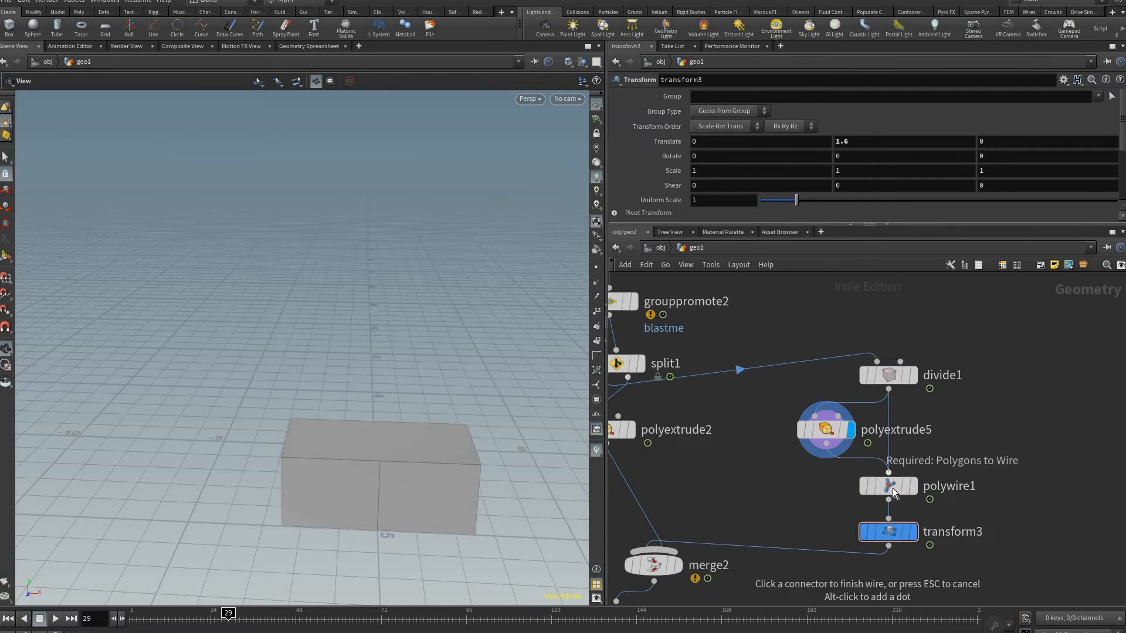
left_click(894, 491)
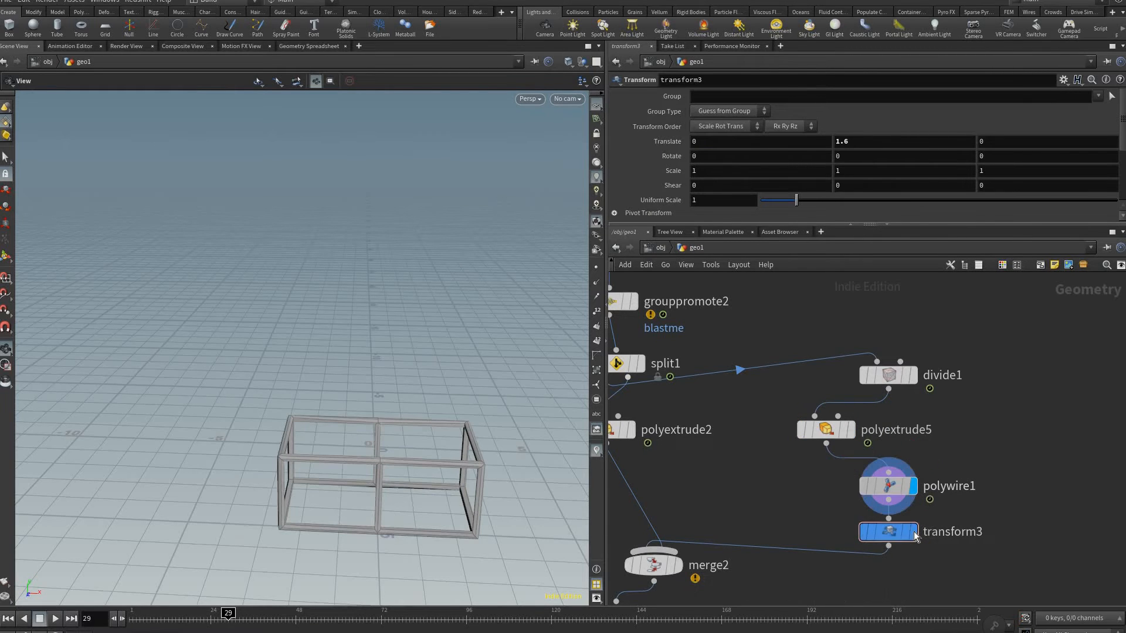
left_click(888, 486)
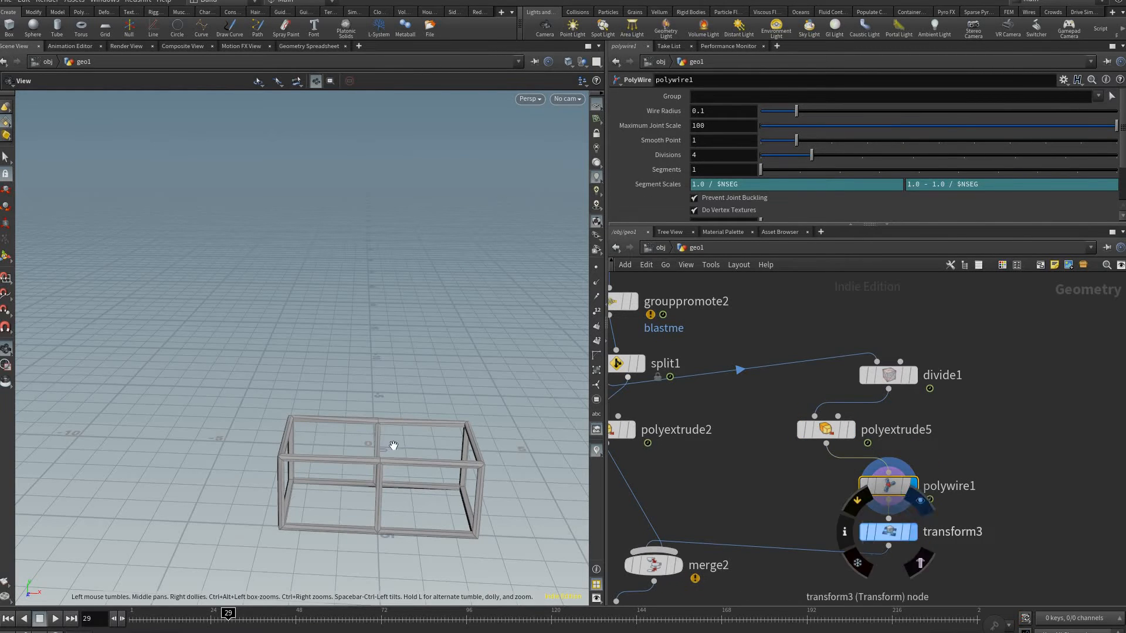
Step: Display the upper layer's Merge and then the final Merge to check the wire cage against the blocks
left_click(911, 532)
left_click(685, 534)
left_click(654, 566)
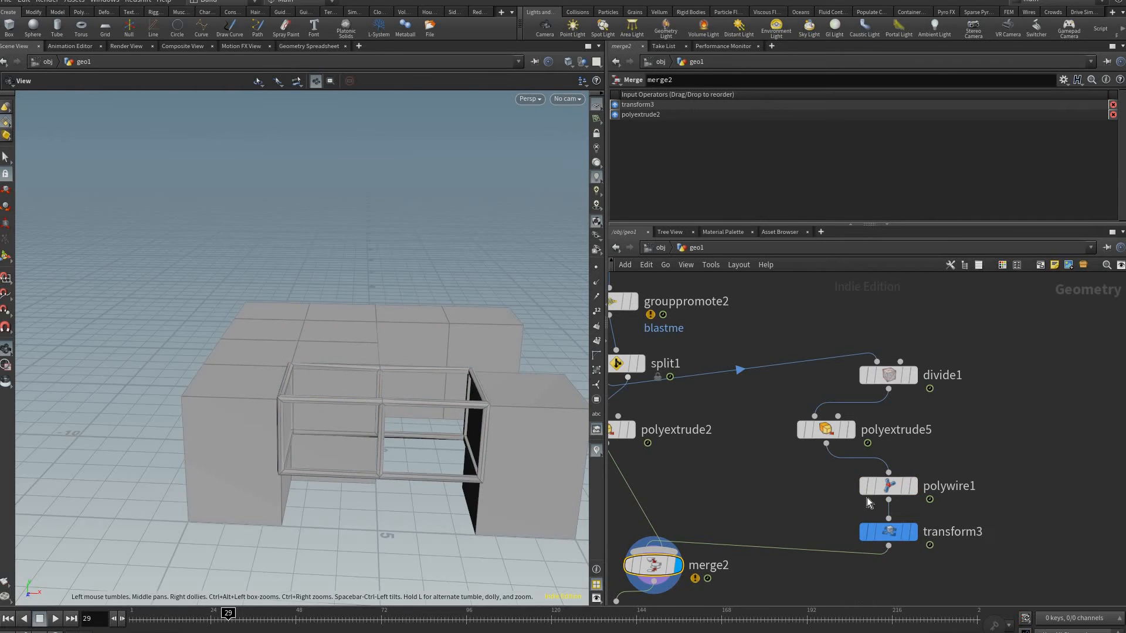
left_click_drag(329, 446, 387, 445)
middle_click_drag(812, 498, 949, 366)
scroll(792, 502, "down", 3)
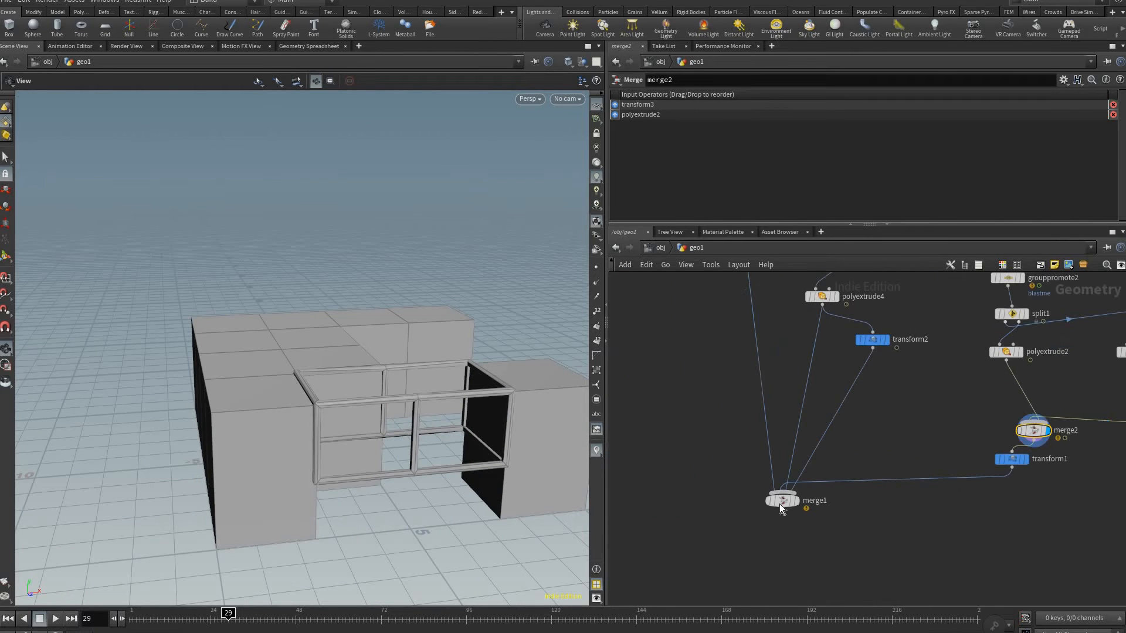
left_click(795, 500)
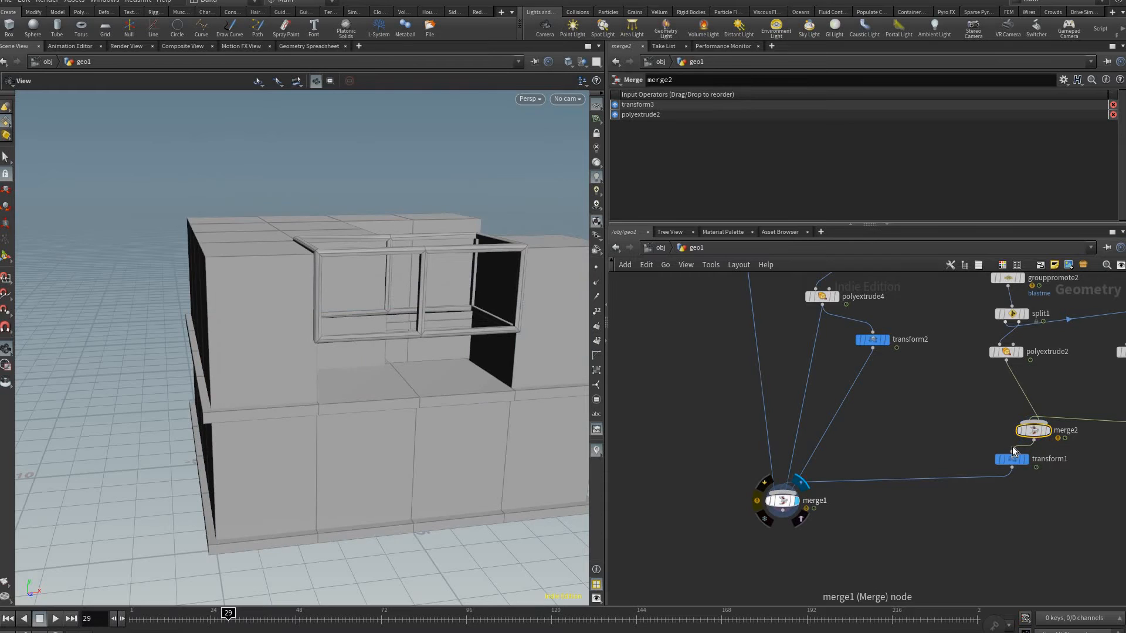
Step: Try lowering the railings by setting the railing Transform's Y translation to 1
mouse_move(1013, 451)
middle_mouse_down()
mouse_move(864, 468)
mouse_move(997, 442)
middle_mouse_up()
scroll(864, 468, "up", 1)
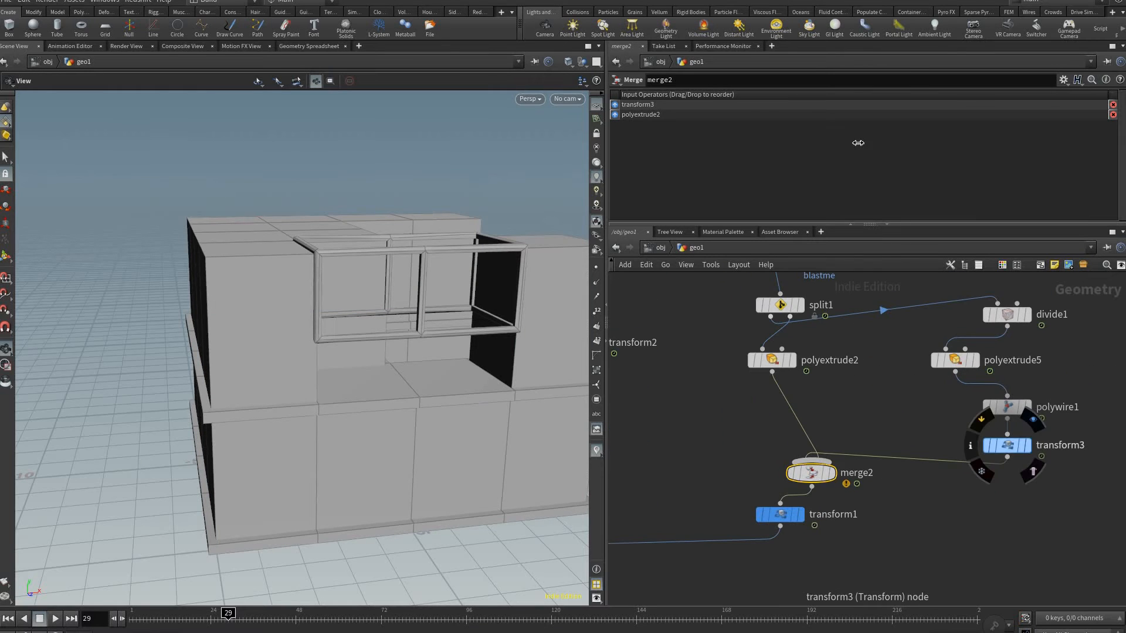
left_click(1007, 445)
middle_click_drag(874, 142, 966, 343)
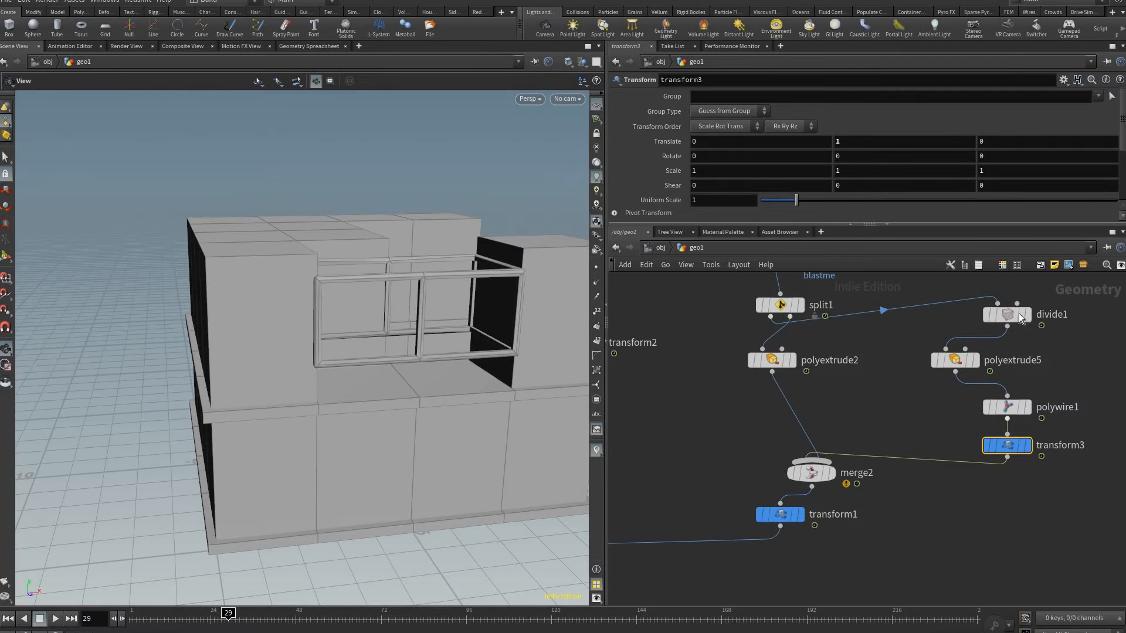
Step: Reset the railing Transform's translation to 0 and delete that Transform node from the railing branch
middle_click(864, 138)
left_click(864, 139)
type("0..")
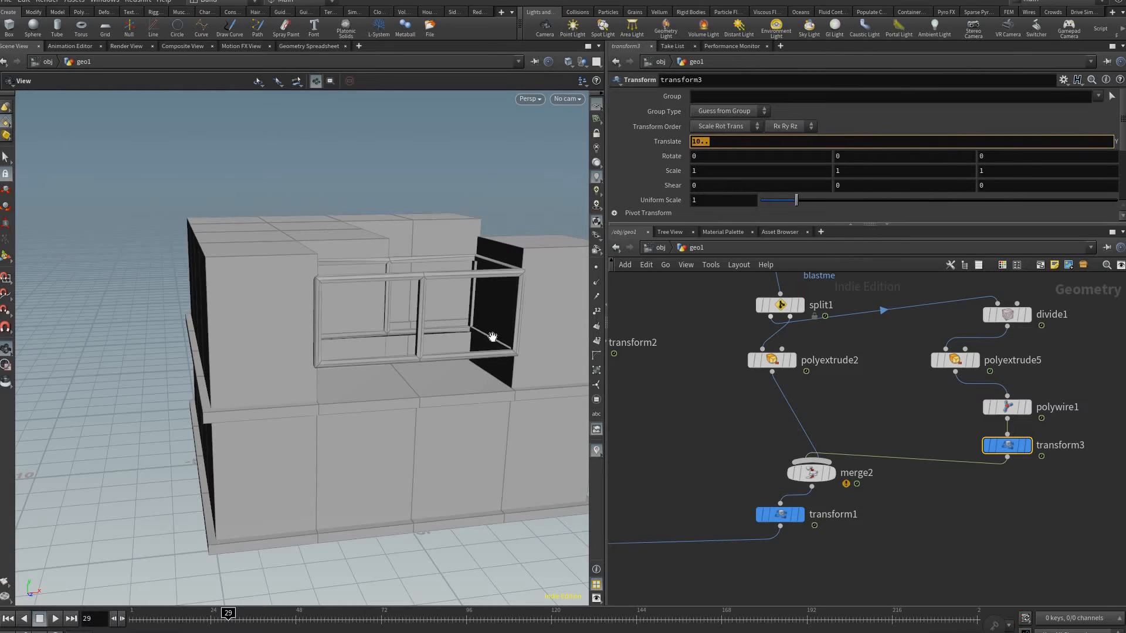
key("Return")
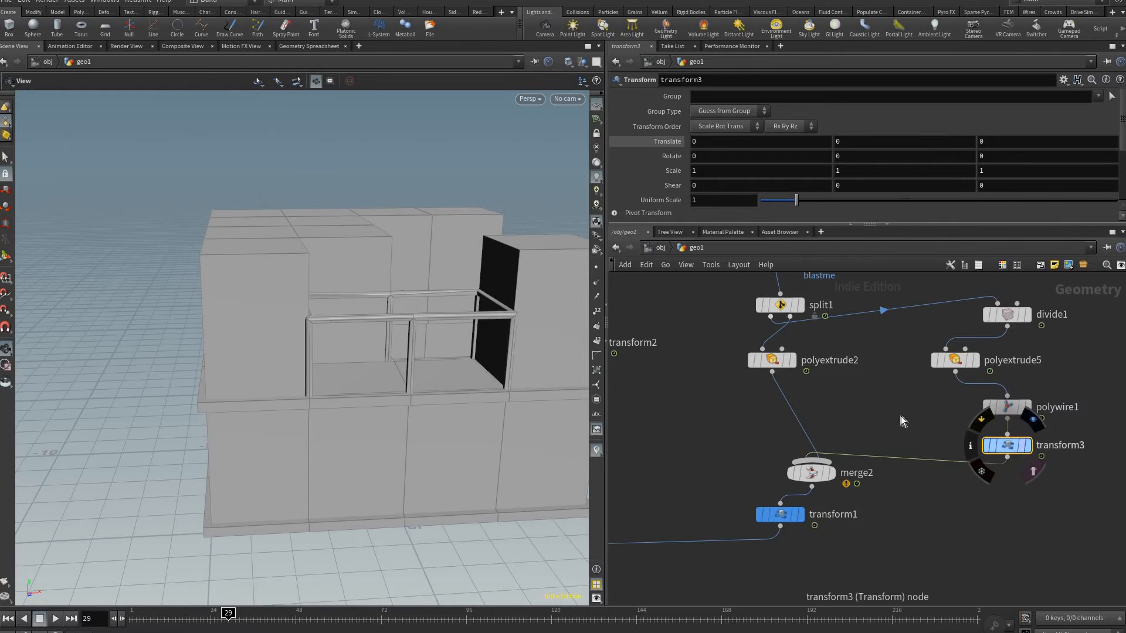
key("Delete")
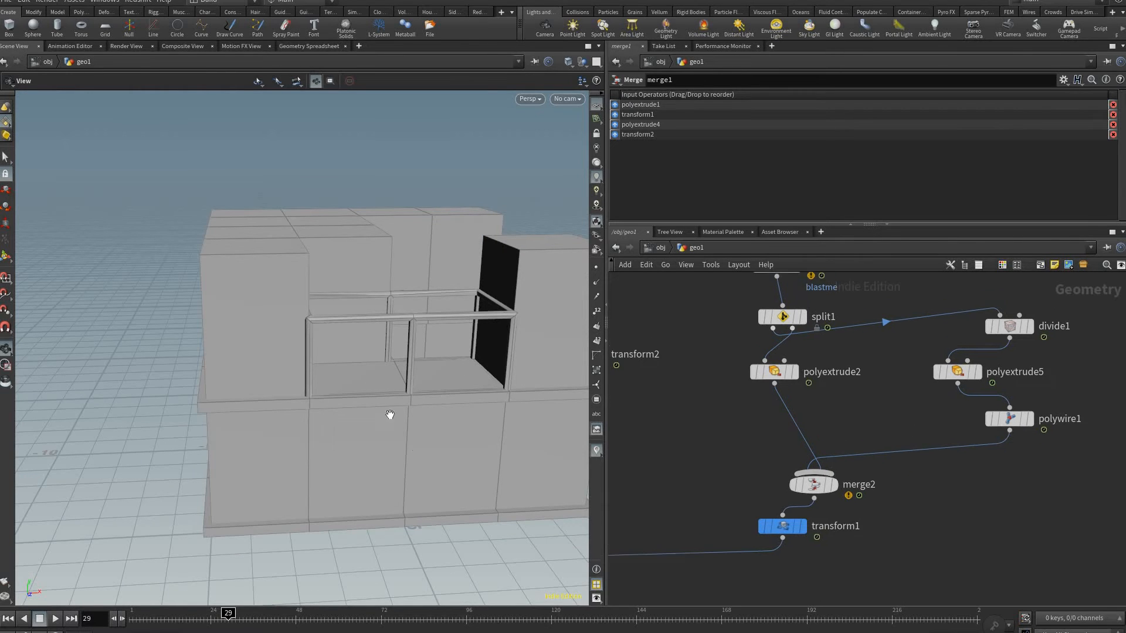
Step: Scrub the timeline to frame 37 and examine the full-height railings around the open block areas
left_click_drag(389, 407, 341, 391)
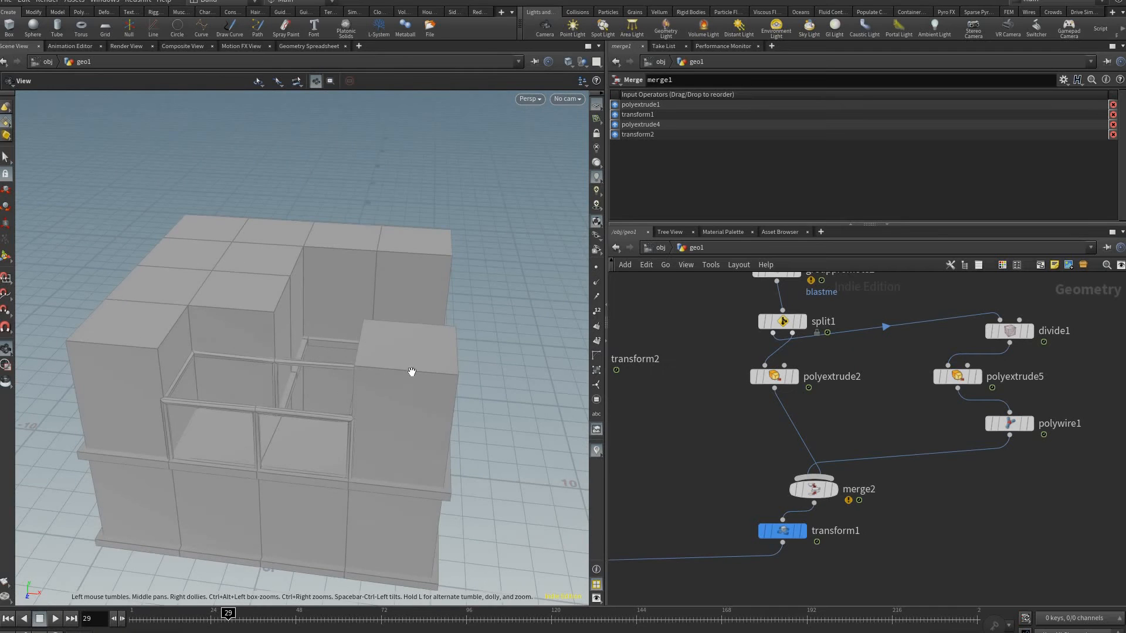
left_click_drag(412, 371, 256, 613)
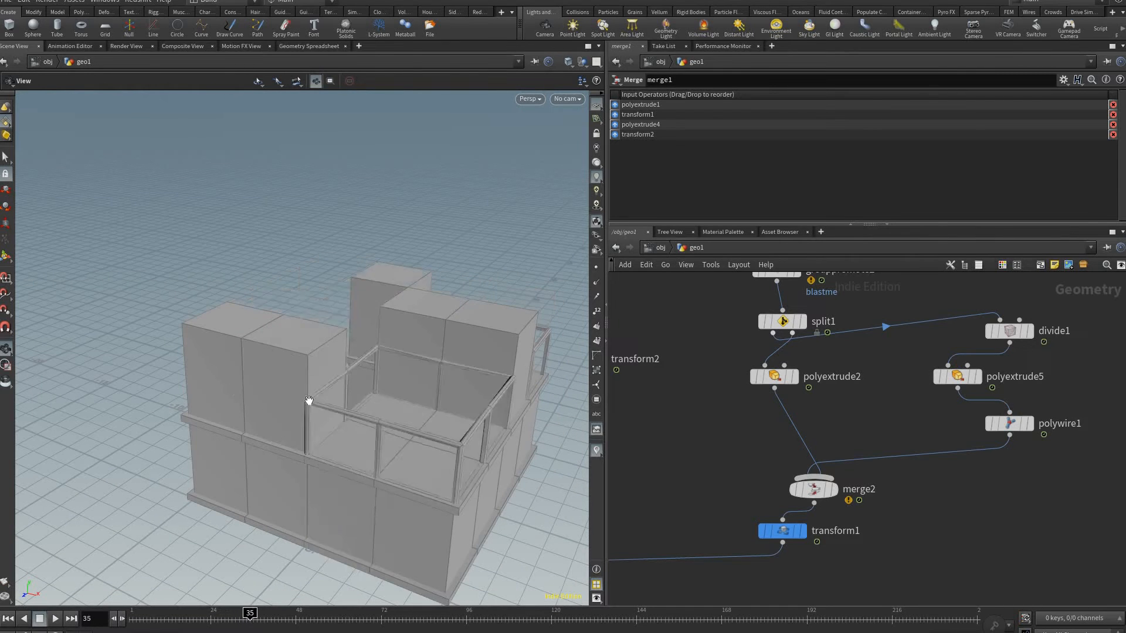
mouse_move(329, 397)
left_mouse_down()
mouse_move(340, 420)
mouse_move(320, 407)
left_mouse_up()
left_click_drag(499, 352, 141, 291)
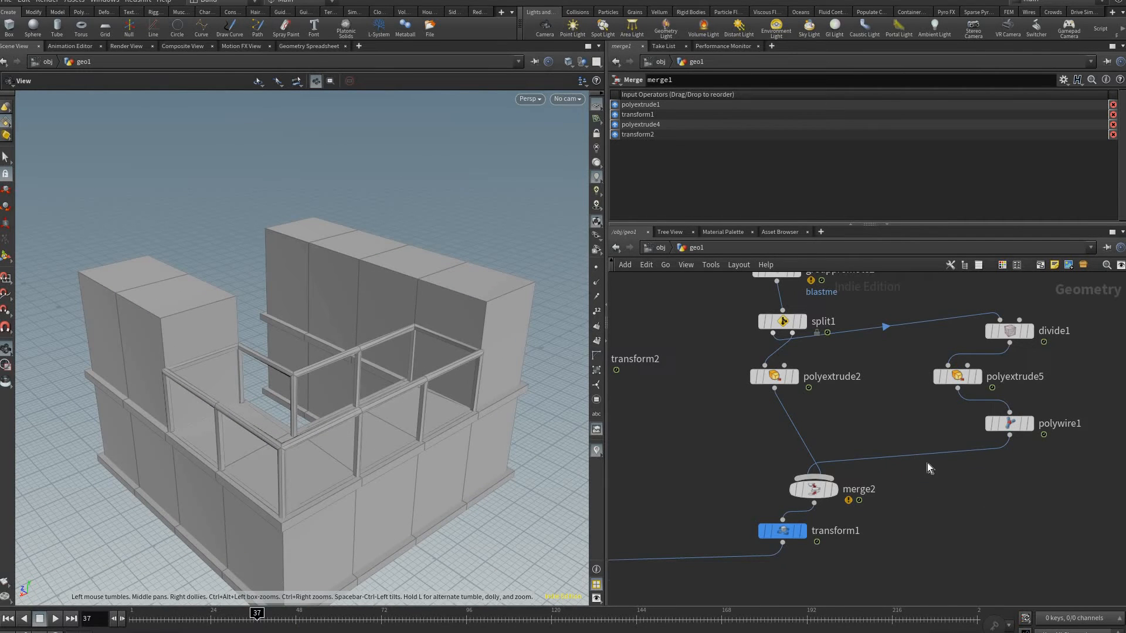
Step: Review the node network from the first Sort and Blast chain through the Split, railing and Merge branches
scroll(927, 463, "down", 2)
middle_click_drag(817, 403, 880, 478)
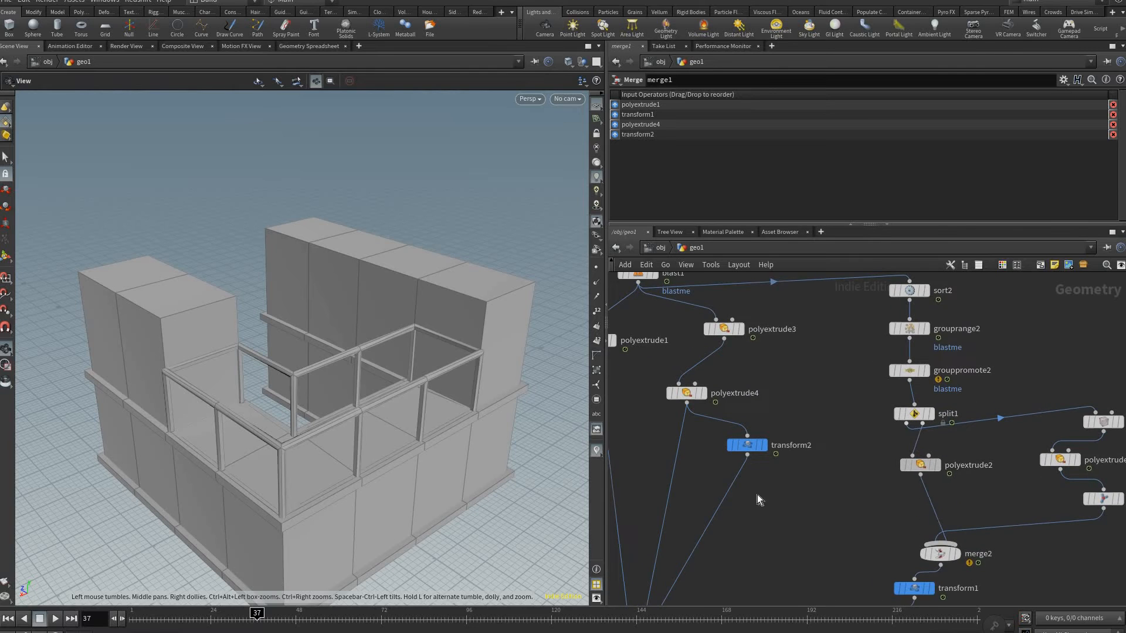
scroll(812, 436, "down", 2)
middle_click_drag(811, 436, 881, 473)
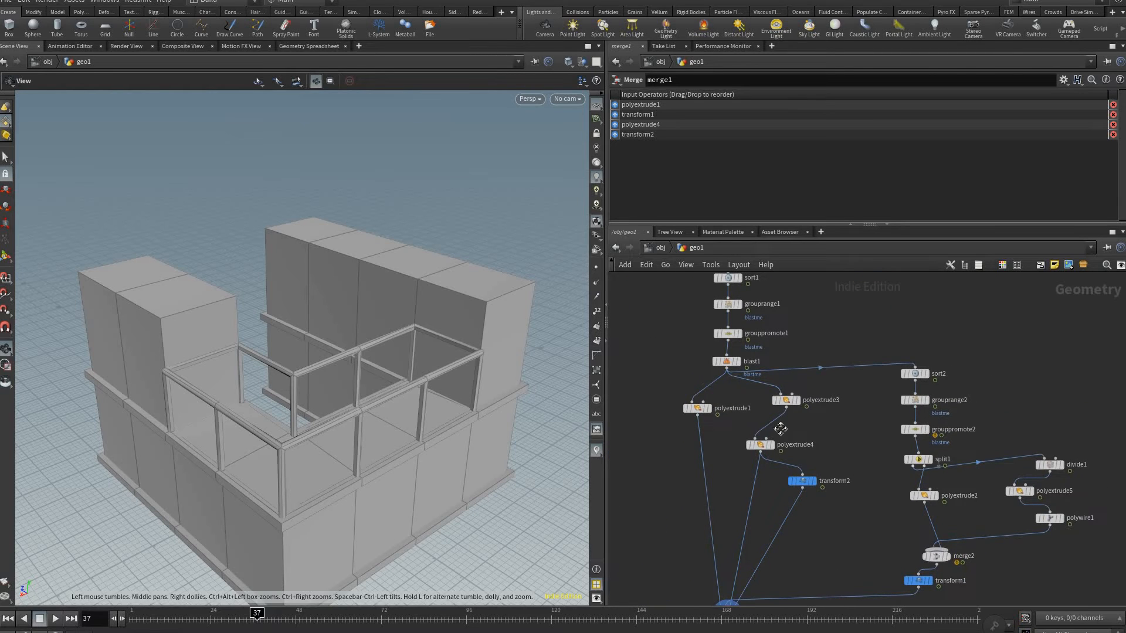
middle_click_drag(991, 377, 874, 368)
middle_click_drag(892, 423, 919, 418)
middle_click_drag(712, 325, 696, 314)
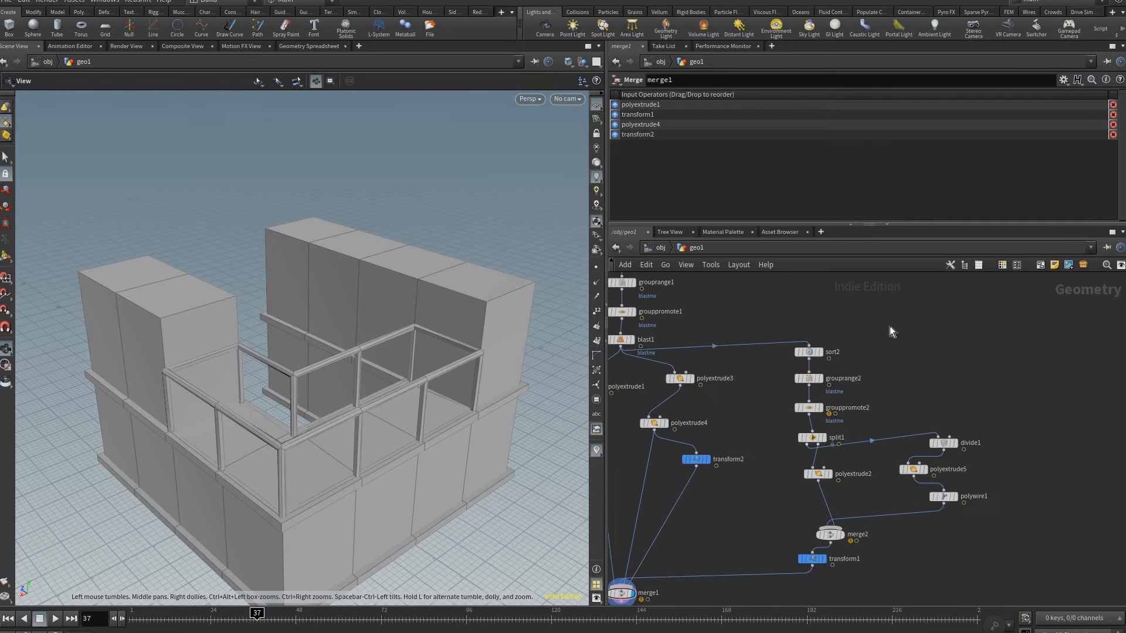
middle_click_drag(923, 364, 946, 348)
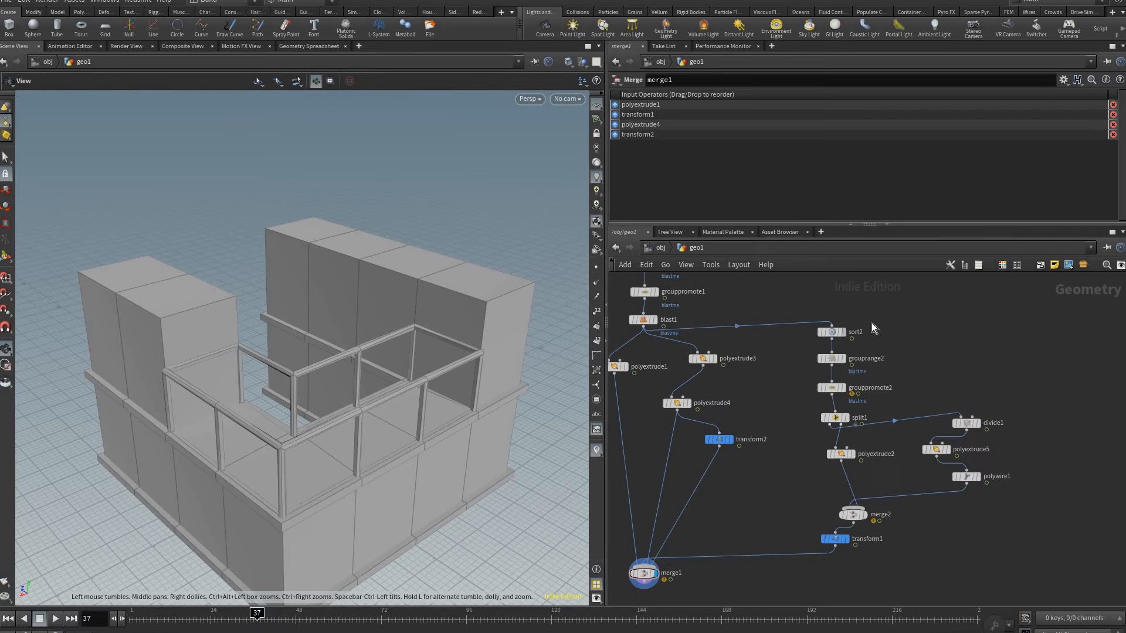
scroll(856, 381, "up", 3)
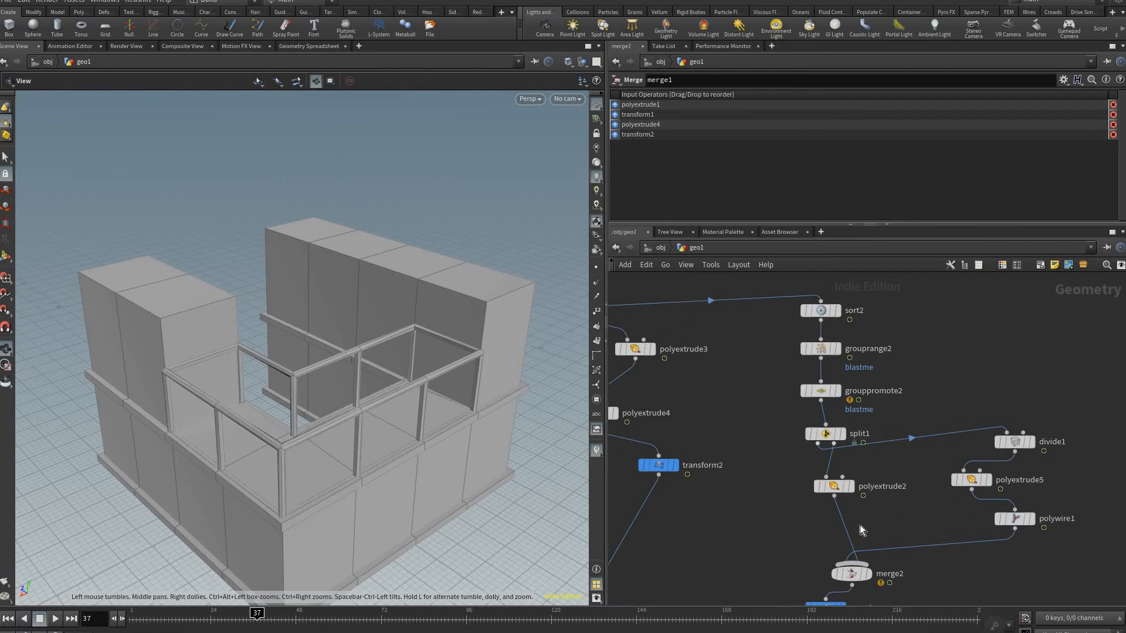
middle_click_drag(758, 457, 855, 516)
middle_click_drag(933, 519, 842, 429)
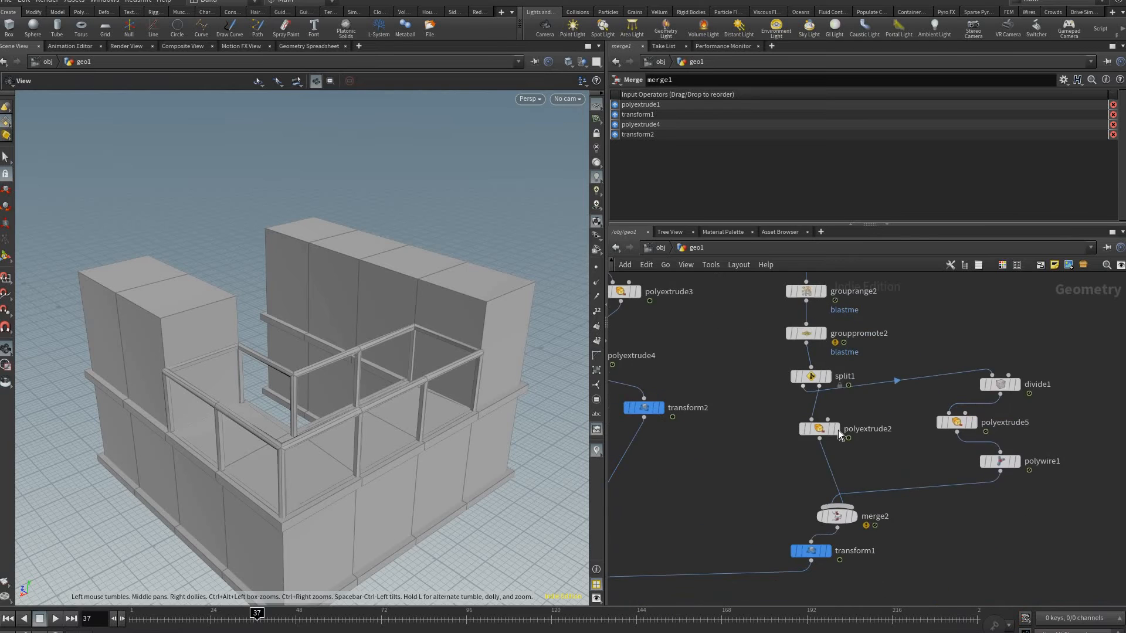
Step: Display the upper layer's Merge, its block PolyExtrude and the Split node in turn to compare their outputs
left_click(853, 516)
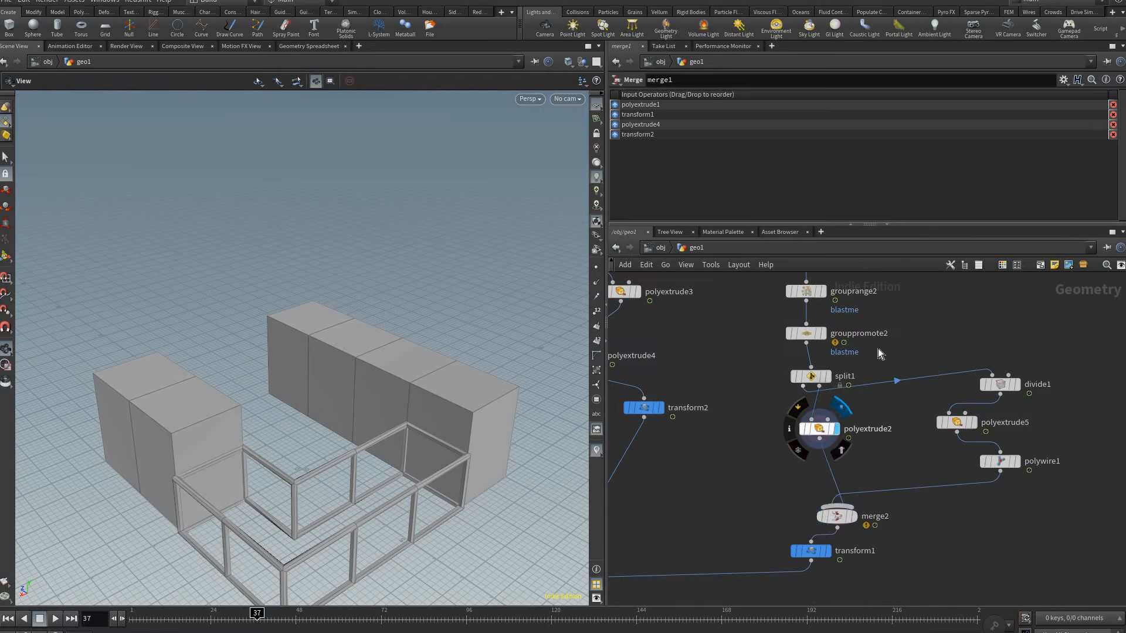
left_click(836, 429)
left_click(828, 376)
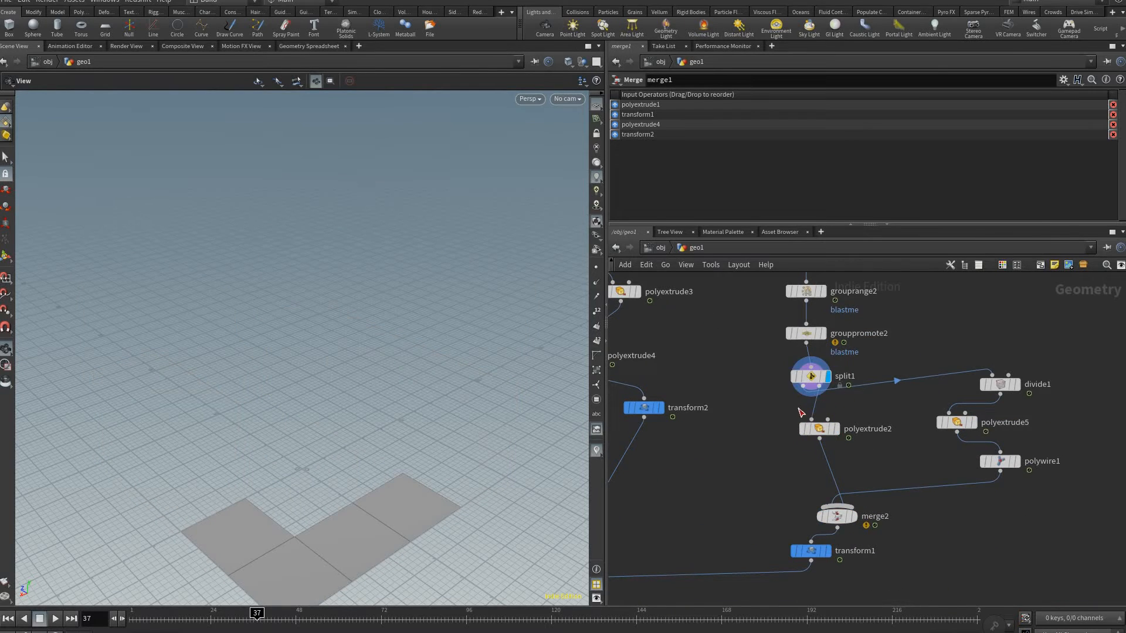
Step: Select the Split node and align it directly beneath the Group Promote node
middle_click_drag(890, 389, 870, 428)
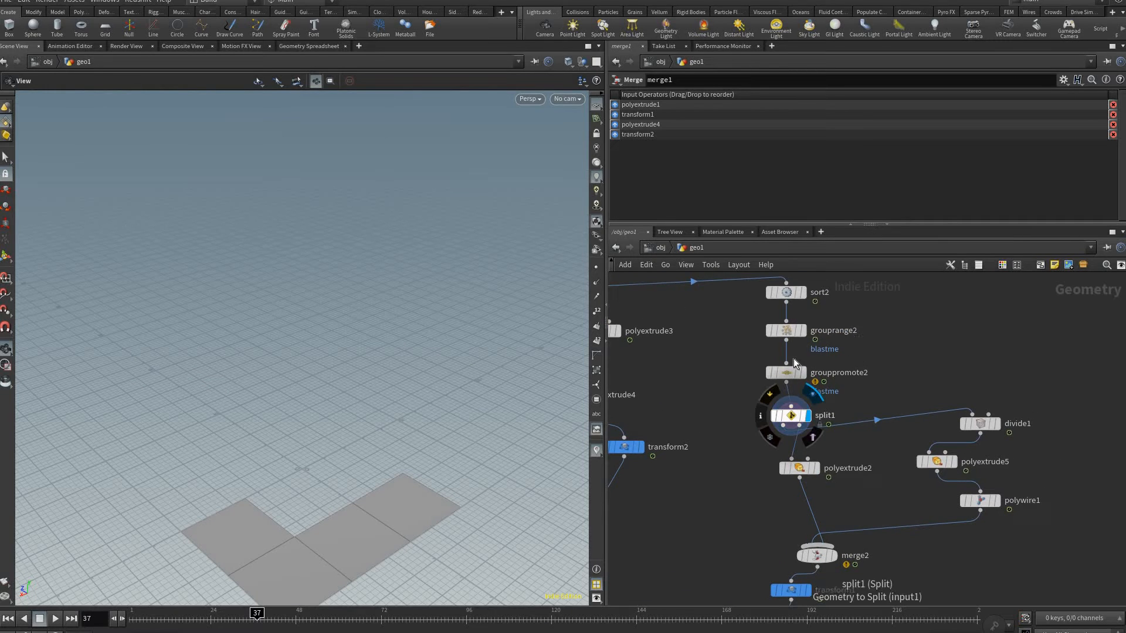
middle_click_drag(795, 398, 807, 471)
scroll(818, 354, "up", 4)
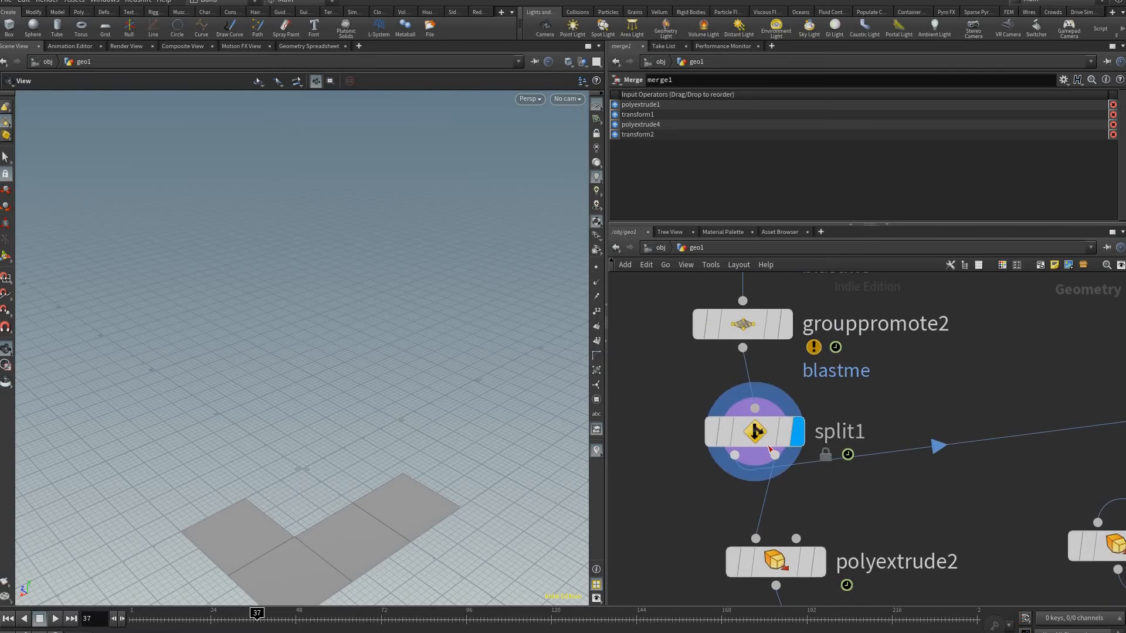
left_click_drag(757, 433, 745, 422)
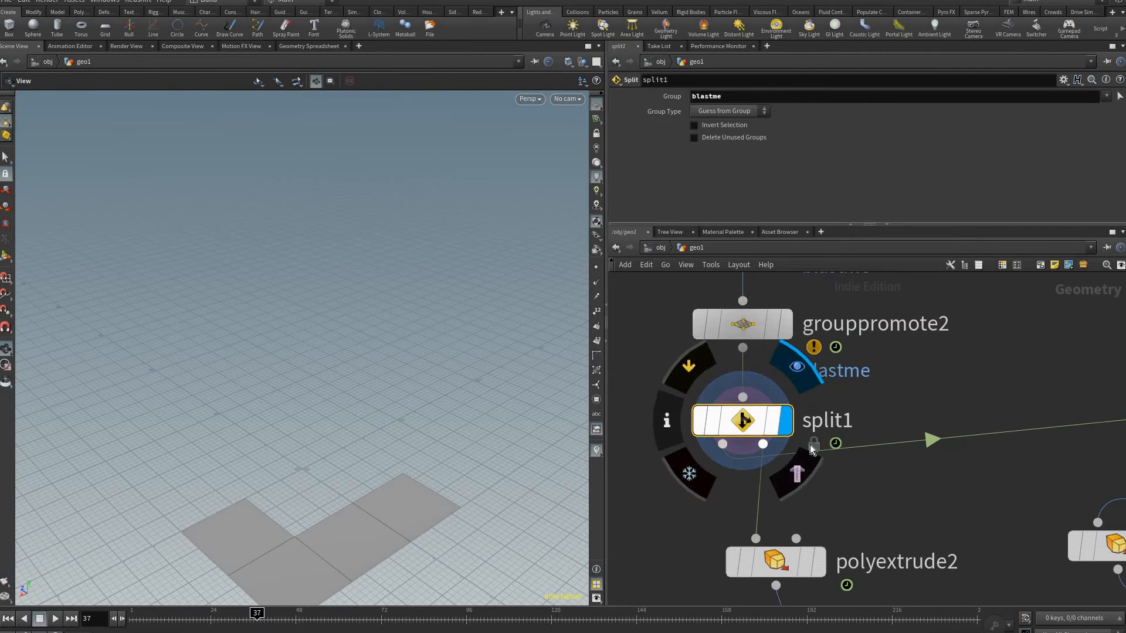
Step: Add a PolyExtrude node fed by the Split node's second output, display it, and place it above the railing branch
left_click(763, 446)
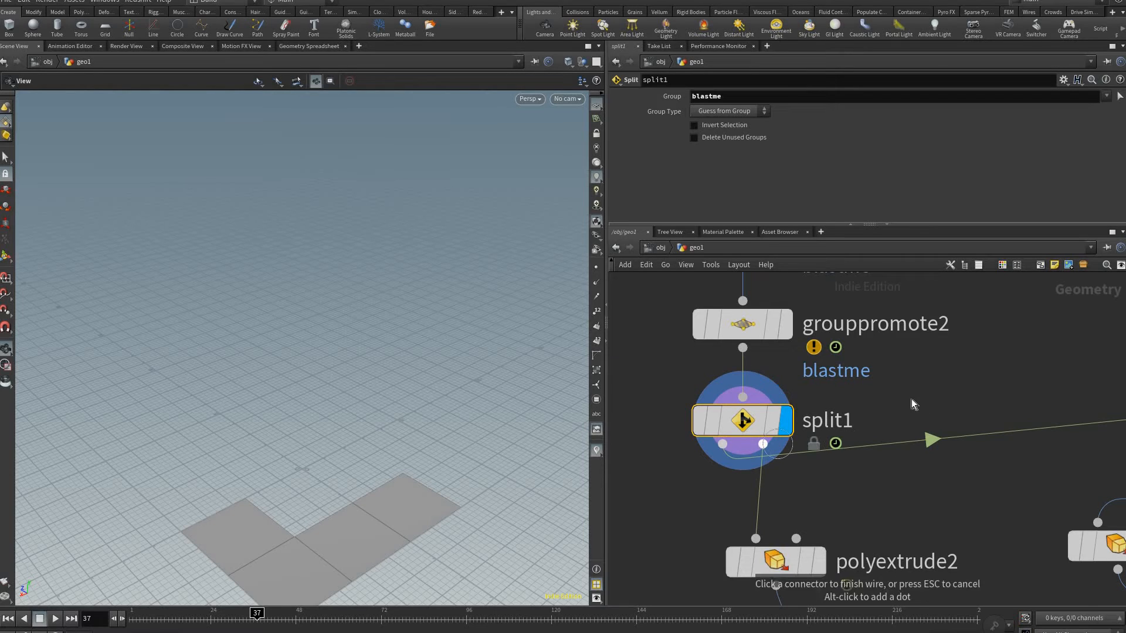
scroll(917, 399, "down", 5)
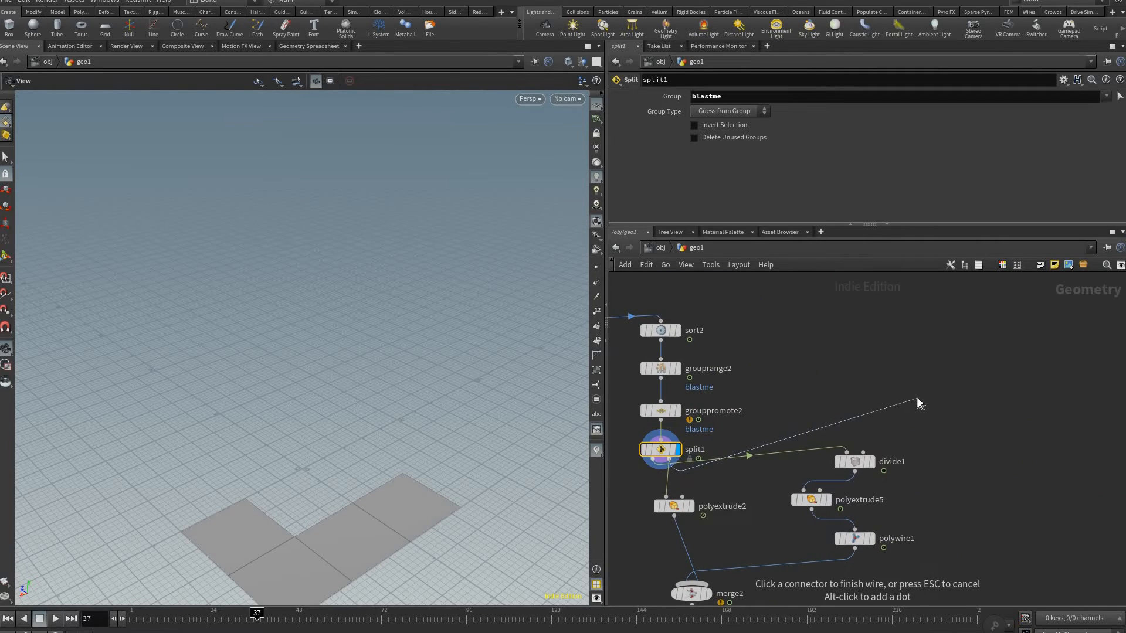
key("Tab")
type("poly ex")
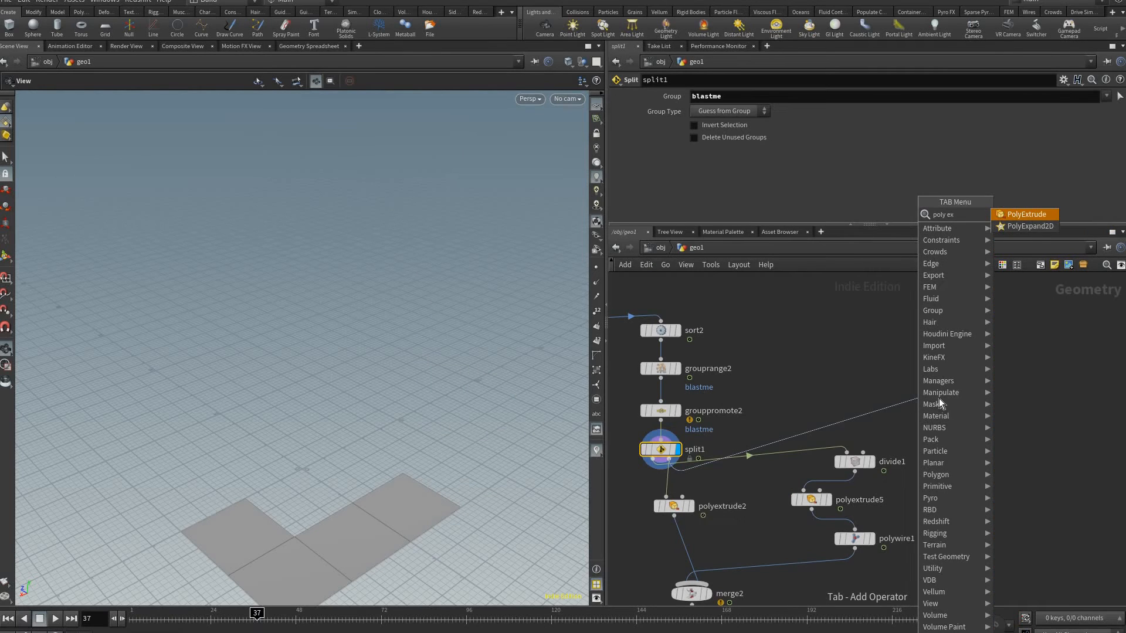
key("Return")
left_click(940, 377)
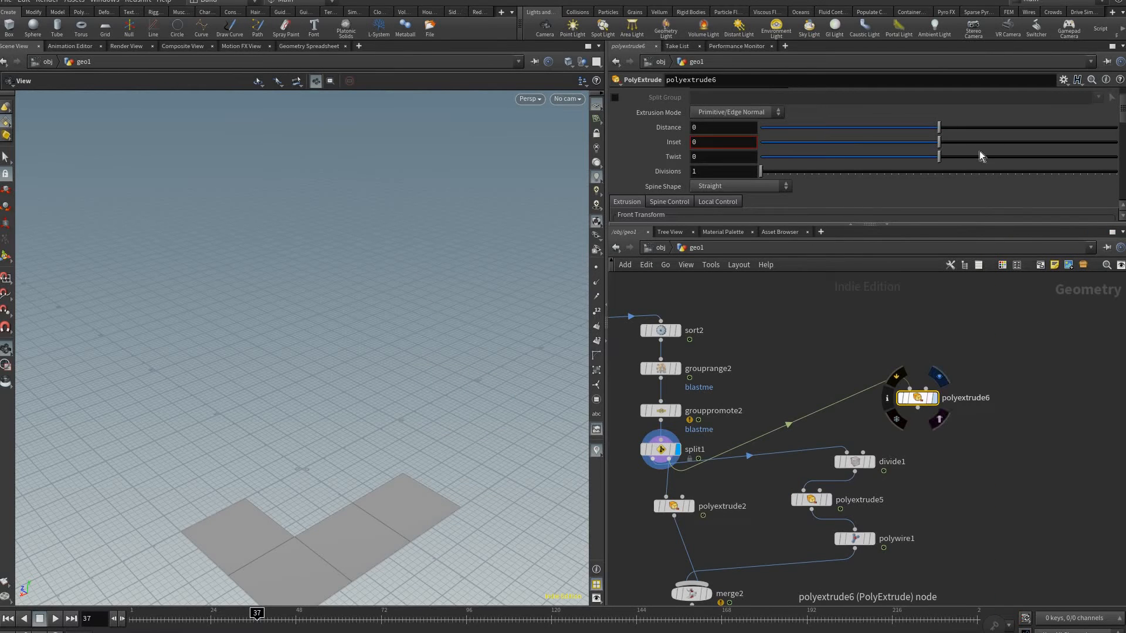
left_click_drag(916, 398, 961, 421)
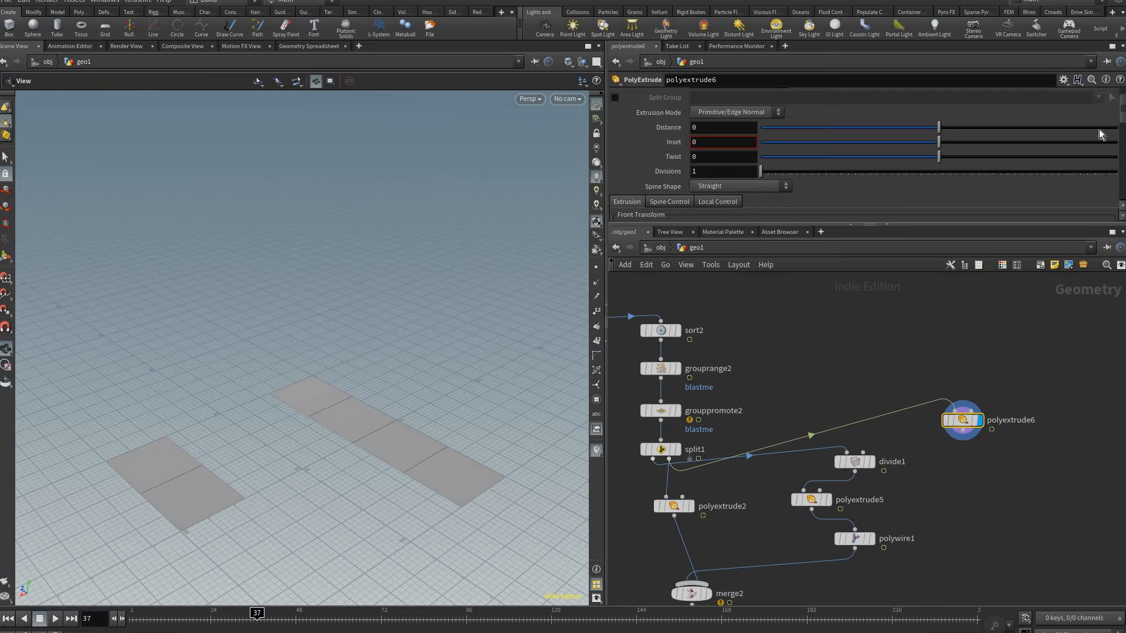
Step: Shape the new PolyExtrude into sloped roofs with distance 1.751 and inset 1, and enable Output Back
middle_click_drag(742, 119, 1069, 107)
middle_click_drag(749, 142, 199, 192)
middle_click_drag(744, 127, 766, 149)
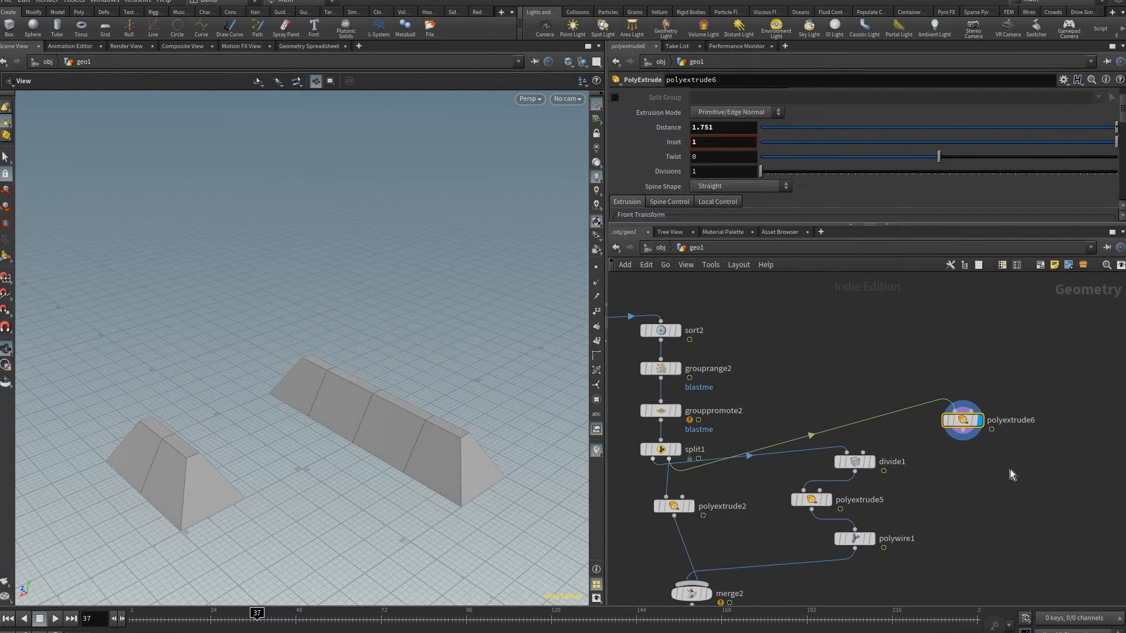
scroll(766, 152, "down", 5)
scroll(752, 216, "up", 4)
scroll(734, 170, "down", 4)
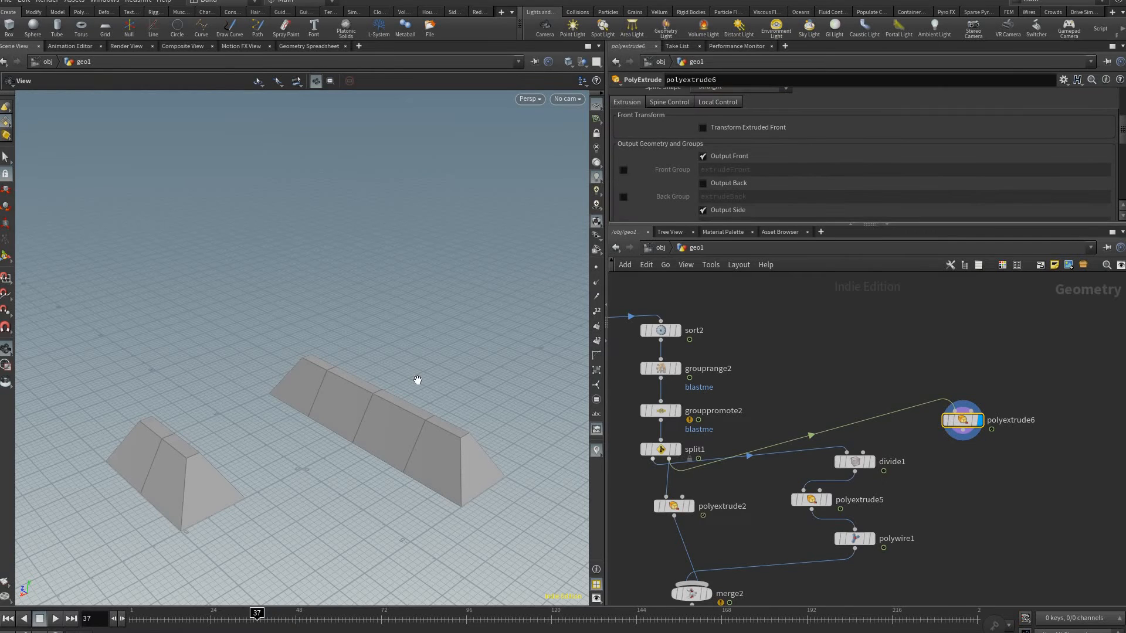
middle_click_drag(762, 399, 707, 353)
scroll(734, 165, "down", 1)
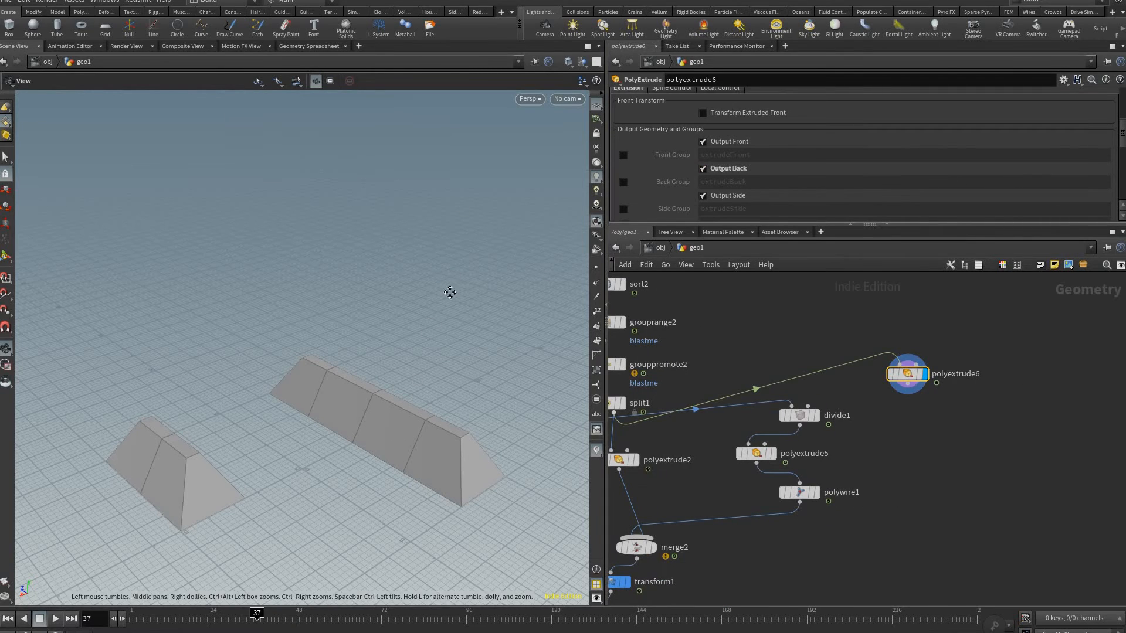
left_click_drag(450, 292, 504, 419)
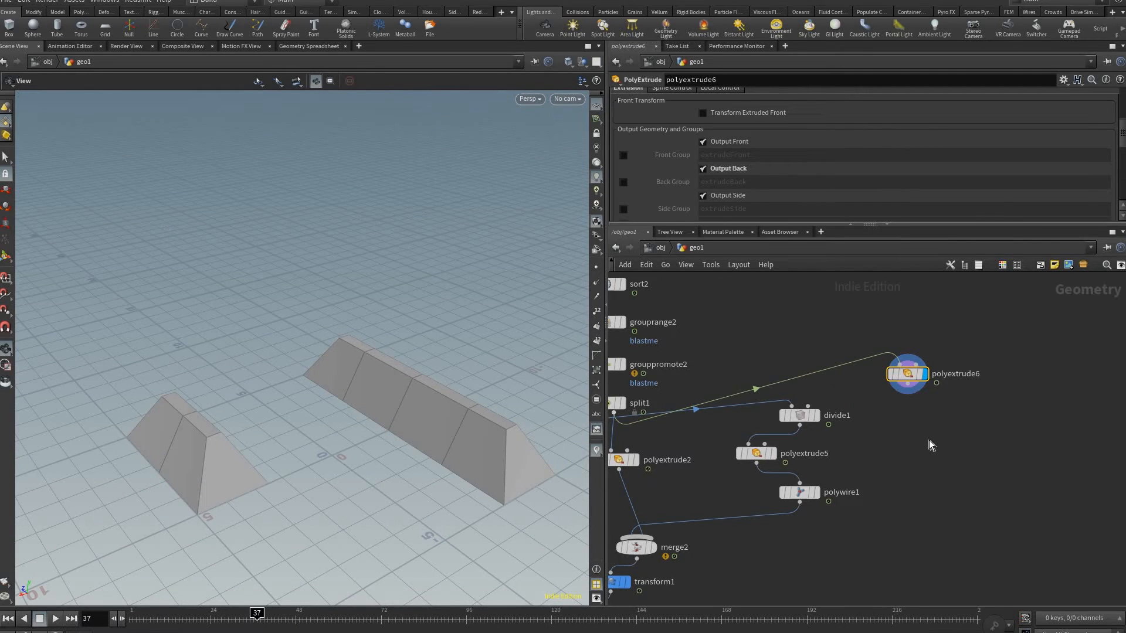
Step: Add a Color node after the roof PolyExtrude and set its color to green (0.075, 0.3, 0.075)
key("Tab")
type("color")
key("Return")
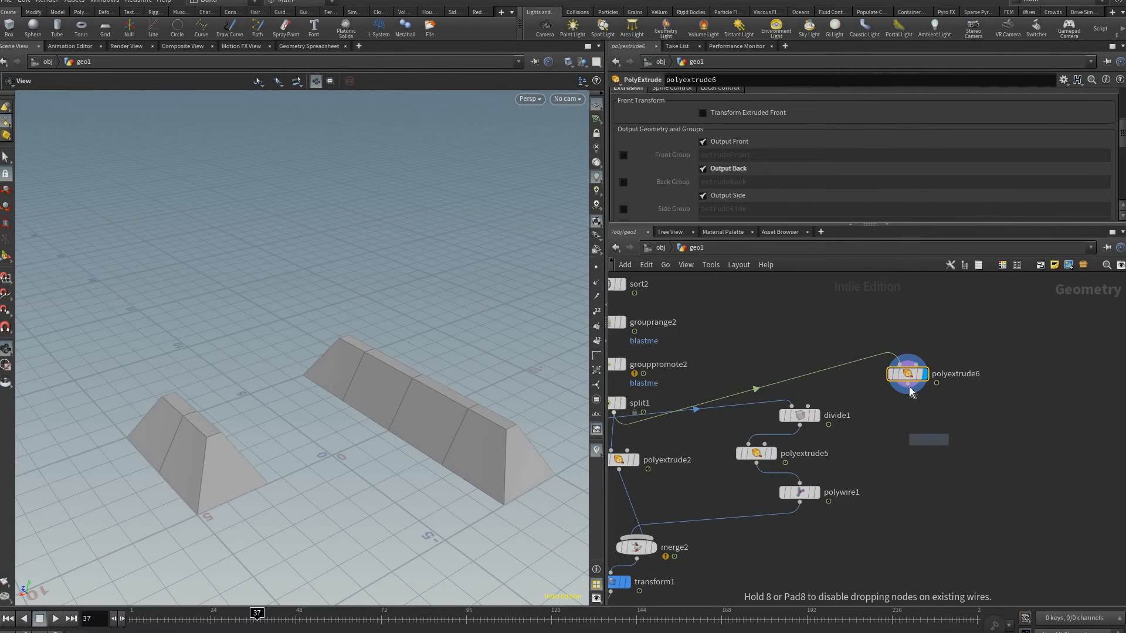
left_click(930, 431)
left_click_drag(916, 375, 918, 406)
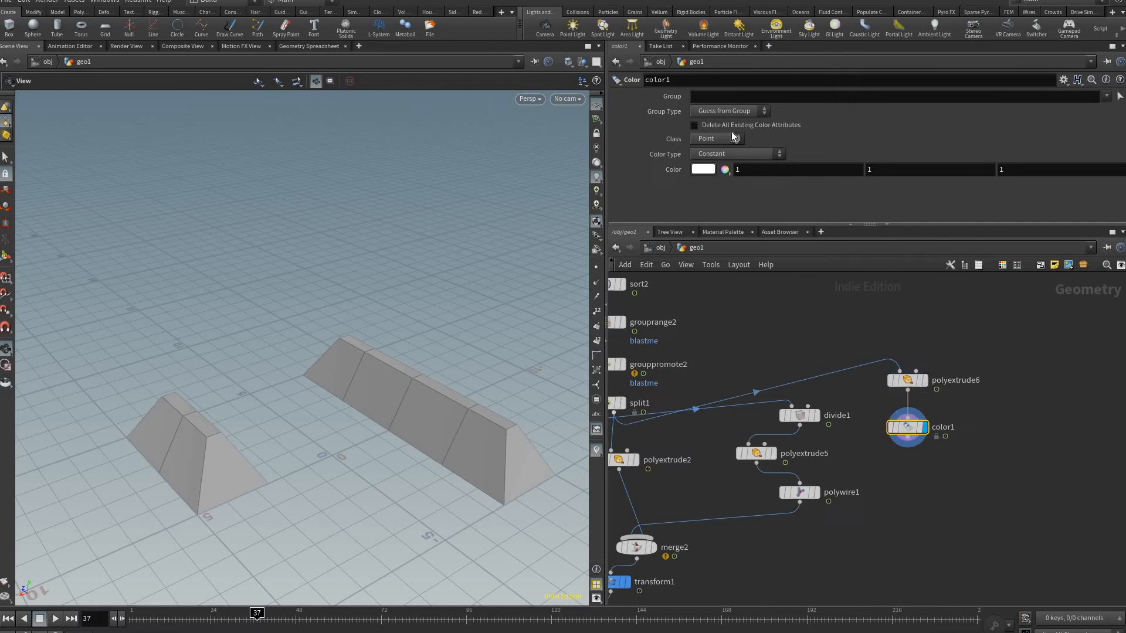
left_click(703, 169)
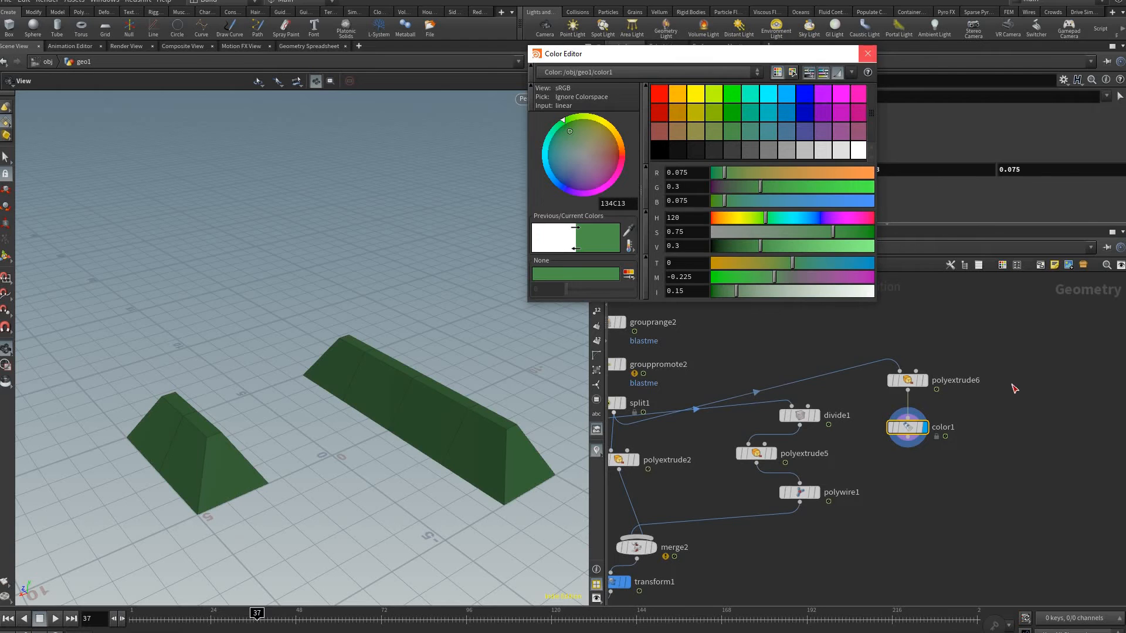
left_click(868, 53)
middle_click_drag(874, 527, 956, 489)
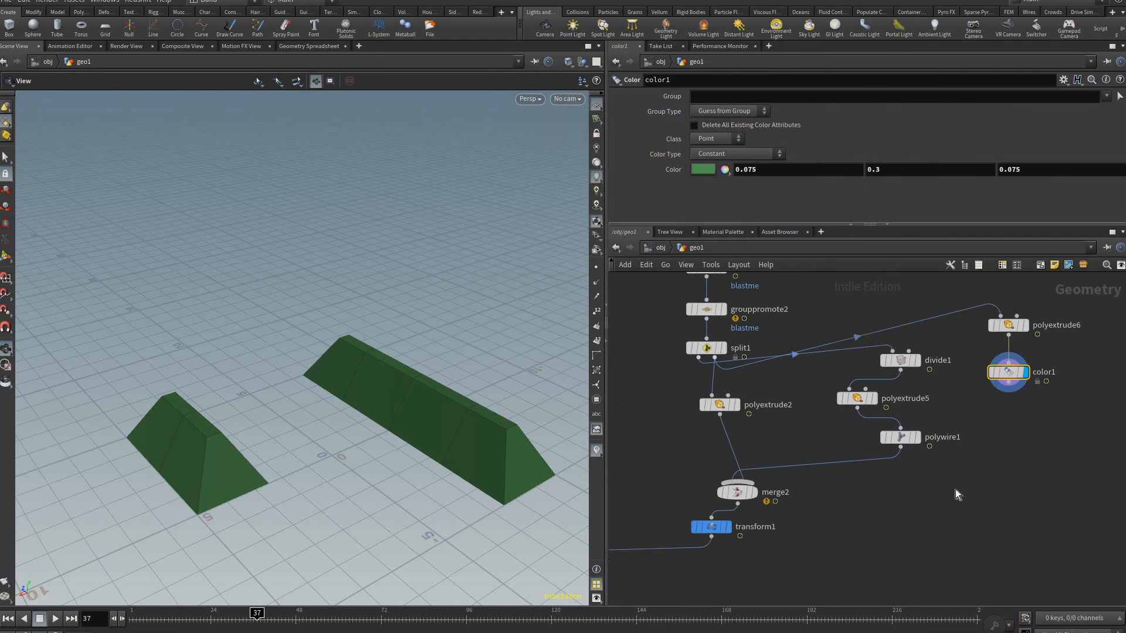
Step: Connect the green Color node to the upper layer's Merge and tidy the roof branch beside the railing nodes
left_click(1008, 382)
middle_click_drag(874, 522, 954, 488)
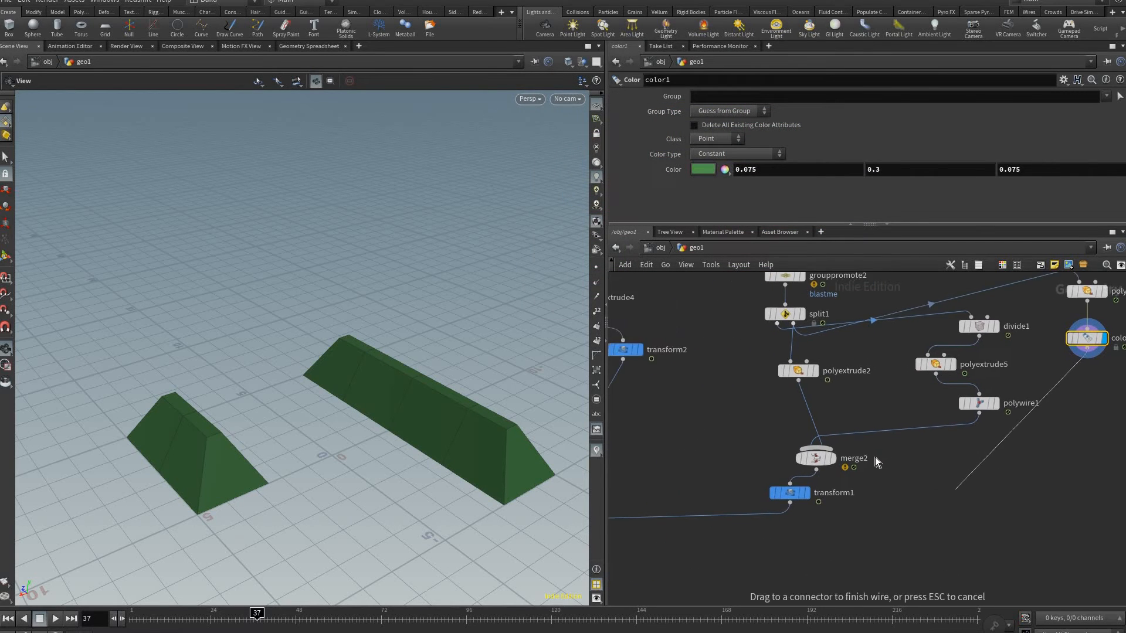
scroll(944, 489, "down", 2)
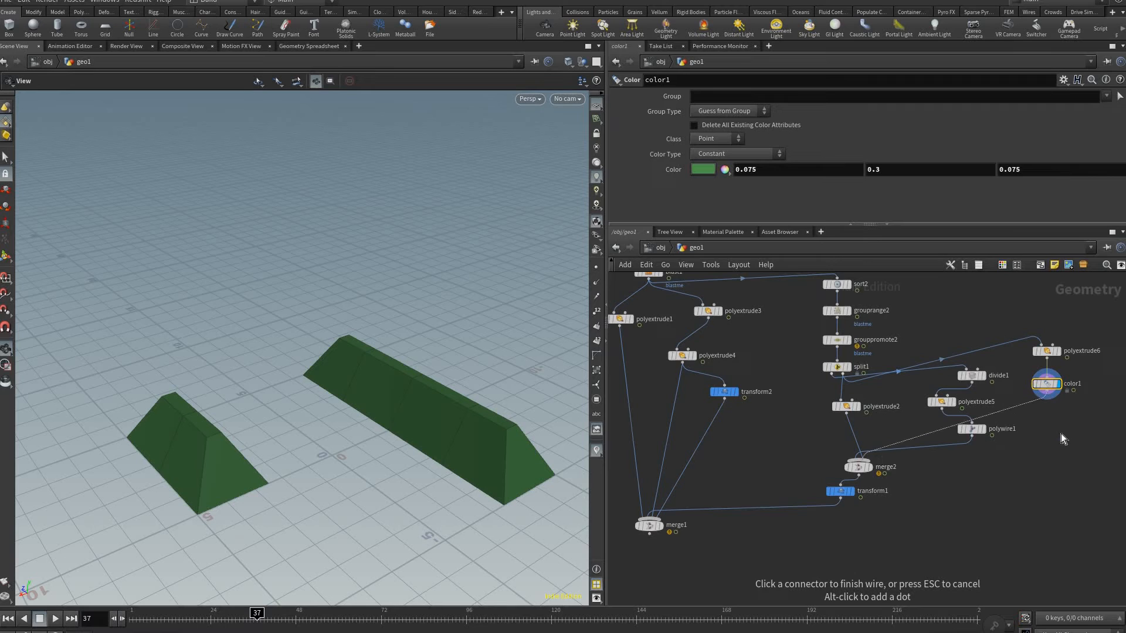
left_click_drag(1046, 384, 1006, 487)
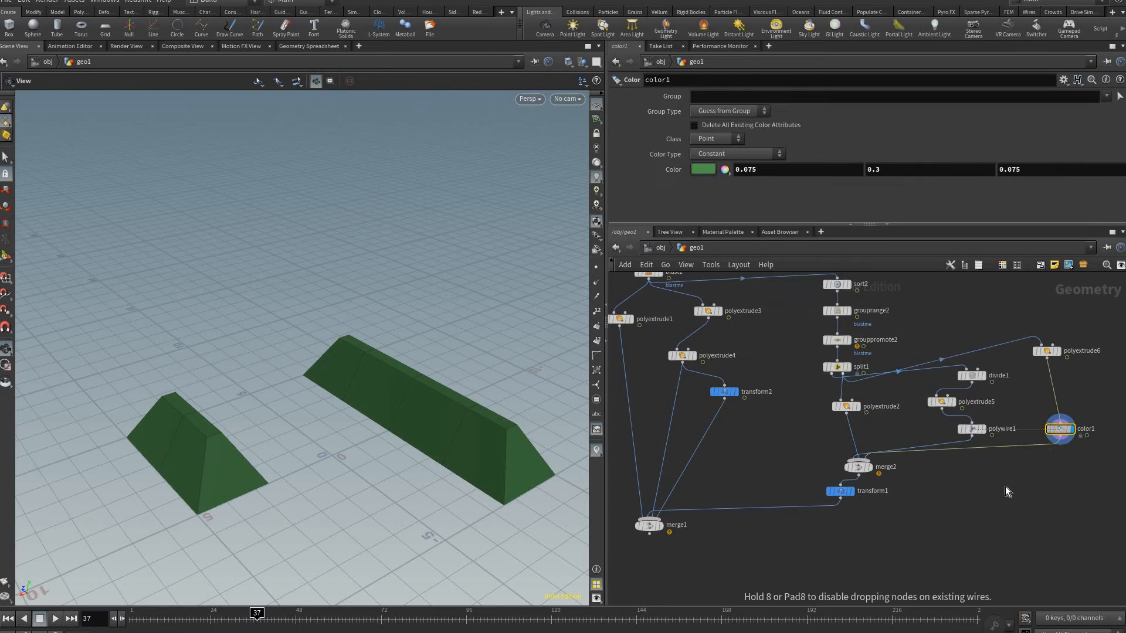
left_click_drag(1061, 429, 1058, 439)
left_click_drag(1047, 351, 1068, 356)
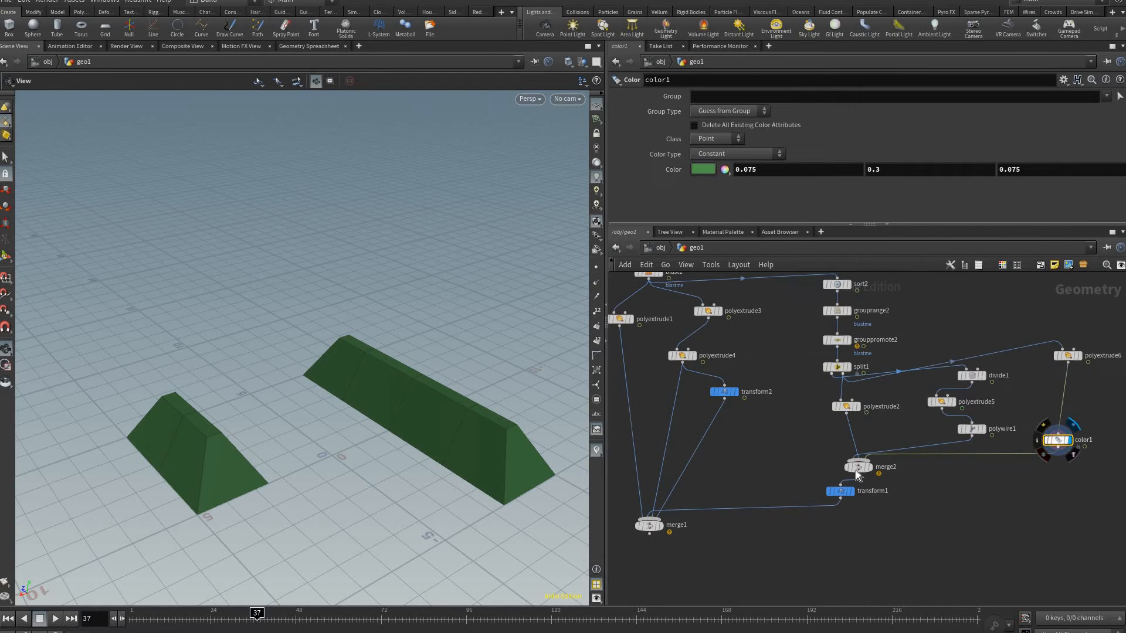
Step: Display the upper layer's Merge, insert a Transform after the Color node, and raise the roofs with a Y translation of 3.6
left_click(868, 468)
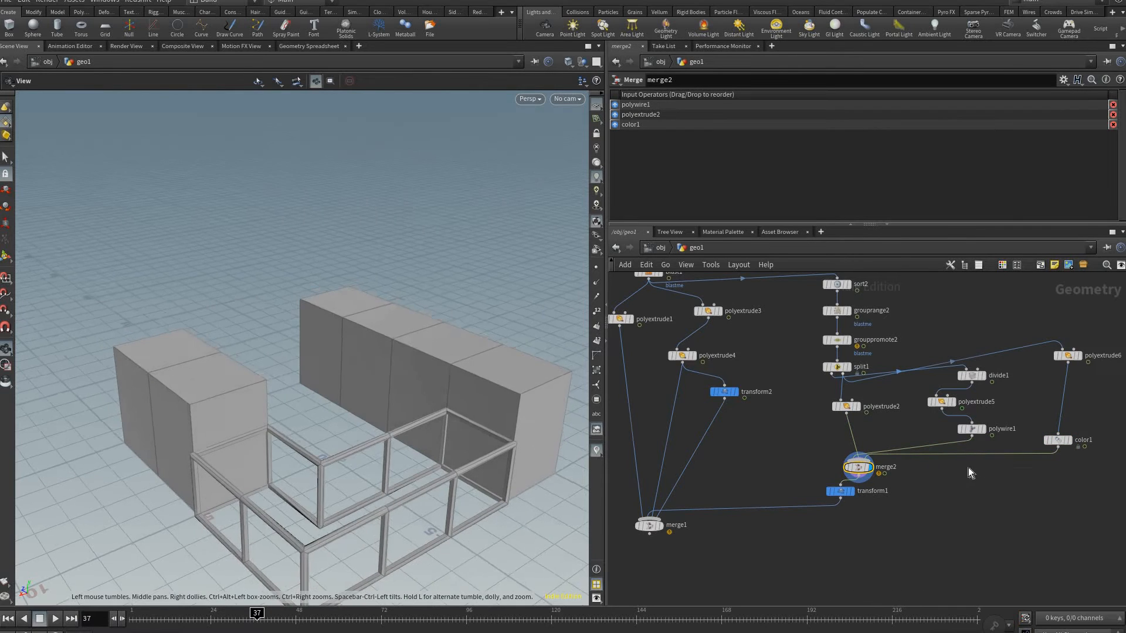
key("Tab")
type("tra")
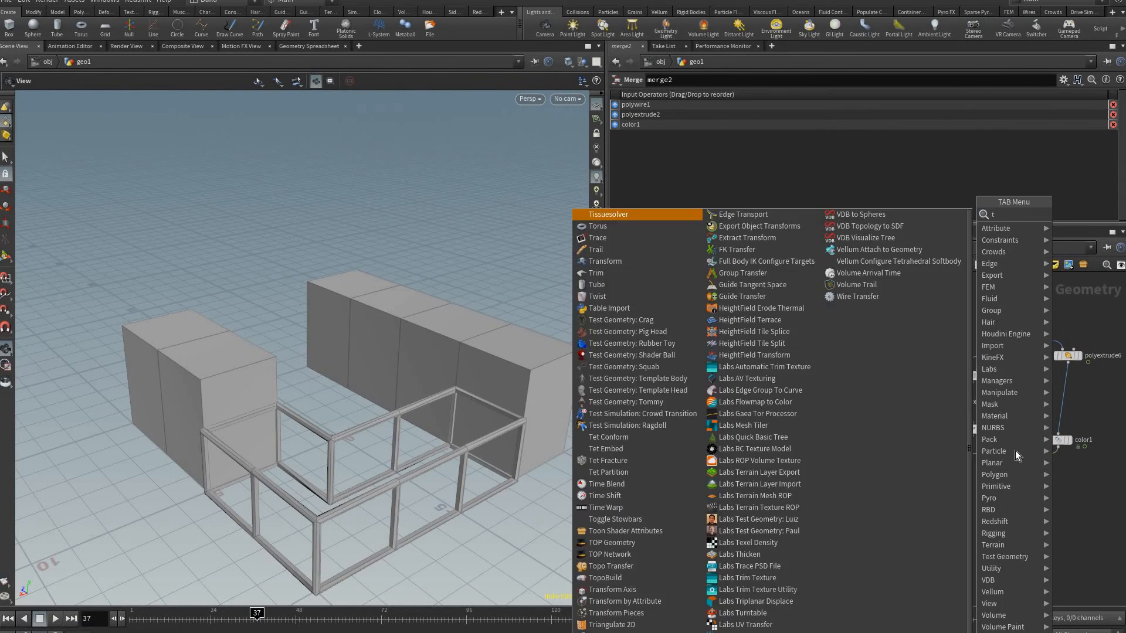
key("Down")
key("Down")
key("Return")
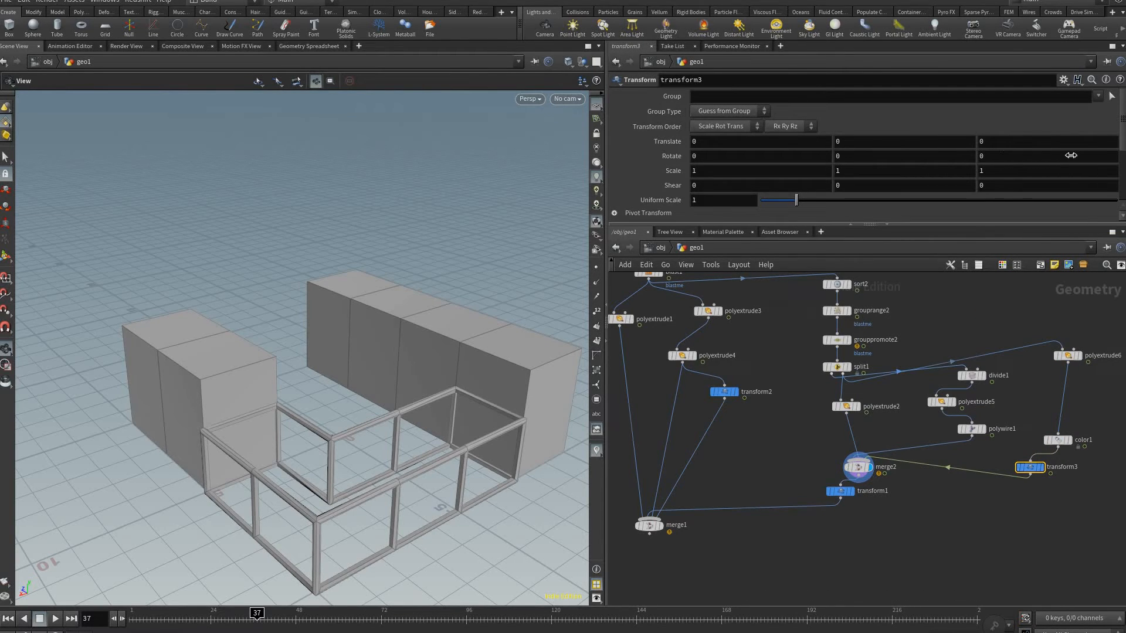
middle_click_drag(874, 142, 377, 401)
left_click_drag(345, 433, 769, 528)
middle_click_drag(388, 411, 379, 384)
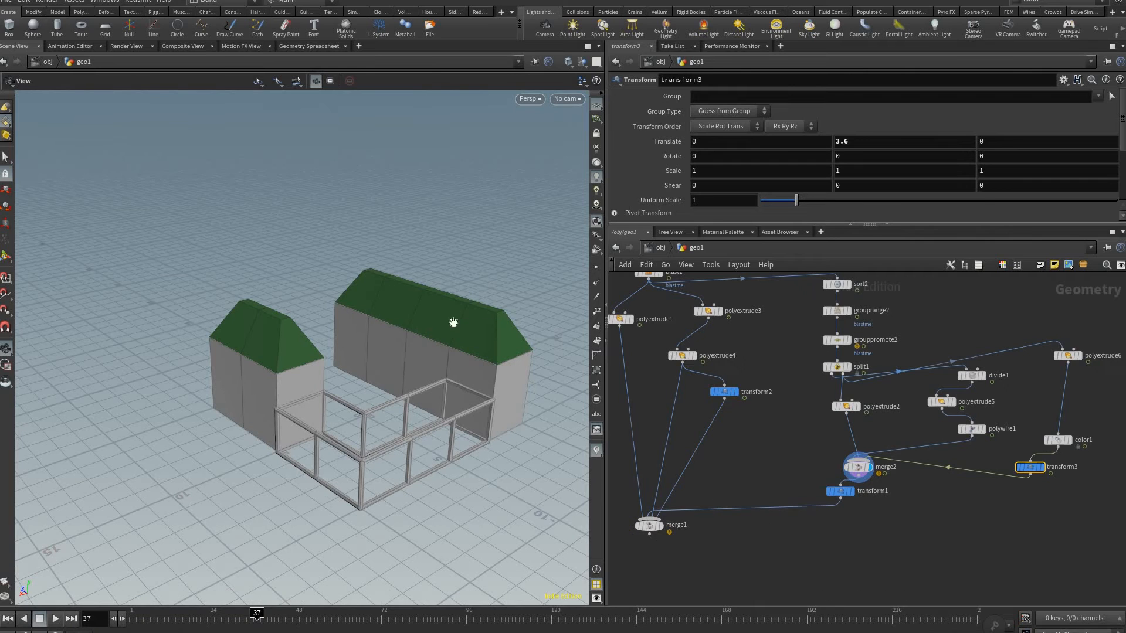
Step: Display the final Merge node to view the roofs on the complete building
scroll(689, 541, "up", 2)
middle_click_drag(689, 541, 773, 526)
scroll(769, 526, "up", 2)
left_click(739, 503)
left_click(723, 501)
left_click_drag(405, 402, 428, 376)
Step: Scrub and step the timeline to frame 90, and examine the roofed building variations from several angles
left_click_drag(149, 613, 349, 613)
key("Right")
key("Right")
key("Right")
key("Right")
key("Right")
key("Right")
key("Right")
key("Right")
key("Right")
key("Right")
key("Right")
key("Right")
key("Right")
key("Right")
key("Right")
key("Right")
key("Right")
key("Right")
key("Right")
key("Right")
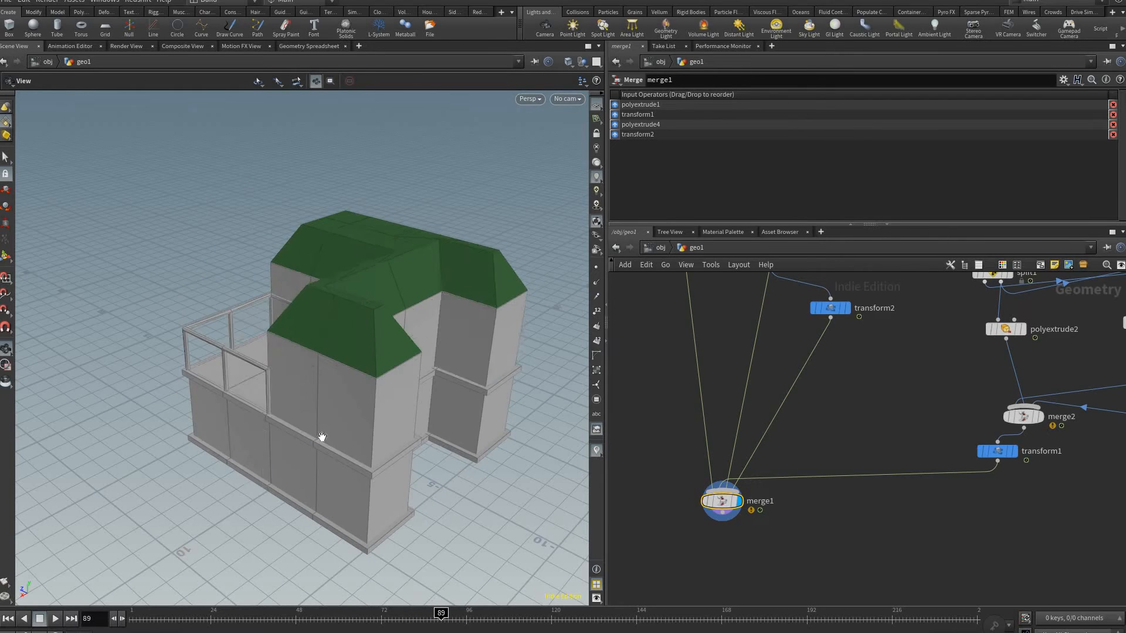
left_click_drag(343, 439, 405, 504)
scroll(404, 504, "up", 3)
middle_click_drag(405, 504, 372, 475)
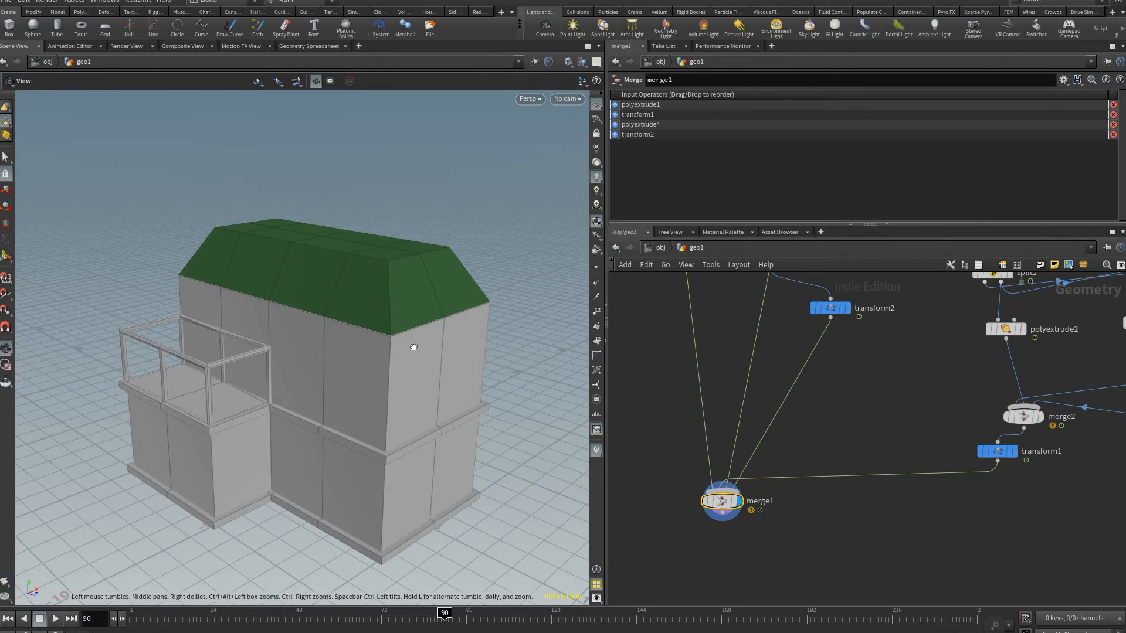
left_click_drag(415, 347, 321, 486)
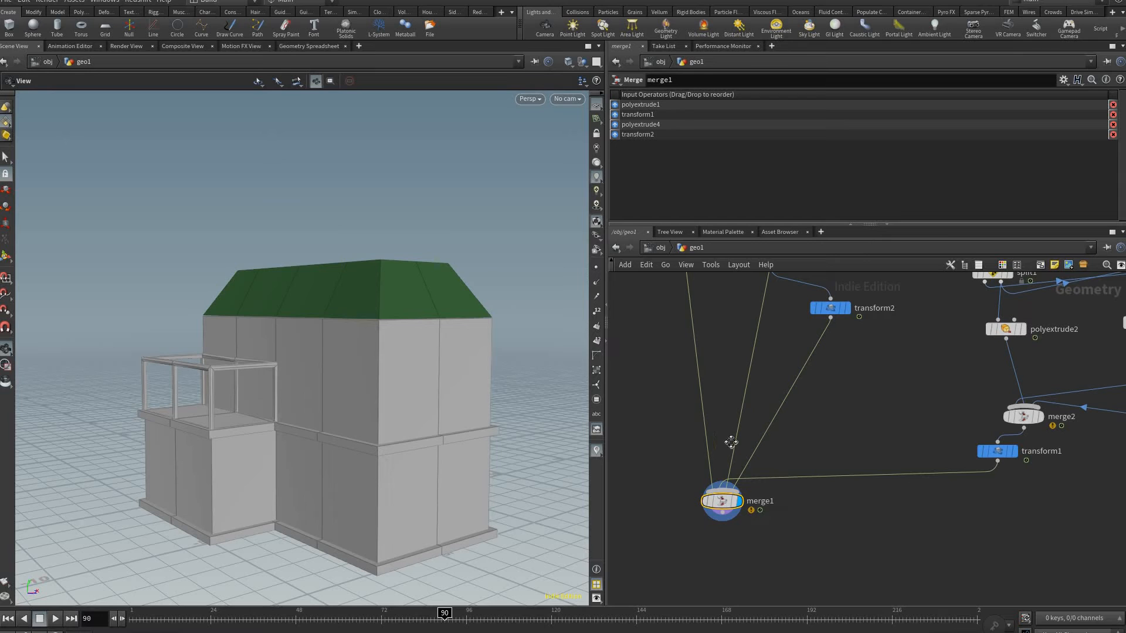
Step: Display the lower layer's block PolyExtrude and shift it slightly away from the ledge branch
middle_click_drag(793, 424, 837, 498)
middle_click_drag(811, 405, 831, 455)
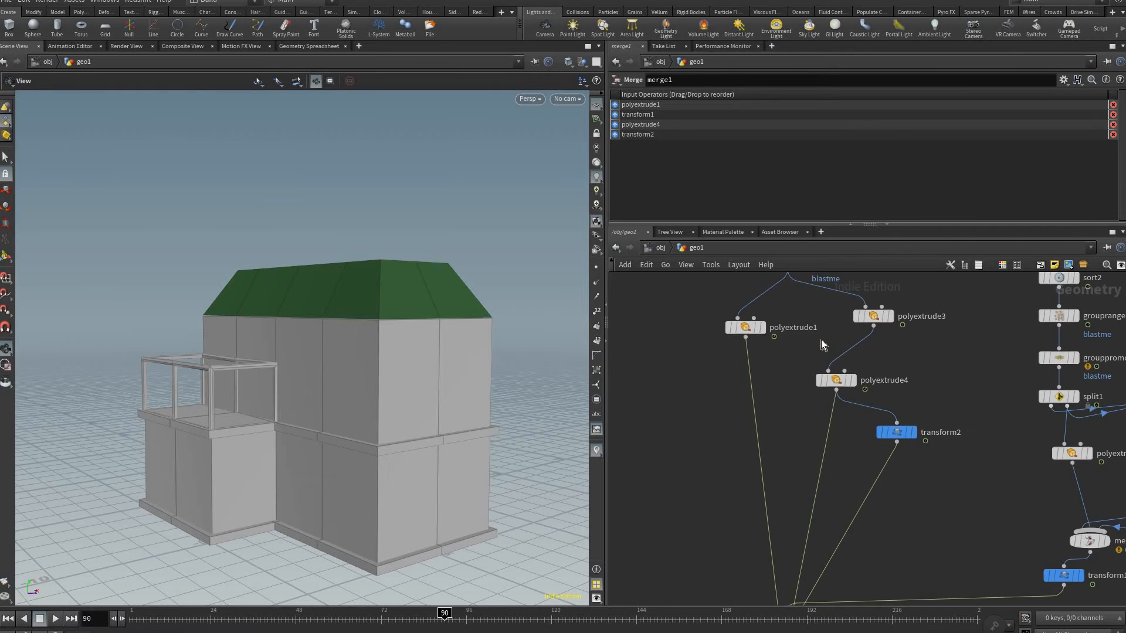
middle_click_drag(821, 339, 866, 418)
middle_click_drag(777, 400, 805, 326)
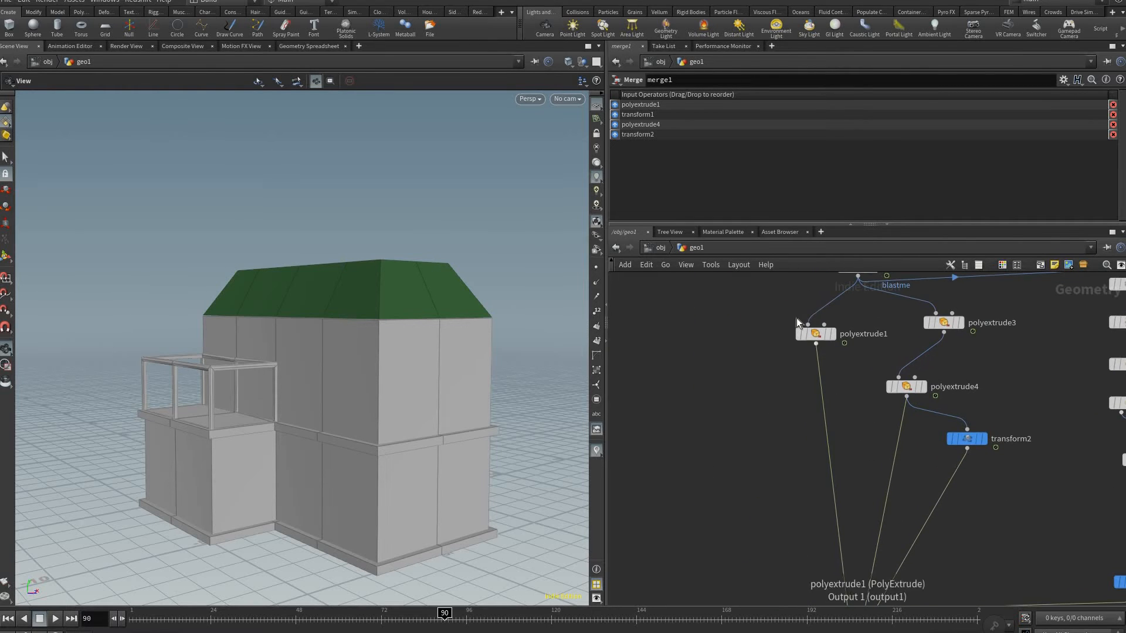
left_click_drag(801, 329, 786, 313)
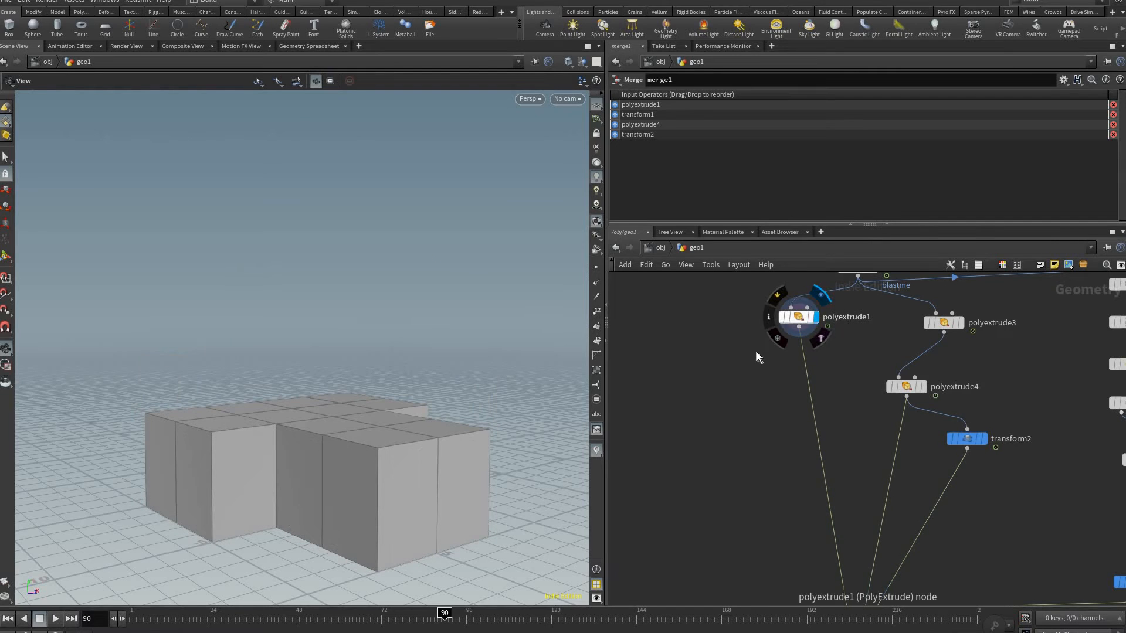
Step: Add a Subdivide node beside the lower layer's block PolyExtrude and wire that PolyExtrude's output into it
key("Tab")
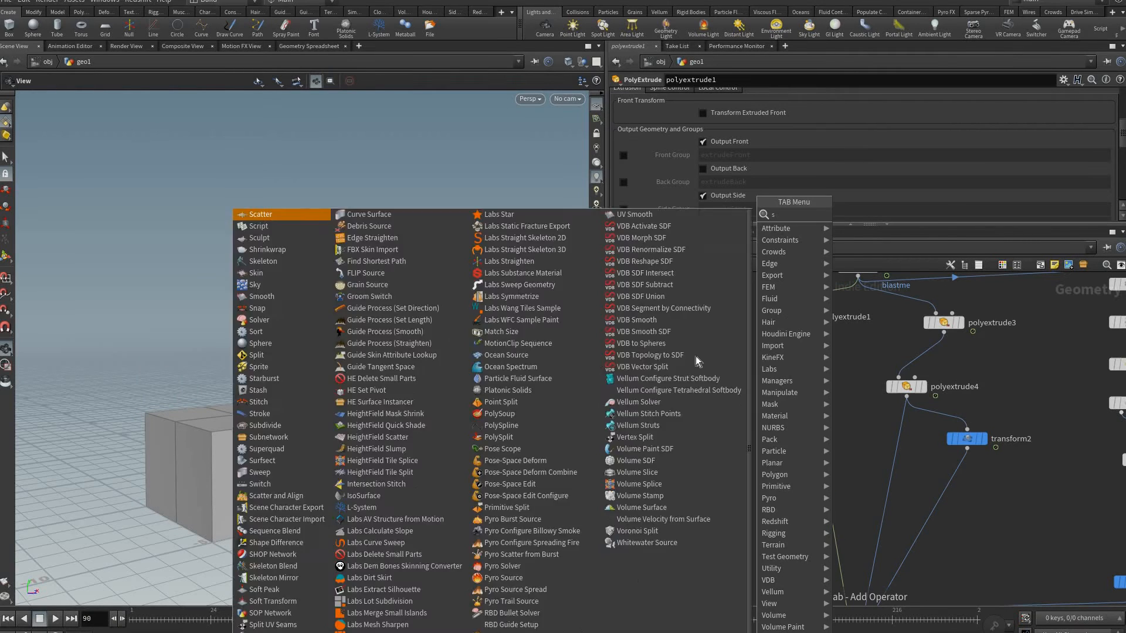
type("subd")
key("Return")
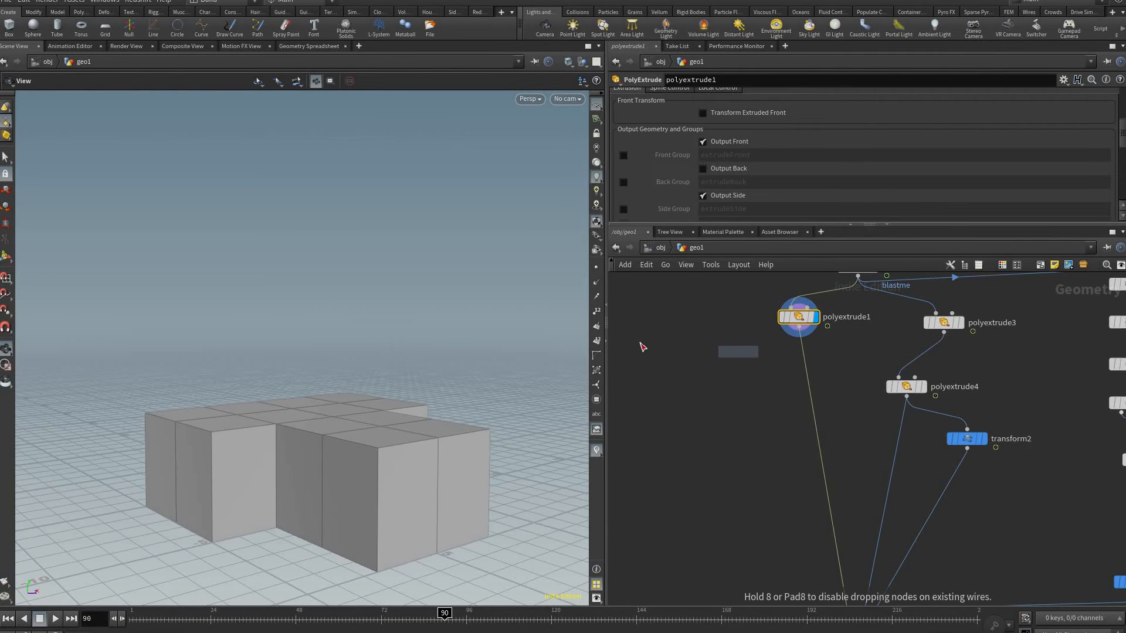
left_click(762, 341)
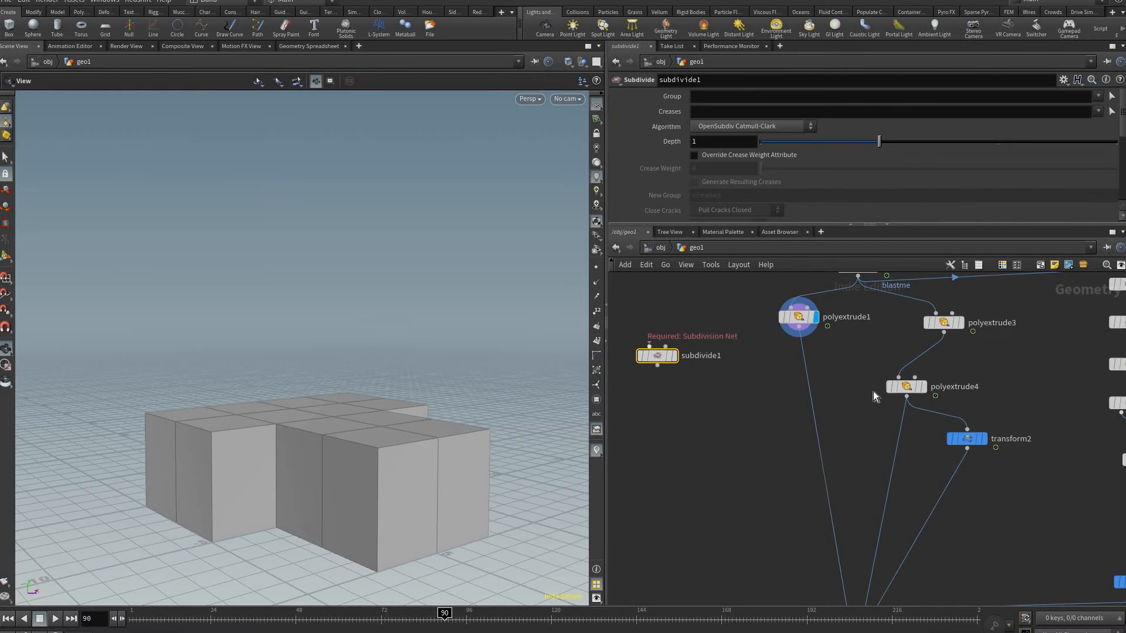
middle_click_drag(847, 465, 919, 471)
left_click_drag(872, 334, 722, 353)
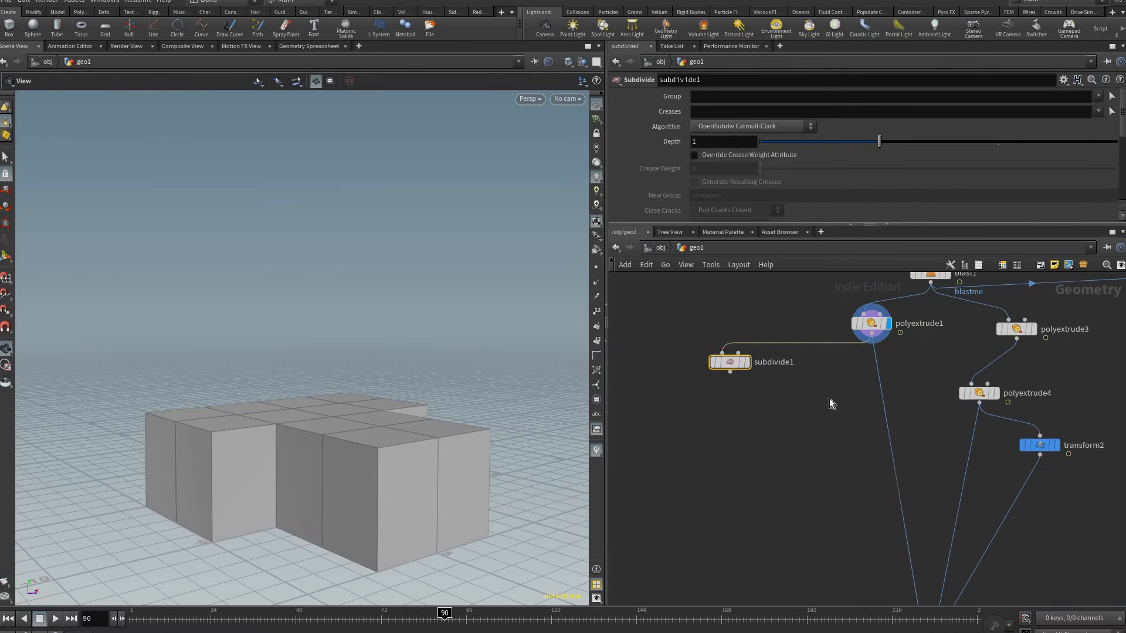
Step: Display the Subdivide node and set its algorithm to OpenSubdiv Bilinear
middle_click_drag(867, 498, 941, 543)
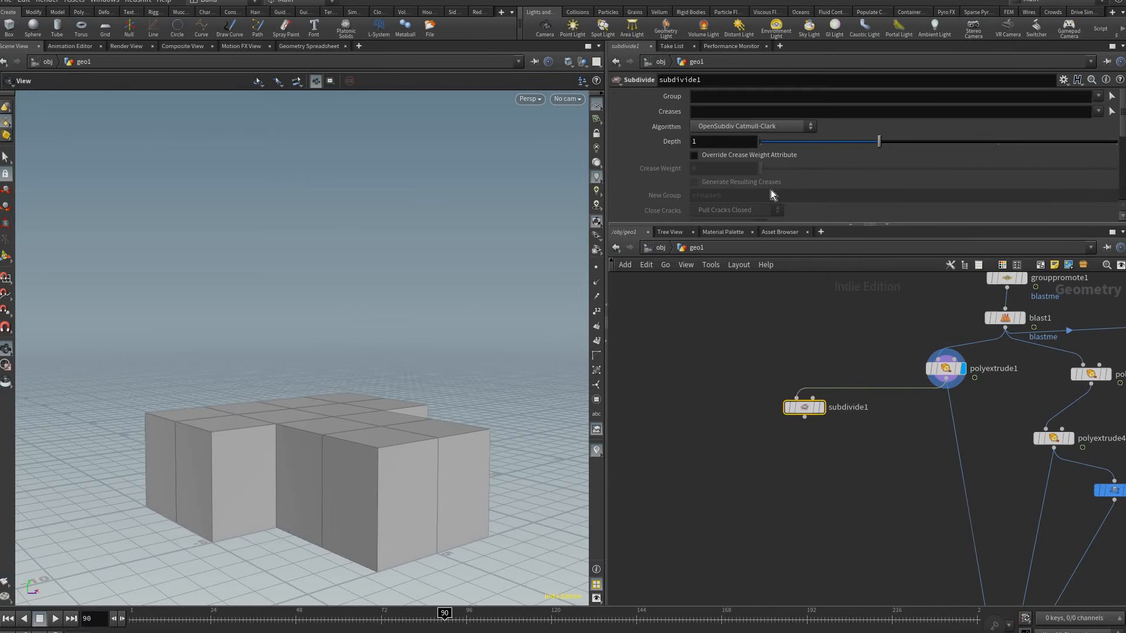
left_click(821, 407)
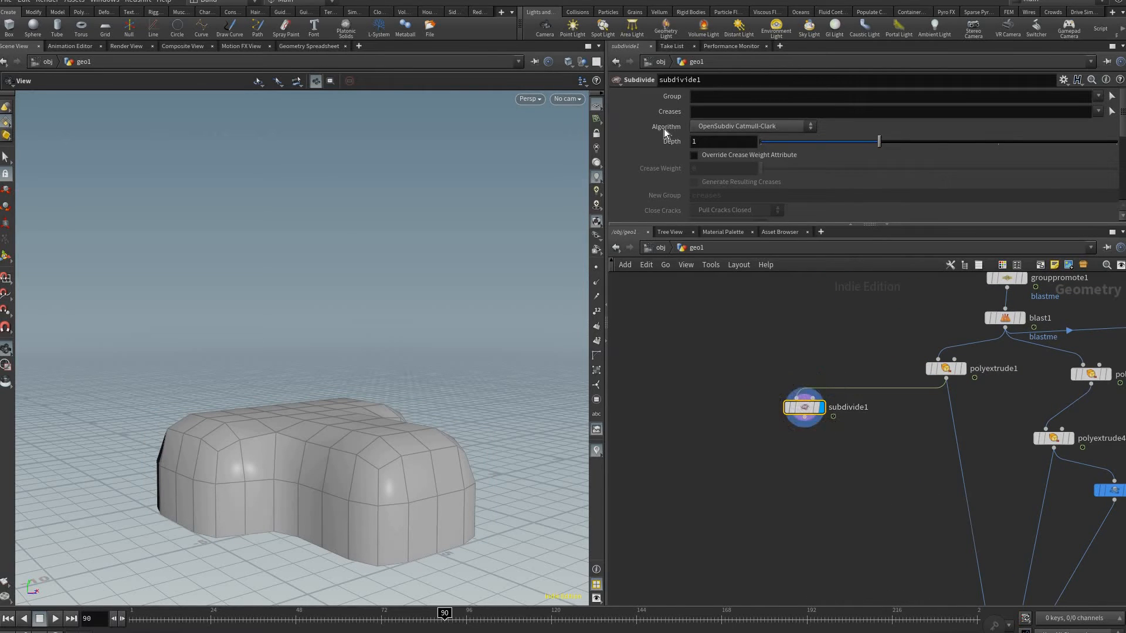
left_click(707, 128)
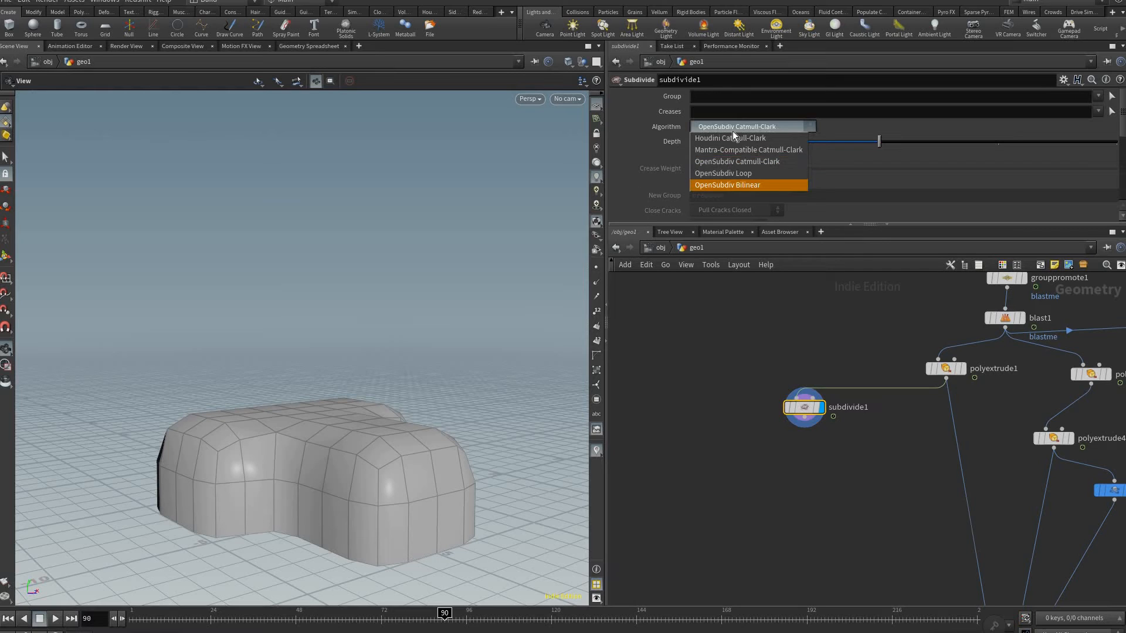
left_click(753, 185)
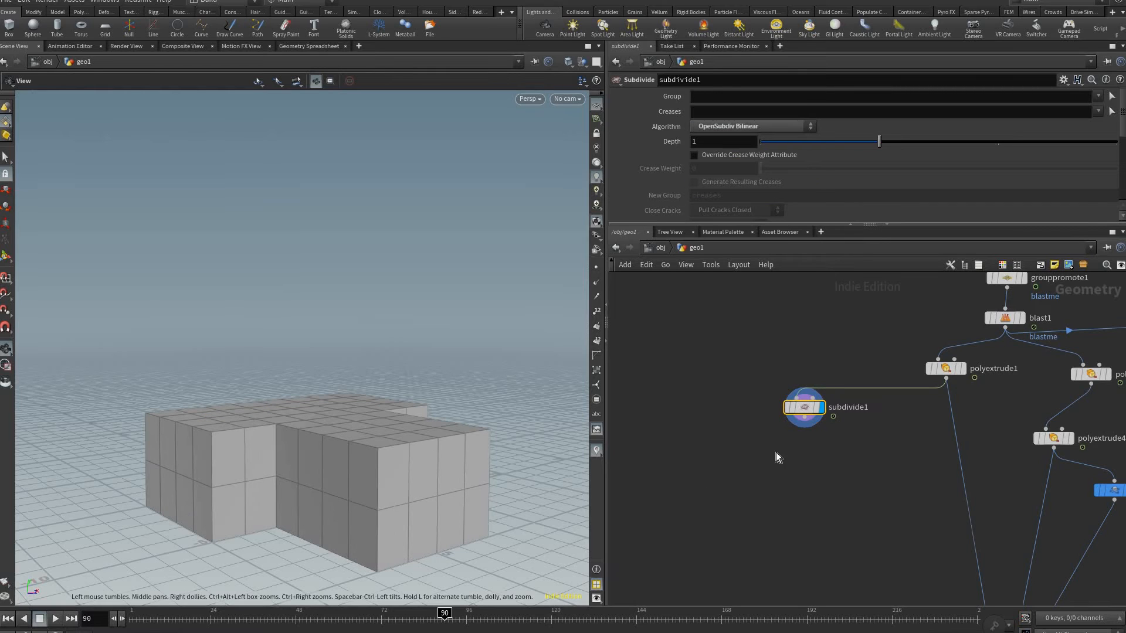
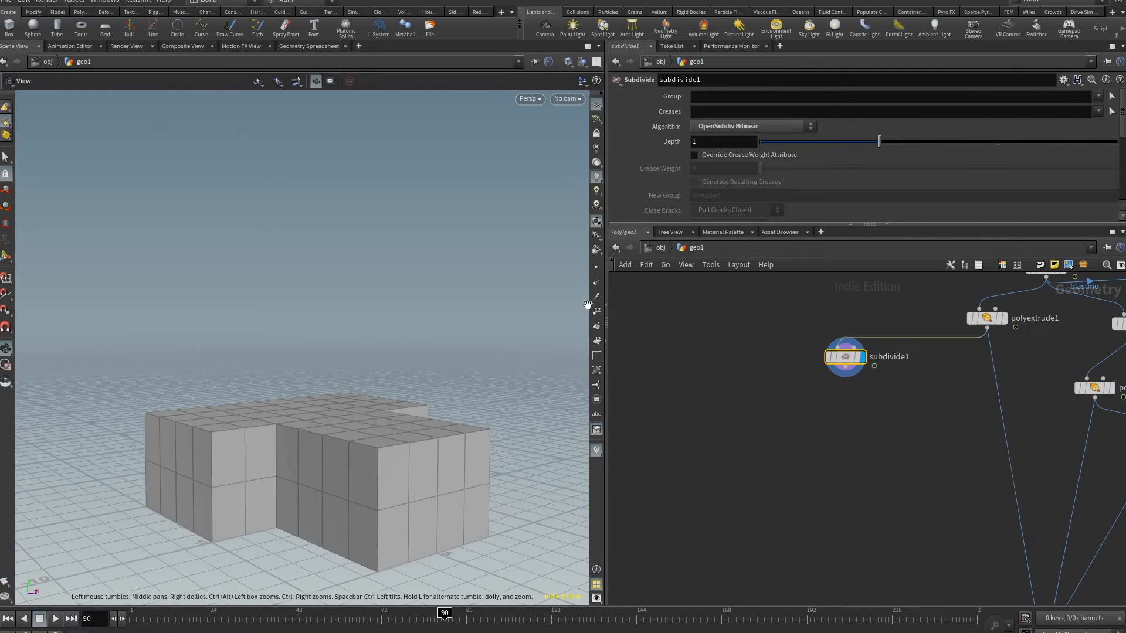
Step: Show the point markers in the viewport and examine the subdivided block's points from several angles
left_click(597, 268)
left_click_drag(384, 340, 443, 392)
right_click_drag(443, 392, 283, 437)
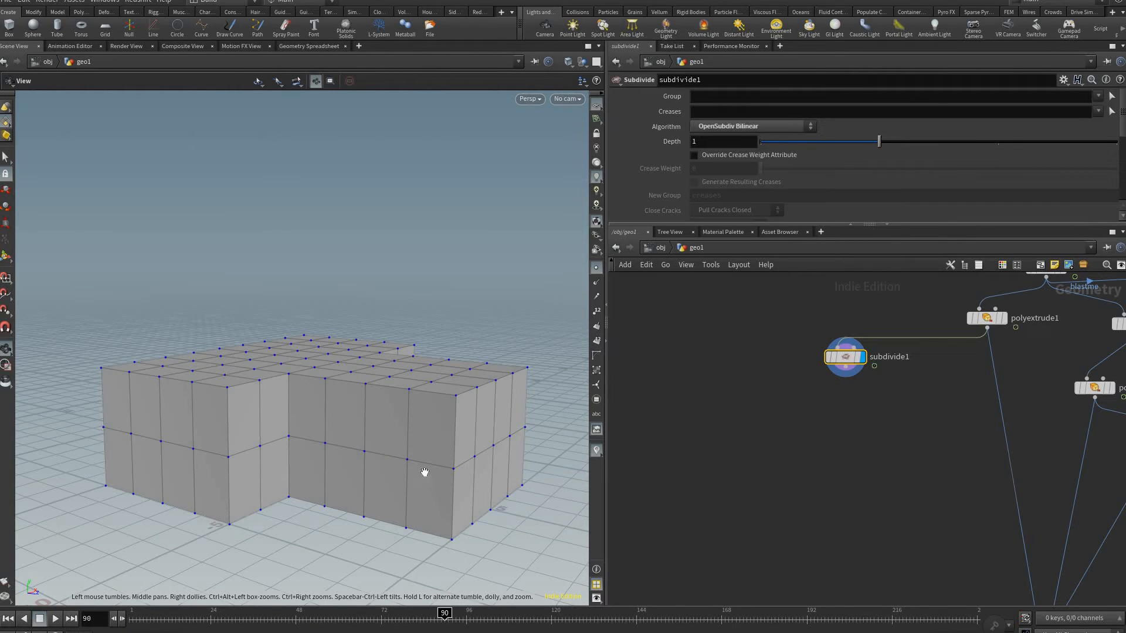
left_click_drag(242, 459, 580, 463)
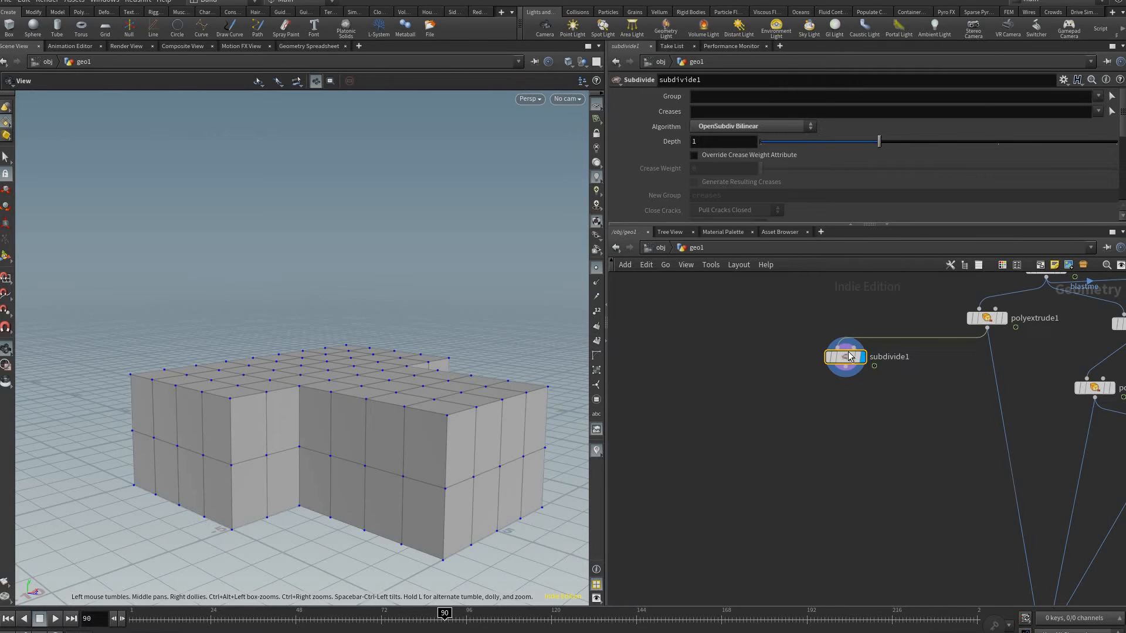
scroll(868, 351, "up", 2)
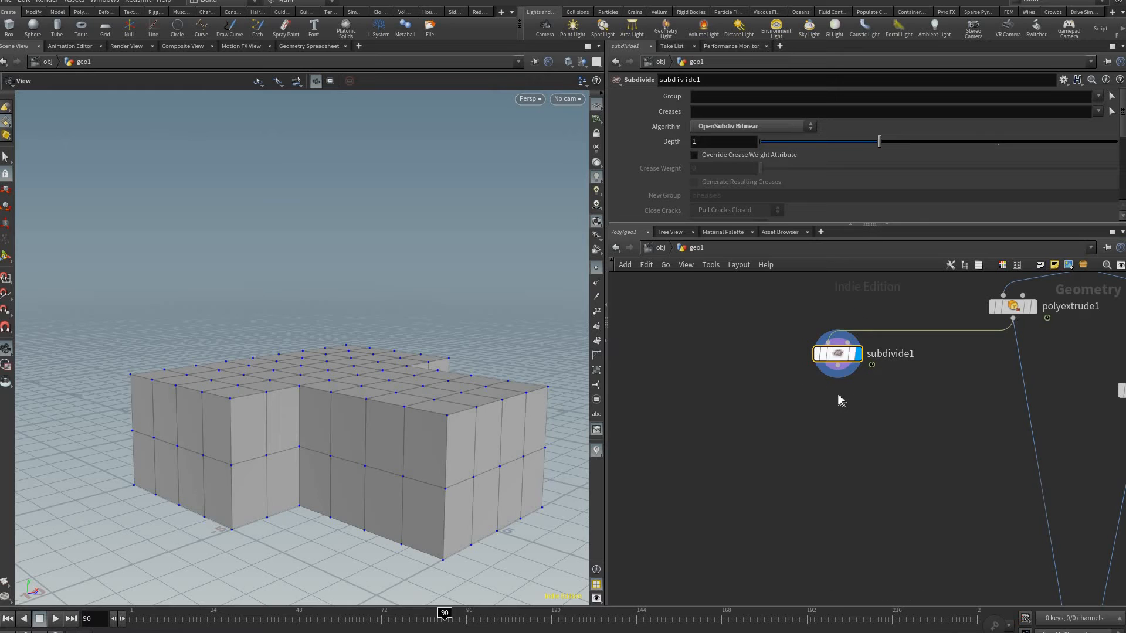
Step: Add a Group Create node below the Subdivide node, wired to its output, and display it
left_click(837, 367)
left_click(838, 399)
type("group")
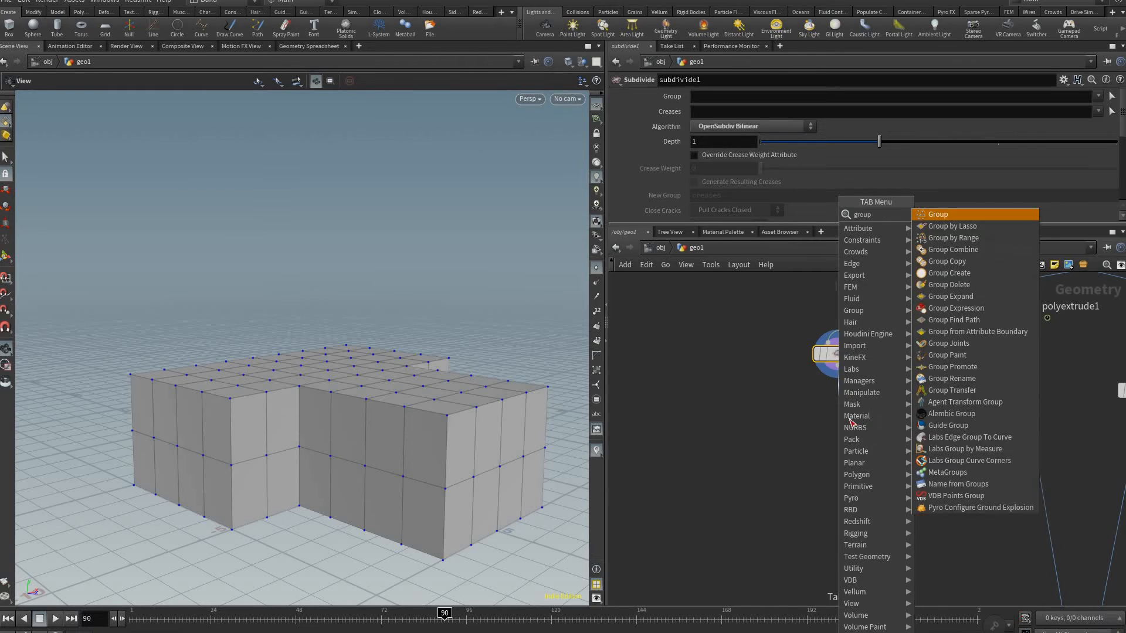
key("Return")
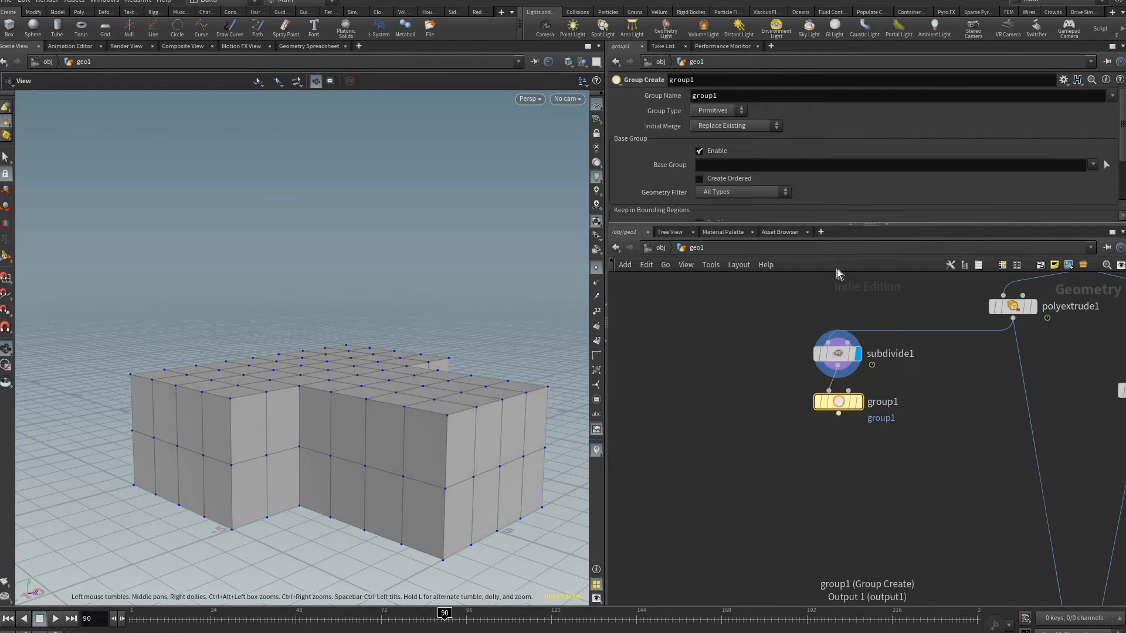
left_click(860, 402)
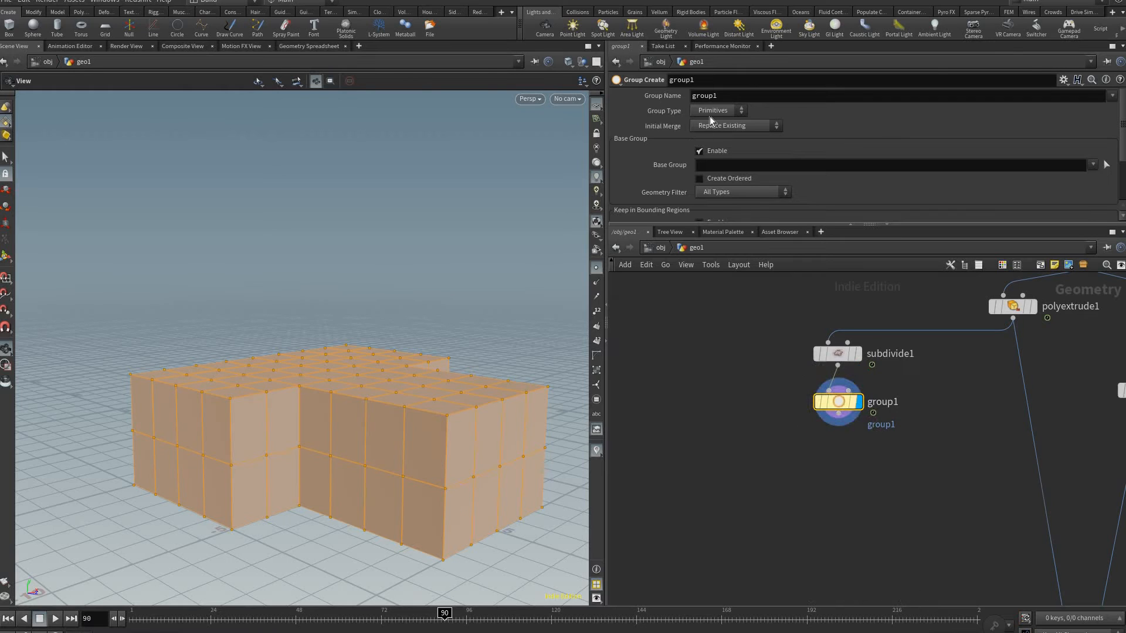
Step: Set the group type to Edges, disable the base group, and include by edges with a minimum edge angle of 20
left_click(719, 110)
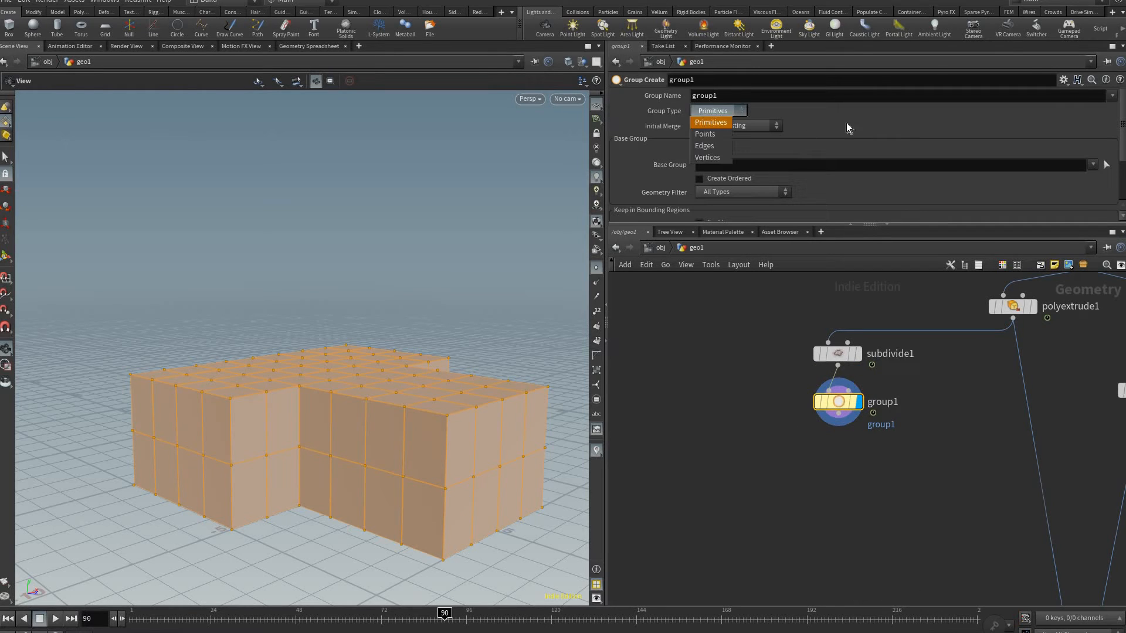
left_click(713, 135)
scroll(617, 185, "down", 2)
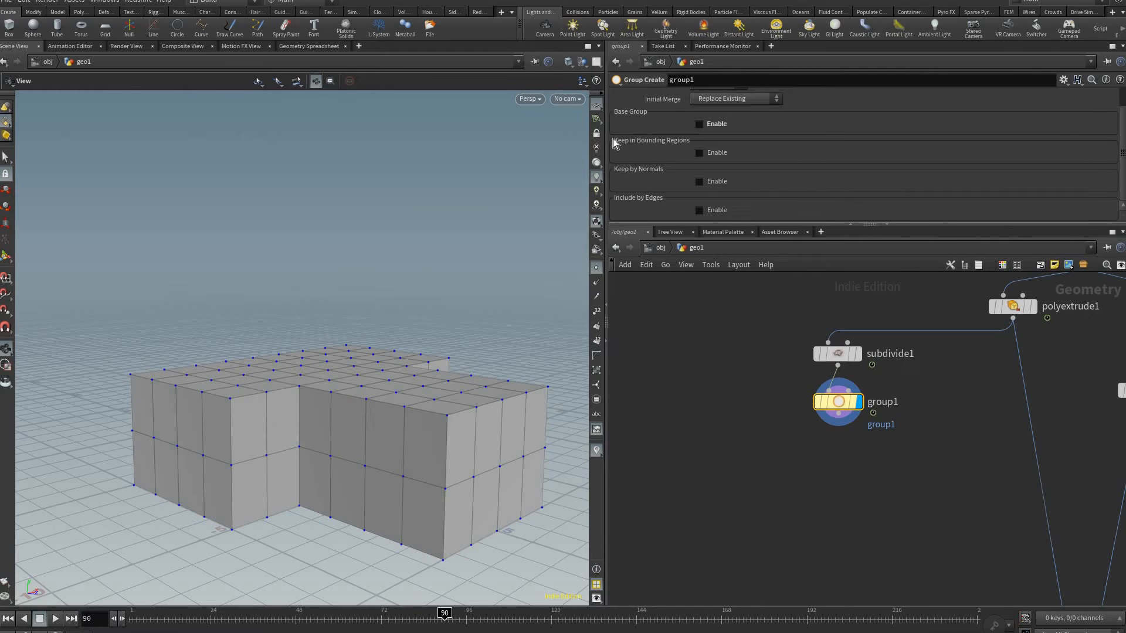
left_click(699, 210)
scroll(612, 138, "down", 5)
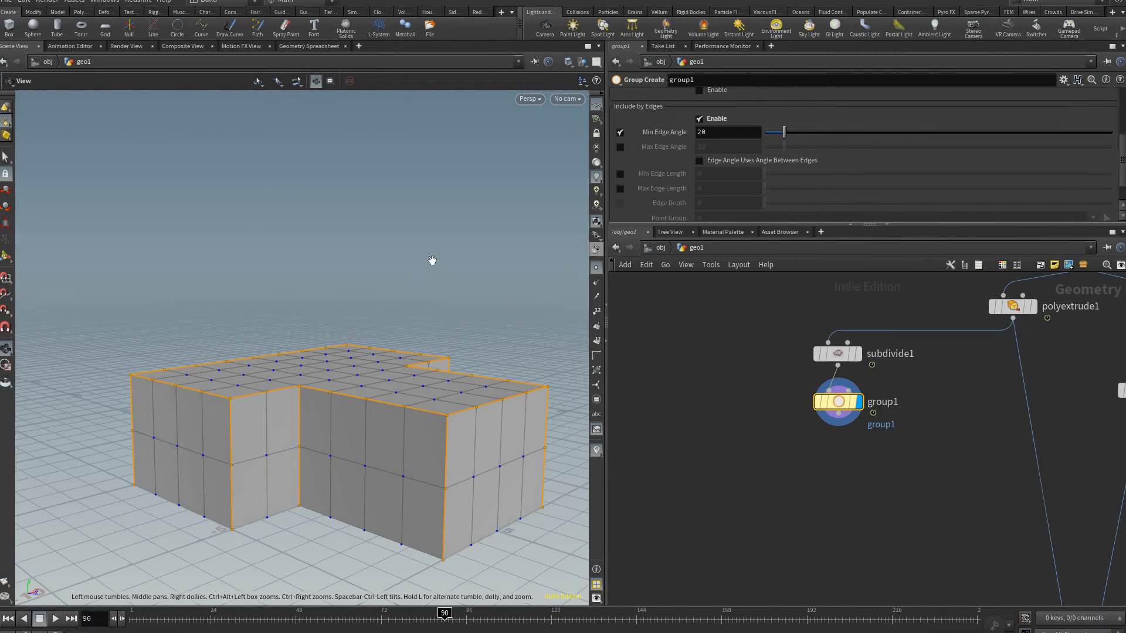
Step: Examine the grouped edges on the block from below and above, and look over the upstream nodes
left_click_drag(432, 260, 395, 388)
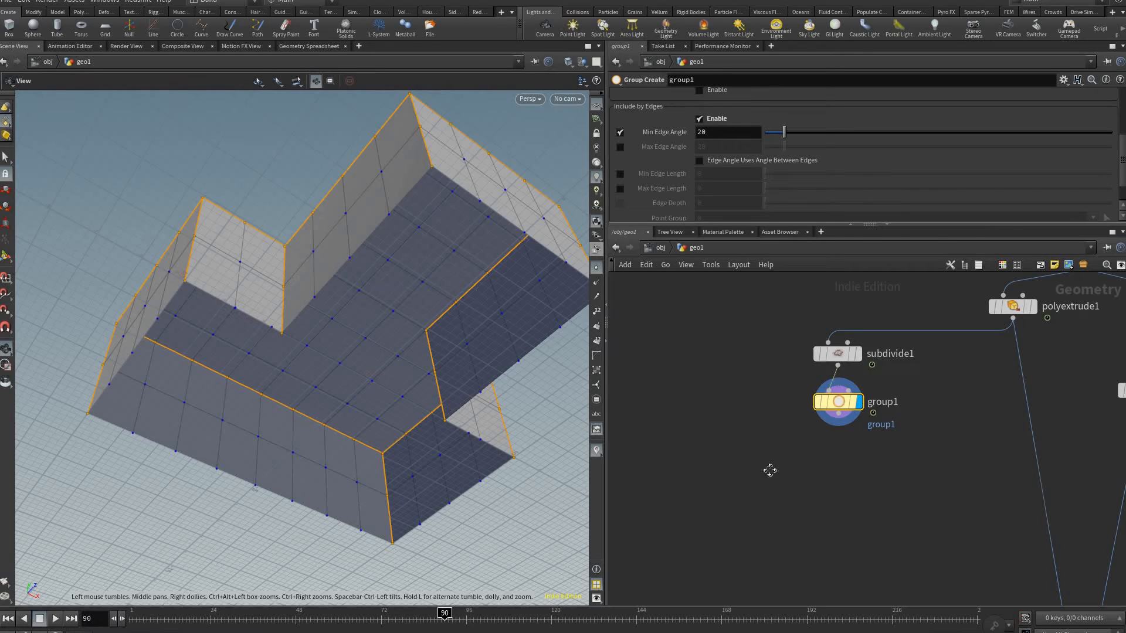
middle_click_drag(942, 384, 850, 475)
mouse_move(917, 369)
middle_mouse_down()
mouse_move(844, 473)
mouse_move(825, 473)
mouse_move(862, 330)
middle_mouse_up()
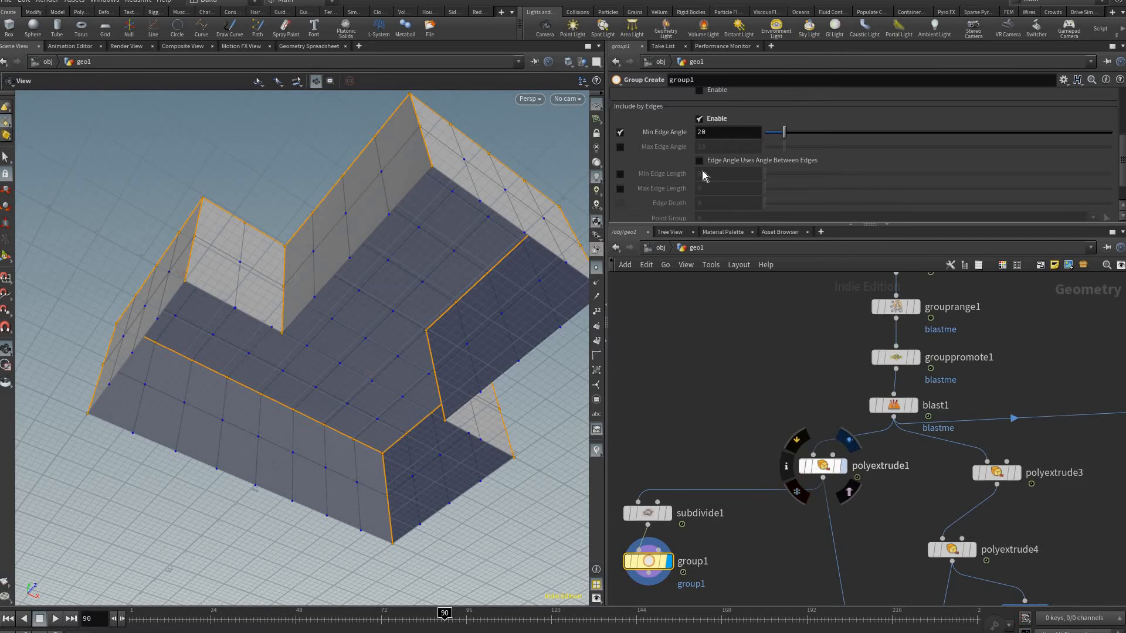
left_click(843, 466)
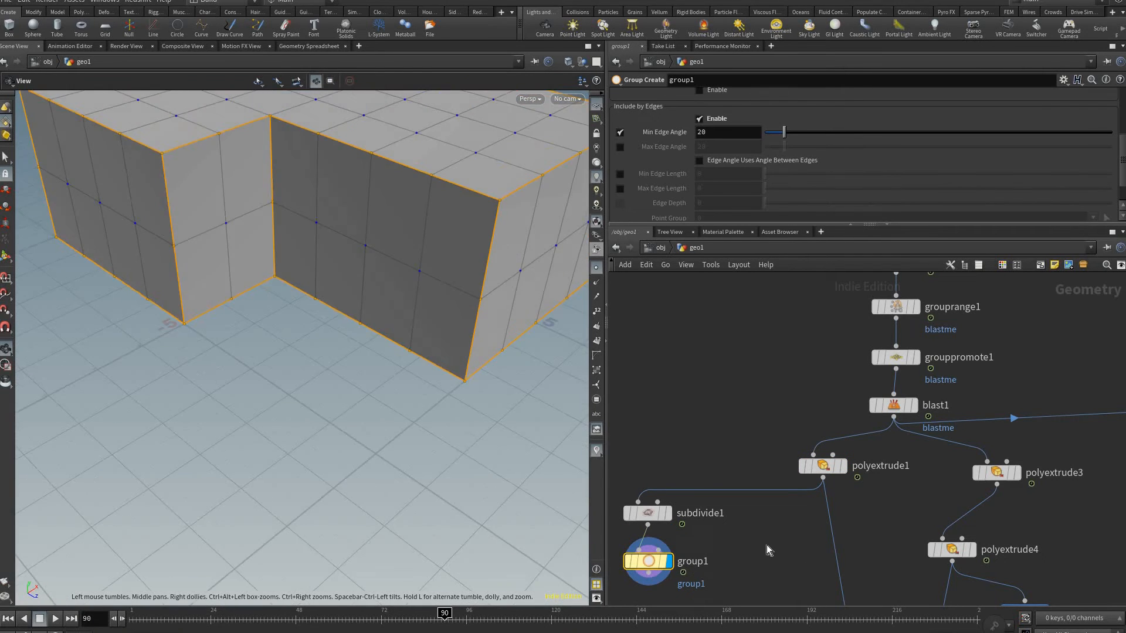
left_click_drag(766, 544, 755, 434)
middle_click_drag(755, 434, 755, 92)
Step: Name the edge group blastedges
scroll(755, 92, "up", 5)
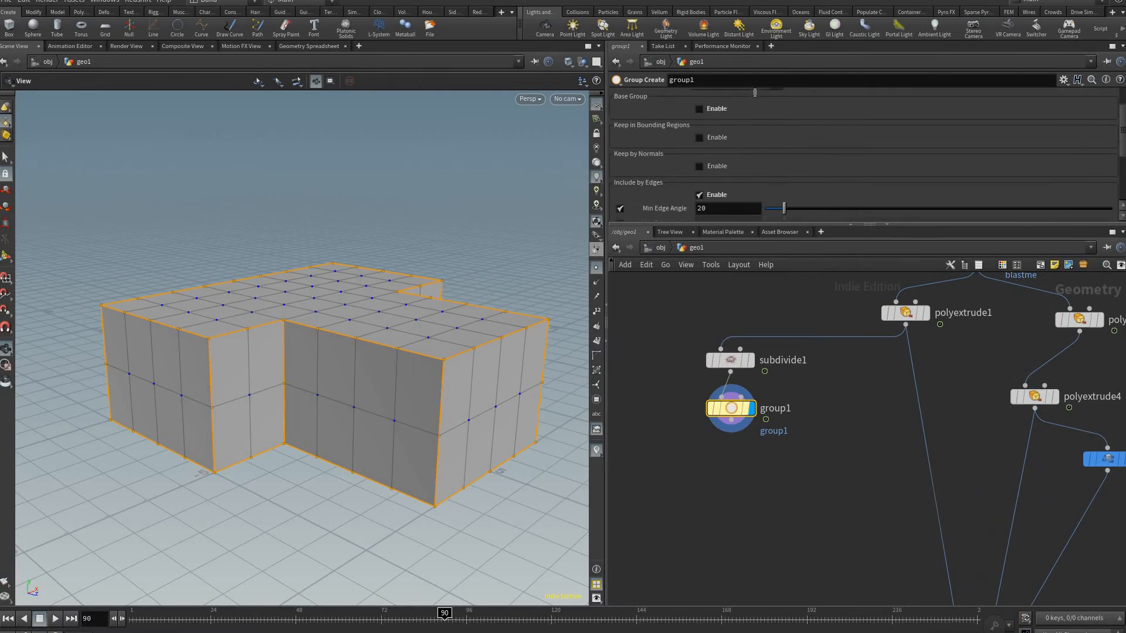
left_click(755, 92)
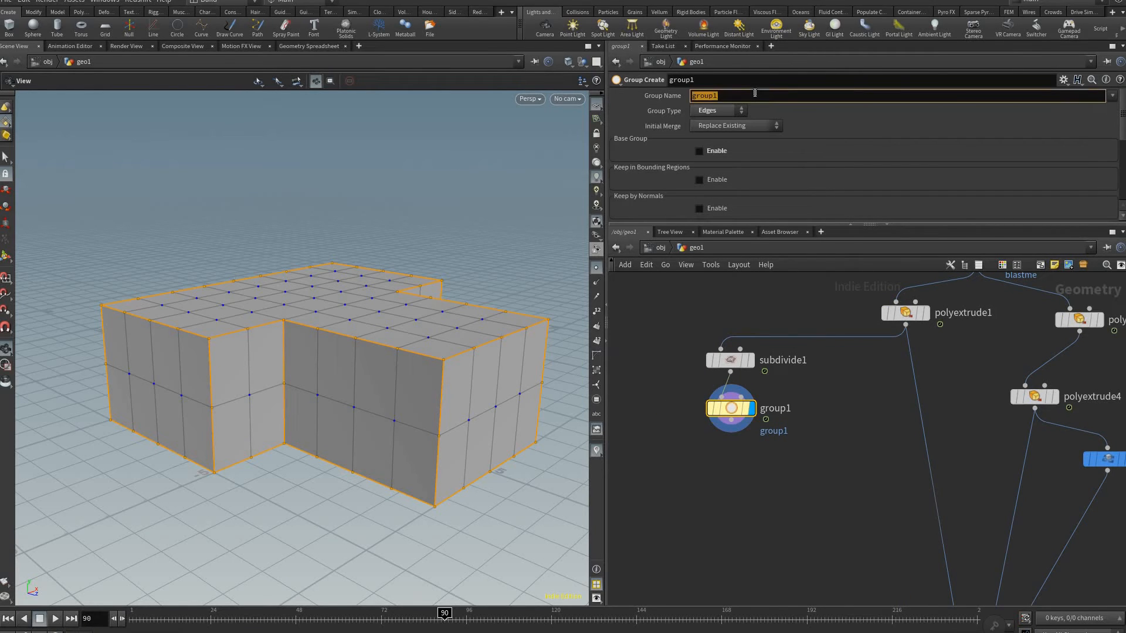
type("blastedges")
key("Return")
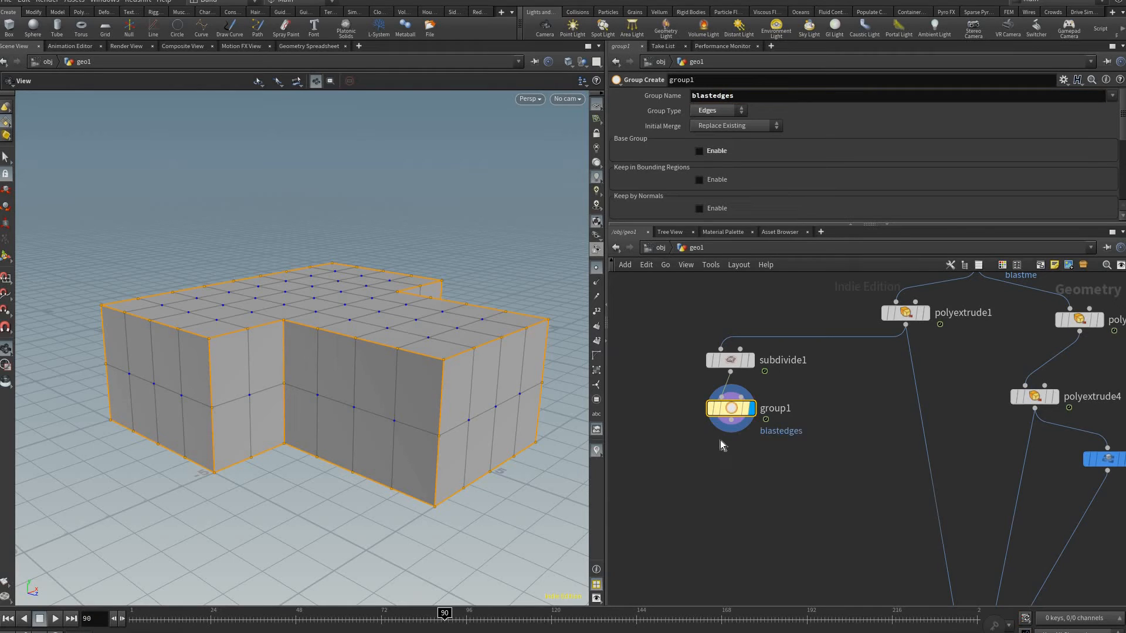
Step: Add a Blast node below the edge group node, wired to its output, and display it
key("Tab")
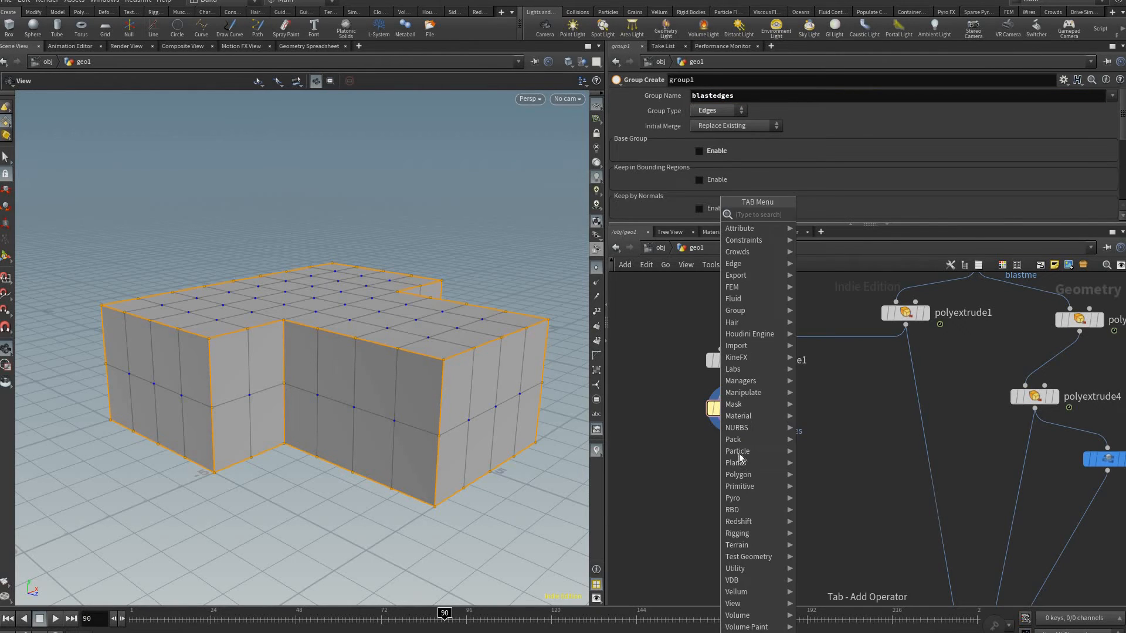
type("bla")
key("Return")
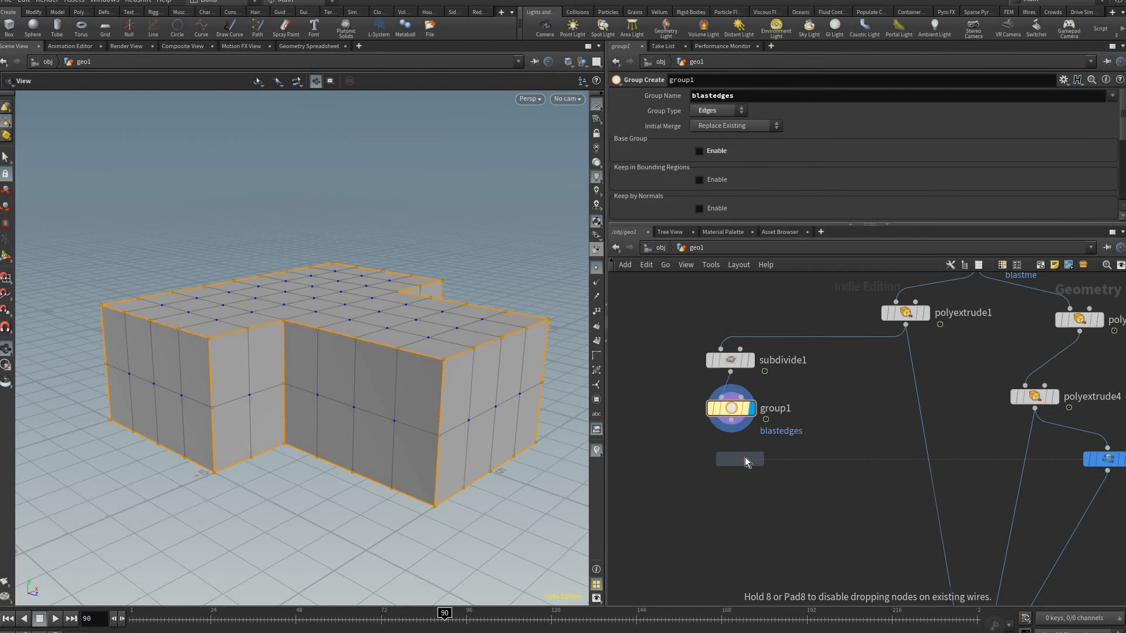
left_click(745, 456)
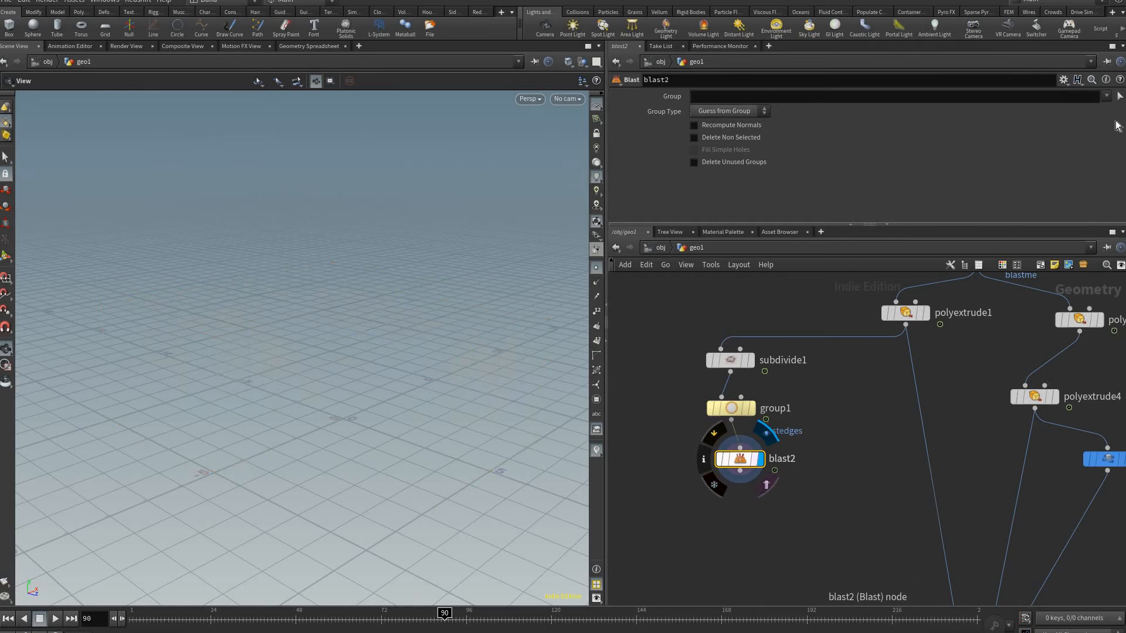
Step: Set the new Blast node's group to blastme and open its group type choices
left_click(1107, 95)
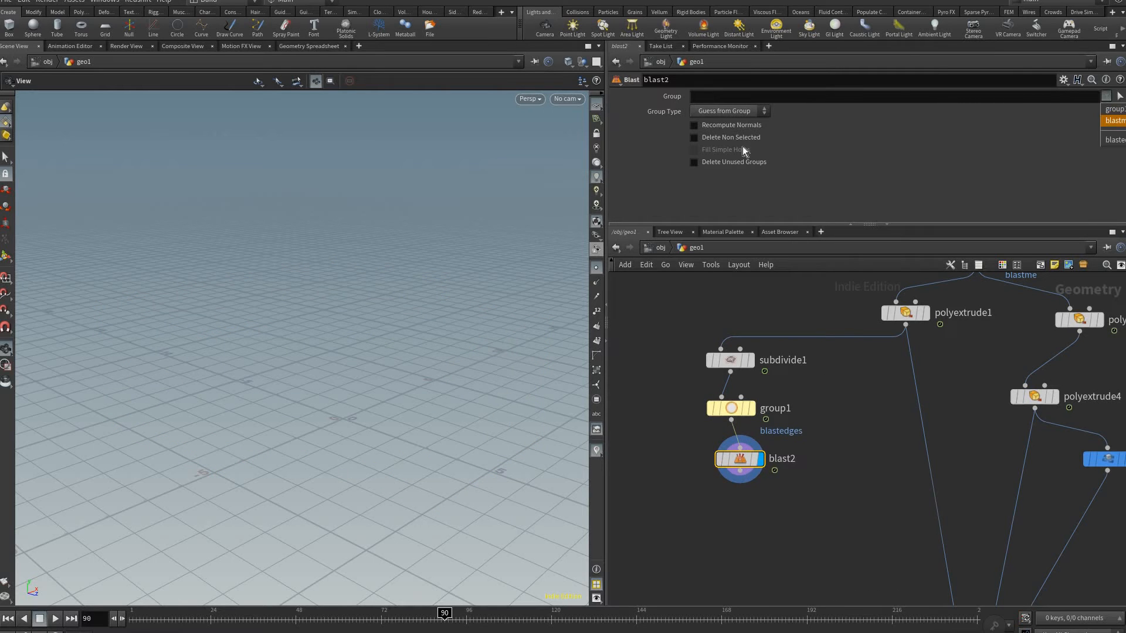
left_click(1115, 121)
left_click(740, 470)
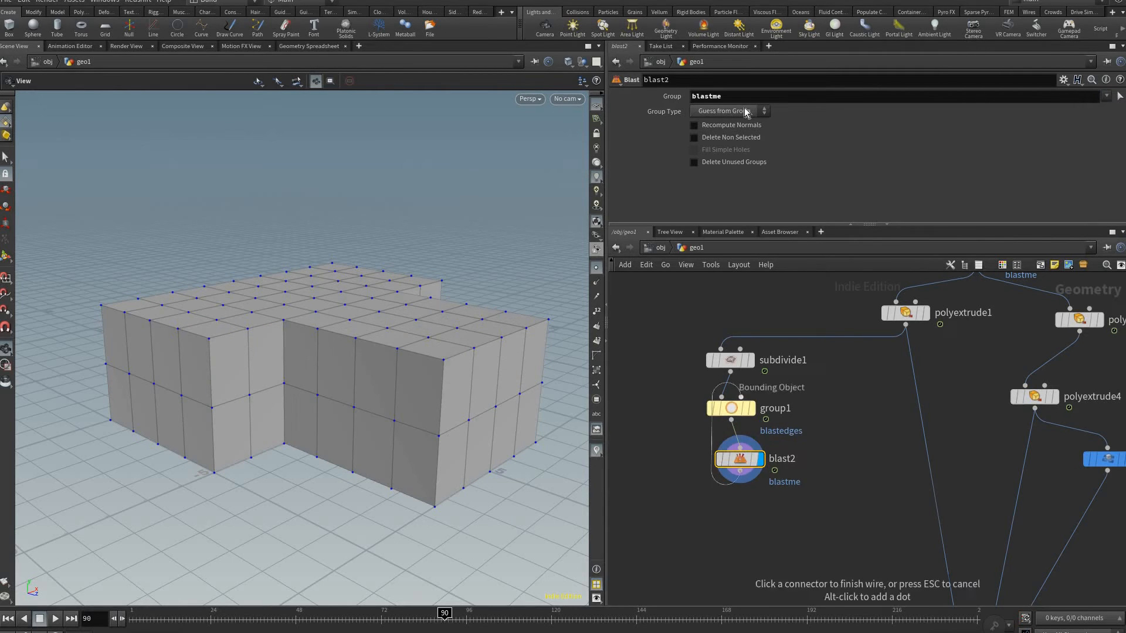
left_click(725, 111)
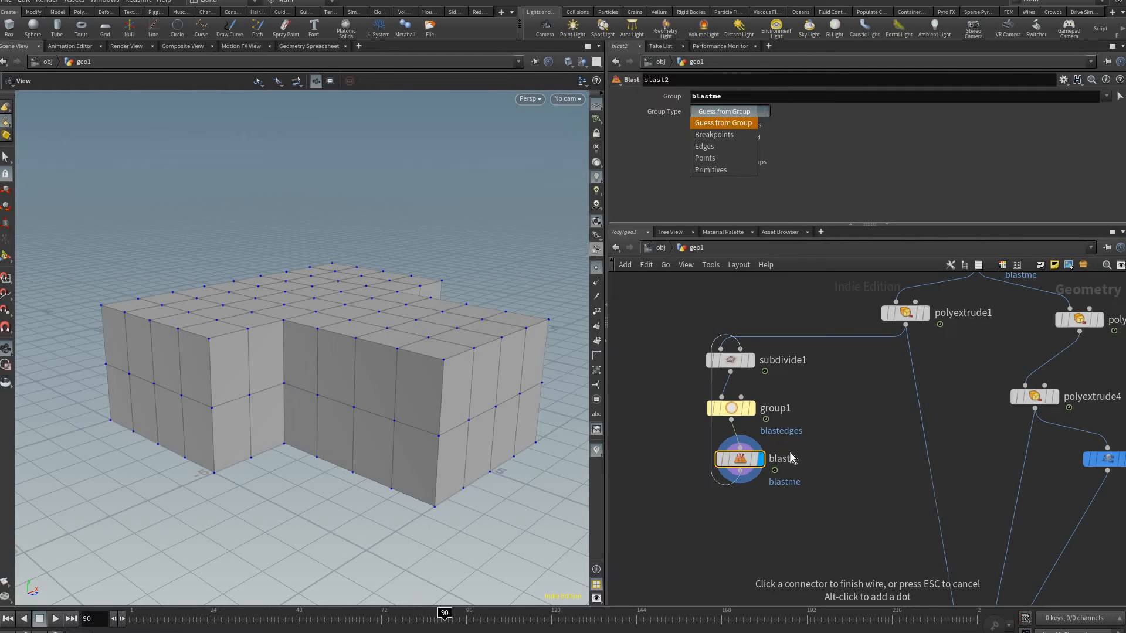
Step: Set blast2's Group Type to Edges and check group1's edge selection in the viewport before displaying blast2 again
left_click(725, 149)
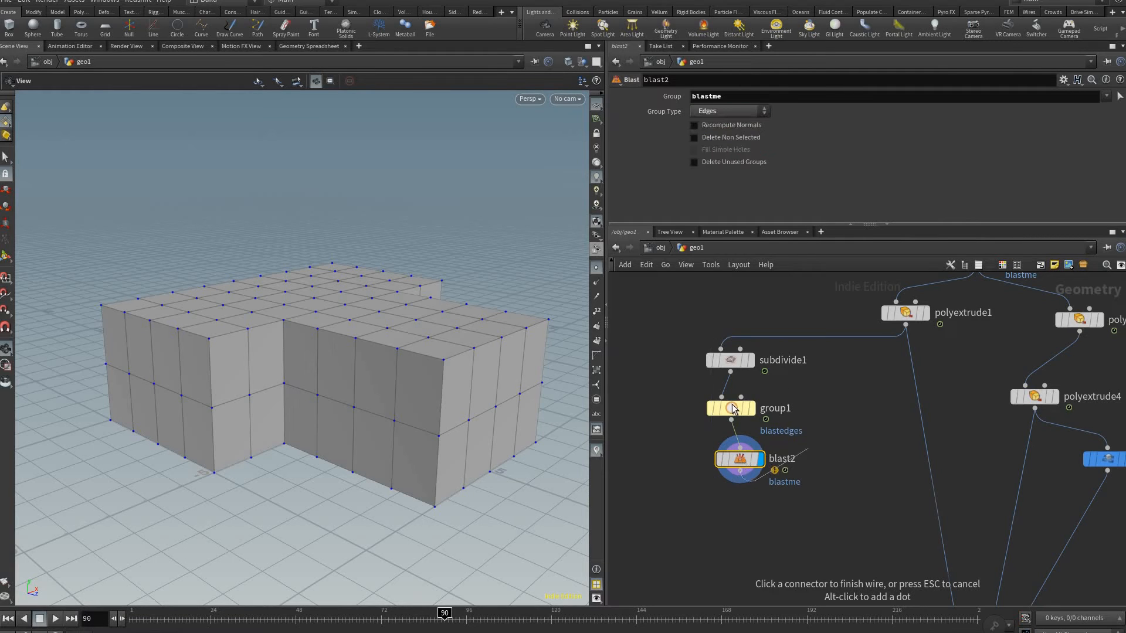
key("Escape")
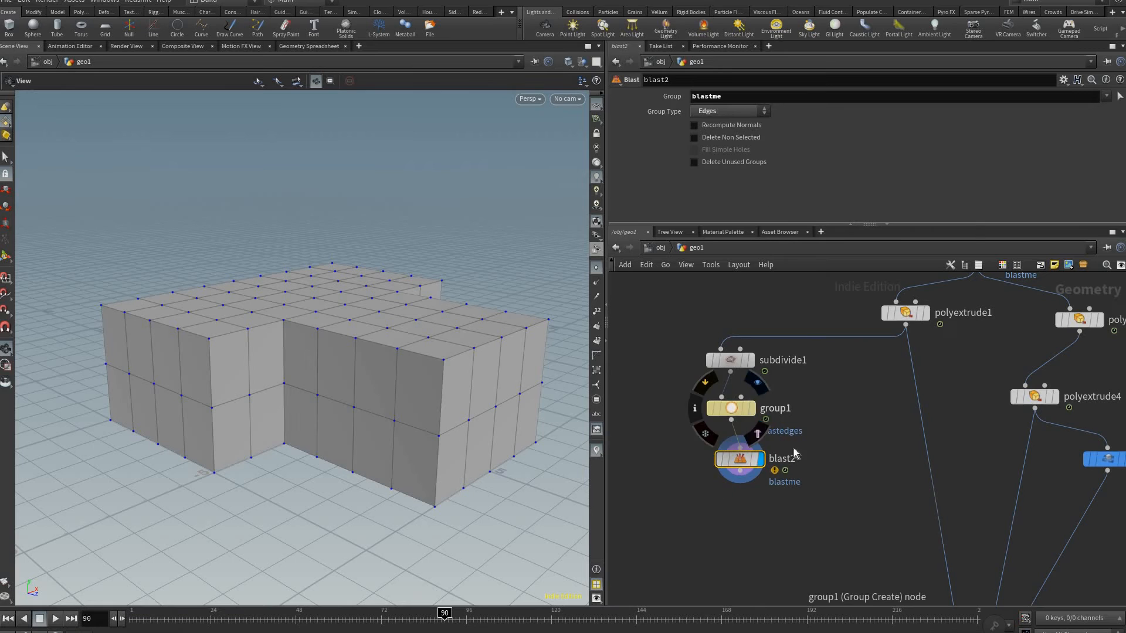
left_click(754, 409)
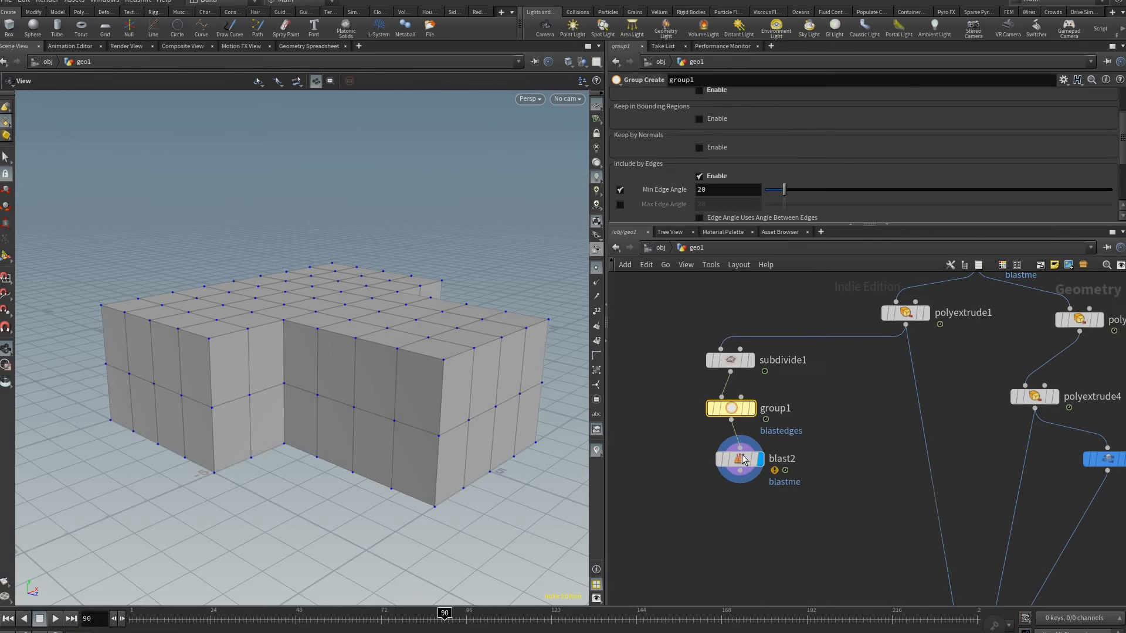
left_click(752, 409)
left_click(740, 459)
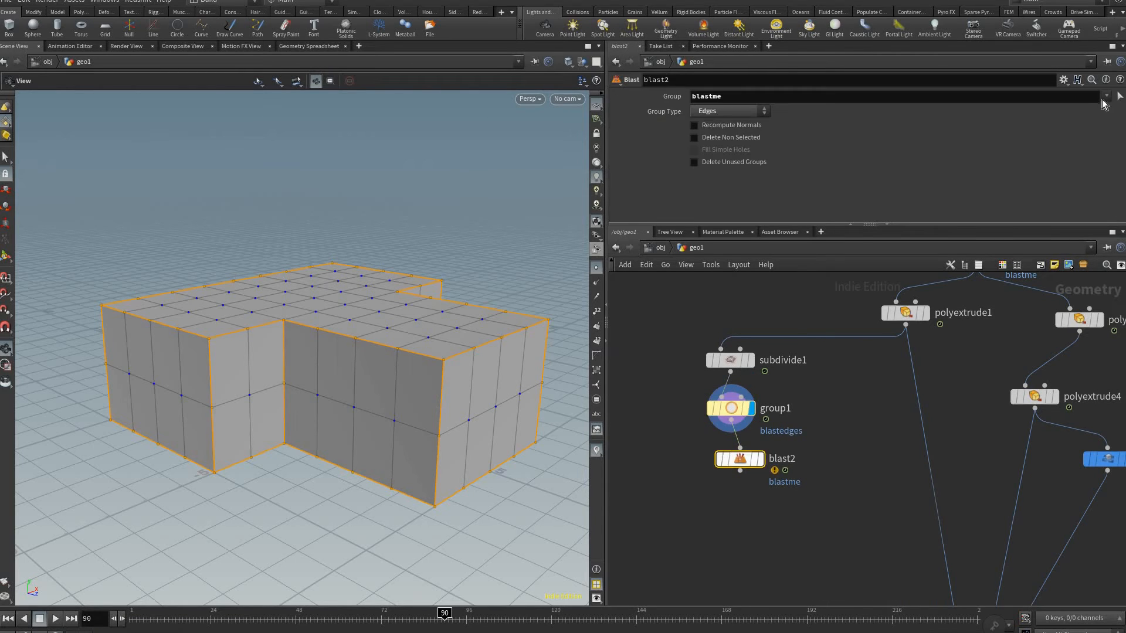
left_click(761, 459)
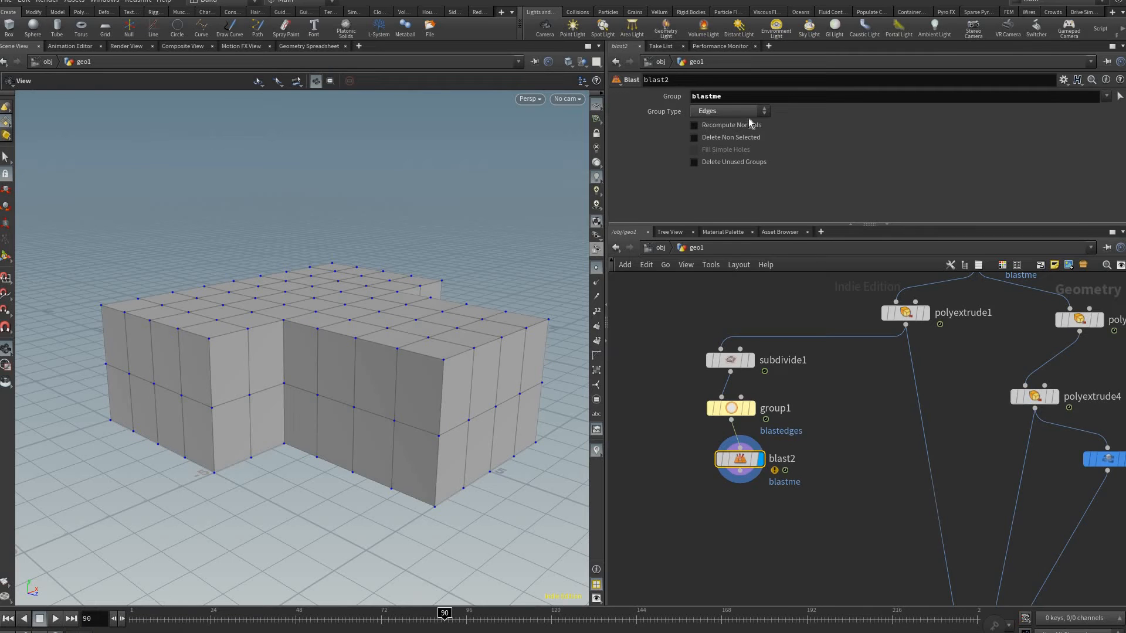
Step: Replace blastme with blastedges as blast2's group and align the node directly beneath group1
type("blastedges")
key("Return")
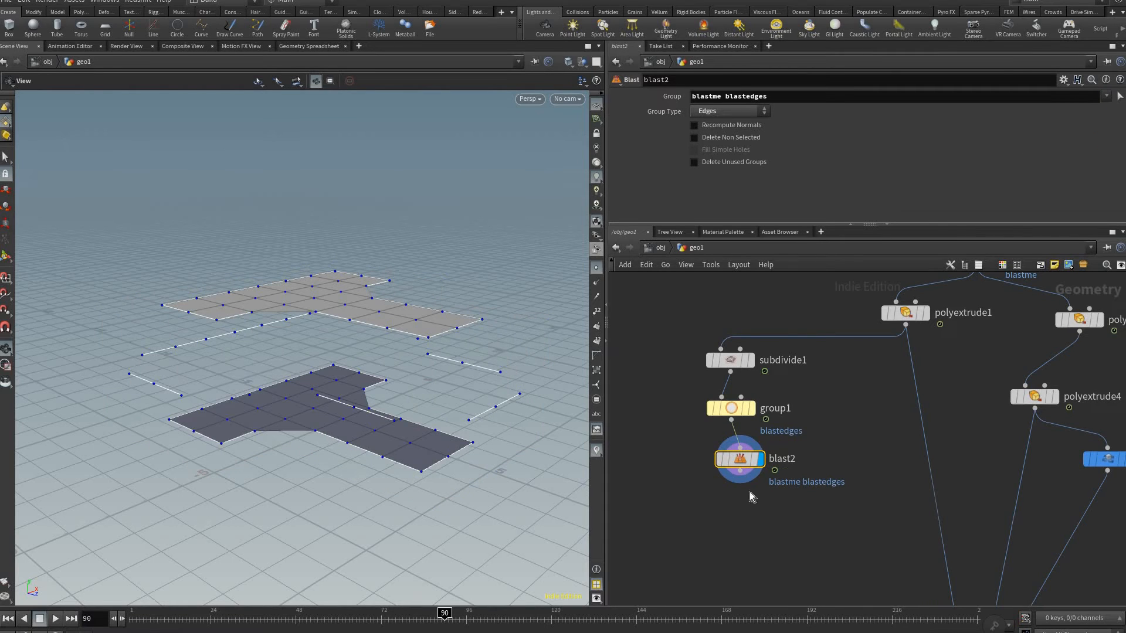
key("Home")
key("ctrl+shift+Right")
key("BackSpace")
key("Return")
left_click_drag(741, 461, 731, 461)
Step: Add a Group Create node below blast2, wire it to blast2's output and display it
middle_click_drag(116, 372, 161, 397)
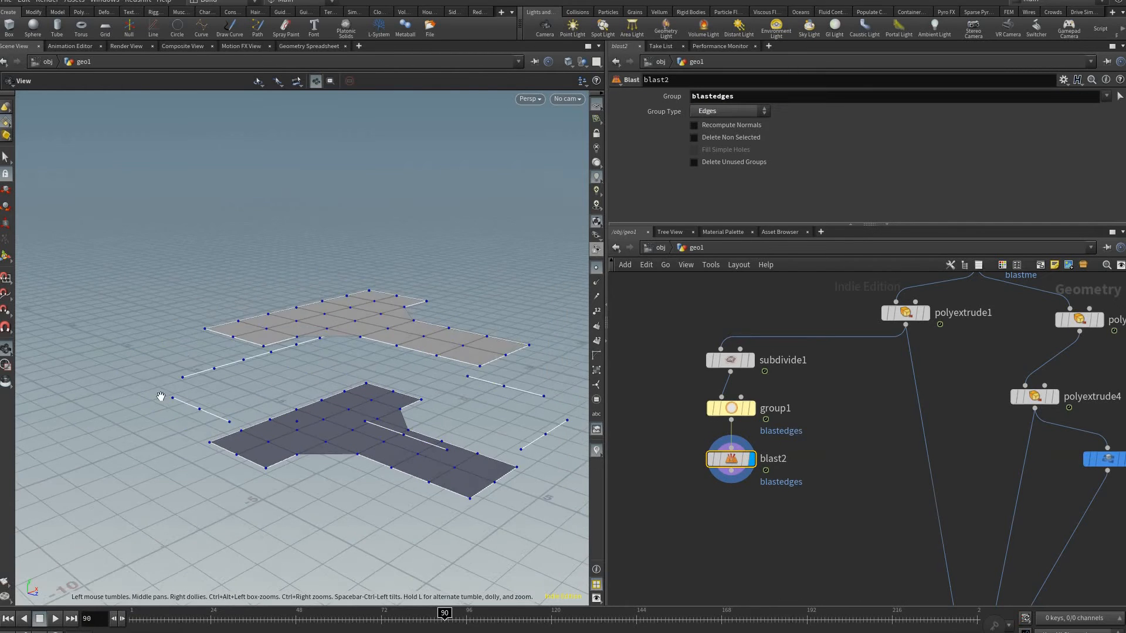
left_click_drag(161, 397, 338, 421)
left_click_drag(563, 486, 527, 475)
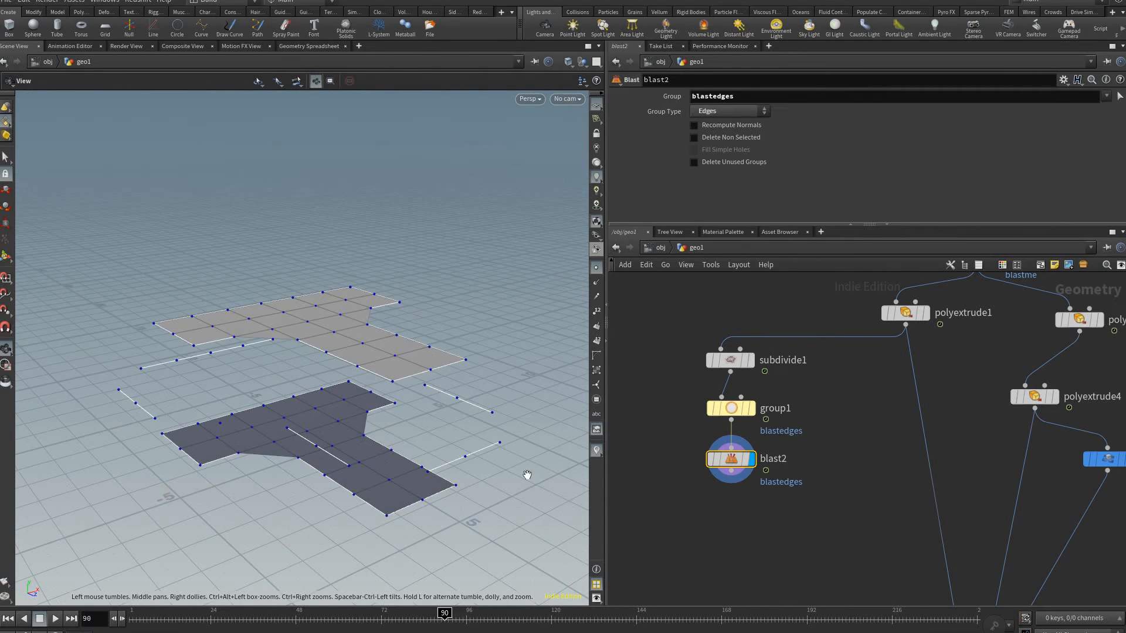
mouse_move(264, 332)
left_mouse_down()
mouse_move(359, 441)
mouse_move(361, 387)
left_mouse_up()
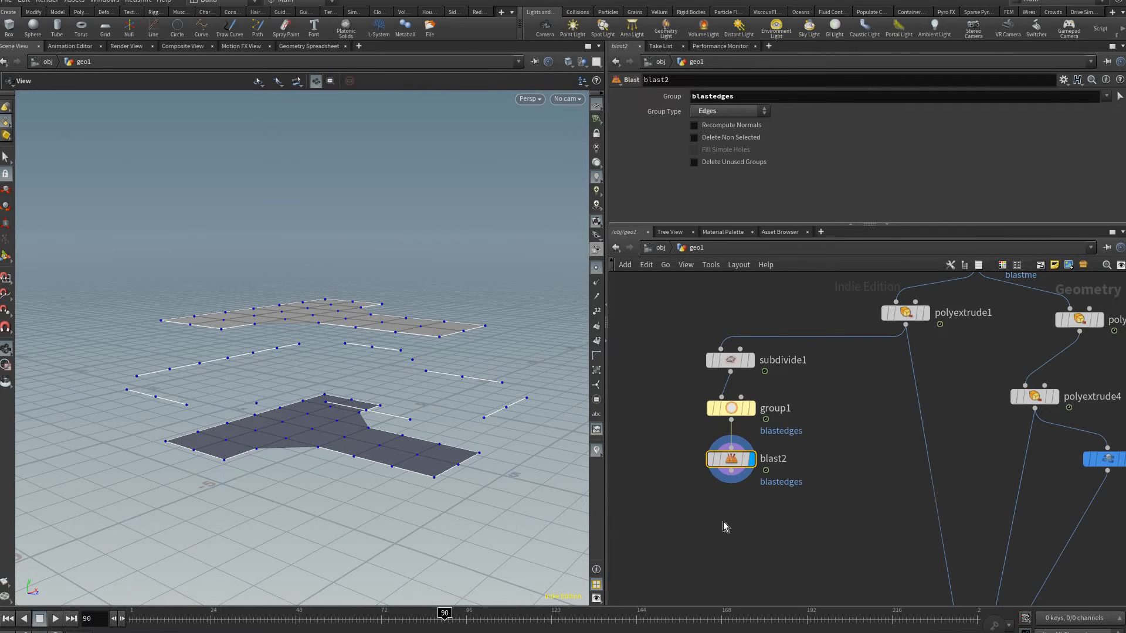
key("Tab")
type("group")
key("Return")
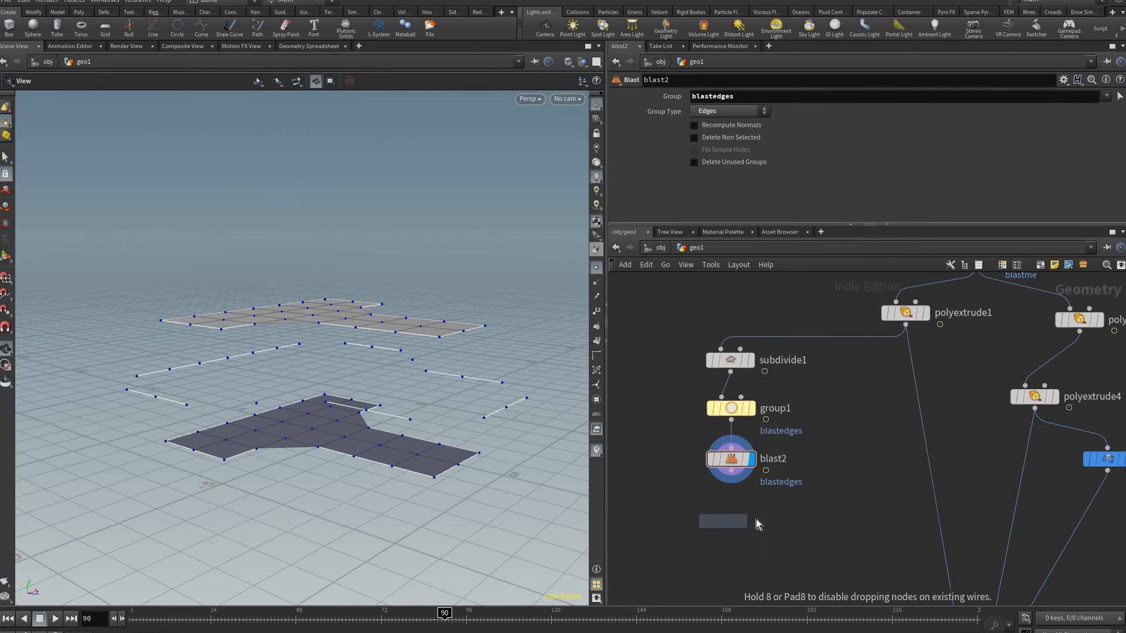
left_click(716, 508)
left_click(722, 506)
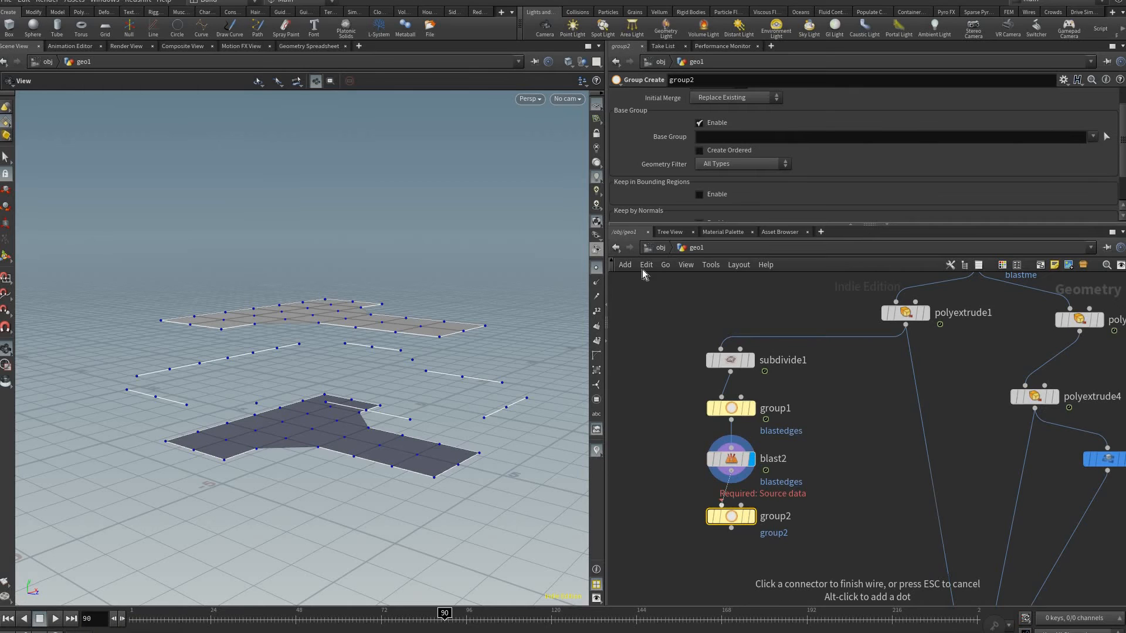
left_click(731, 471)
left_click(751, 516)
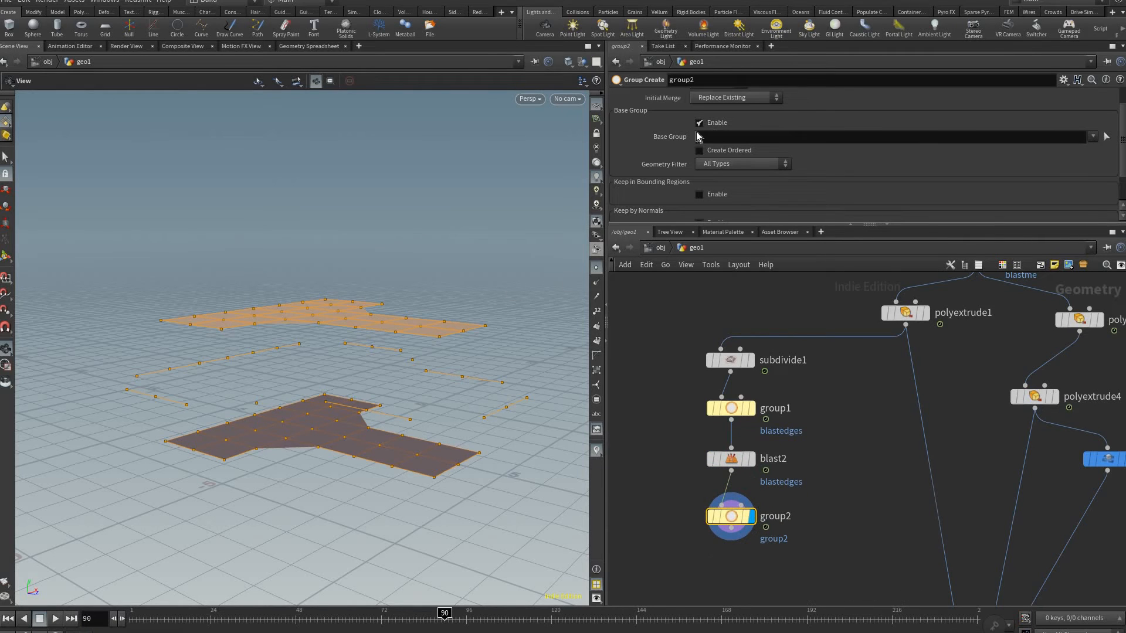
Step: Disable group2's Base Group, enable Keep in Bounding Regions and set the Group Type to Points
left_click(699, 123)
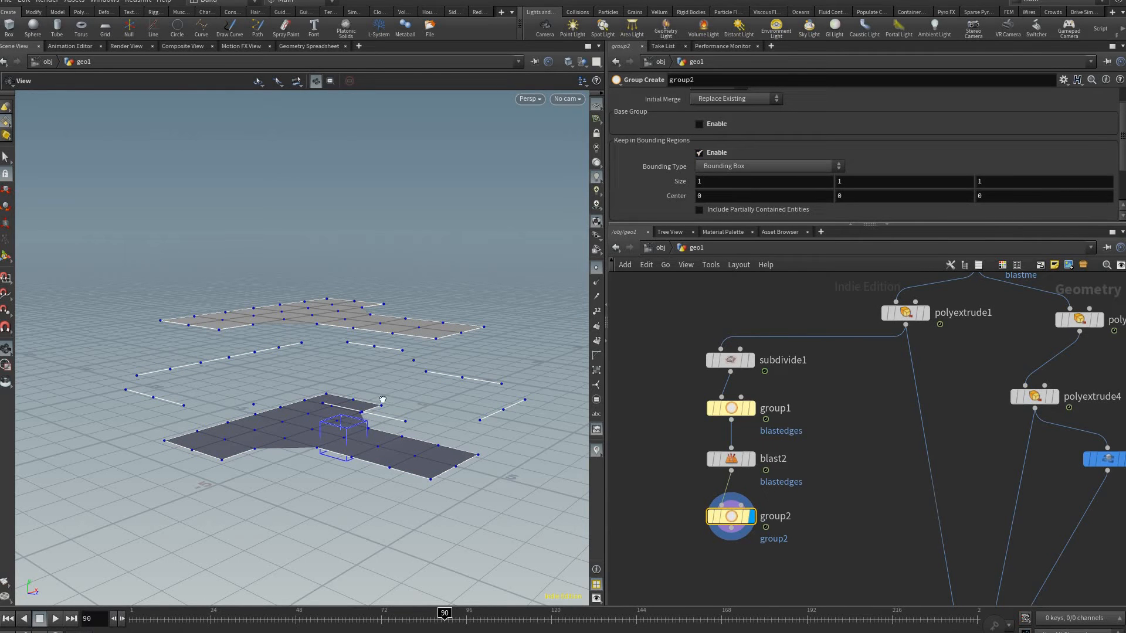
left_click_drag(381, 361, 375, 463)
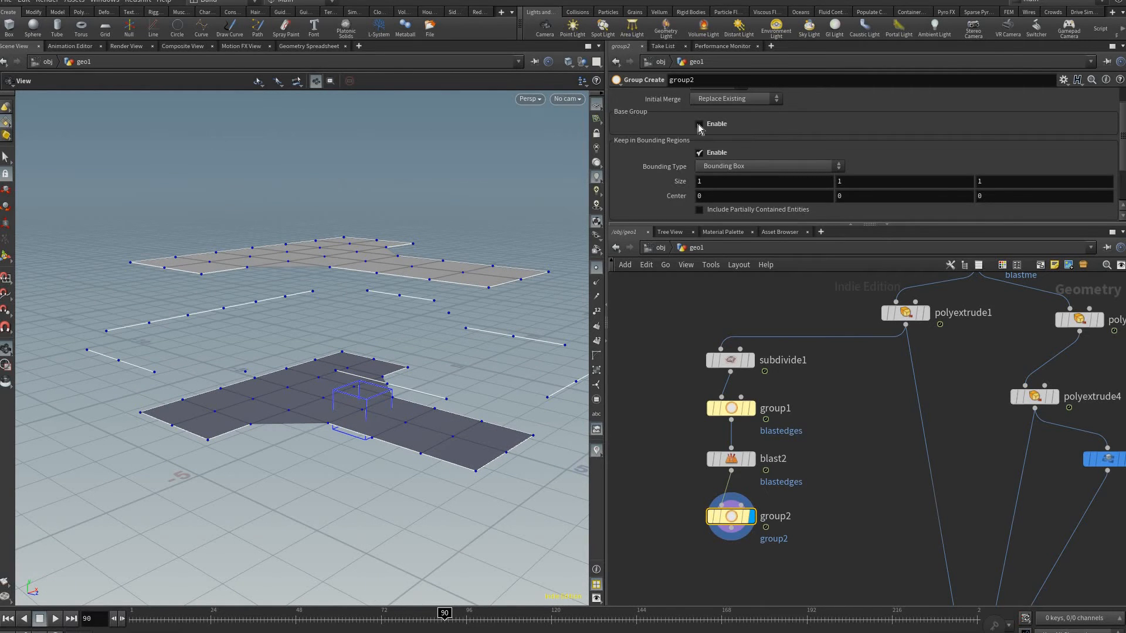
scroll(805, 143, "up", 1)
left_click(719, 110)
left_click(712, 124)
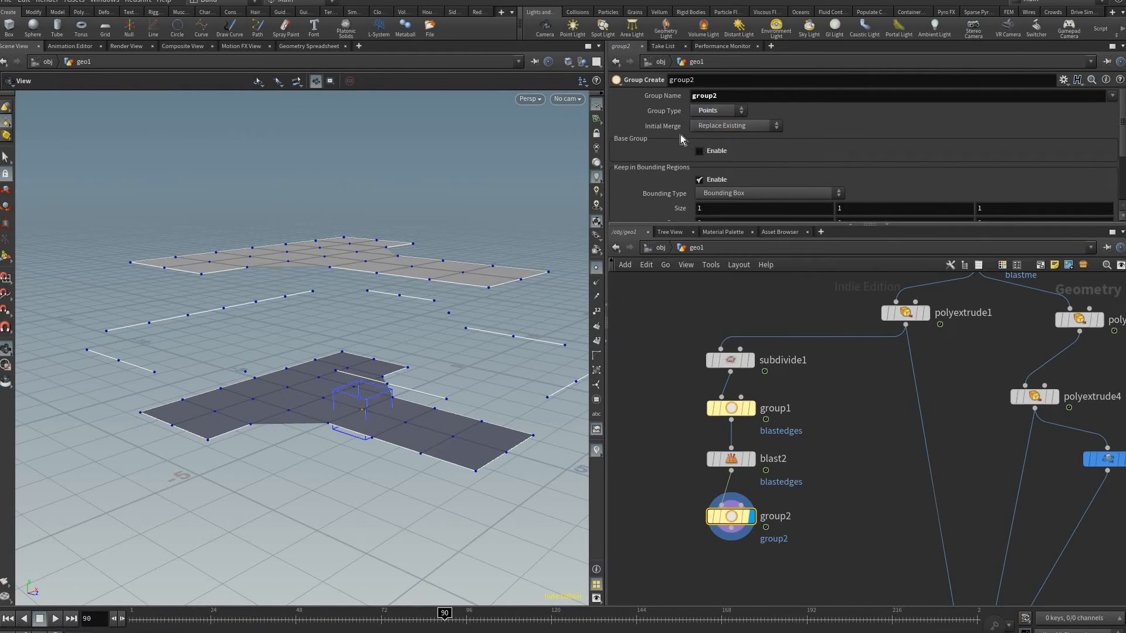
Step: Size group2's bounding box to 10 × 1.3 × 10 and set its vertical center to 1.7, enclosing the middle points
scroll(717, 132, "down", 1)
scroll(717, 133, "down", 3)
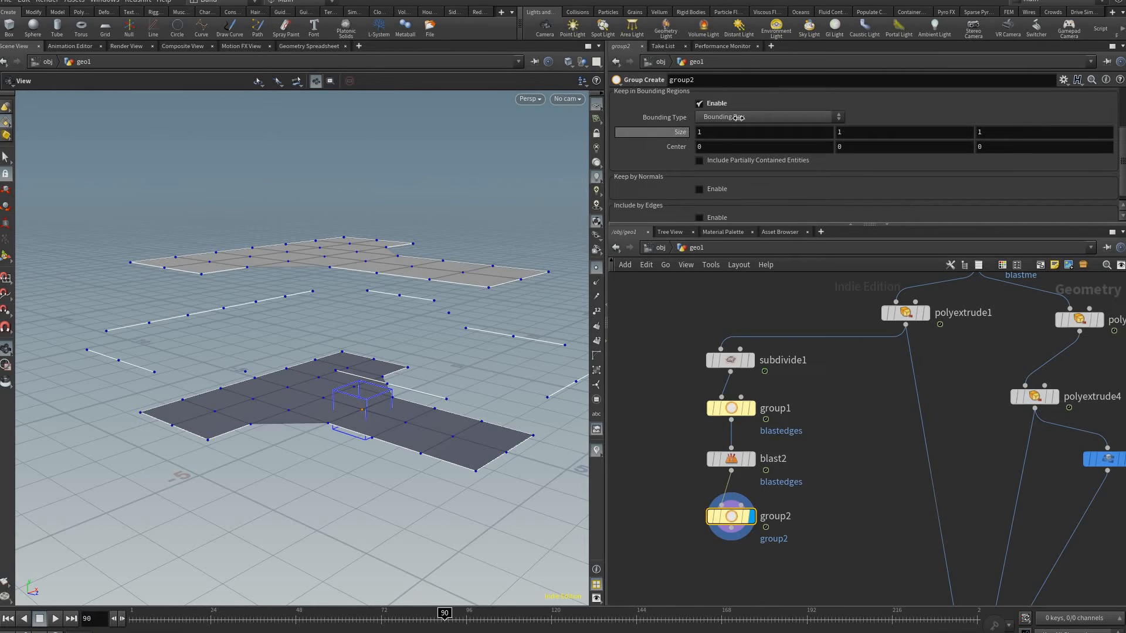
middle_click_drag(684, 129, 962, 151)
middle_click_drag(879, 148, 806, 130)
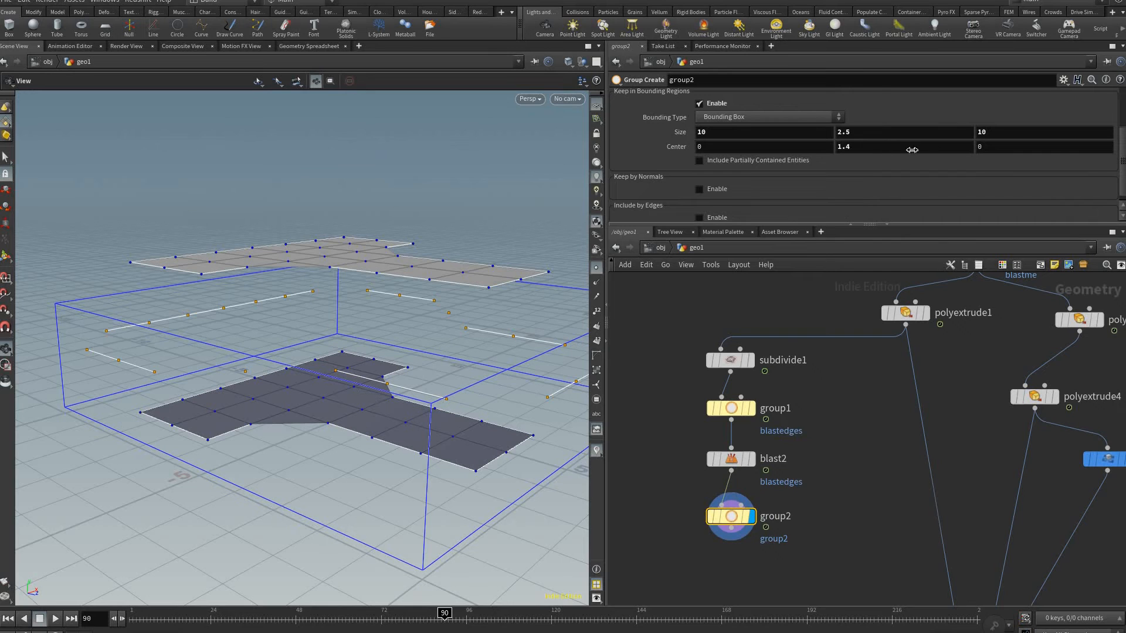
middle_click_drag(880, 132, 358, 331)
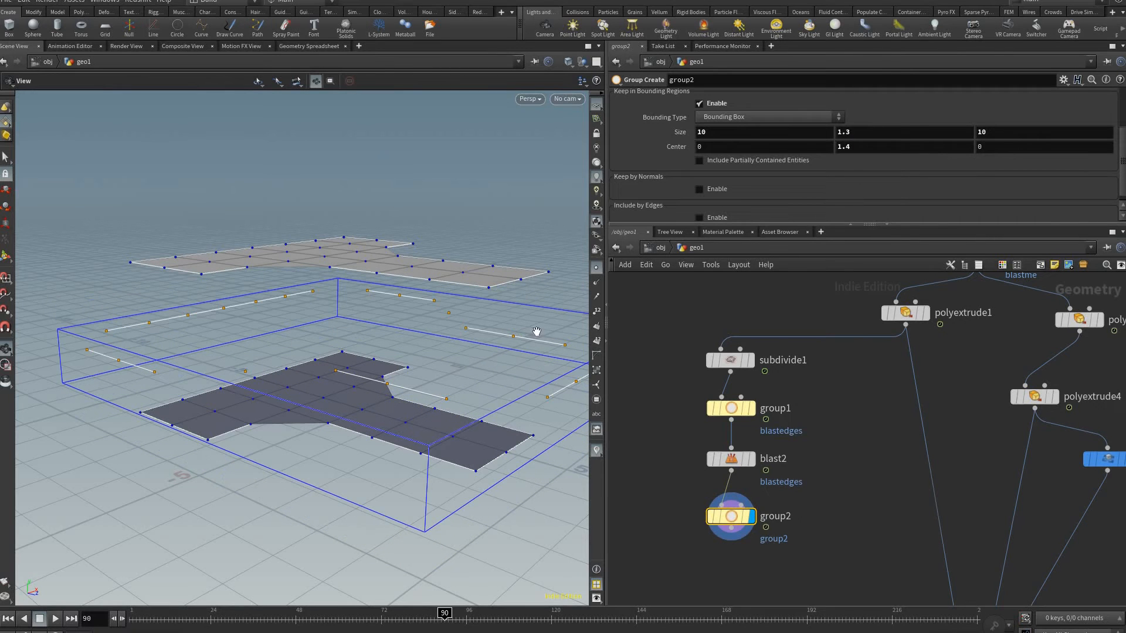
middle_click_drag(903, 148, 922, 151)
left_click_drag(394, 331, 581, 463)
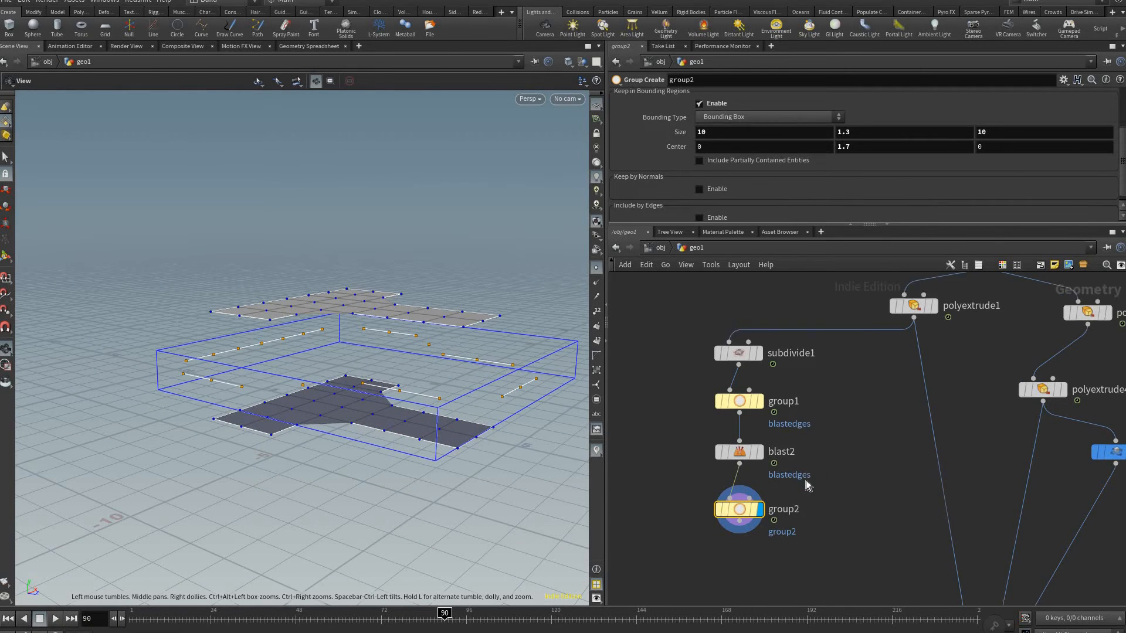
middle_click_drag(752, 548, 806, 480)
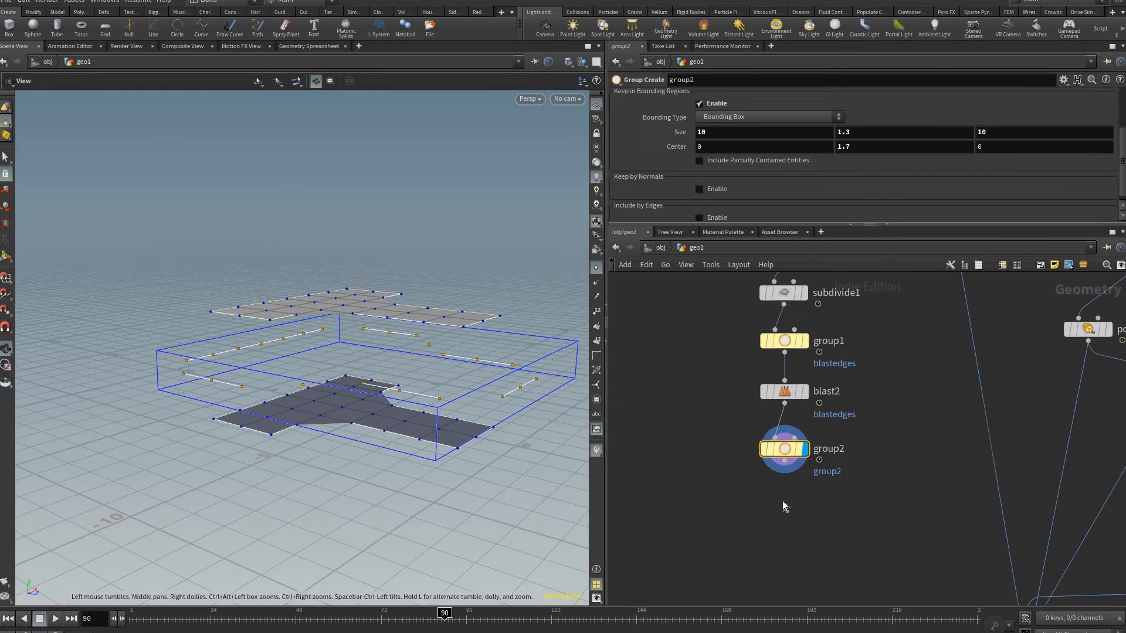
key("Tab")
type("blat")
key("Return")
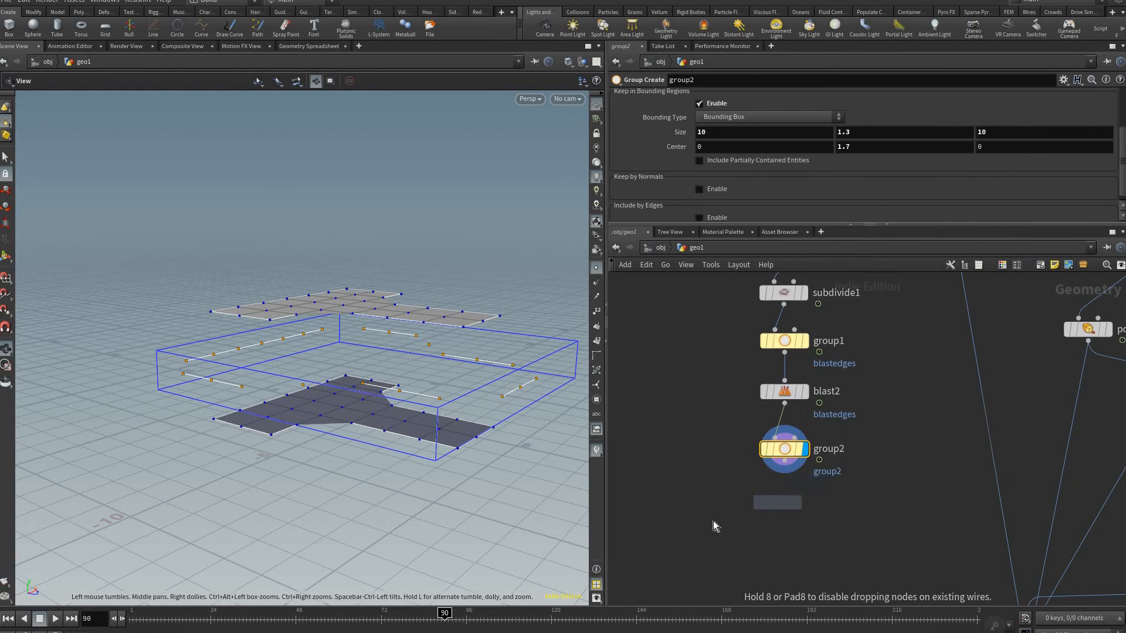
left_click(784, 500)
key("Escape")
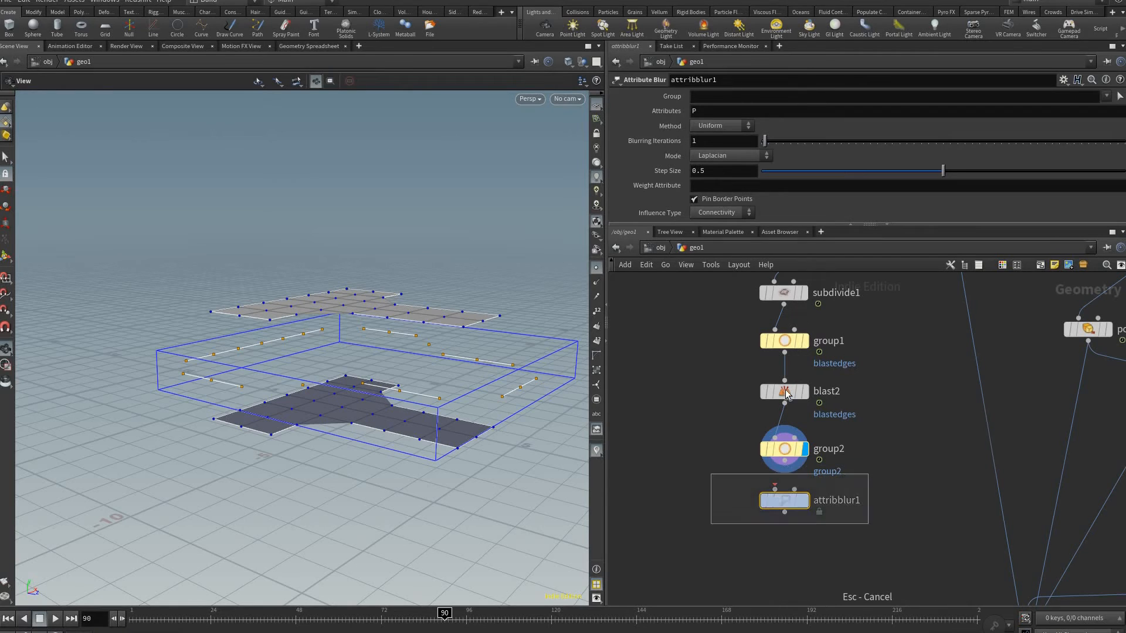
key("Delete")
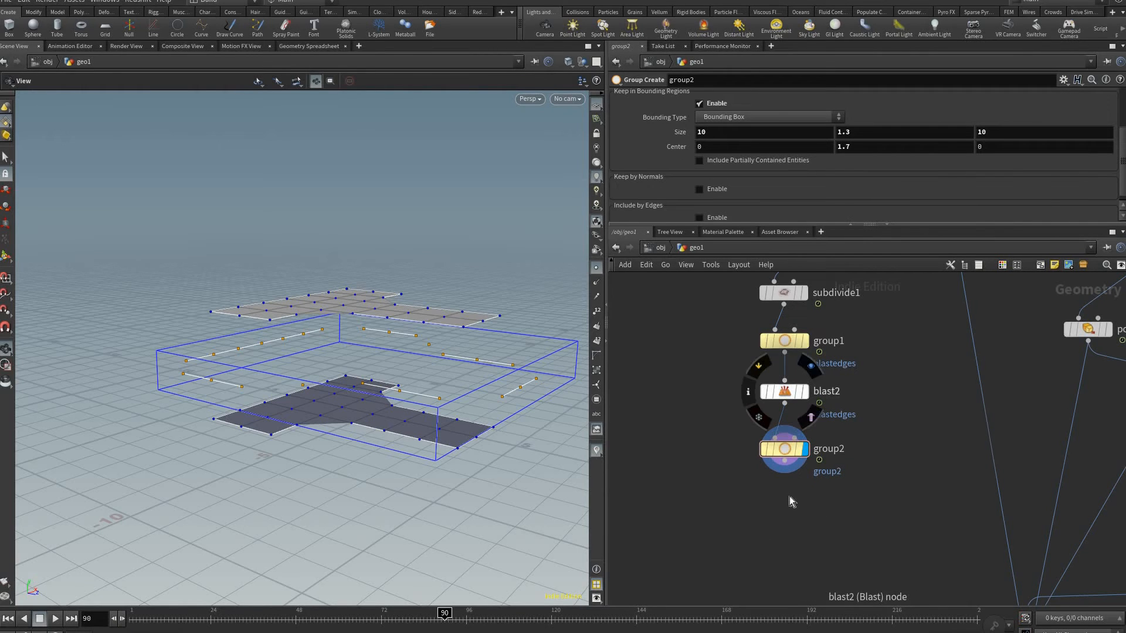
Step: Add a Blast node beneath group2, connected to its output, and display it
key("Tab")
type("blast")
key("Return")
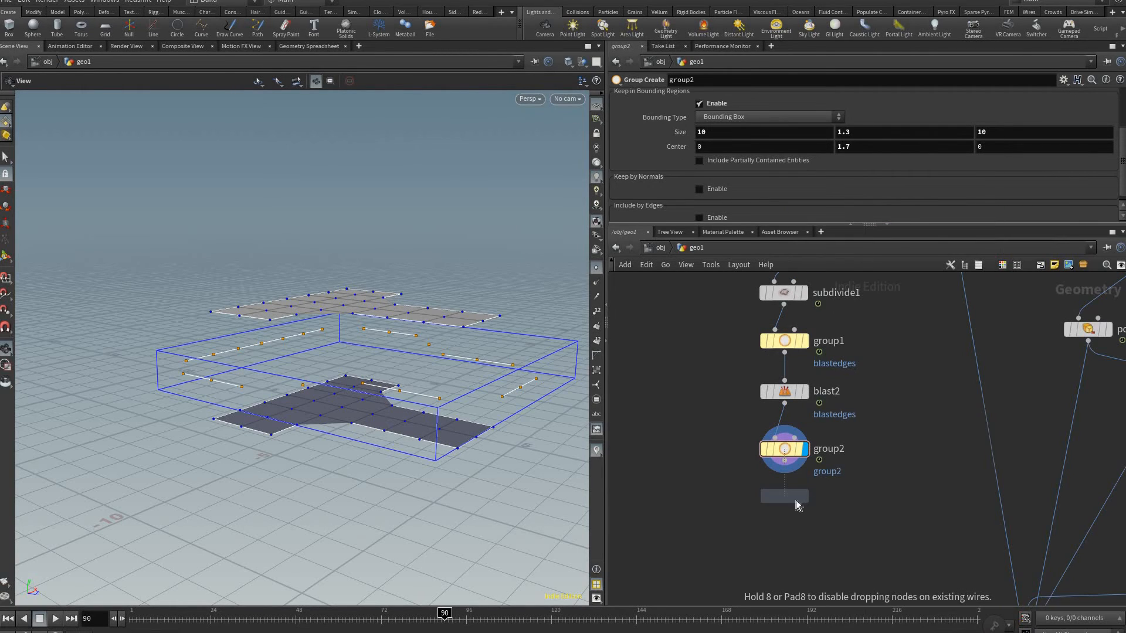
left_click(797, 501)
left_click(810, 499)
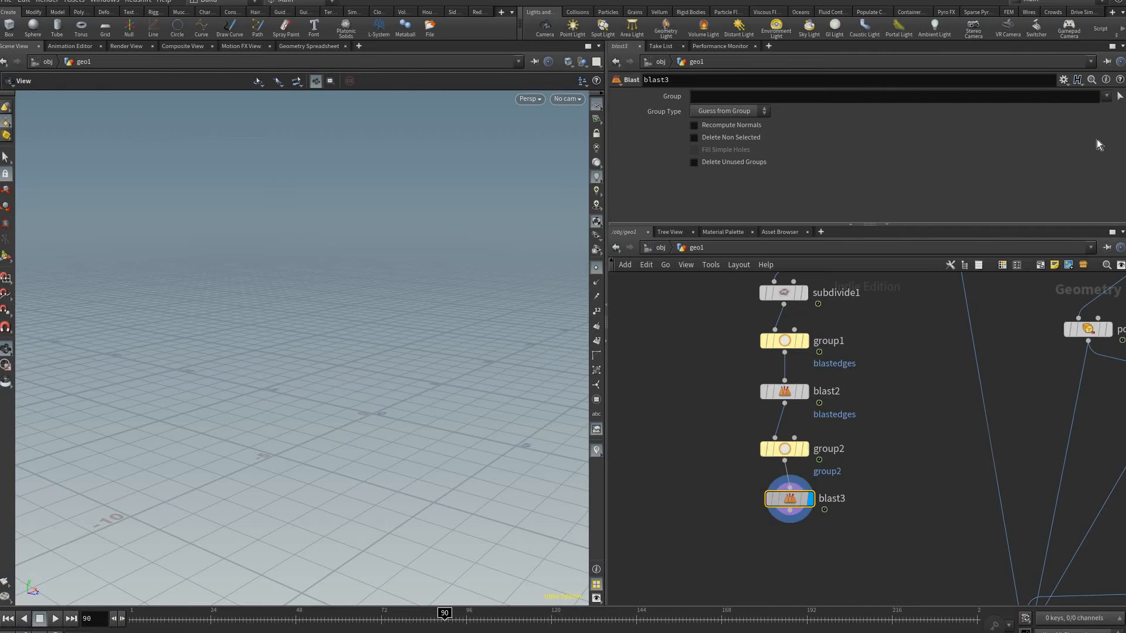
Step: Set blast3's group to !group2 so that only the middle points and edges are kept
left_click(1106, 95)
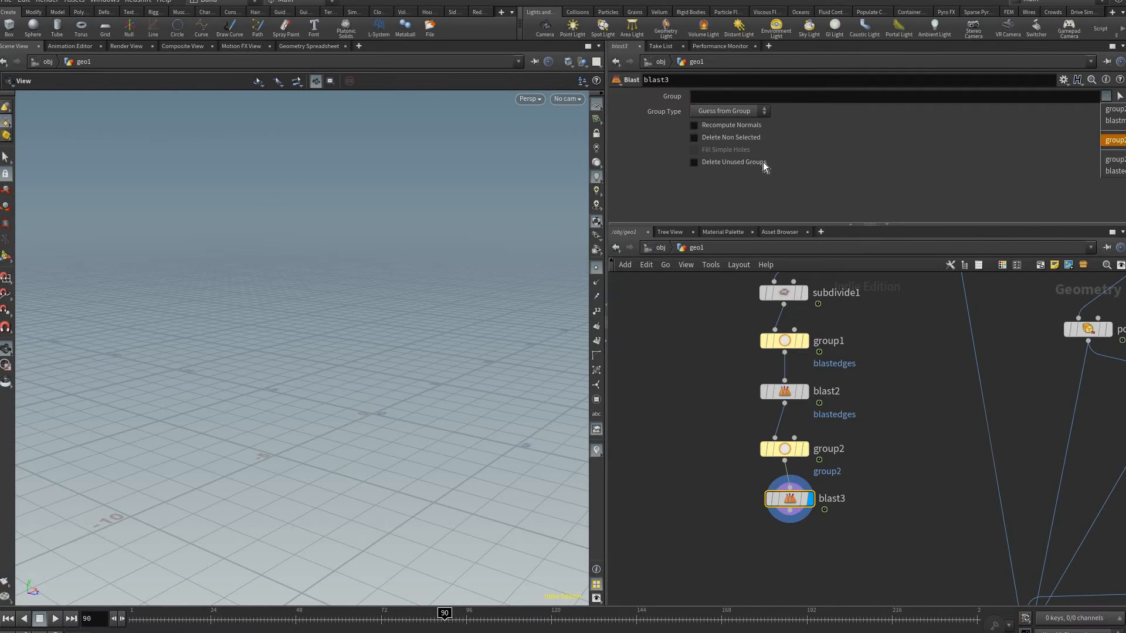
left_click(1114, 140)
key("Tab")
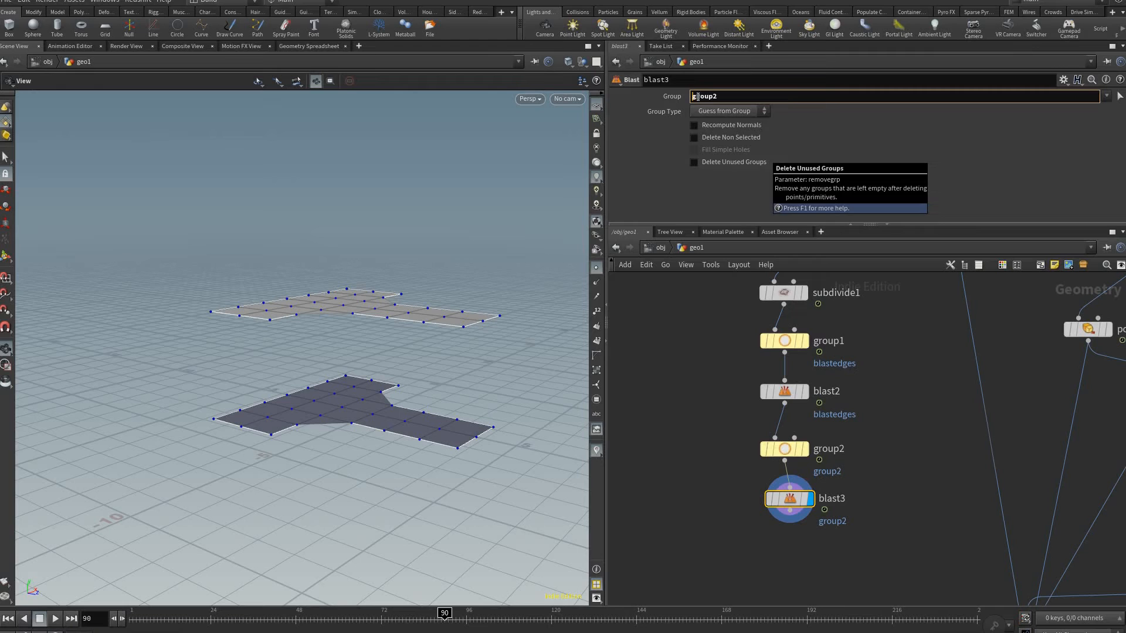
type("!")
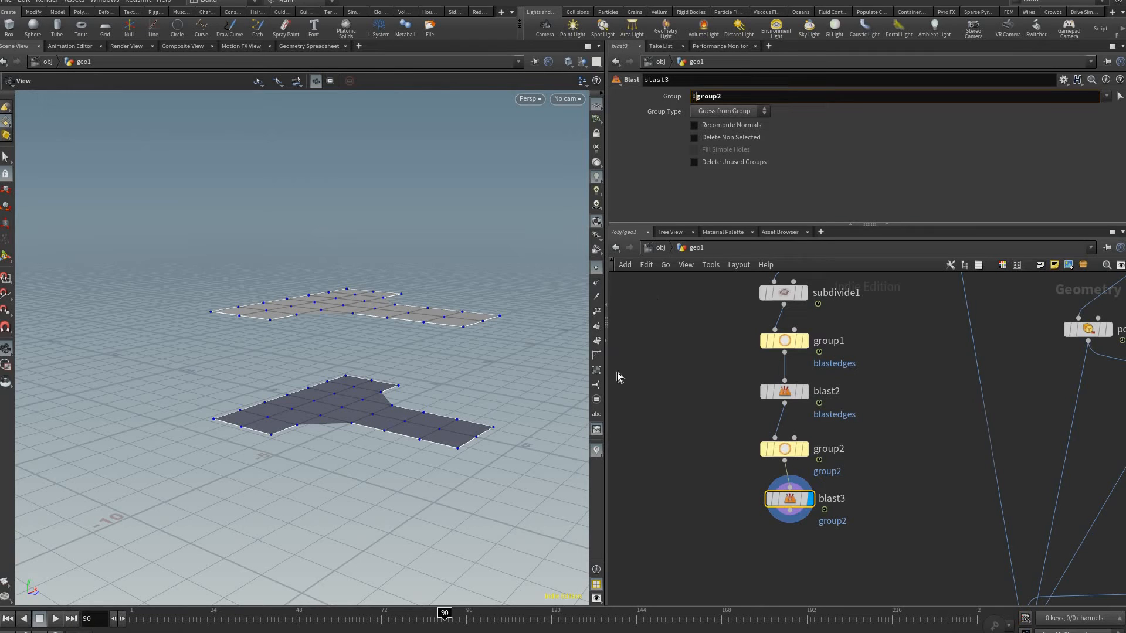
key("Return")
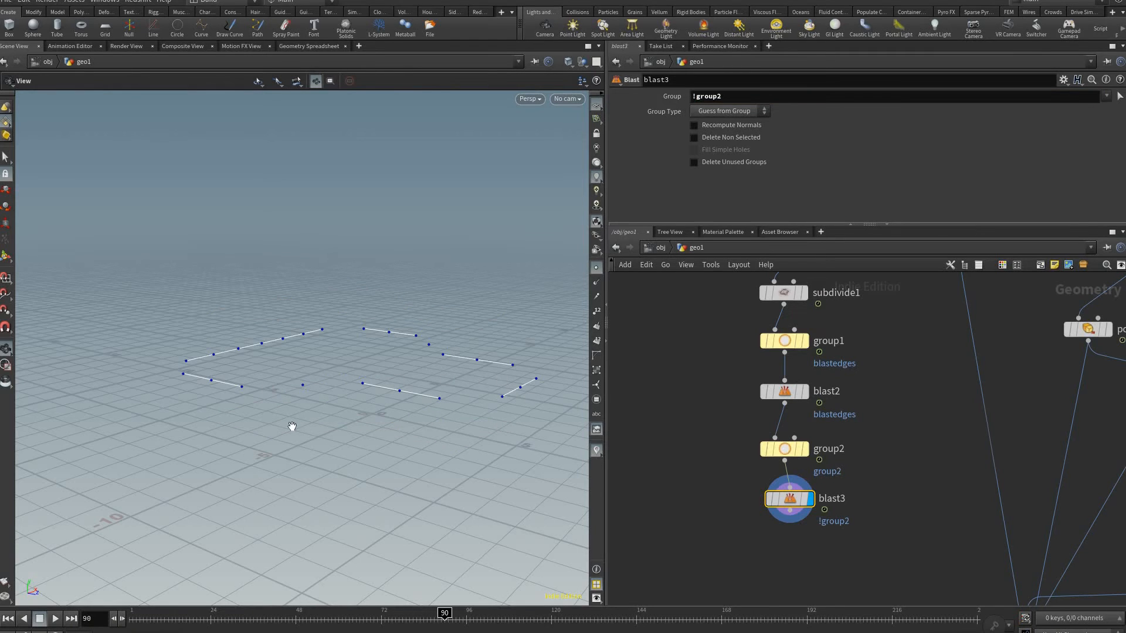
Step: Move the merge1 node further down the network to make room for more nodes below blast3
left_click_drag(292, 426, 510, 414)
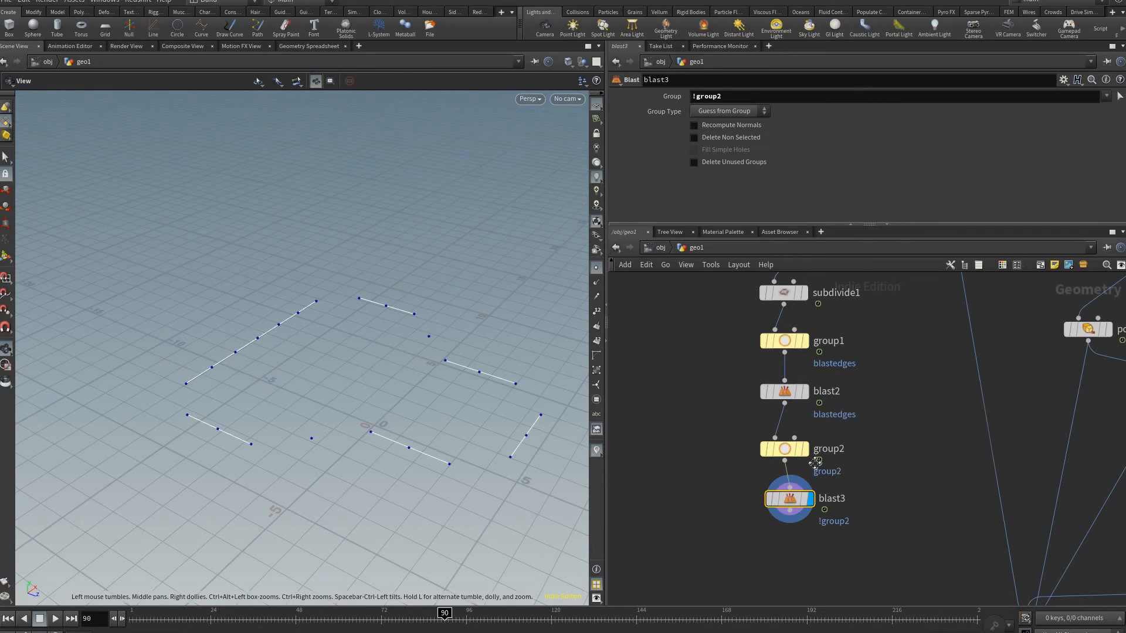
key("h")
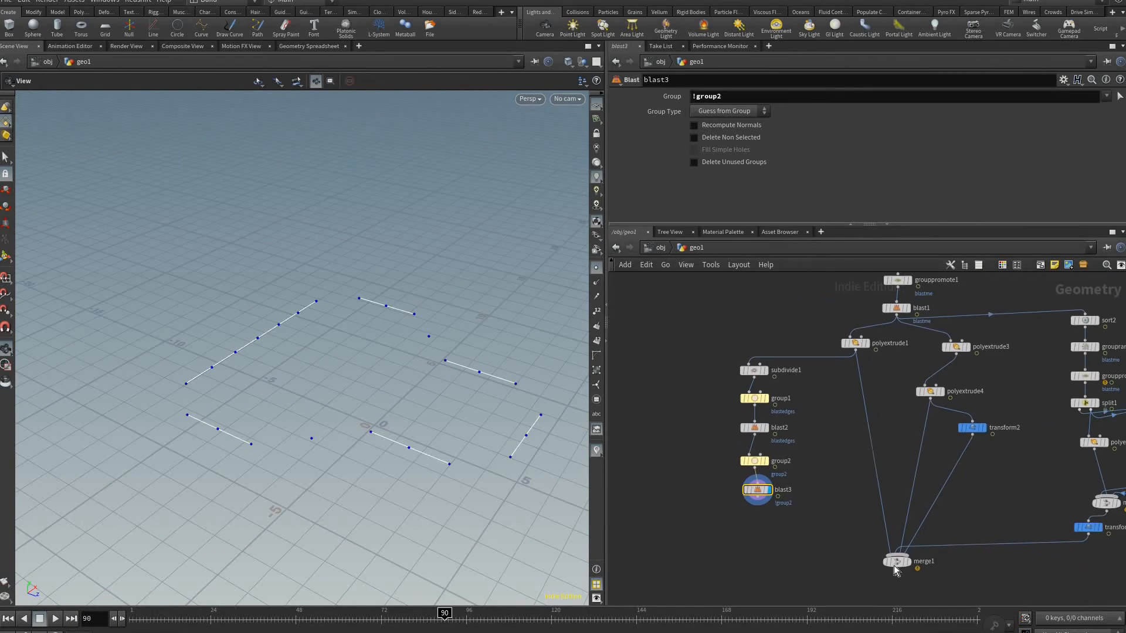
middle_click_drag(894, 566, 875, 492)
left_click_drag(878, 489, 888, 558)
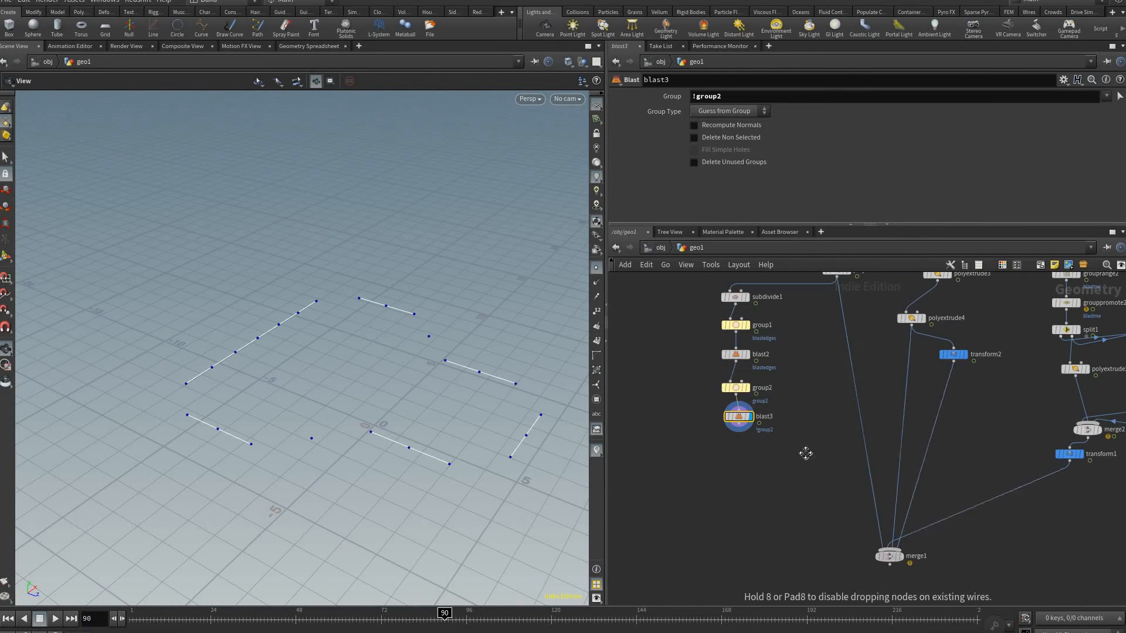
left_click_drag(806, 454, 822, 494)
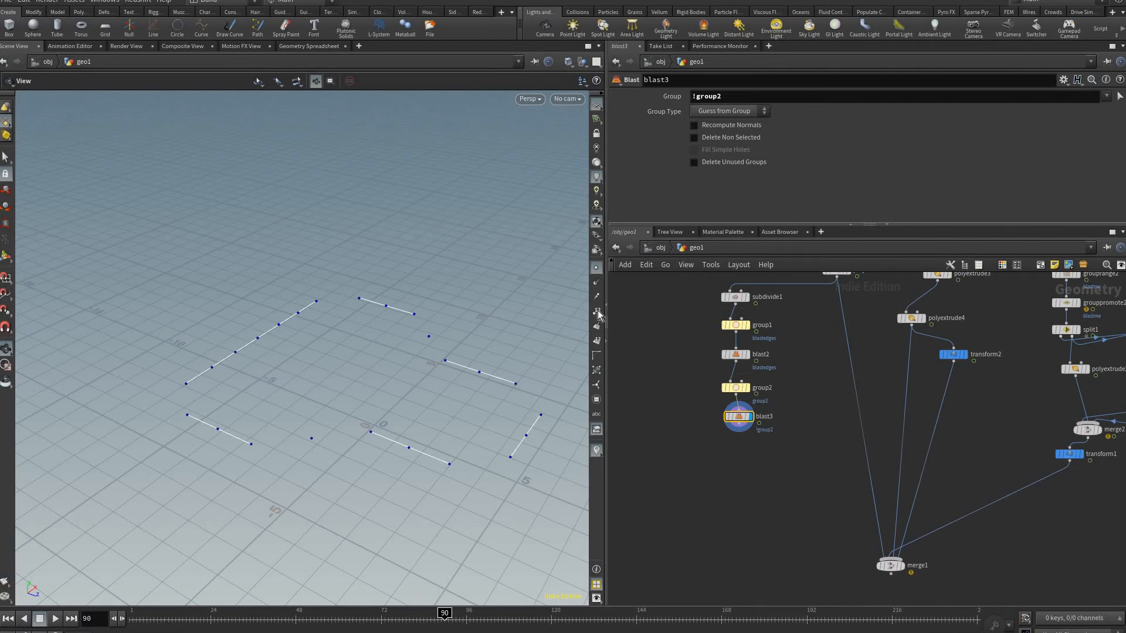
Step: Add a Sort node beneath blast3, connected to its output, and display it
middle_click_drag(597, 316, 615, 327)
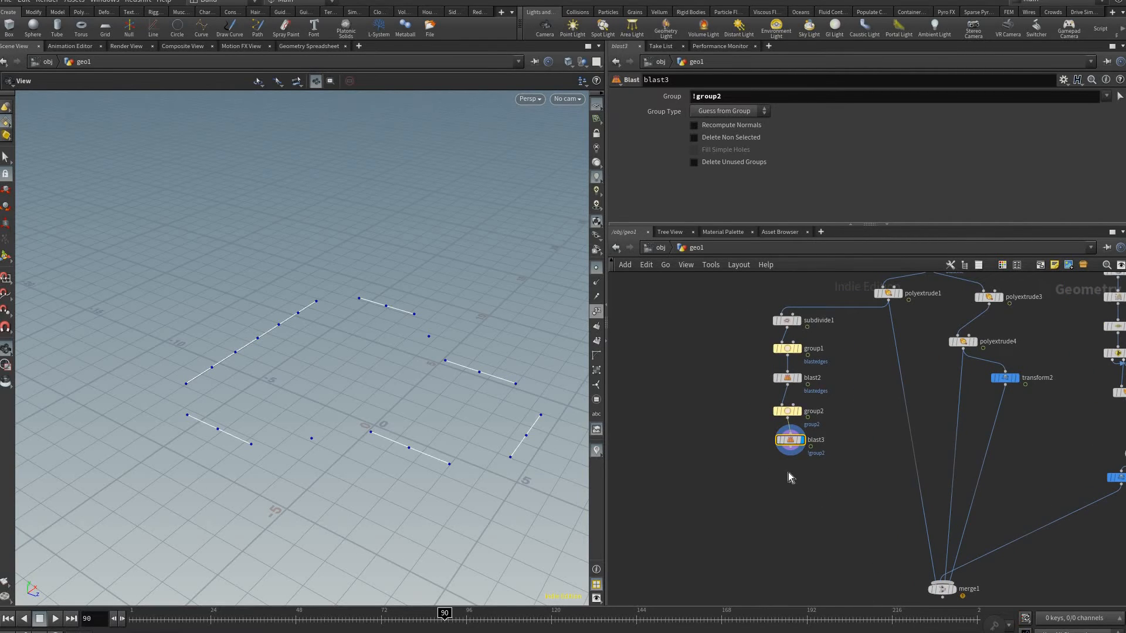
key("Tab")
type("sort")
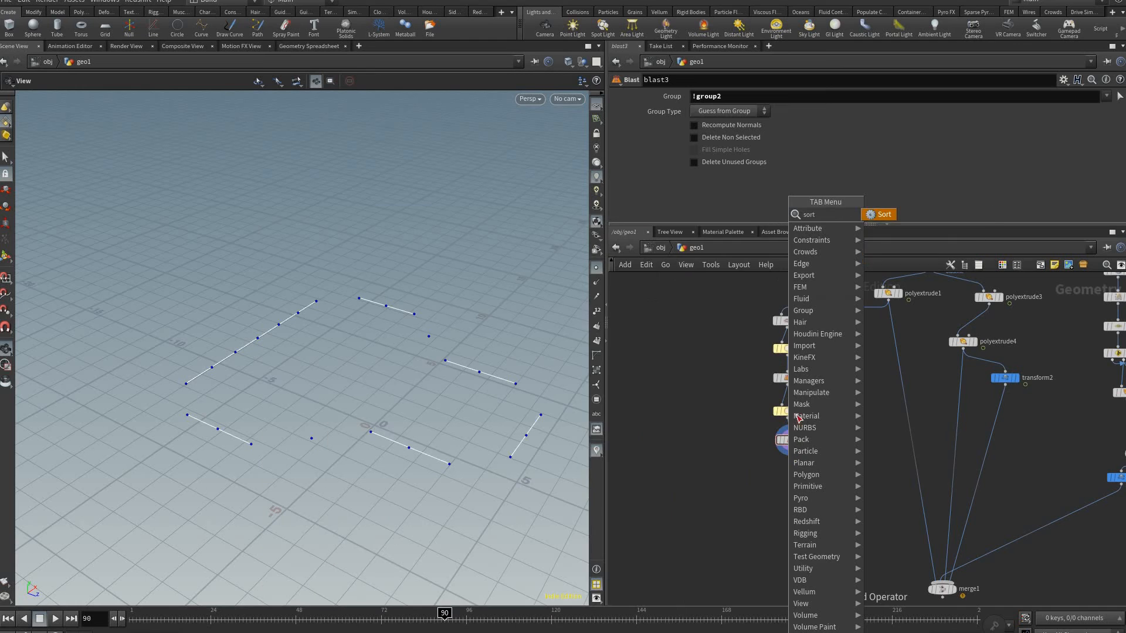
key("Return")
left_click(826, 470)
scroll(826, 471, "up", 5)
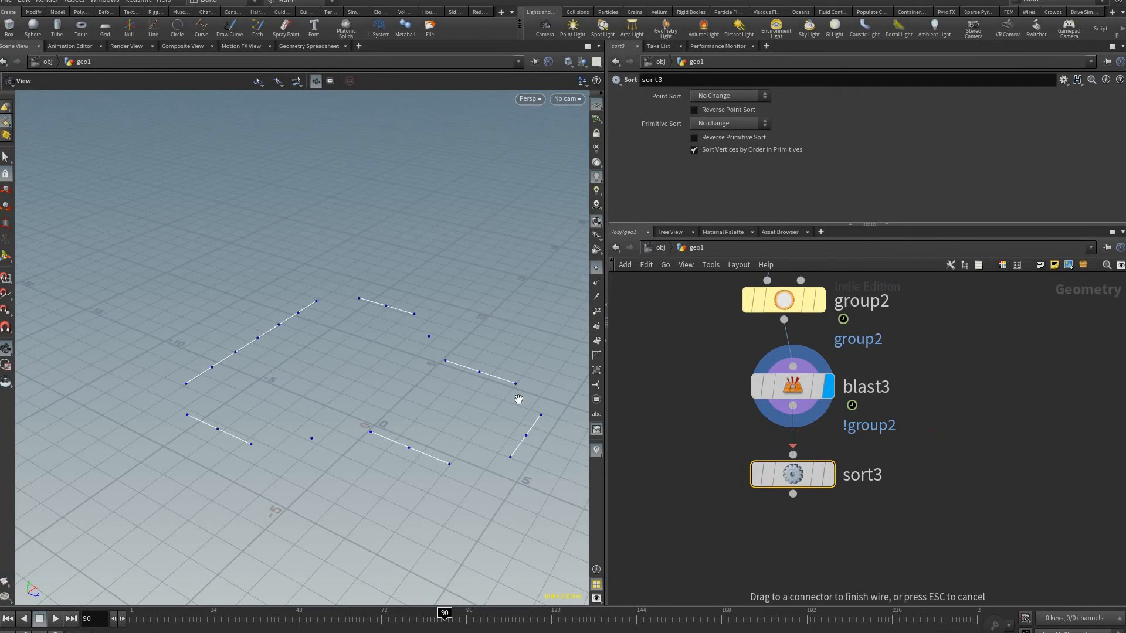
left_click(828, 474)
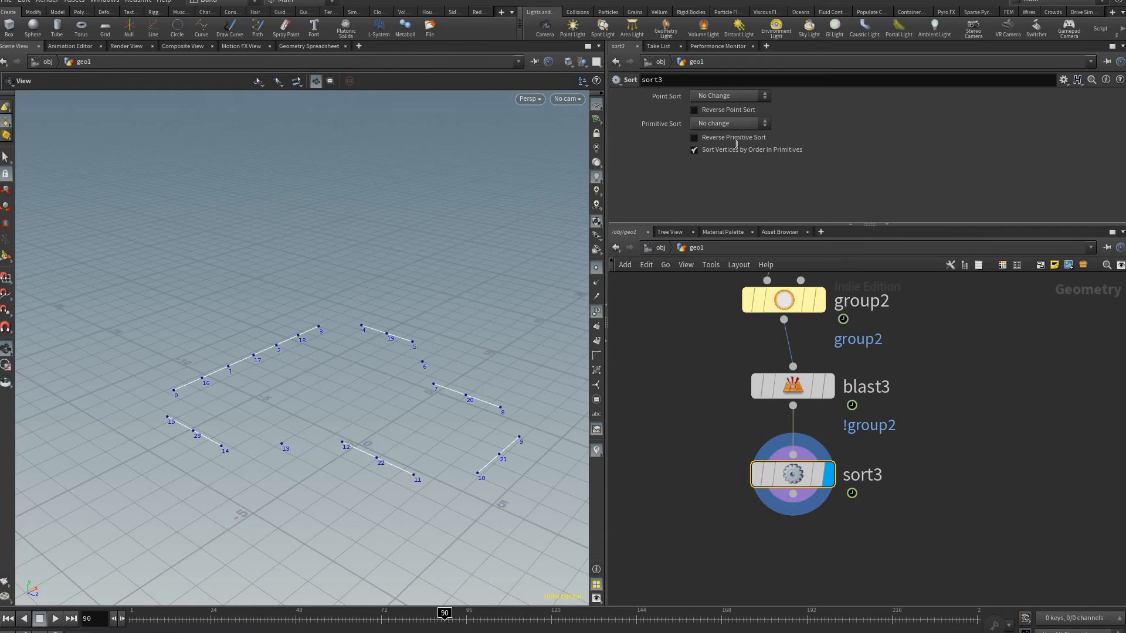
Step: Set sort3's primitive sort to Random with the seed driven by $F
left_click(730, 123)
left_click(724, 189)
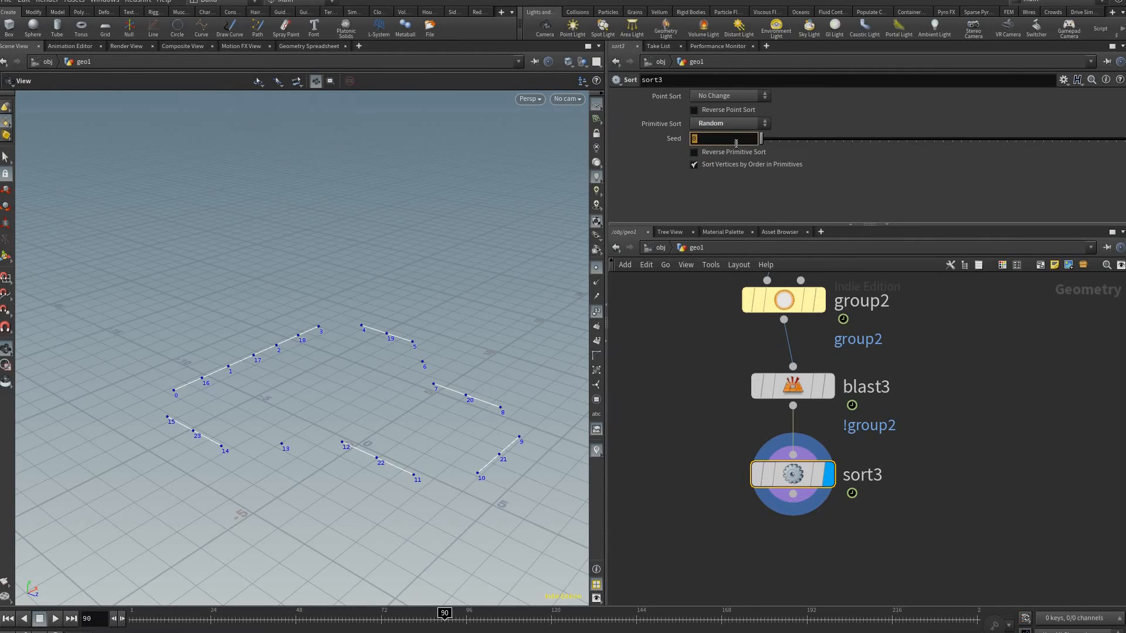
type("$F")
key("Return")
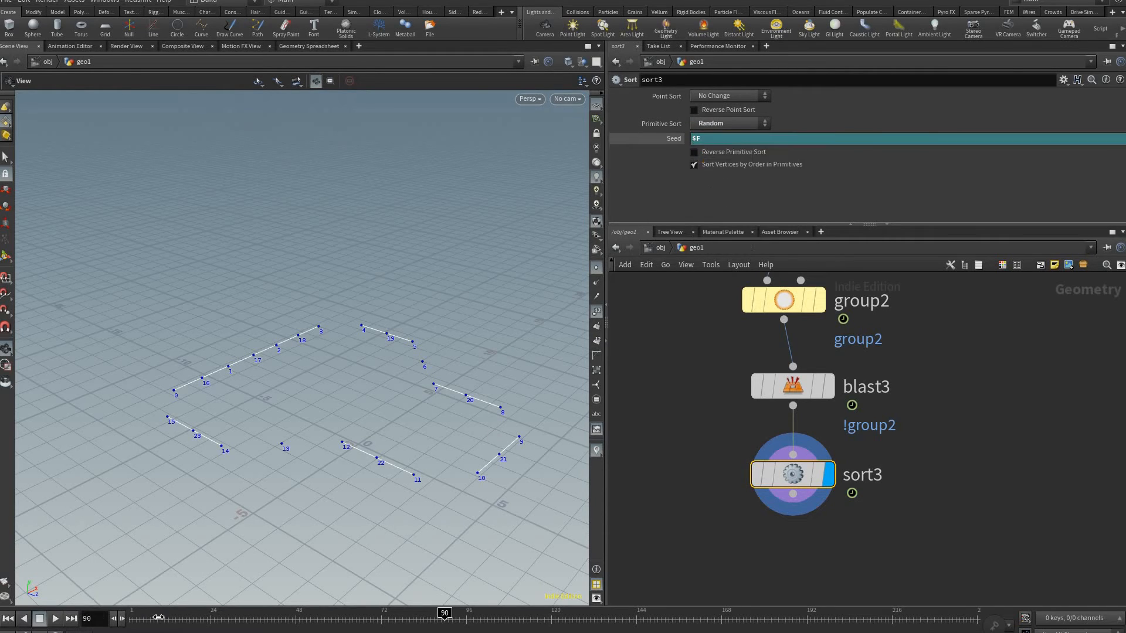
Step: Examine how the numbered points change across the timeline frames, and return to frame 1
key("ctrl+Up")
key("Up")
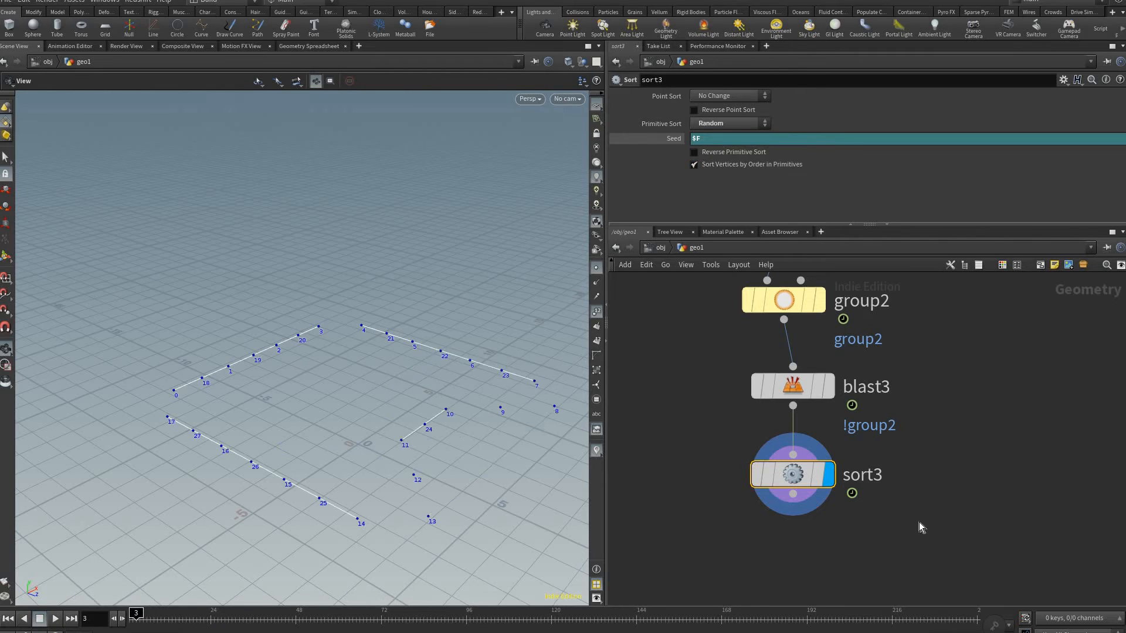
key("Up")
scroll(887, 368, "down", 3)
middle_click_drag(903, 322, 781, 605)
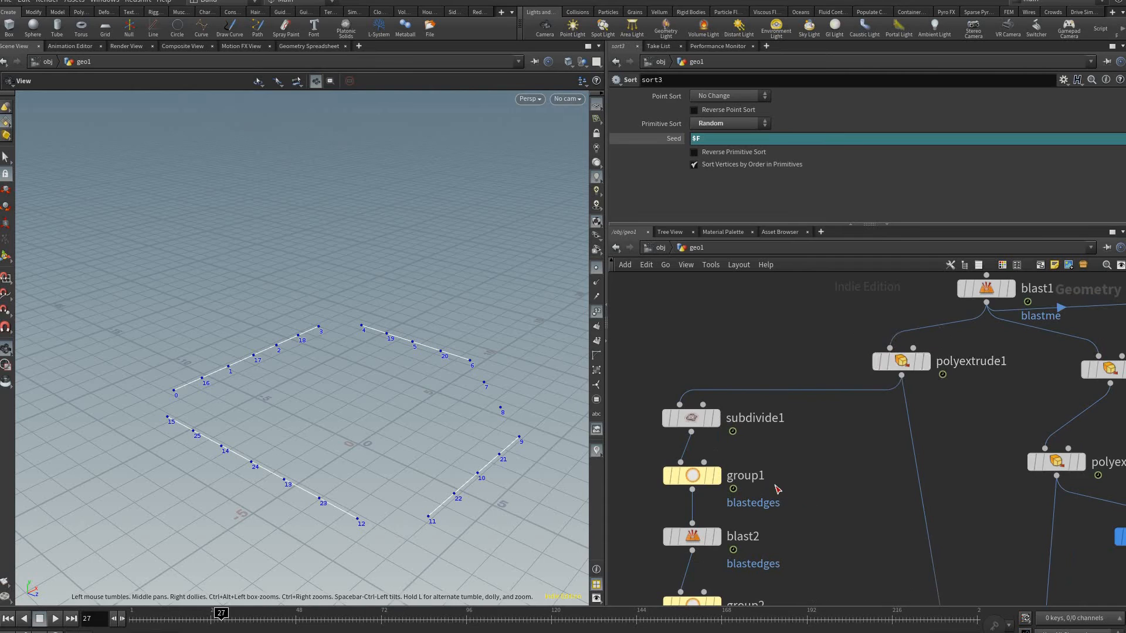
middle_click_drag(735, 539, 822, 347)
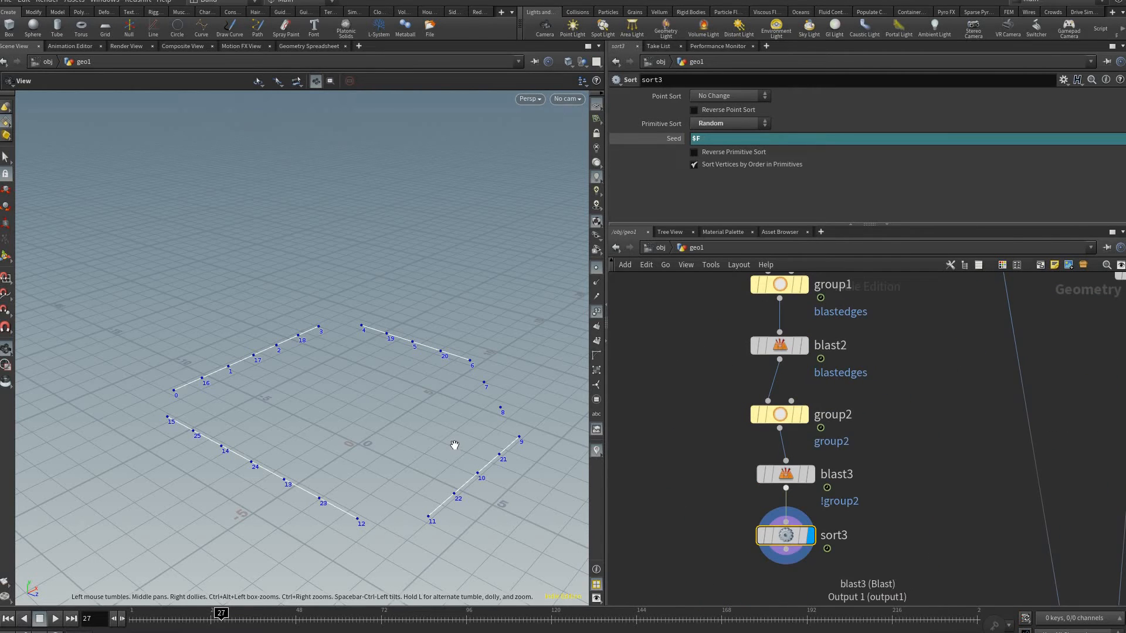
middle_click_drag(836, 516, 817, 481)
left_click_drag(247, 505, 258, 470)
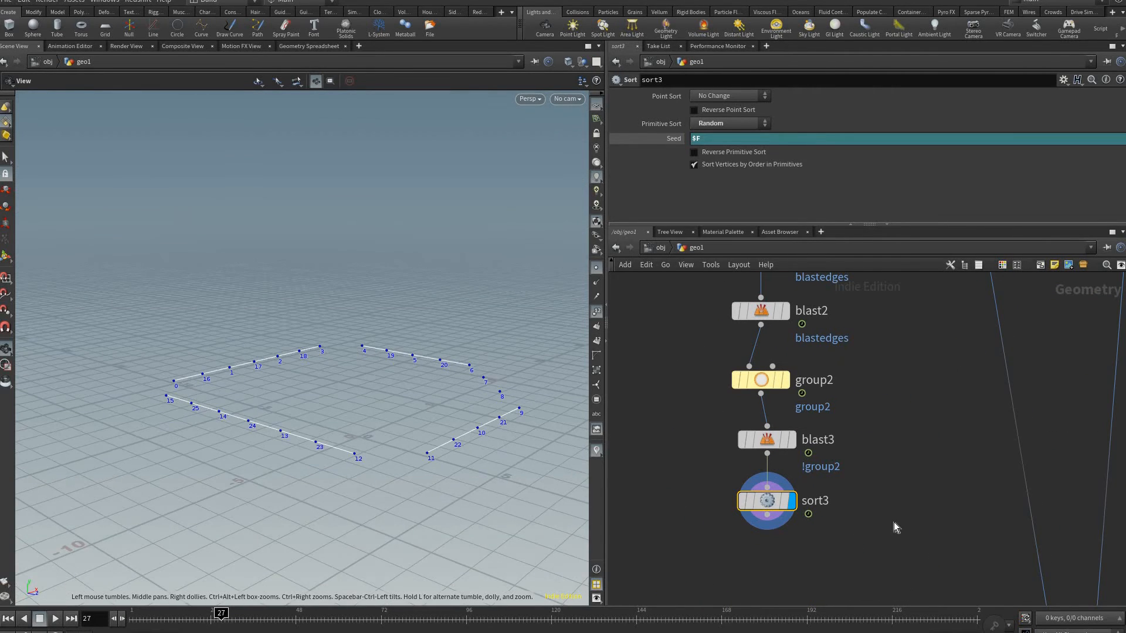
left_click_drag(329, 481, 329, 452)
key("ctrl+Up")
key("Up")
key("ctrl+Up")
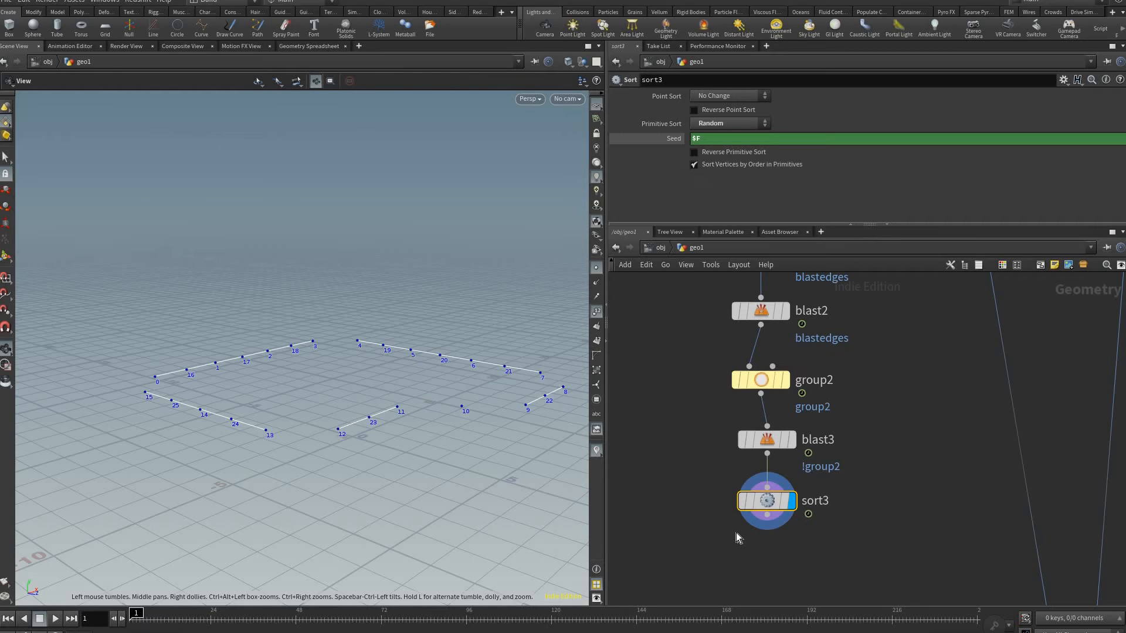
Step: Add a Group by Range node beneath sort3, connected to its output, and display it
key("Tab")
type("gr")
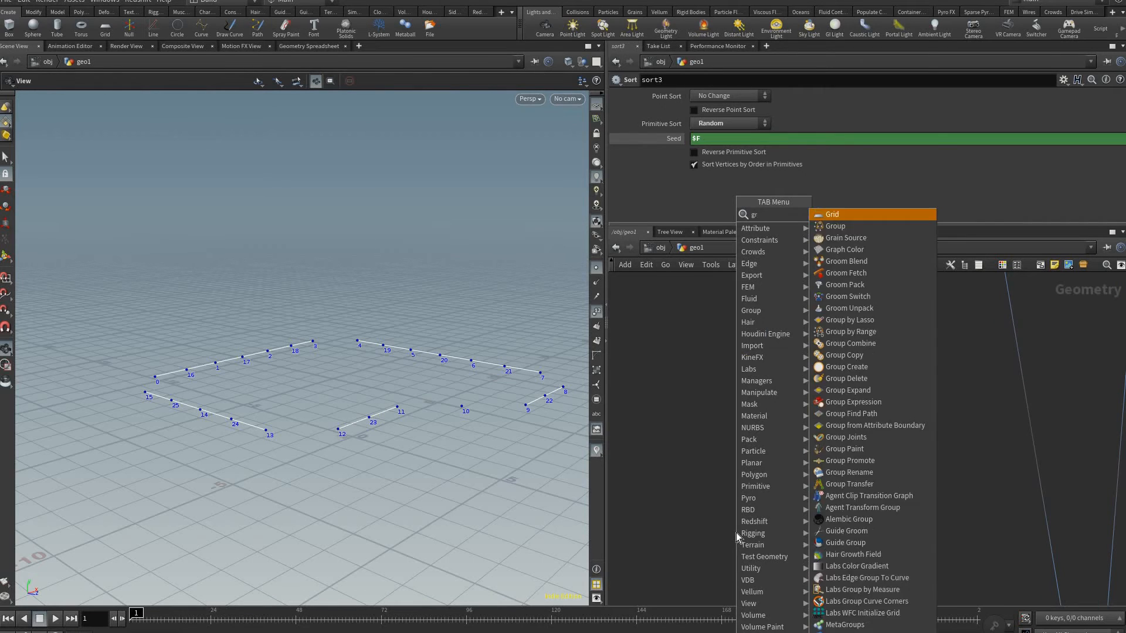
type("oup b")
key("Down")
key("Return")
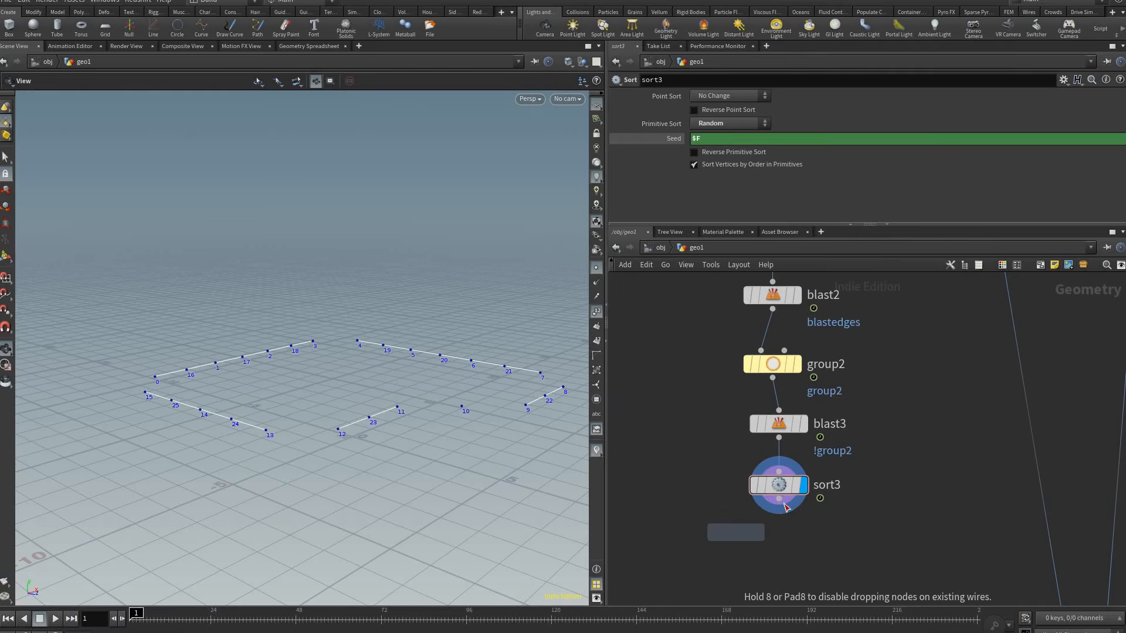
left_click(730, 547)
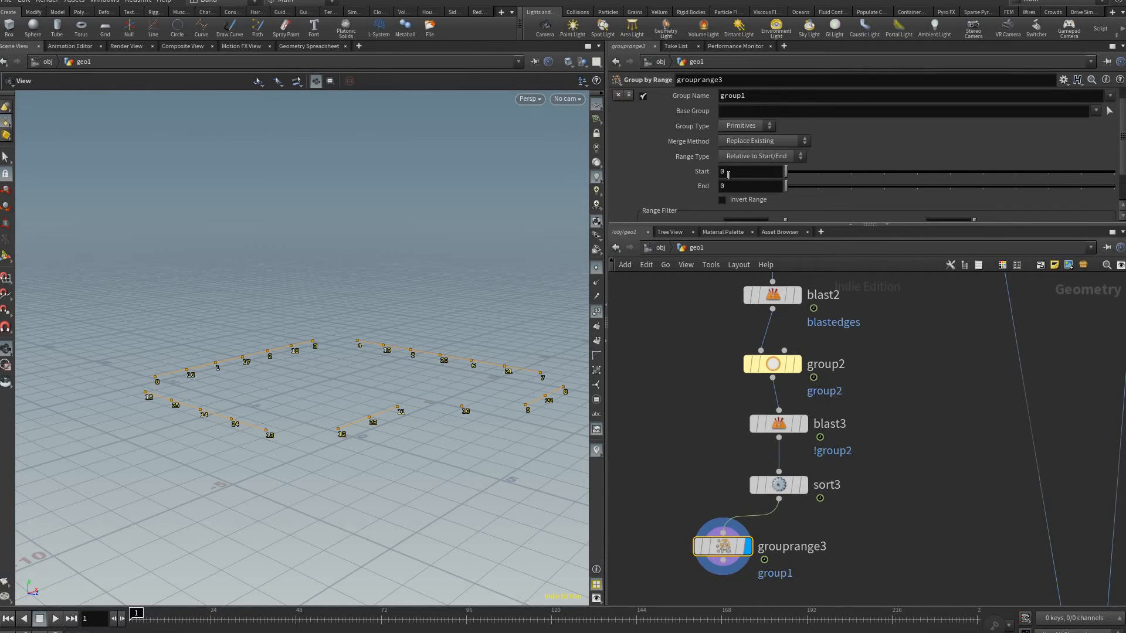
Step: Set grouprange3's group type to Points with a range filter selecting 1 of 2
left_click(743, 126)
key("Return")
scroll(704, 182, "down", 1)
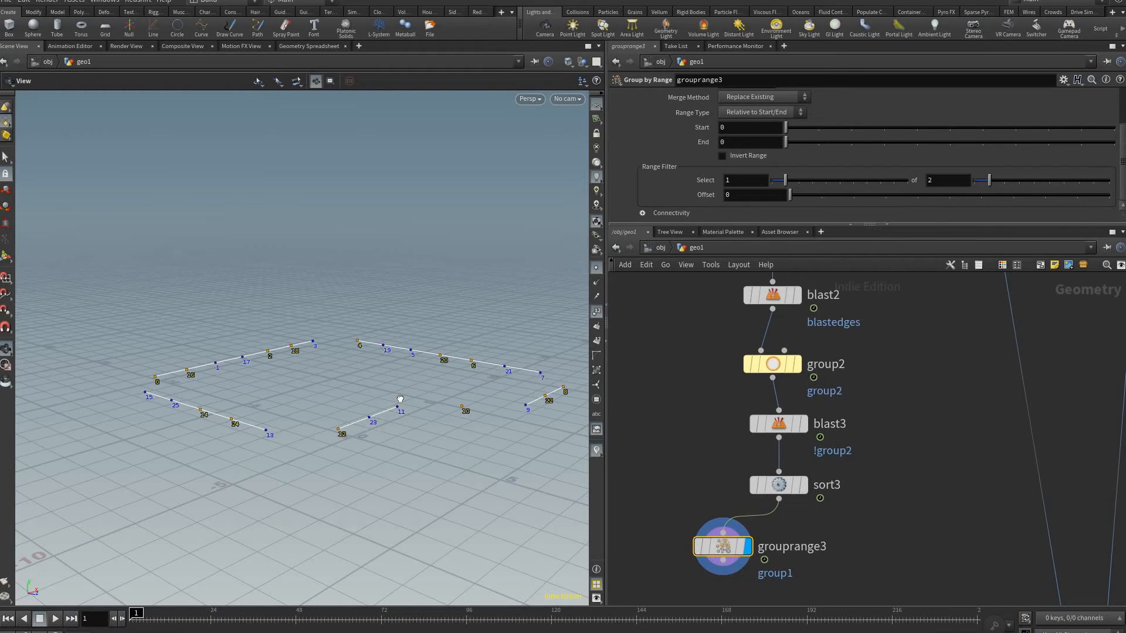
left_click_drag(368, 334, 310, 384)
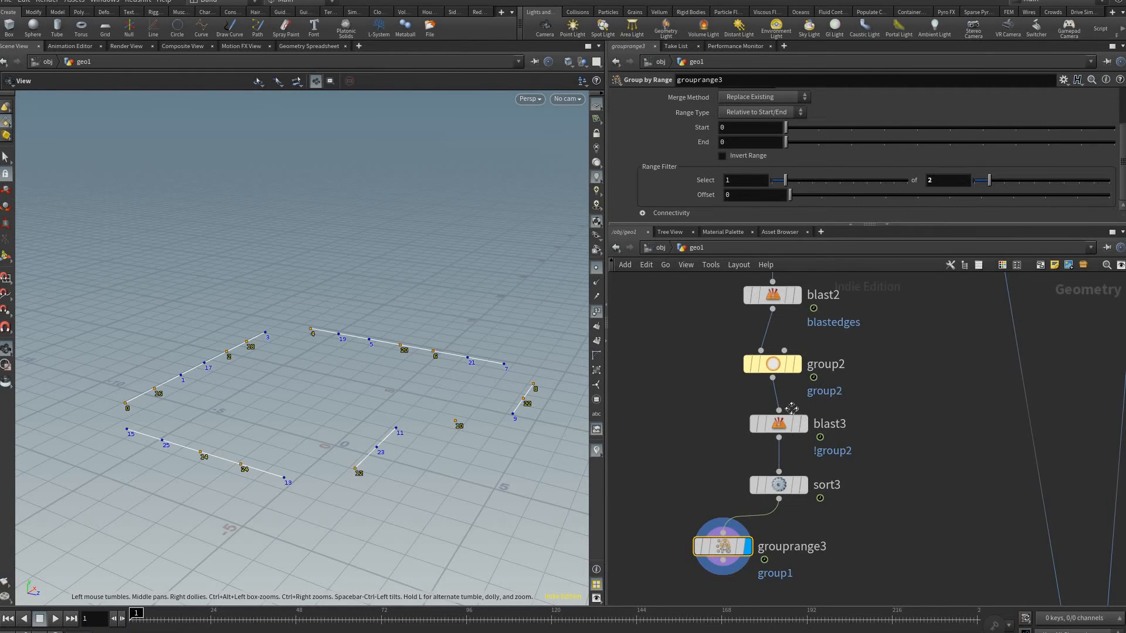
Step: Add a Copy to Points node beneath grouprange3, keeping only the wire into its target-points input
middle_click_drag(772, 519, 823, 458)
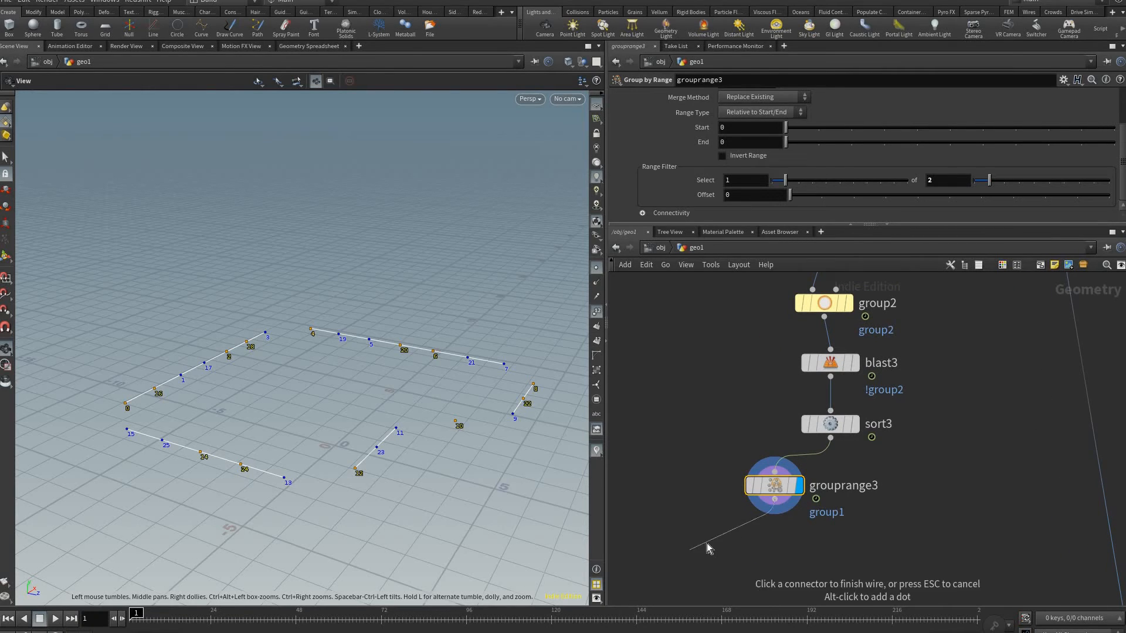
key("Tab")
type("copytop")
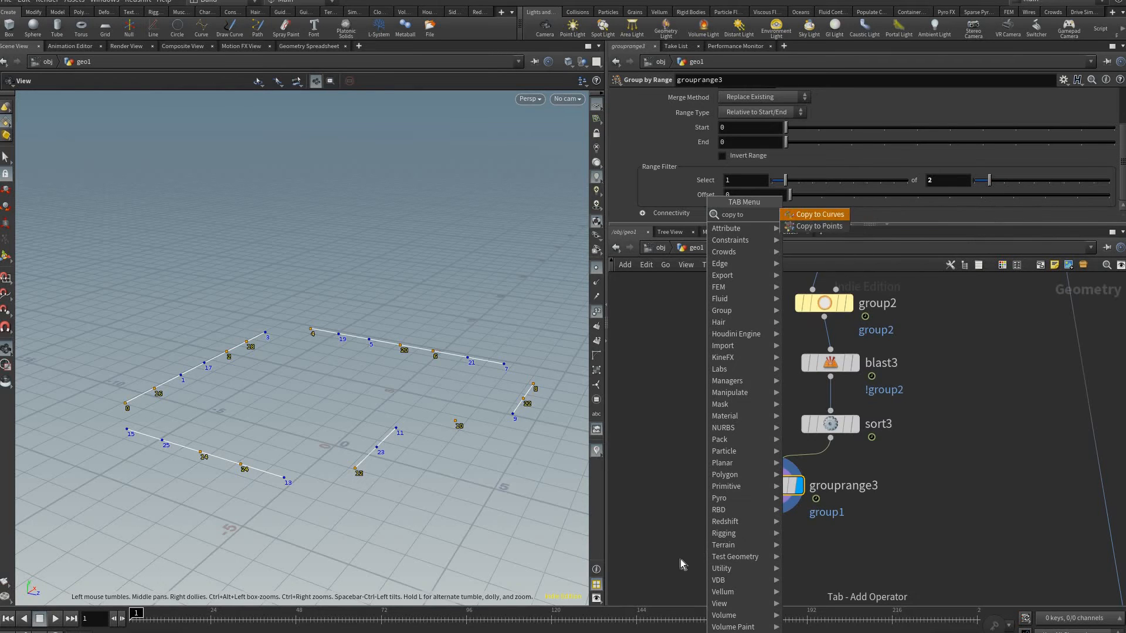
key("Return")
left_click_drag(708, 537, 688, 524)
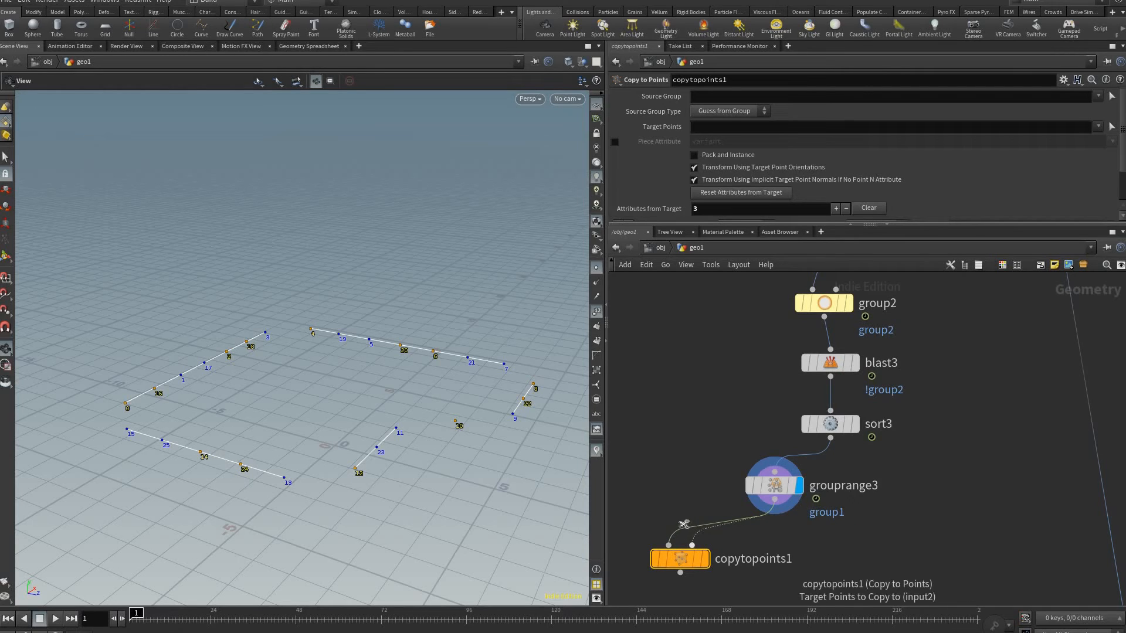
key("y")
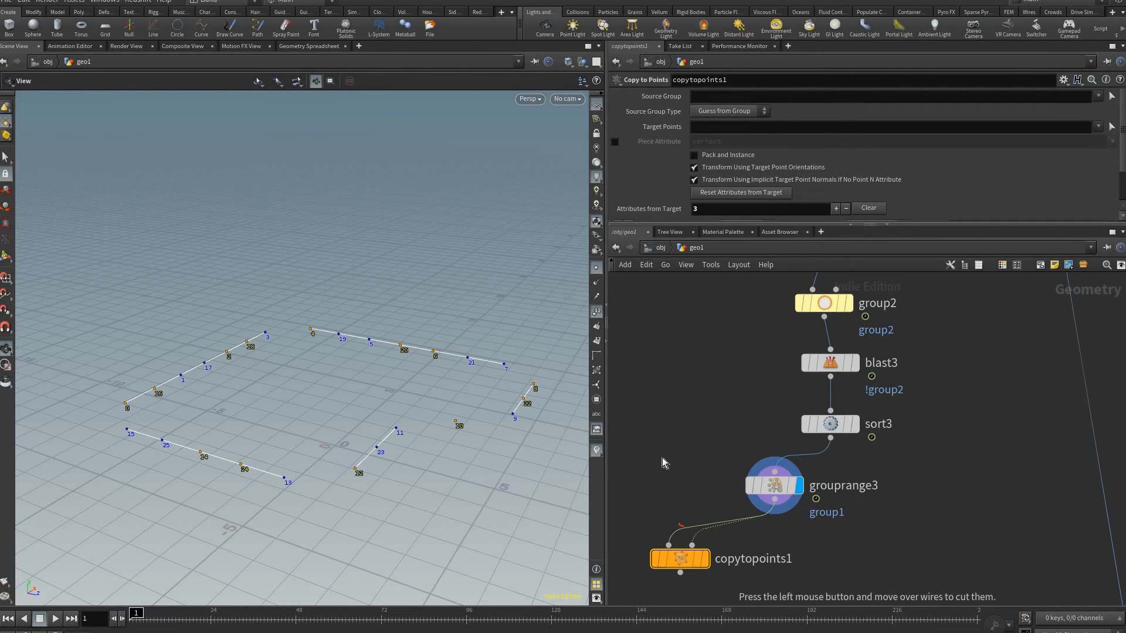
left_click_drag(679, 527, 669, 538)
Step: Add a Box node, wire it into copytopoints1's first input, and display the copied boxes
key("Tab")
type("box")
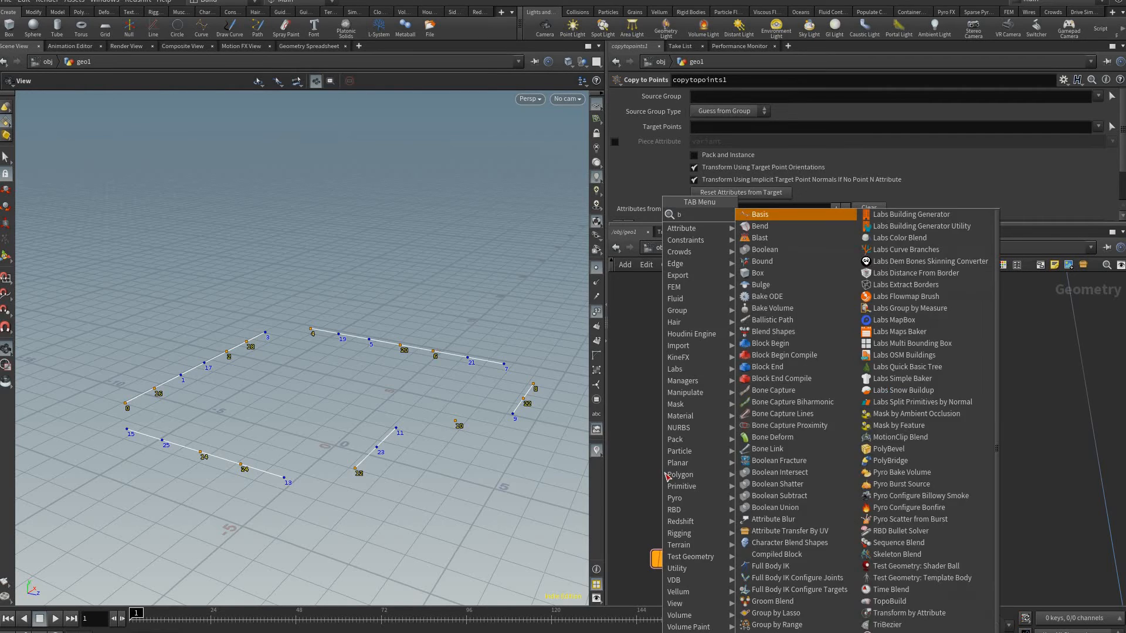
key("Return")
left_click(688, 481)
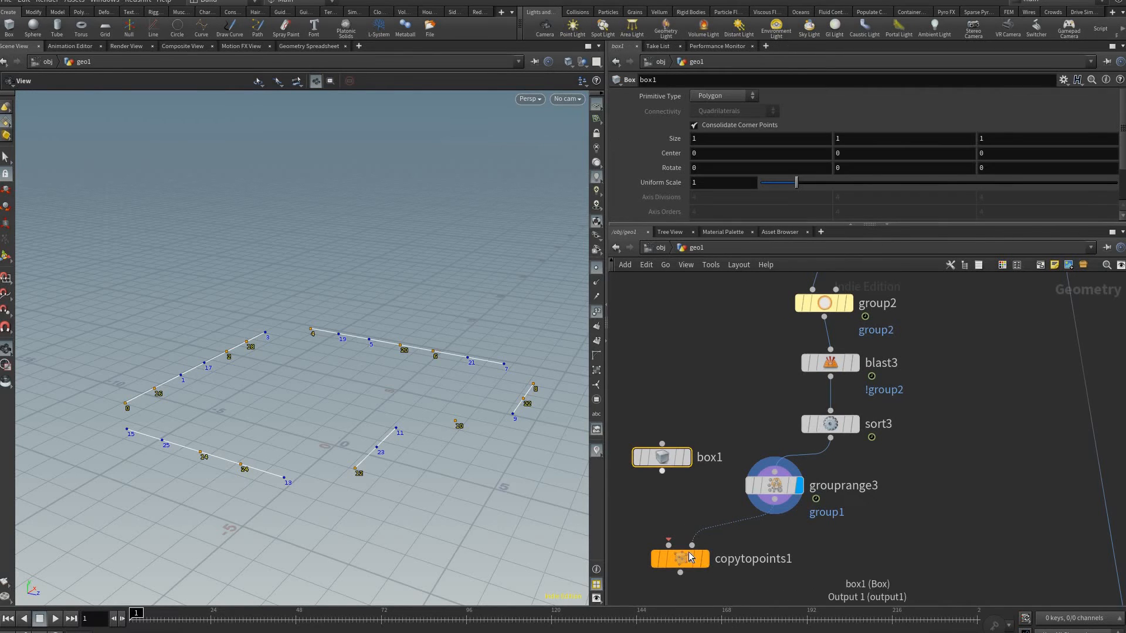
left_click_drag(662, 472, 669, 545)
left_click(703, 559)
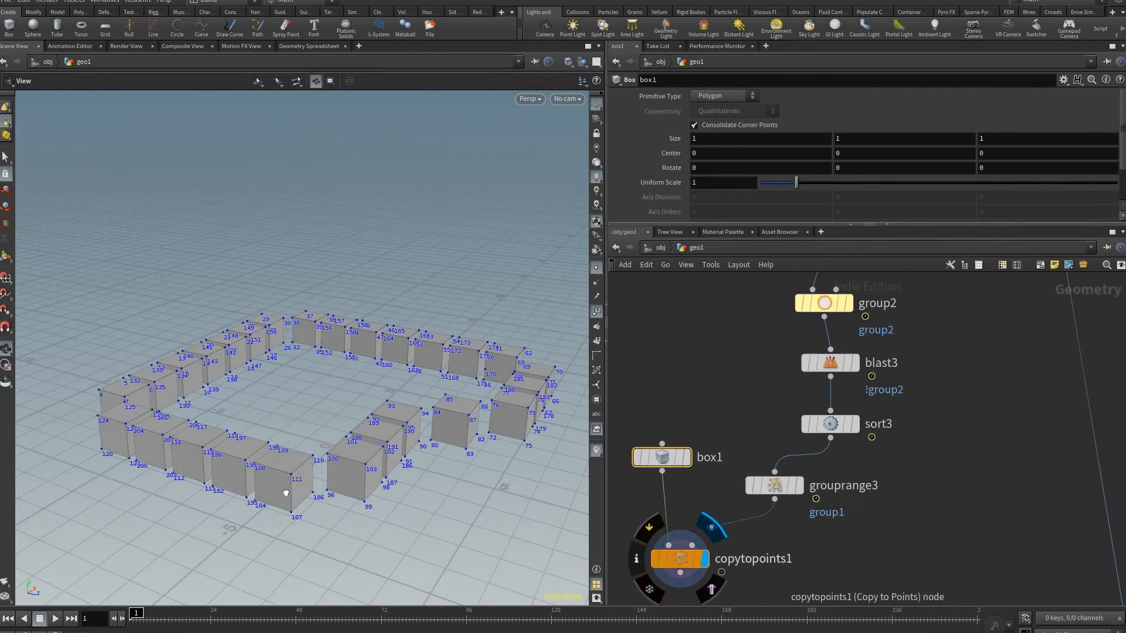
left_click(674, 559)
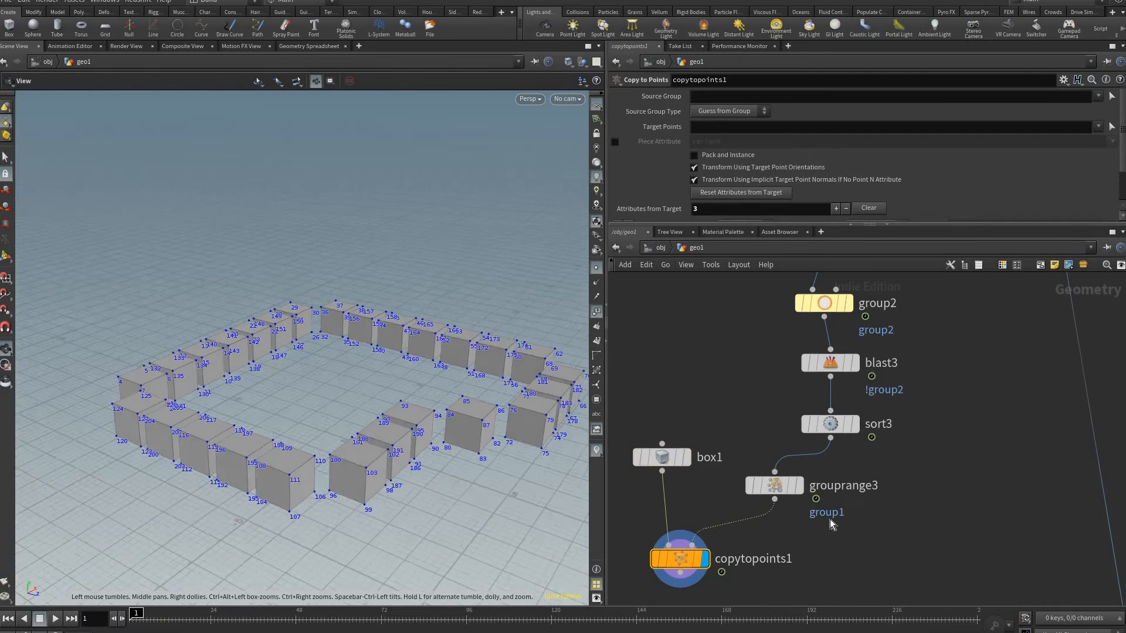
Step: Rename the point group created by grouprange3 to windows and shift that node slightly aside
left_click(777, 486)
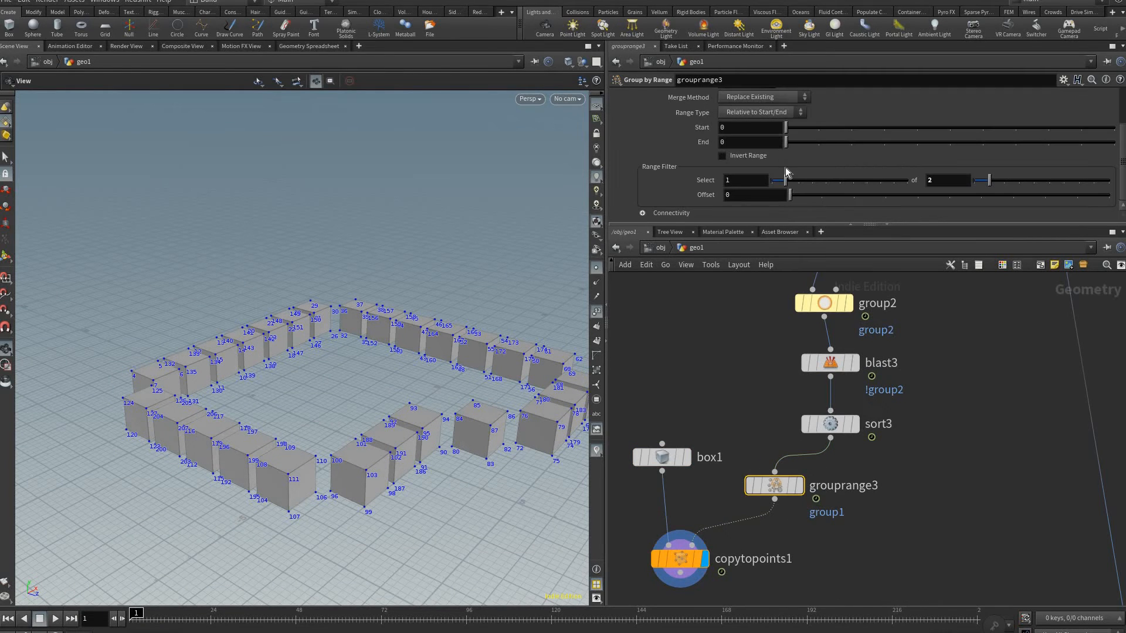
left_click_drag(776, 485, 801, 486)
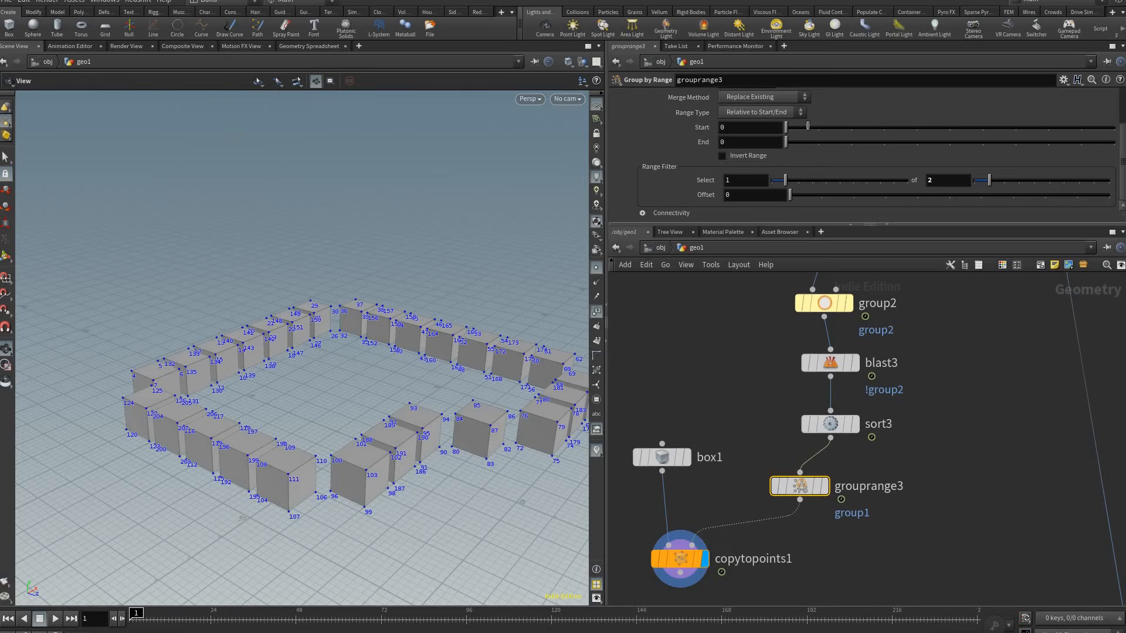
scroll(807, 126, "up", 3)
key("Tab")
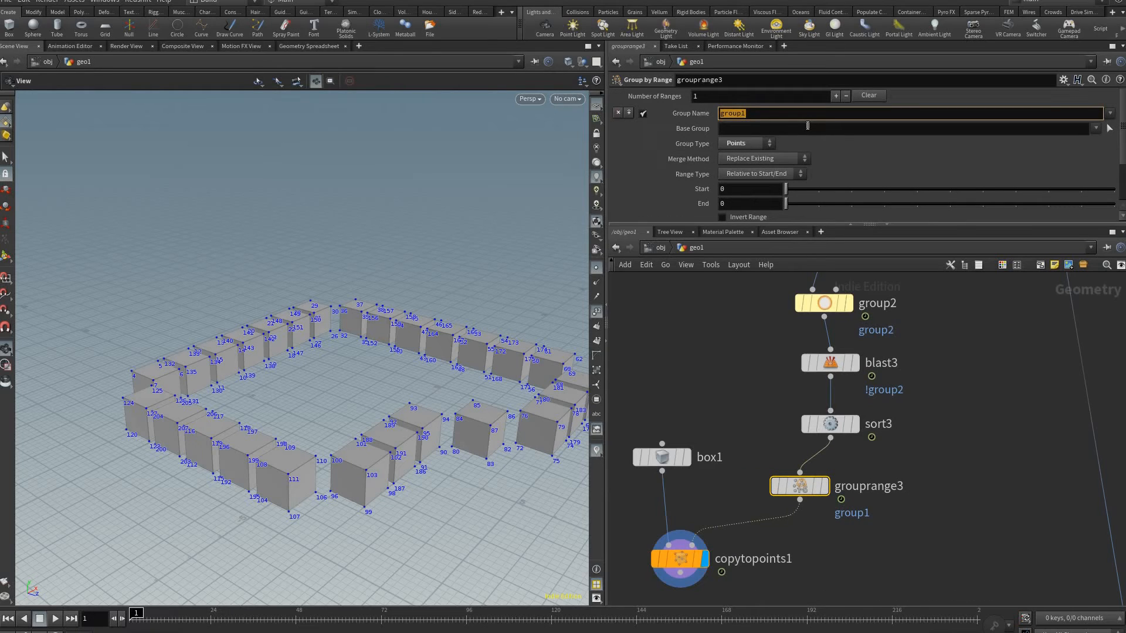
type("windows")
key("Return")
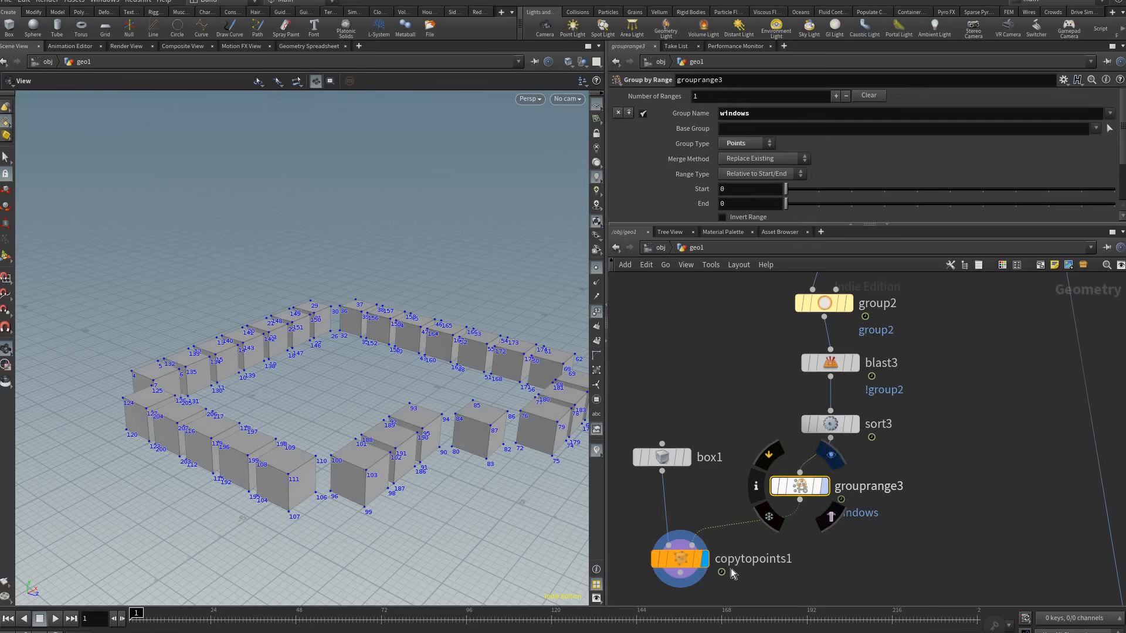
Step: Limit copytopoints1's target points to the windows group and preview the boxes over the timeline, returning to frame 1
key("r")
left_click(679, 561)
key("r")
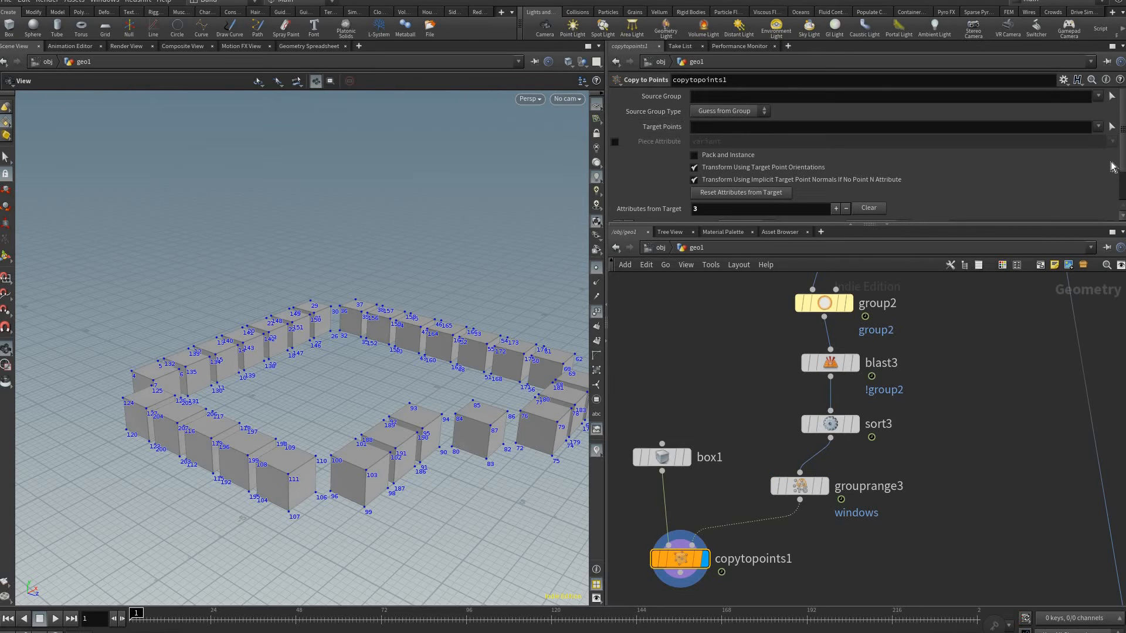
left_click(1098, 127)
left_click(1107, 163)
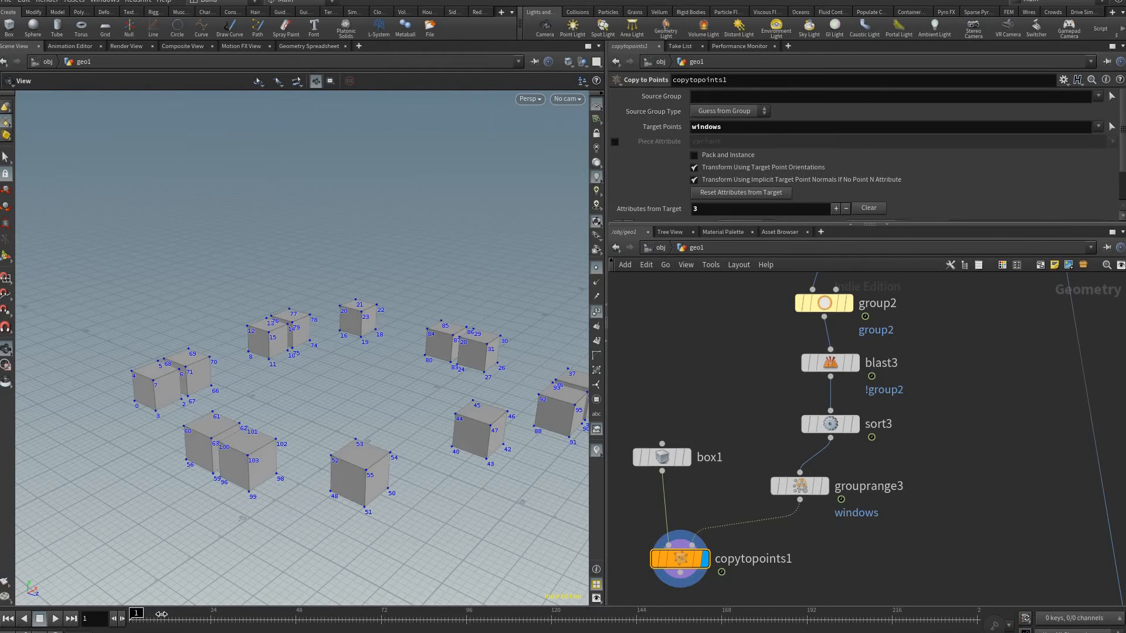
left_click(55, 619)
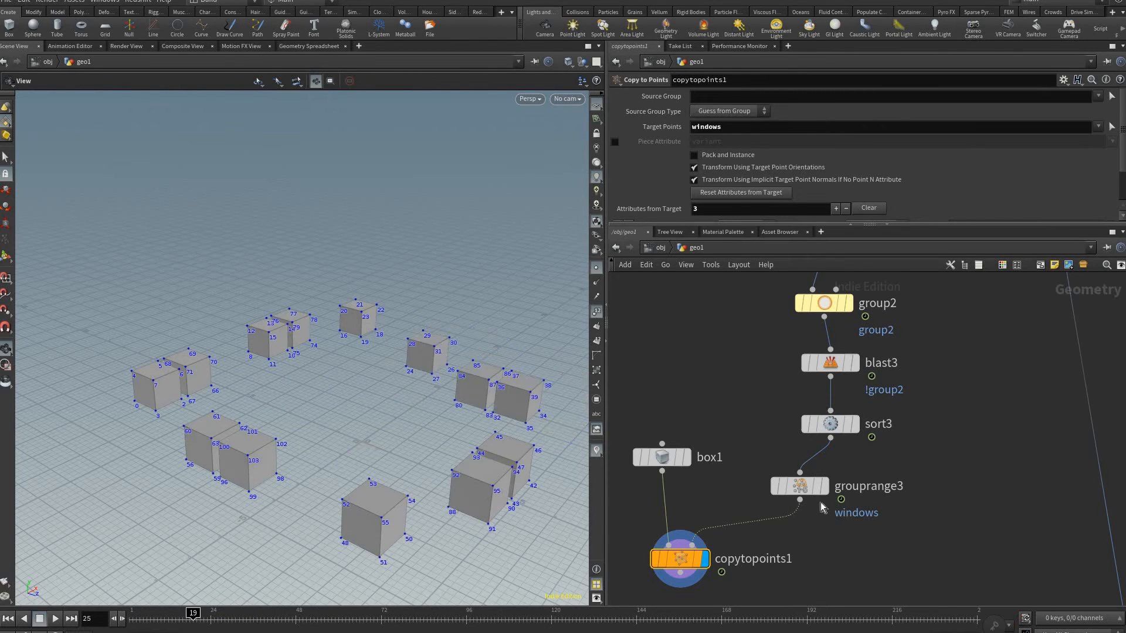
key("ctrl+Up")
Step: Add a Boolean node beneath the copytopoints1 branch and set its operation to Subtract
middle_click_drag(864, 560, 844, 500)
scroll(850, 528, "down", 3)
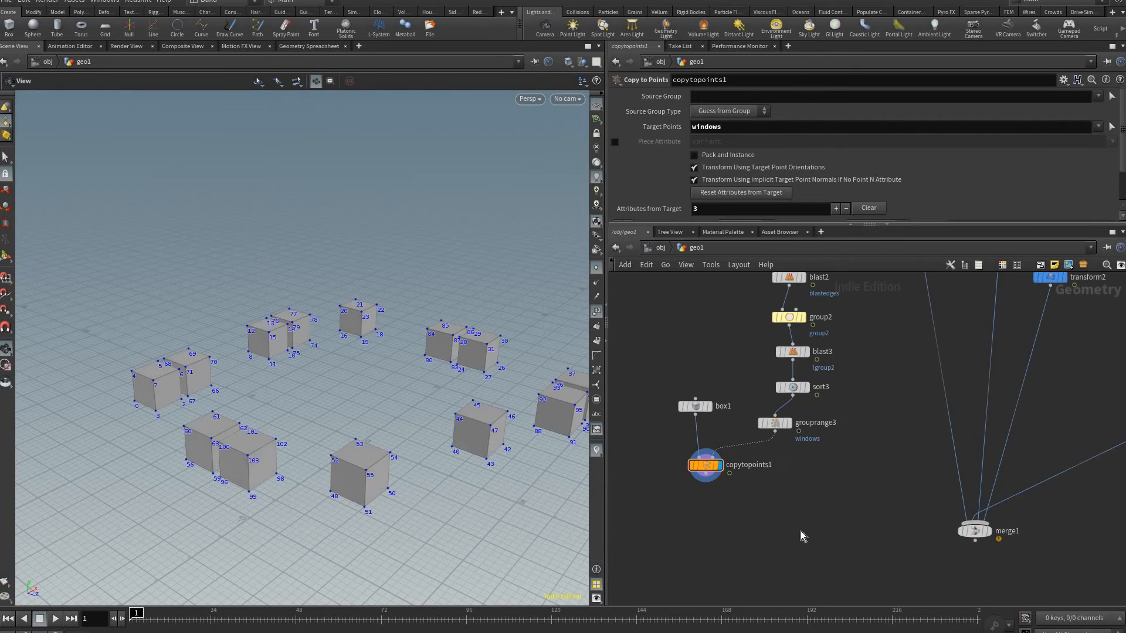
middle_click_drag(802, 532, 779, 585)
key("Tab")
type("boo")
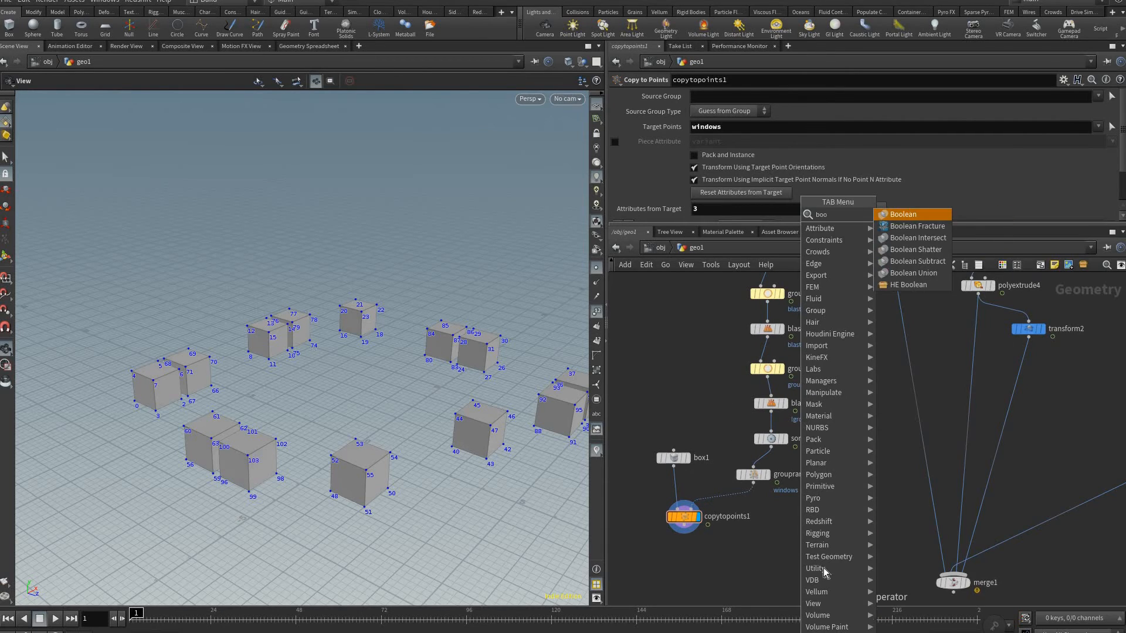
key("Return")
left_click(812, 570)
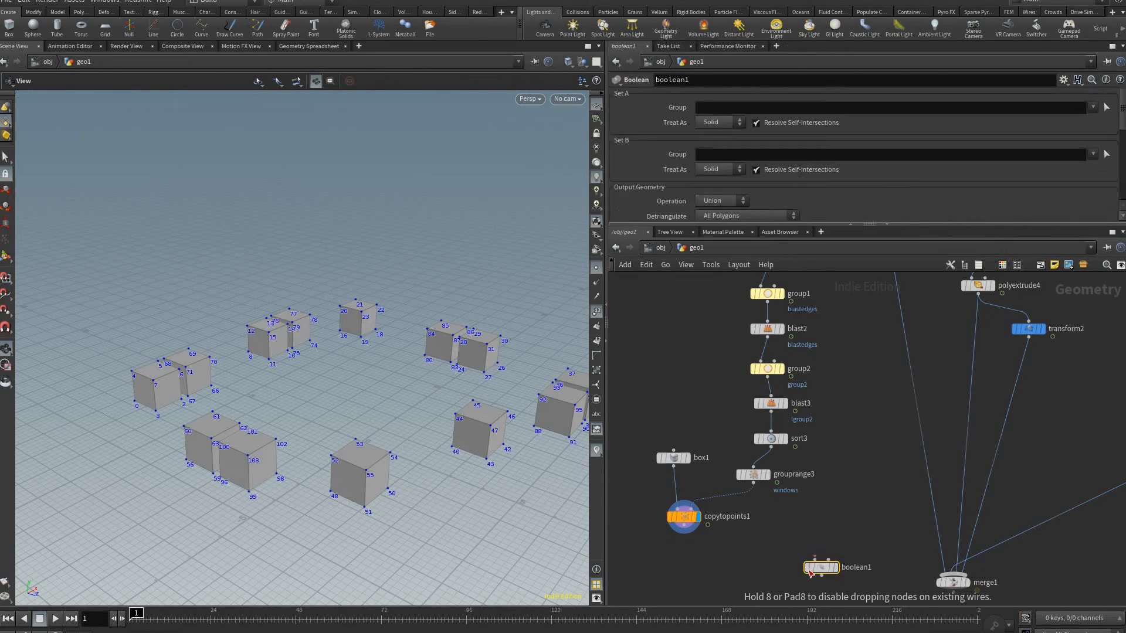
middle_click_drag(839, 526, 830, 544)
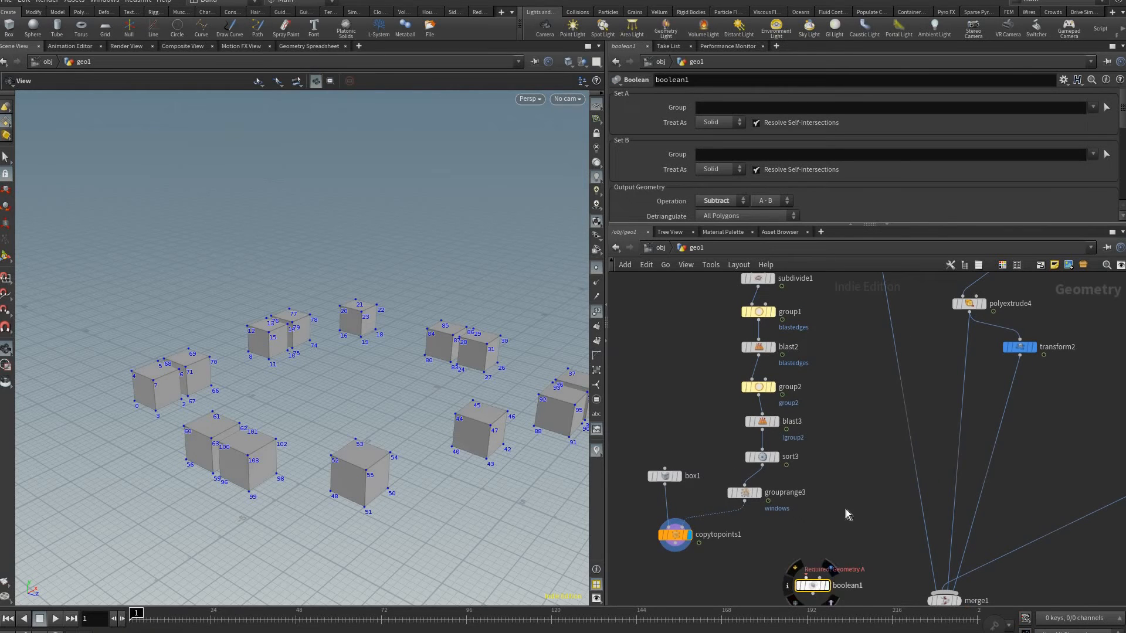
Step: Wire polyextrude1 into boolean1's first input, check its geometry against the copied boxes, and remove its direct connection to merge1
left_click(806, 577)
middle_click_drag(845, 478, 824, 584)
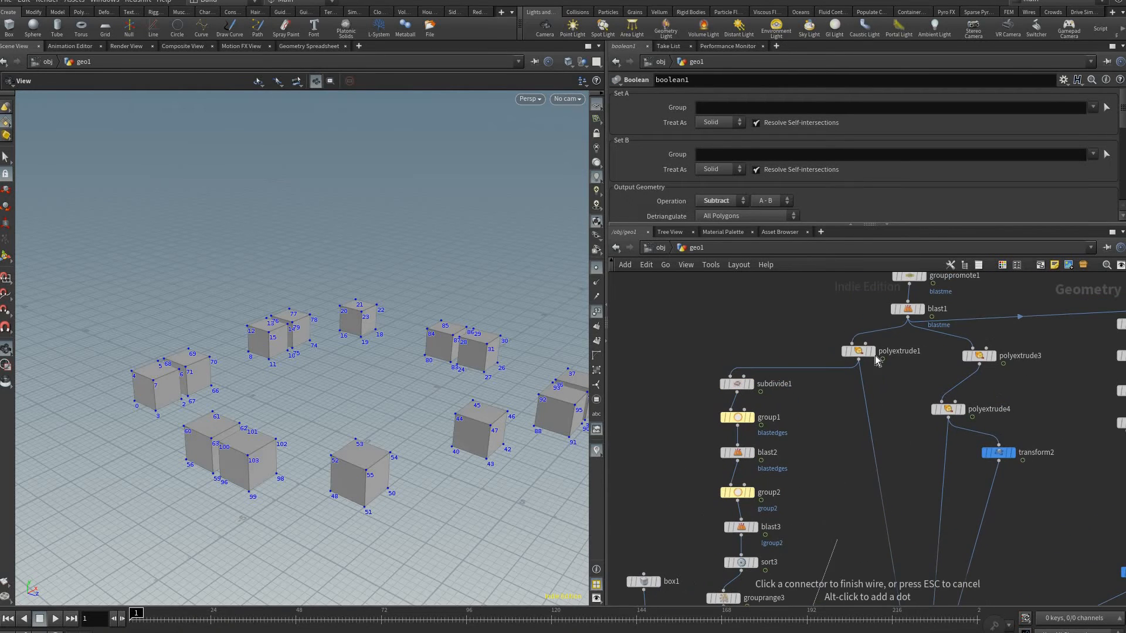
left_click(878, 355)
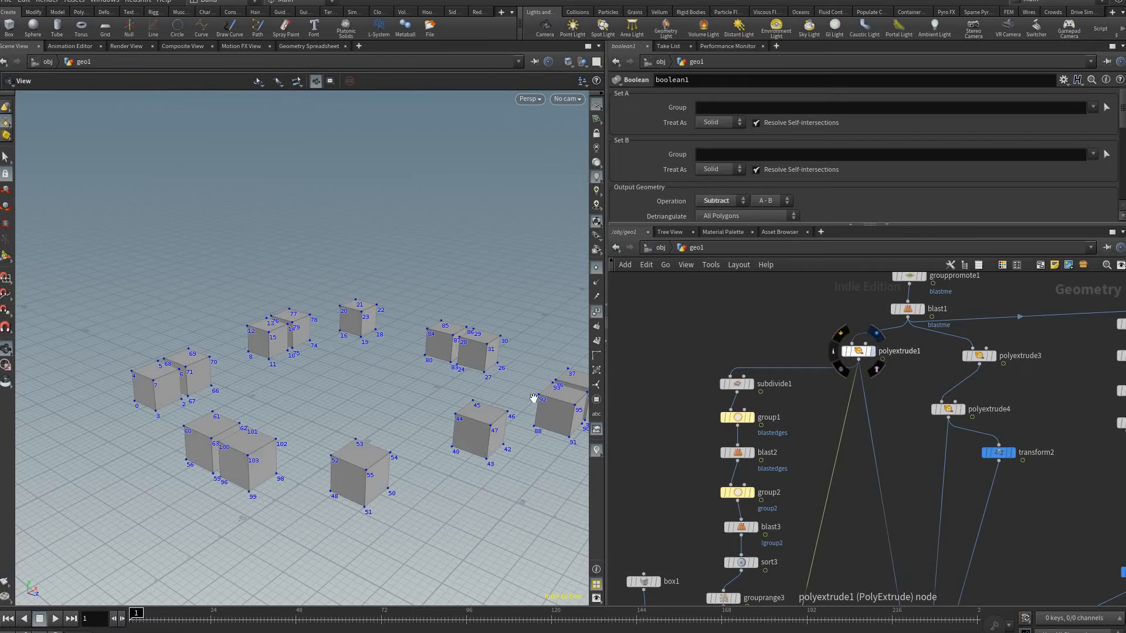
left_click(872, 352)
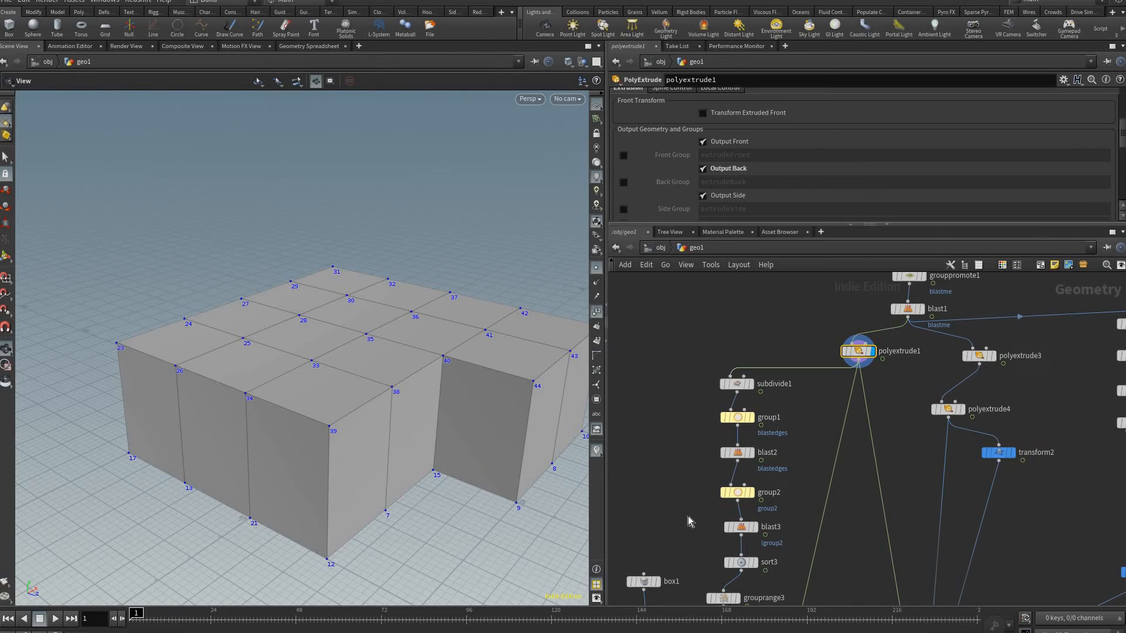
middle_click_drag(877, 495, 890, 394)
left_click(696, 500)
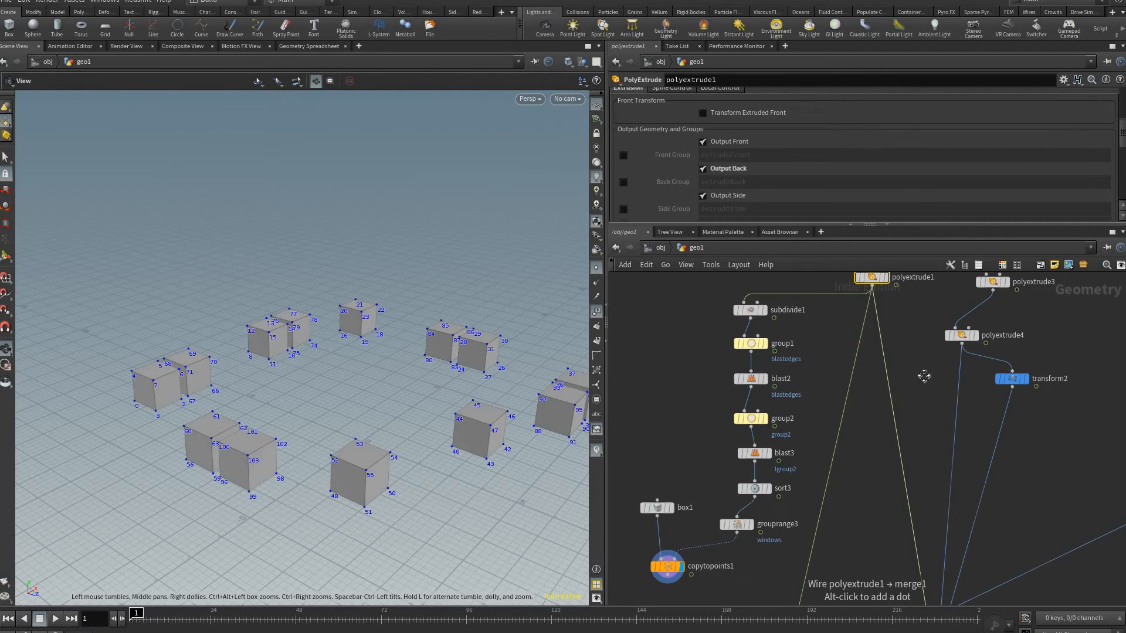
middle_click_drag(818, 597, 842, 500)
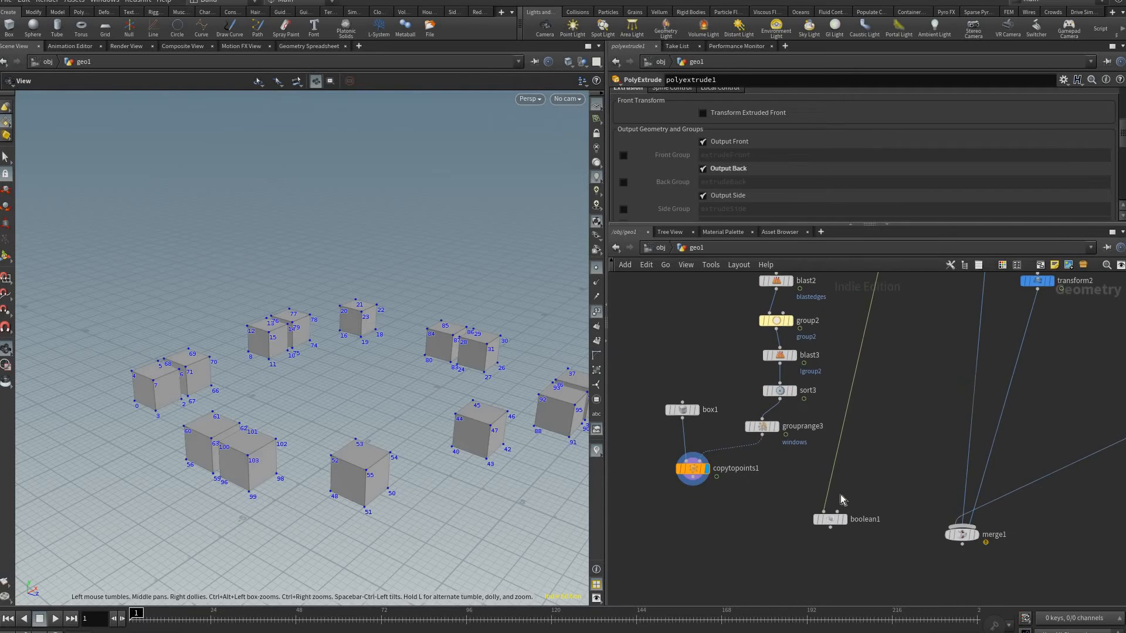
Step: Wire copytopoints1 into boolean1's second input, display the Boolean result, and preview the openings over the timeline
scroll(856, 505, "up", 2)
left_click(838, 511)
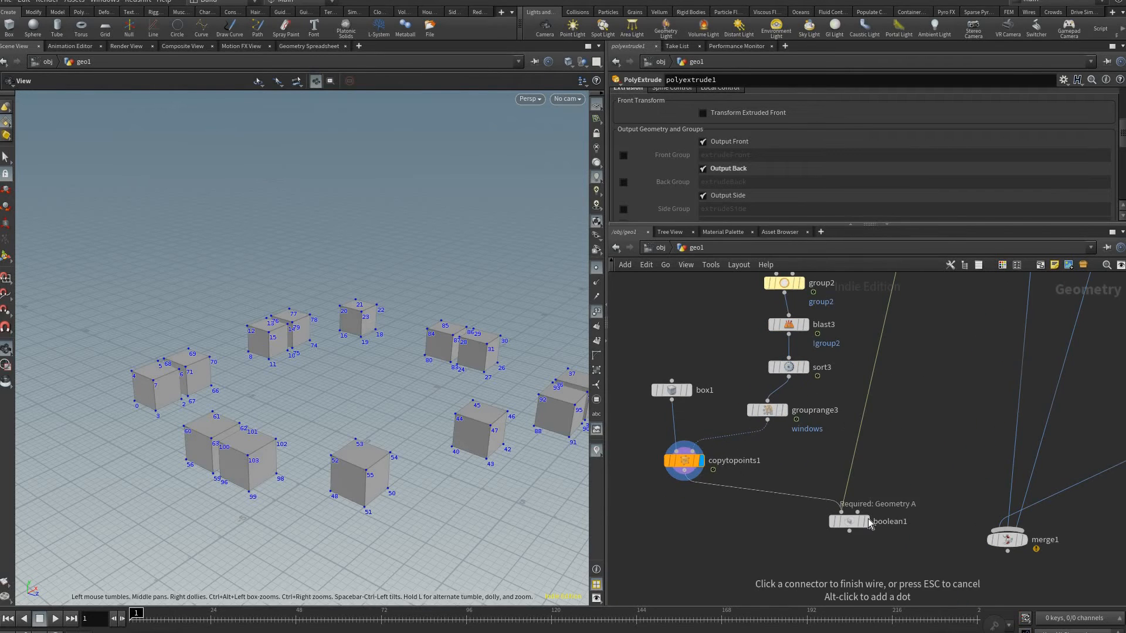
left_click(850, 523)
left_click(866, 522)
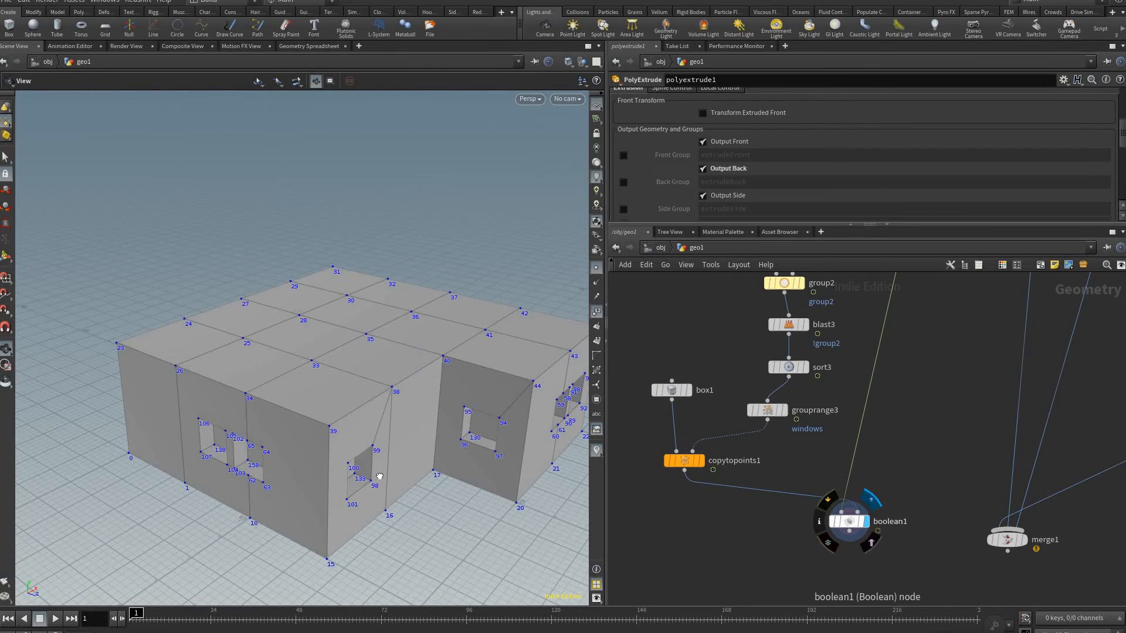
left_click_drag(305, 516, 284, 449)
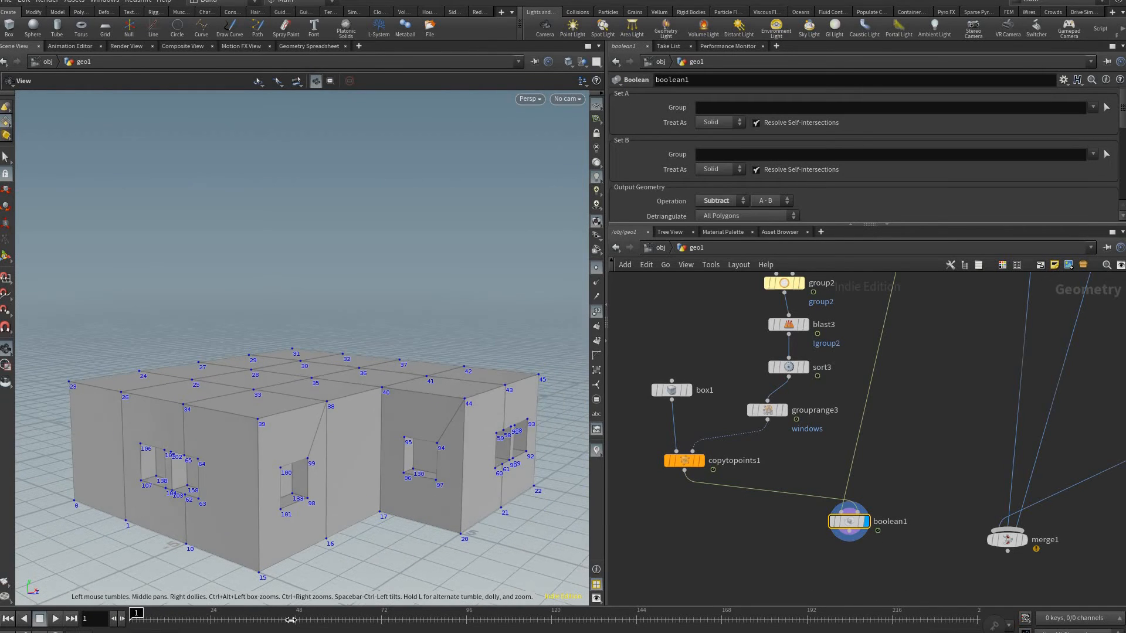
left_click(55, 618)
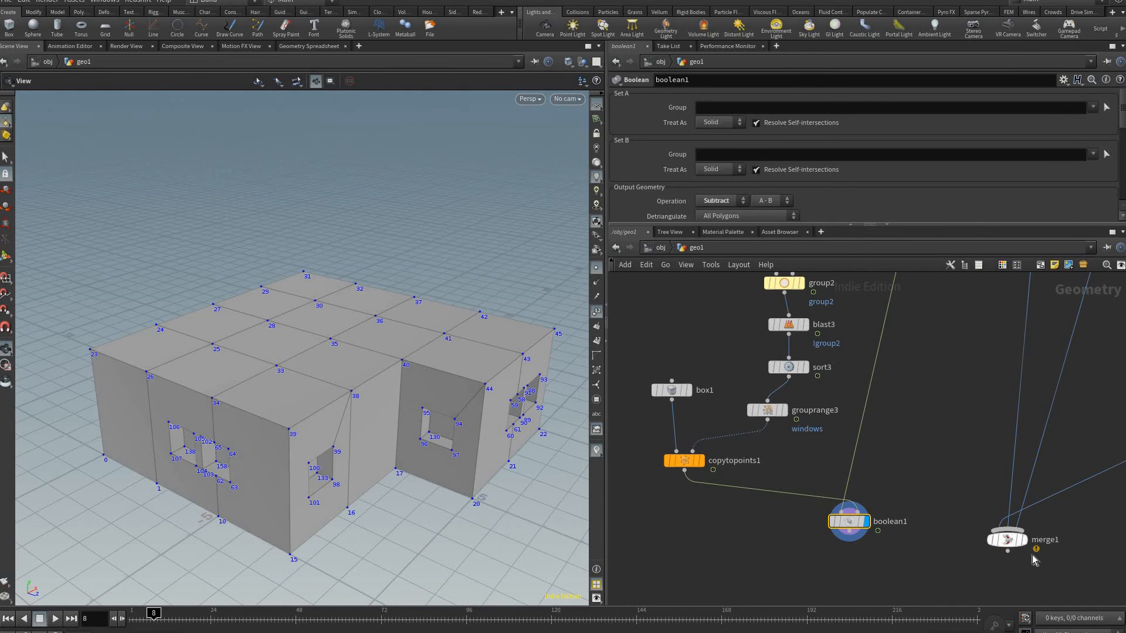
Step: Shift merge1 down slightly, wire boolean1 into it, and display the merged building
left_click_drag(1005, 542, 1011, 560)
left_click(849, 534)
left_click(1013, 556)
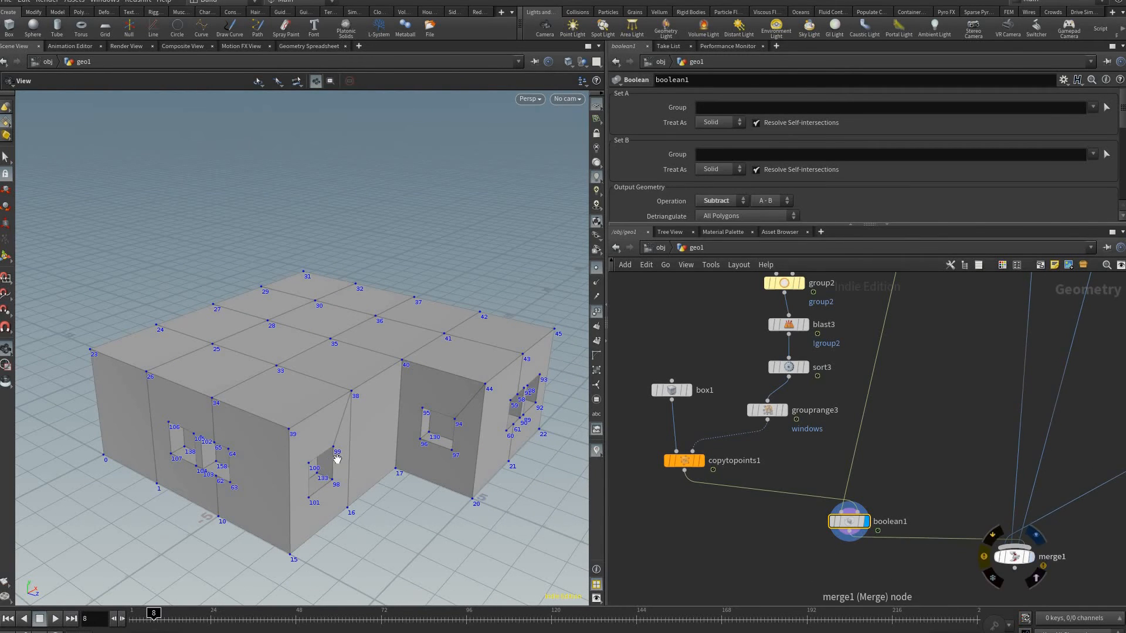
left_click(1031, 557)
left_click_drag(528, 460, 415, 437)
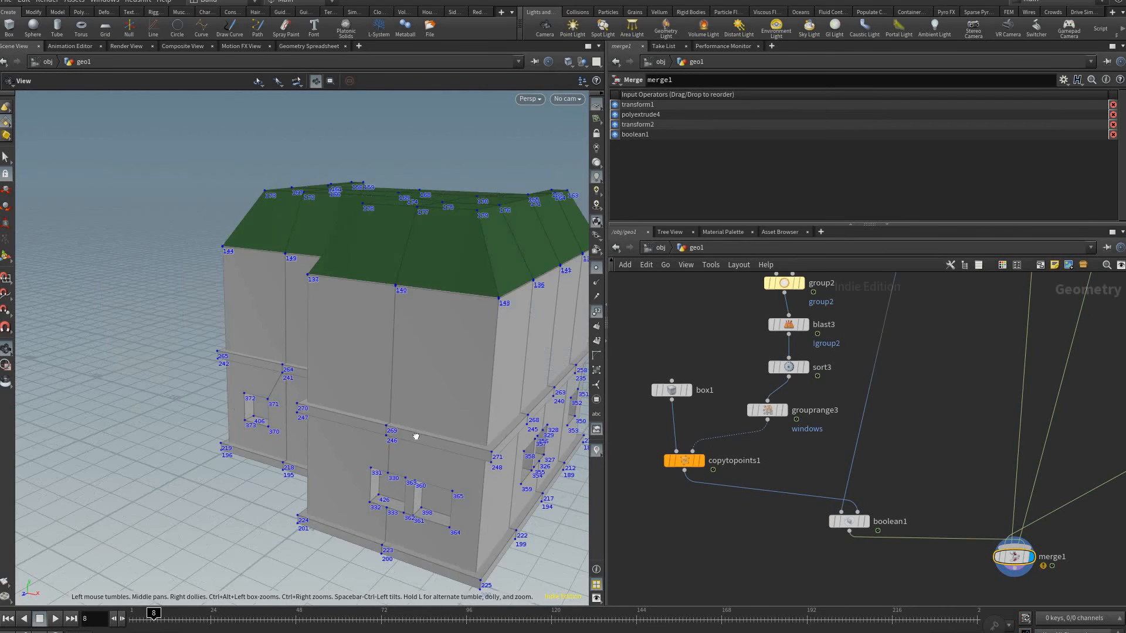
Step: Display grouprange3, insert a Split node between it and copytopoints1, and set the split group to windows
left_click_drag(744, 457, 677, 486)
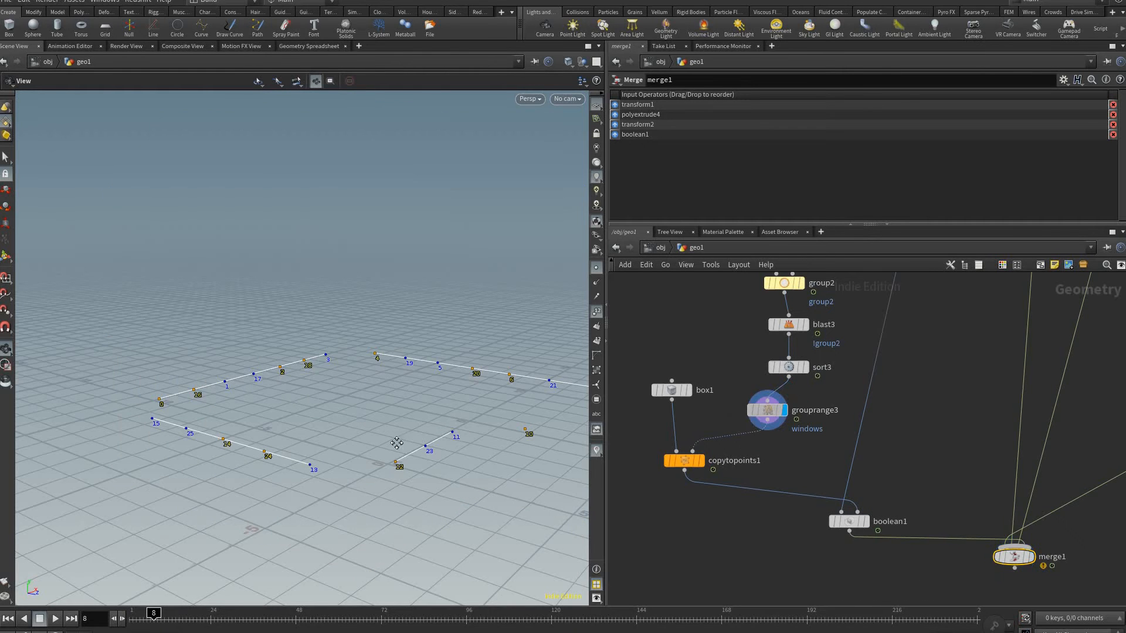
left_click_drag(360, 464, 265, 447)
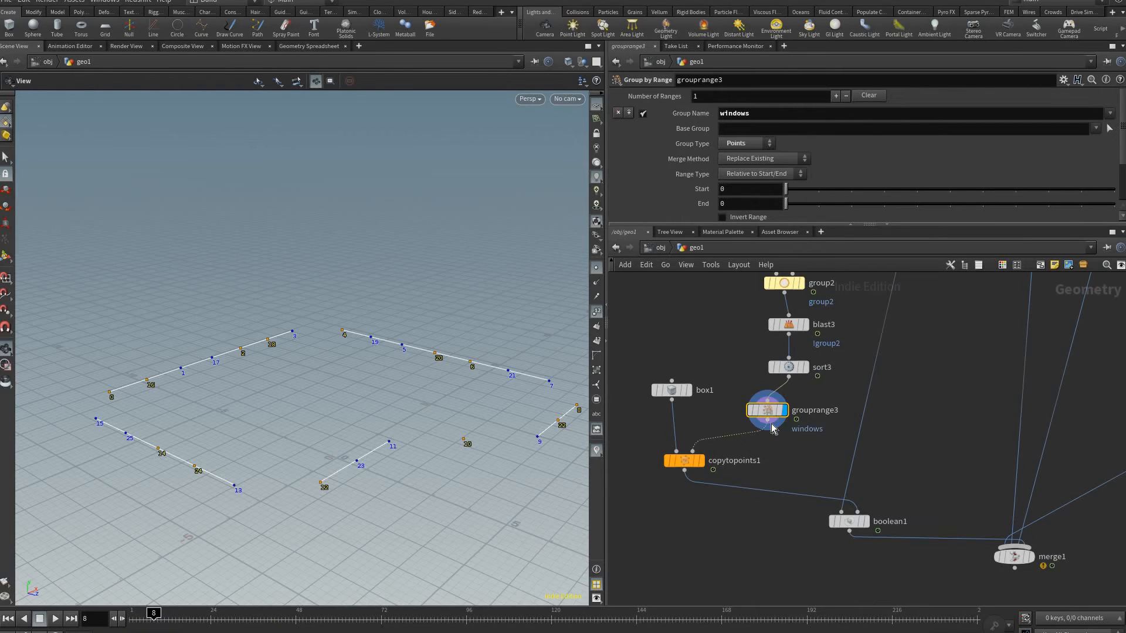
key("Tab")
type("split")
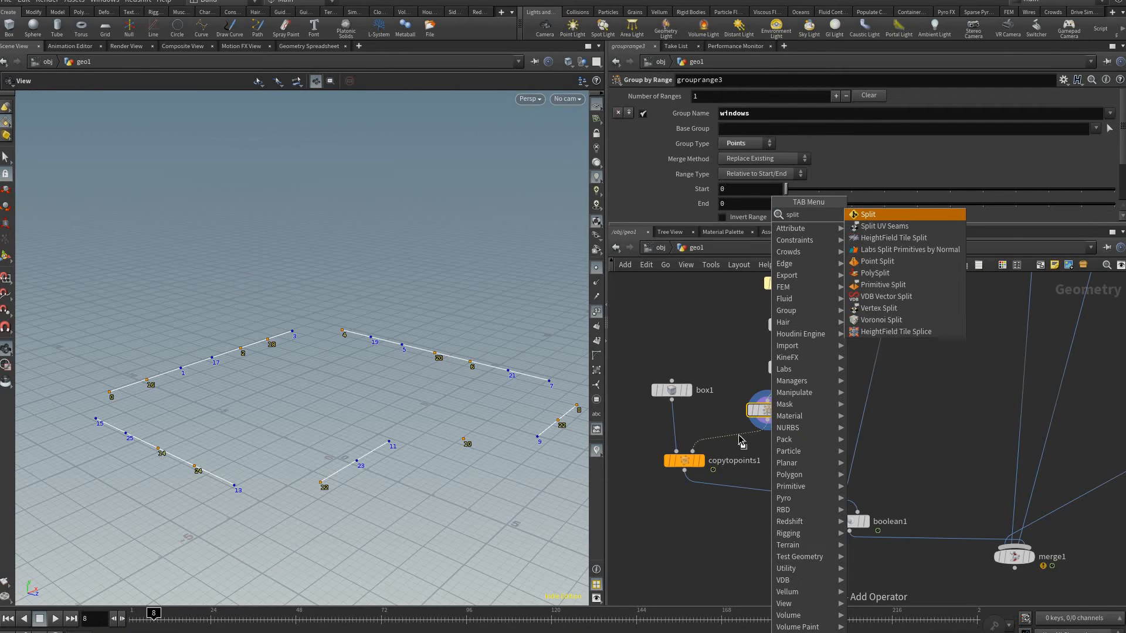
key("Return")
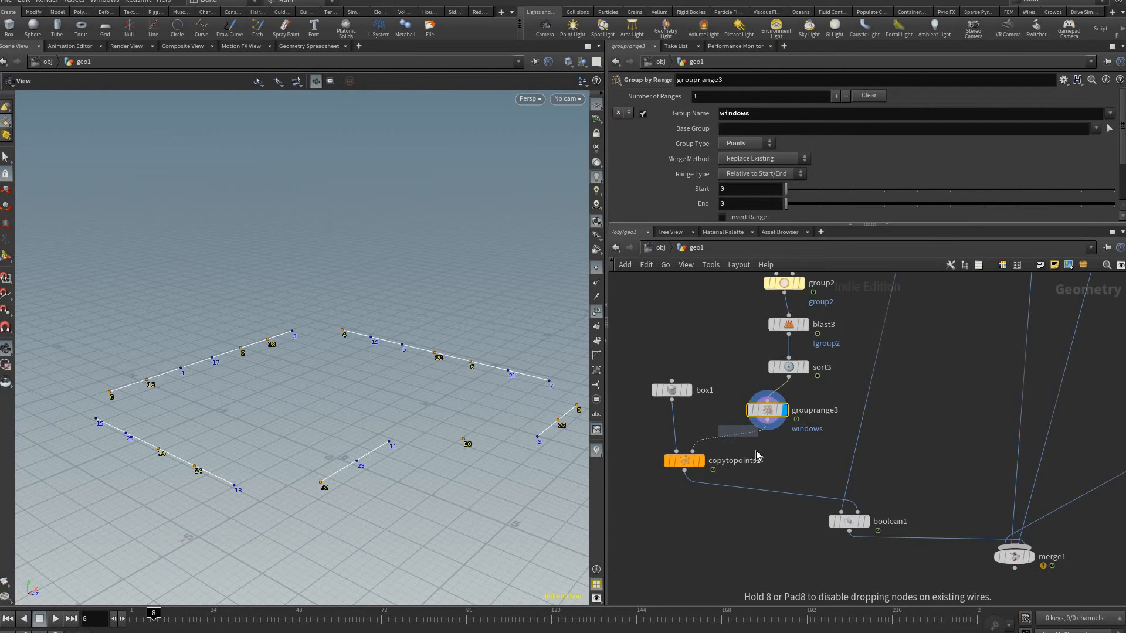
left_click(756, 455)
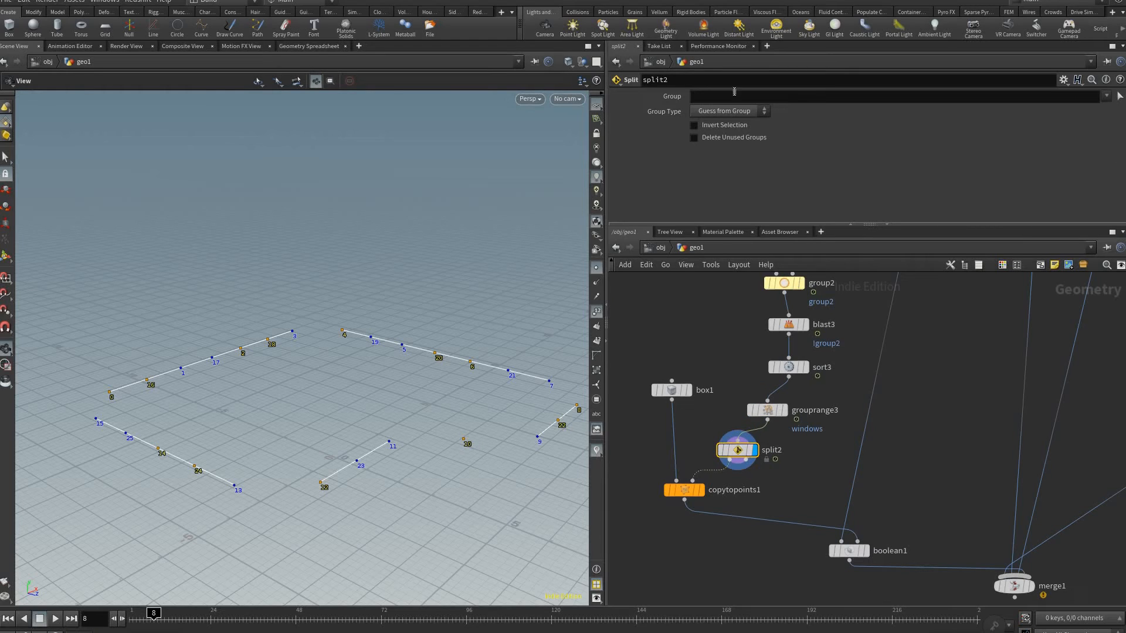
left_click(1106, 96)
left_click(1115, 156)
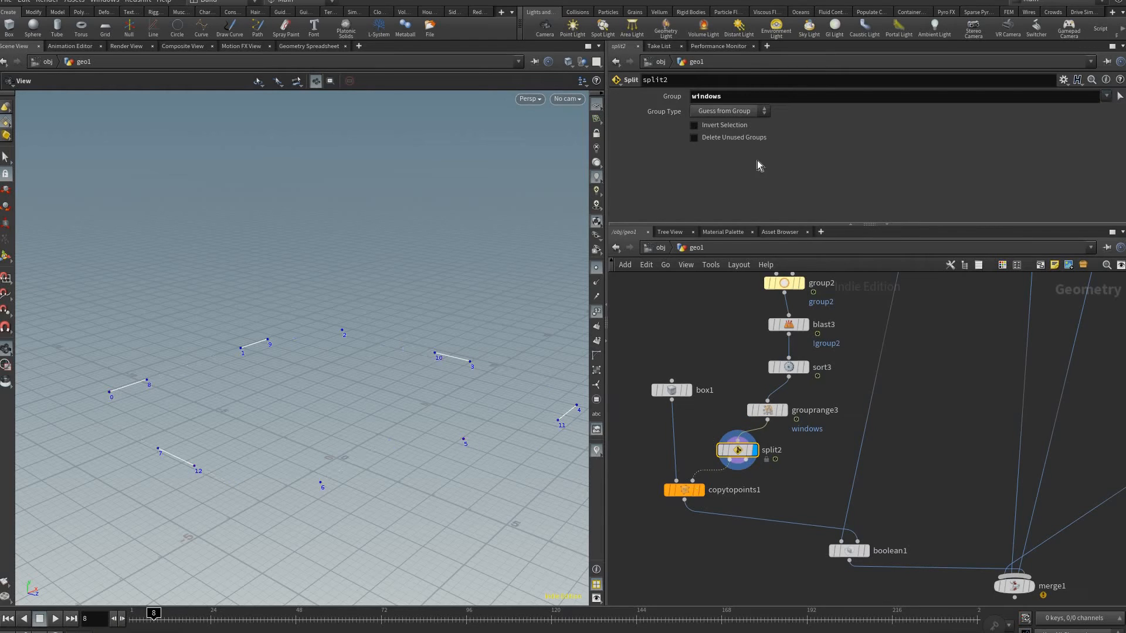
Step: Display copytopoints1 and clear its Target Points group
left_click(701, 490)
left_click(684, 490)
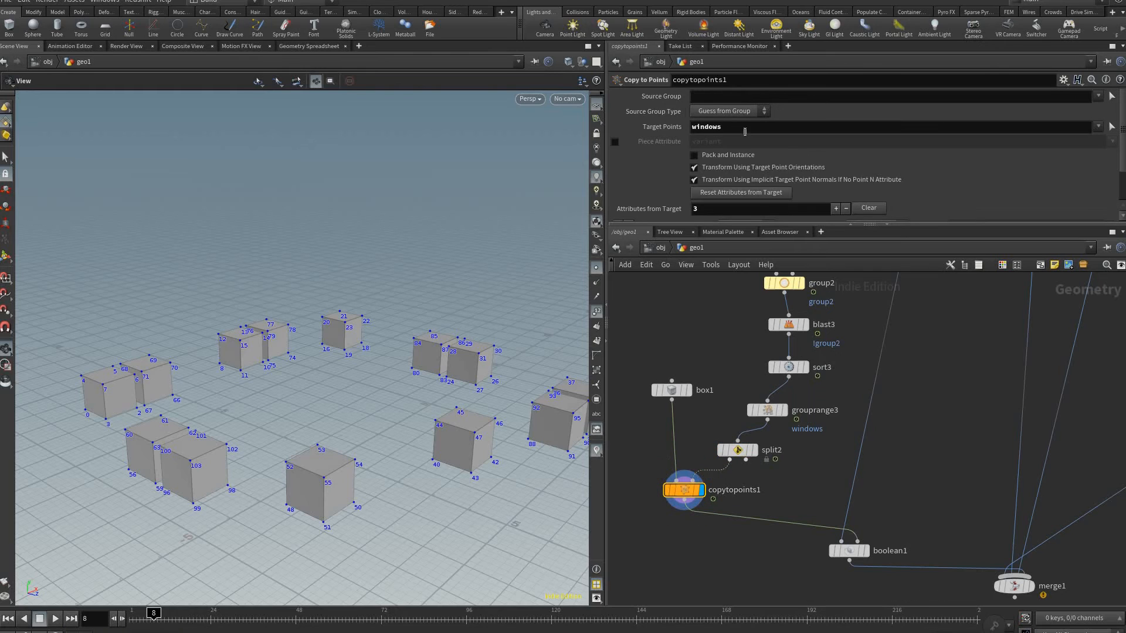
double_click(707, 126)
key("BackSpace")
key("Return")
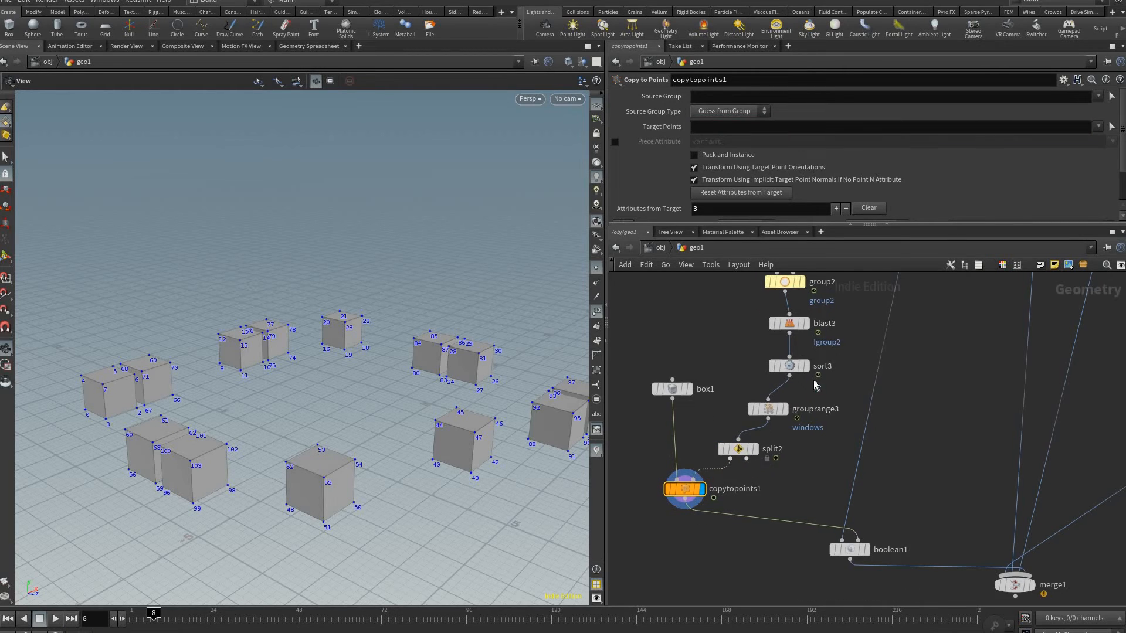
Step: Add a second Copy to Points node below copytopoints1 and wire split2's second output into its target points input
middle_click_drag(750, 464, 817, 395)
left_click_drag(752, 421, 746, 421)
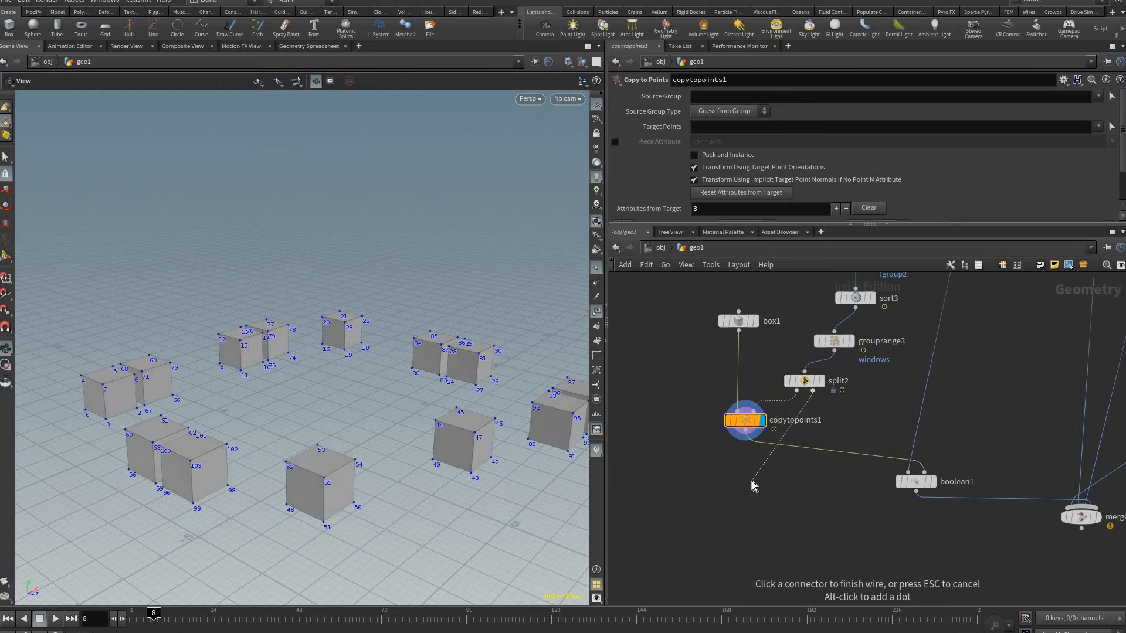
key("Tab")
type("copytopoints")
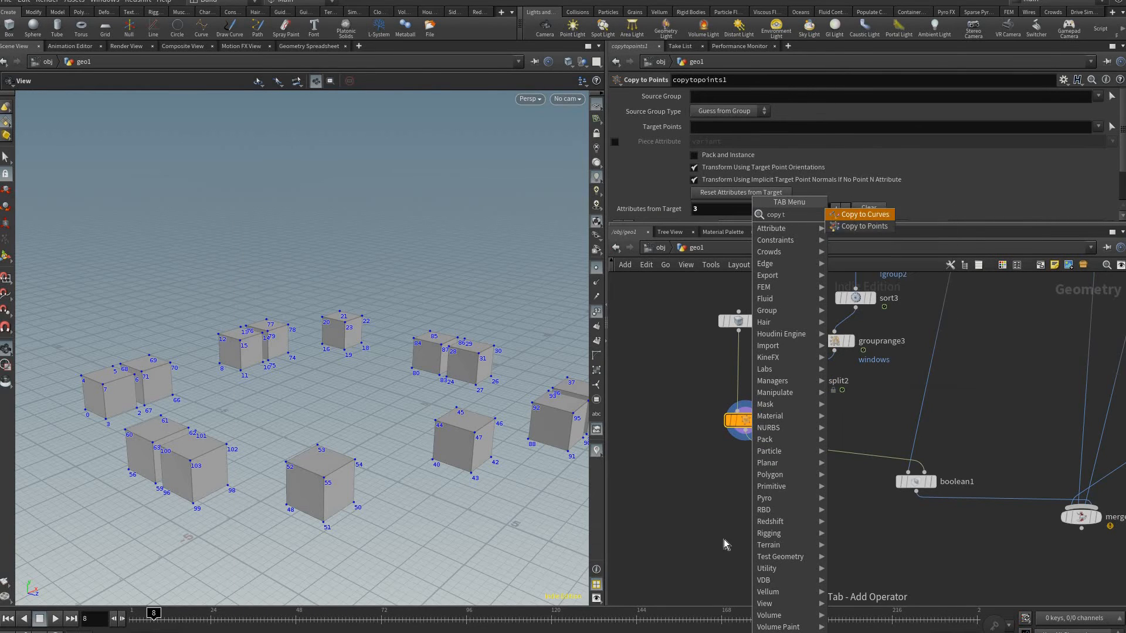
key("Return")
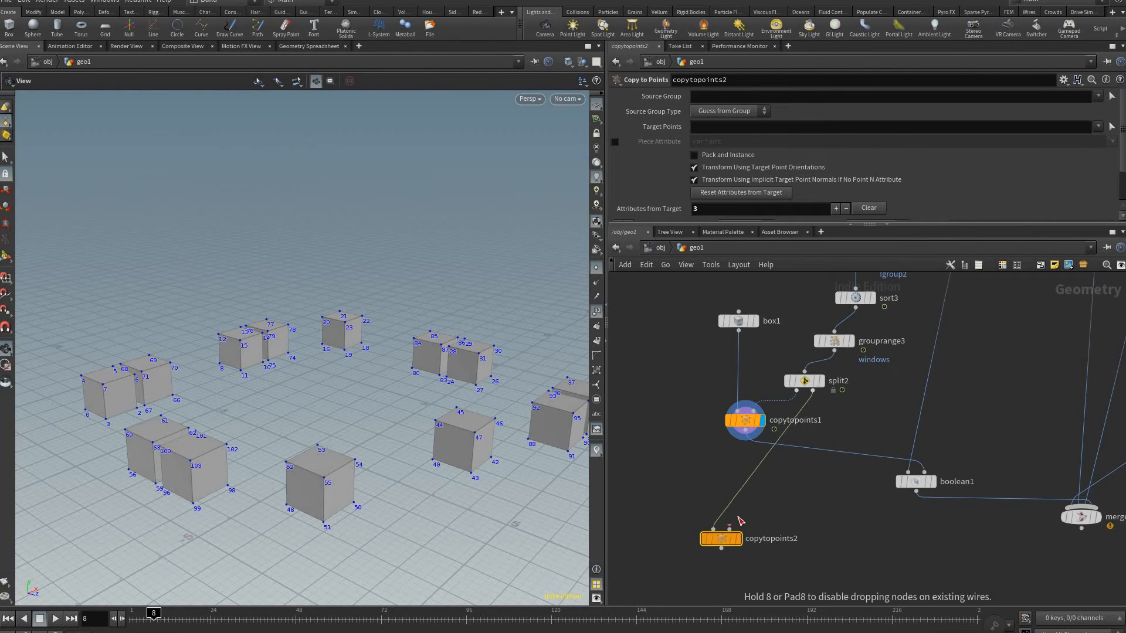
left_click(735, 526)
left_click(730, 528)
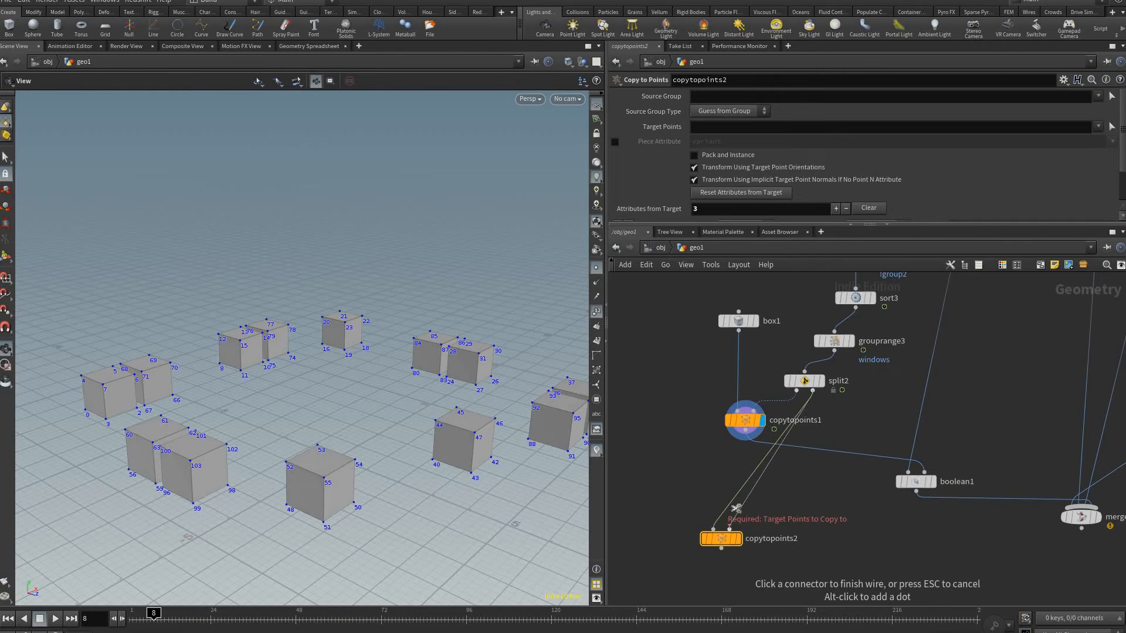
left_click(729, 528)
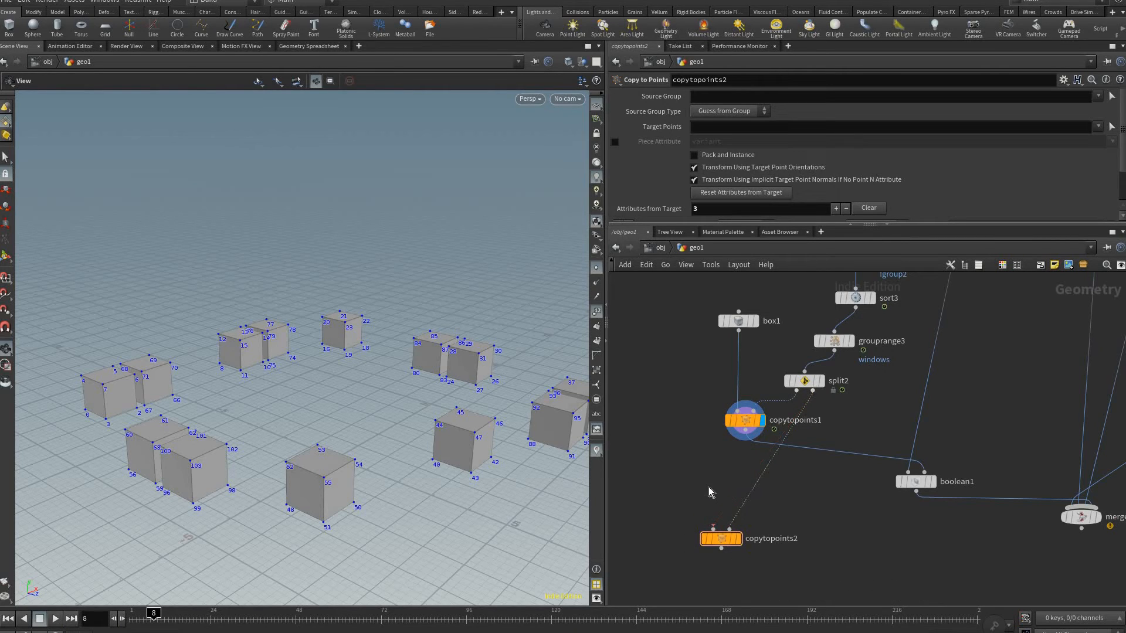
Step: Add a Sphere node, wire it into copytopoints2's first input, and display the copied spheres
key("Tab")
type("sphere")
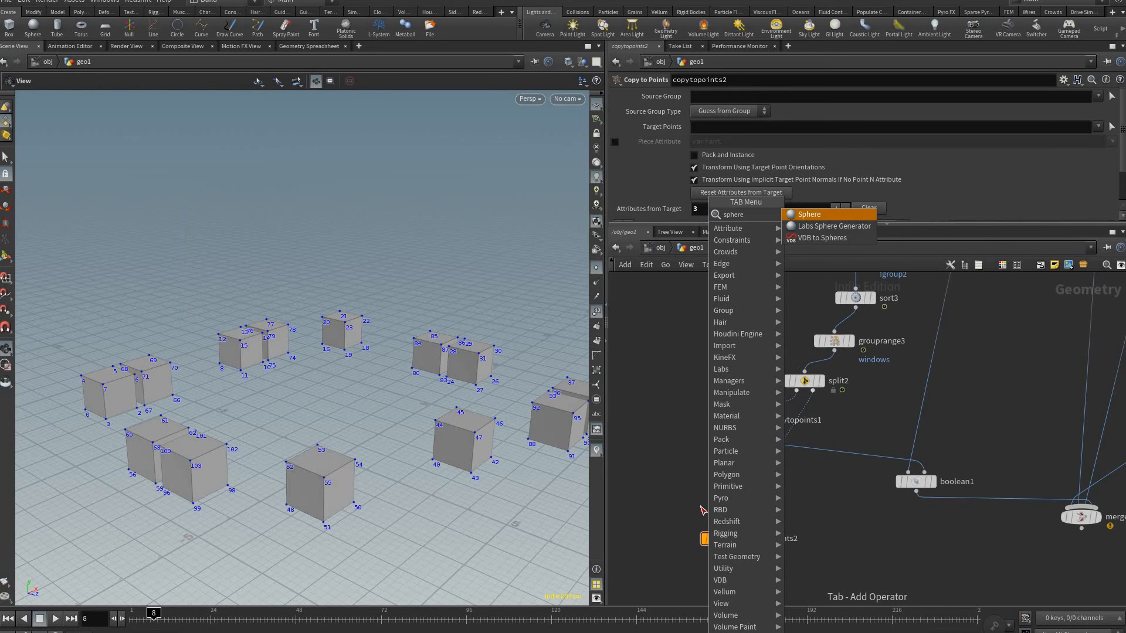
key("Return")
left_click(696, 496)
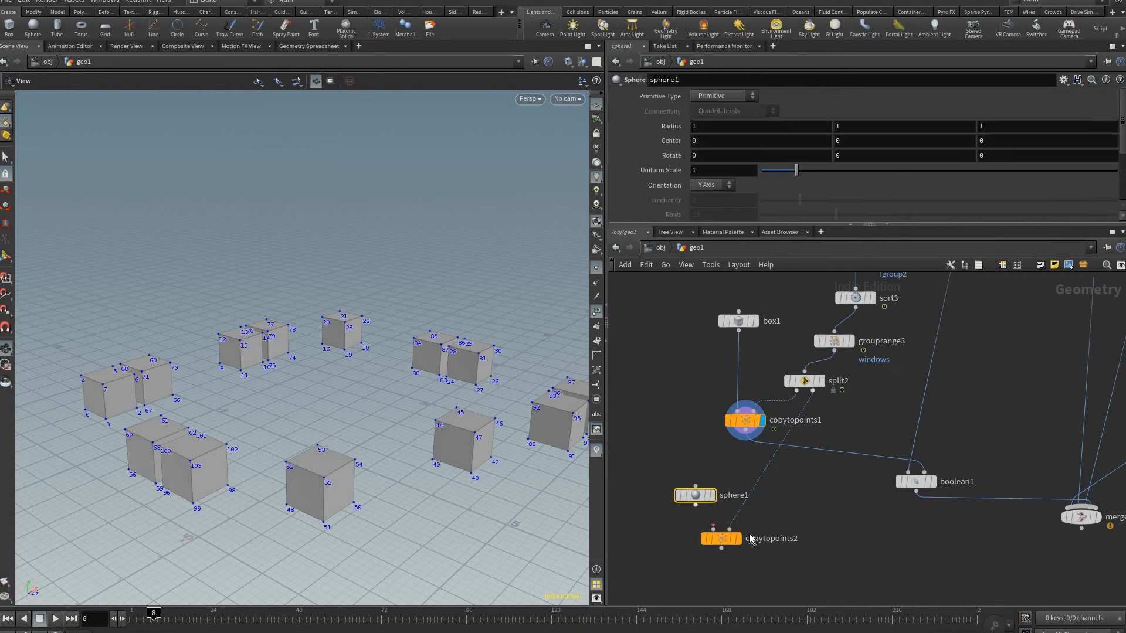
left_click_drag(695, 505, 714, 530)
left_click(738, 538)
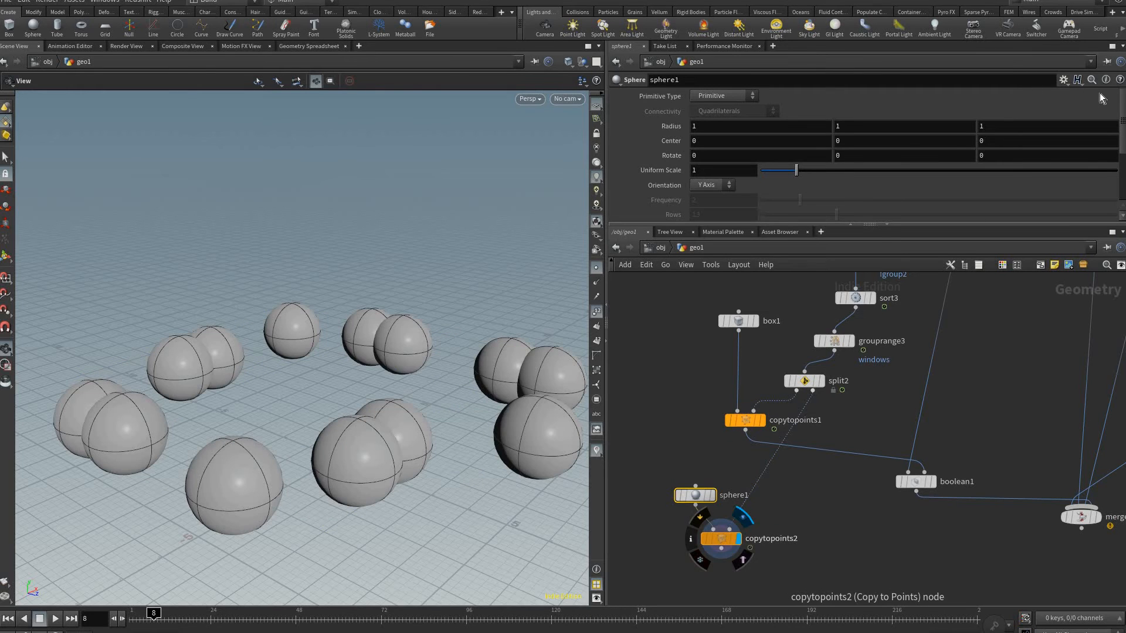
Step: Set sphere1's primitive type to Polygon Mesh and its uniform scale to 0.56
left_click(720, 538)
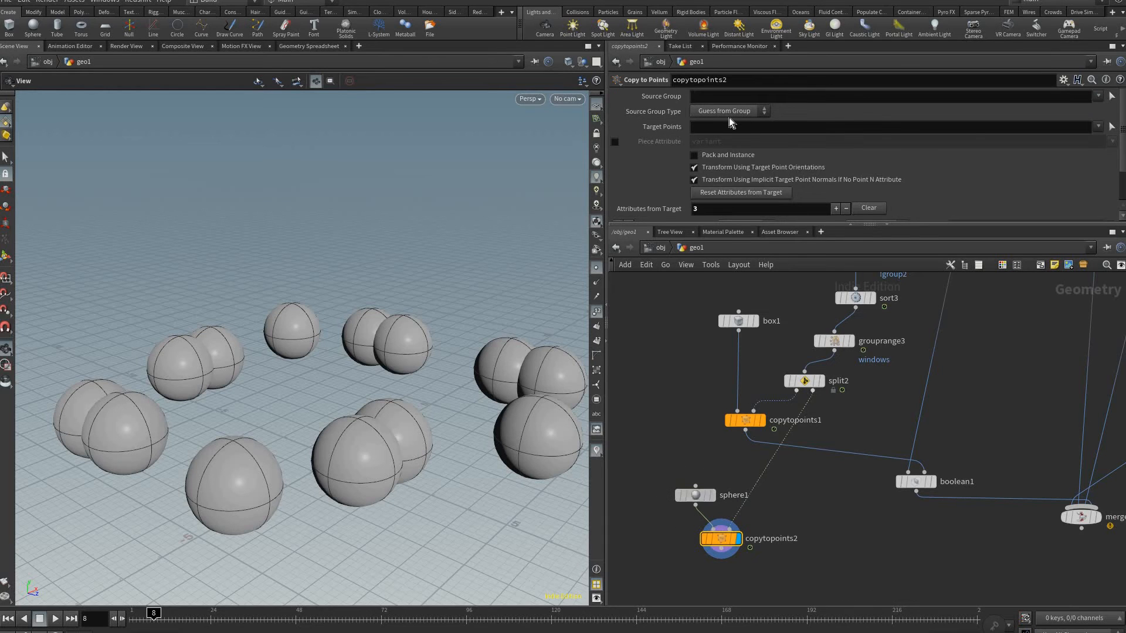
key("ctrl+z")
left_click(730, 92)
left_click(722, 120)
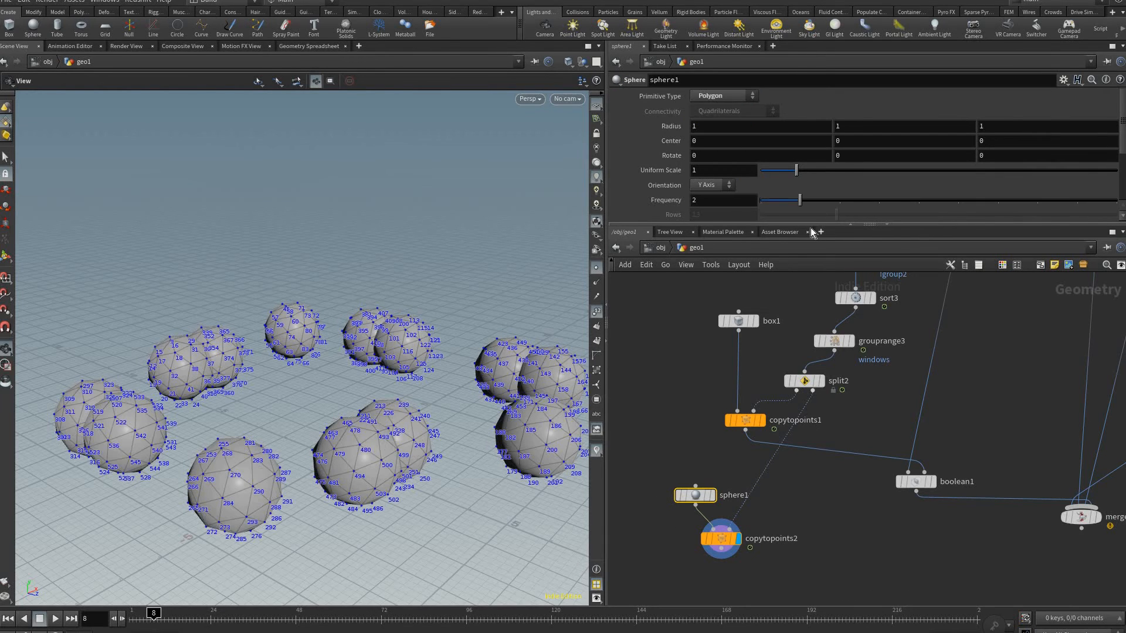
left_click(724, 96)
left_click(721, 124)
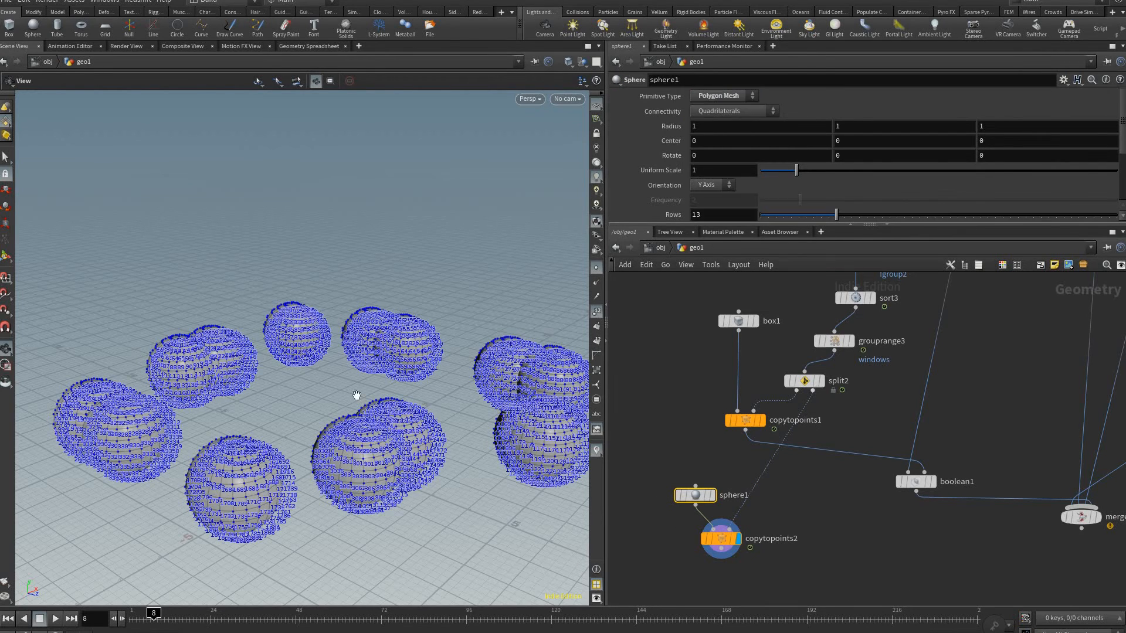
scroll(749, 196, "down", 2)
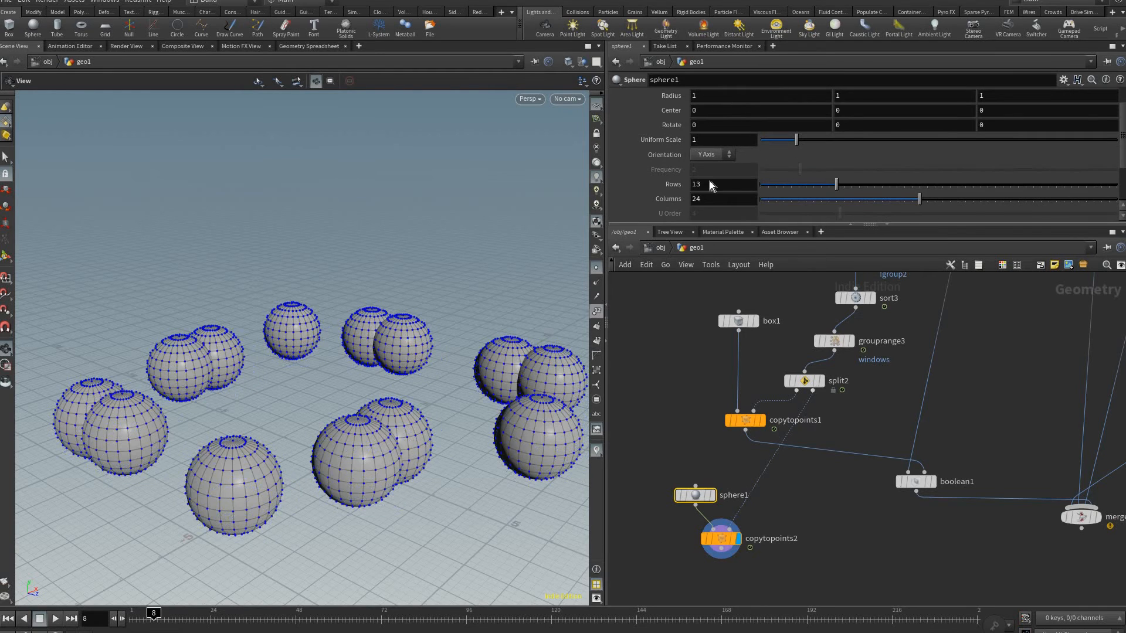
scroll(799, 165, "up", 2)
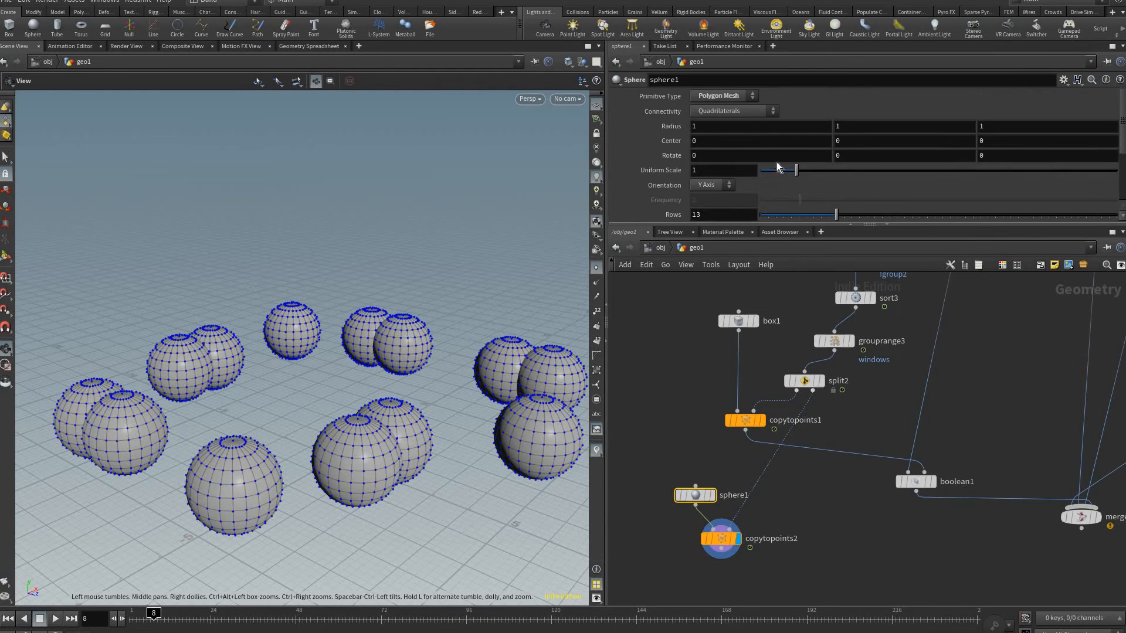
left_click_drag(777, 162, 780, 160)
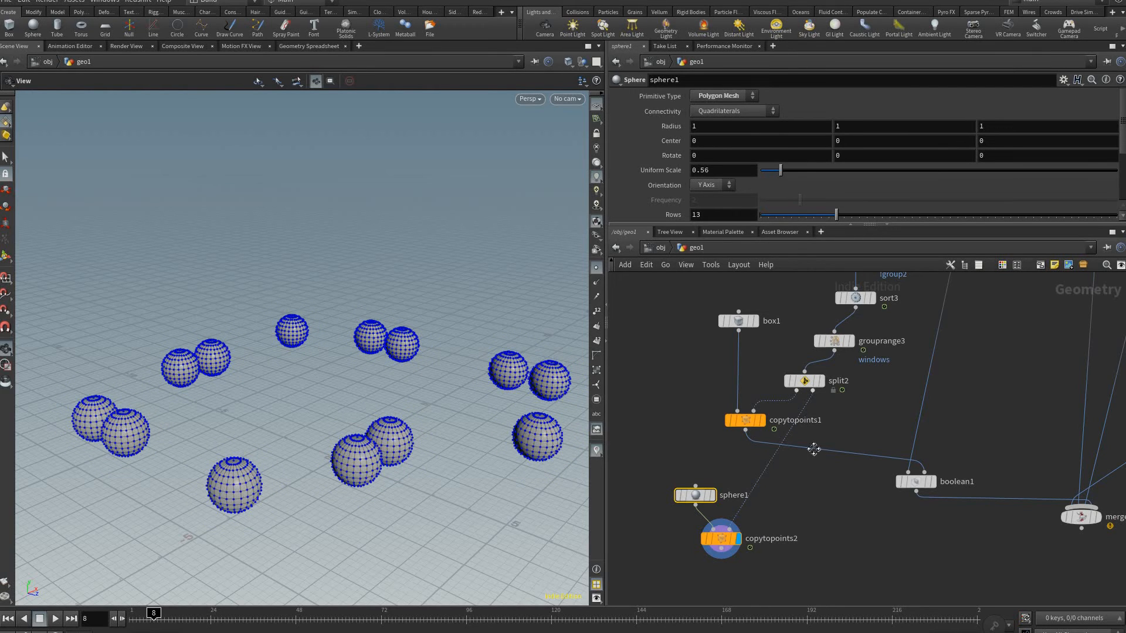
Step: Insert a Group by Range node on the wire between split2's second output and copytopoints2
middle_click_drag(736, 481, 722, 463)
middle_click_drag(753, 509, 826, 523)
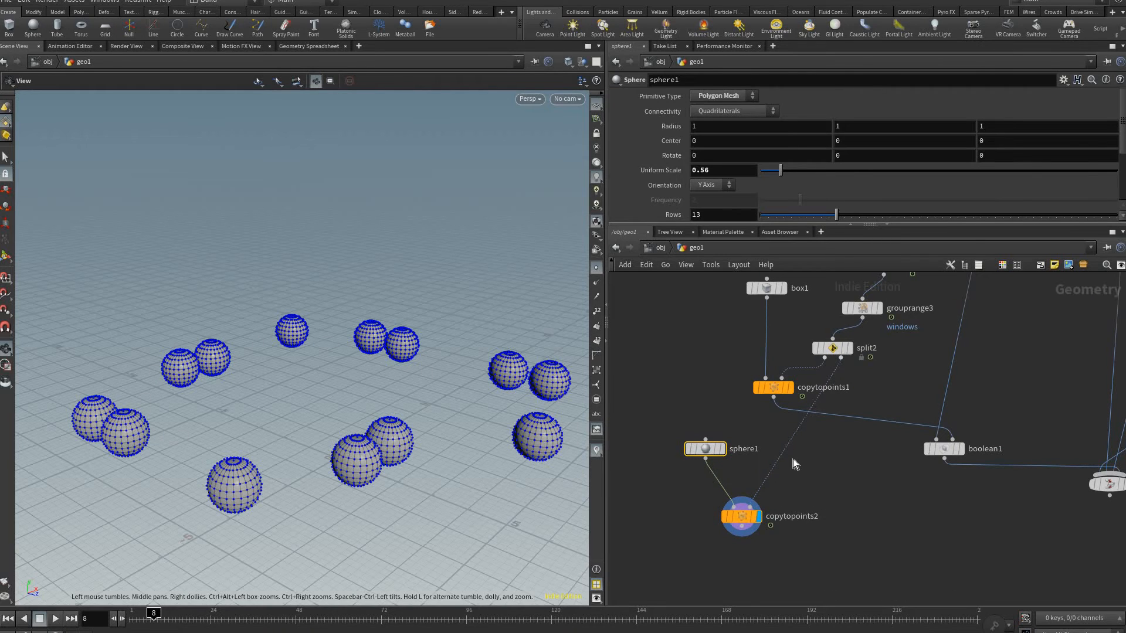
key("Tab")
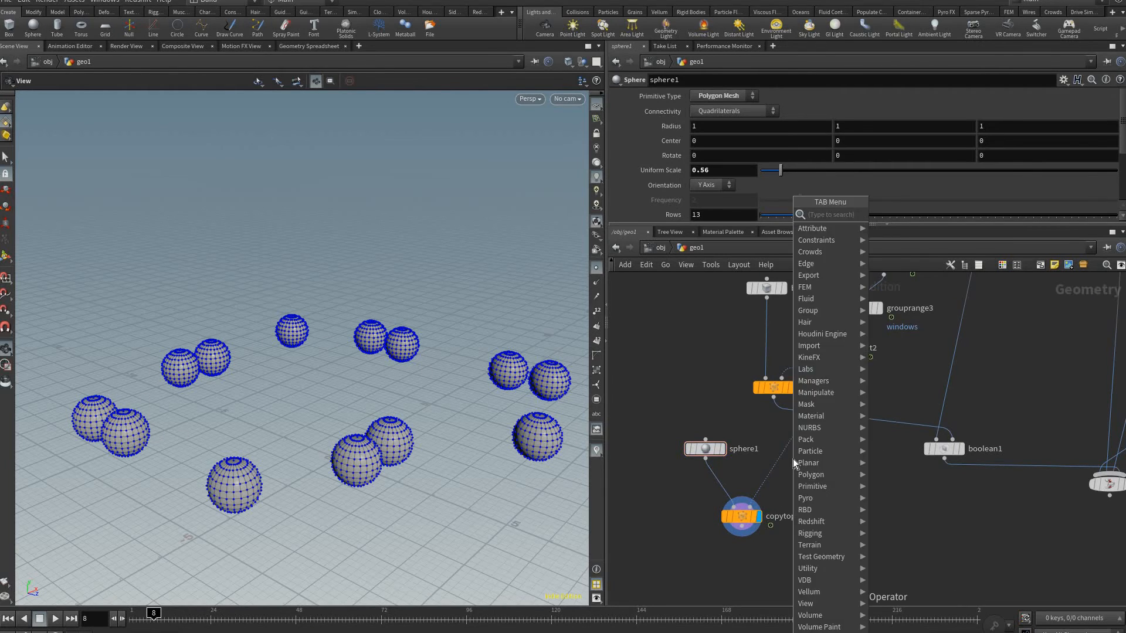
type("copy")
key("BackSpace")
key("BackSpace")
key("BackSpace")
key("BackSpace")
type("group")
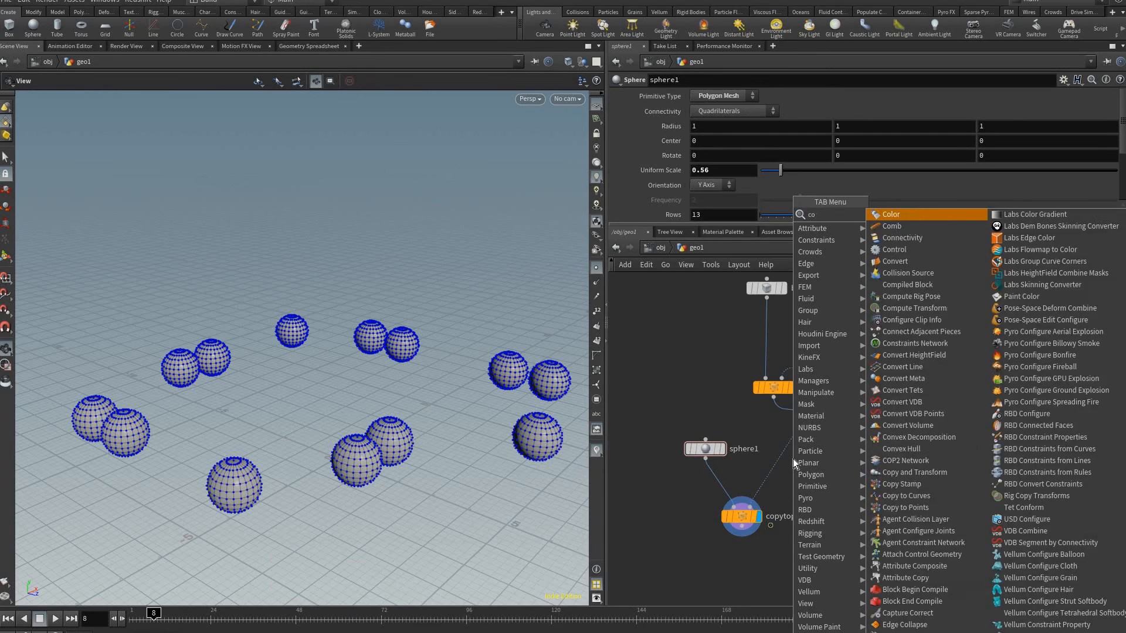
type(" by ran")
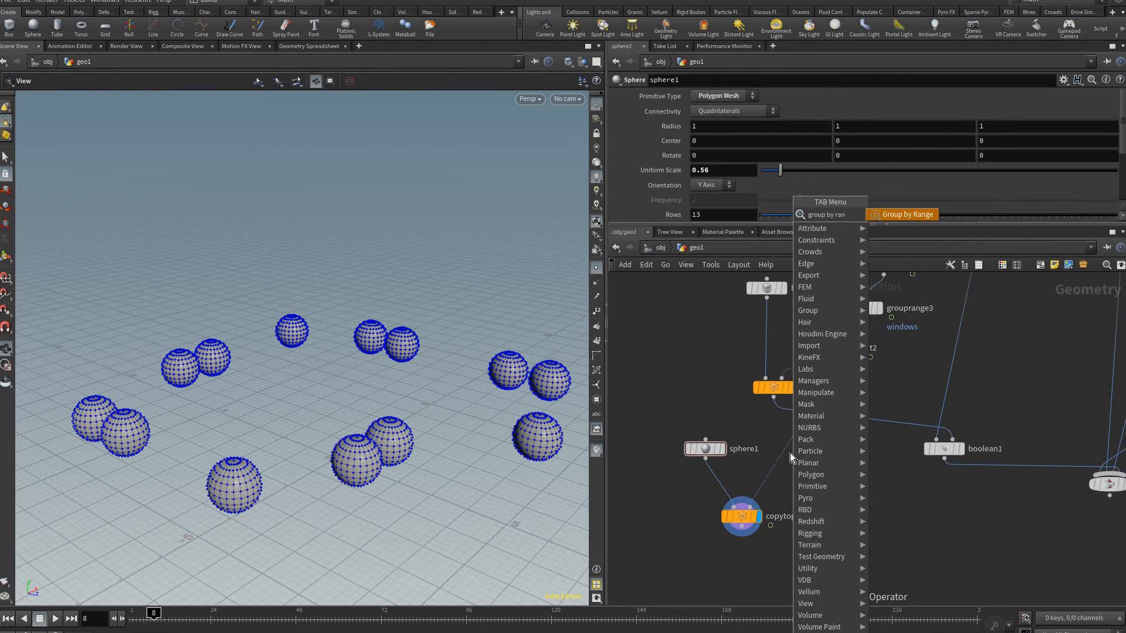
key("Return")
left_click(793, 458)
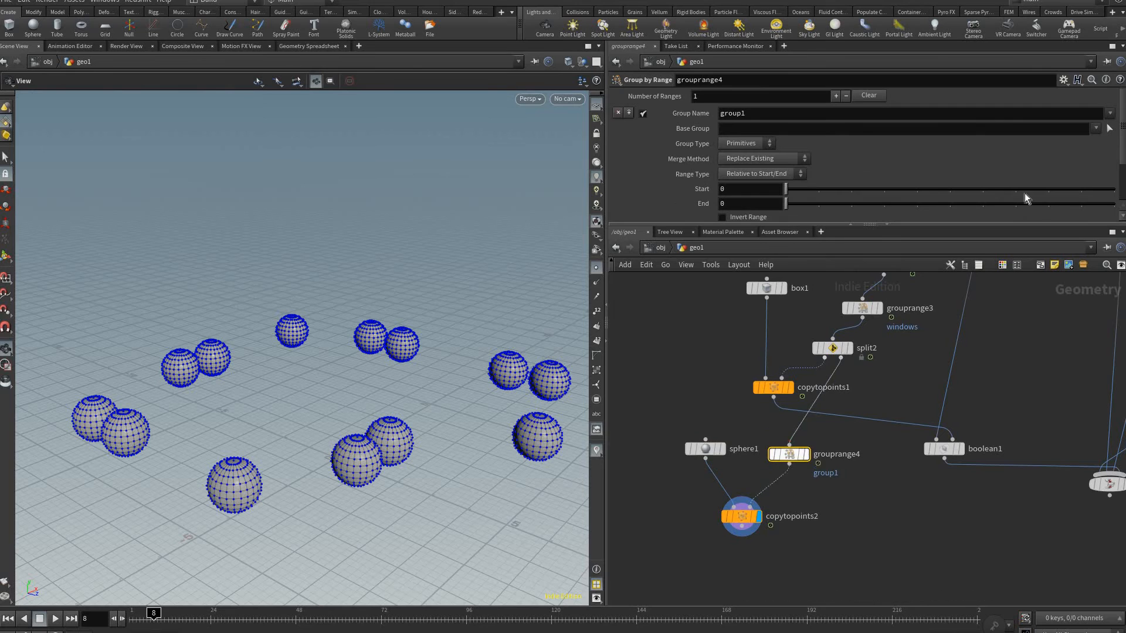
Step: Display grouprange4 and make it group Points, with the range filter selecting 1 of 2
scroll(980, 196, "down", 2)
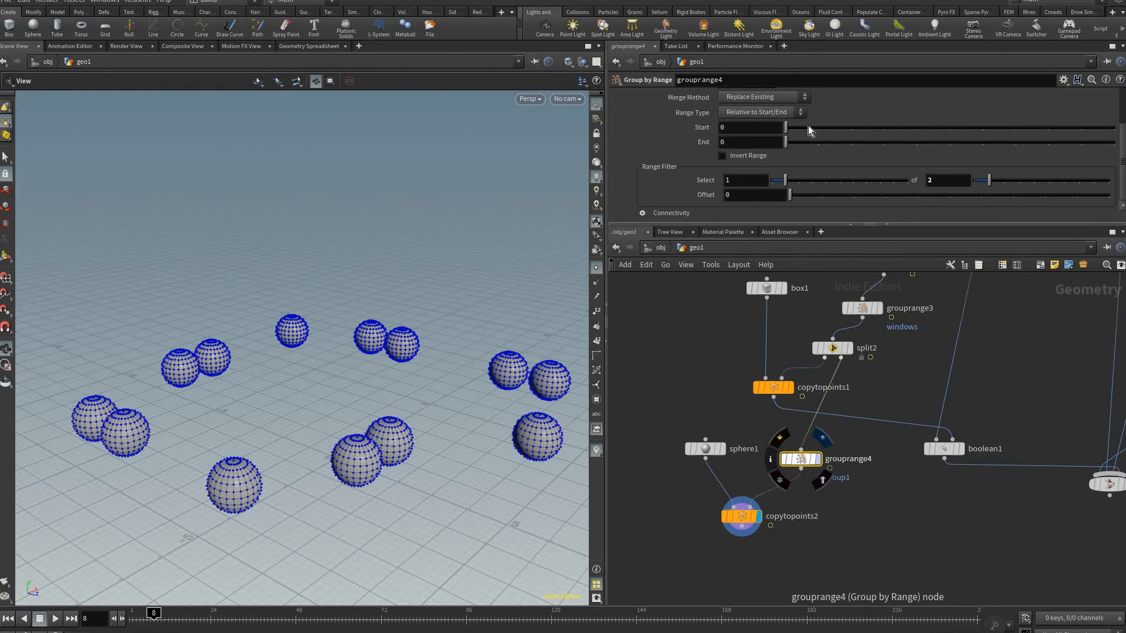
left_click(817, 459)
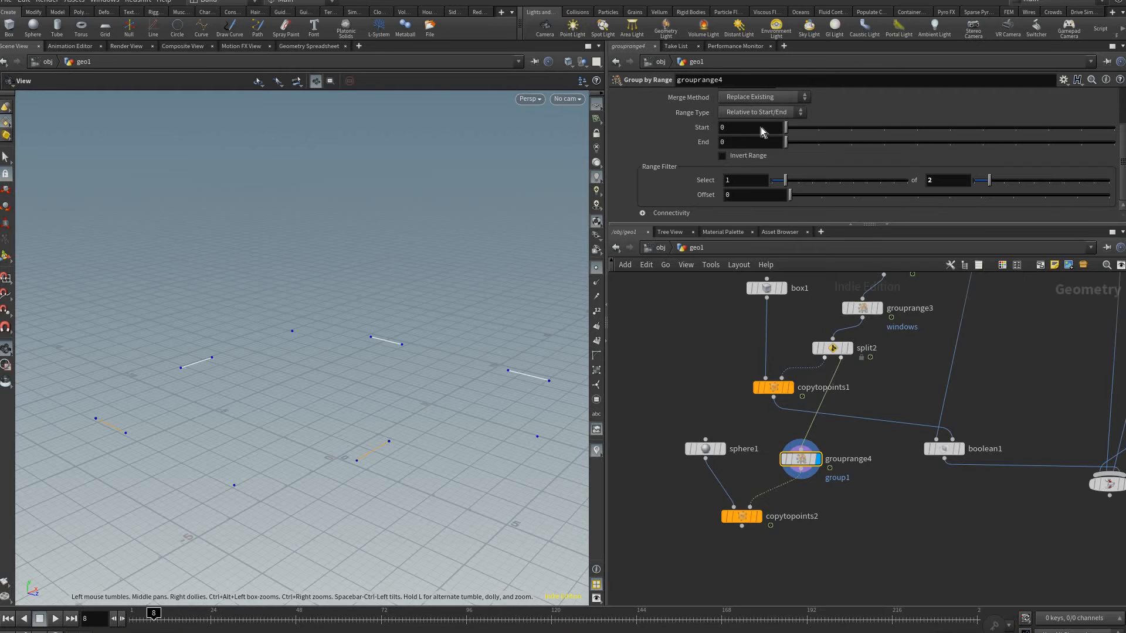
scroll(761, 126, "up", 2)
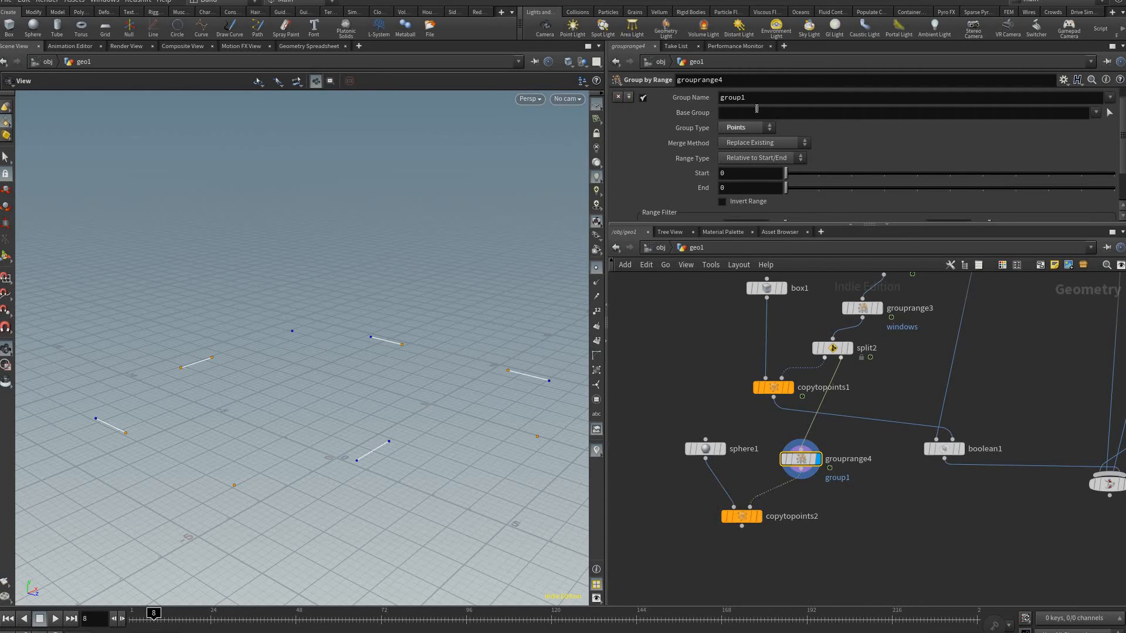
Step: Try spheres as grouprange4's base group and look for that group in copytopoints2's Target Points choices
left_click(757, 111)
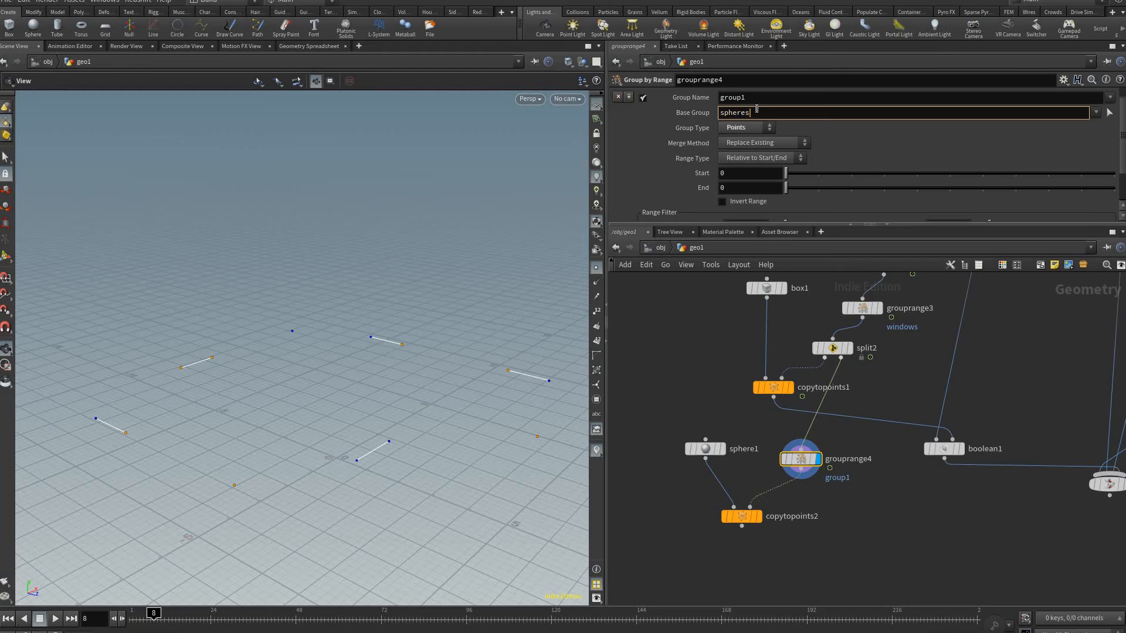
key("Return")
key("Return")
key("Return")
left_click(759, 517)
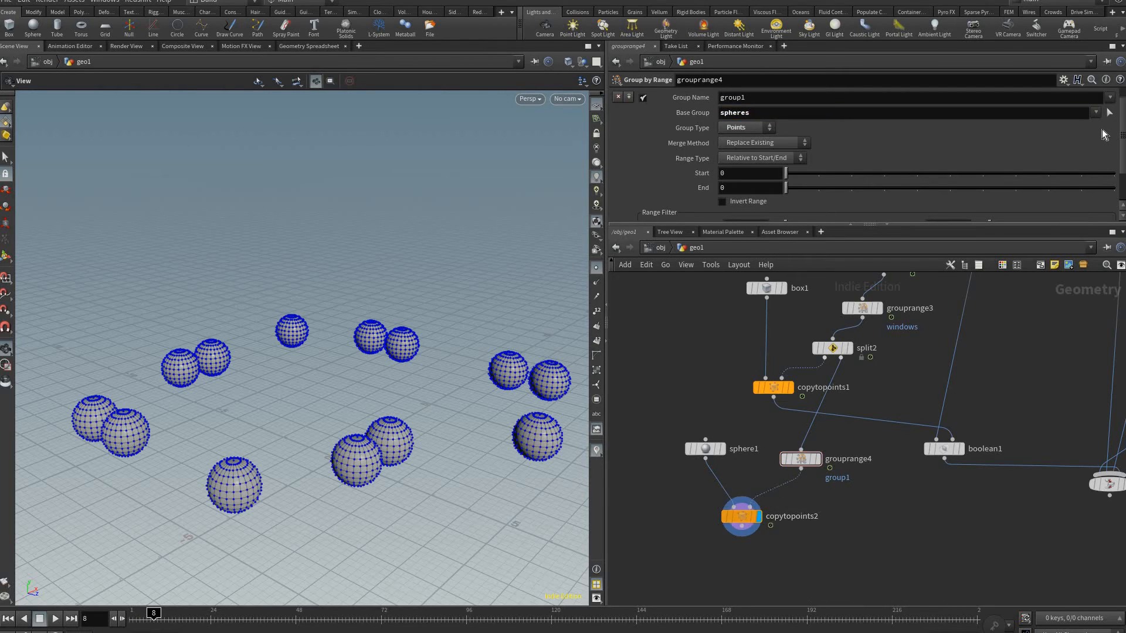
left_click(743, 516)
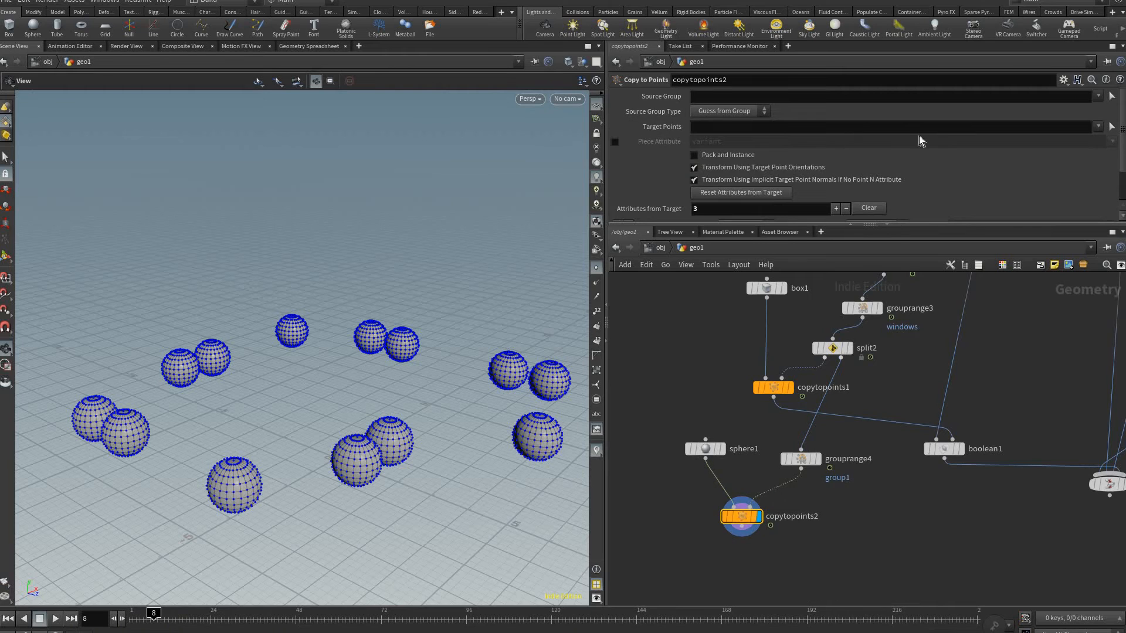
left_click(1097, 126)
left_click(808, 461)
mouse_move(801, 458)
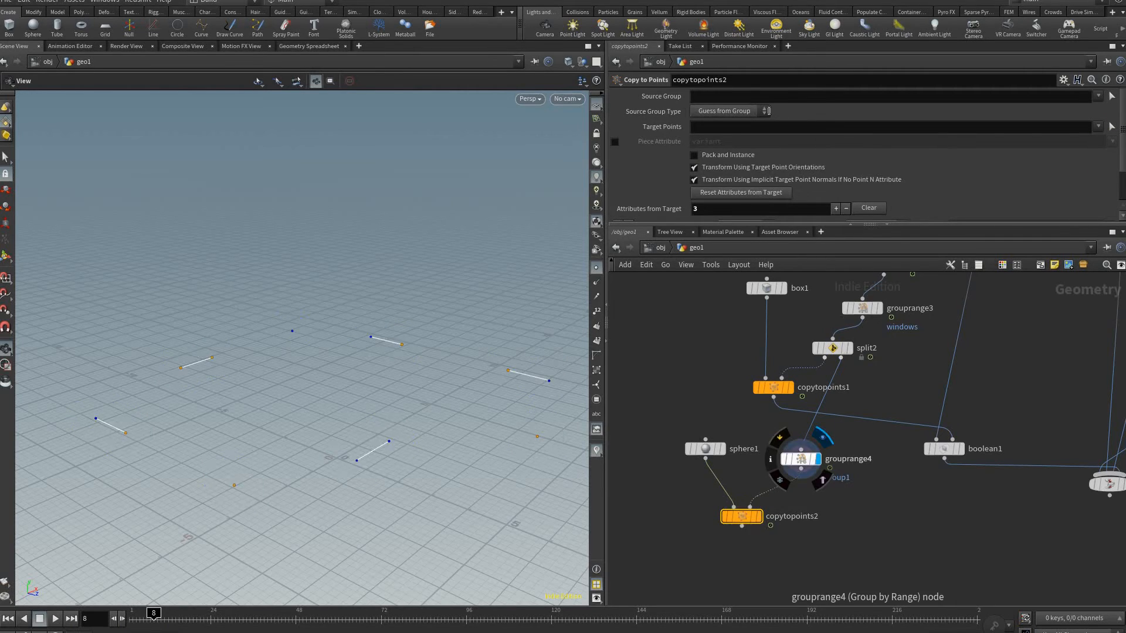
Step: Clear grouprange4's base group, name its output group spheres, and use spheres as copytopoints2's Target Points
double_click(769, 111)
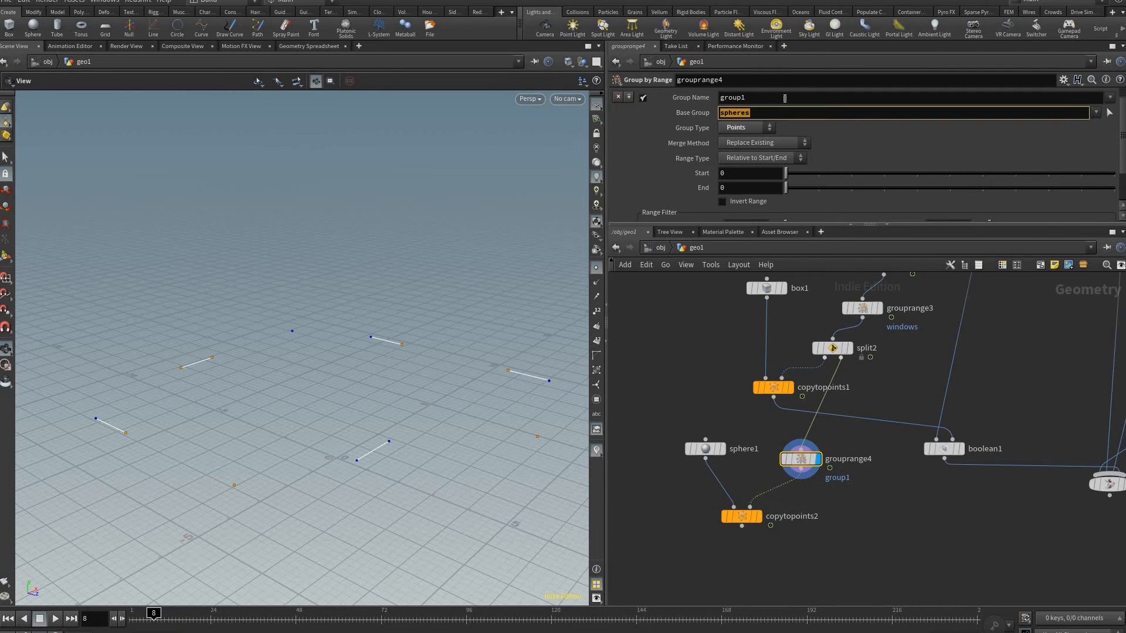
left_click(786, 97)
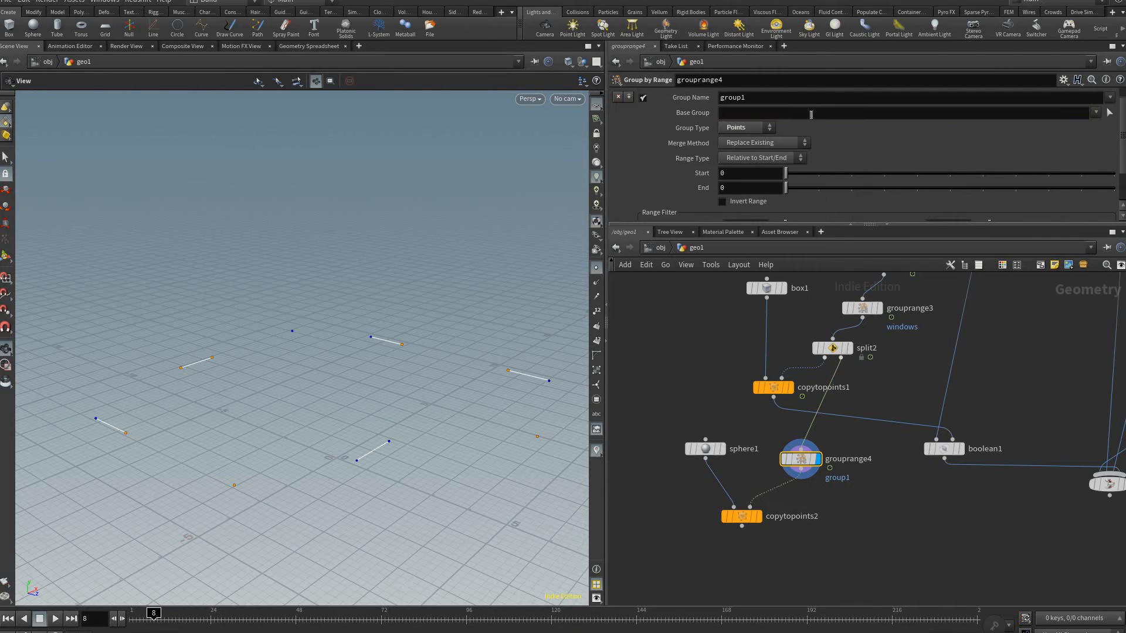
key("Return")
left_click(759, 517)
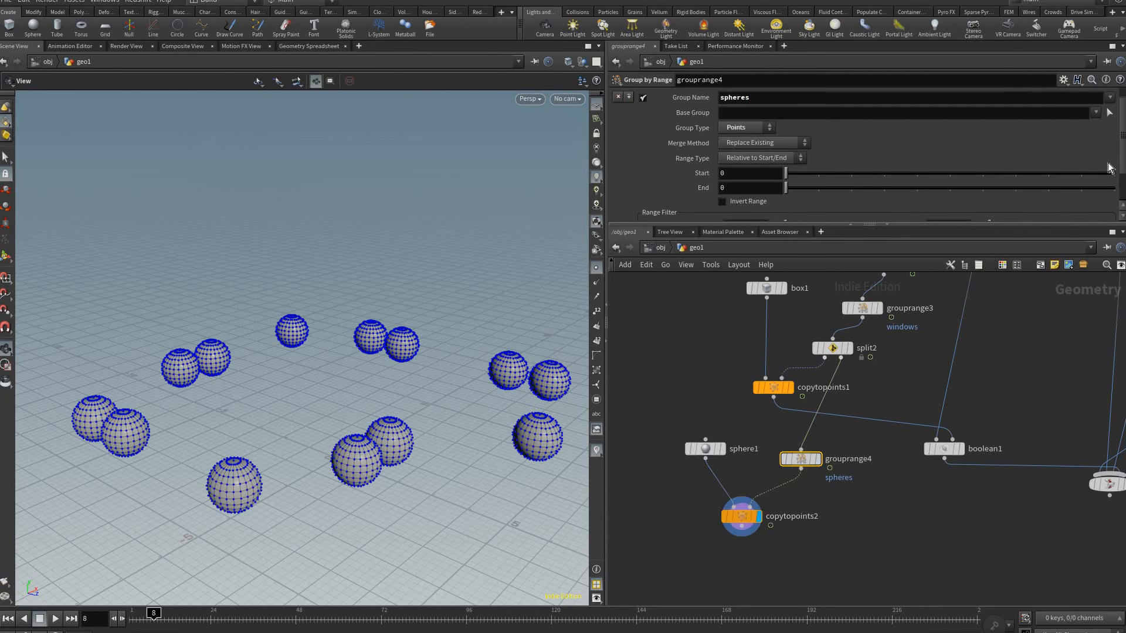
left_click(1098, 127)
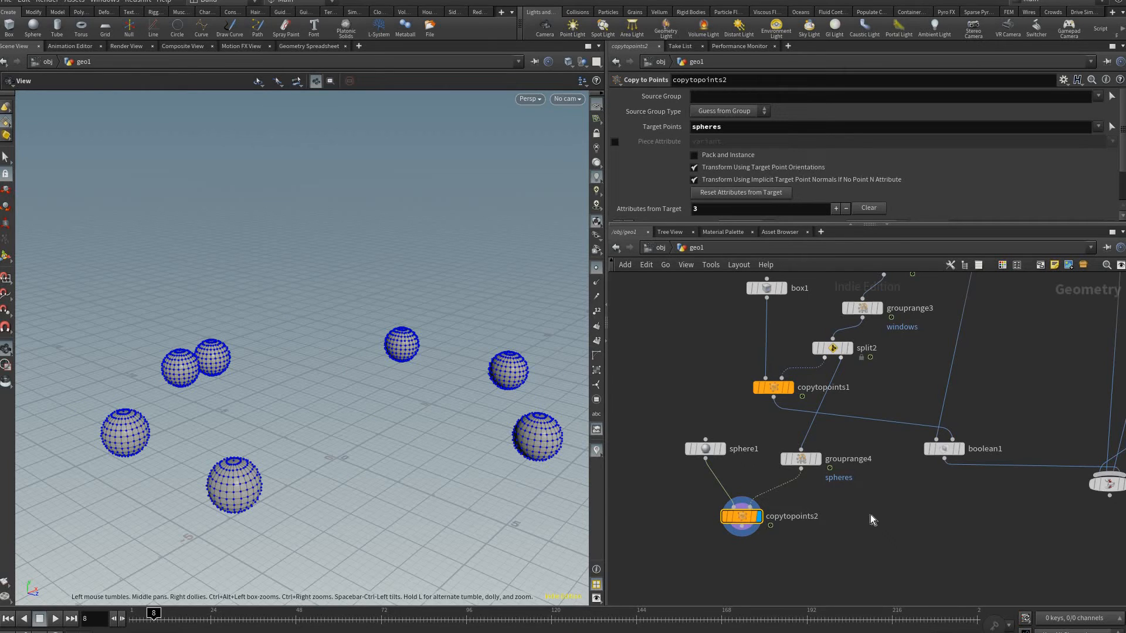
Step: Add a second Boolean node below boolean1, wire boolean1 and copytopoints2 into its two inputs, and display it
middle_click_drag(960, 534, 871, 520)
key("Tab")
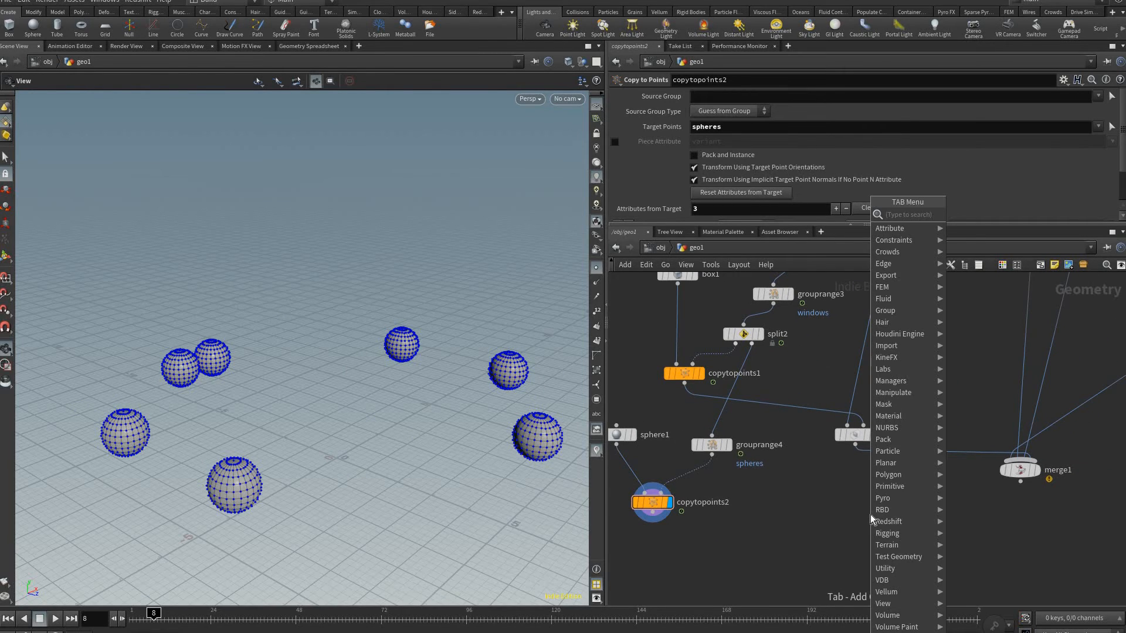
type("bool")
key("Return")
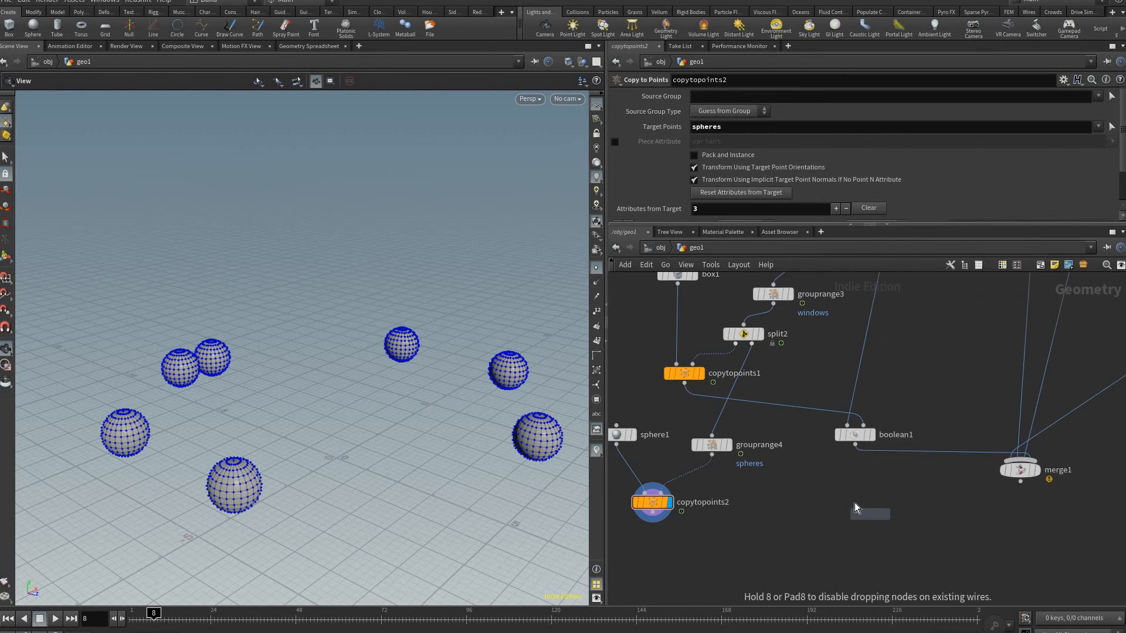
left_click(855, 505)
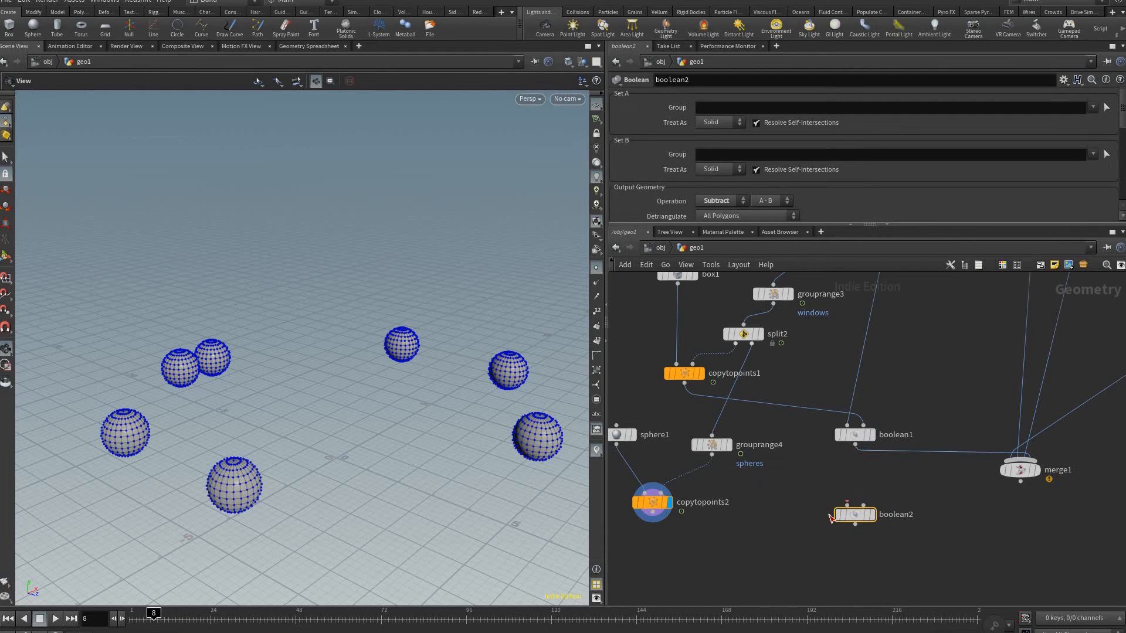
left_click_drag(855, 445, 847, 506)
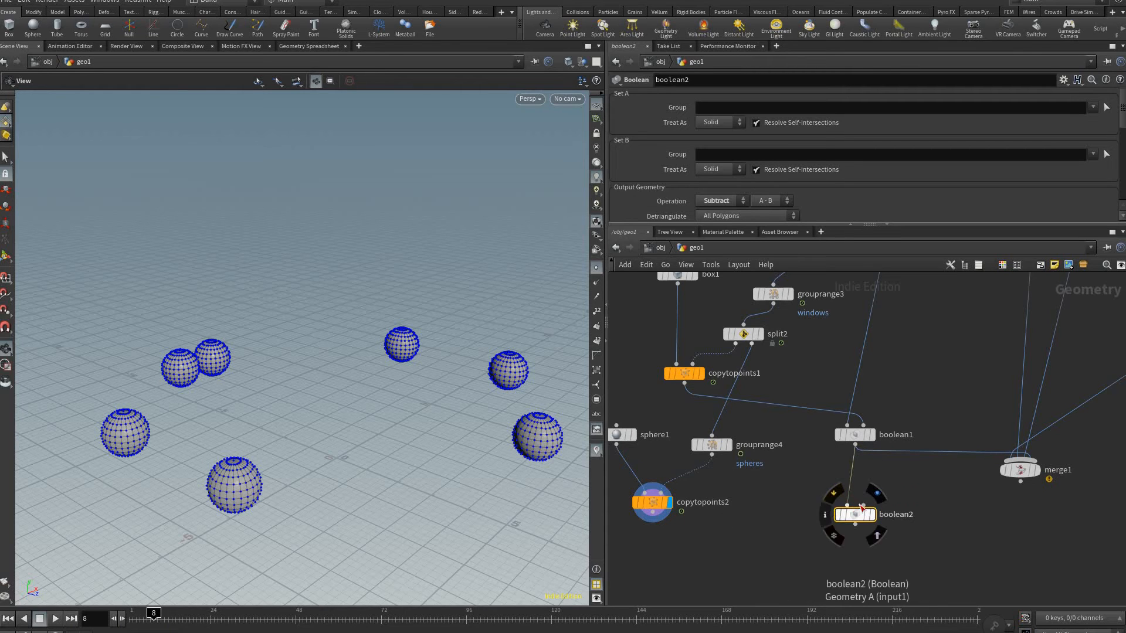
left_click(872, 519)
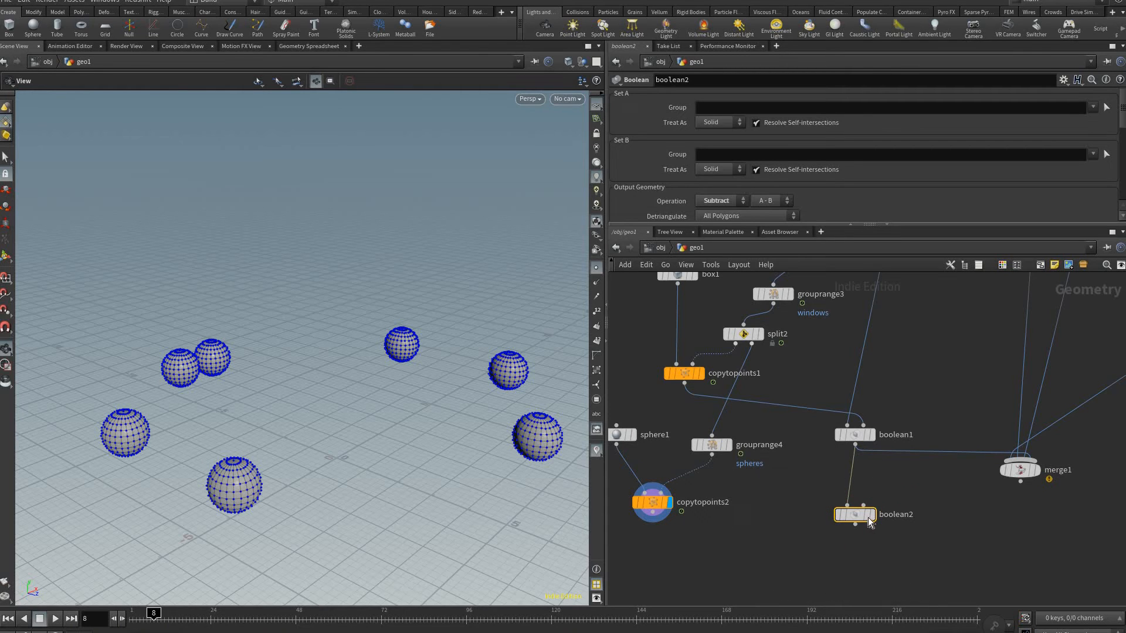
left_click(833, 522)
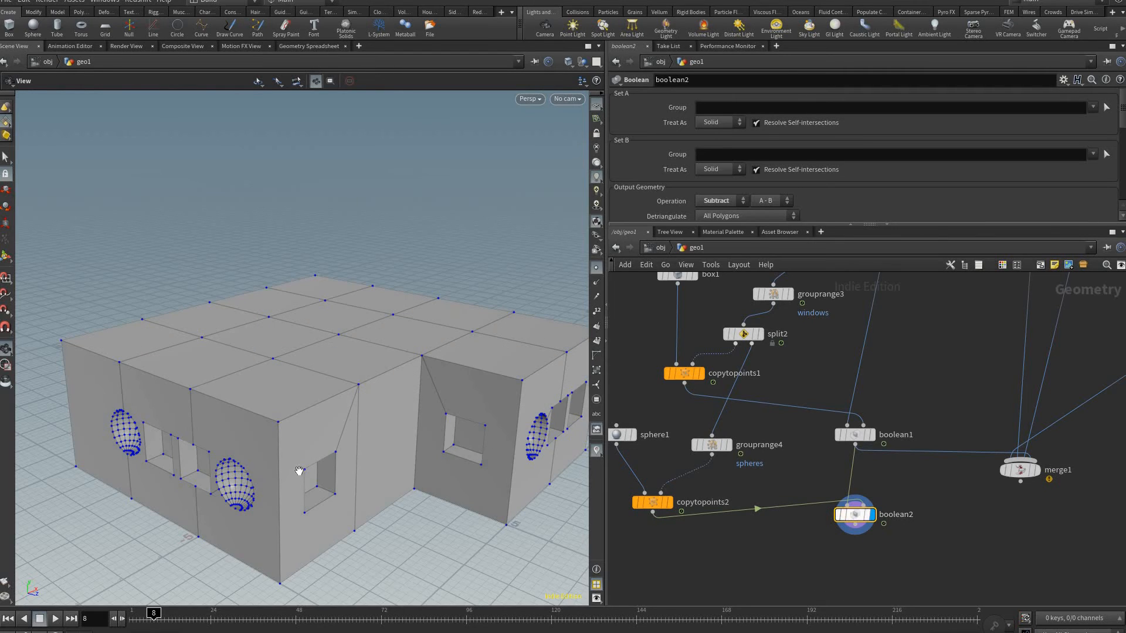
Step: Inspect the sphere cuts on the building, and move boolean2 and merge1 lower in the network for more space
left_click_drag(262, 488, 346, 452)
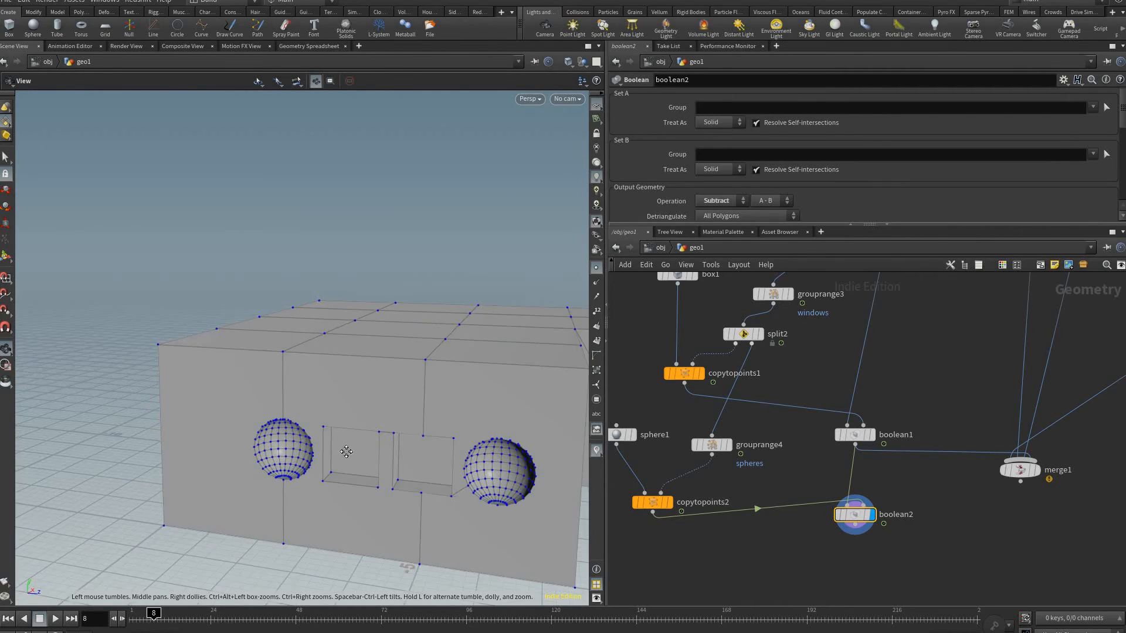
left_click_drag(443, 506, 448, 463)
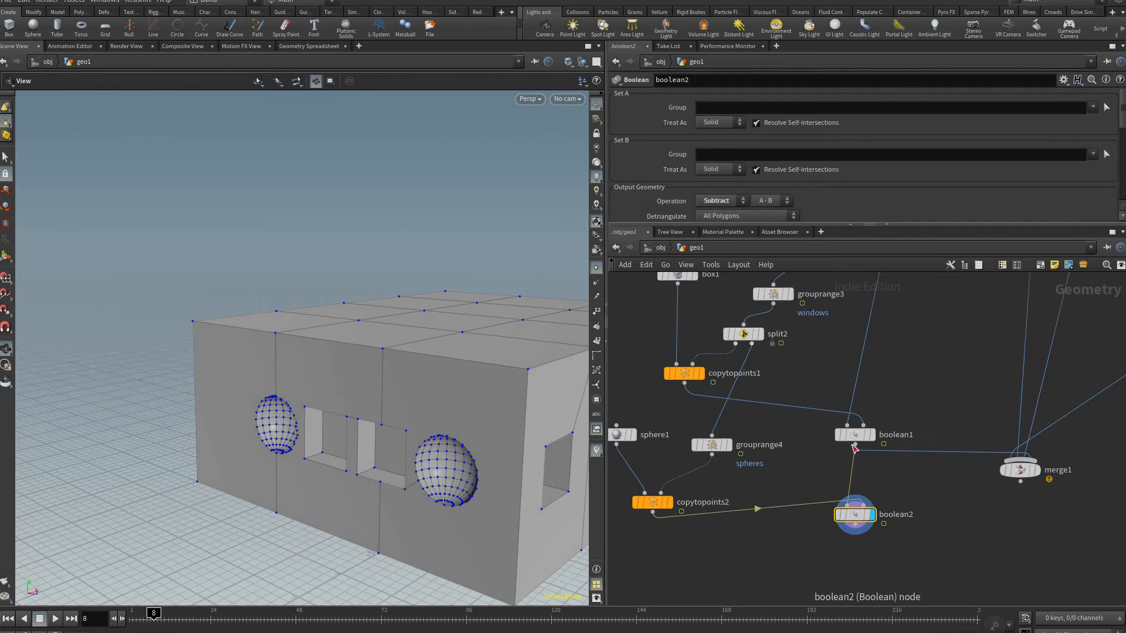
left_click_drag(854, 516, 845, 524)
left_click_drag(1019, 469, 1043, 513)
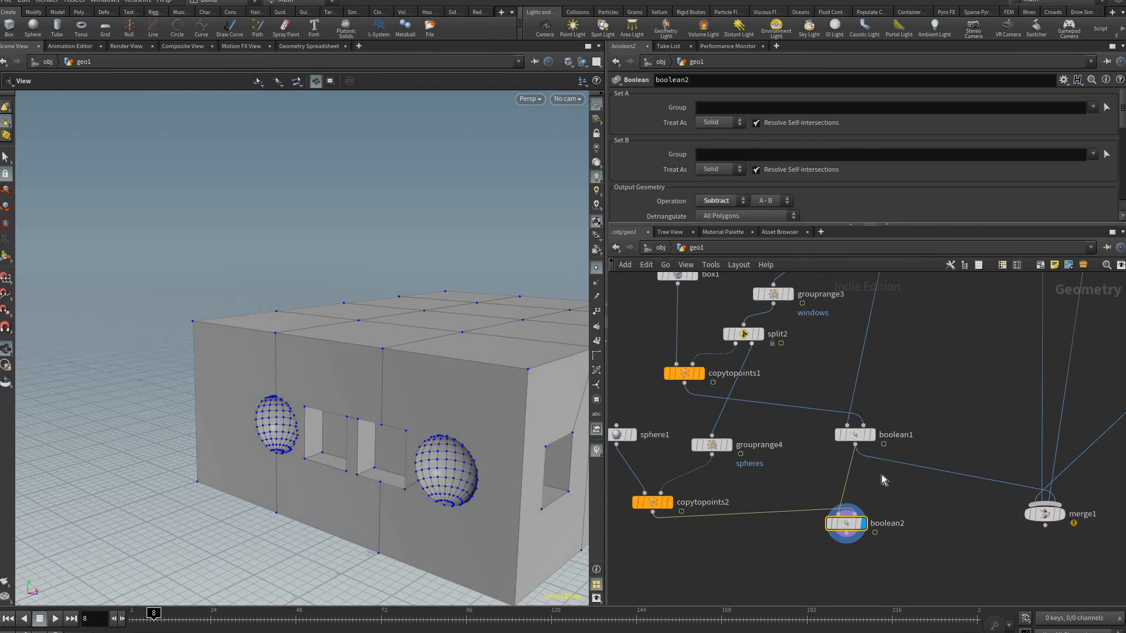
Step: Treat Set A as Surface in both boolean2 and boolean1
left_click(672, 134)
left_click(720, 123)
left_click(716, 145)
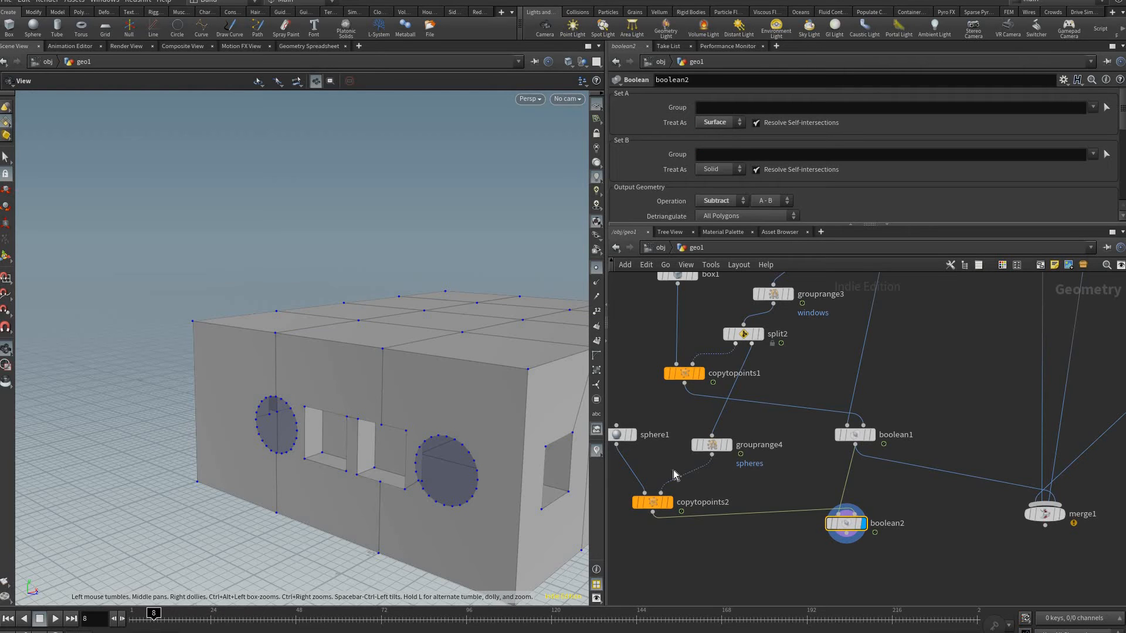
left_click(855, 435)
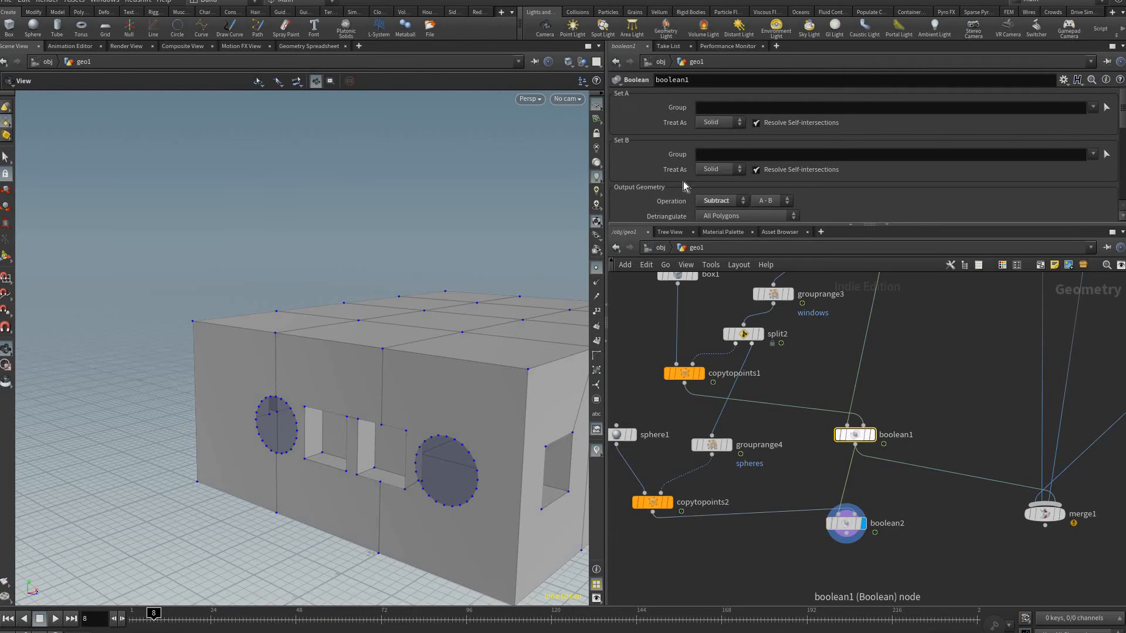
left_click(721, 122)
left_click(716, 146)
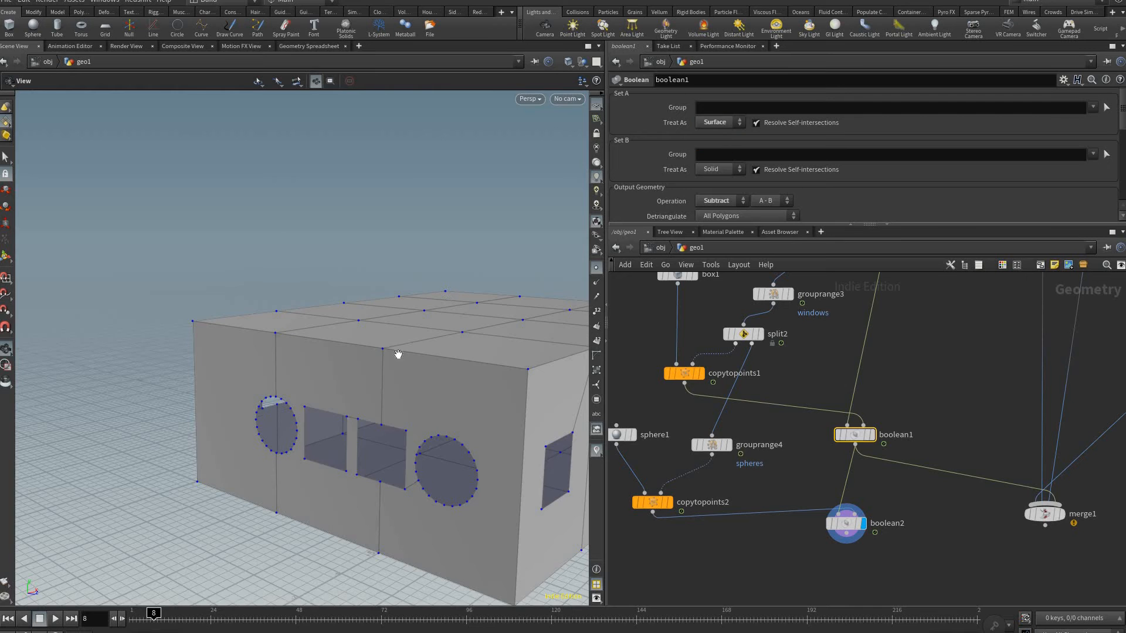
left_click_drag(359, 357, 352, 398)
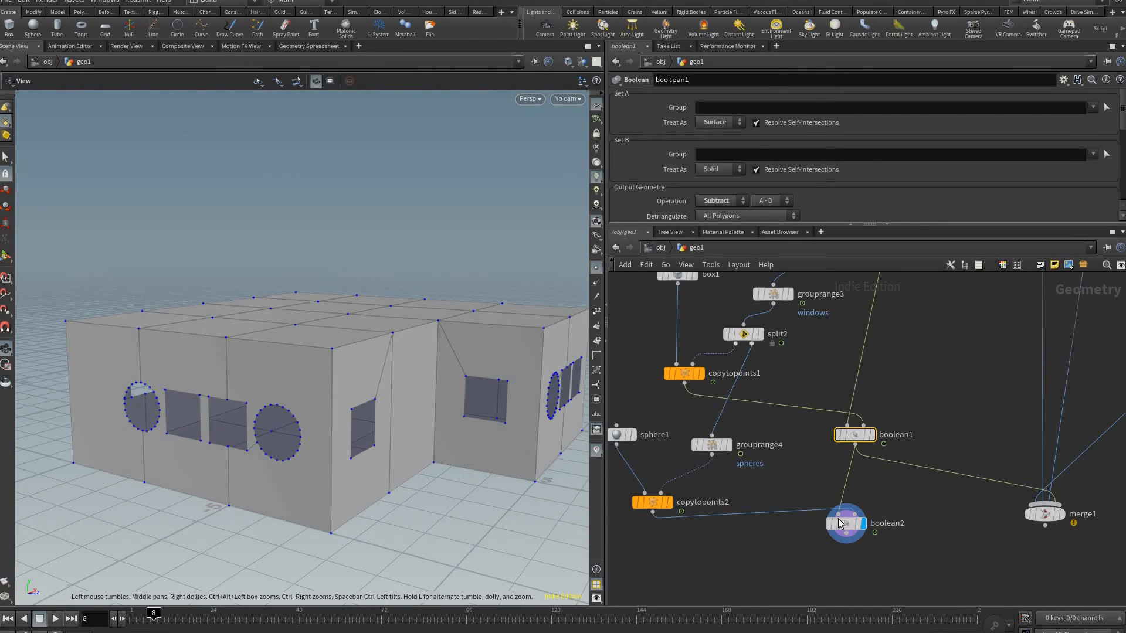
Step: Insert a Transform node between copytopoints2 and boolean2 and set its Y translation to 0.6
middle_click_drag(760, 521, 747, 472)
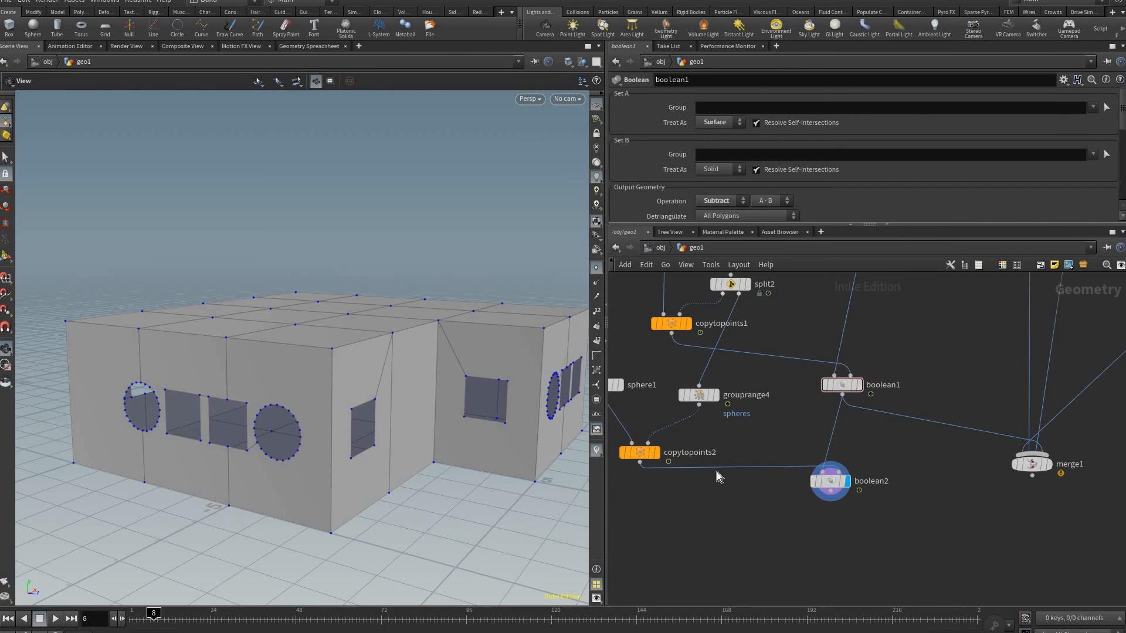
key("Tab")
type("tra")
key("Return")
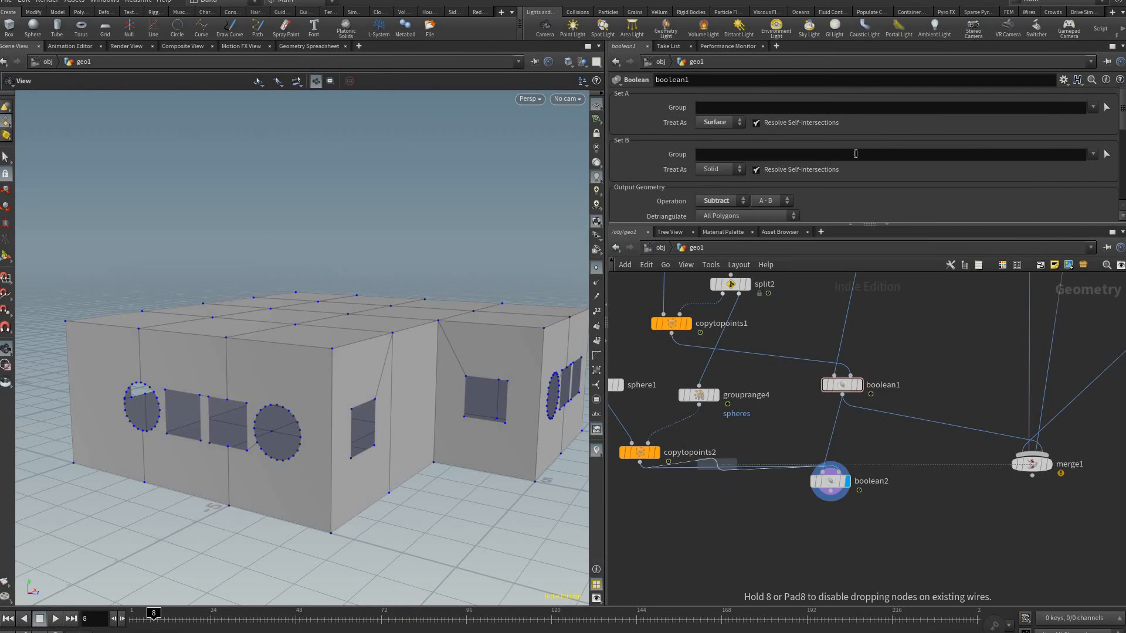
left_click(730, 492)
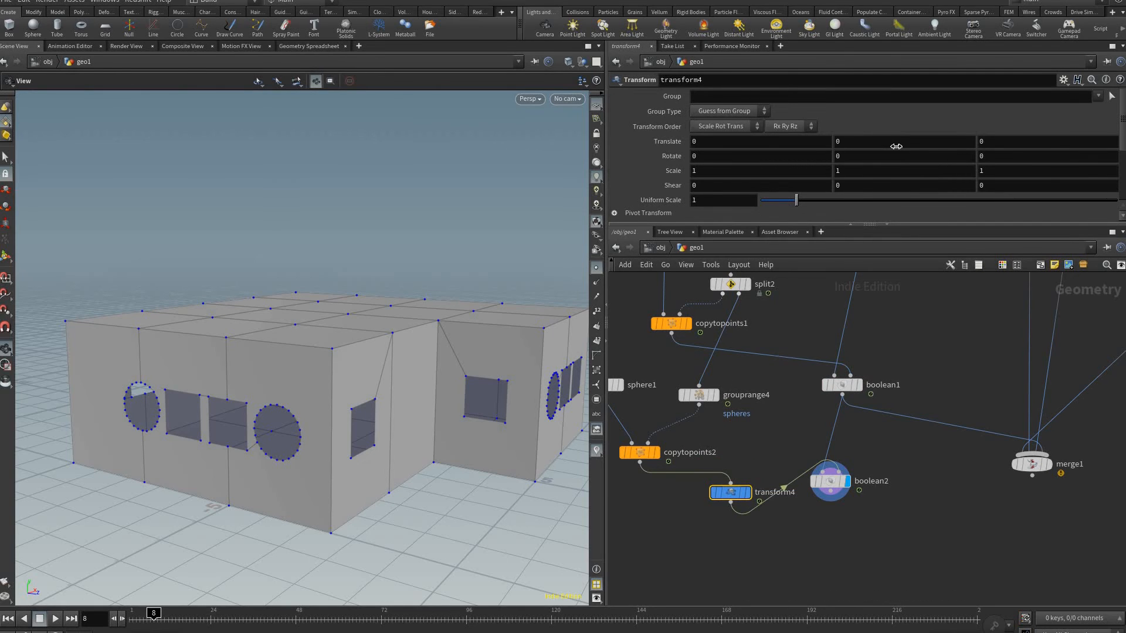
middle_click_drag(853, 146, 847, 522)
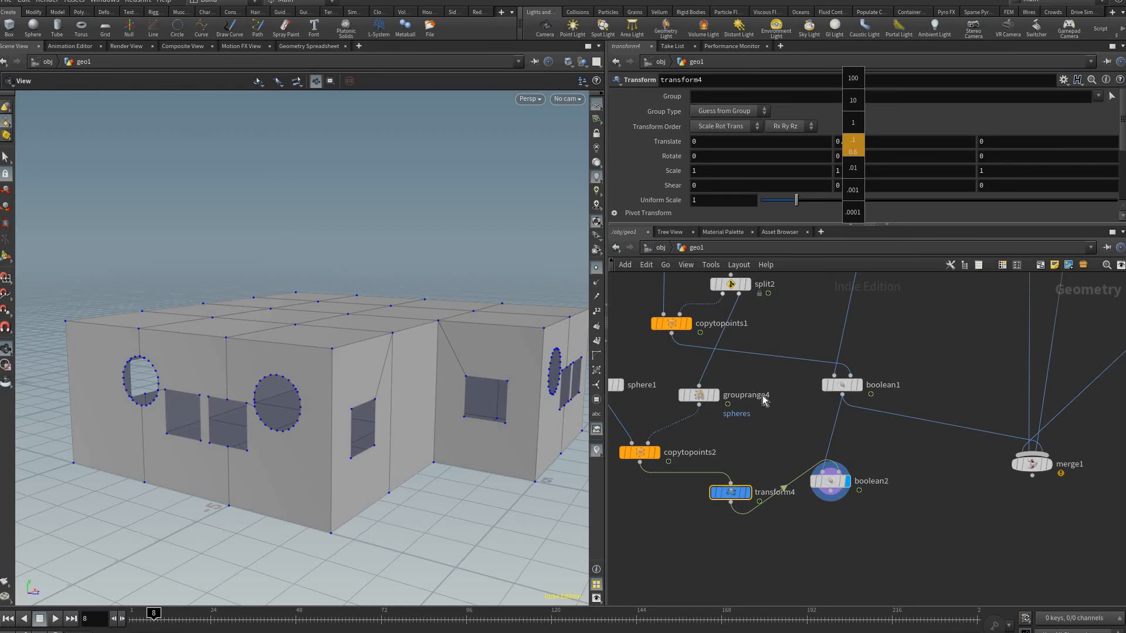
Step: Set the X size of box1 to 0.5 and inspect the narrower window openings
middle_click_drag(764, 400, 803, 482)
middle_click_drag(706, 310, 742, 395)
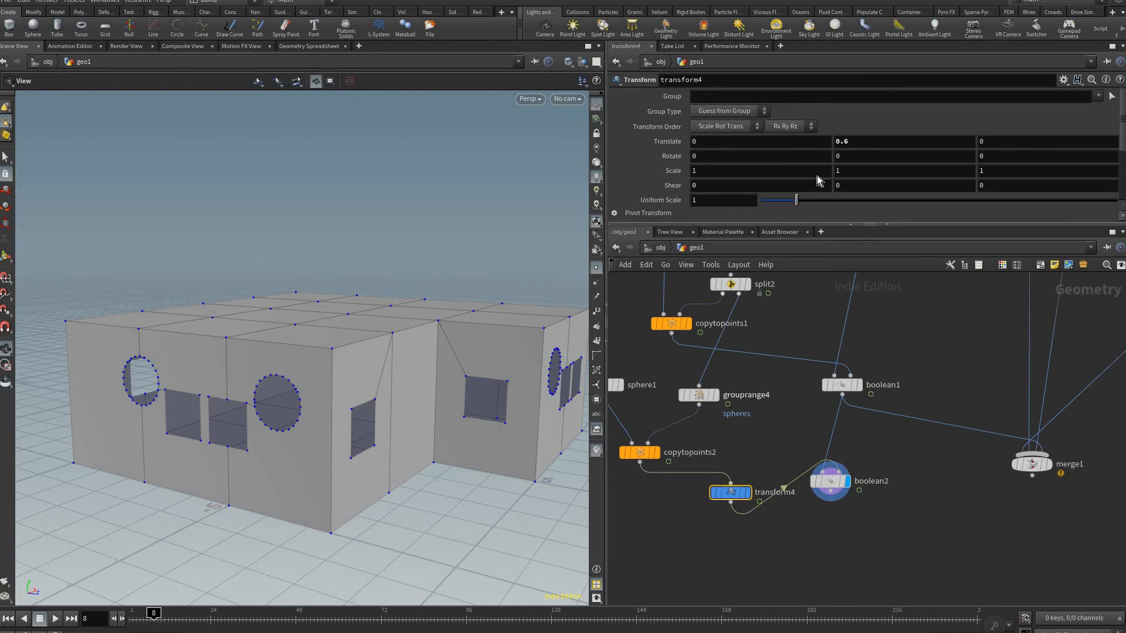
left_click(701, 309)
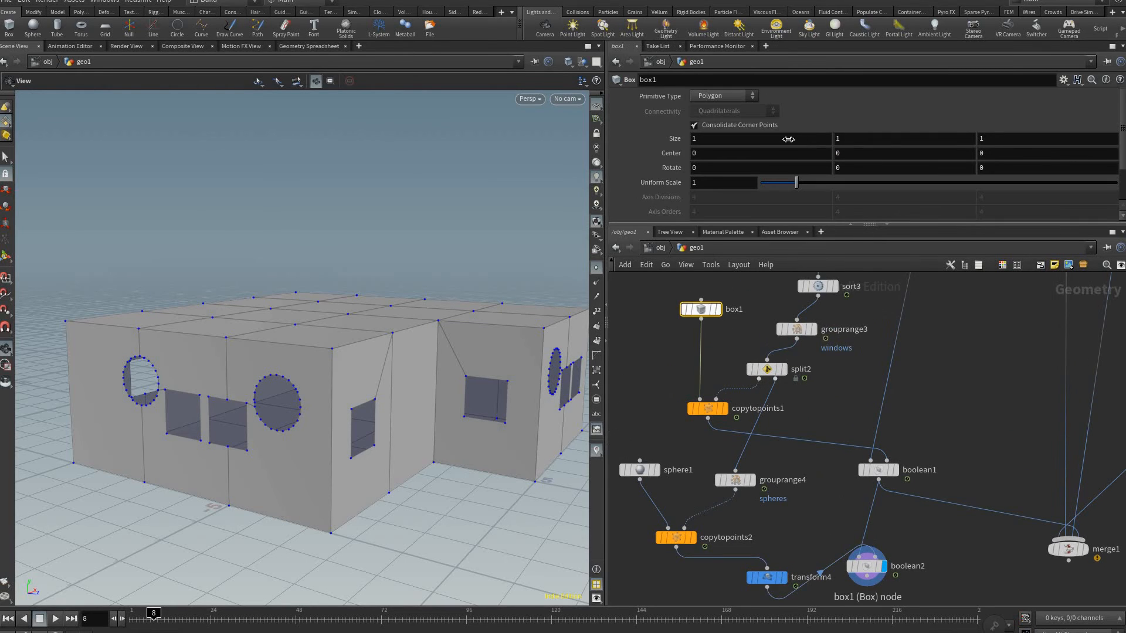
middle_click_drag(763, 131, 763, 131)
middle_click_drag(761, 180, 402, 413)
left_click_drag(403, 413, 375, 440)
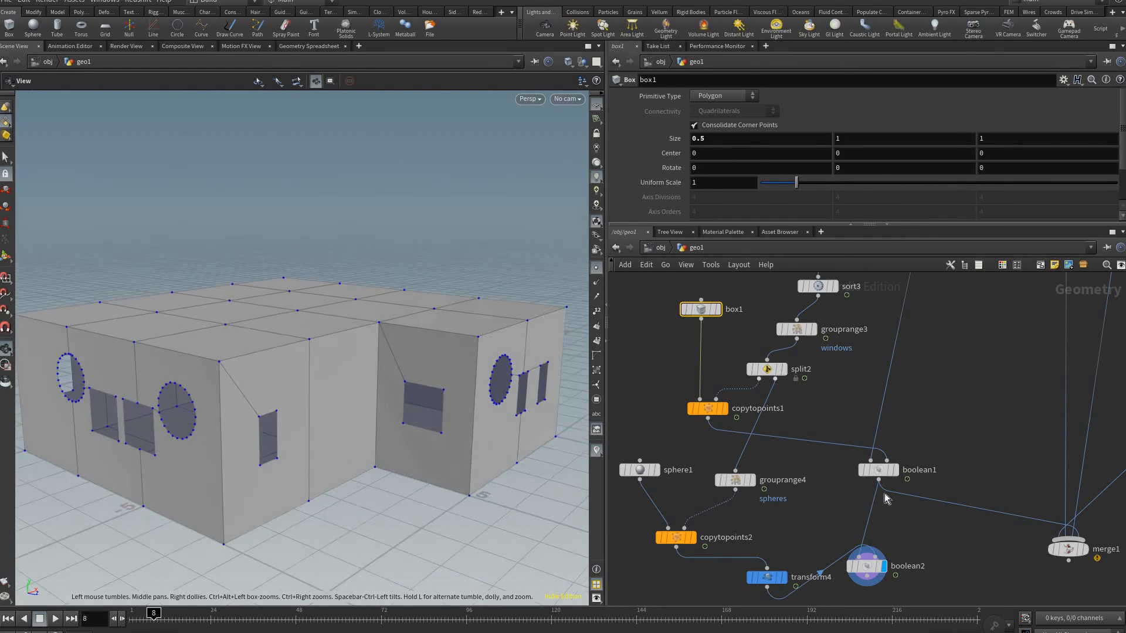
Step: Replace boolean1 with boolean2 as the input of merge1 and display the merged building
middle_click_drag(968, 548, 844, 502)
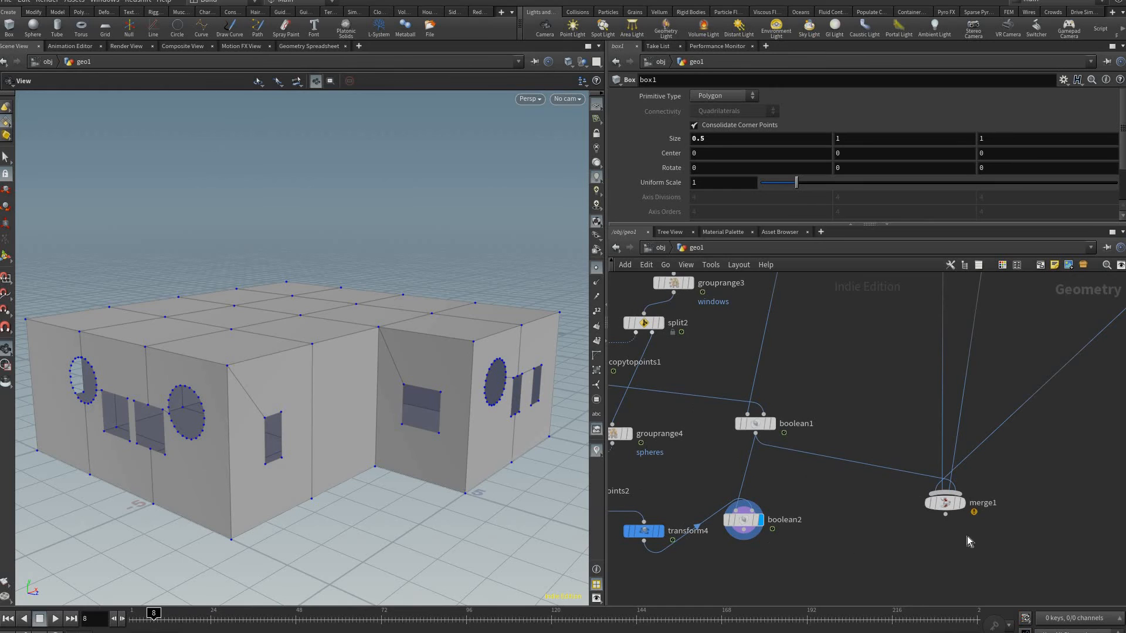
left_click_drag(945, 503, 961, 537)
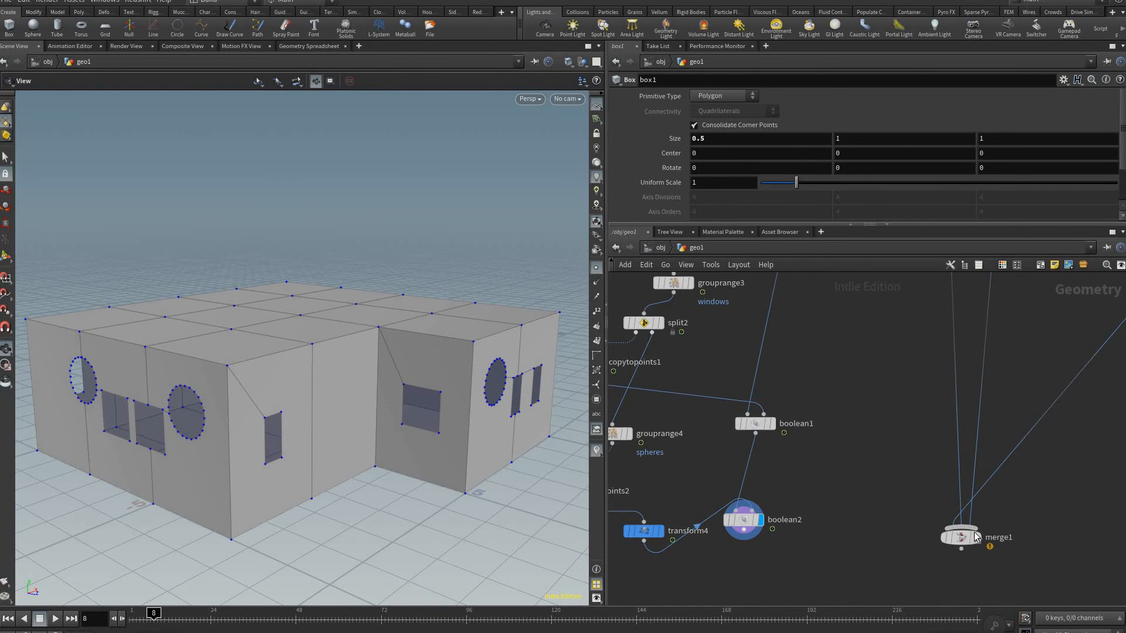
left_click(743, 530)
left_click(966, 544)
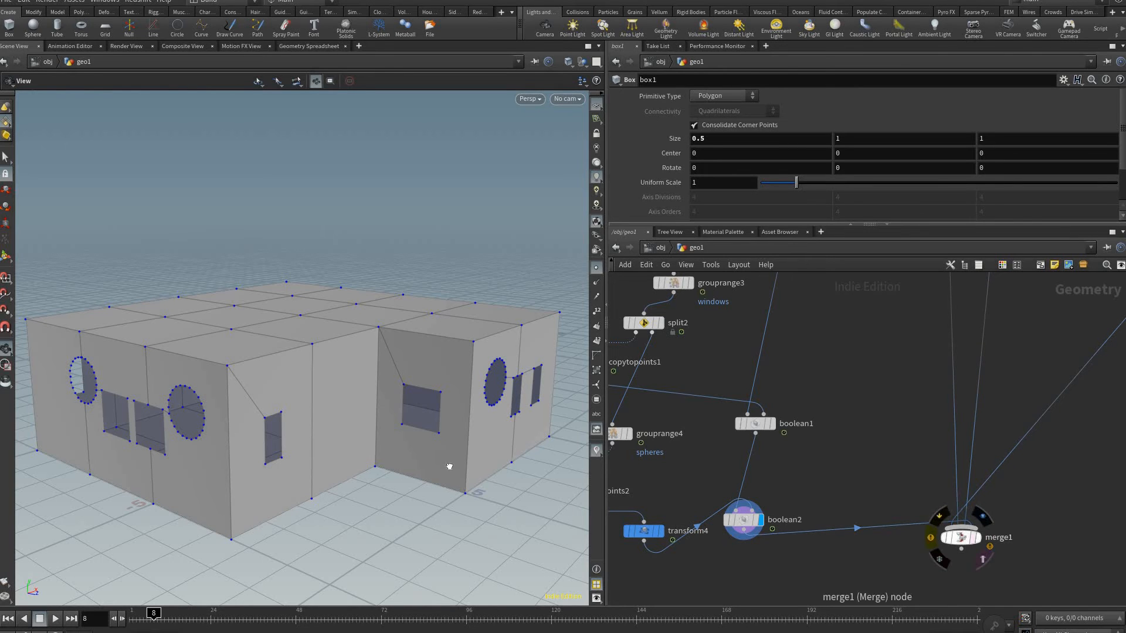
mouse_move(377, 446)
left_mouse_down()
mouse_move(239, 438)
mouse_move(364, 447)
left_mouse_up()
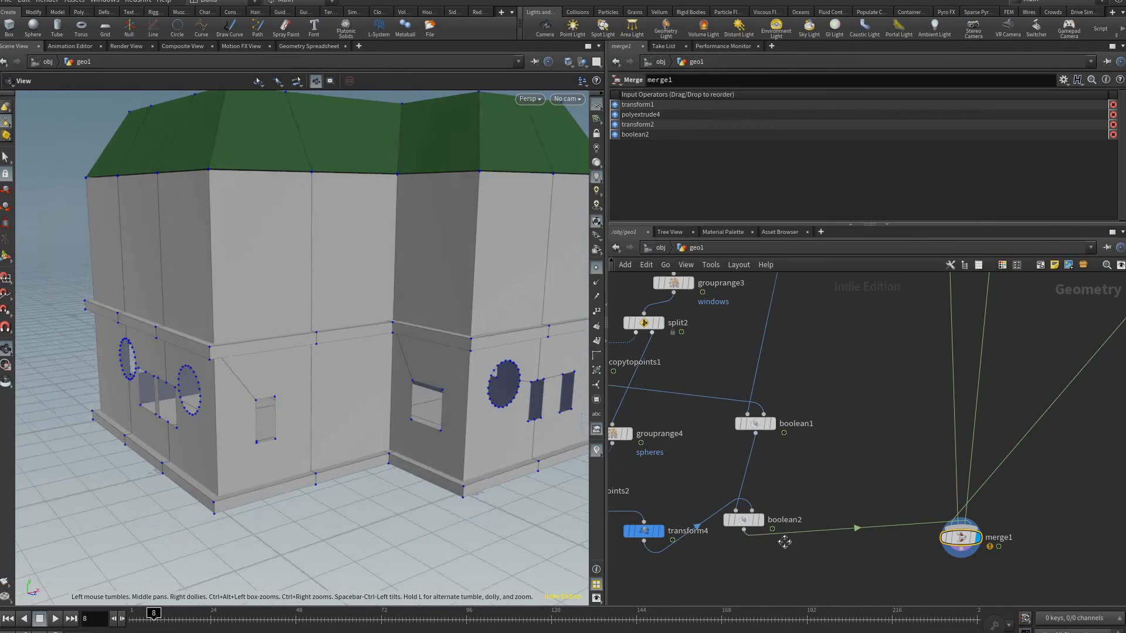
middle_click_drag(843, 529, 852, 519)
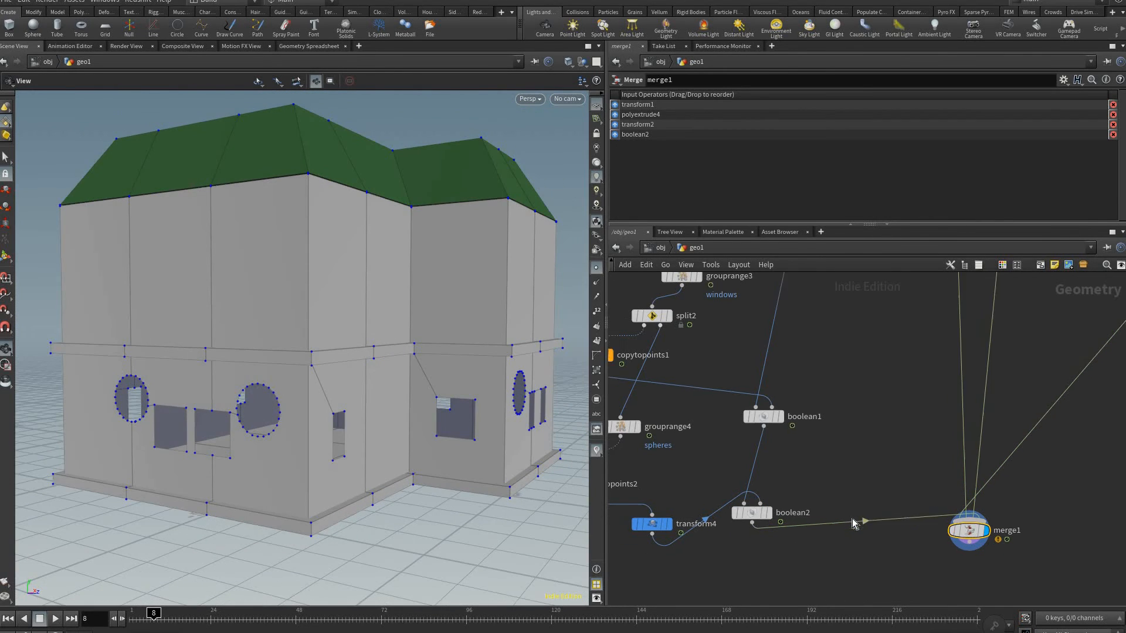
Step: Insert a PolyExtrude node between boolean2 and merge1 and set its distance to -0.16
key("Tab")
type("polye")
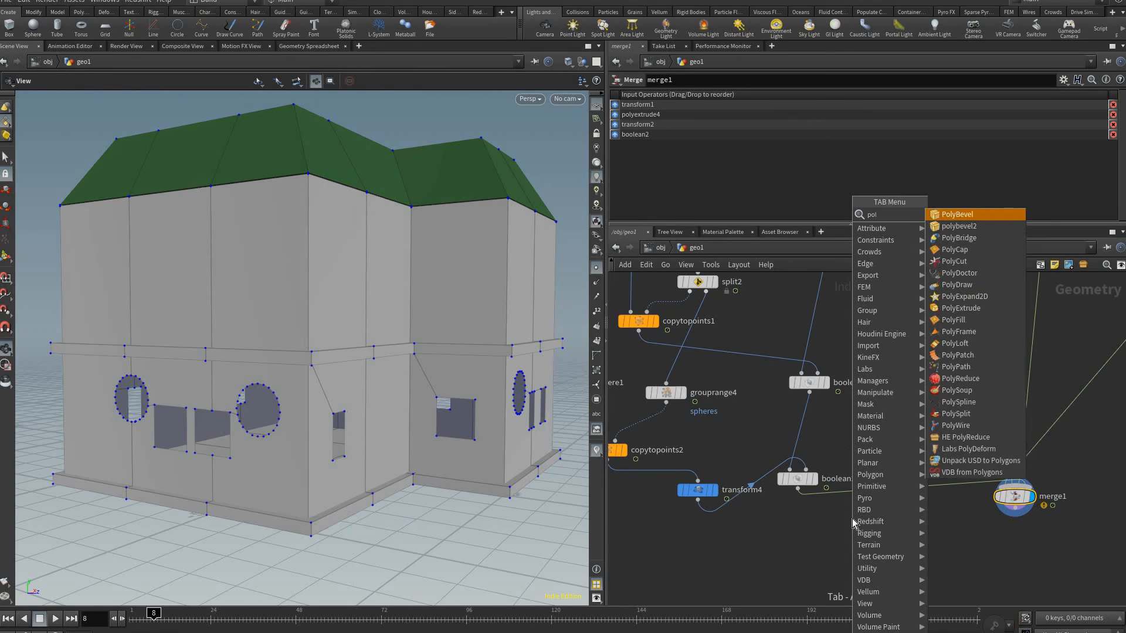
key("Return")
left_click(900, 528)
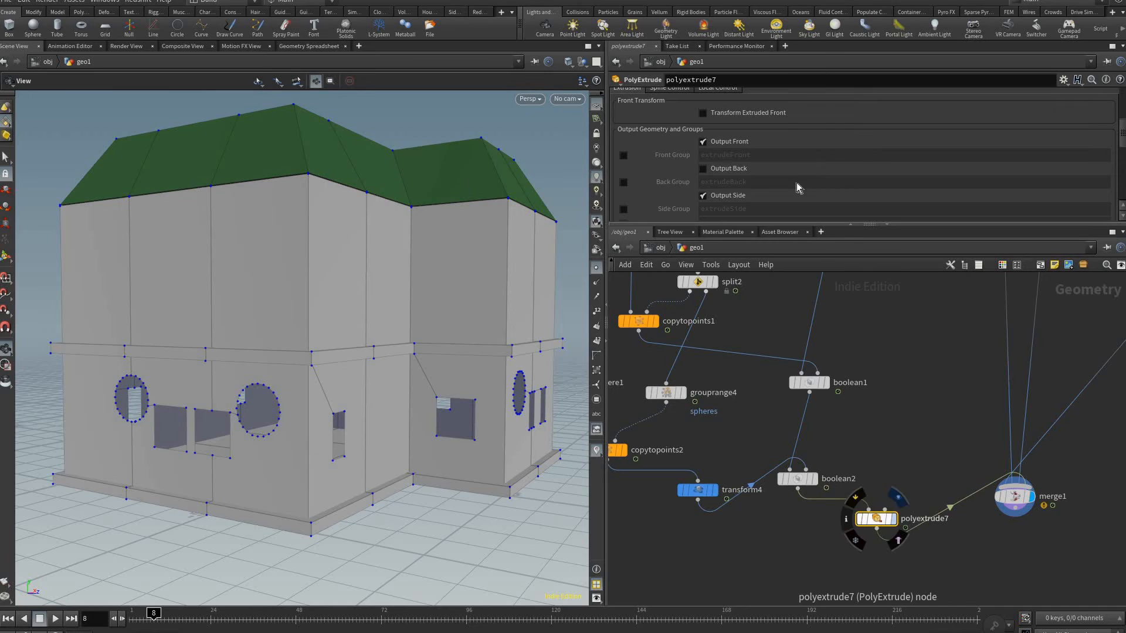
scroll(880, 152, "up", 3)
scroll(947, 119, "down", 2)
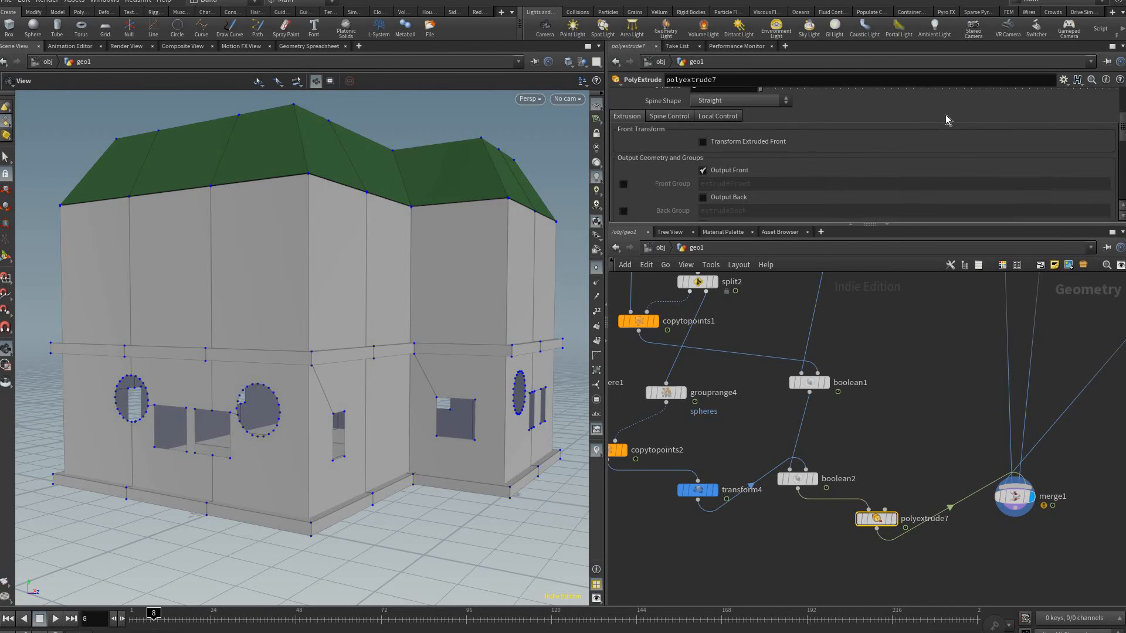
scroll(972, 114, "up", 3)
left_click_drag(941, 115, 905, 138)
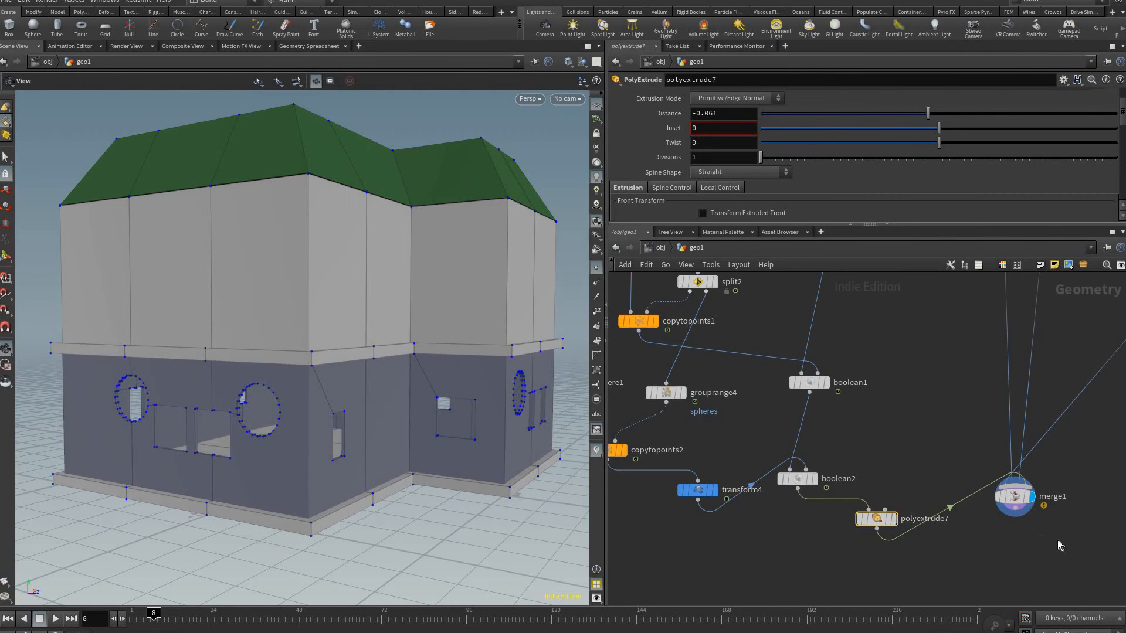
Step: Insert a Reverse node between polyextrude7 and merge1 to flip the wall normals, and inspect the building
left_click(965, 559)
key("Tab")
type("rev")
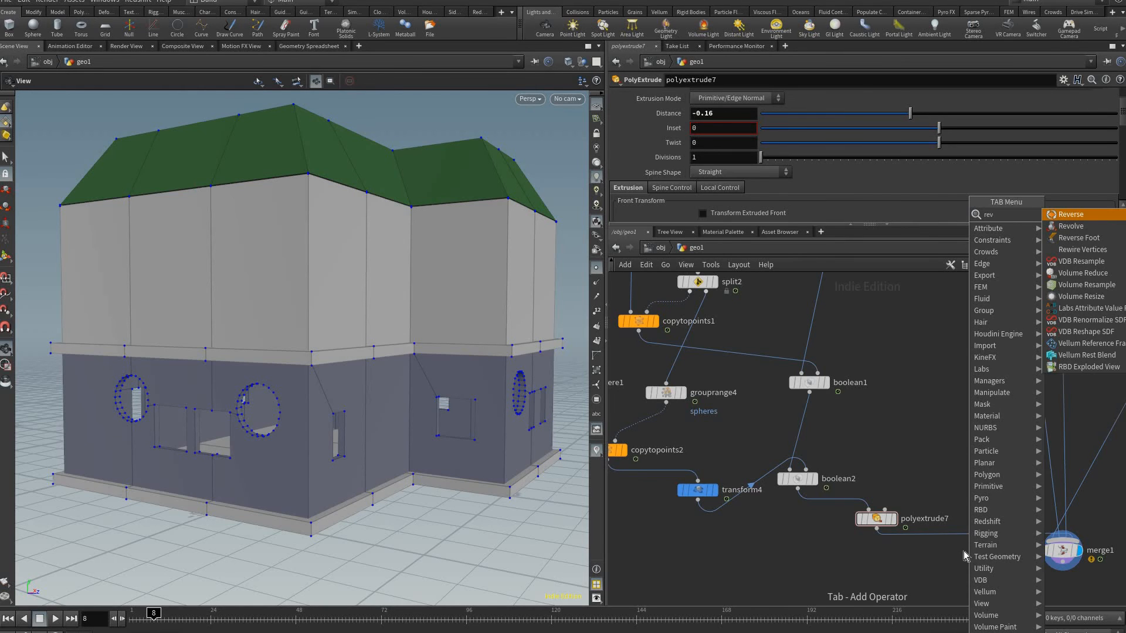
key("Return")
left_click(961, 550)
left_click_drag(960, 539, 954, 547)
left_click_drag(446, 411, 252, 428)
middle_click_drag(252, 429, 402, 436)
mouse_move(402, 435)
left_mouse_down()
mouse_move(302, 468)
mouse_move(480, 467)
mouse_move(408, 483)
mouse_move(417, 459)
mouse_move(420, 469)
mouse_move(405, 464)
mouse_move(391, 430)
left_mouse_up()
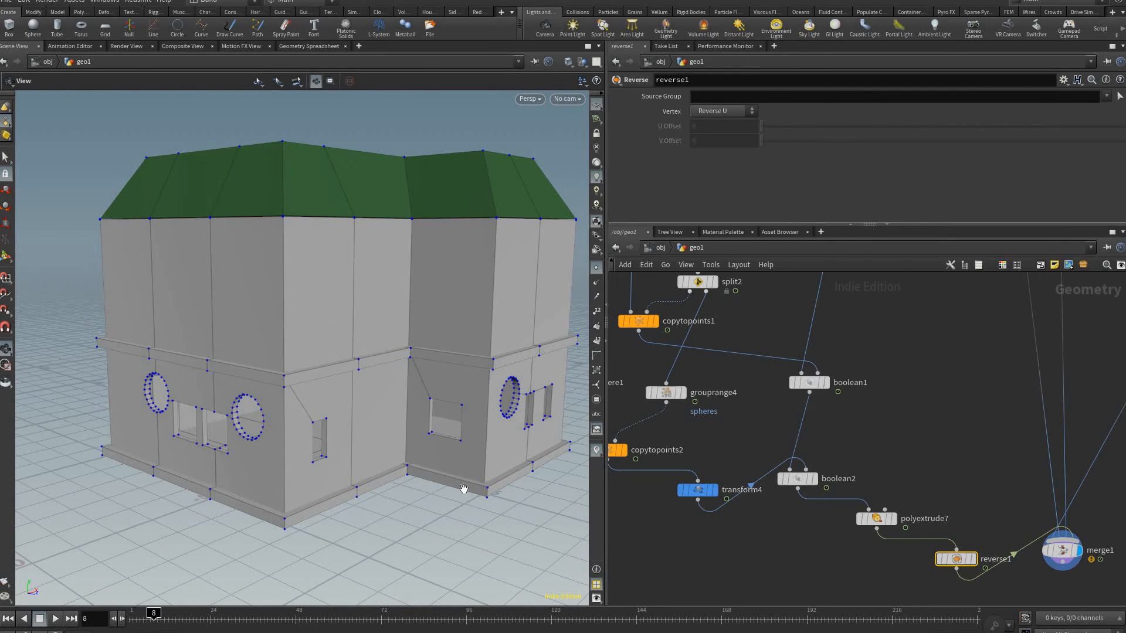
Step: Advance the timeline frame by frame to frame 17 to check the window cuts on other building variations
key("Right")
key("Right")
key("Right")
key("Right")
key("Right")
key("Right")
key("Right")
key("Right")
key("Right")
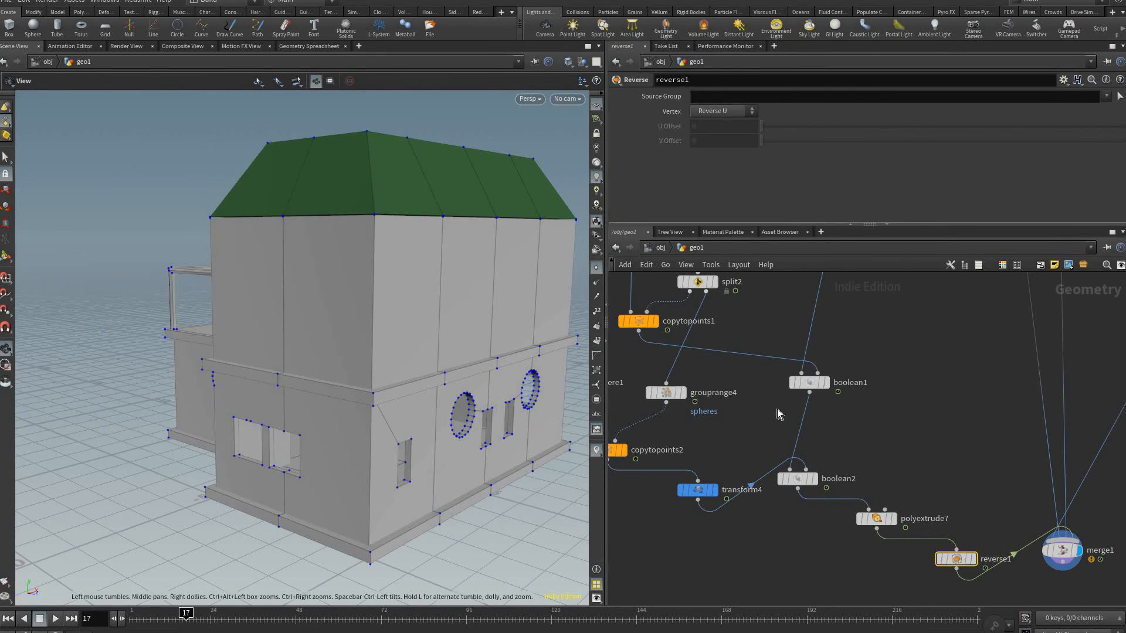
Step: Display sphere1 up close and move its node up and away from copytopoints2
middle_click_drag(655, 423, 859, 451)
left_click(789, 410)
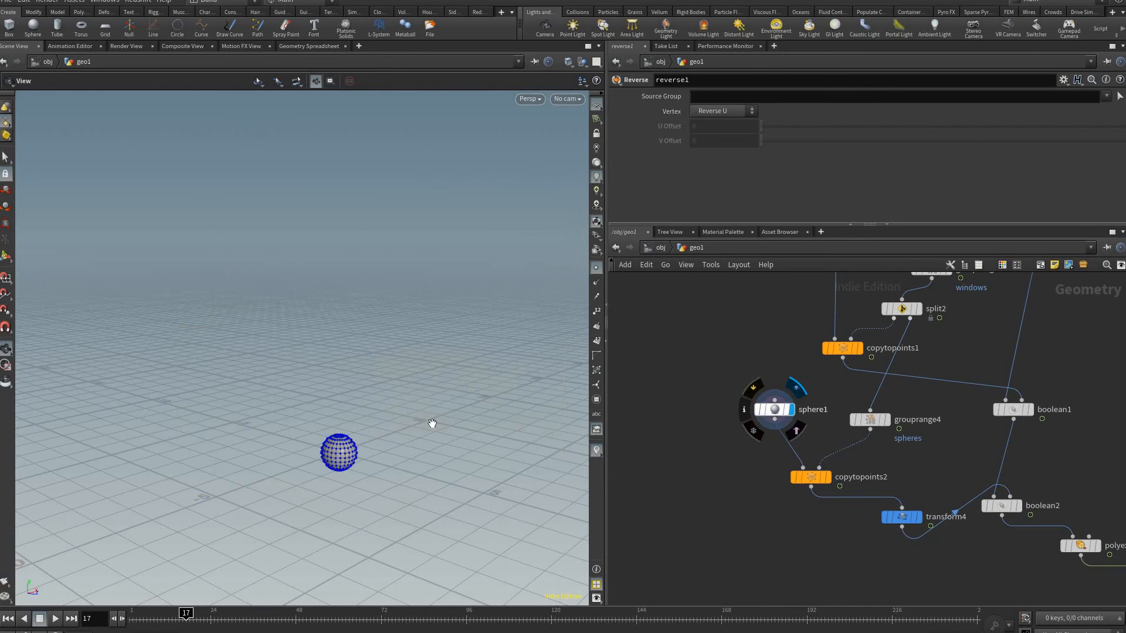
left_click_drag(435, 416, 434, 405)
middle_click_drag(359, 451, 433, 420)
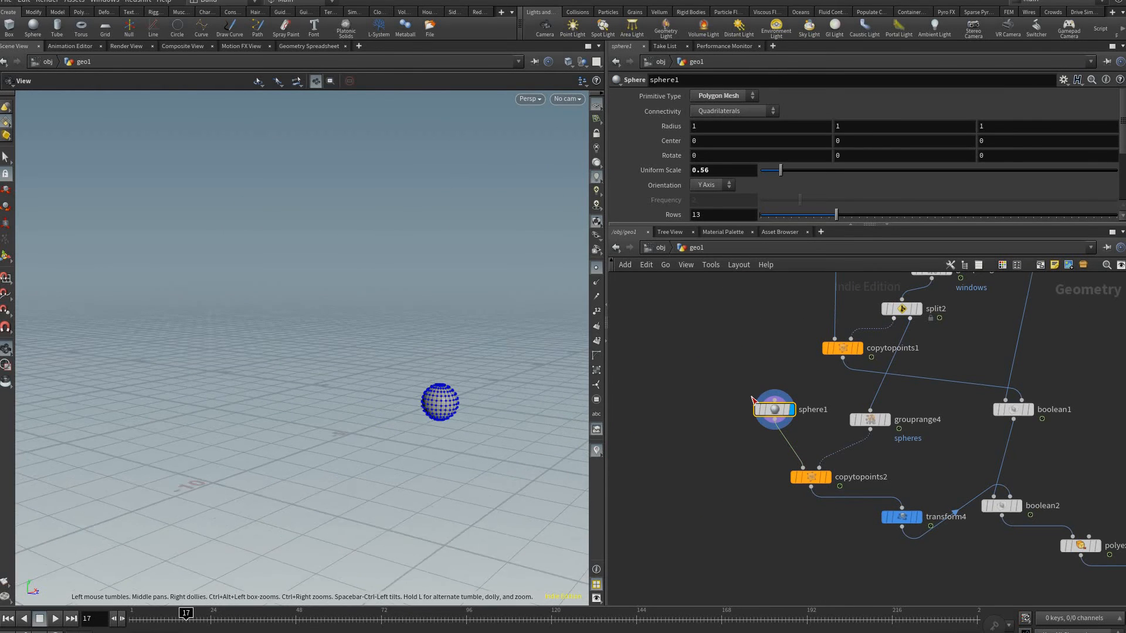
scroll(433, 421, "up", 8)
left_click_drag(762, 409, 730, 379)
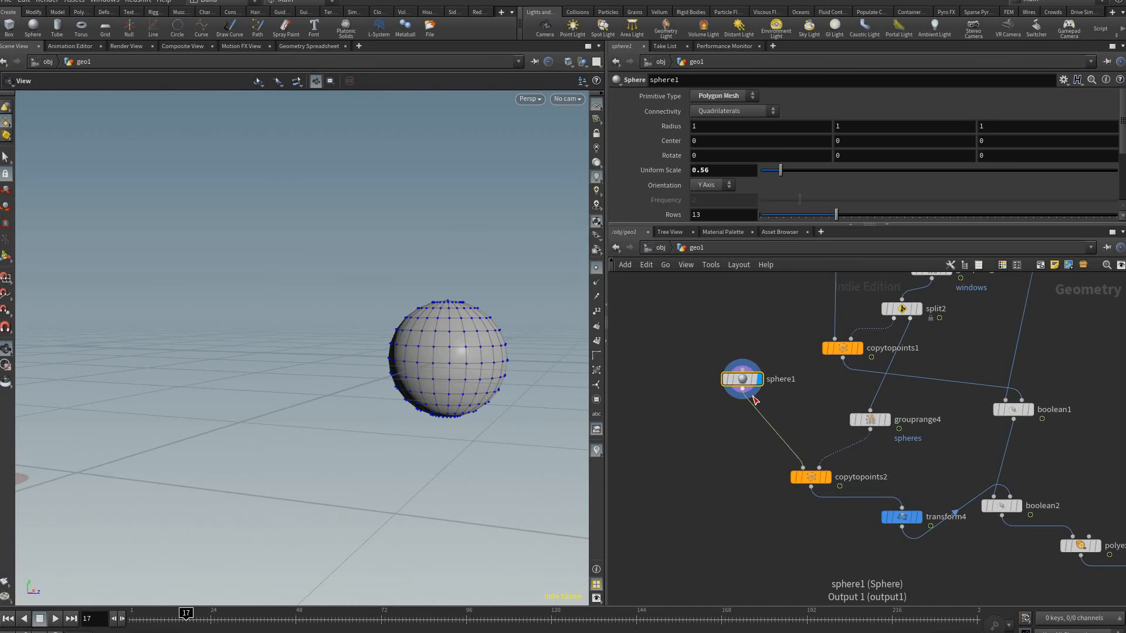
Step: Insert an Edit node between sphere1 and copytopoints2
key("Tab")
type("ed")
key("Return")
left_click(757, 417)
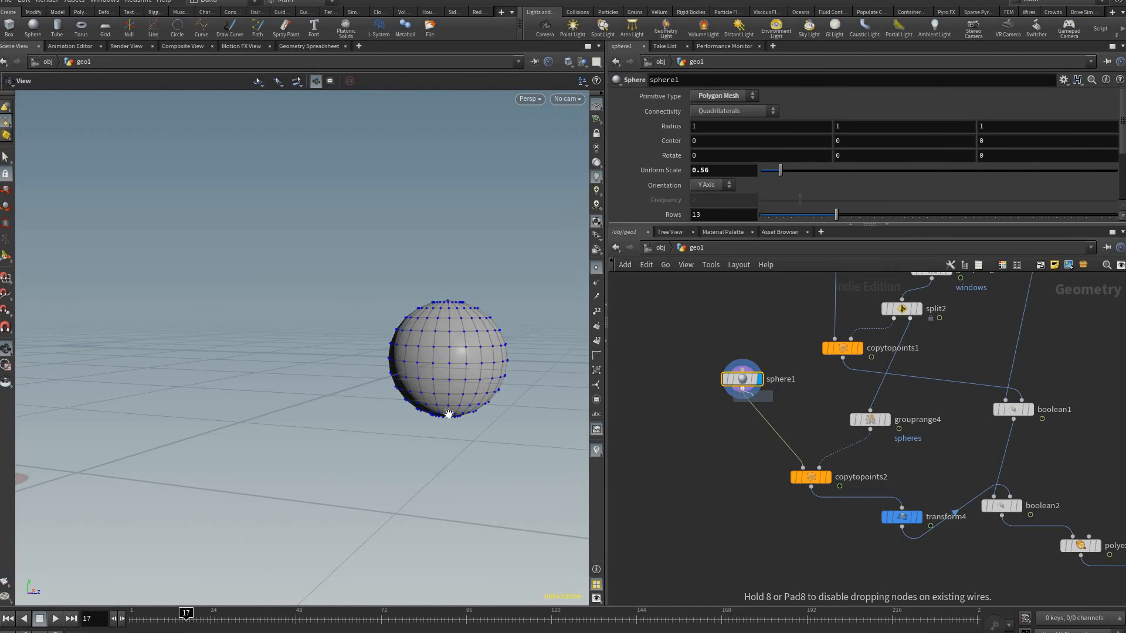
left_click_drag(756, 420, 748, 419)
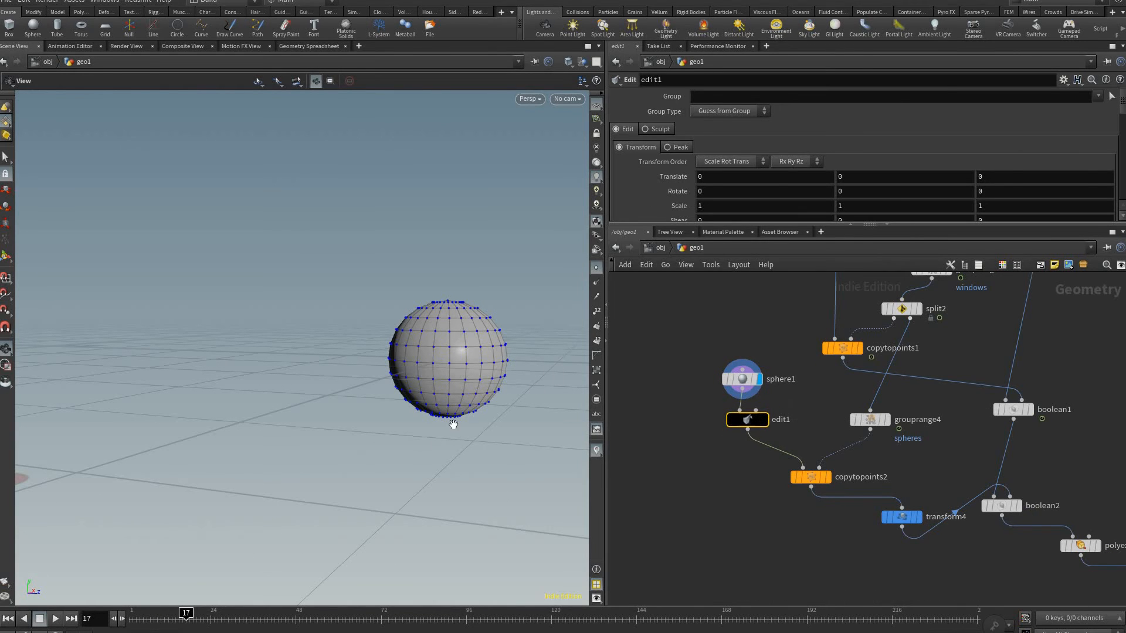
Step: Select all points in the lower half of the sphere for the Edit node
left_click_drag(455, 422, 509, 406)
key("s")
left_click(144, 81)
left_click_drag(559, 363, 206, 515)
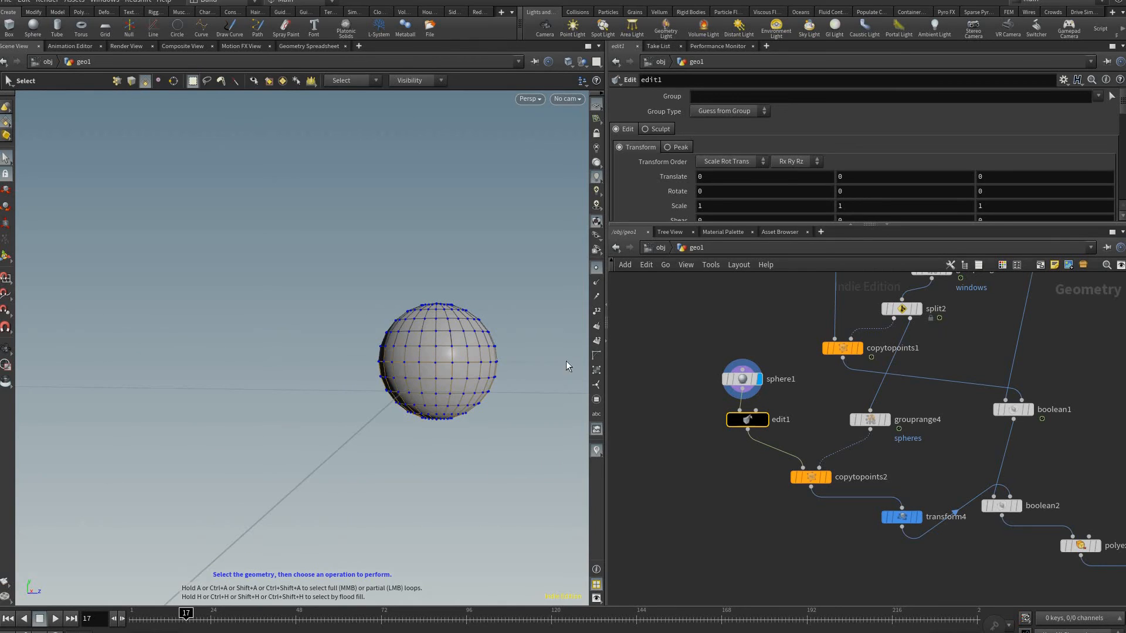
left_click_drag(566, 361, 531, 368, "alt")
key("2")
left_click_drag(227, 492, 562, 365)
Step: Flatten the selected points to a Y scale of about 0.025 and move them down to about -0.92 in Y
key("r")
key("e")
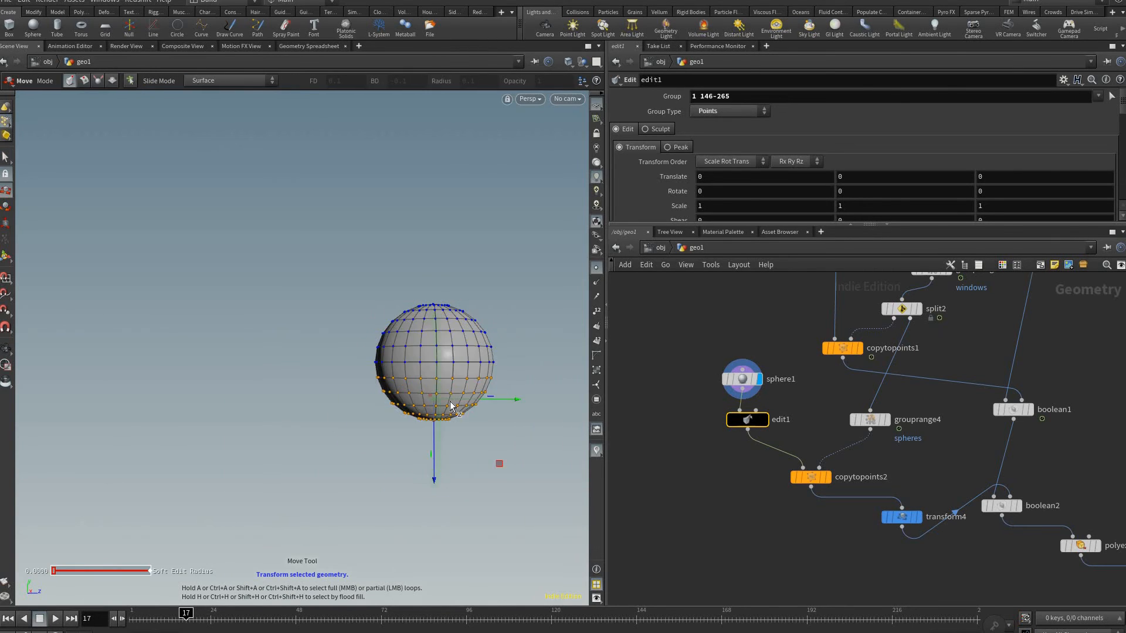
left_click_drag(435, 427, 448, 524)
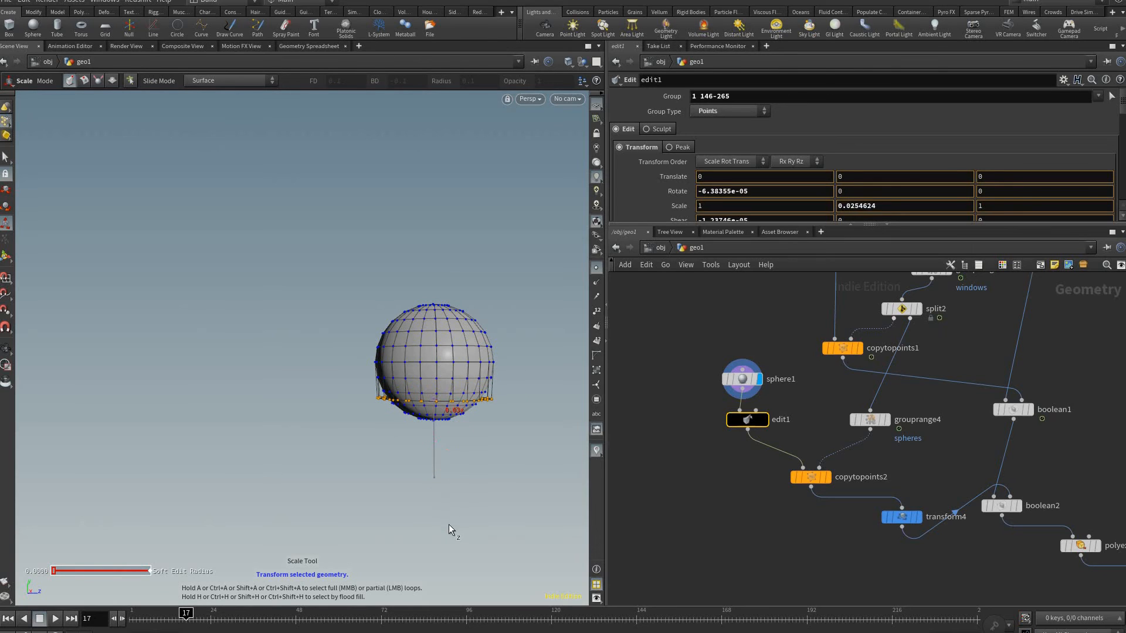
key("t")
left_click_drag(434, 463, 434, 561)
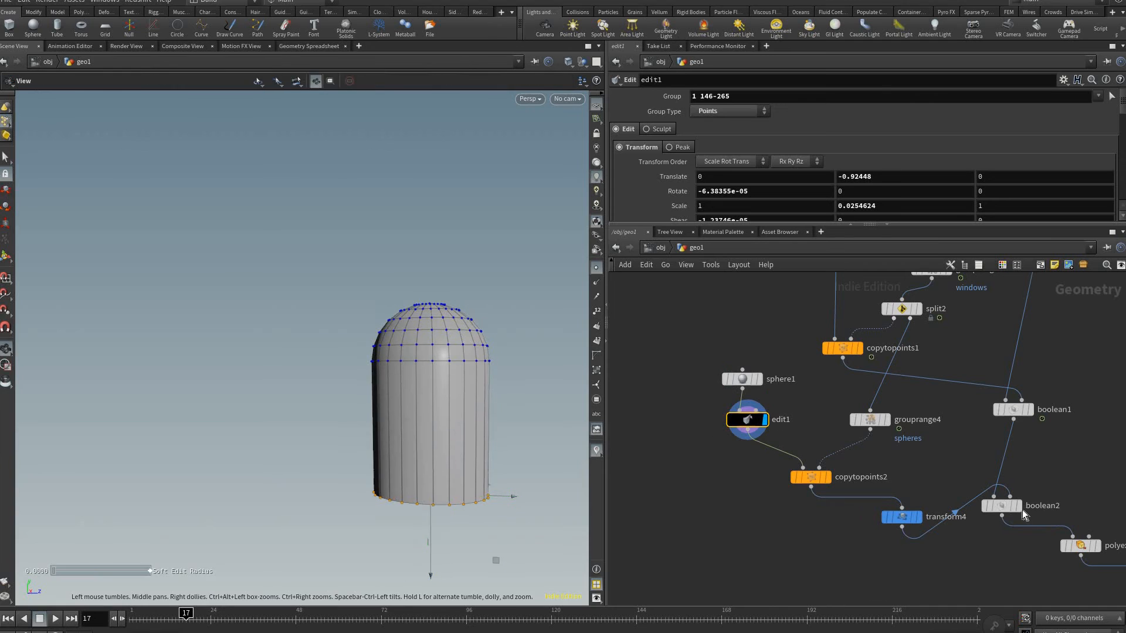
Step: Display boolean2 and inspect the arched window cuts from several angles
key("space+g")
left_click(1019, 506)
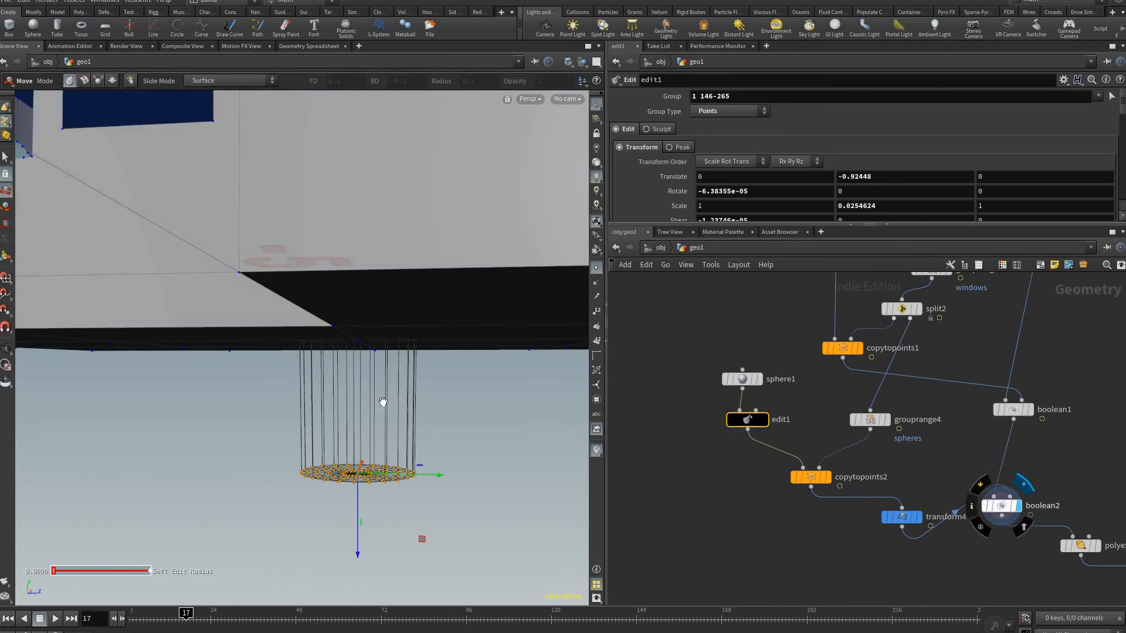
key("space+g")
left_click_drag(446, 403, 267, 397)
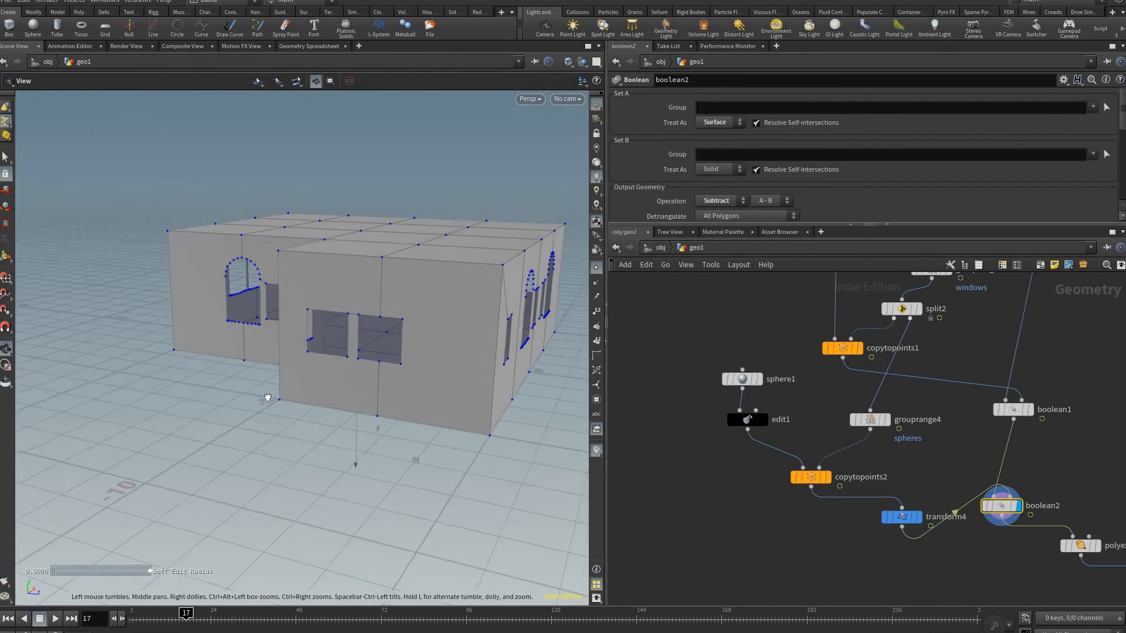
middle_click_drag(328, 358, 391, 429)
left_click_drag(391, 429, 898, 499)
Step: Display merge1, examine the arched windows around the complete building, and check the variation at frame 58
middle_click_drag(987, 528, 791, 476)
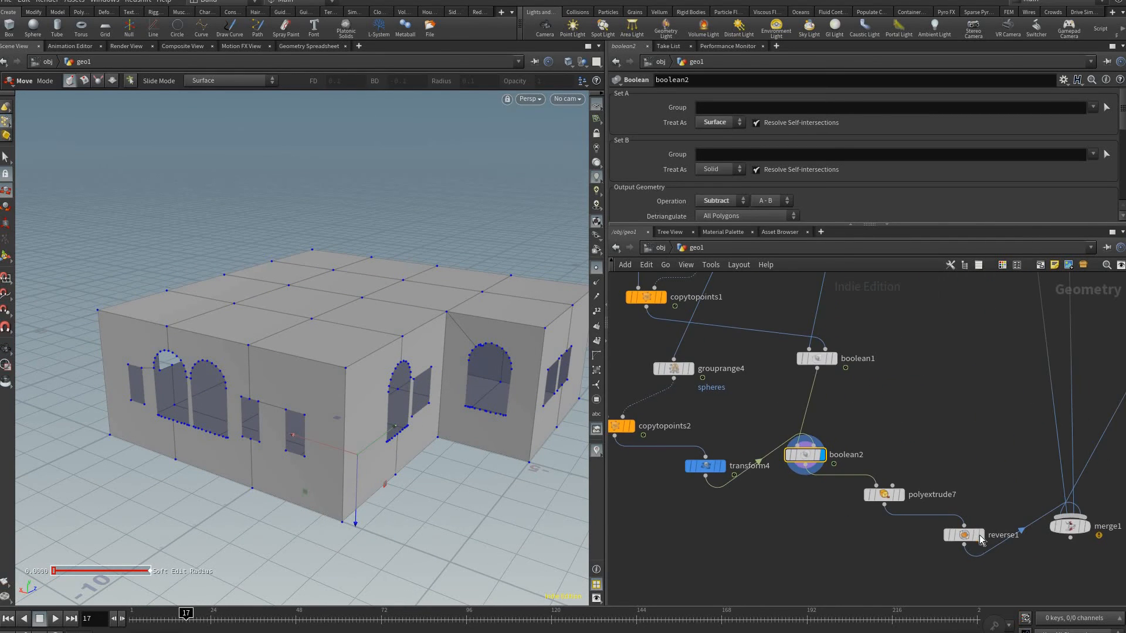
left_click(901, 495)
left_click(981, 535)
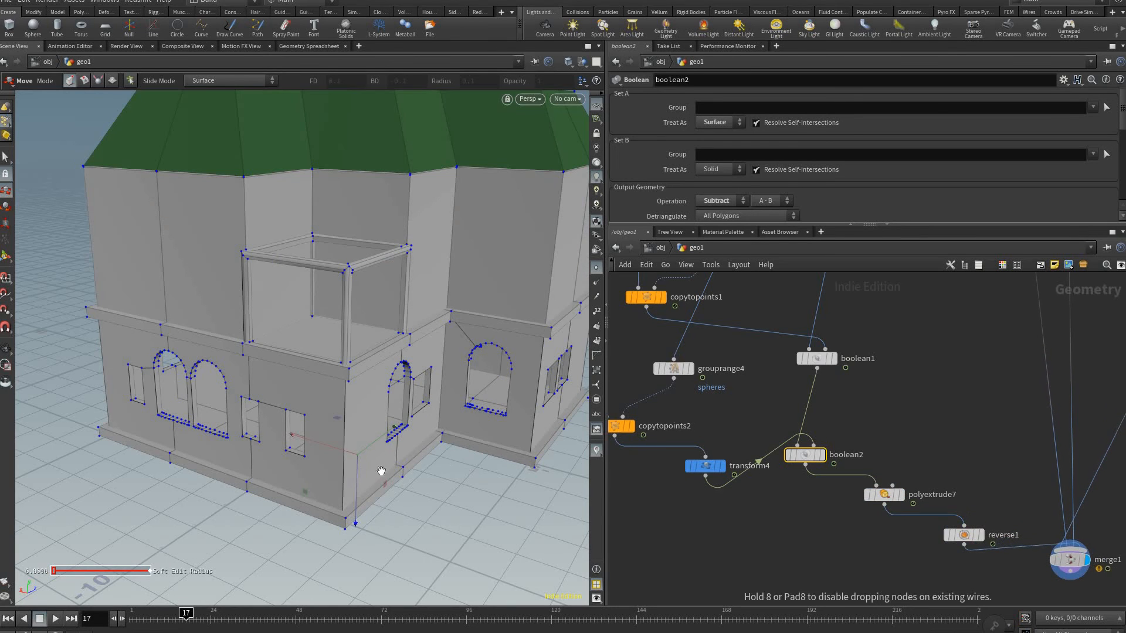
left_click_drag(381, 471, 535, 448)
right_click_drag(535, 448, 430, 453)
left_click_drag(430, 452, 372, 470)
left_click_drag(135, 496, 168, 618)
middle_click_drag(410, 574, 301, 599)
right_click_drag(302, 599, 329, 606)
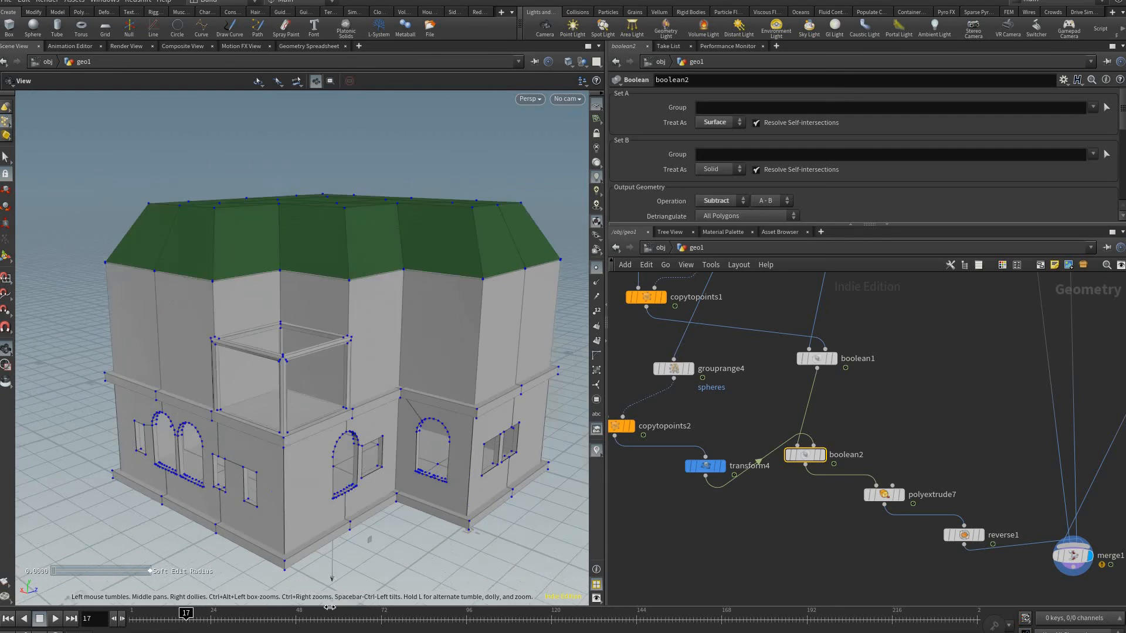
left_click_drag(329, 605, 391, 517)
left_click_drag(398, 407, 996, 397)
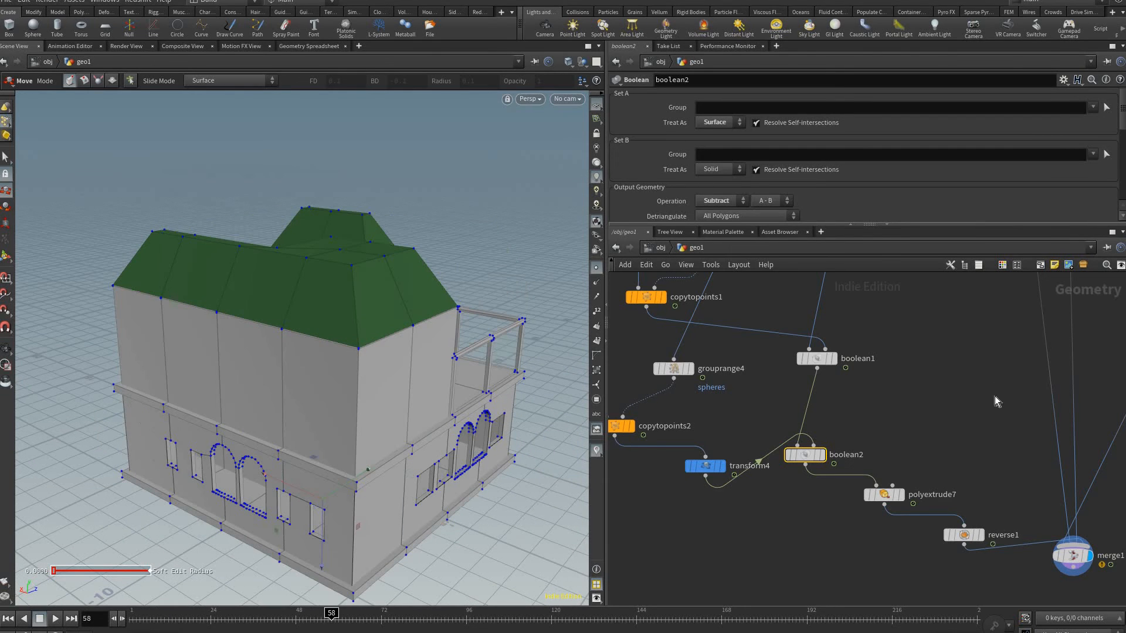
Step: Review the whole node network, ending at the branch that feeds merge2 and transform1
scroll(991, 389, "down", 4)
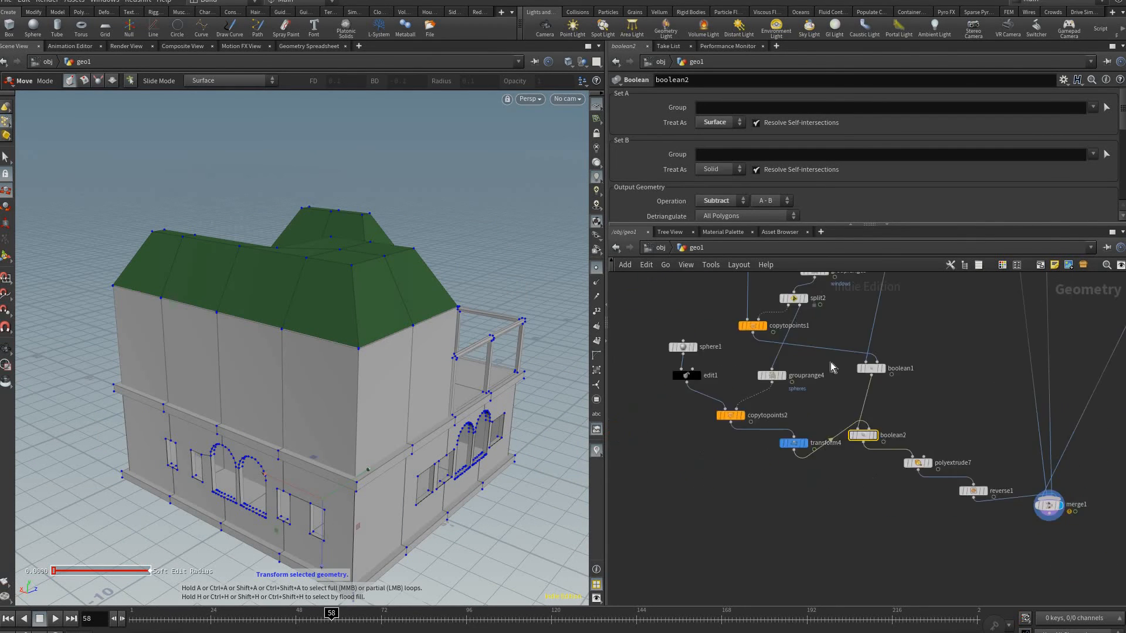
middle_click_drag(1002, 335, 751, 437)
middle_click_drag(689, 392, 888, 474)
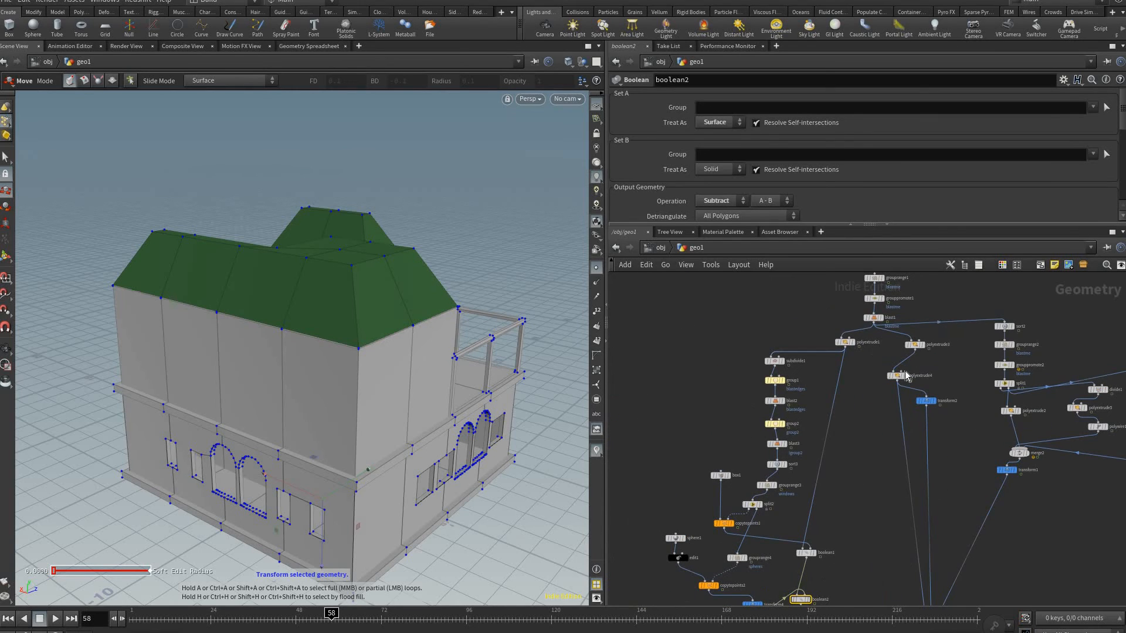
middle_click_drag(886, 371, 790, 377)
scroll(796, 354, "down", 10)
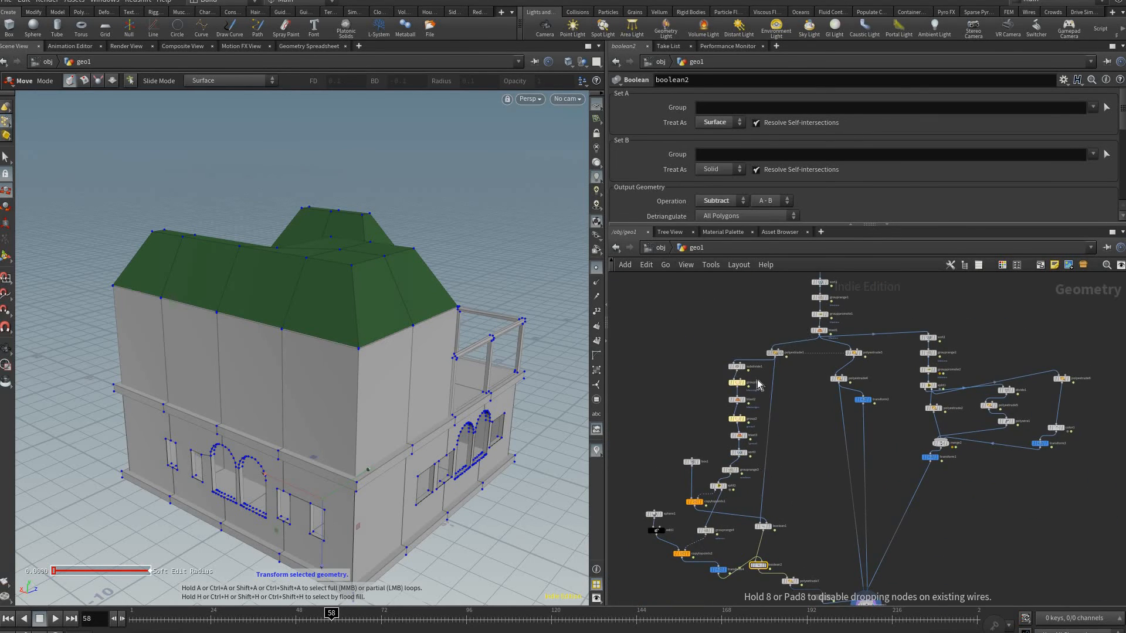
middle_click_drag(930, 388, 950, 366)
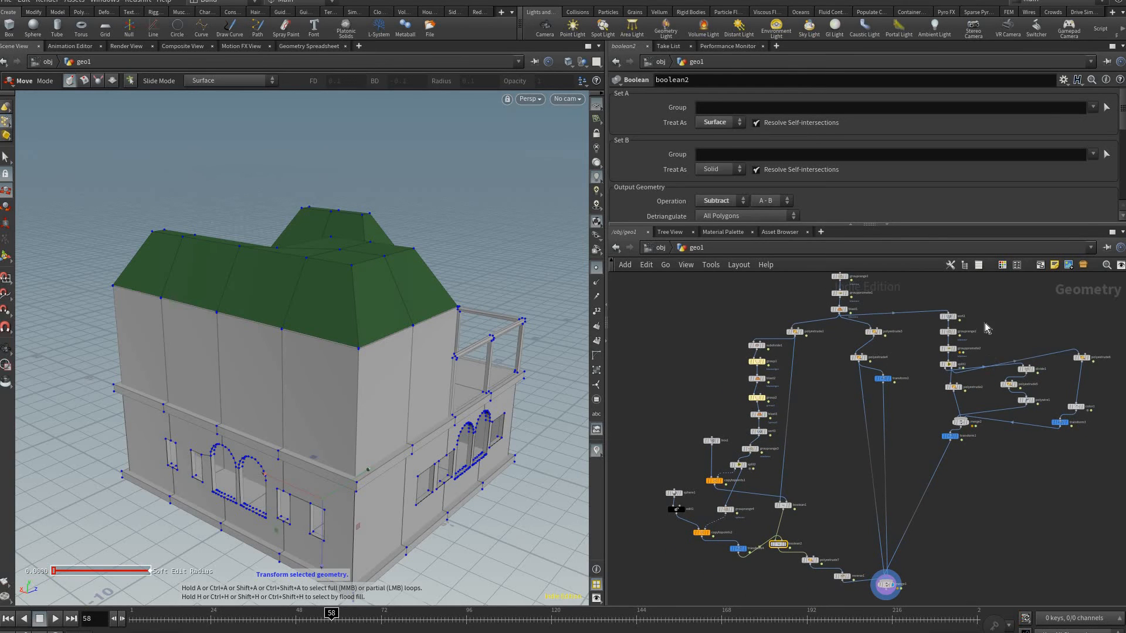
scroll(822, 375, "up", 4)
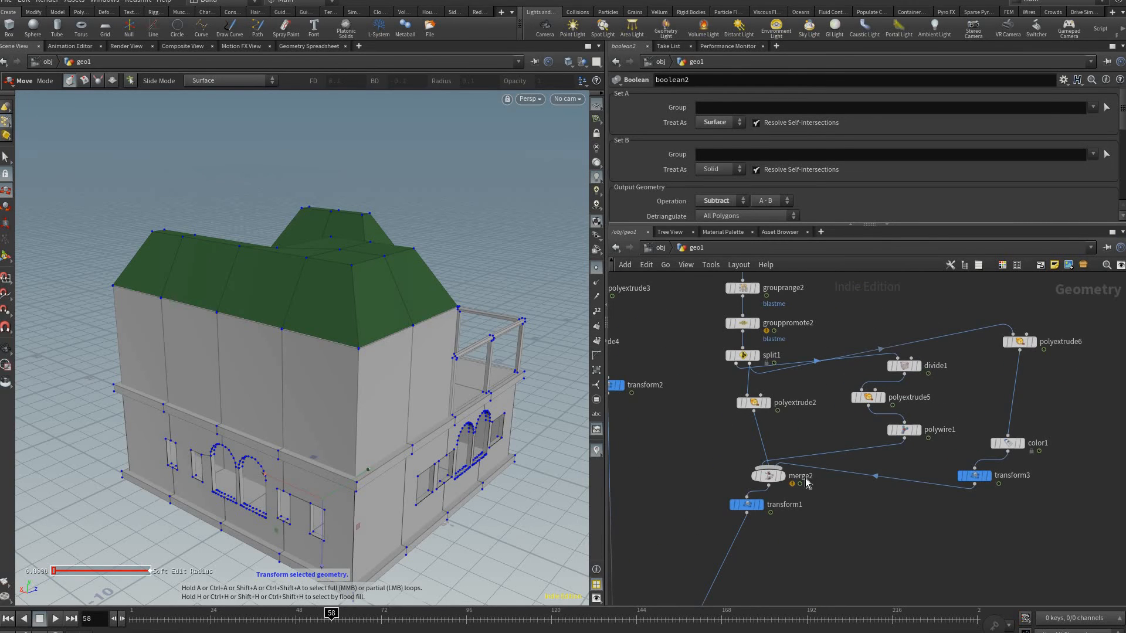
Step: Move the merge2 and transform1 nodes further down in the network, away from polyextrude2, and display merge1
mouse_move(745, 349)
middle_mouse_down()
mouse_move(772, 420)
mouse_move(763, 361)
middle_mouse_up()
left_click(780, 416)
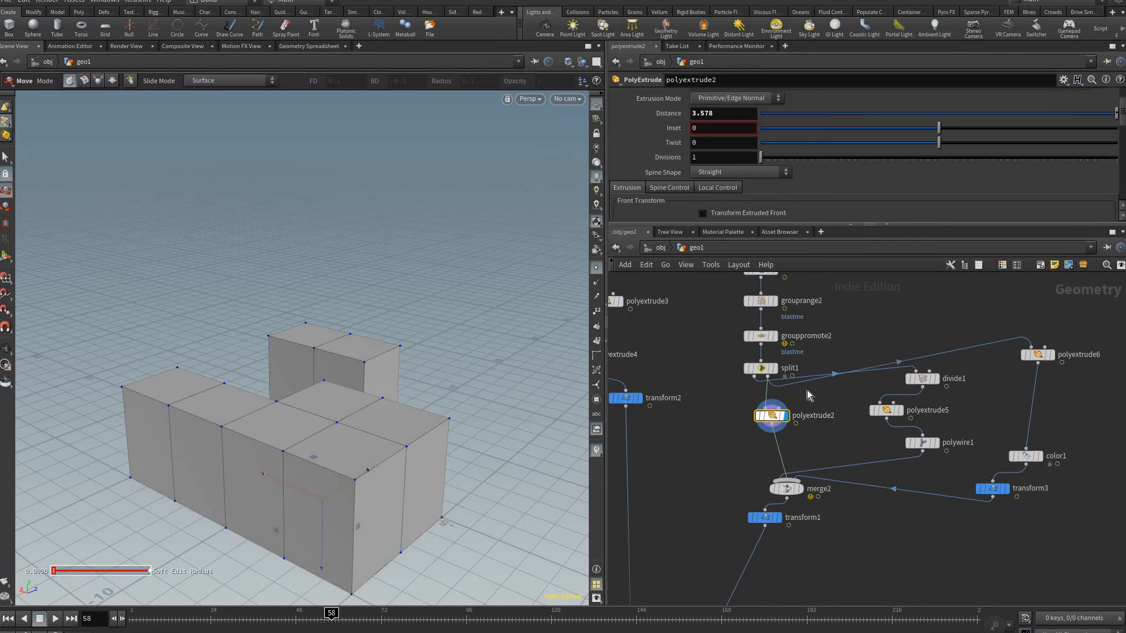
middle_click_drag(946, 561, 956, 465)
left_click_drag(749, 470, 926, 551)
scroll(836, 411, "down", 5)
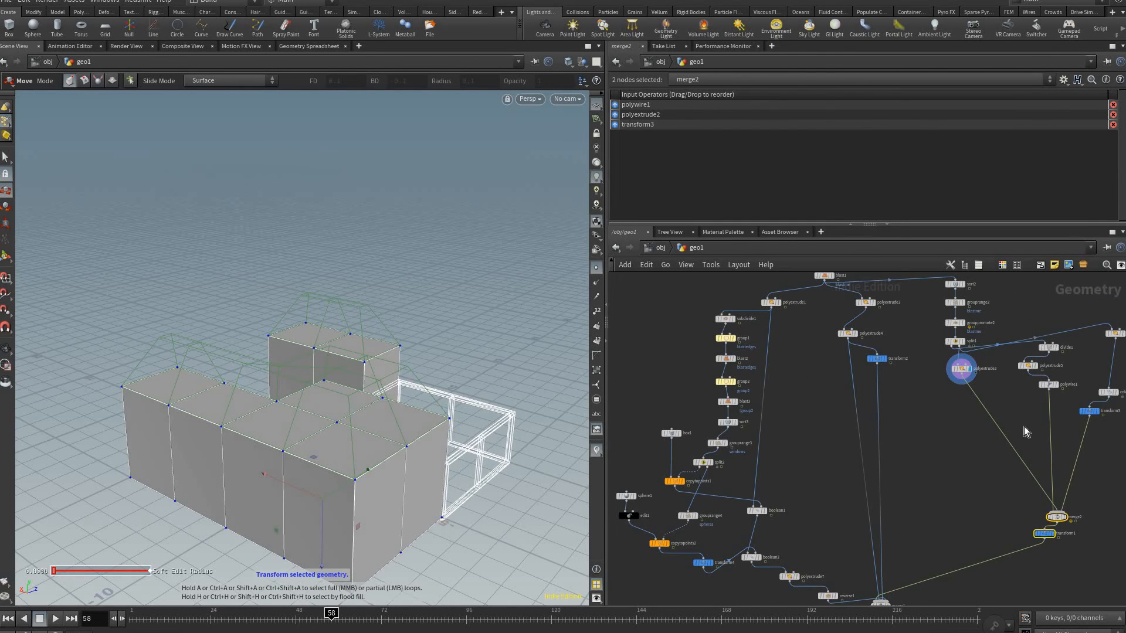
middle_click_drag(891, 604, 862, 512)
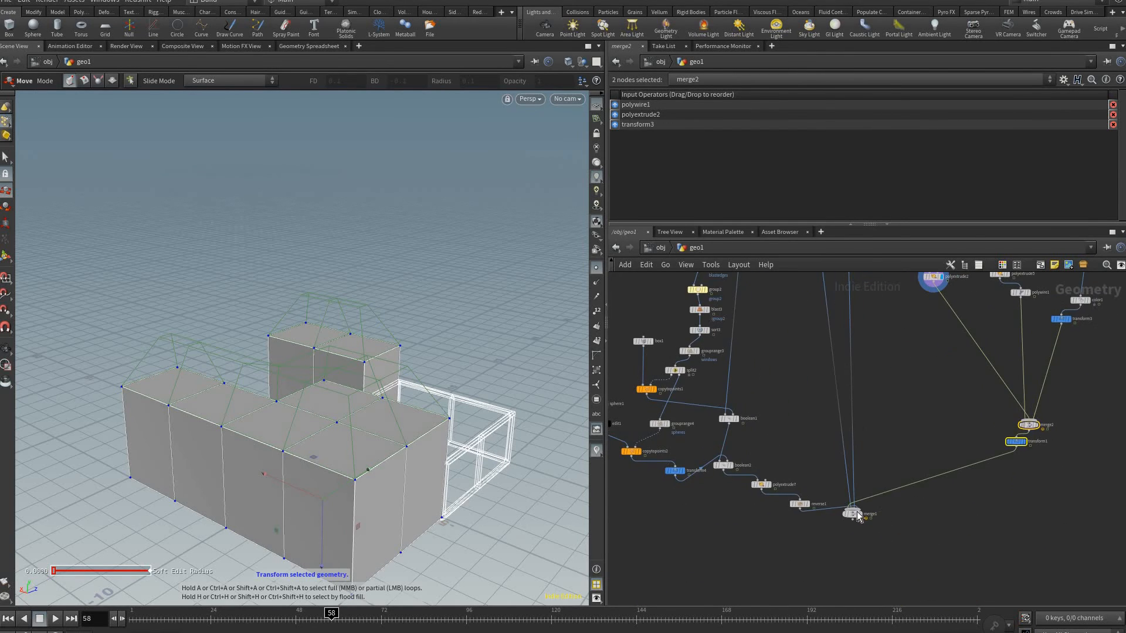
left_click(865, 502)
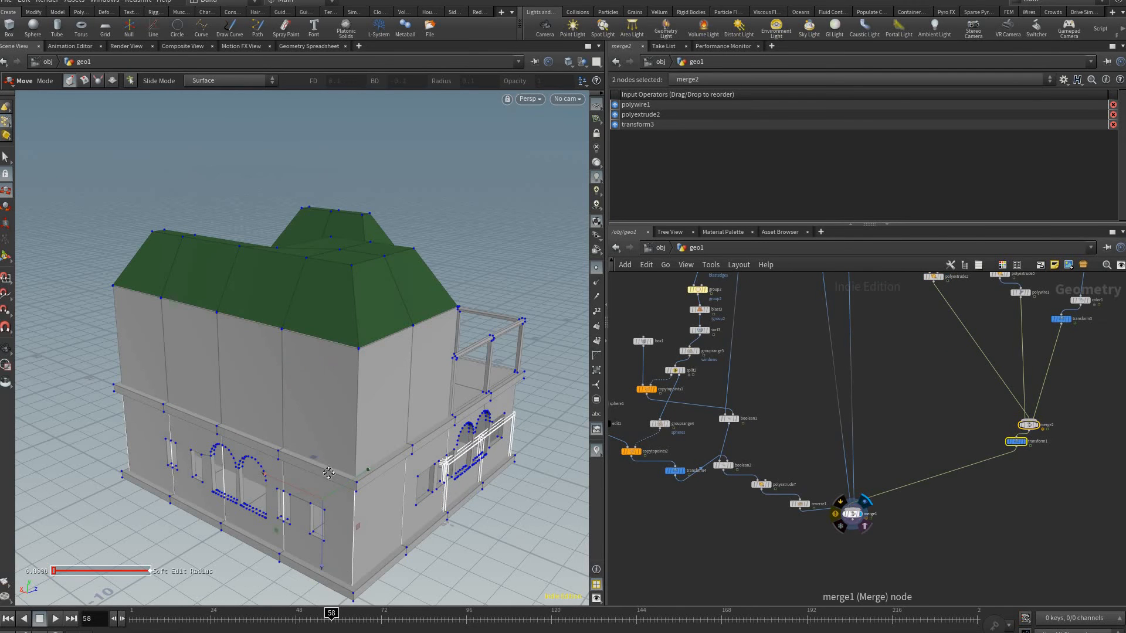
Step: Examine the merged building from the balcony side and look over the node branches that feed merge1
left_click_drag(370, 455, 337, 390, "alt")
scroll(367, 386, "down", 2)
left_click_drag(886, 441, 877, 531, "alt")
scroll(875, 529, "down", 3)
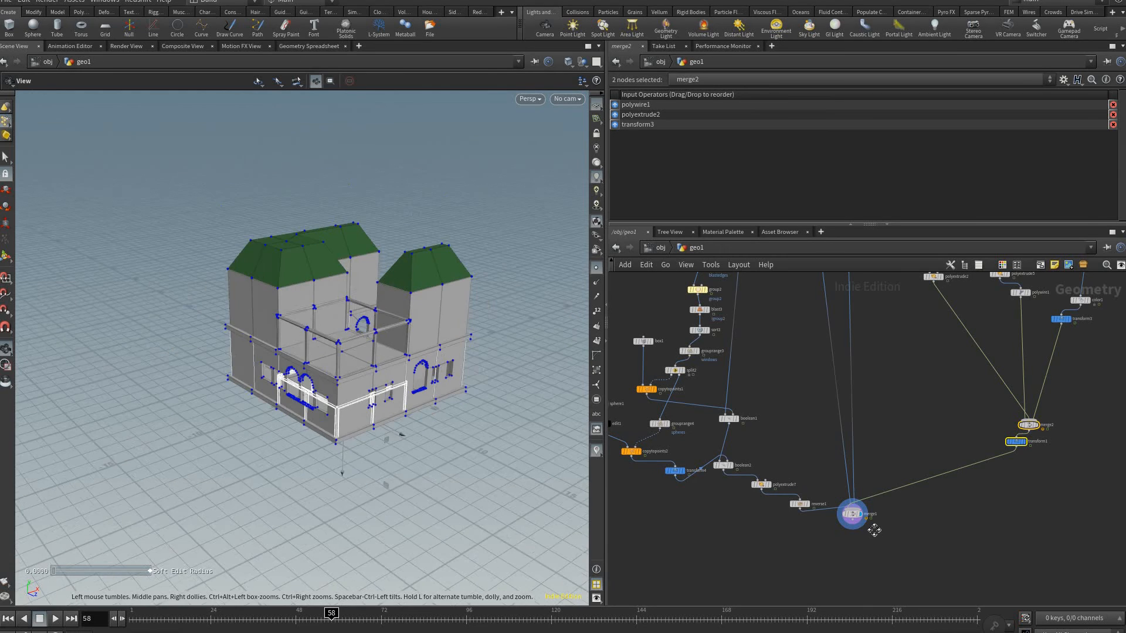
scroll(891, 520, "down", 1)
middle_click_drag(885, 384, 882, 538)
middle_click_drag(829, 475, 827, 473)
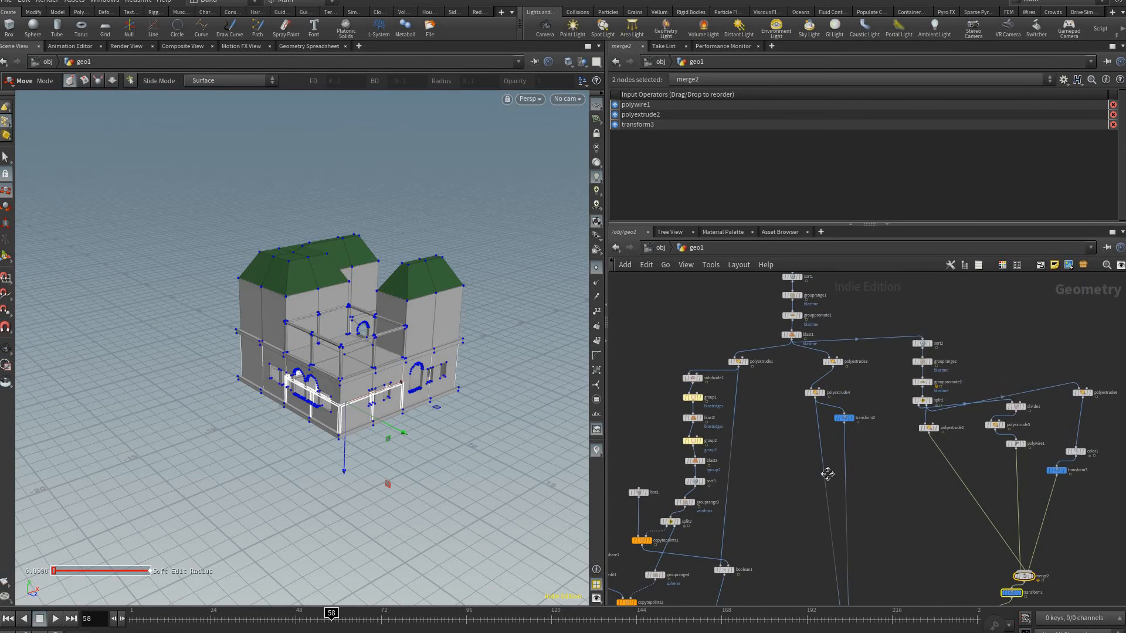
middle_click_drag(868, 578, 848, 521)
left_click(839, 540)
scroll(846, 451, "down", 3)
left_click_drag(435, 452, 804, 476, "alt")
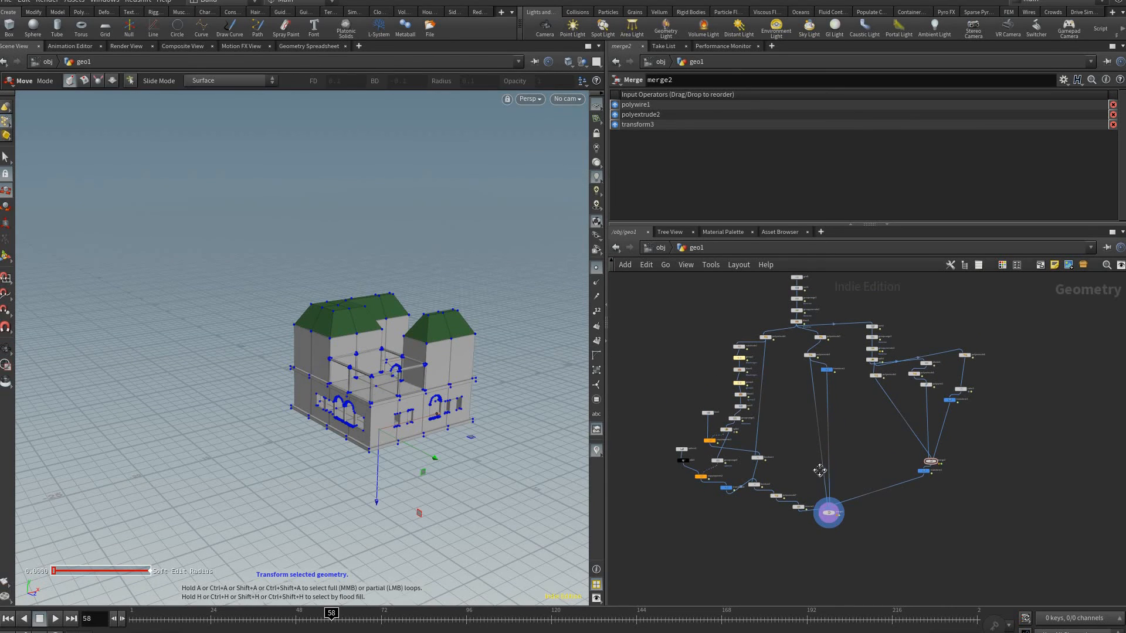
Step: Add a Grid node beside merge1 and set its size to 100 by 100
middle_click_drag(820, 470, 802, 391)
right_click_drag(858, 463, 928, 469)
right_click_drag(782, 439, 949, 452)
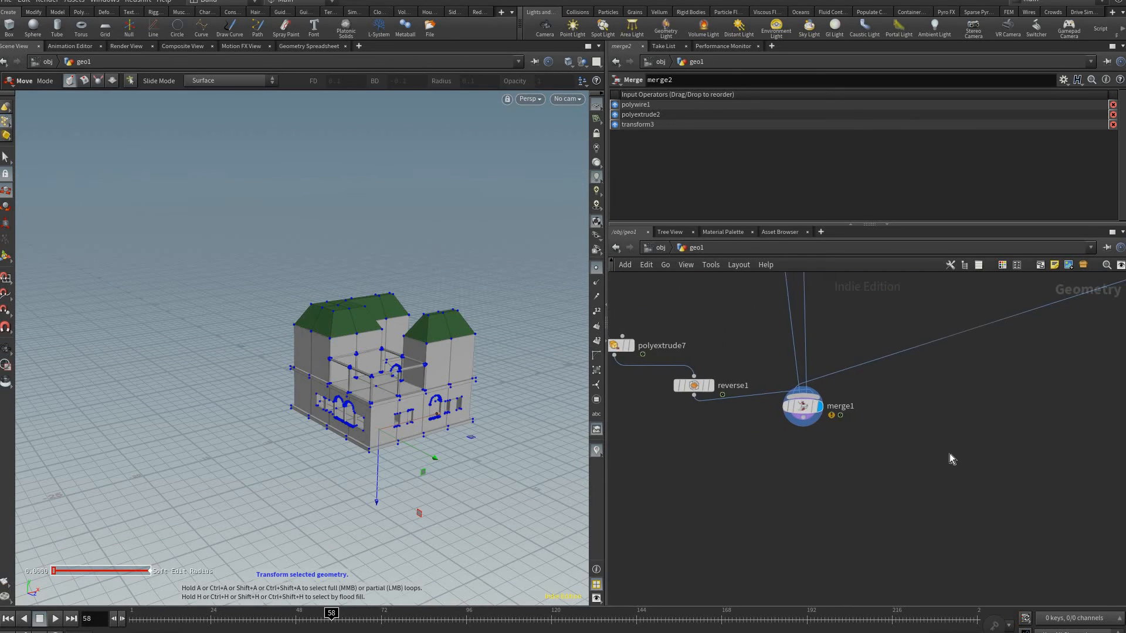
key("Tab")
type("grid")
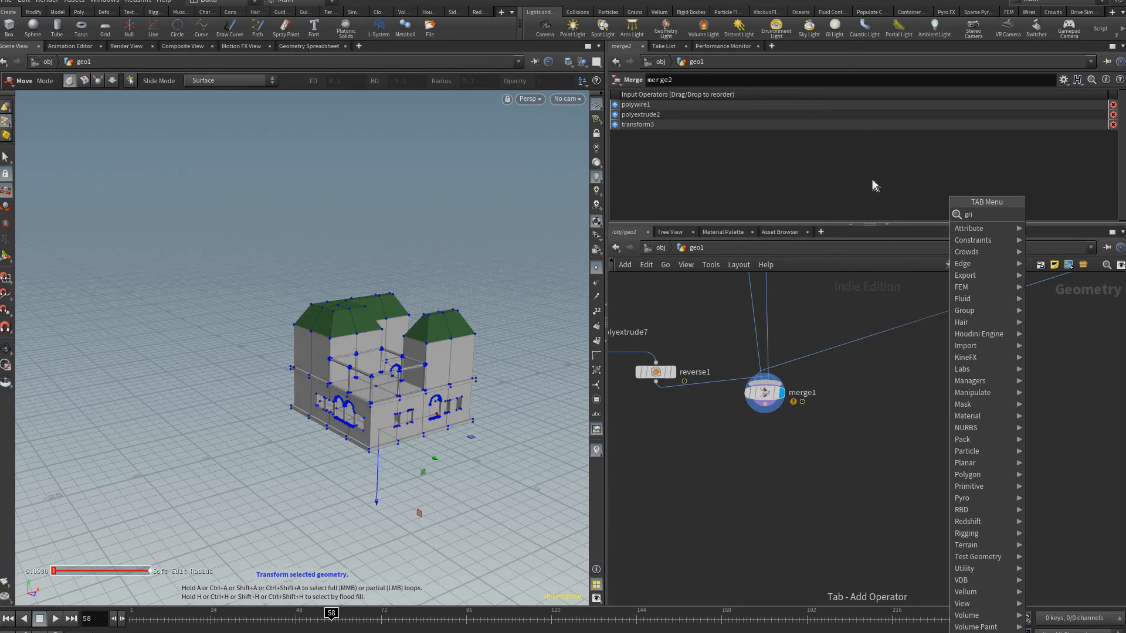
key("Return")
key("Return")
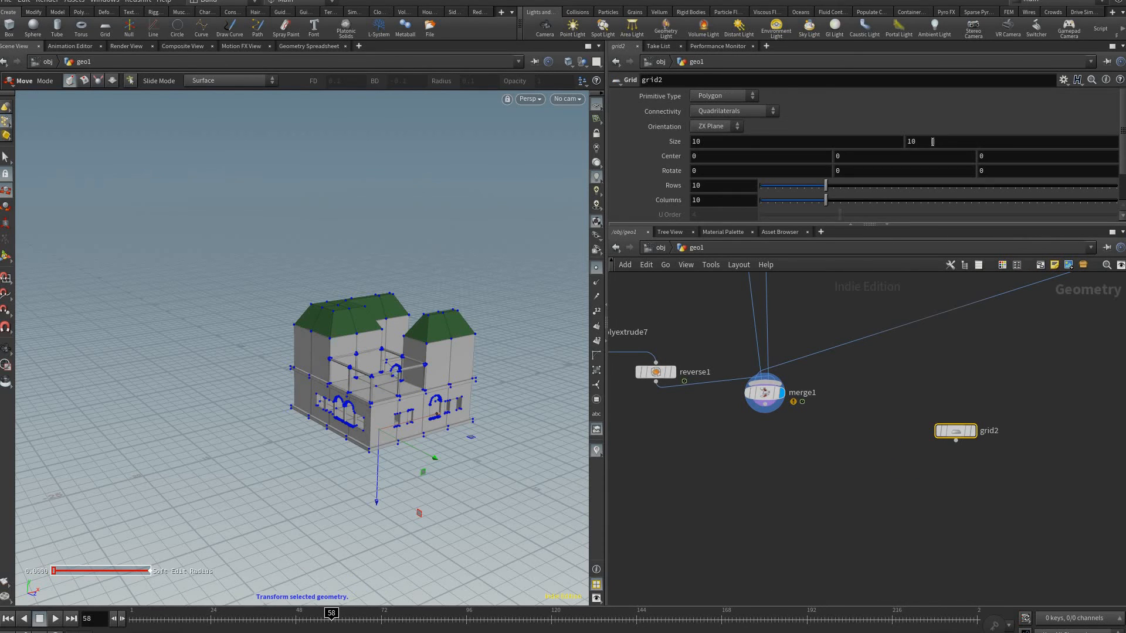
type("0")
key("Tab")
type("0")
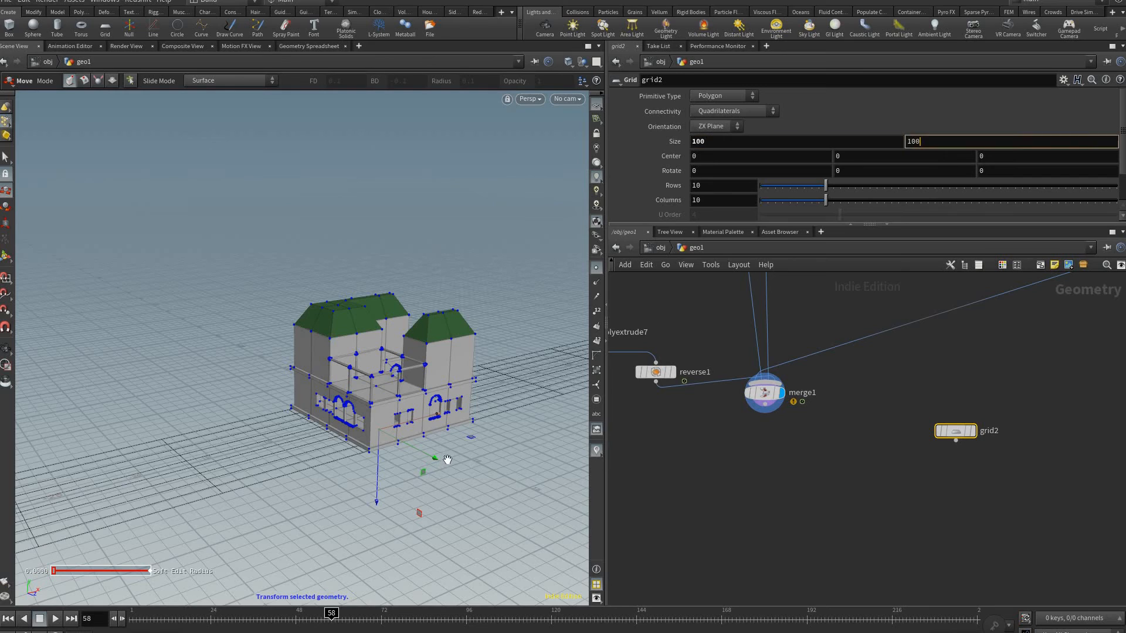
key("Return")
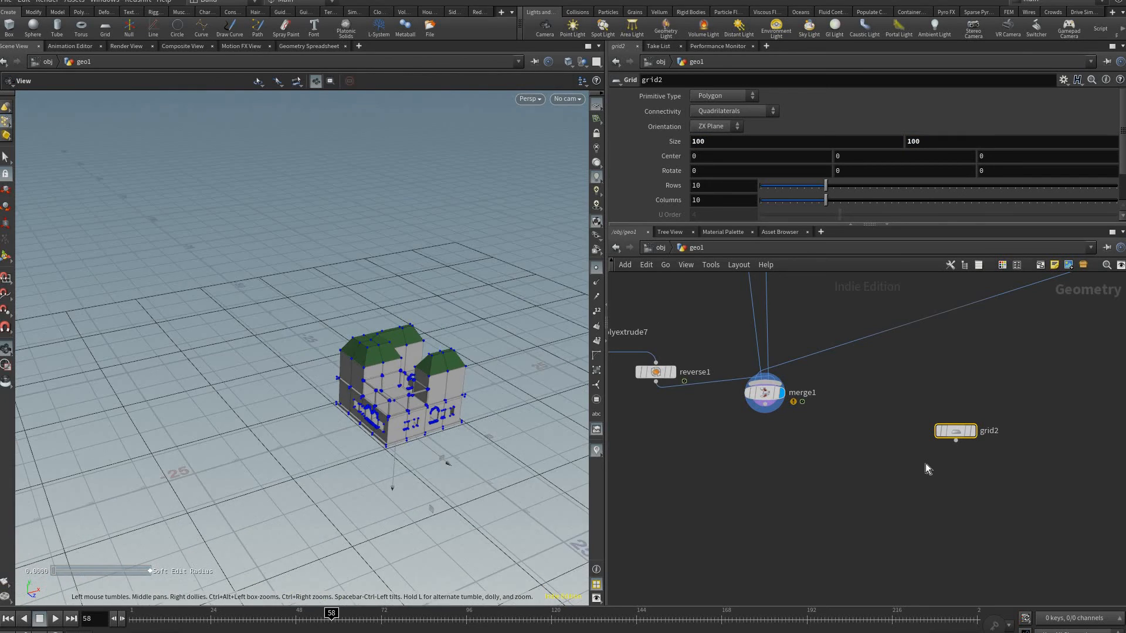
Step: Add a Scatter node below grid2 and feed it with the grid's output
key("Tab")
type("scat")
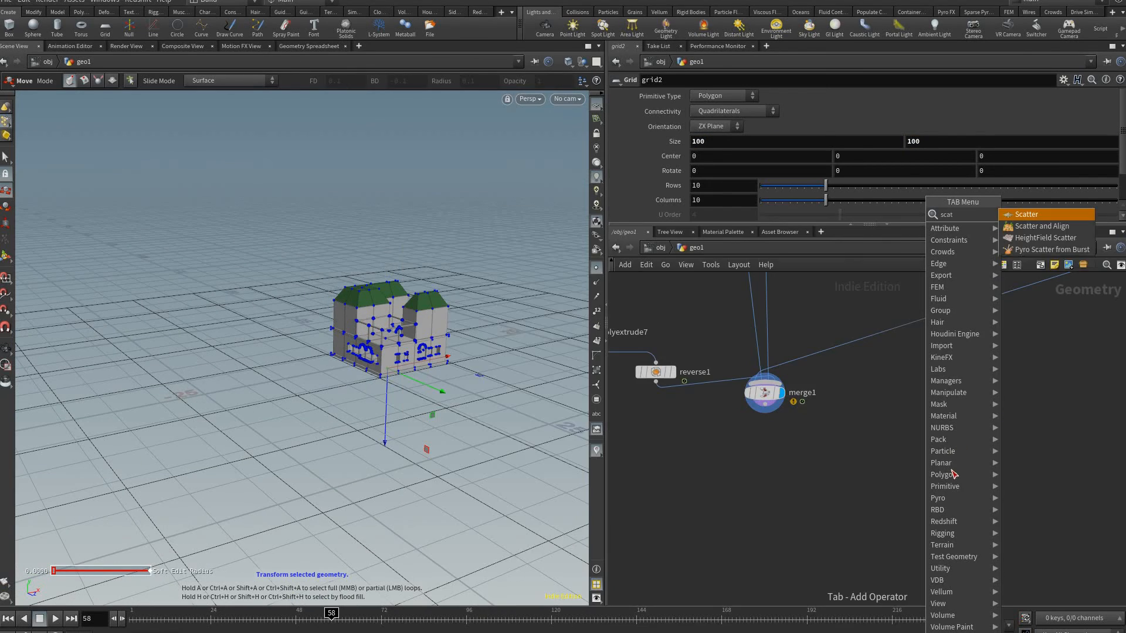
key("Return")
left_click(952, 475)
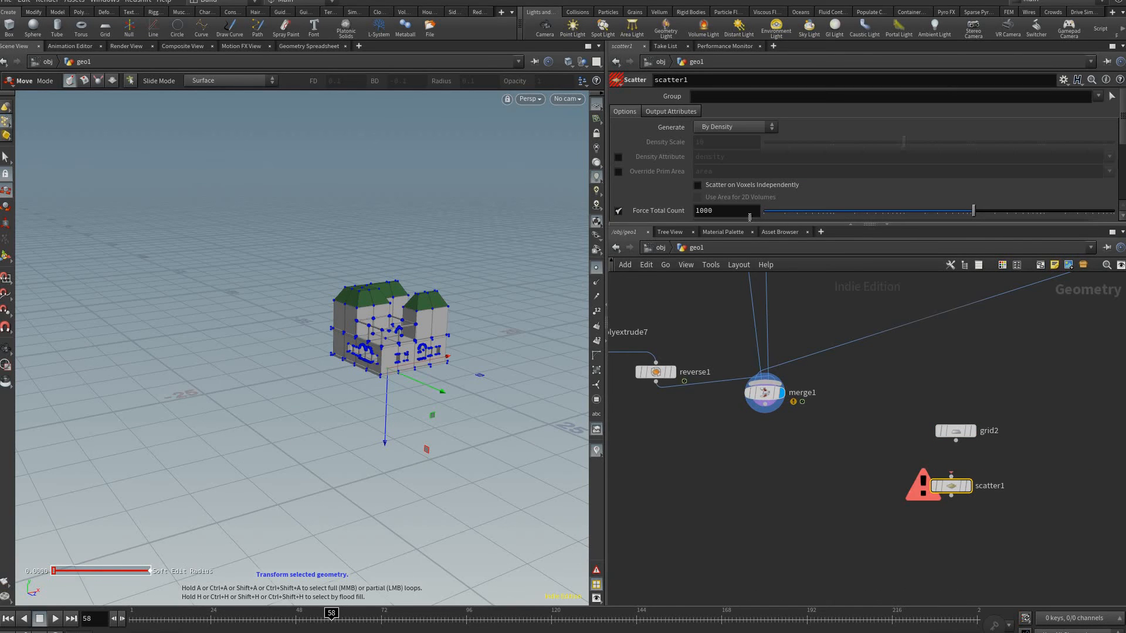
left_click(956, 441)
left_click(951, 478)
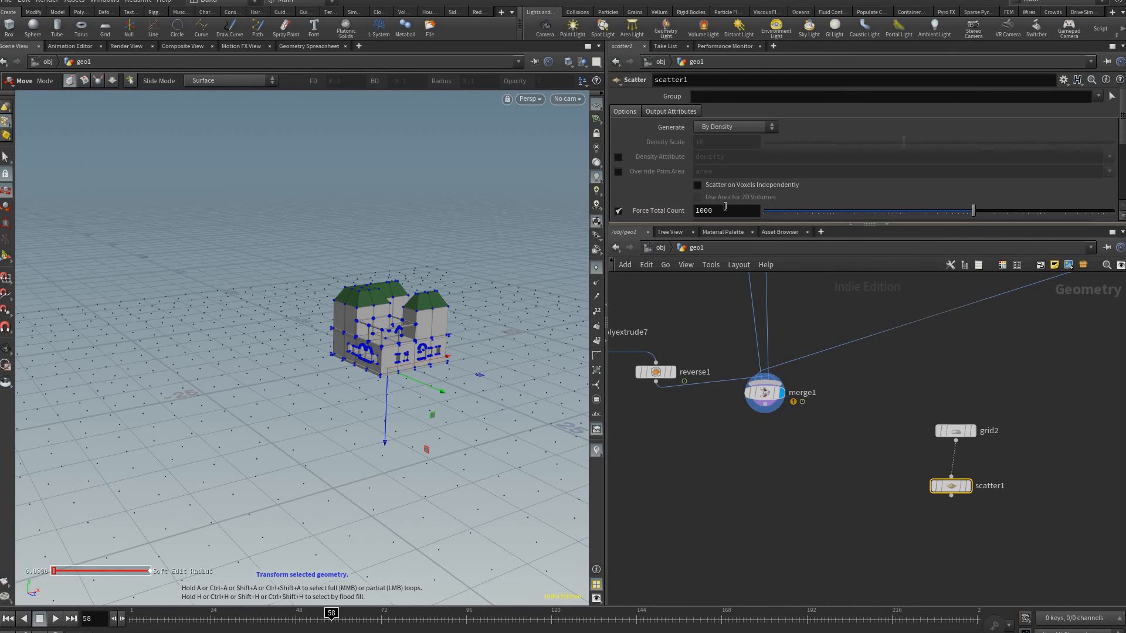
Step: Set scatter1's Force Total Count to 15 and view the spread of points around the building
left_click(725, 210)
type("15")
key("Return")
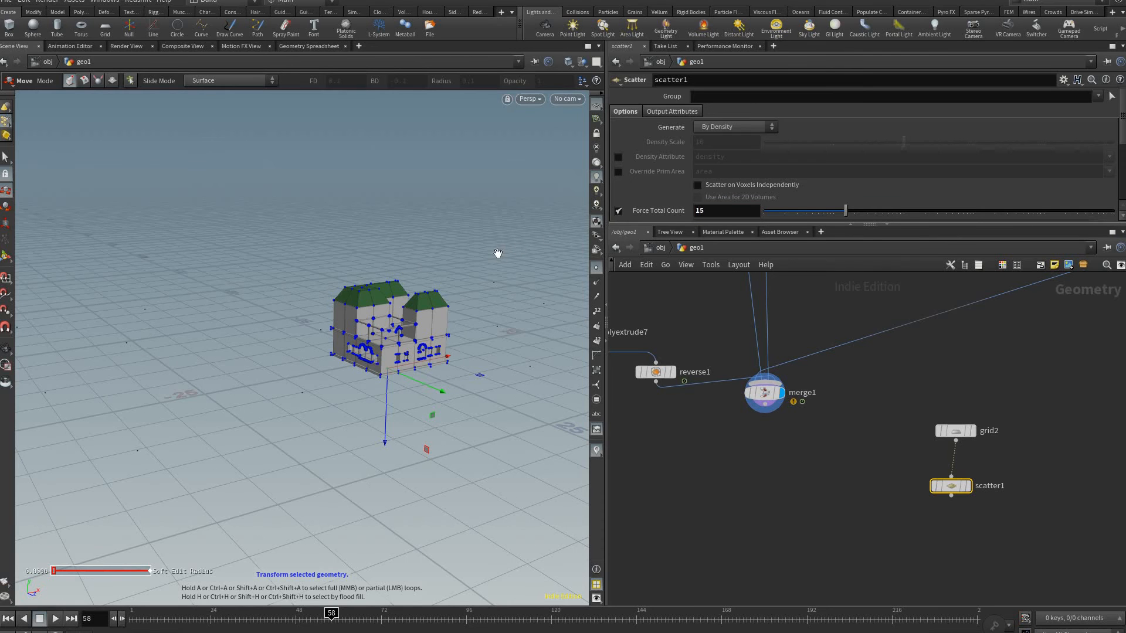
left_click_drag(537, 236, 802, 497, "alt")
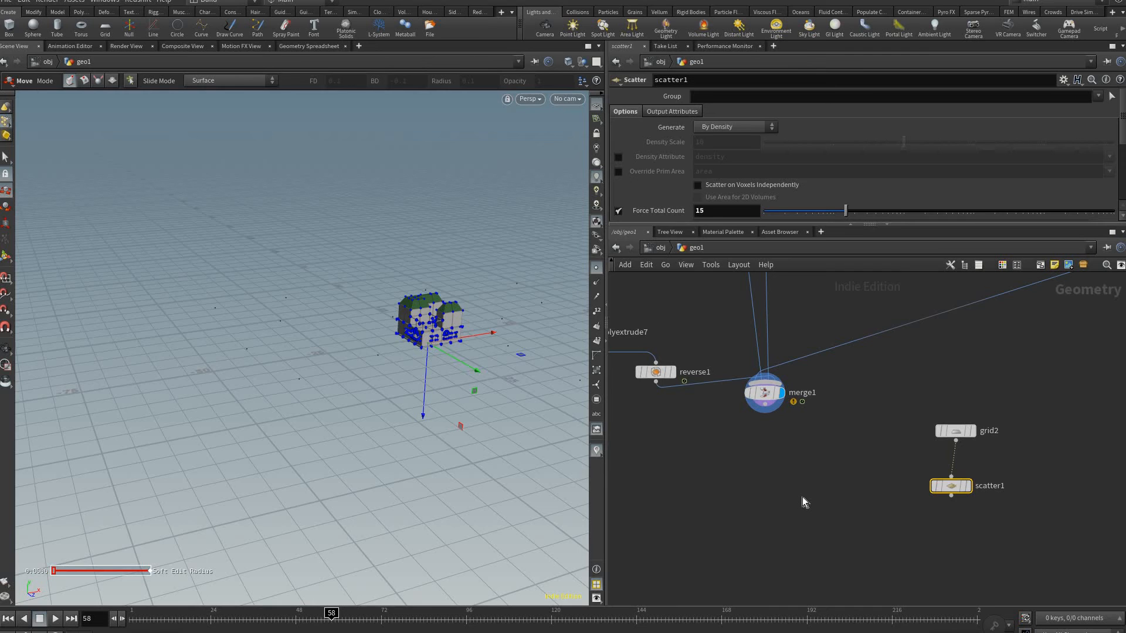
Step: Add a For-Each Point loop below merge1
left_click(803, 497)
key("Tab")
type("for each con")
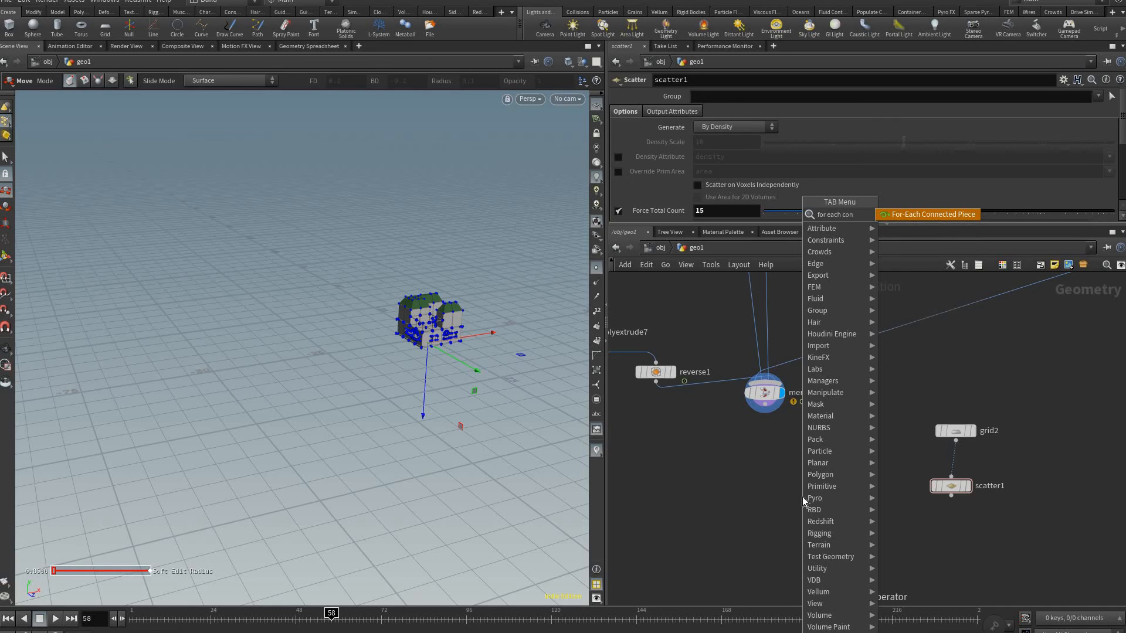
key("BackSpace")
key("Down")
key("Down")
key("Down")
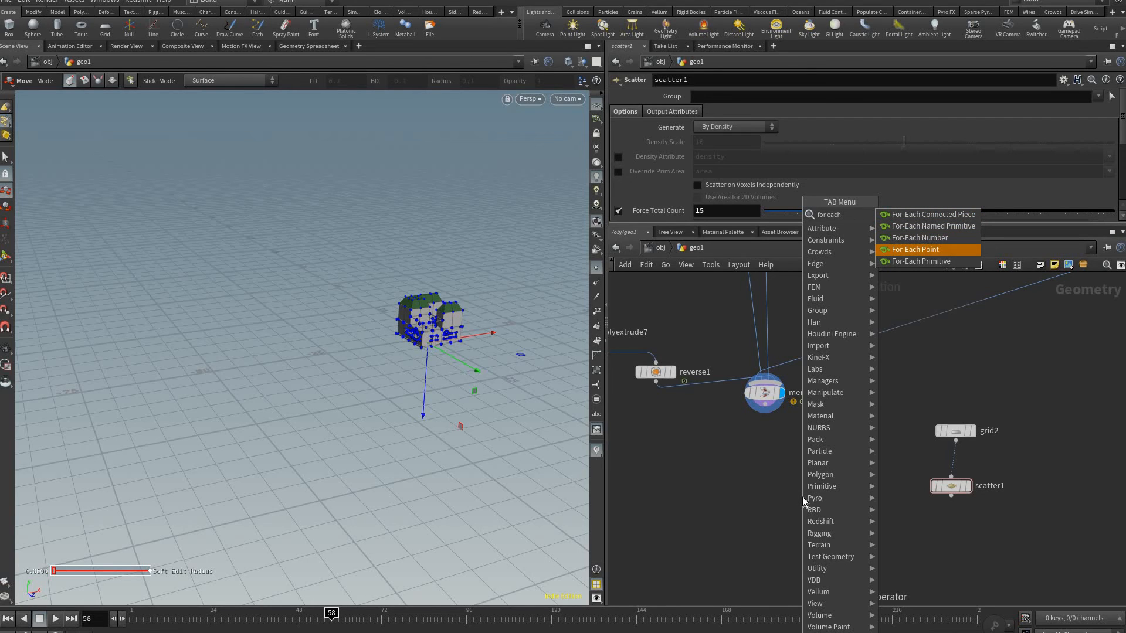
key("Return")
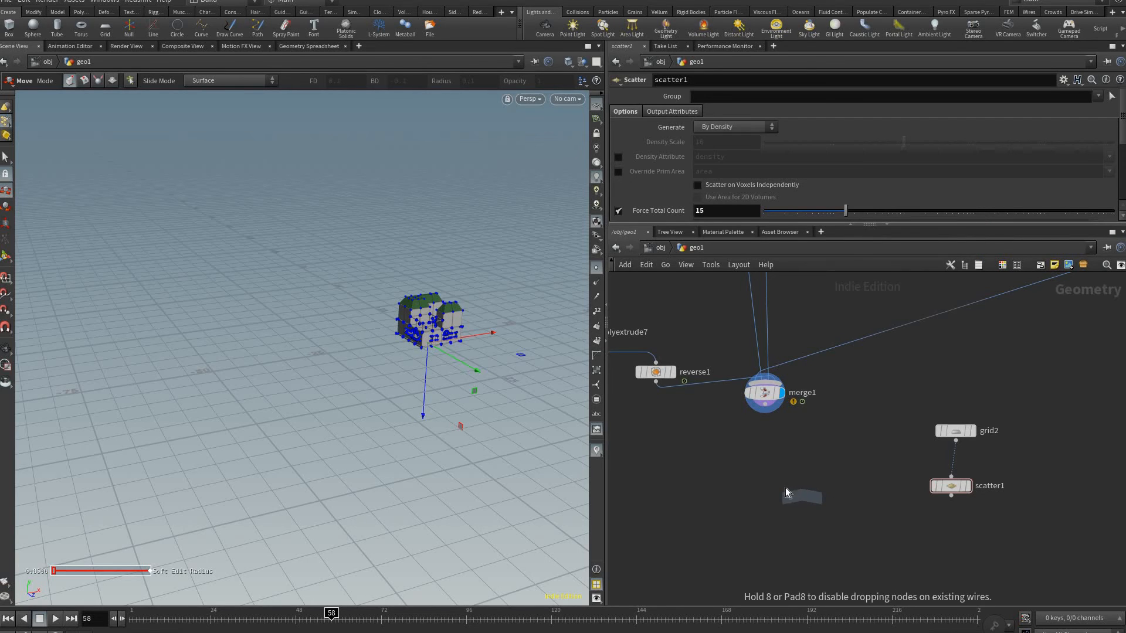
left_click(798, 502)
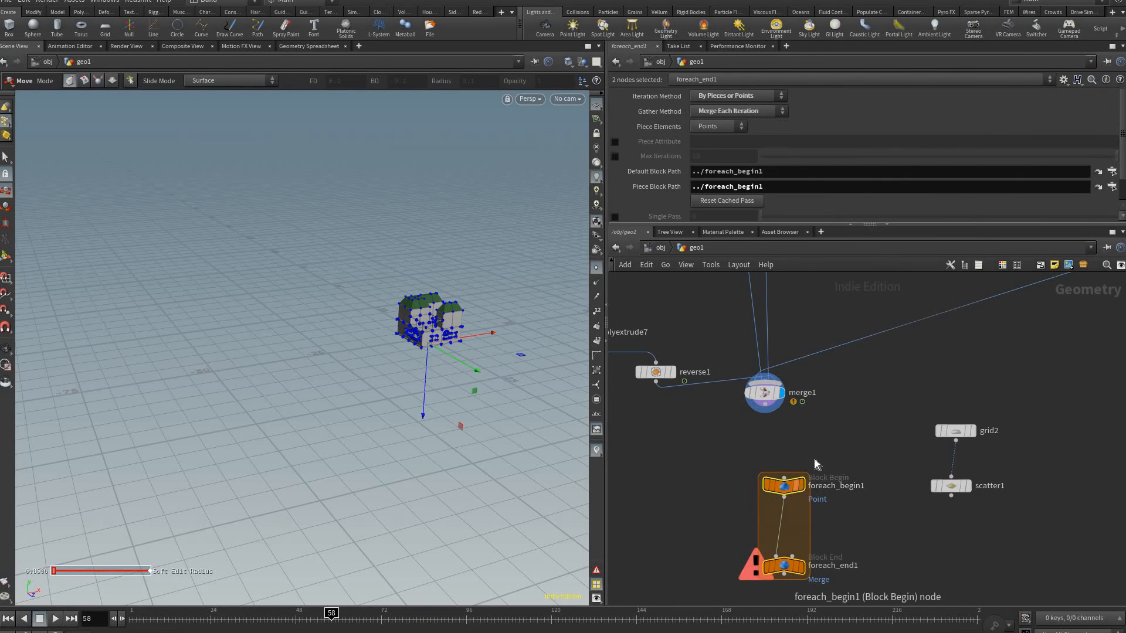
Step: Reposition the loop block below merge1 and connect scatter1 to foreach_begin1
left_click_drag(798, 497, 808, 517)
middle_click_drag(847, 492, 855, 439)
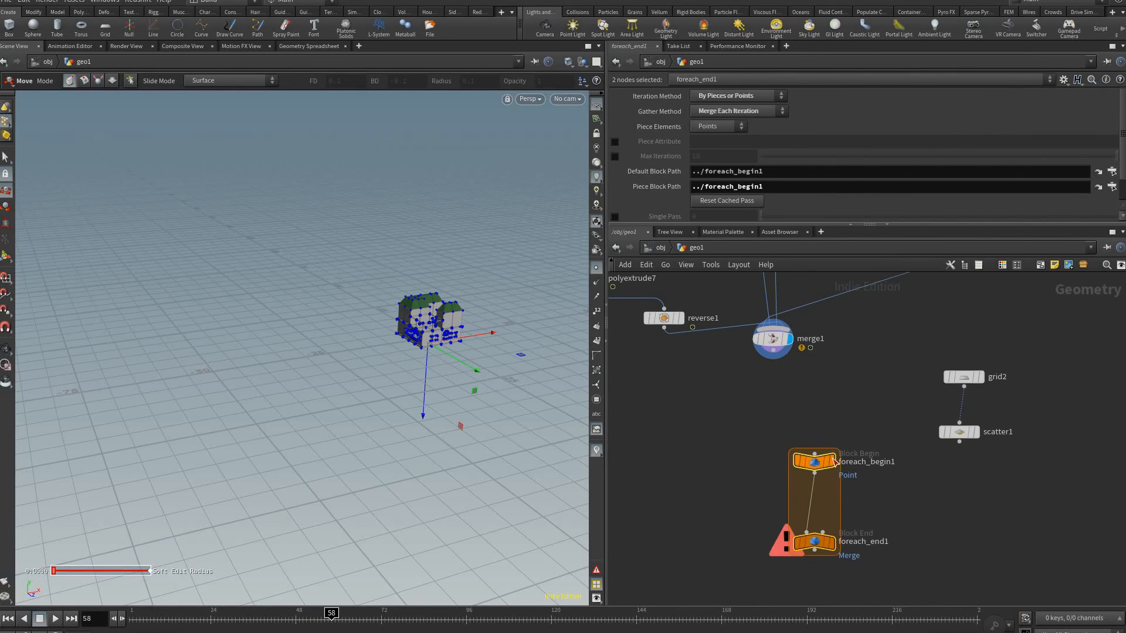
left_click_drag(817, 459, 827, 468)
left_click(826, 463)
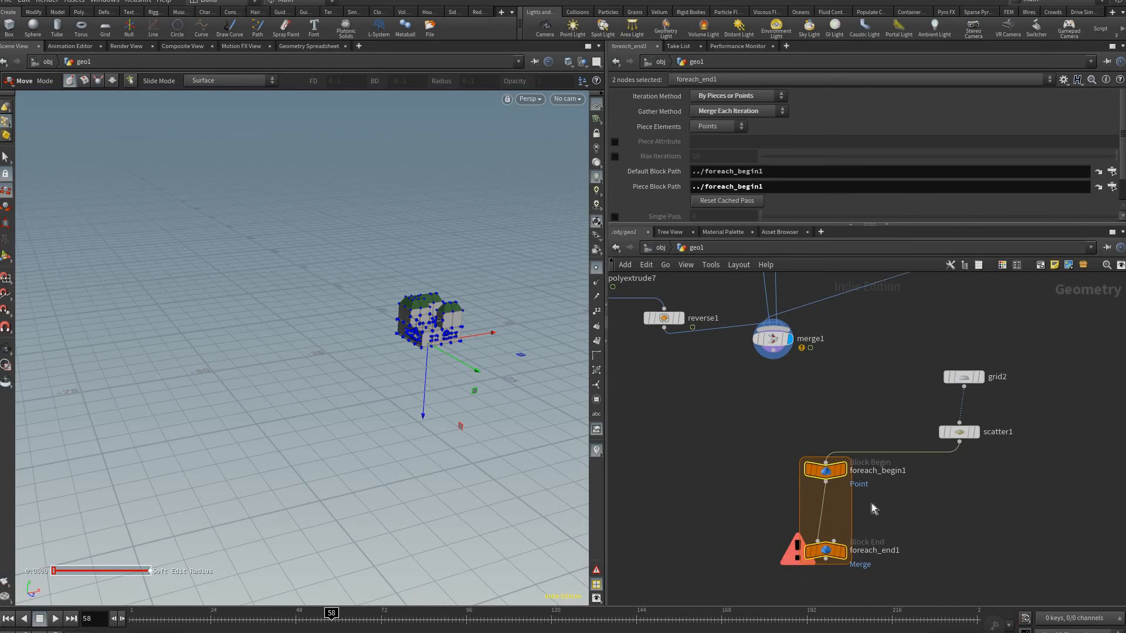
Step: Insert a Copy to Points node between foreach_begin1 and foreach_end1 and space out the loop nodes
left_click(871, 503)
key("Tab")
type("co")
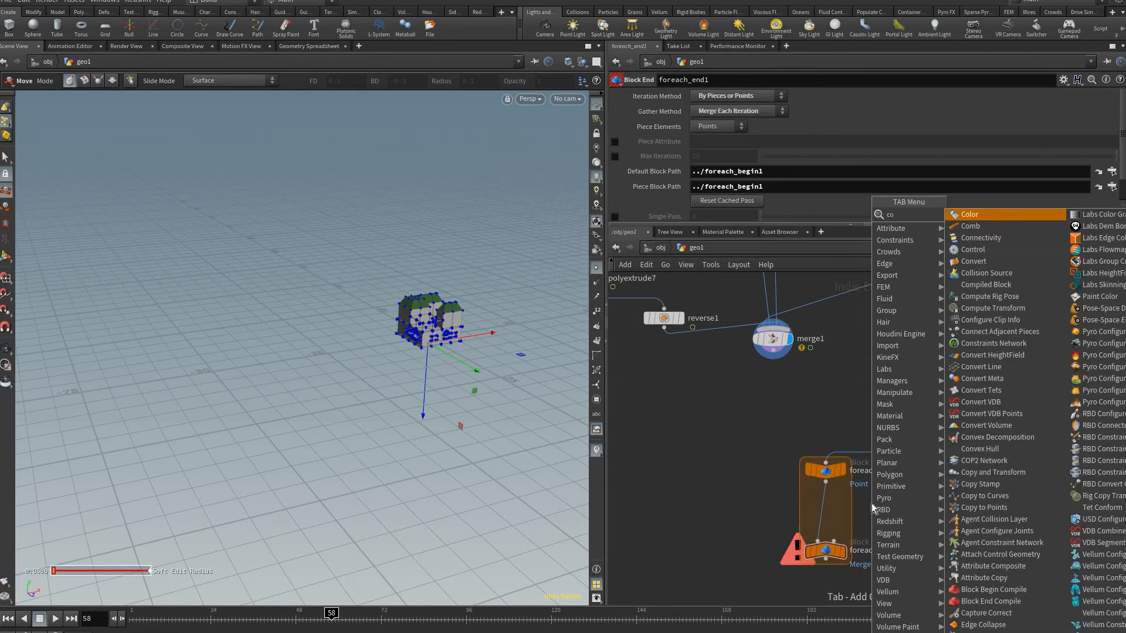
type("py to")
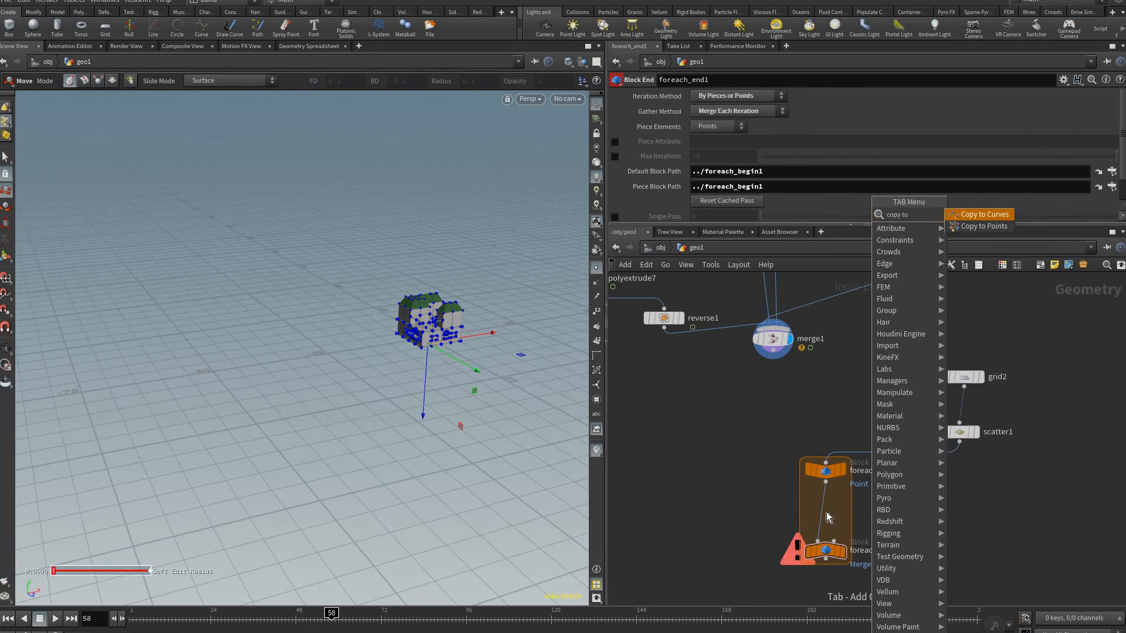
key("Down")
key("Return")
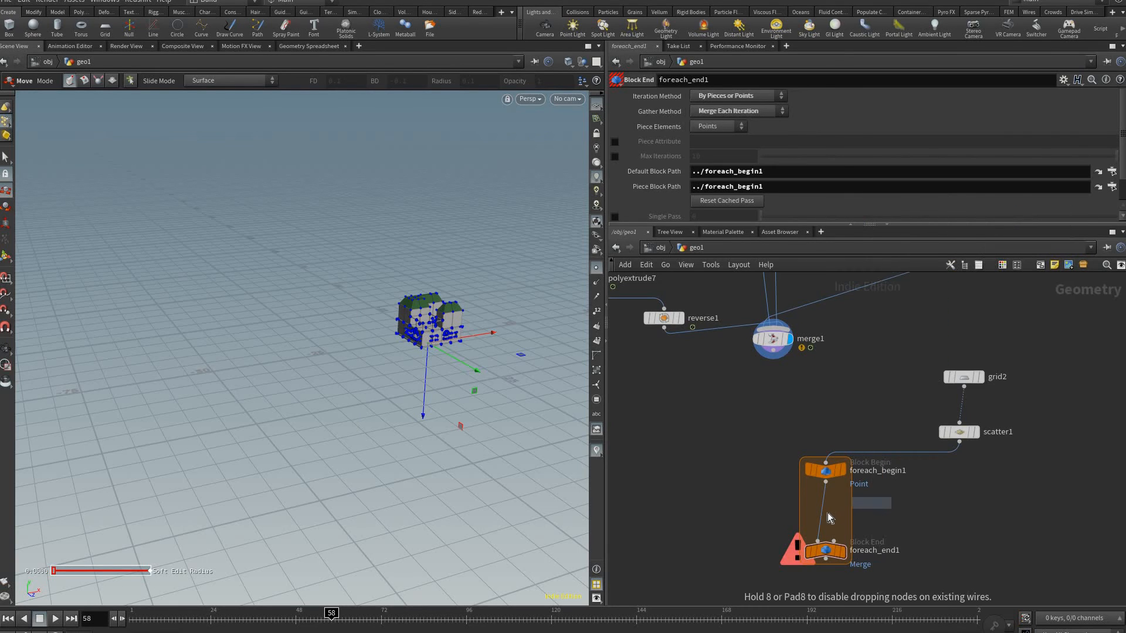
left_click(825, 524)
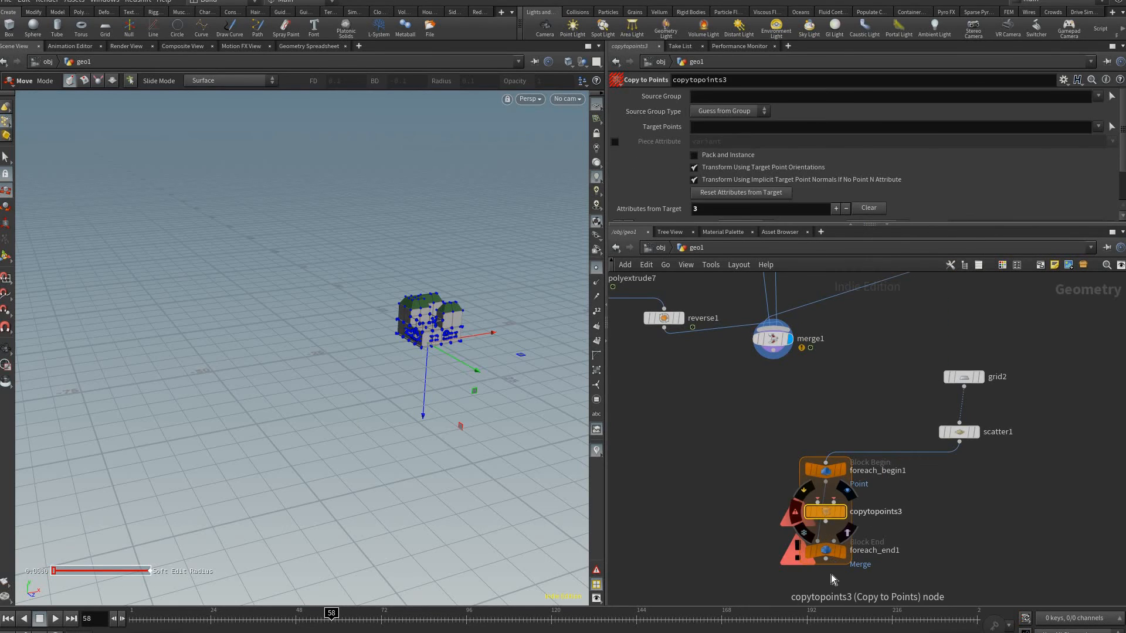
mouse_move(833, 513)
left_mouse_down()
mouse_move(817, 518)
mouse_move(826, 513)
left_mouse_up()
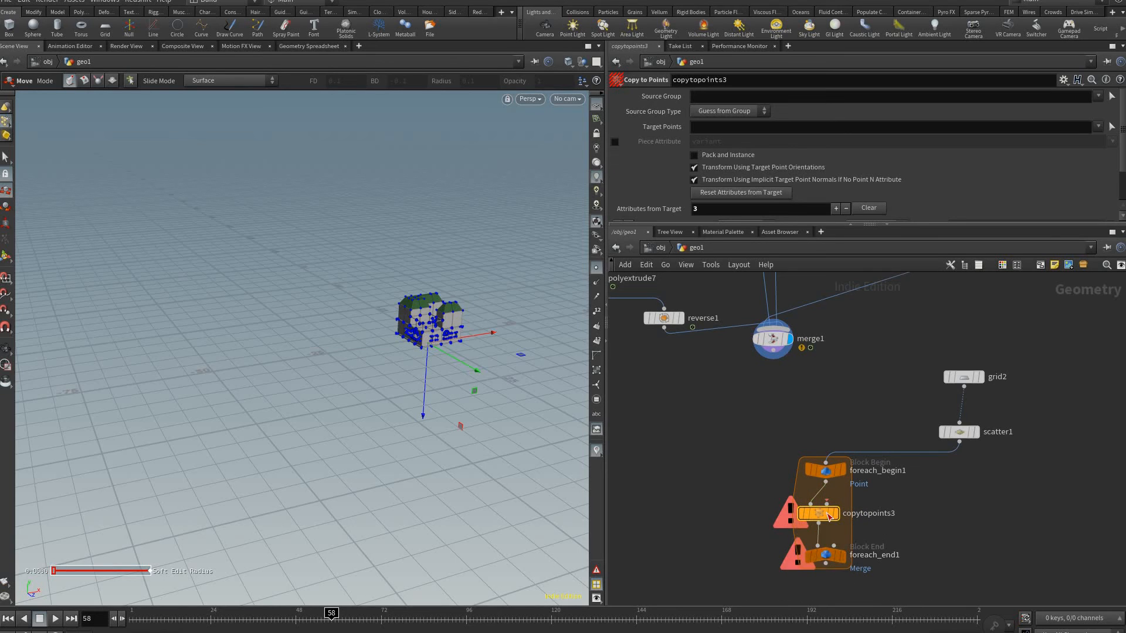
left_click_drag(827, 555, 827, 571)
left_click_drag(827, 516, 825, 525)
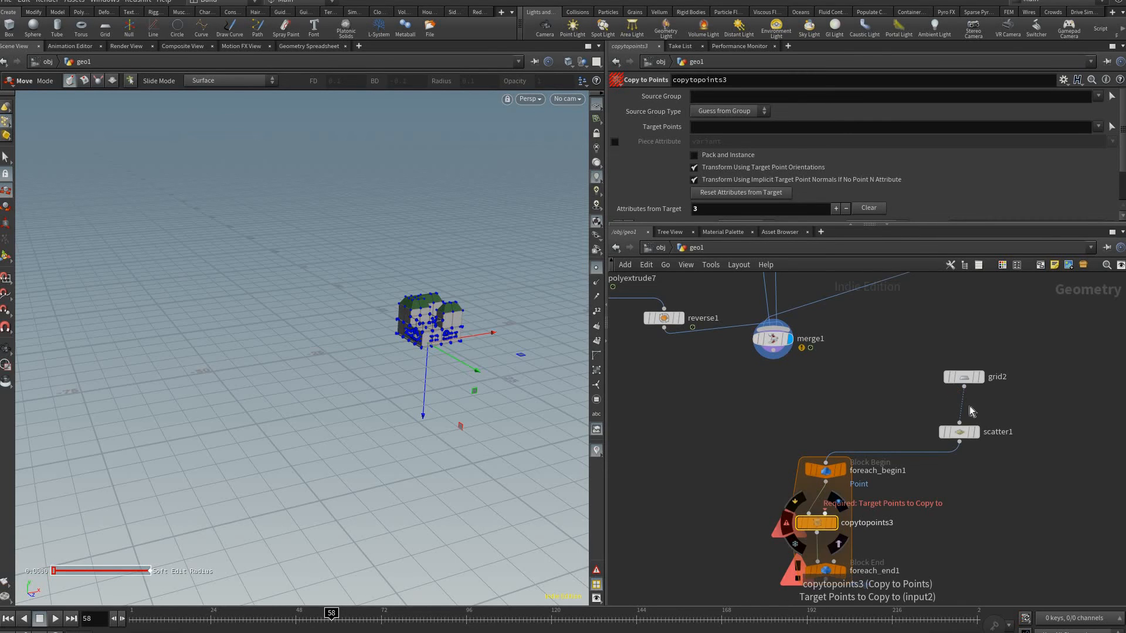
Step: Connect foreach_begin1 to copytopoints3's target points input and merge1 to its geometry input
left_click_drag(825, 482, 825, 516)
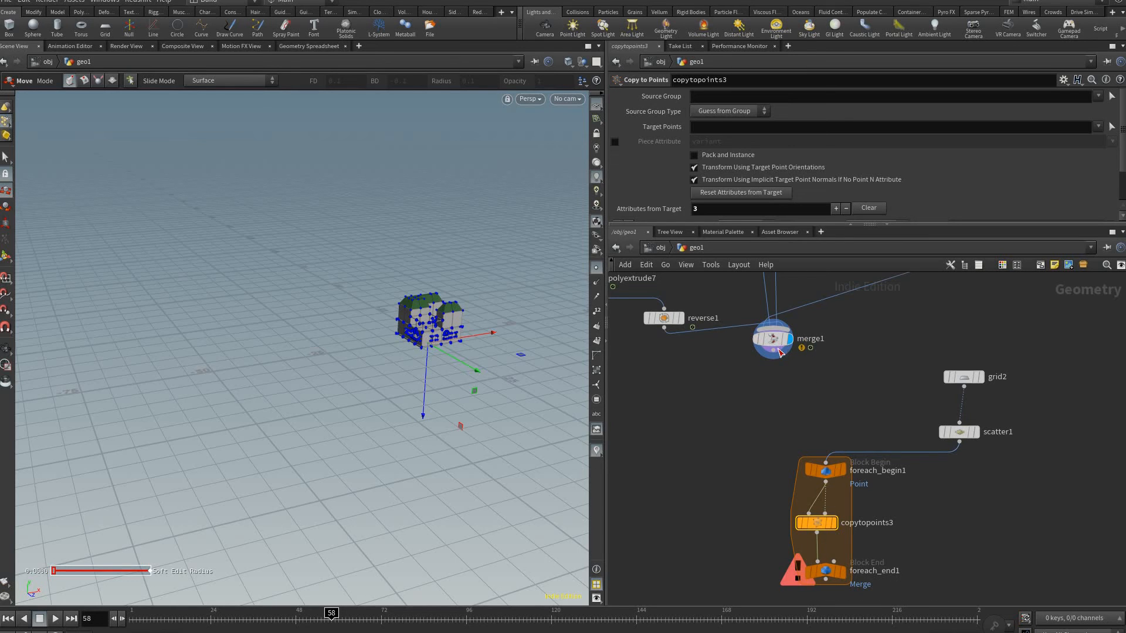
left_click(773, 339)
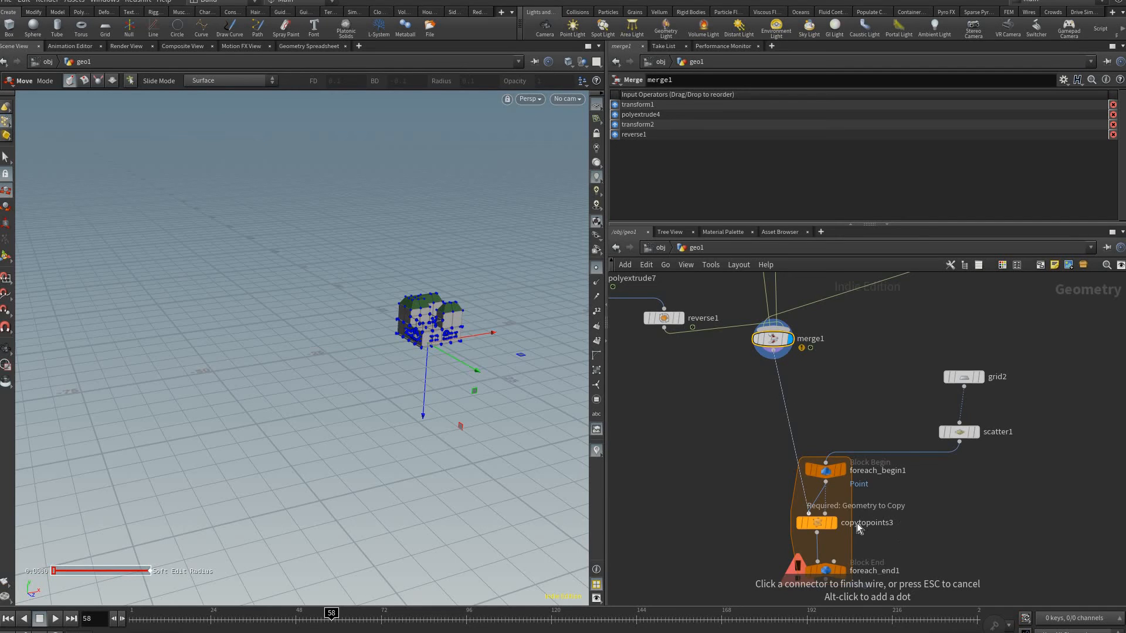
left_click(808, 514)
Step: Display foreach_end1 and hide the point markers to view the copied buildings from above
middle_click_drag(984, 344, 988, 290)
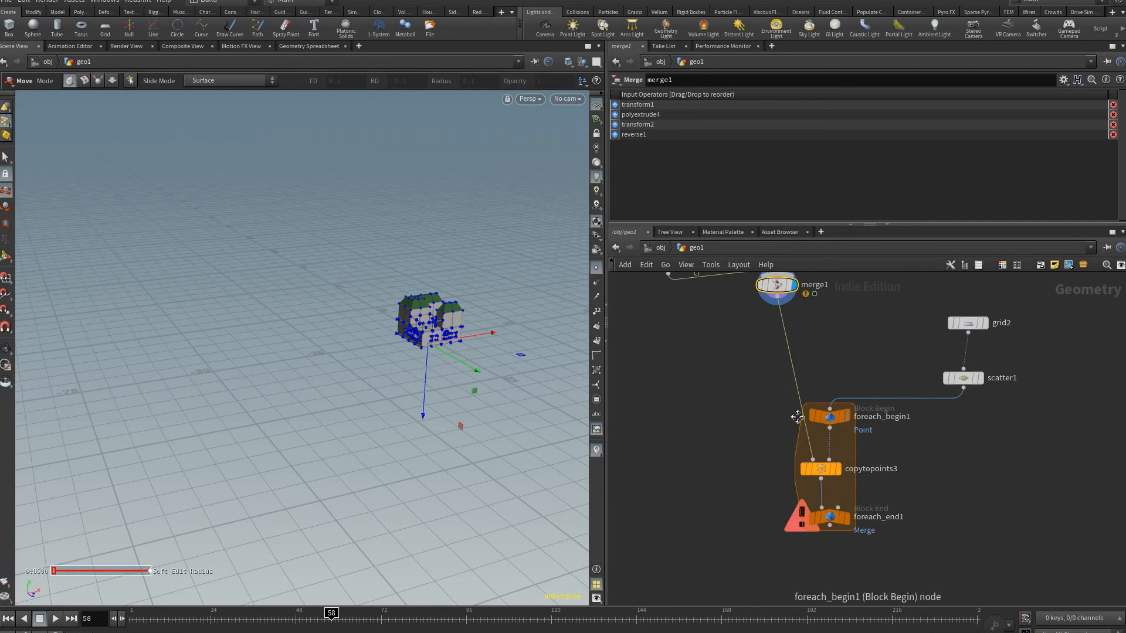
middle_click_drag(804, 323, 836, 448)
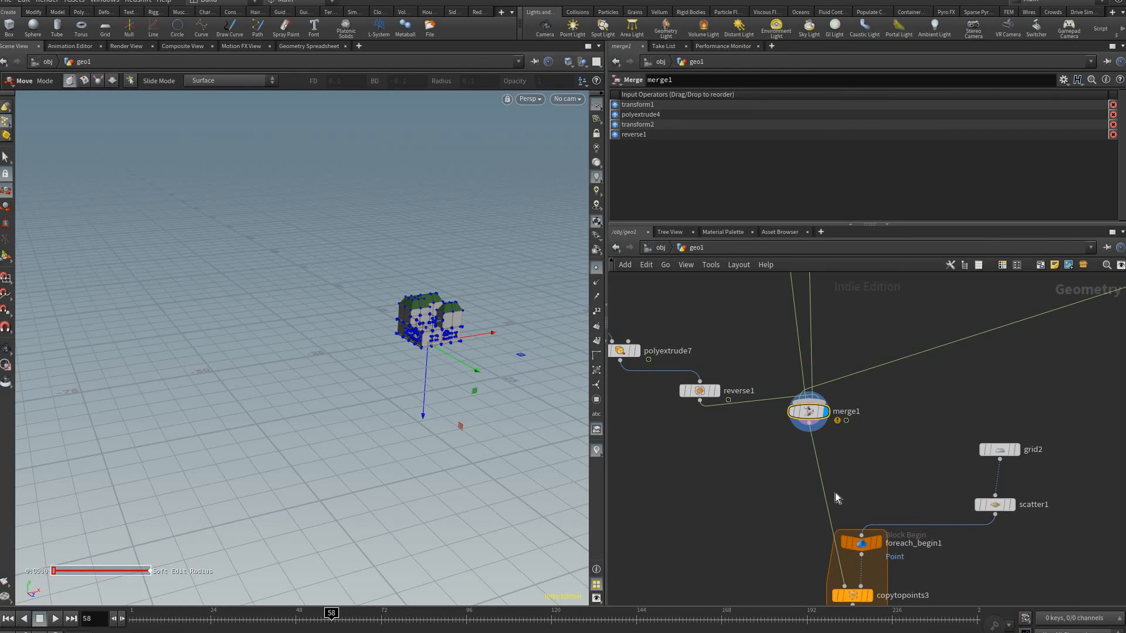
middle_click_drag(836, 495, 791, 347)
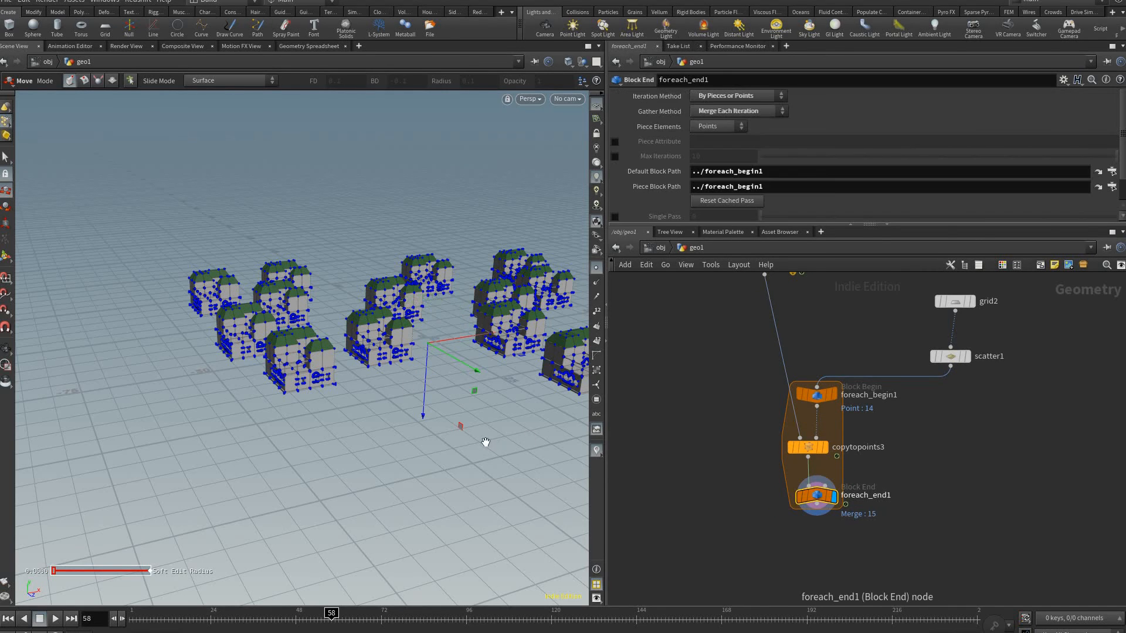
left_click_drag(500, 437, 447, 332)
left_click(596, 267)
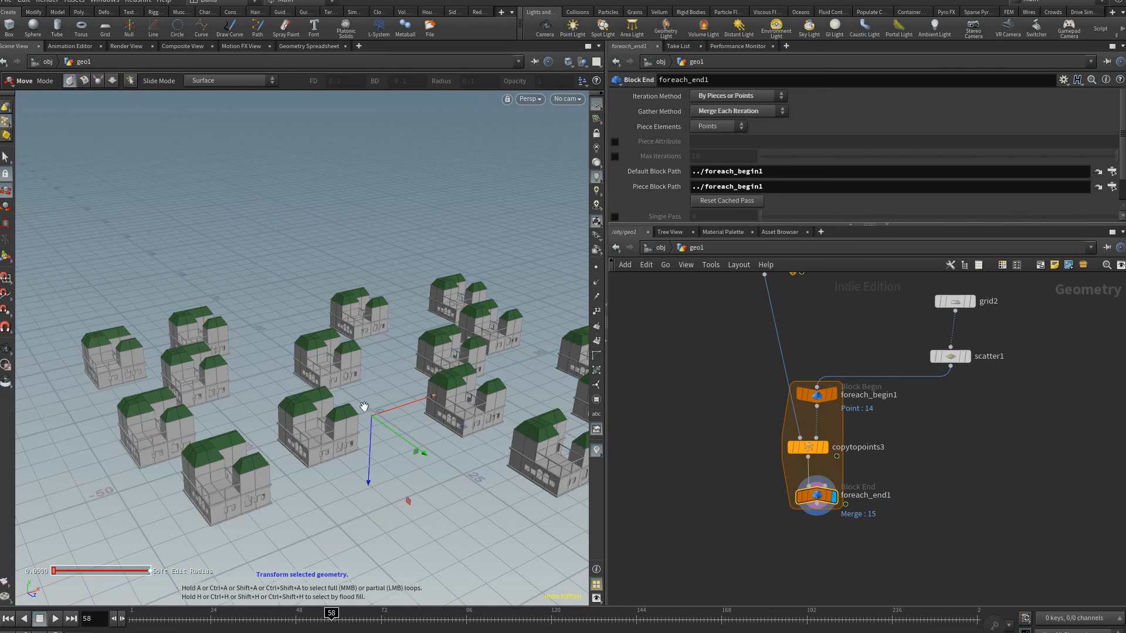
Step: Select sort1 and set the timeline to frame 2 to check how its frame-based seed affects the copied buildings
left_click_drag(248, 363, 458, 372, "alt")
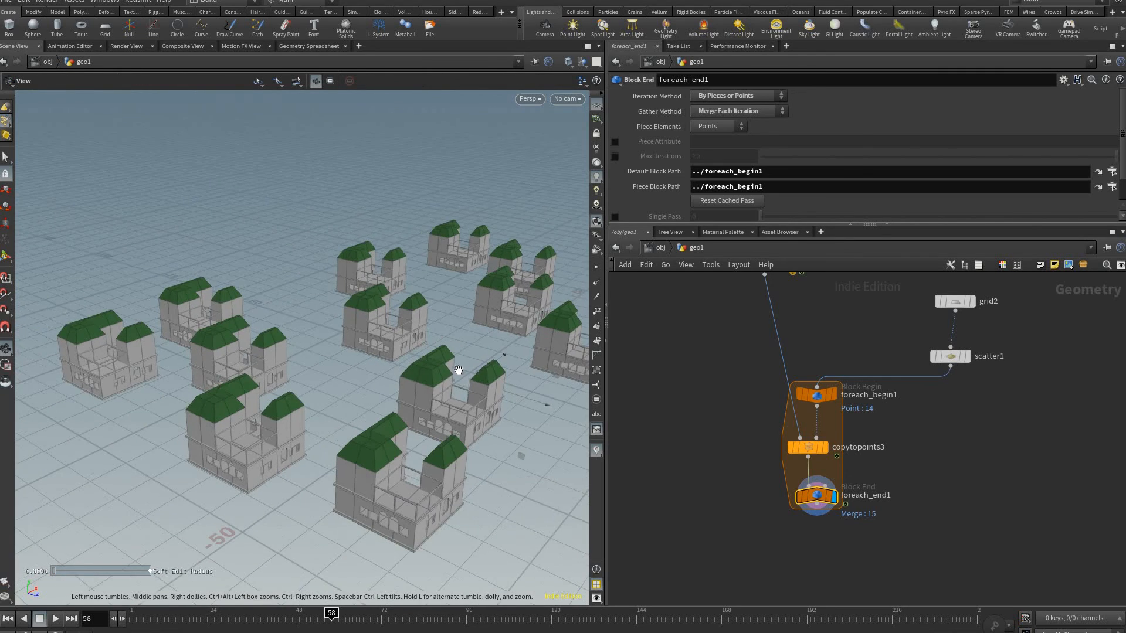
middle_click_drag(493, 366, 781, 392, "alt")
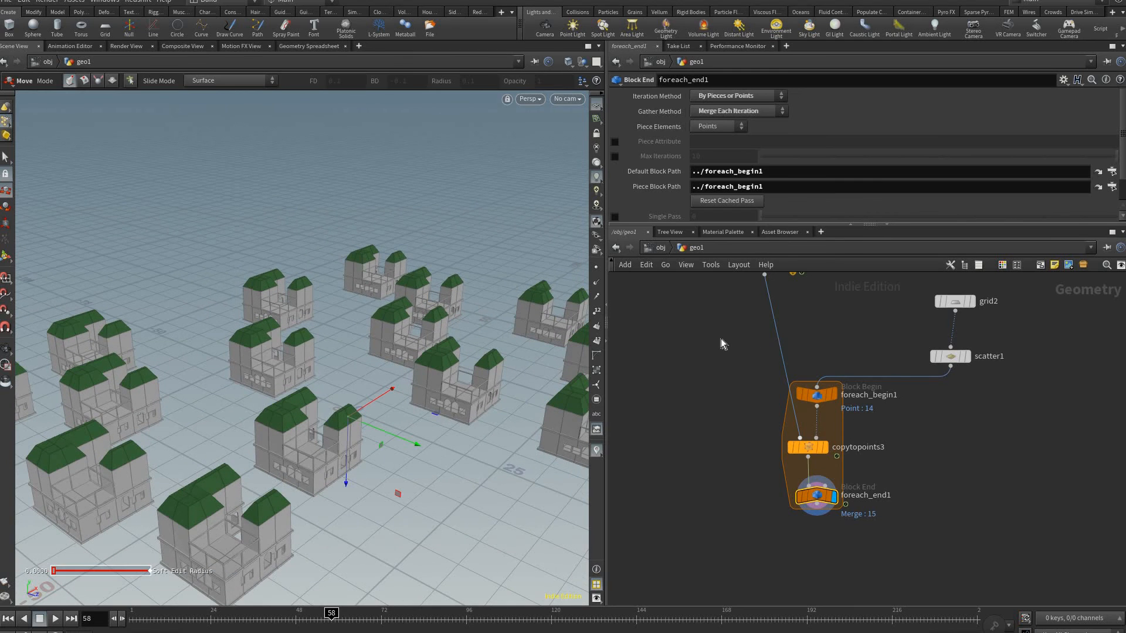
scroll(721, 337, "down", 5)
scroll(723, 334, "up", 8)
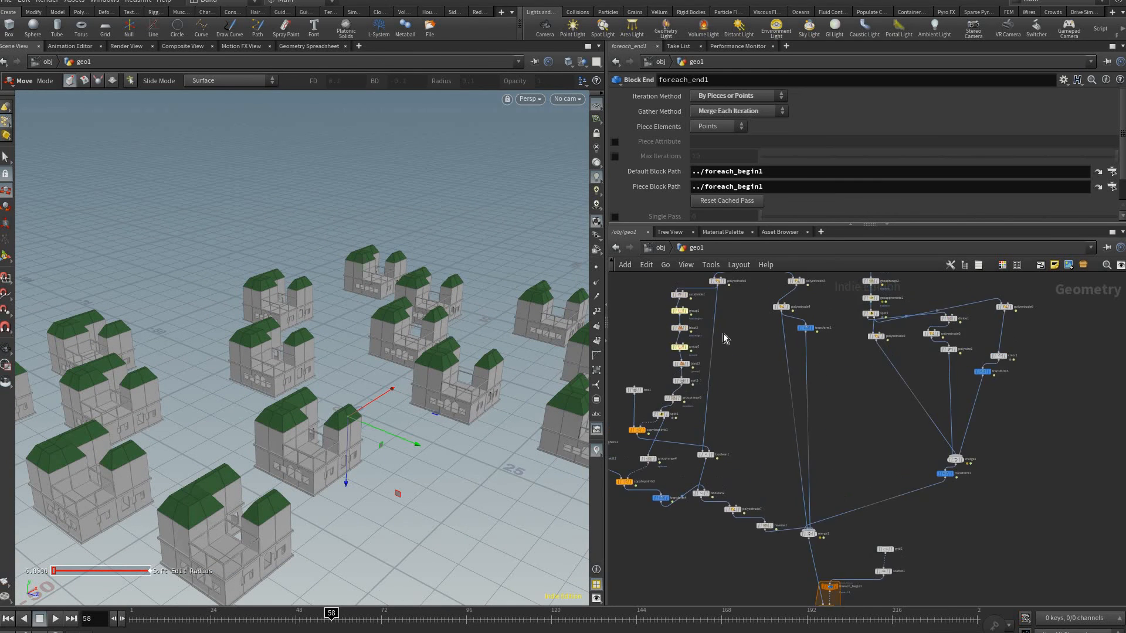
scroll(724, 333, "up", 3)
left_click(722, 332)
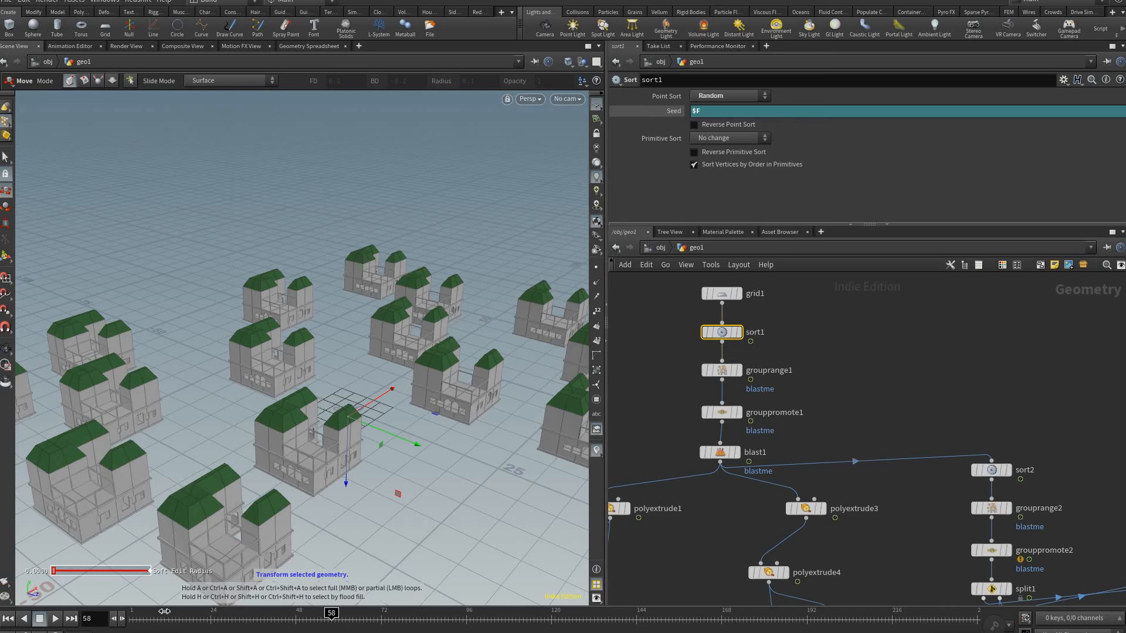
left_click(134, 614)
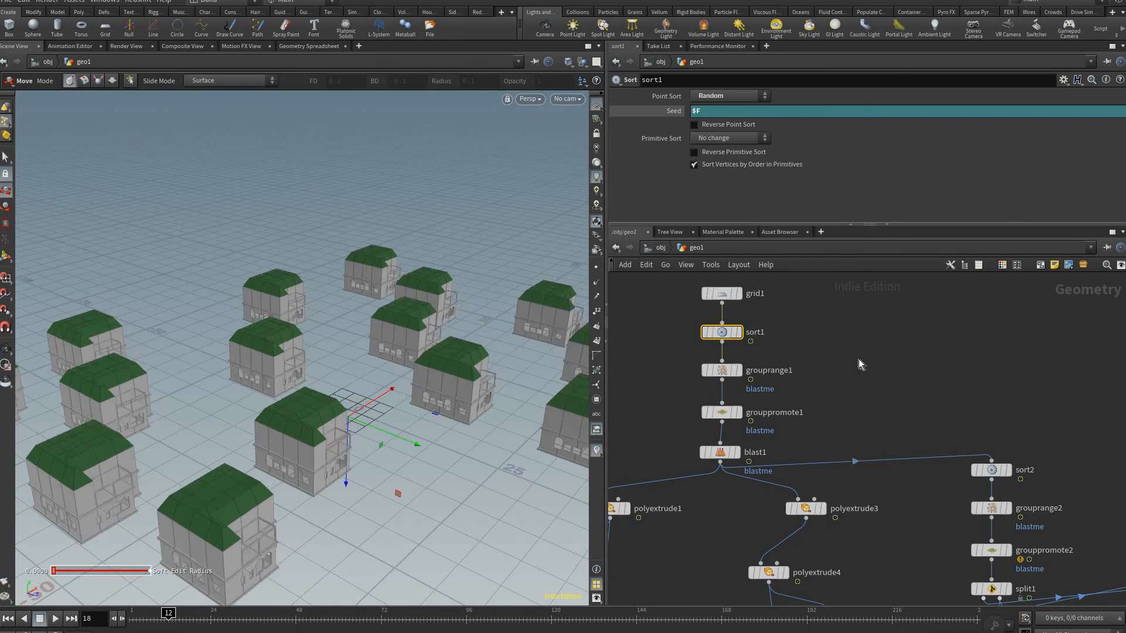
Step: Move copytopoints3 slightly lower inside the loop block and create a meta import node from foreach_begin1
middle_click_drag(790, 461, 762, 176)
scroll(817, 505, "down", 2)
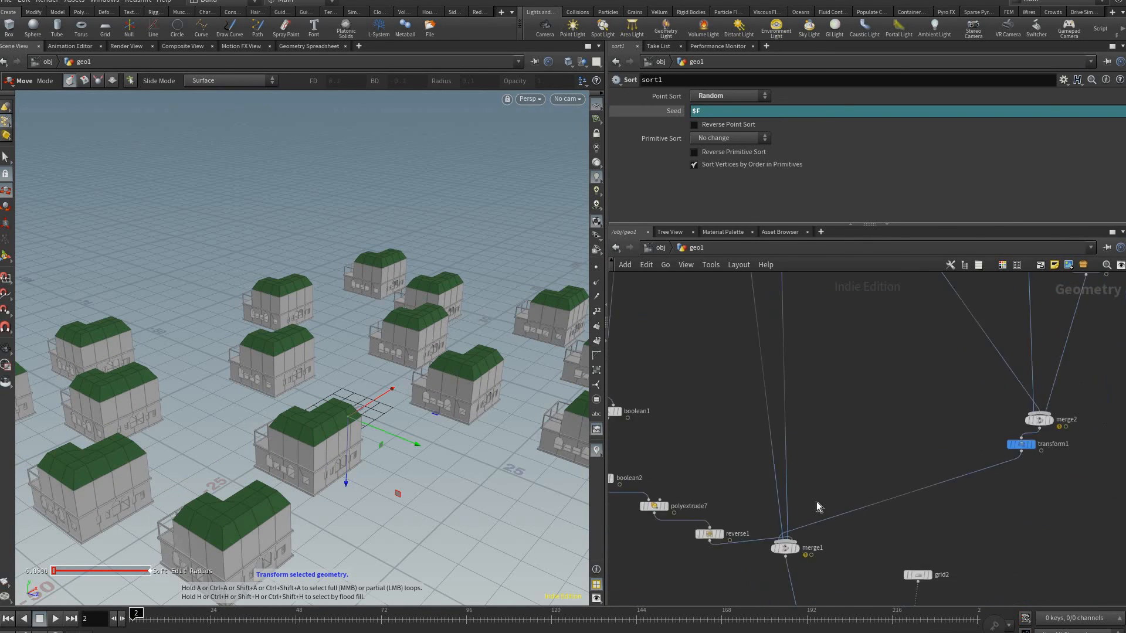
middle_click_drag(817, 505, 796, 319)
scroll(821, 511, "down", 1)
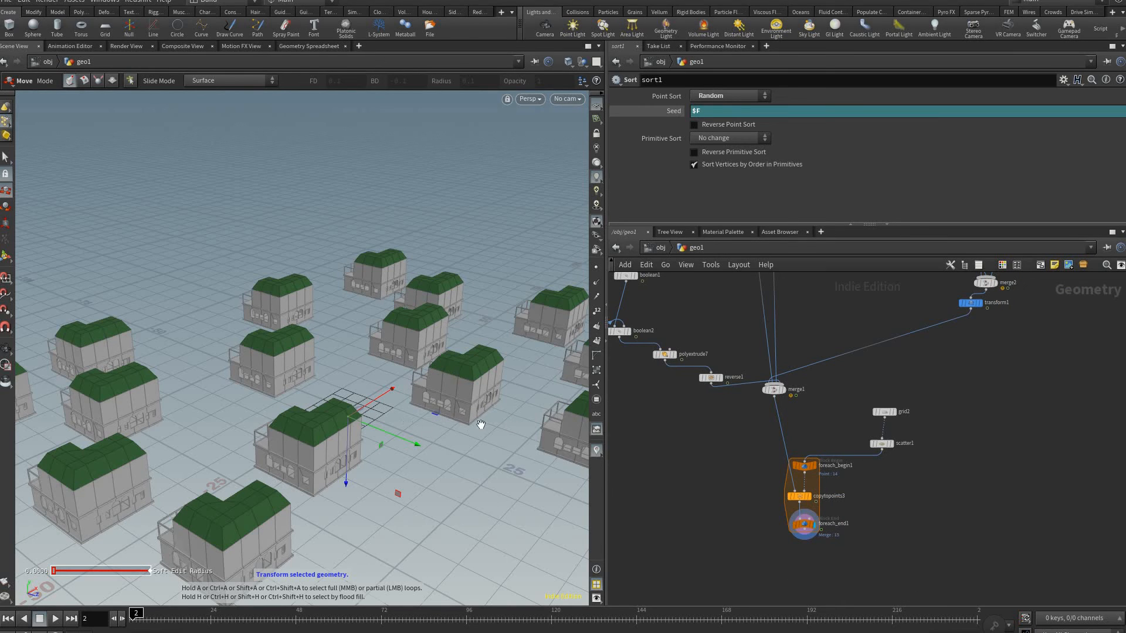
key("Escape")
left_click_drag(481, 424, 410, 405)
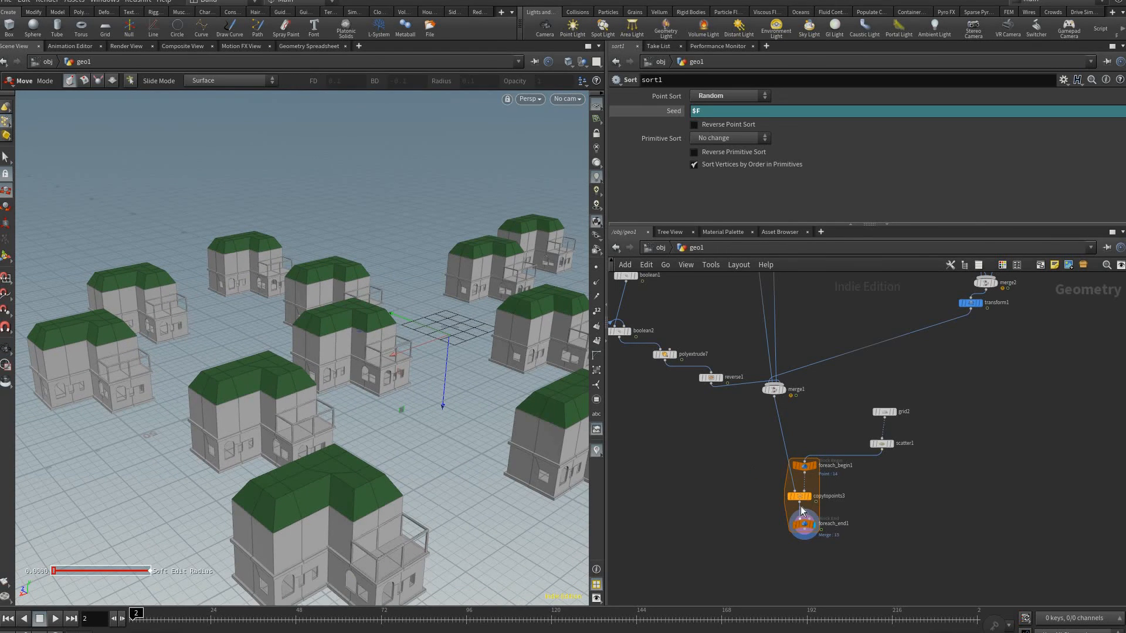
scroll(780, 502, "up", 5)
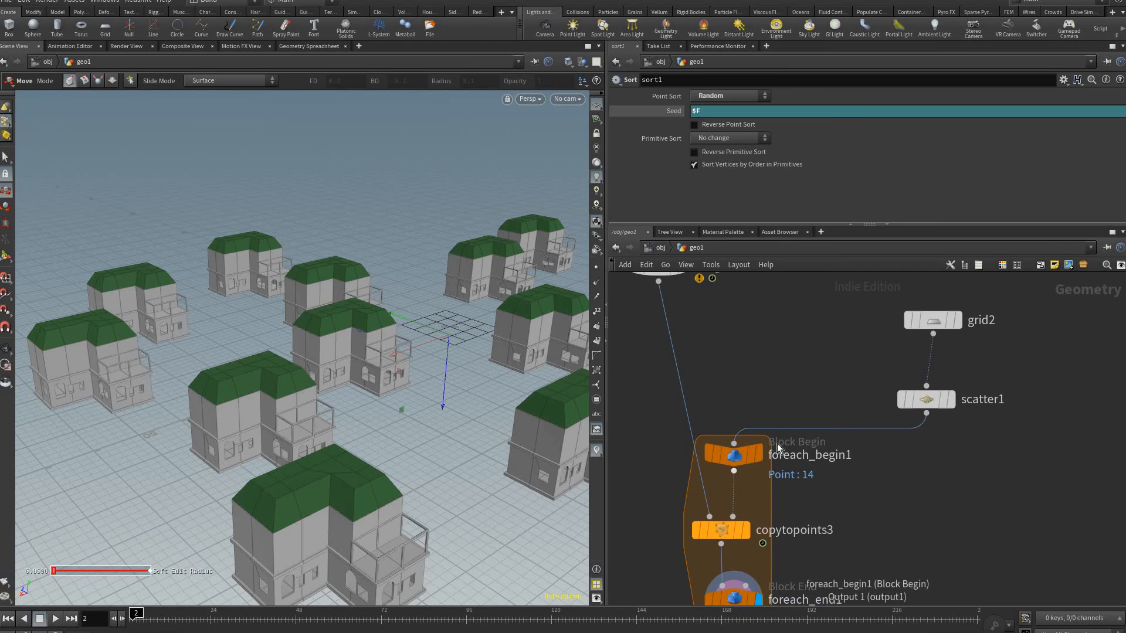
left_click_drag(786, 506, 786, 533)
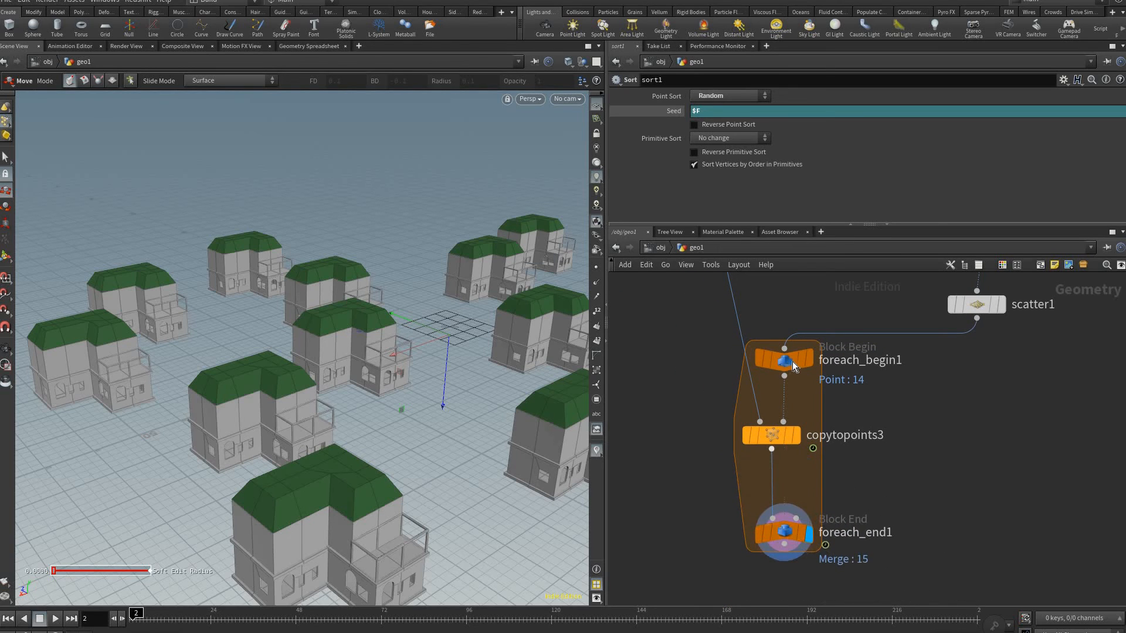
left_click_drag(773, 436, 772, 449)
left_click(784, 359)
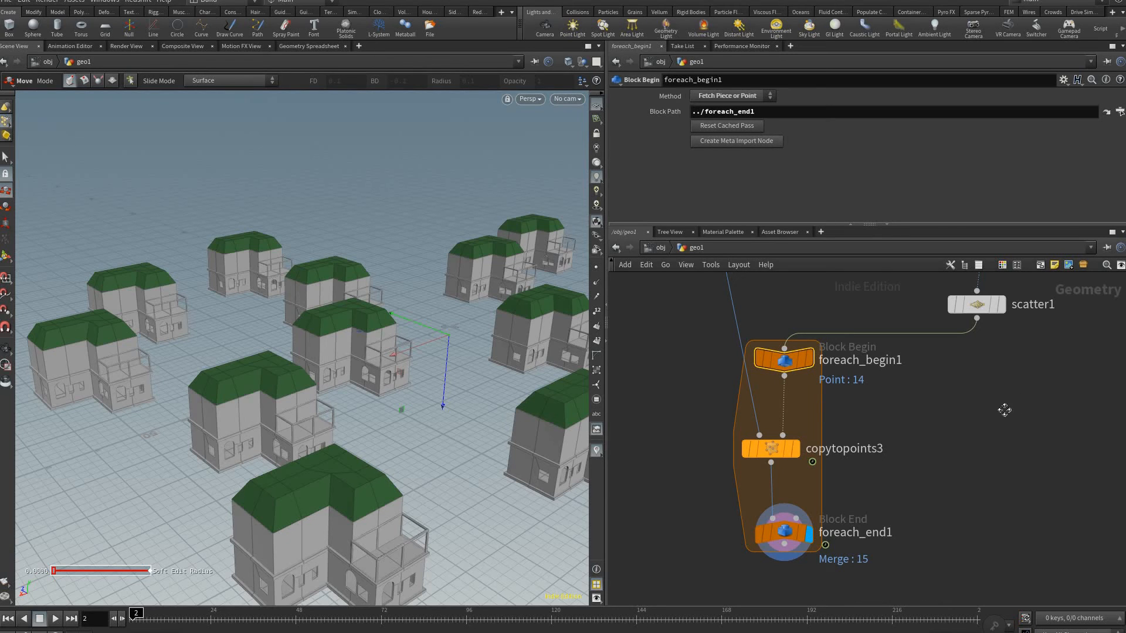
left_click(736, 141)
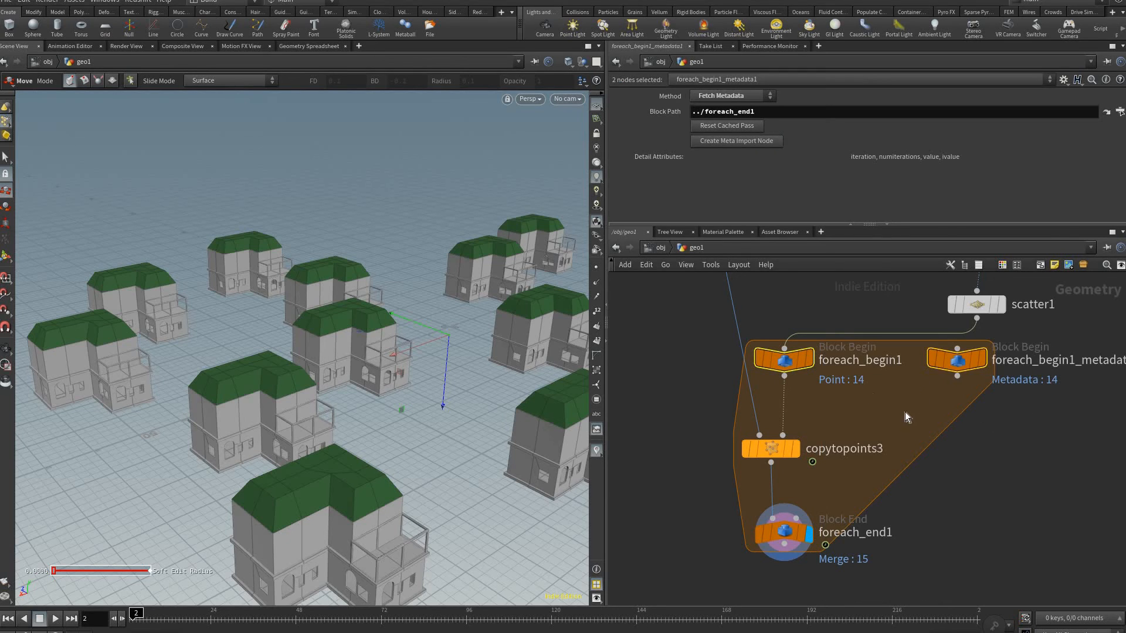
Step: Rename the loop's new metadata block begin node to AAAA
left_click(857, 386)
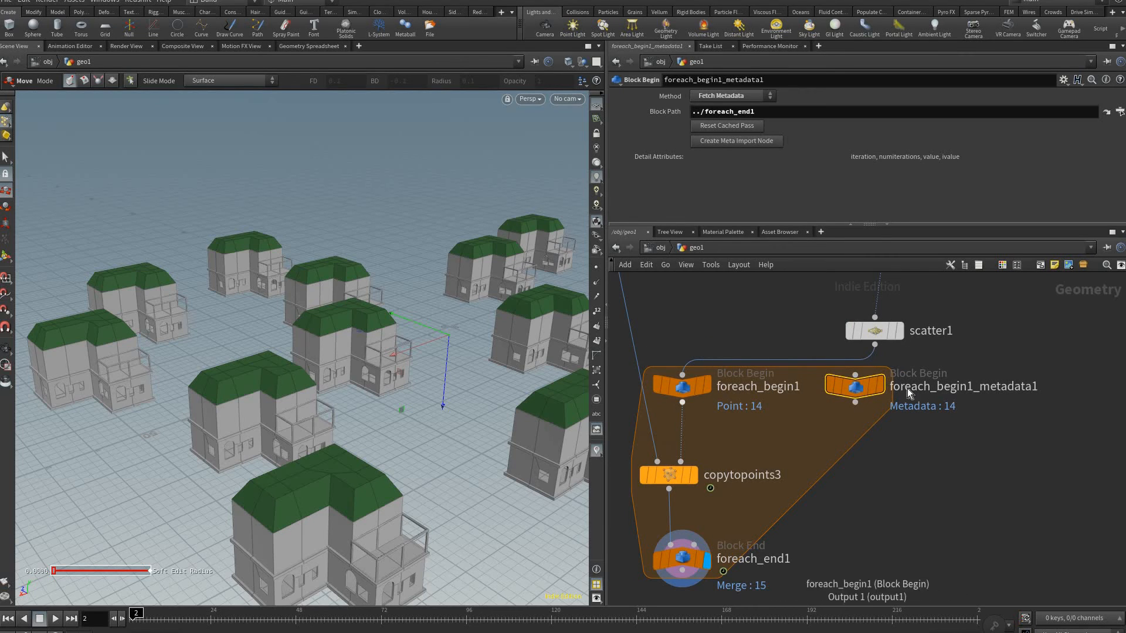
left_click(960, 382)
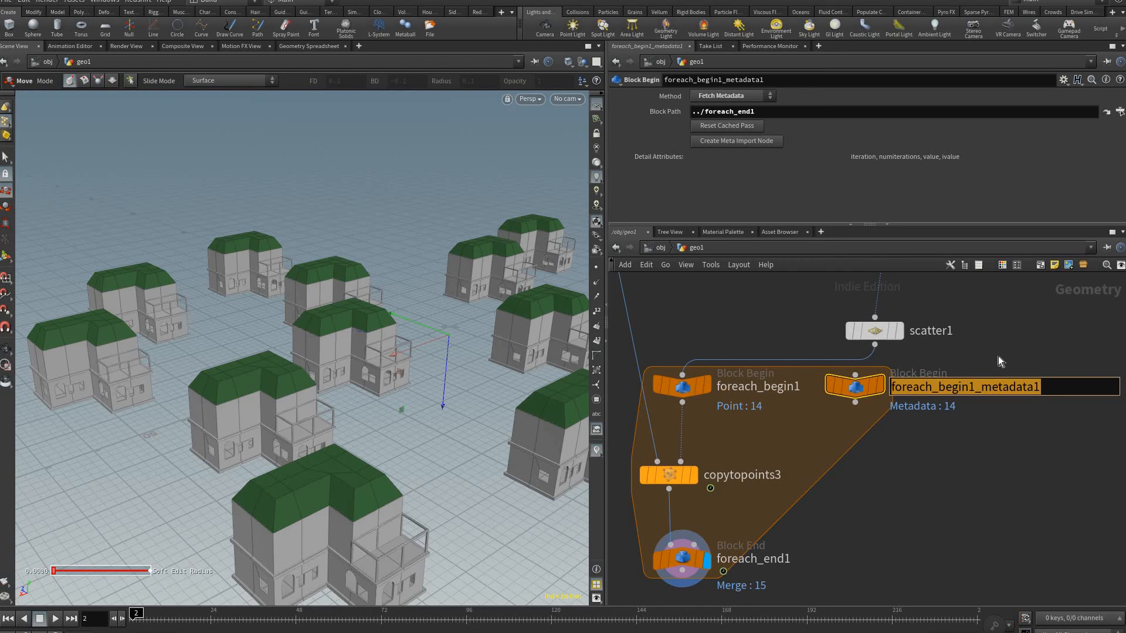
type("AAAA")
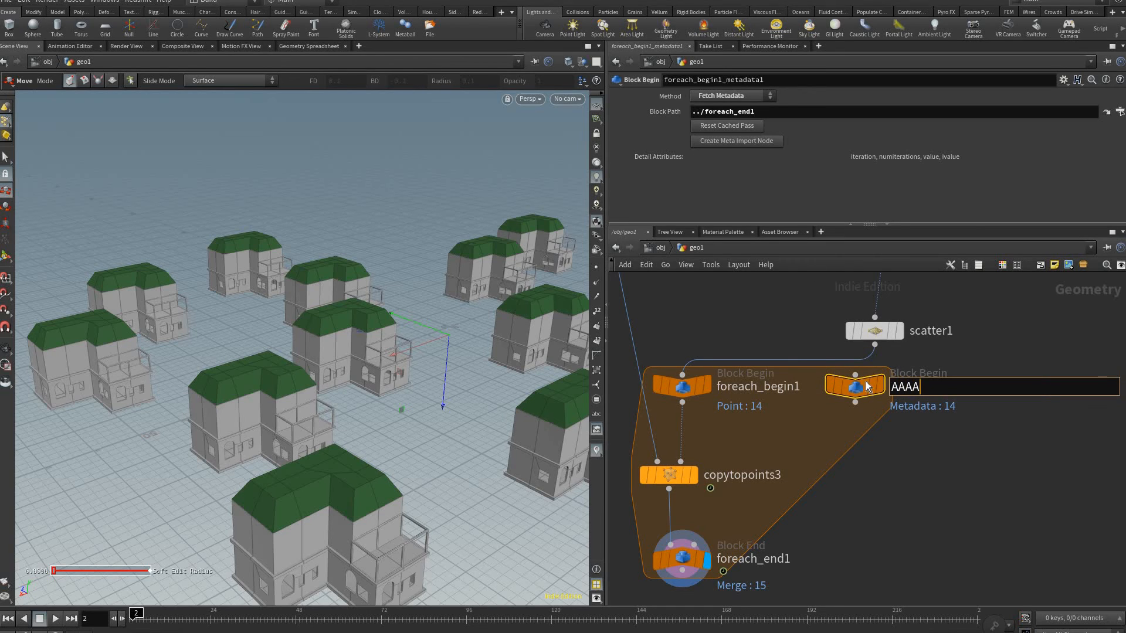
key("Return")
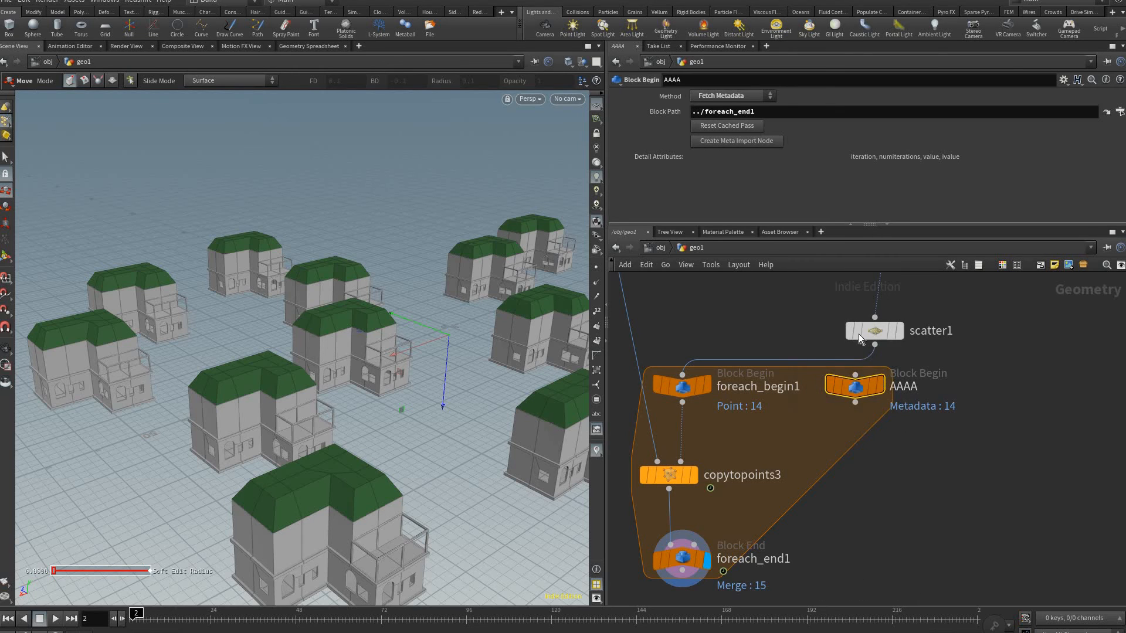
Step: Replace sort1's Seed with the start of a detail expression that references the metadata node, detail("../AAAA/"
scroll(868, 402, "down", 3)
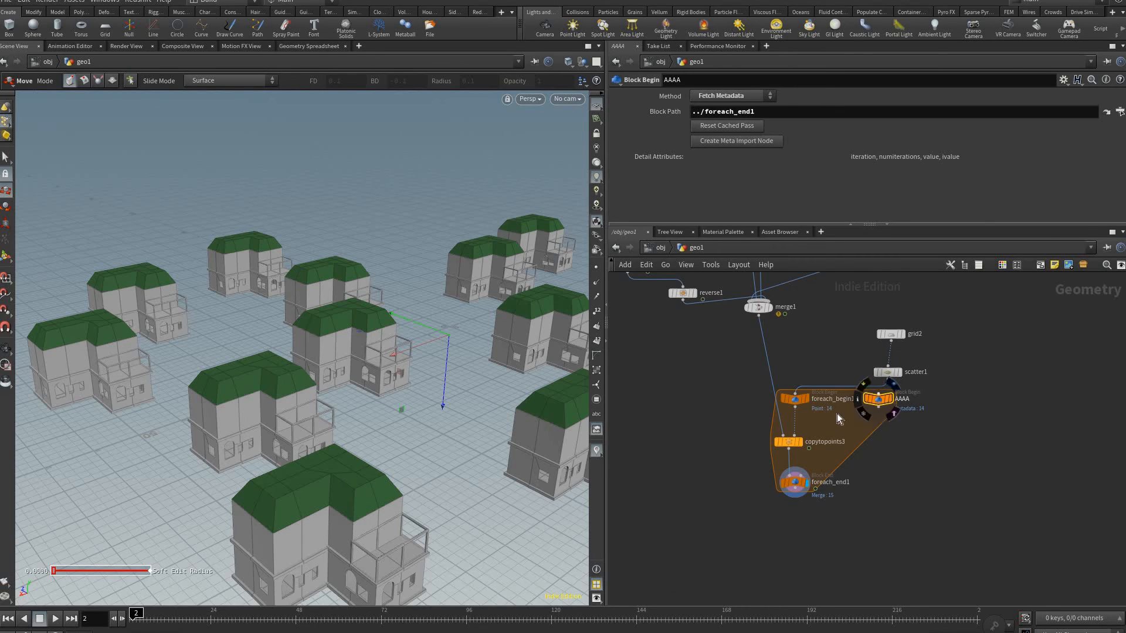
middle_click_drag(849, 389, 853, 406)
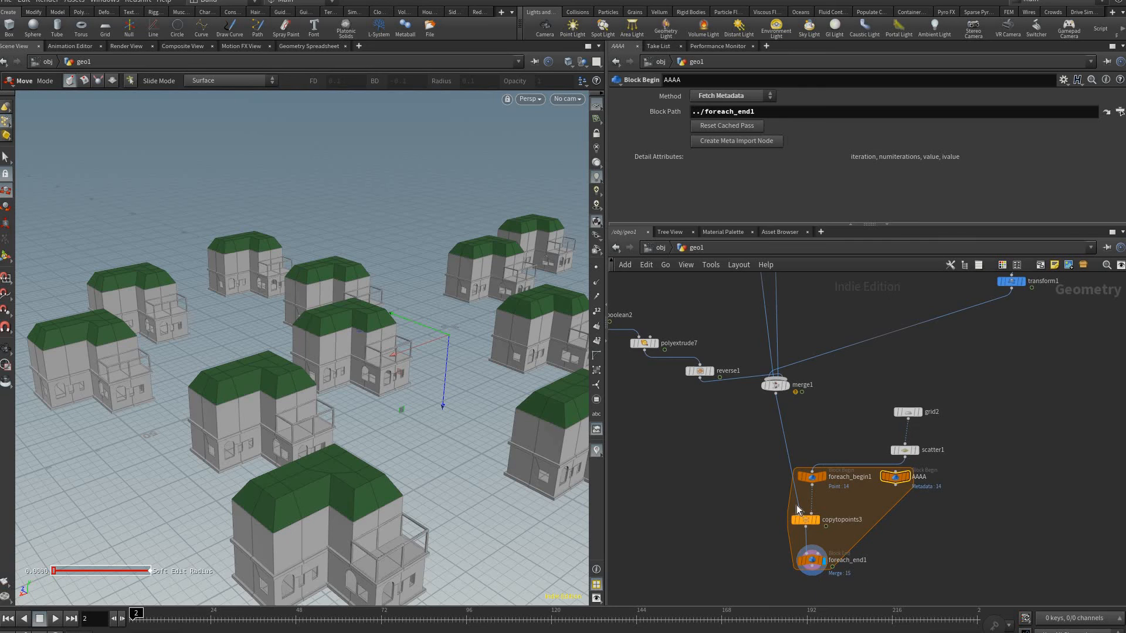
middle_click_drag(916, 421, 868, 487)
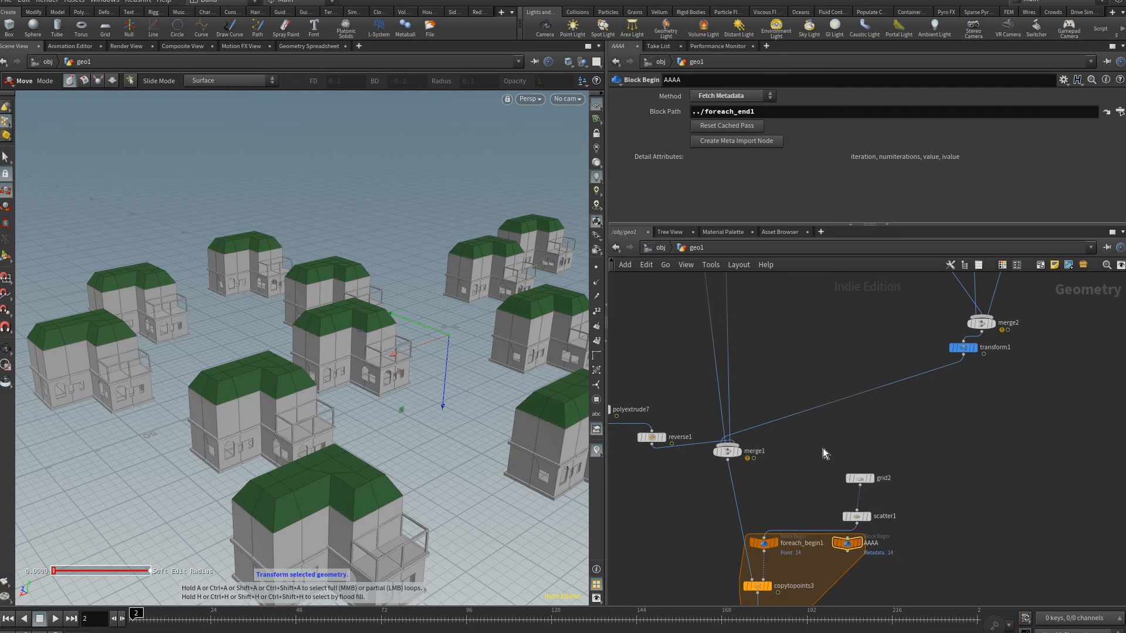
scroll(866, 572, "up", 8)
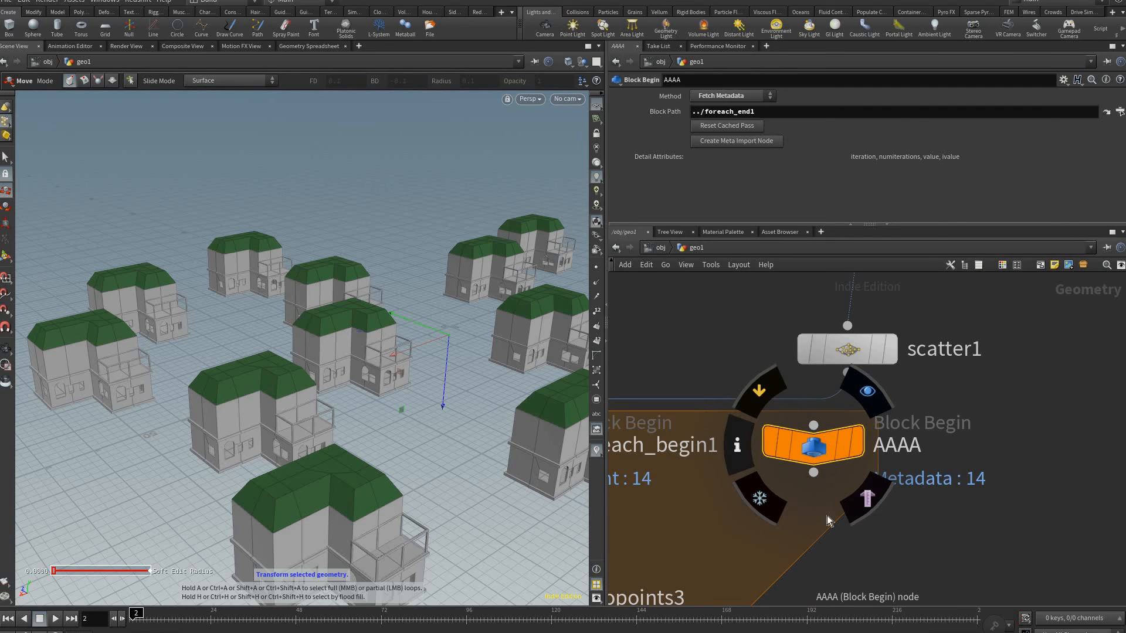
scroll(827, 521, "down", 6)
middle_click_drag(837, 293, 898, 493)
middle_click_drag(727, 281, 780, 545)
middle_click_drag(736, 287, 762, 422)
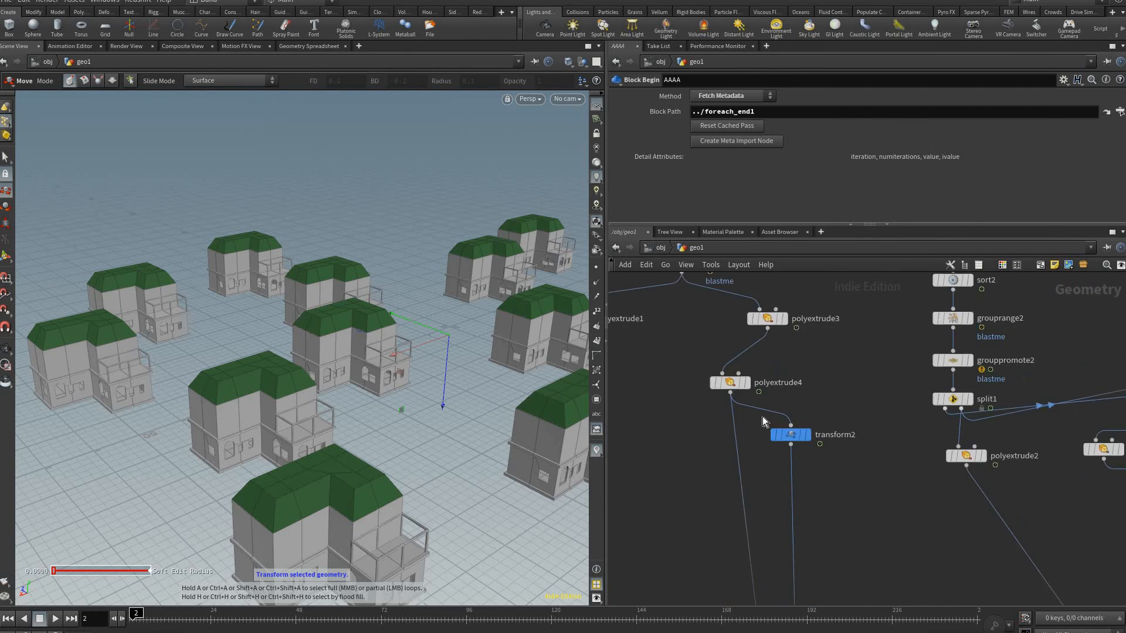
middle_click_drag(717, 288, 798, 549)
scroll(782, 405, "up", 3)
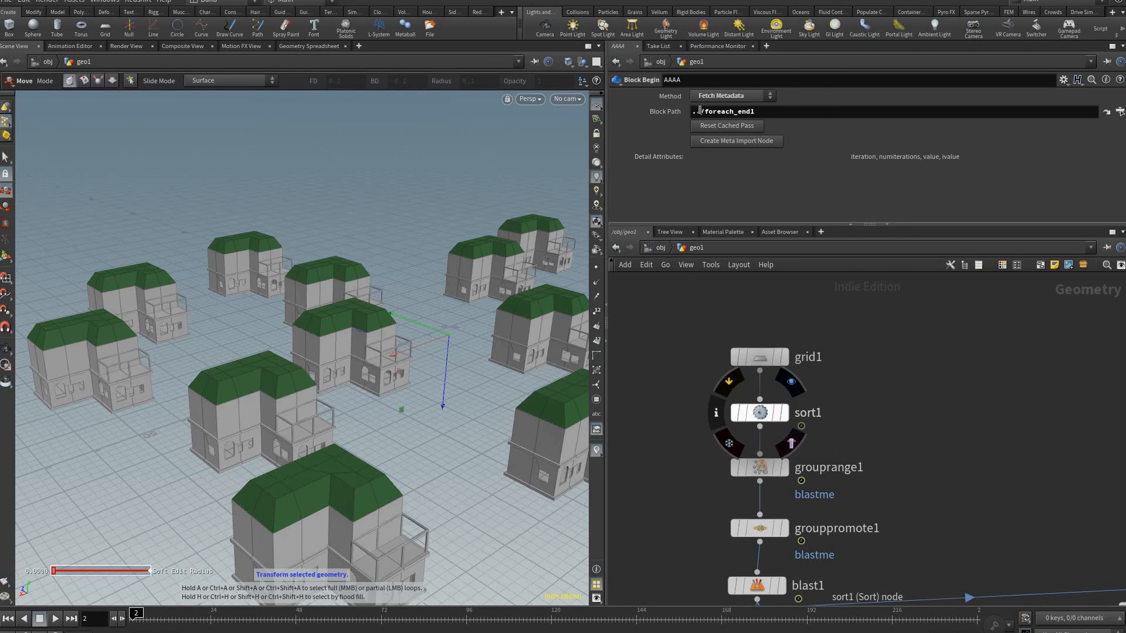
left_click(760, 412)
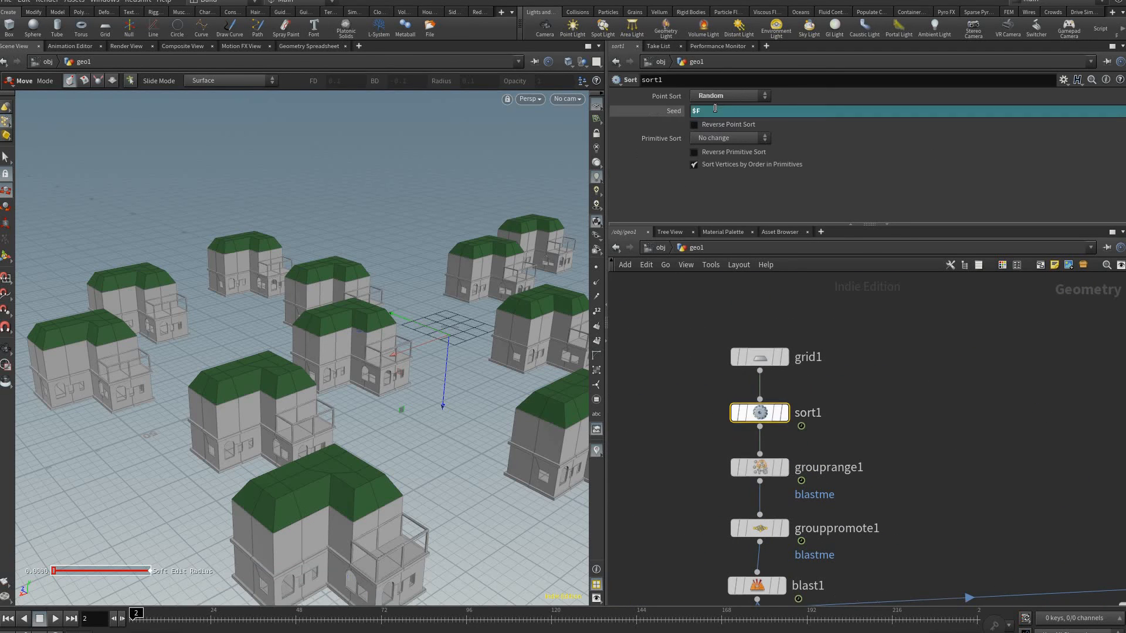
left_click(822, 112)
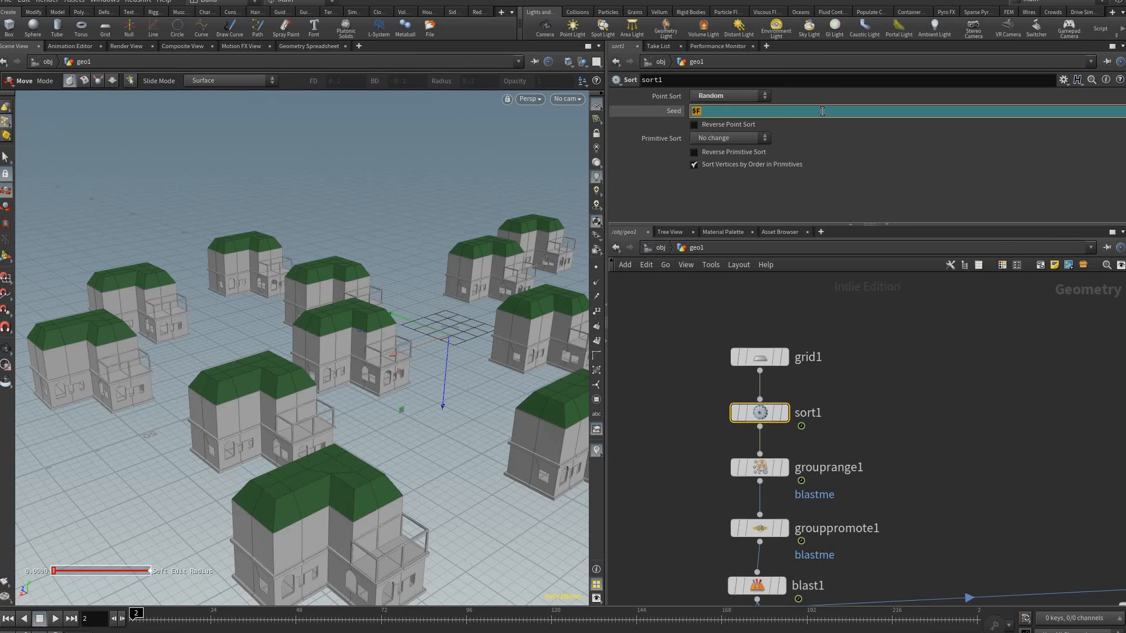
type("detail(")
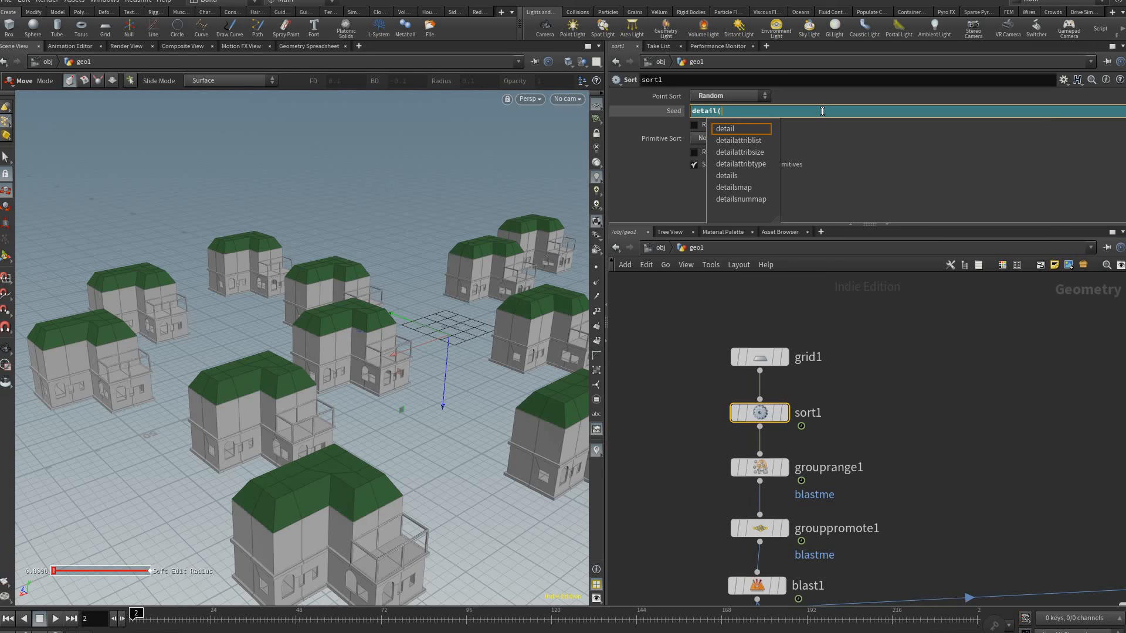
type("\"../")
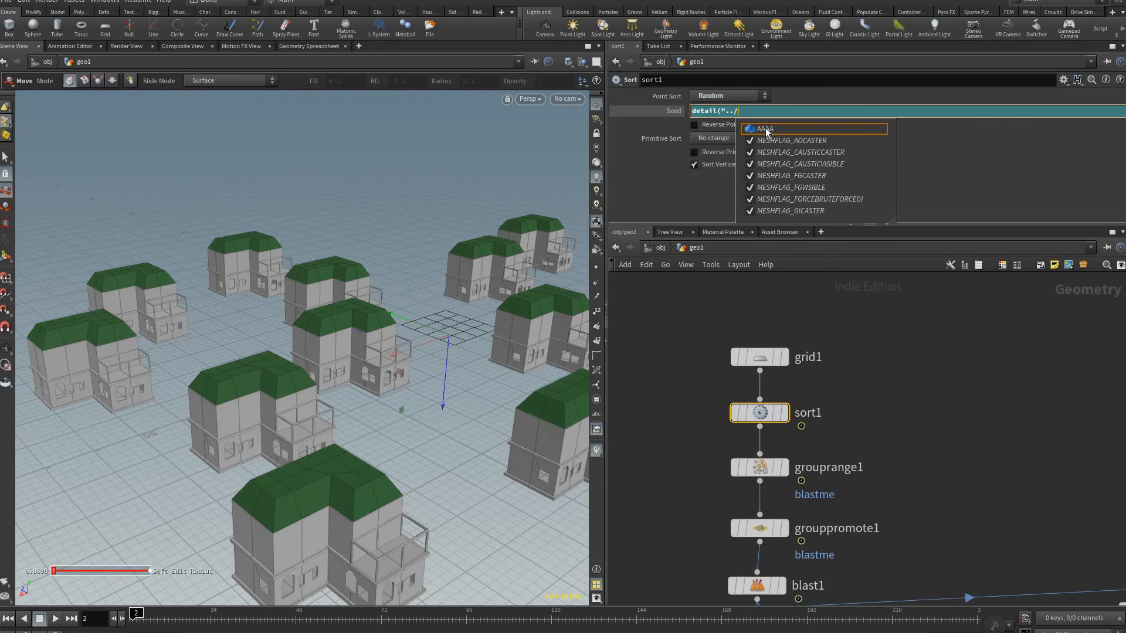
left_click(766, 128)
key("Return")
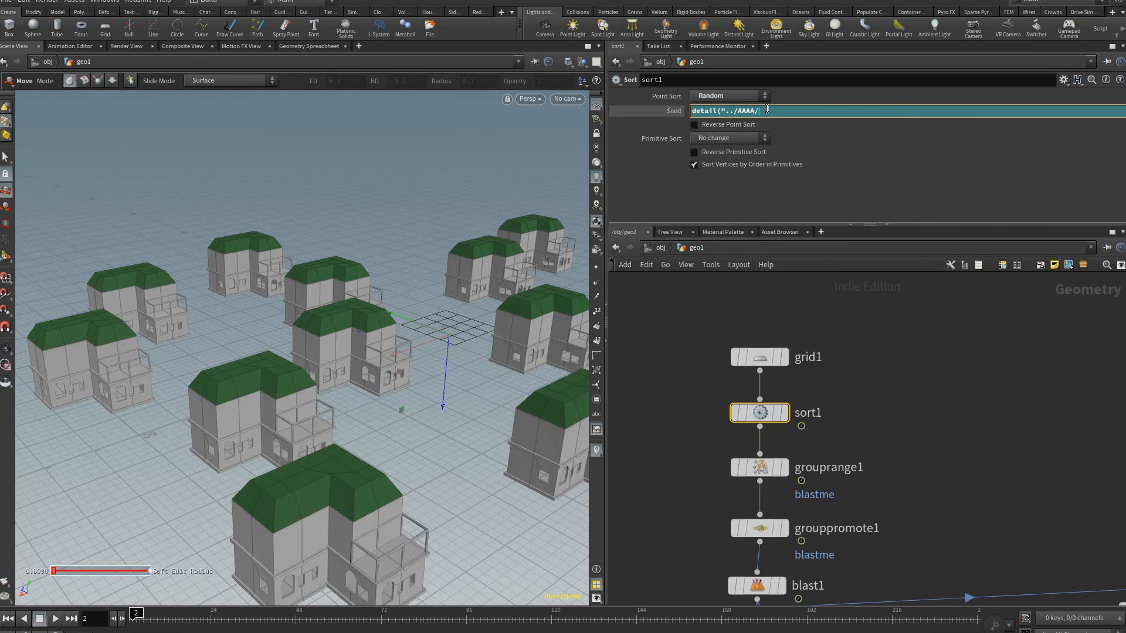
type("/")
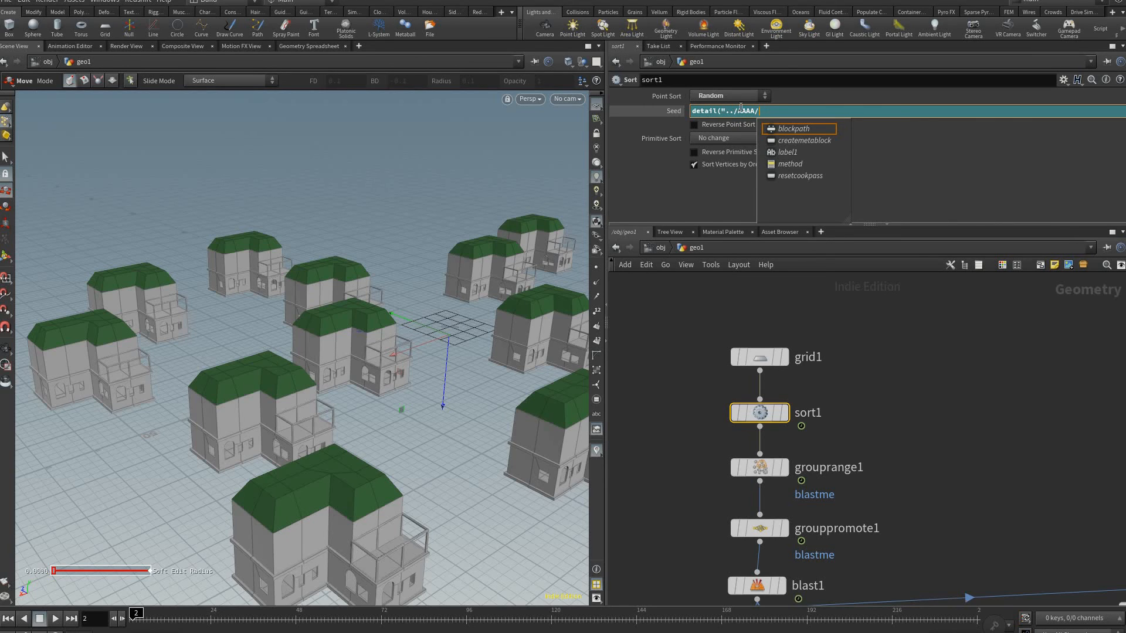
type("\"")
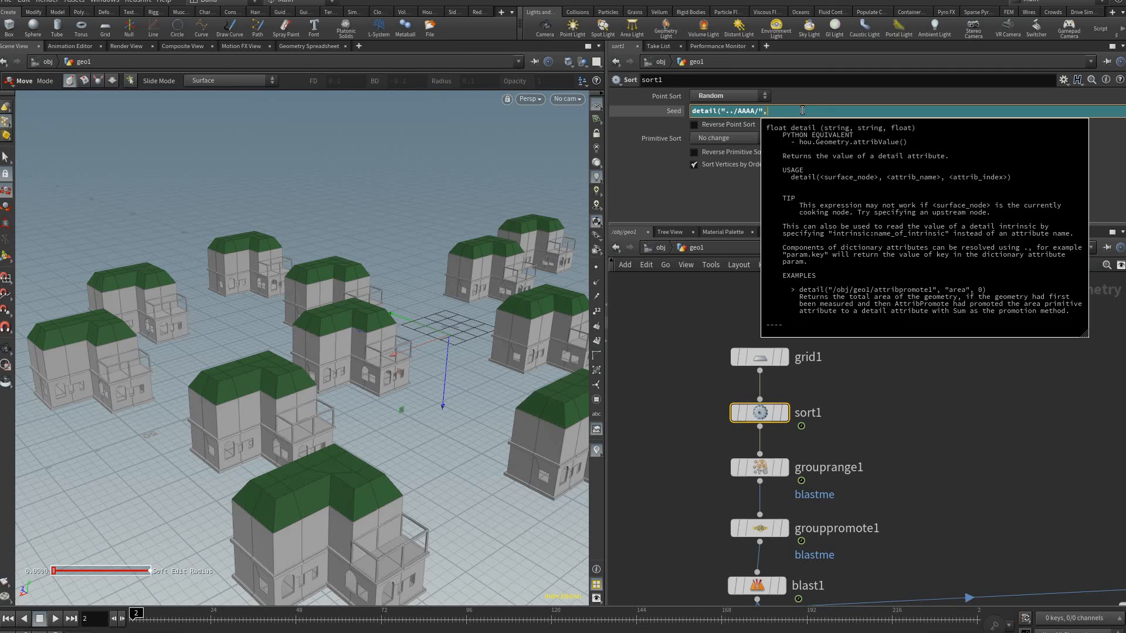
Step: Complete sort1's Seed expression with the iteration attribute and index 0, as detail("../AAAA/", iteration,0)
type(", inte")
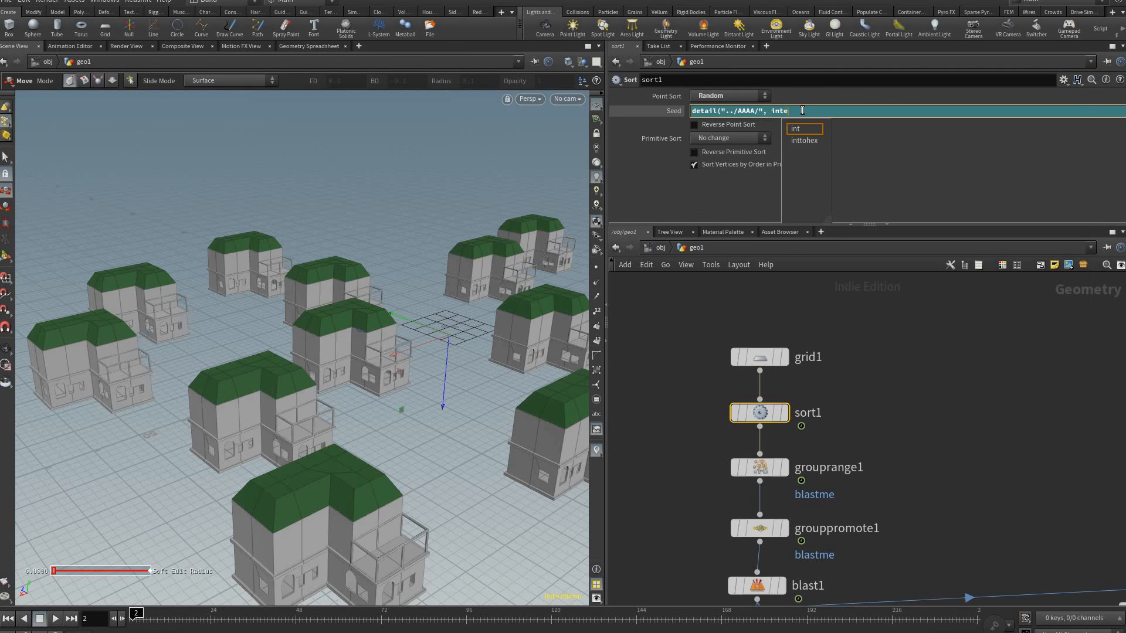
type("rat")
key("BackSpace")
key("BackSpace")
key("BackSpace")
key("BackSpace")
key("BackSpace")
key("BackSpace")
type("terati")
left_click(697, 386)
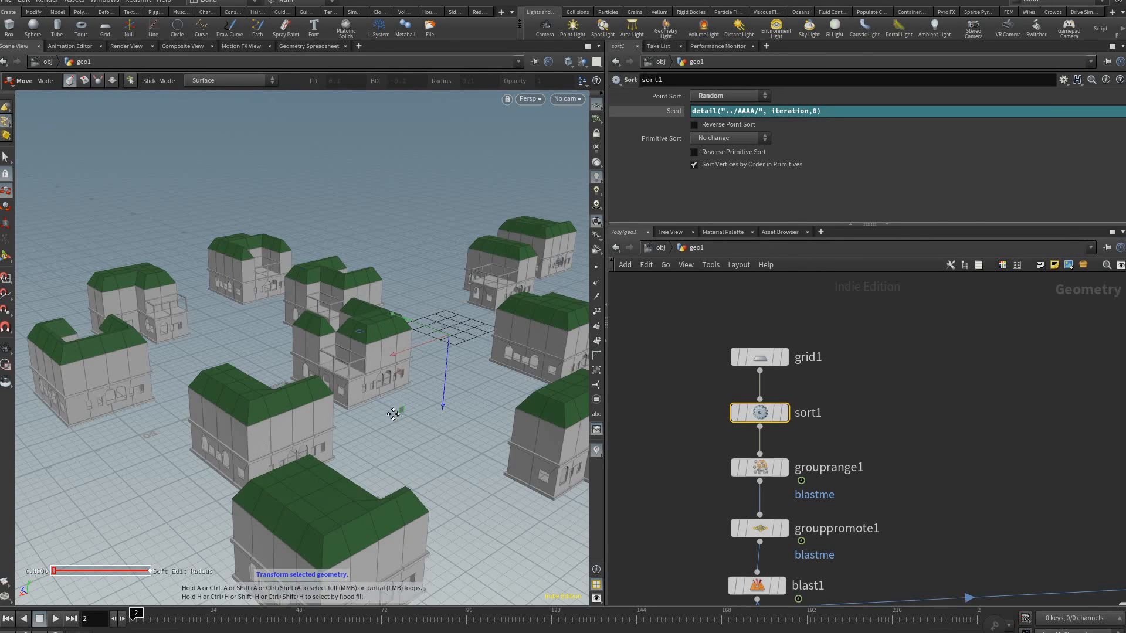
left_click(768, 418)
Step: Examine the copied buildings from several sides and distances to compare their shapes across the town
middle_click_drag(528, 412, 500, 424, "alt")
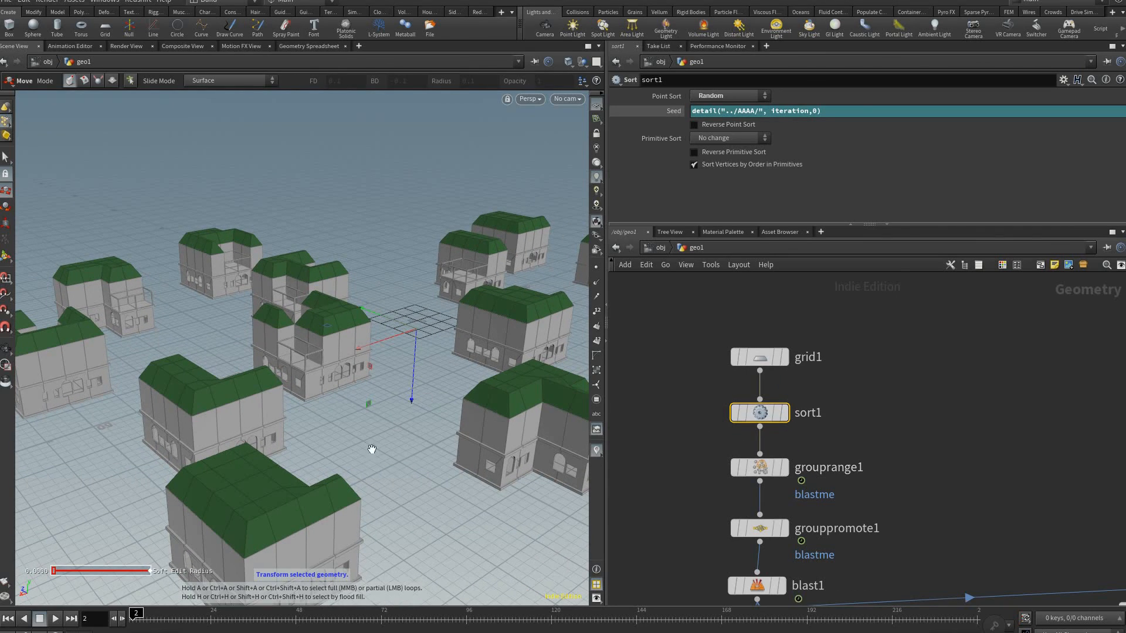
left_click_drag(319, 448, 307, 469, "alt")
middle_click_drag(493, 443, 358, 445, "alt")
right_click_drag(357, 445, 244, 438, "alt")
left_click_drag(244, 438, 455, 480, "alt")
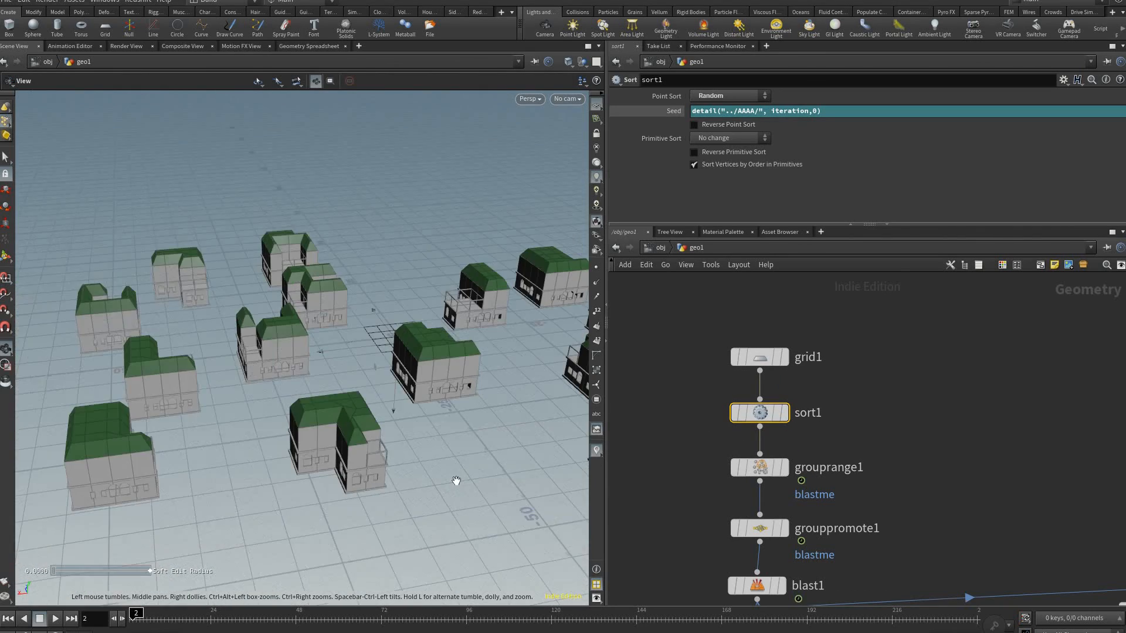
middle_click_drag(375, 452, 271, 445, "alt")
left_click_drag(271, 445, 417, 415, "alt")
middle_click_drag(364, 302, 235, 272, "alt")
left_click_drag(200, 283, 384, 344, "alt")
middle_click_drag(252, 397, 291, 392, "alt")
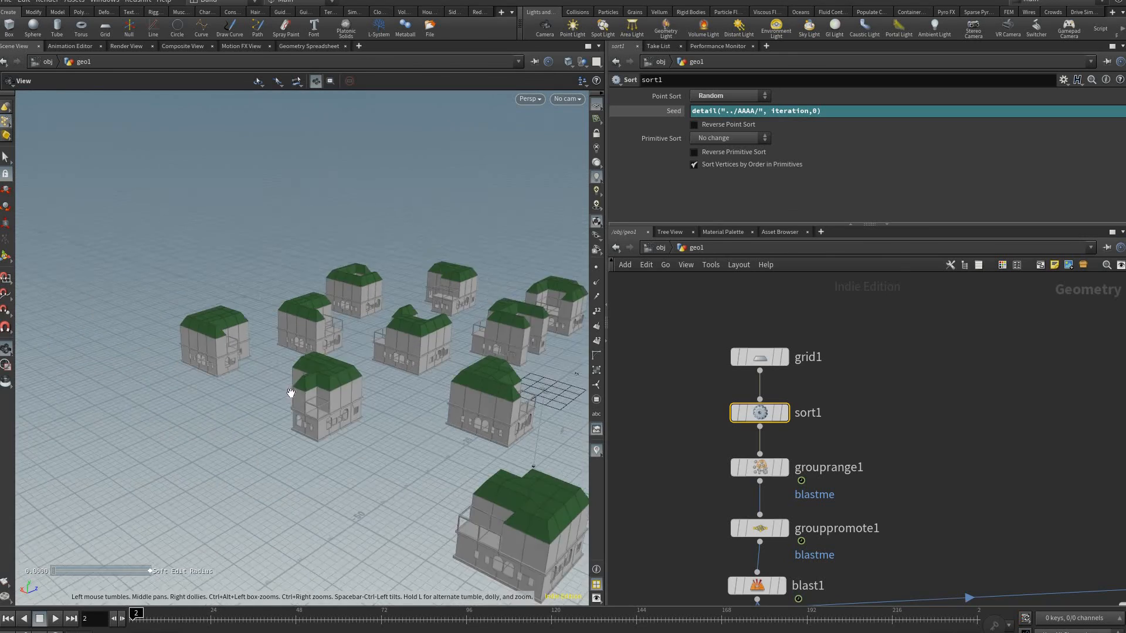
mouse_move(291, 392)
left_mouse_down("alt")
mouse_move(309, 399)
mouse_move(301, 377)
left_mouse_up("alt")
right_click_drag(302, 377, 382, 399, "alt")
left_click_drag(382, 399, 469, 405, "alt")
right_click_drag(470, 406, 877, 464, "alt")
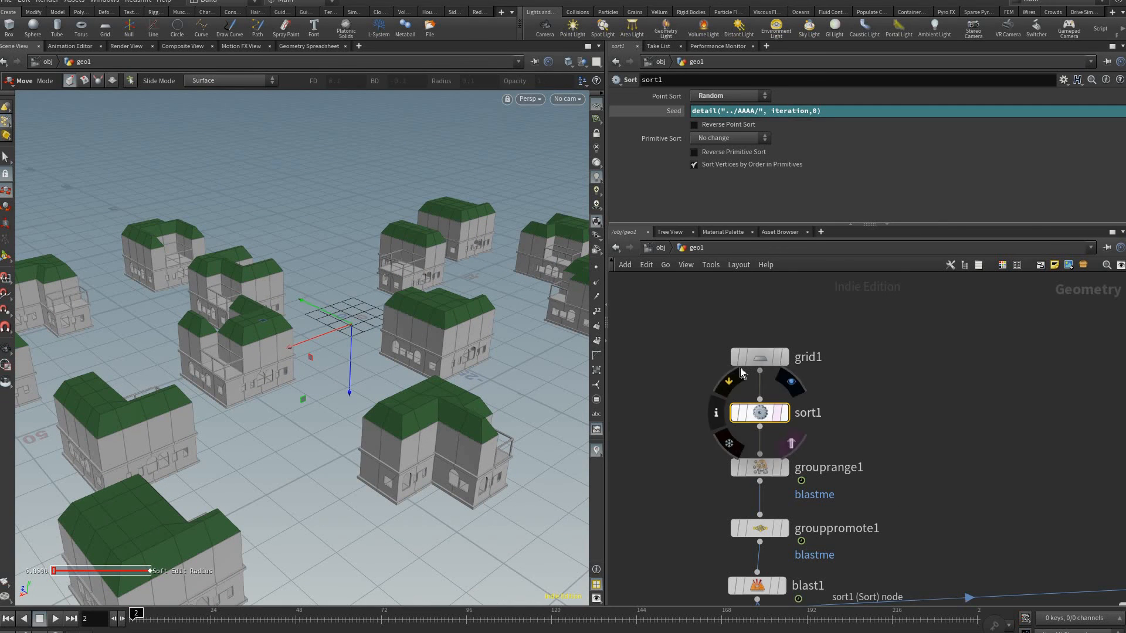
Step: Copy the complete detail expression from sort1's Seed
middle_click_drag(759, 411, 743, 371)
scroll(757, 376, "down", 2)
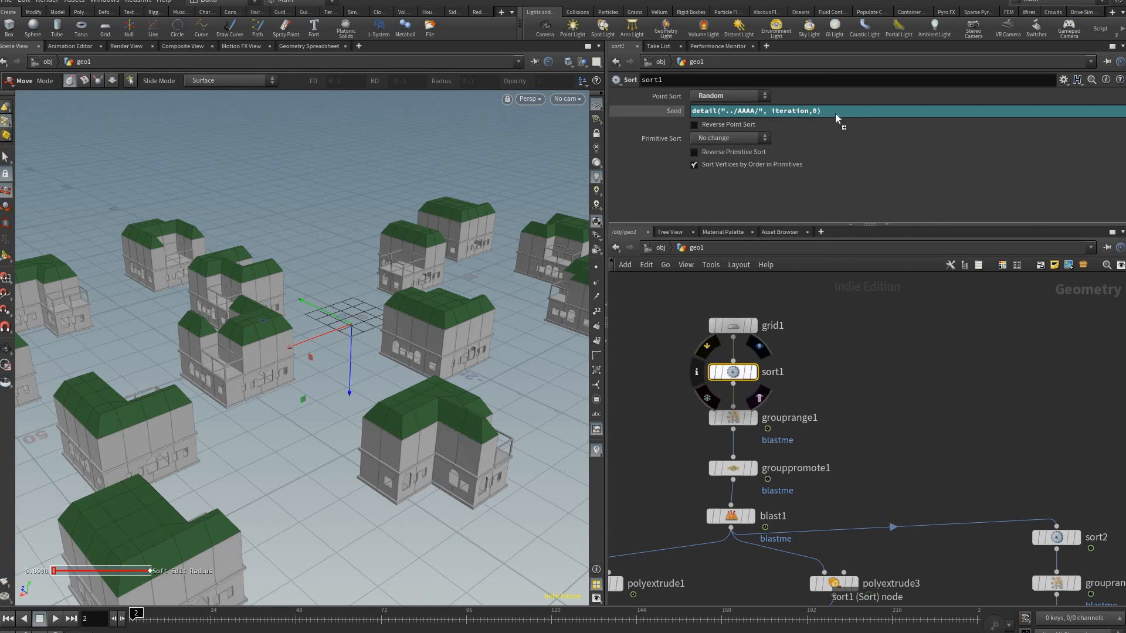
left_click(757, 109)
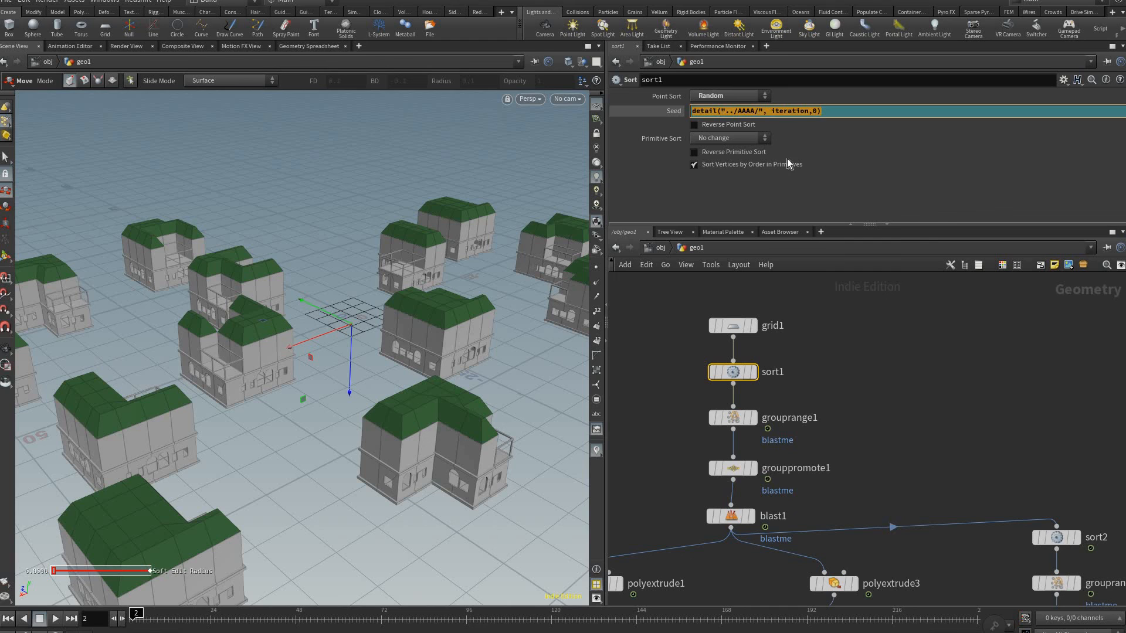
right_click(757, 112)
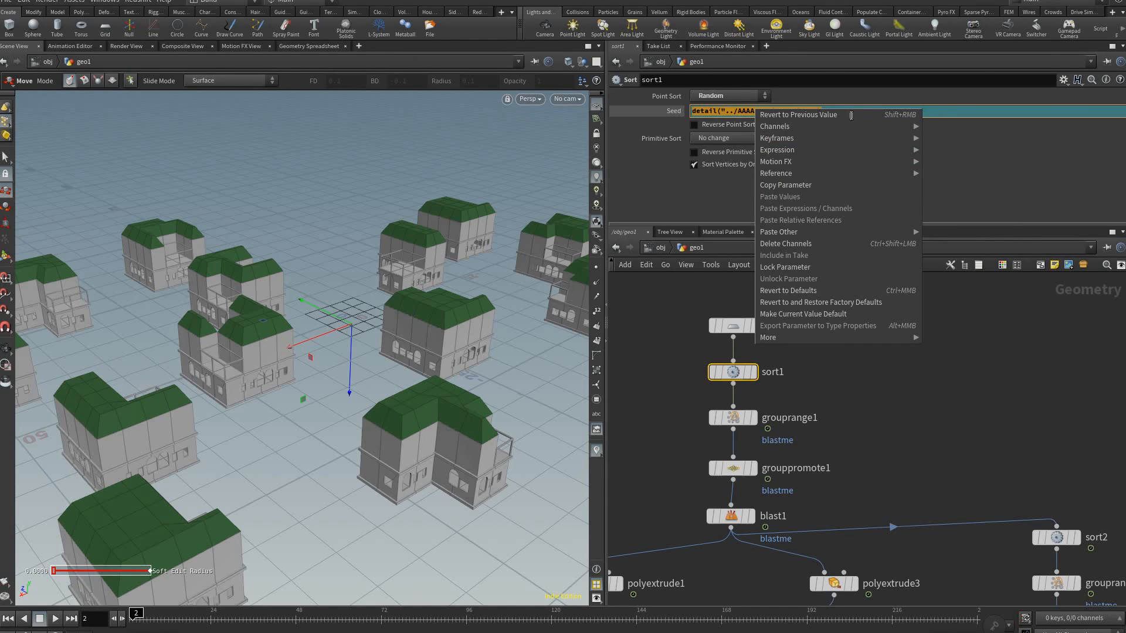
left_click(731, 109)
type(".")
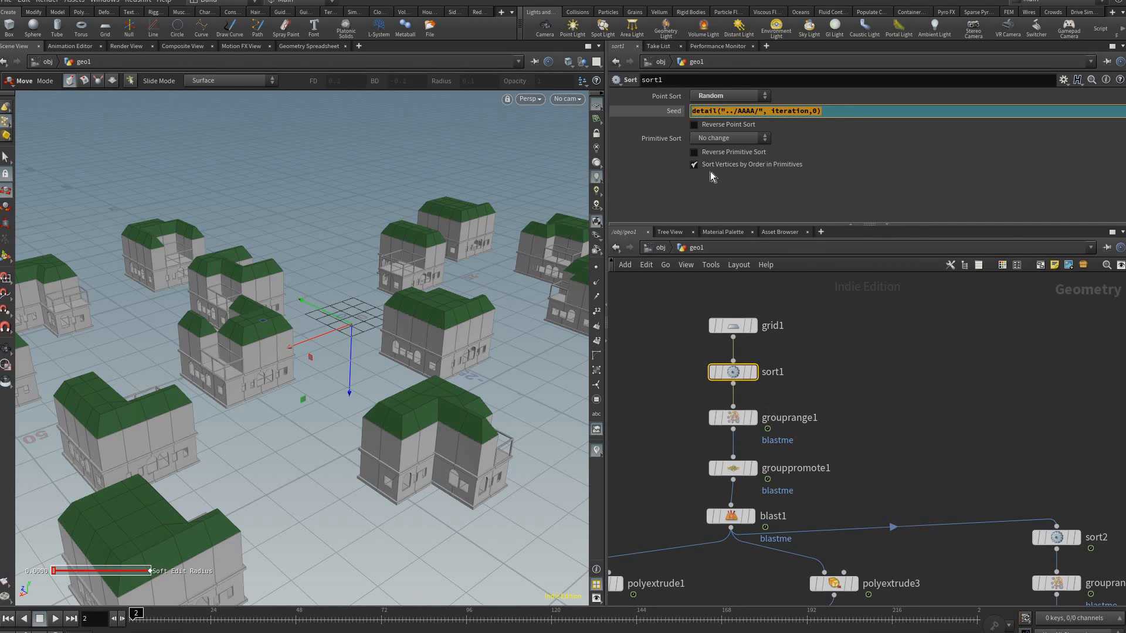
Step: Set grouprange1's Start to the iteration-based random expression rand(detail("../AAAA/", iteration,0))
left_click(733, 417)
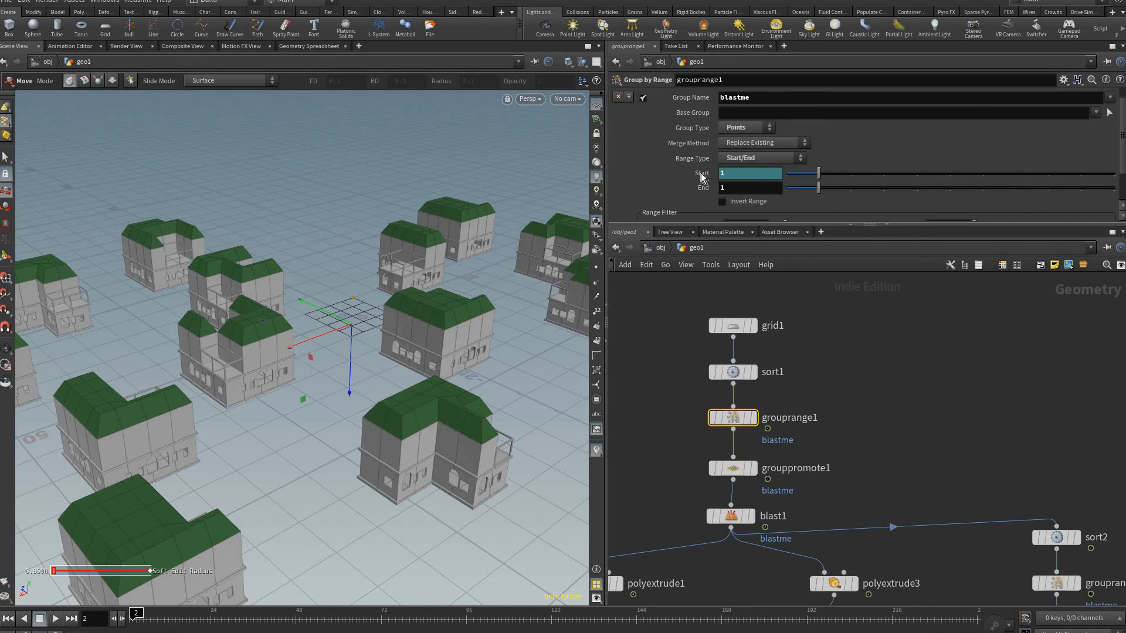
type("rand($)")
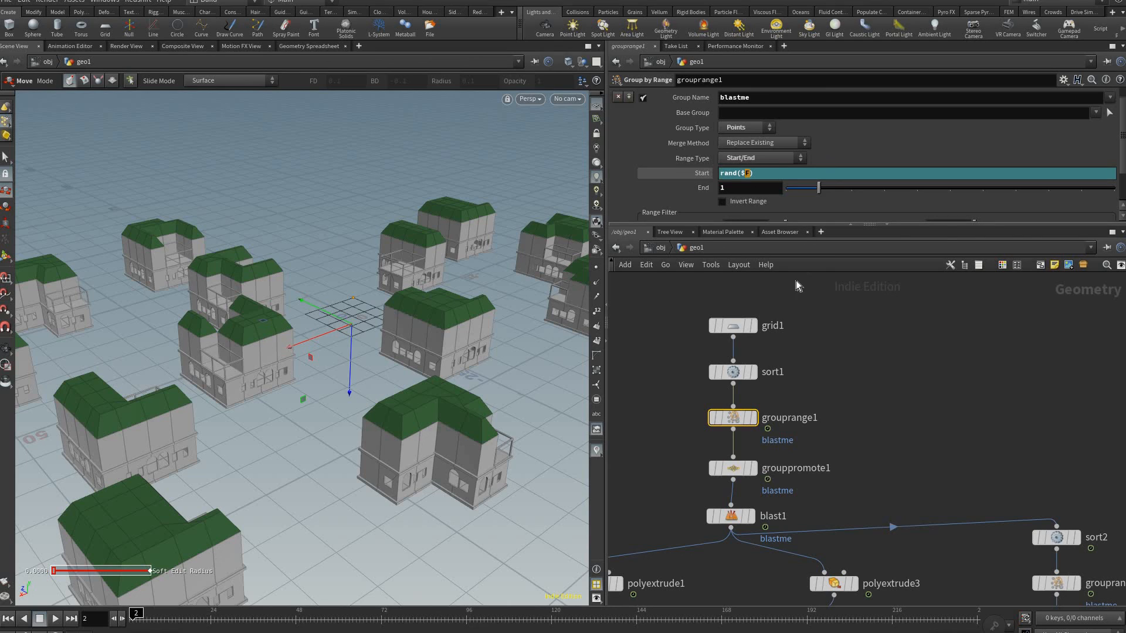
type("detail(\"../AAAA/\", iteration,0)")
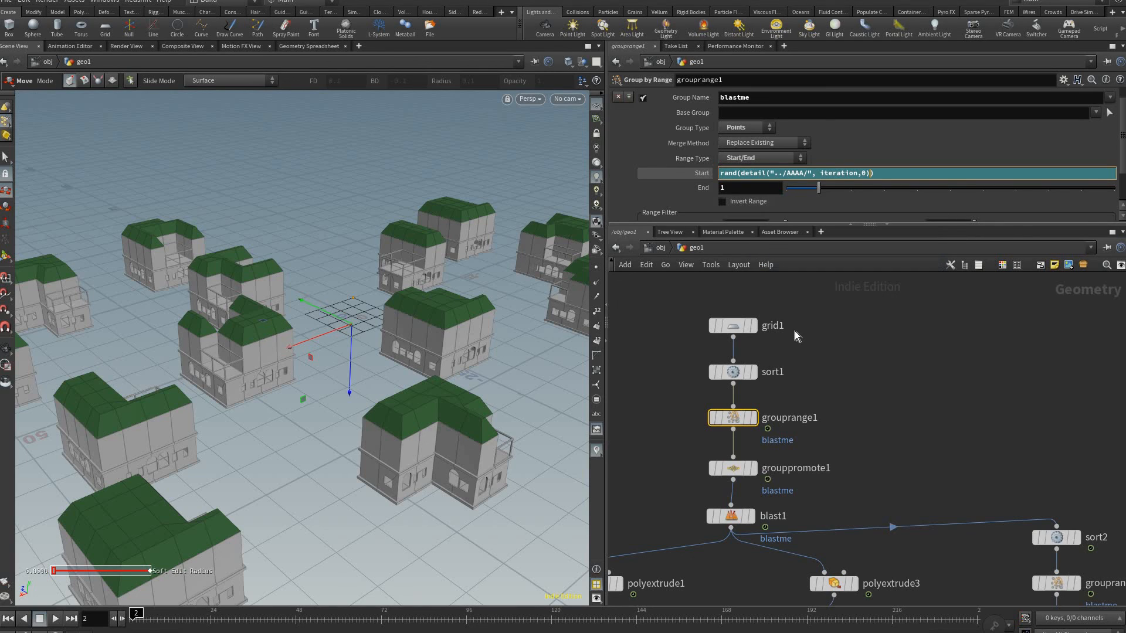
left_click(787, 438)
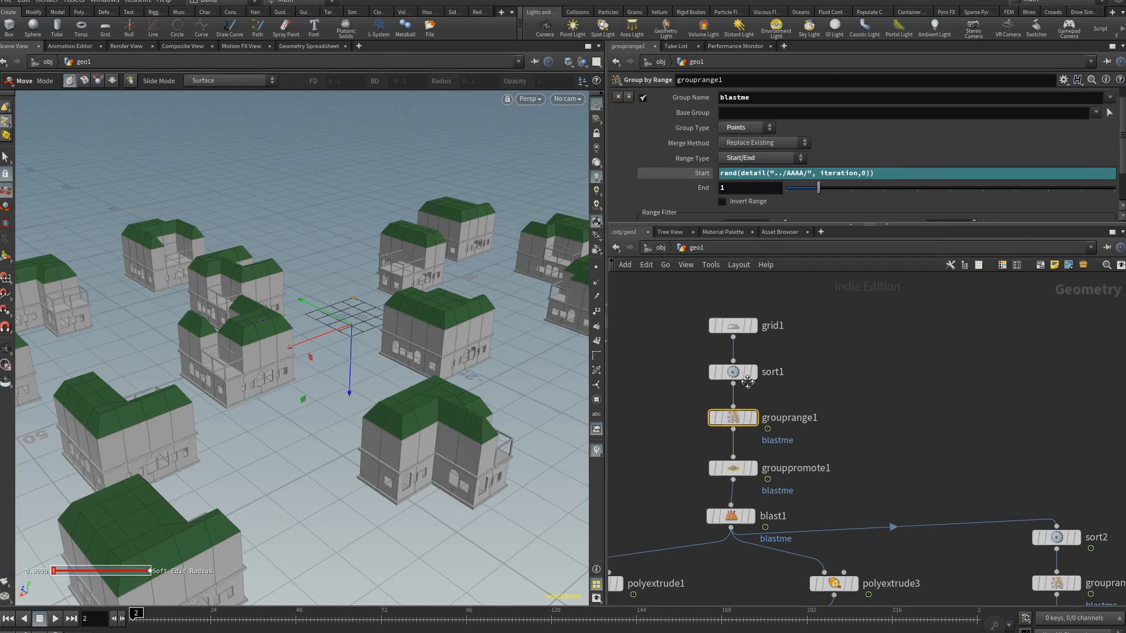
Step: Replace the frame variable in sort2's Seed with the copied expression, making it detail("../AAAA/", iteration,0)+5
middle_click_drag(947, 421, 839, 308)
left_click(942, 424)
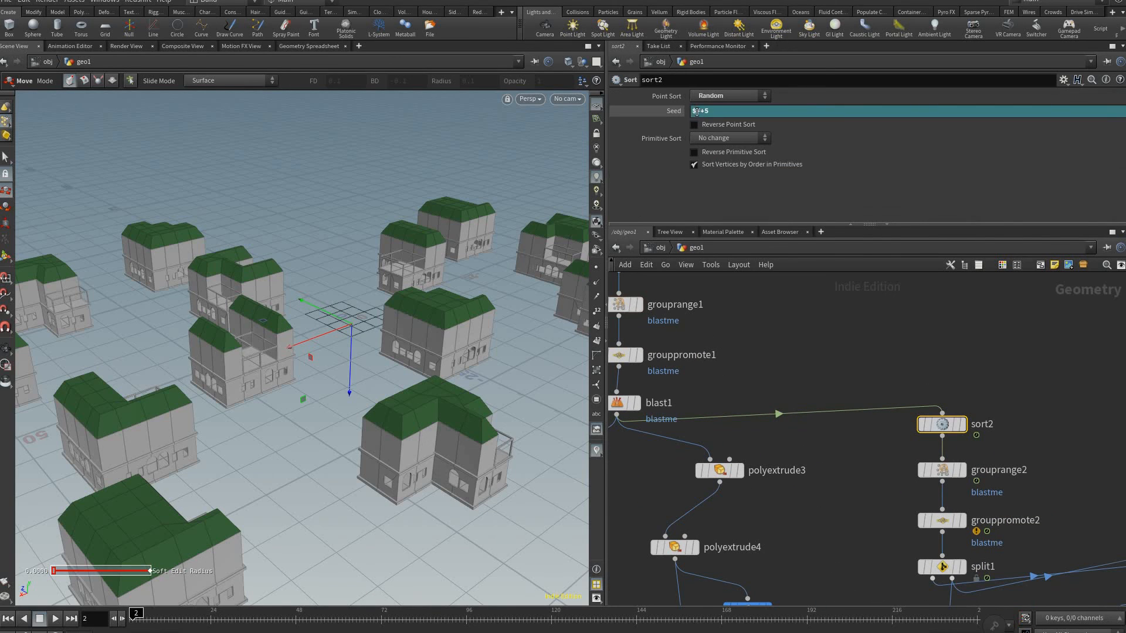
double_click(697, 111)
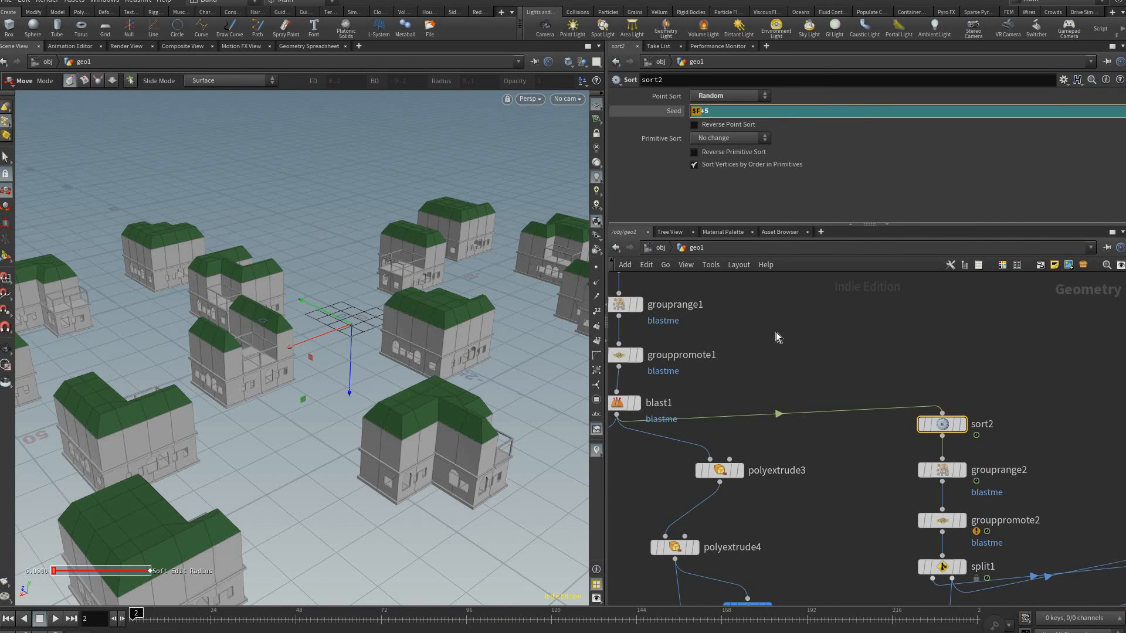
key("ctrl+v")
key("Return")
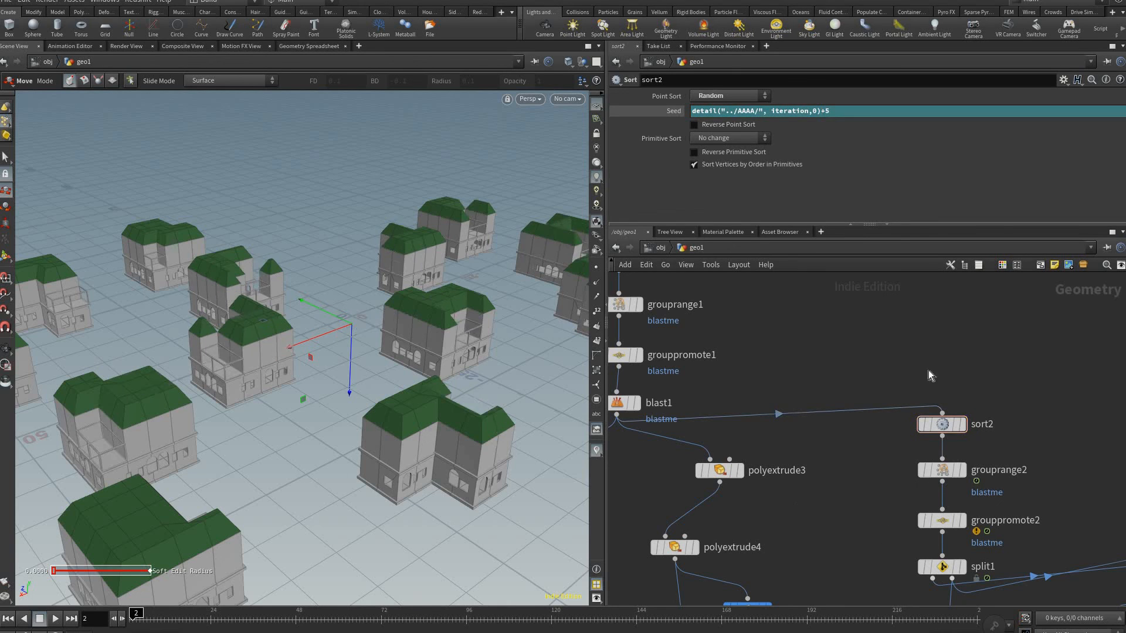
Step: Replace the frame variable in sort3's primitive sort Seed with detail("../AAAA/", iteration,0)
middle_click_drag(835, 447, 1096, 445)
scroll(847, 386, "up", 2)
middle_click_drag(830, 516, 874, 311)
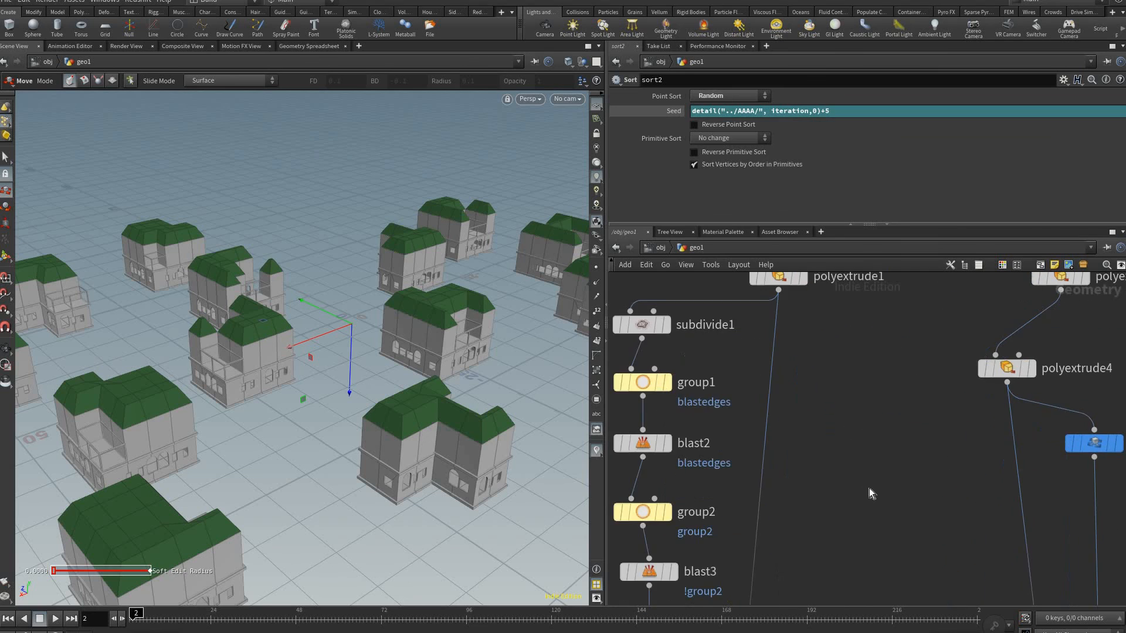
middle_click_drag(870, 488, 877, 321)
scroll(818, 452, "down", 4)
middle_click_drag(787, 486, 787, 462)
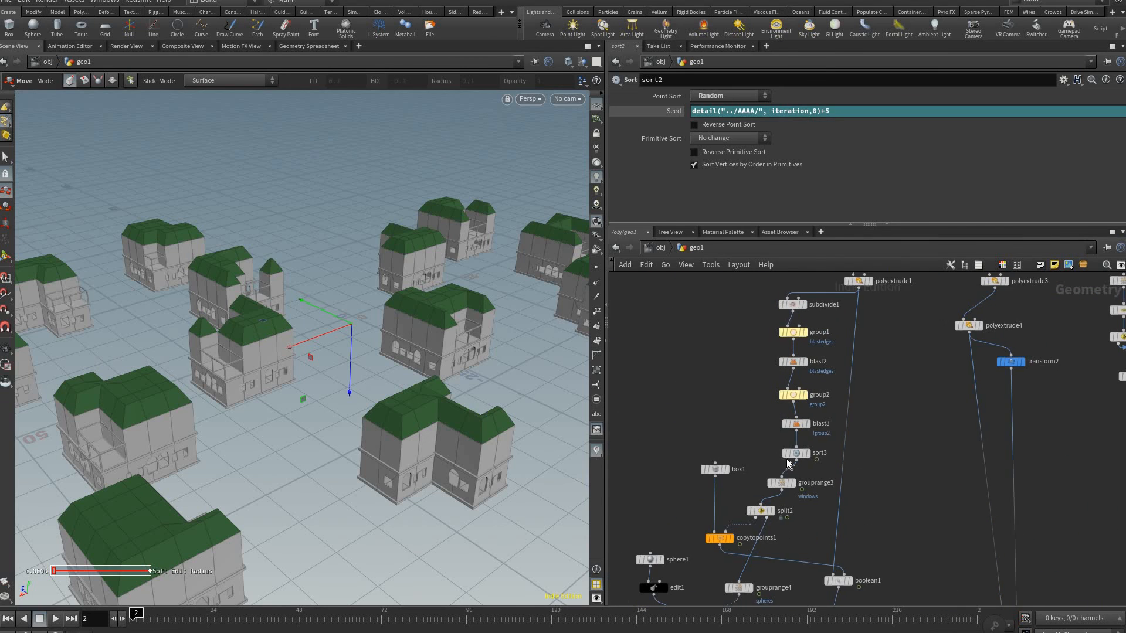
scroll(788, 461, "up", 1)
scroll(790, 453, "up", 1)
left_click(787, 454)
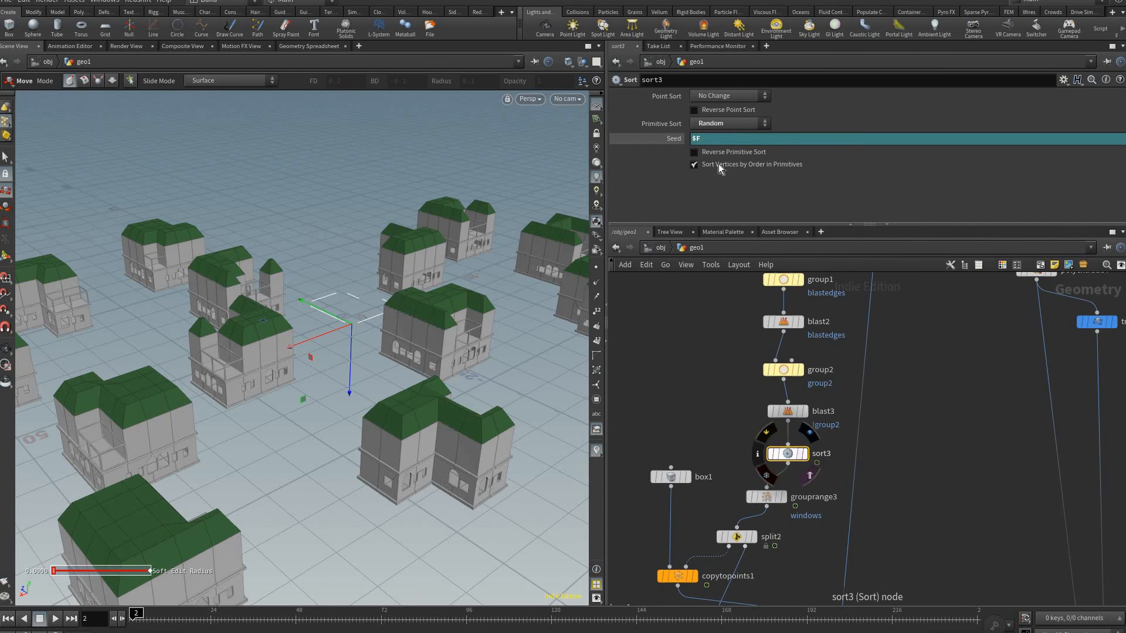
double_click(696, 139)
type("detail(\"../AAAA/\", iteration,0)")
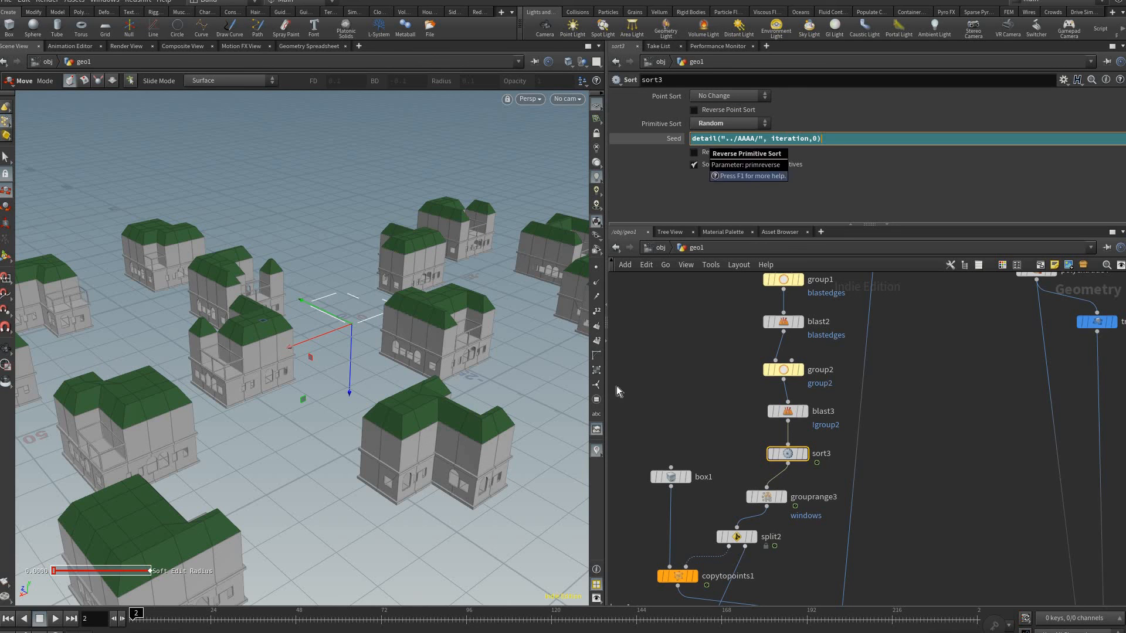
key("Return")
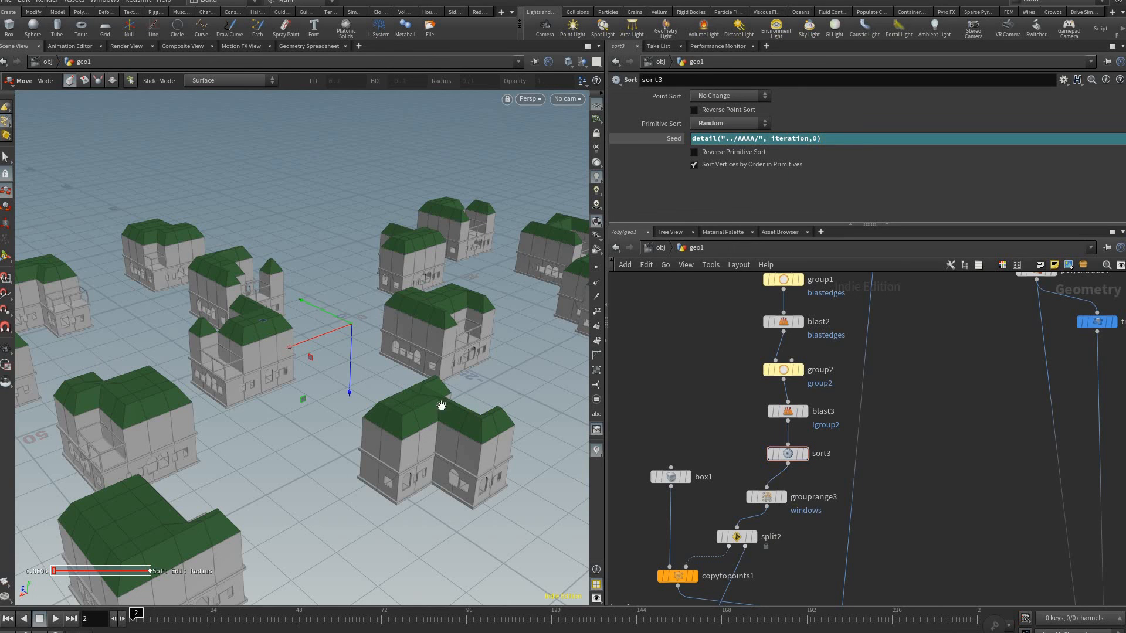
Step: Raise scatter1's Force Total Count to 113 to fill the ground grid with more buildings
middle_click_drag(516, 406, 473, 407, "alt")
right_click_drag(473, 407, 324, 415)
left_click_drag(320, 417, 489, 449)
left_click_drag(340, 454, 463, 467)
left_click_drag(980, 480, 966, 526, "alt")
middle_click_drag(1089, 553, 970, 464)
scroll(970, 463, "down", 6)
middle_click_drag(1070, 518, 949, 430)
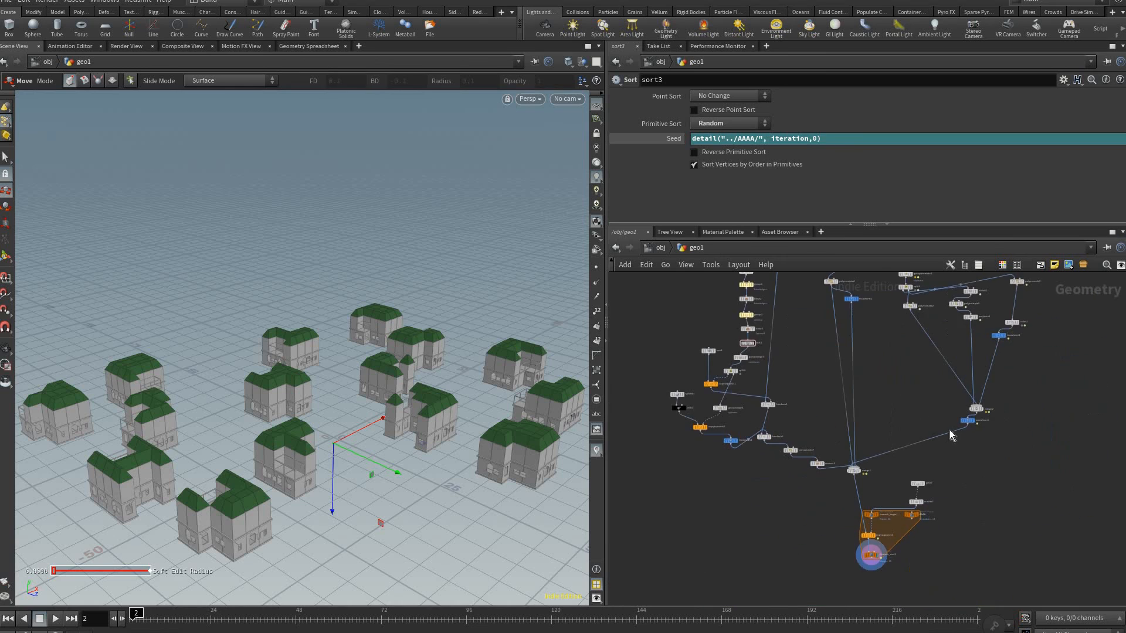
middle_click_drag(925, 502, 949, 437)
scroll(949, 438, "up", 5)
scroll(949, 438, "up", 2)
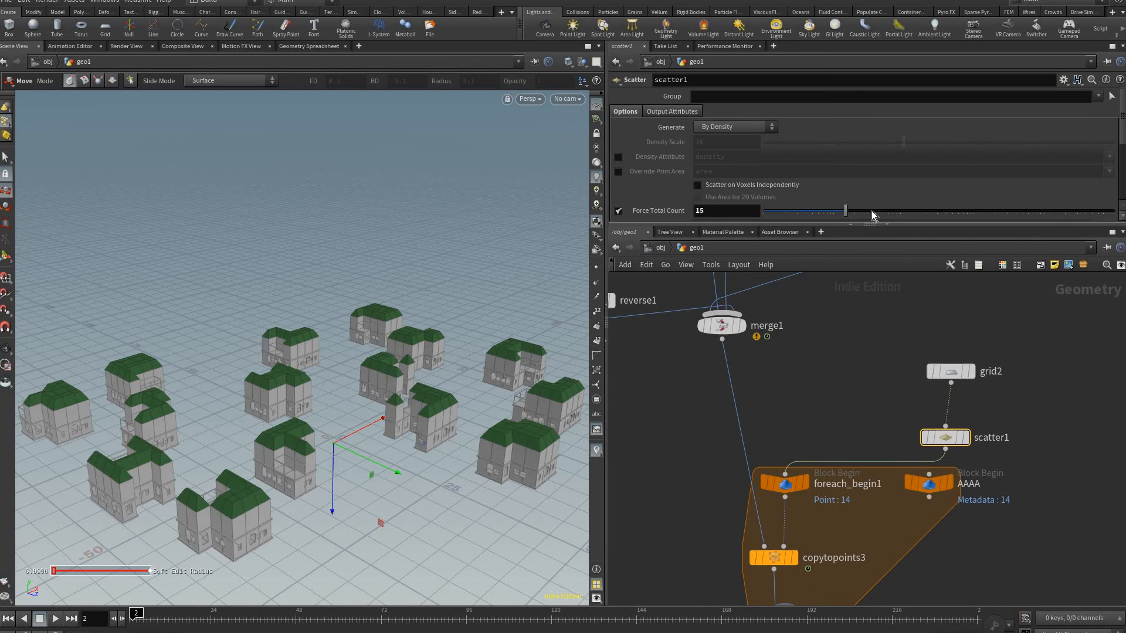
left_click_drag(886, 210, 902, 210)
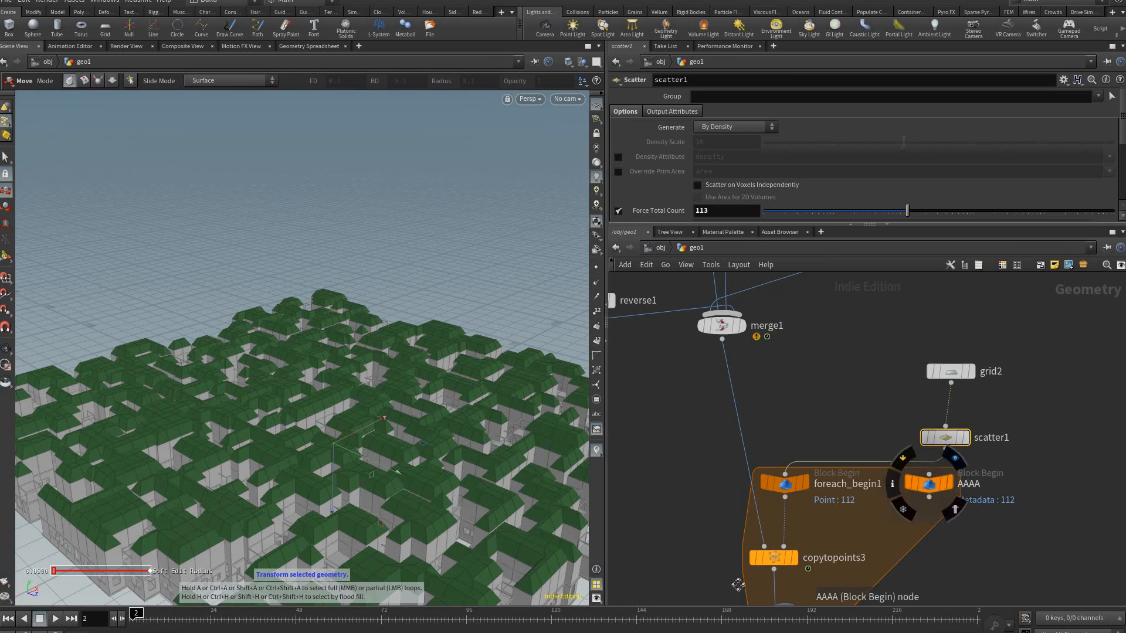
Step: Review the whole node network down to the For-Each loop and inspect the dense town from a lower angle
scroll(670, 582, "down", 5)
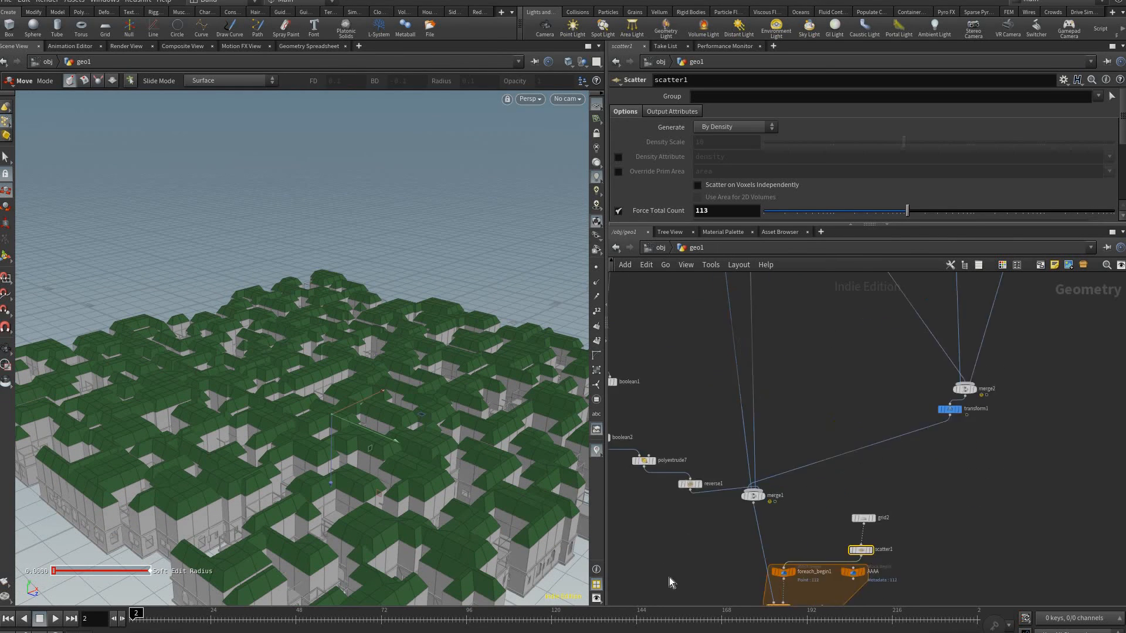
scroll(669, 578, "down", 5)
middle_click_drag(838, 455, 877, 515)
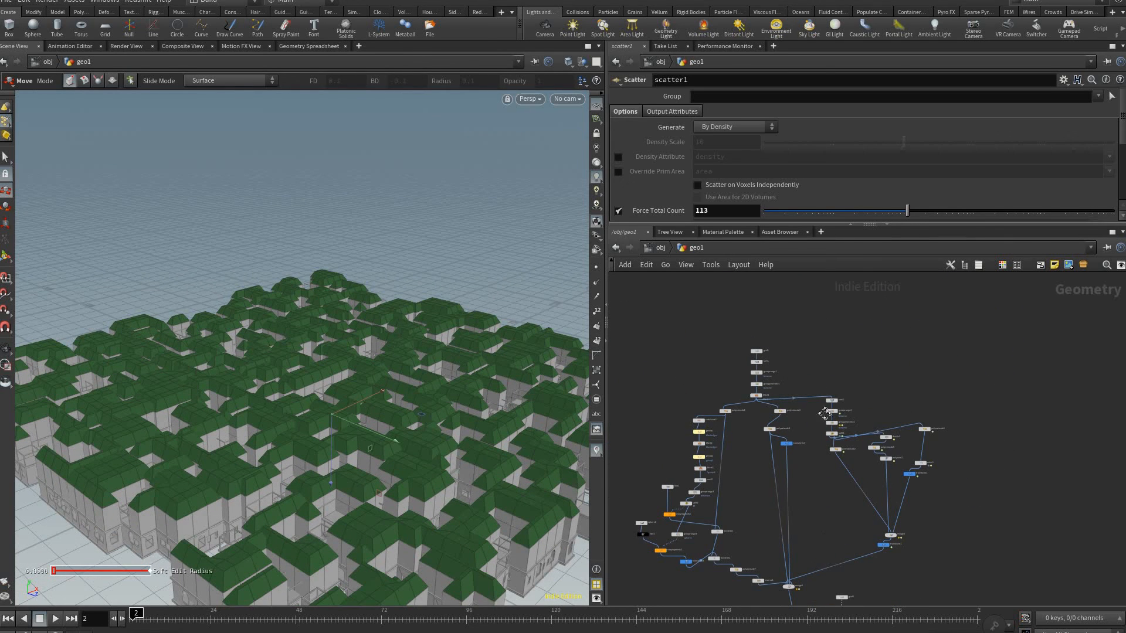
middle_click_drag(964, 401, 944, 299)
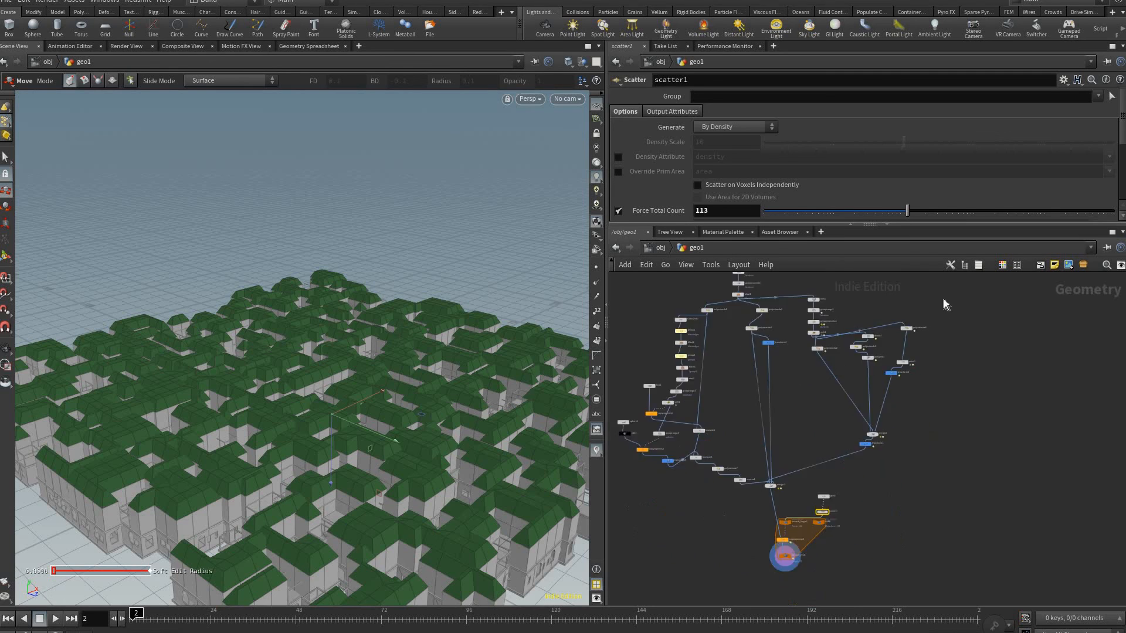
middle_click_drag(797, 501, 837, 319)
scroll(836, 319, "up", 5)
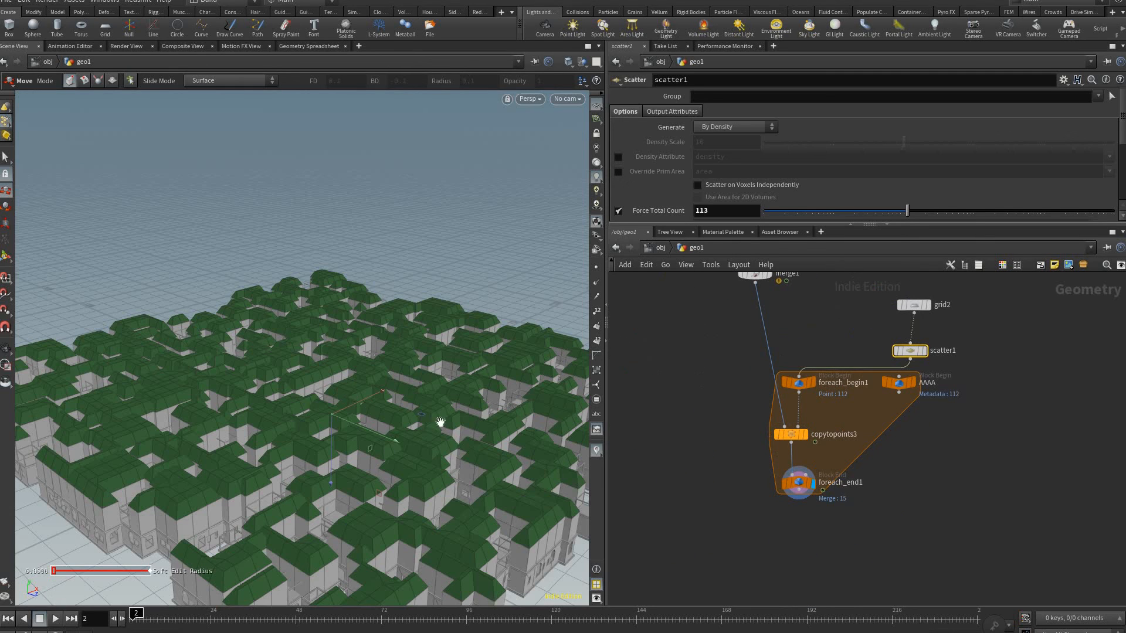
left_click_drag(471, 442, 423, 433, "alt")
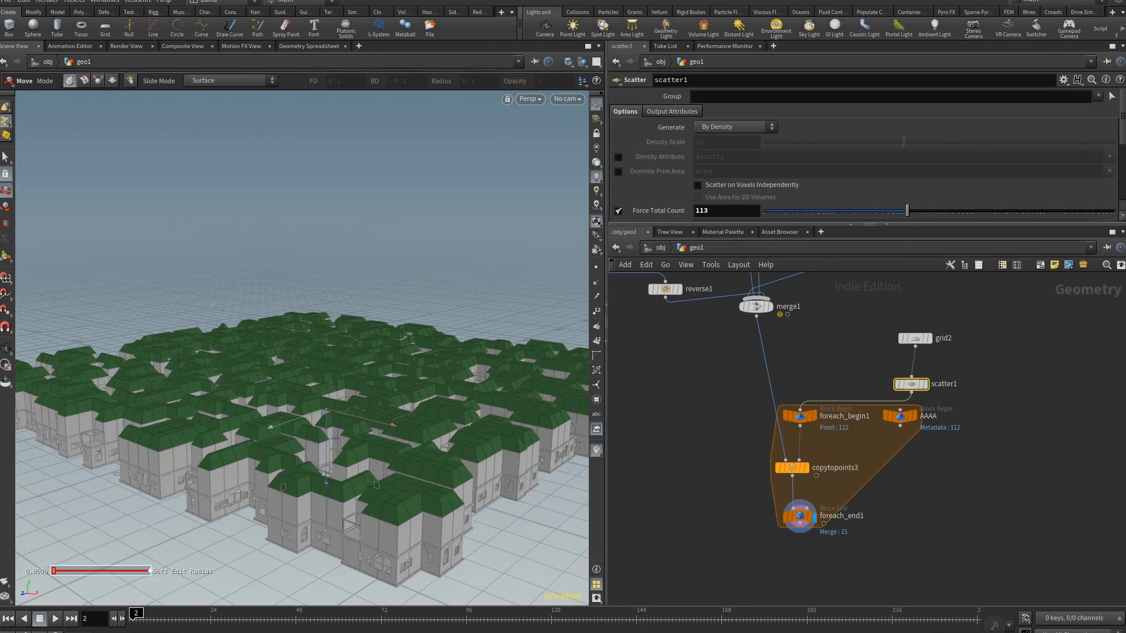